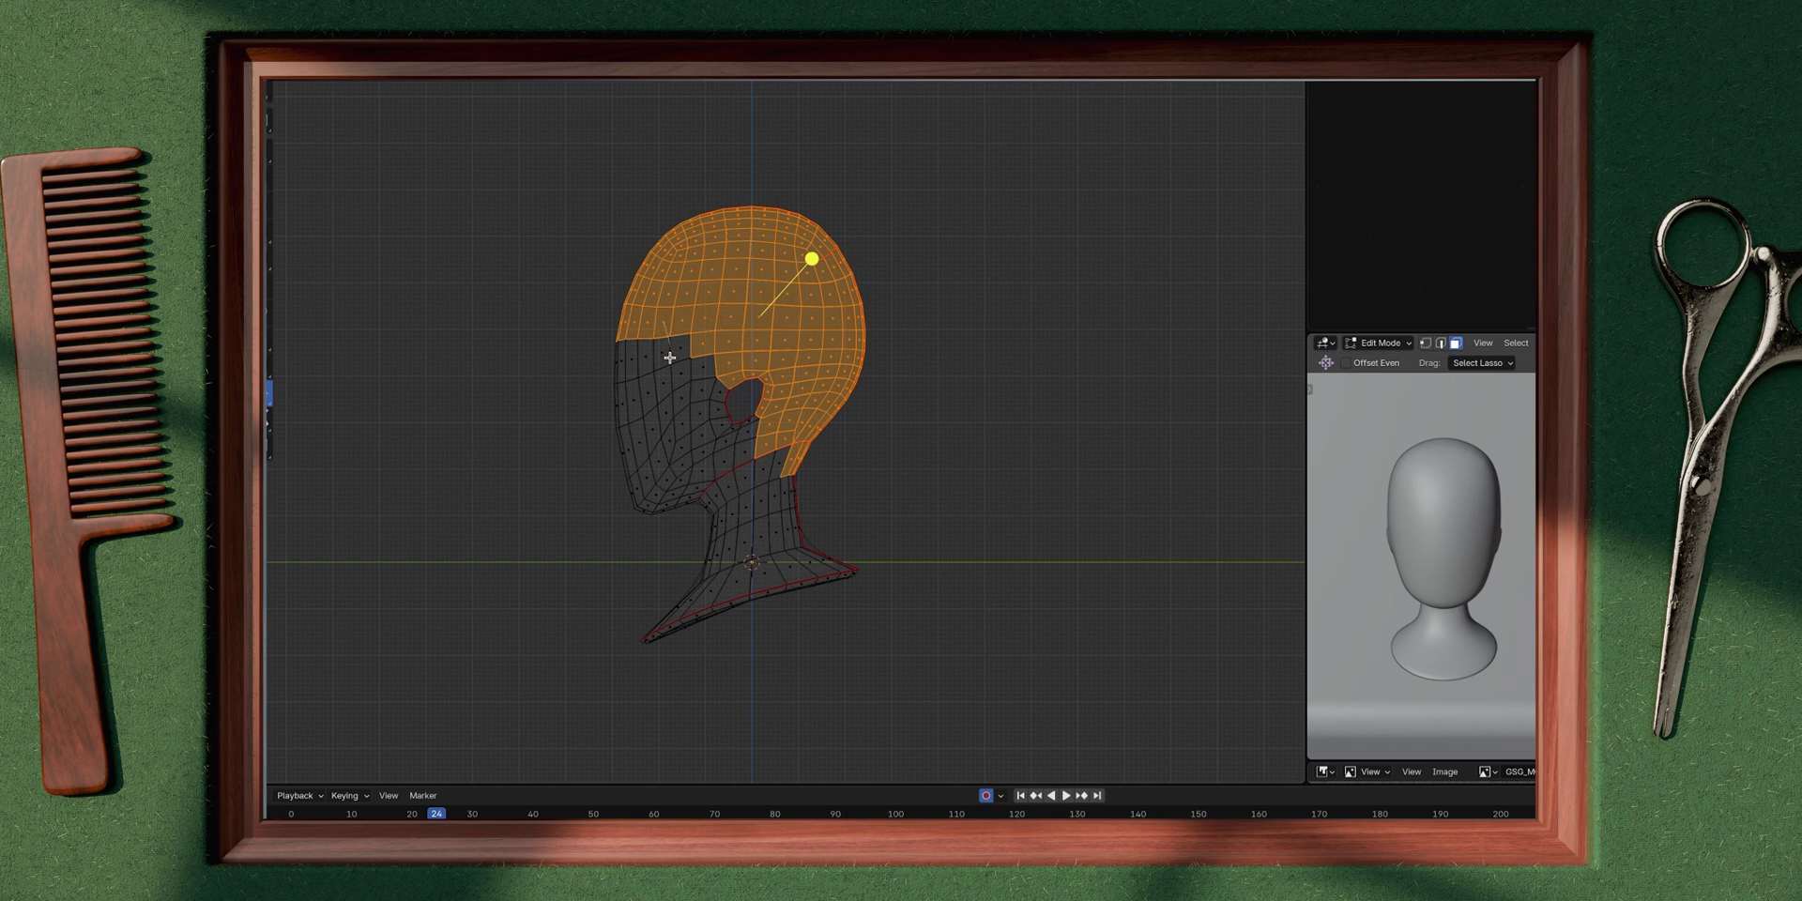
Step: Extend the scalp face selection with the faces at the temple in front of the ear
{"action": "left_click", "coordinate": [684, 398], "text": "shift"}
{"action": "middle_click_drag", "start_coordinate": [687, 327], "coordinate": [695, 386], "text": "shift"}
{"action": "scroll", "coordinate": [745, 386], "scroll_direction": "up", "scroll_amount": 1}
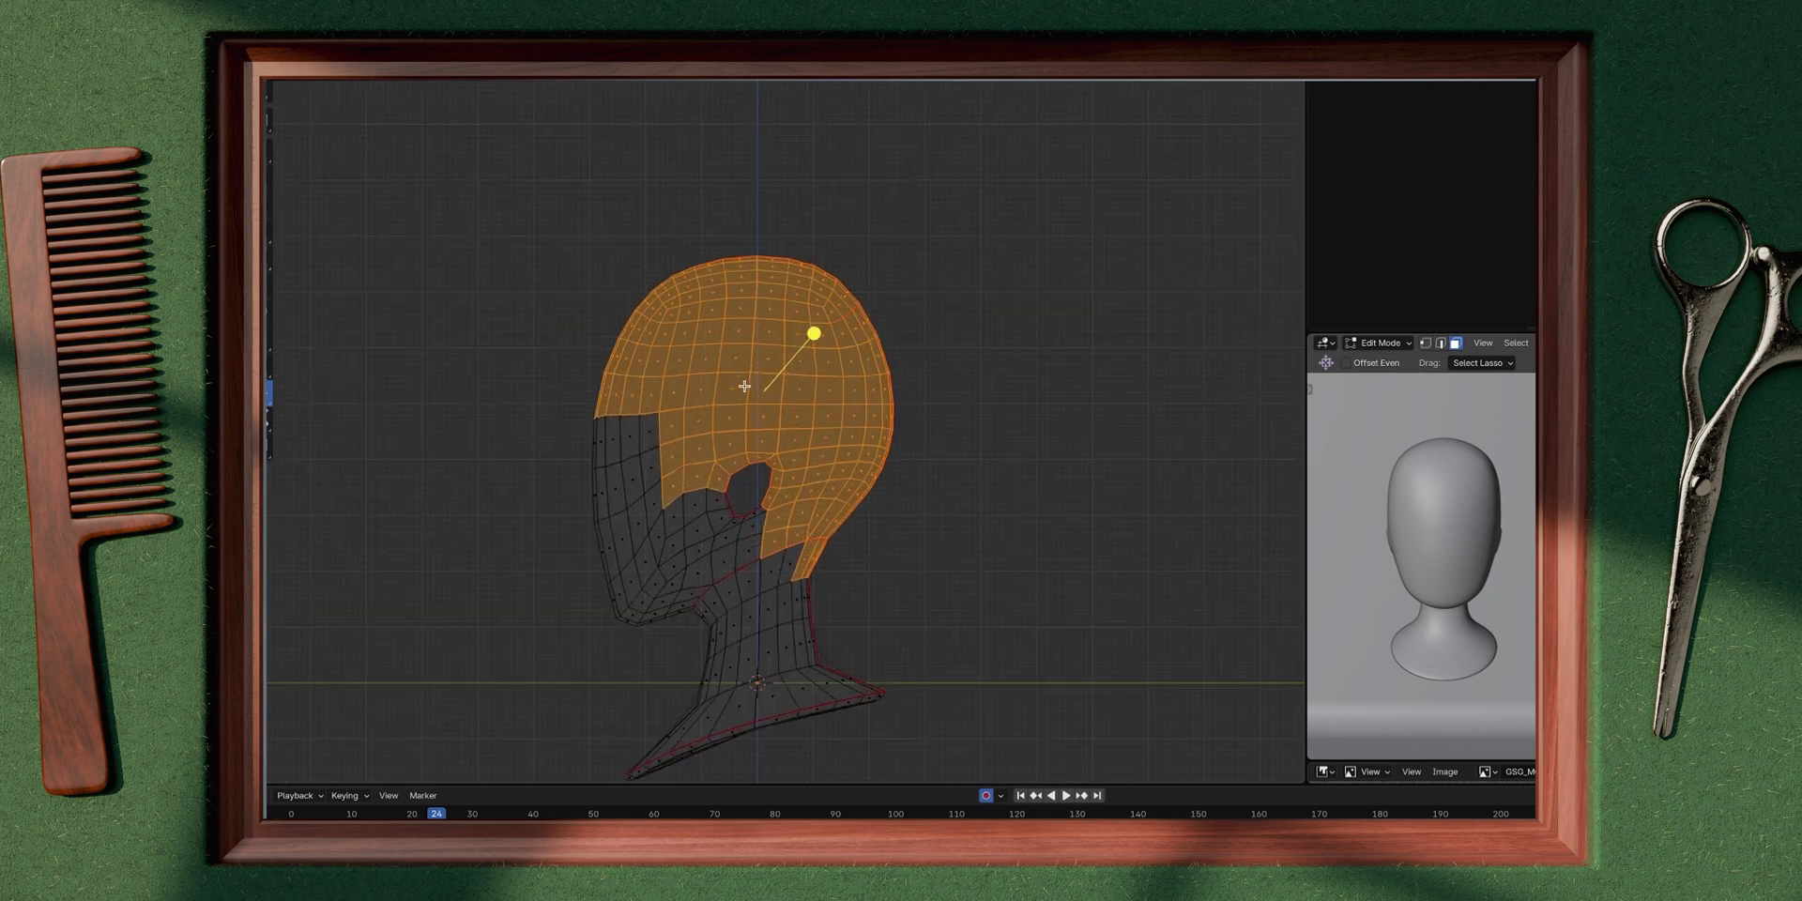
Step: Duplicate the selected scalp faces in place, separate the copy into its own object and return to Object Mode
{"action": "key", "text": "shift+d"}
{"action": "right_click", "coordinate": [801, 447]}
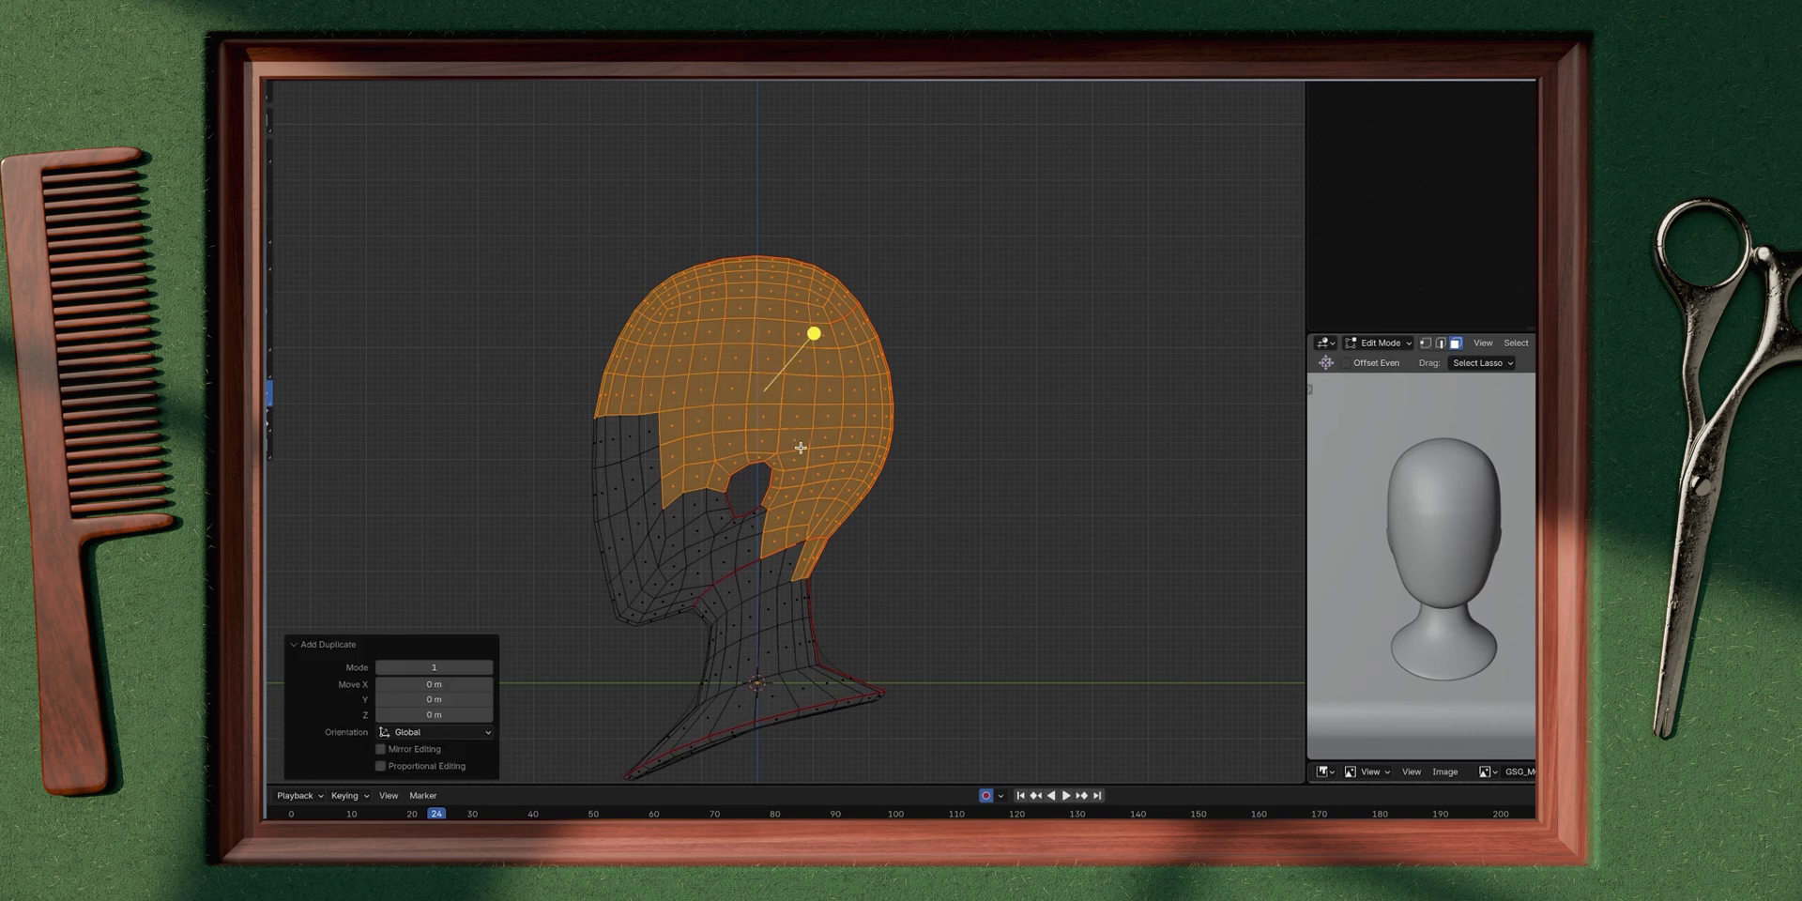
{"action": "middle_click_drag", "start_coordinate": [801, 448], "coordinate": [779, 379]}
{"action": "key", "text": "p"}
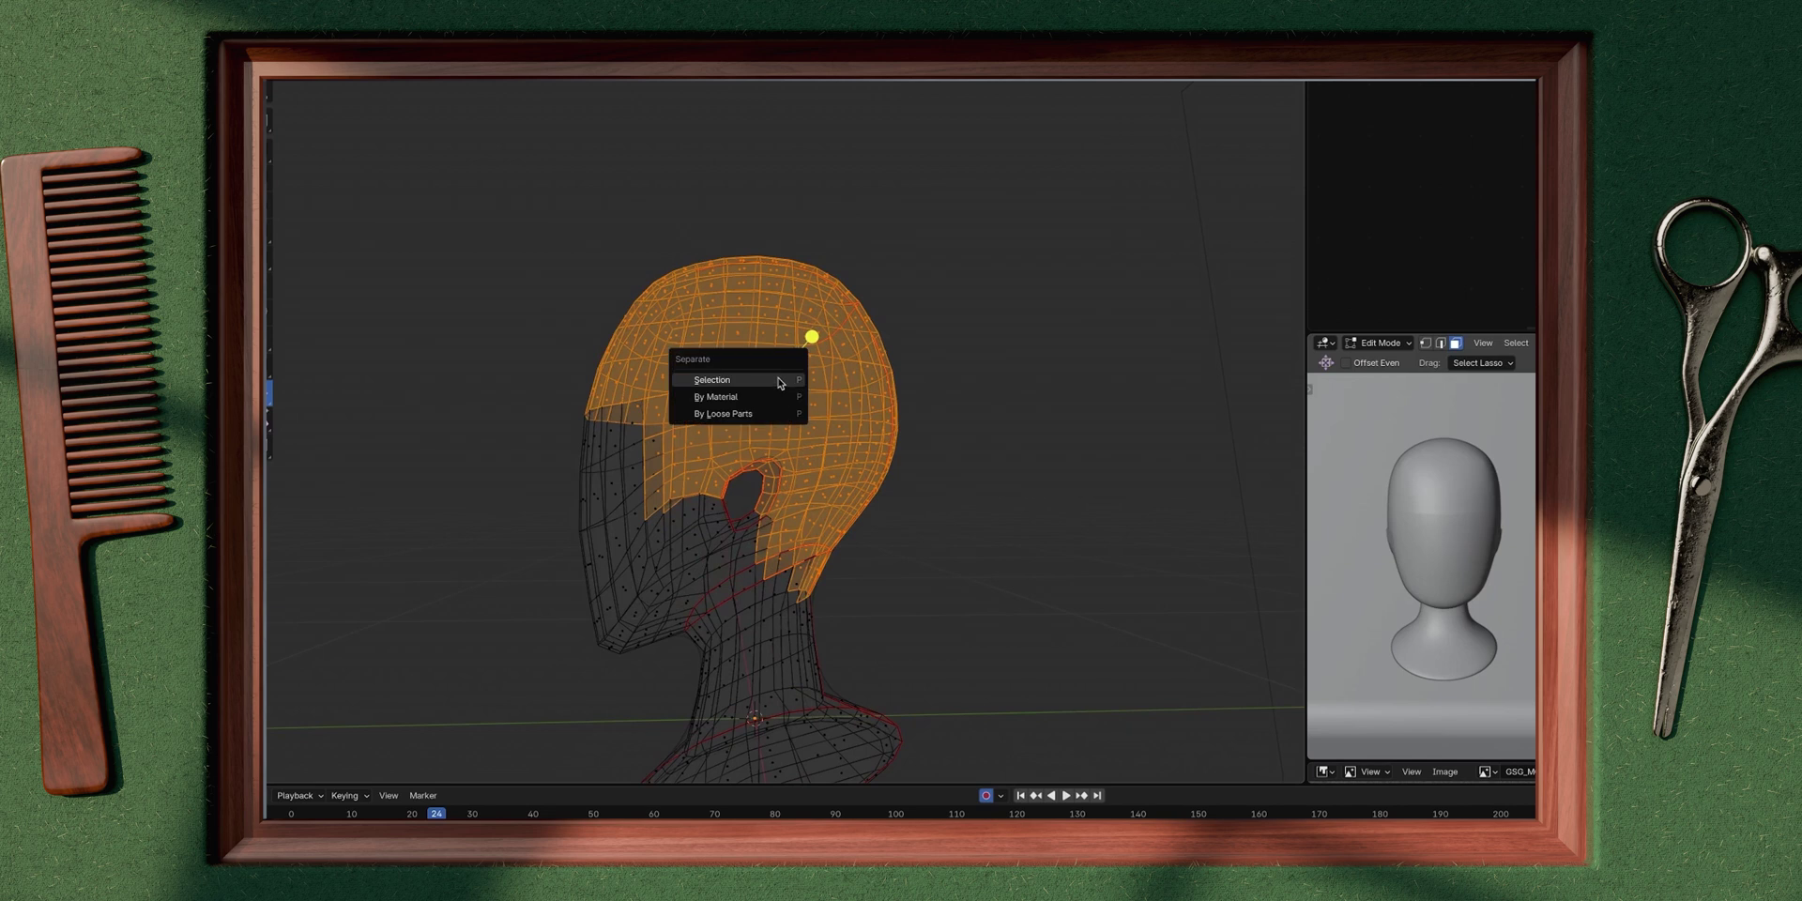
{"action": "left_click", "coordinate": [779, 379]}
{"action": "key", "text": "Tab"}
{"action": "middle_click_drag", "start_coordinate": [779, 379], "coordinate": [741, 353]}
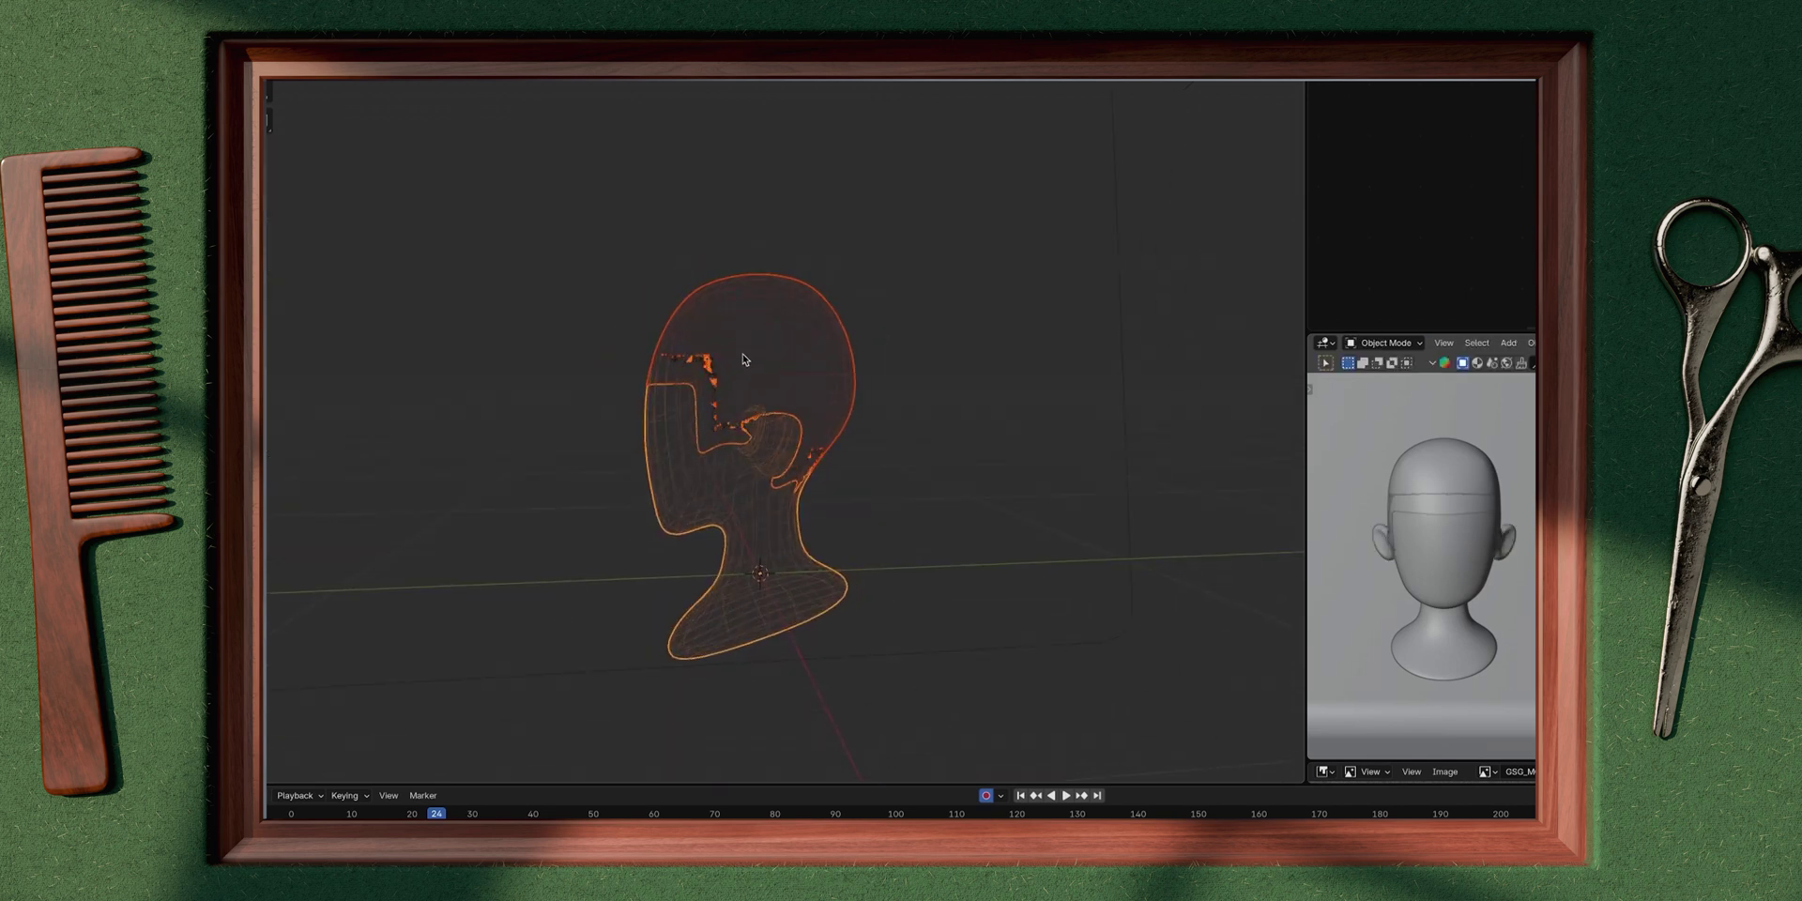
Step: Select the separated scalp mesh and apply its Subdivision modifier, with the viewport set to solid shading
{"action": "left_click", "coordinate": [717, 361]}
{"action": "left_click", "coordinate": [717, 359]}
{"action": "left_click", "coordinate": [715, 357]}
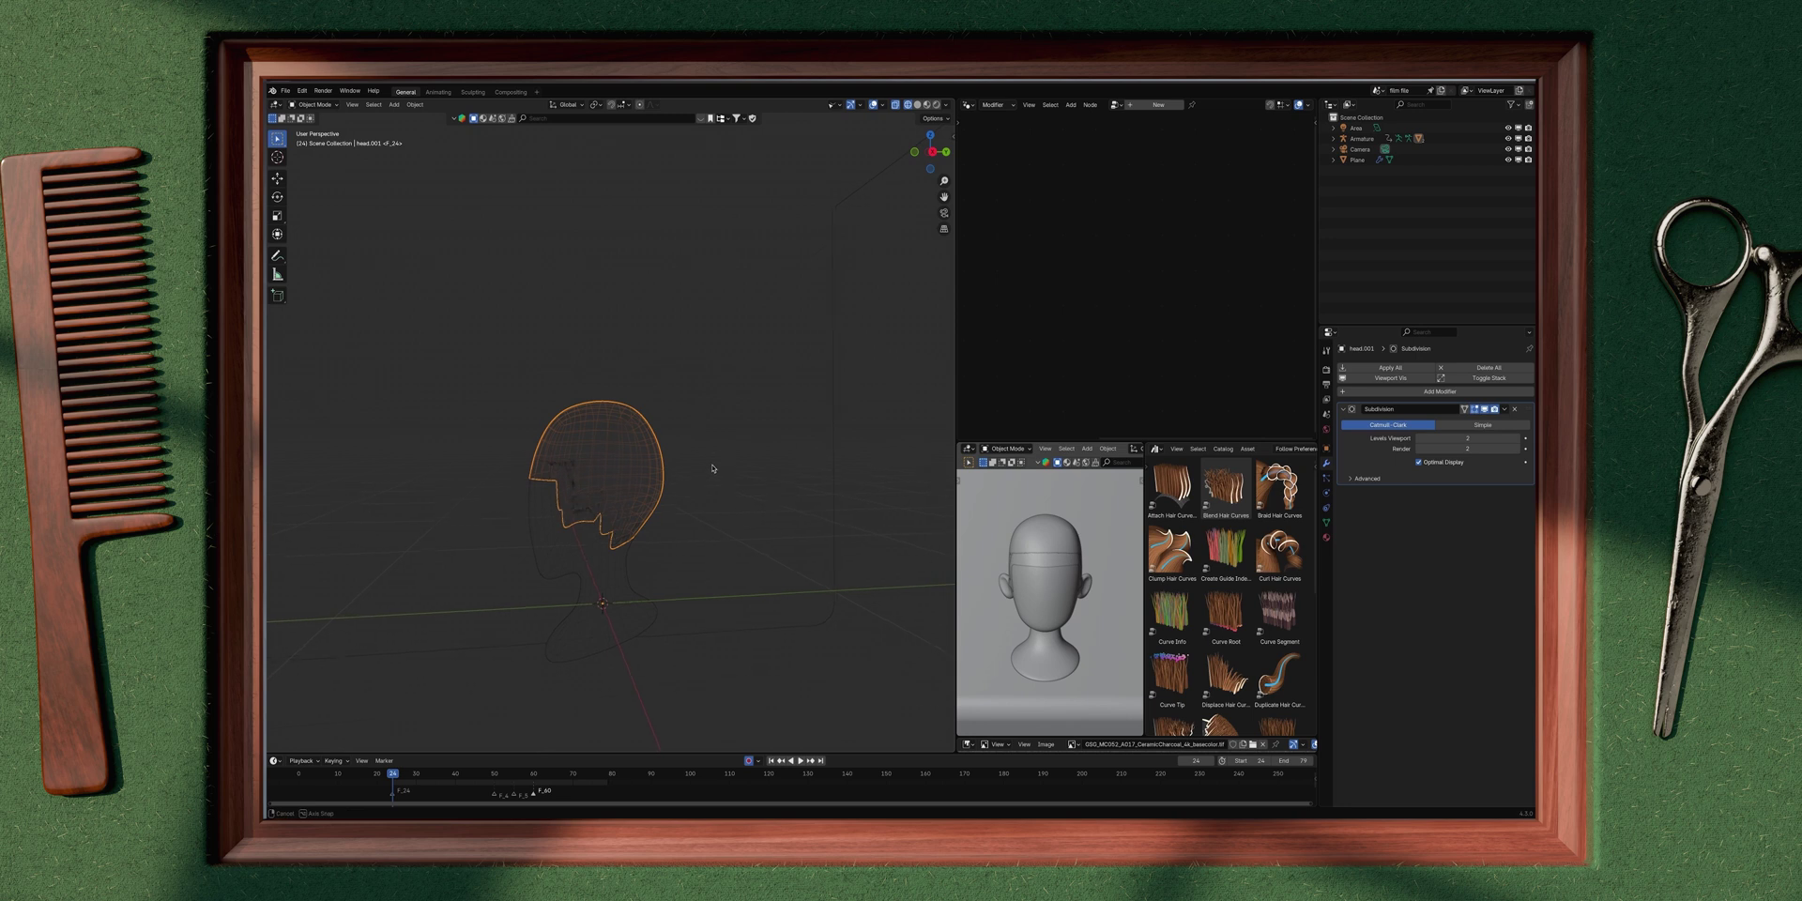
{"action": "key", "text": "z"}
{"action": "left_click", "coordinate": [777, 466]}
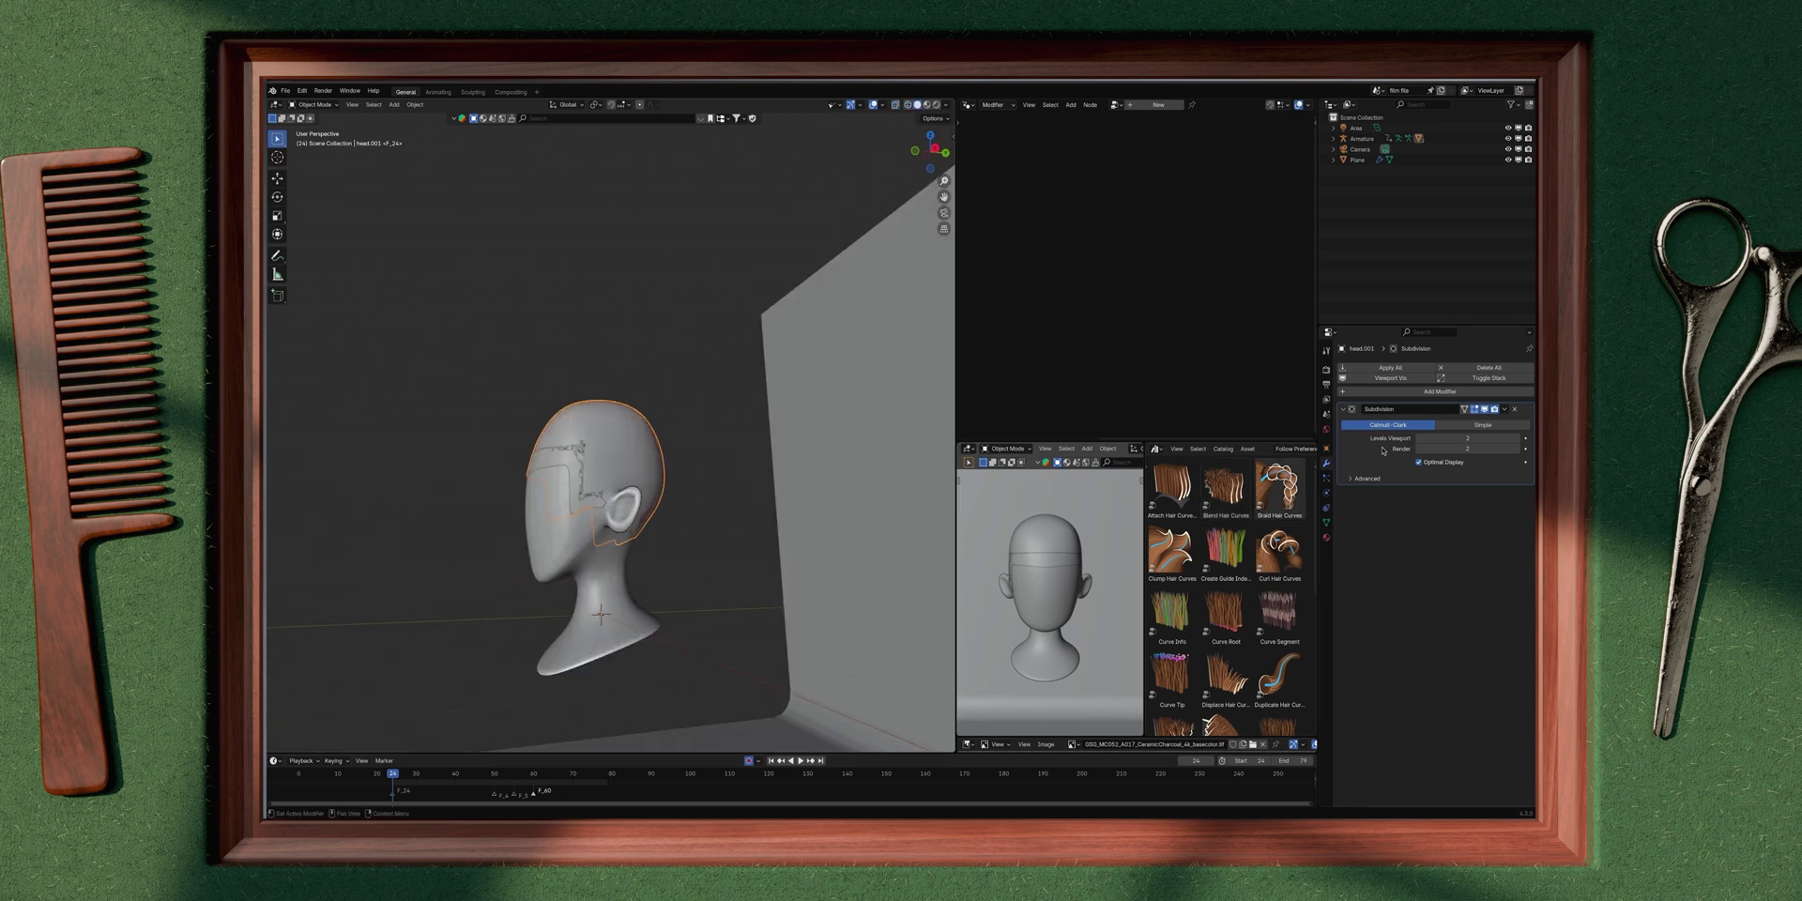
{"action": "key", "text": "ctrl+a"}
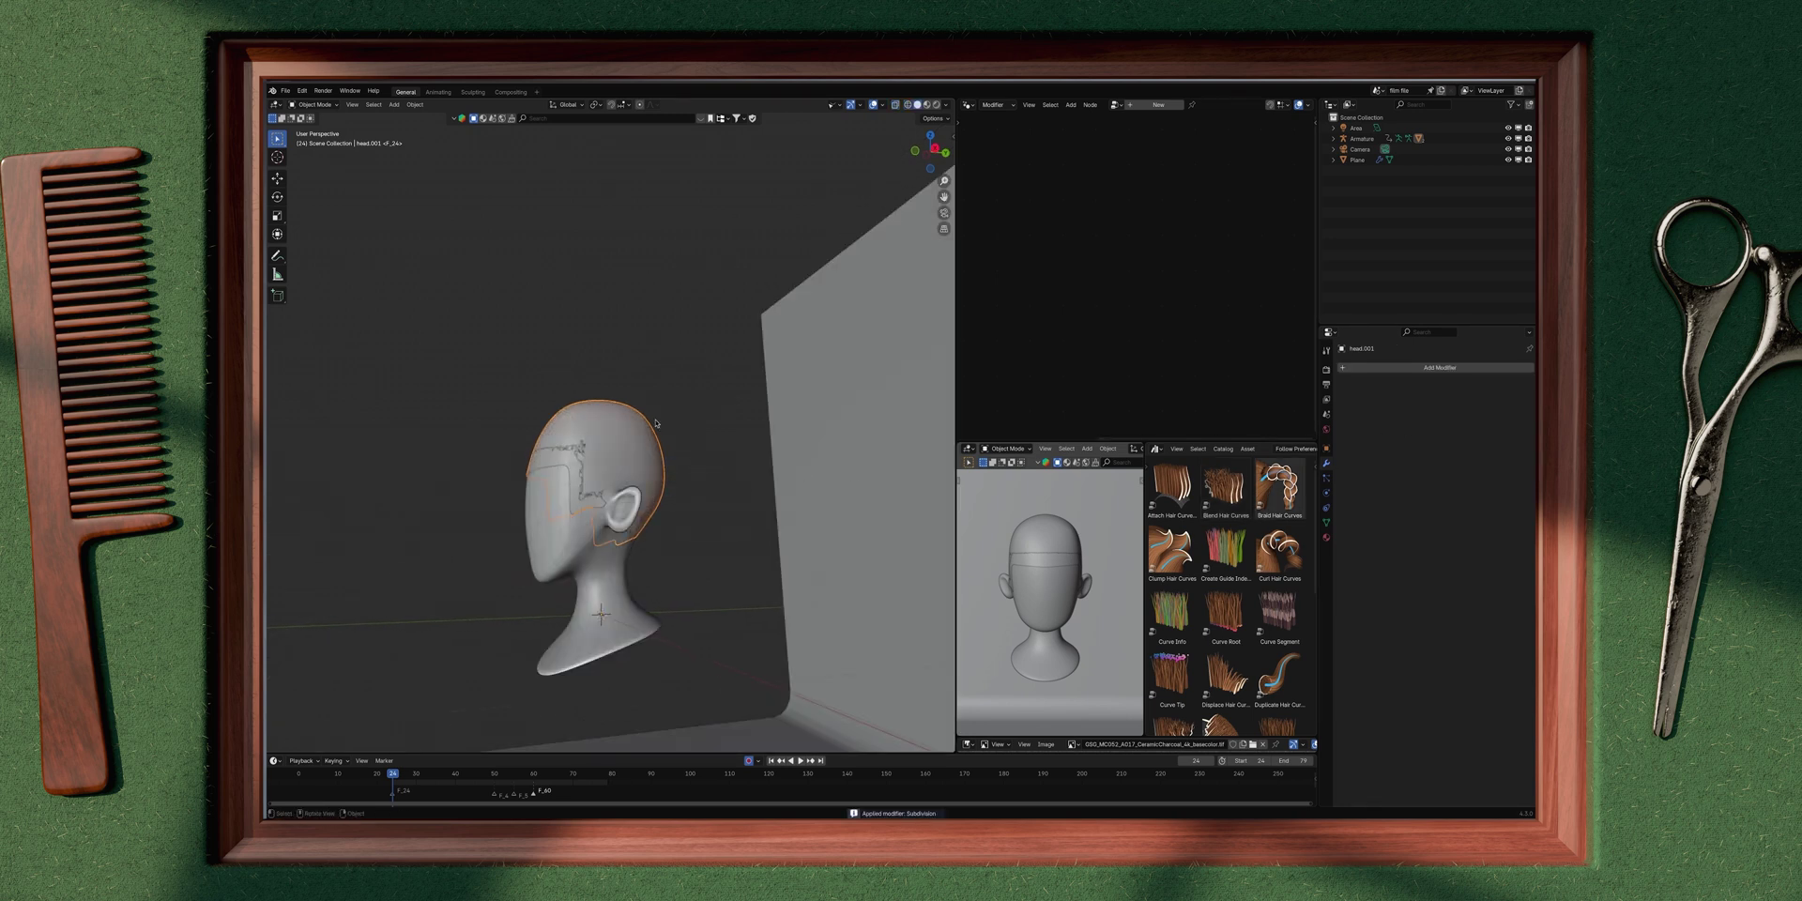
Step: Shrink the entire scalp mesh inward by about 0.009 m with Shrink/Fatten and return to Object Mode in solid shading
{"action": "scroll", "coordinate": [639, 421], "scroll_direction": "down", "scroll_amount": 1}
{"action": "mouse_move", "coordinate": [639, 421]}
{"action": "middle_mouse_down"}
{"action": "mouse_move", "coordinate": [642, 443]}
{"action": "mouse_move", "coordinate": [716, 439]}
{"action": "mouse_move", "coordinate": [662, 439]}
{"action": "middle_mouse_up"}
{"action": "scroll", "coordinate": [711, 474], "scroll_direction": "up", "scroll_amount": 1}
{"action": "scroll", "coordinate": [665, 452], "scroll_direction": "up", "scroll_amount": 3}
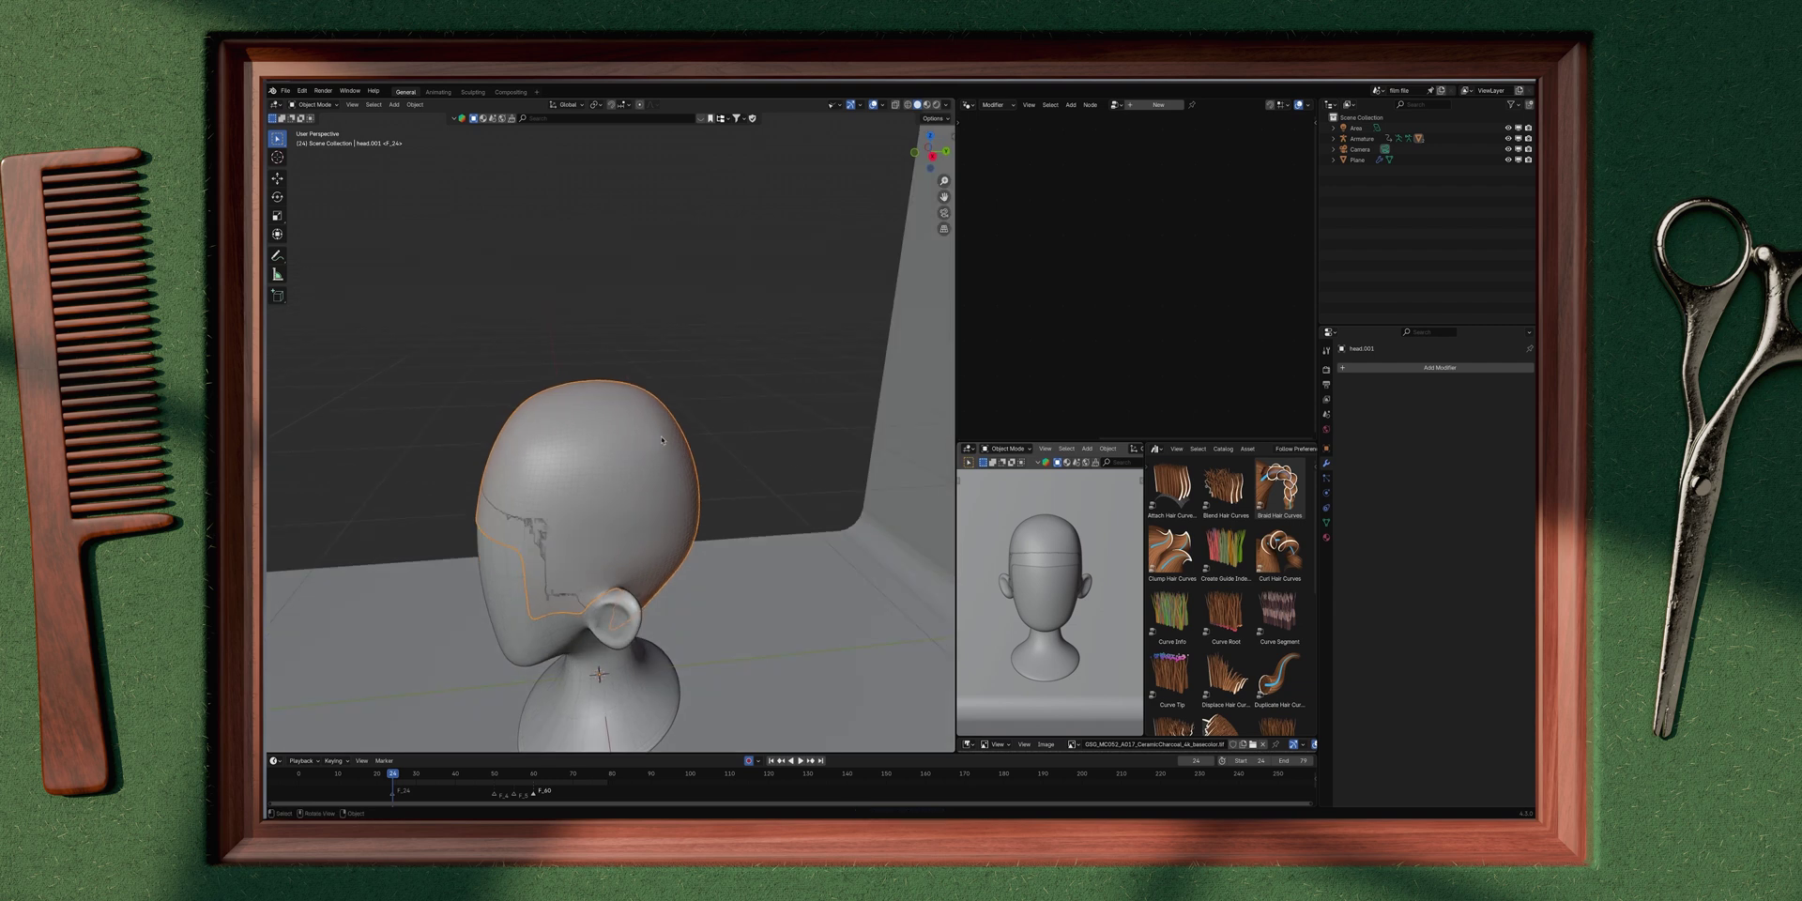
{"action": "key", "text": "Tab"}
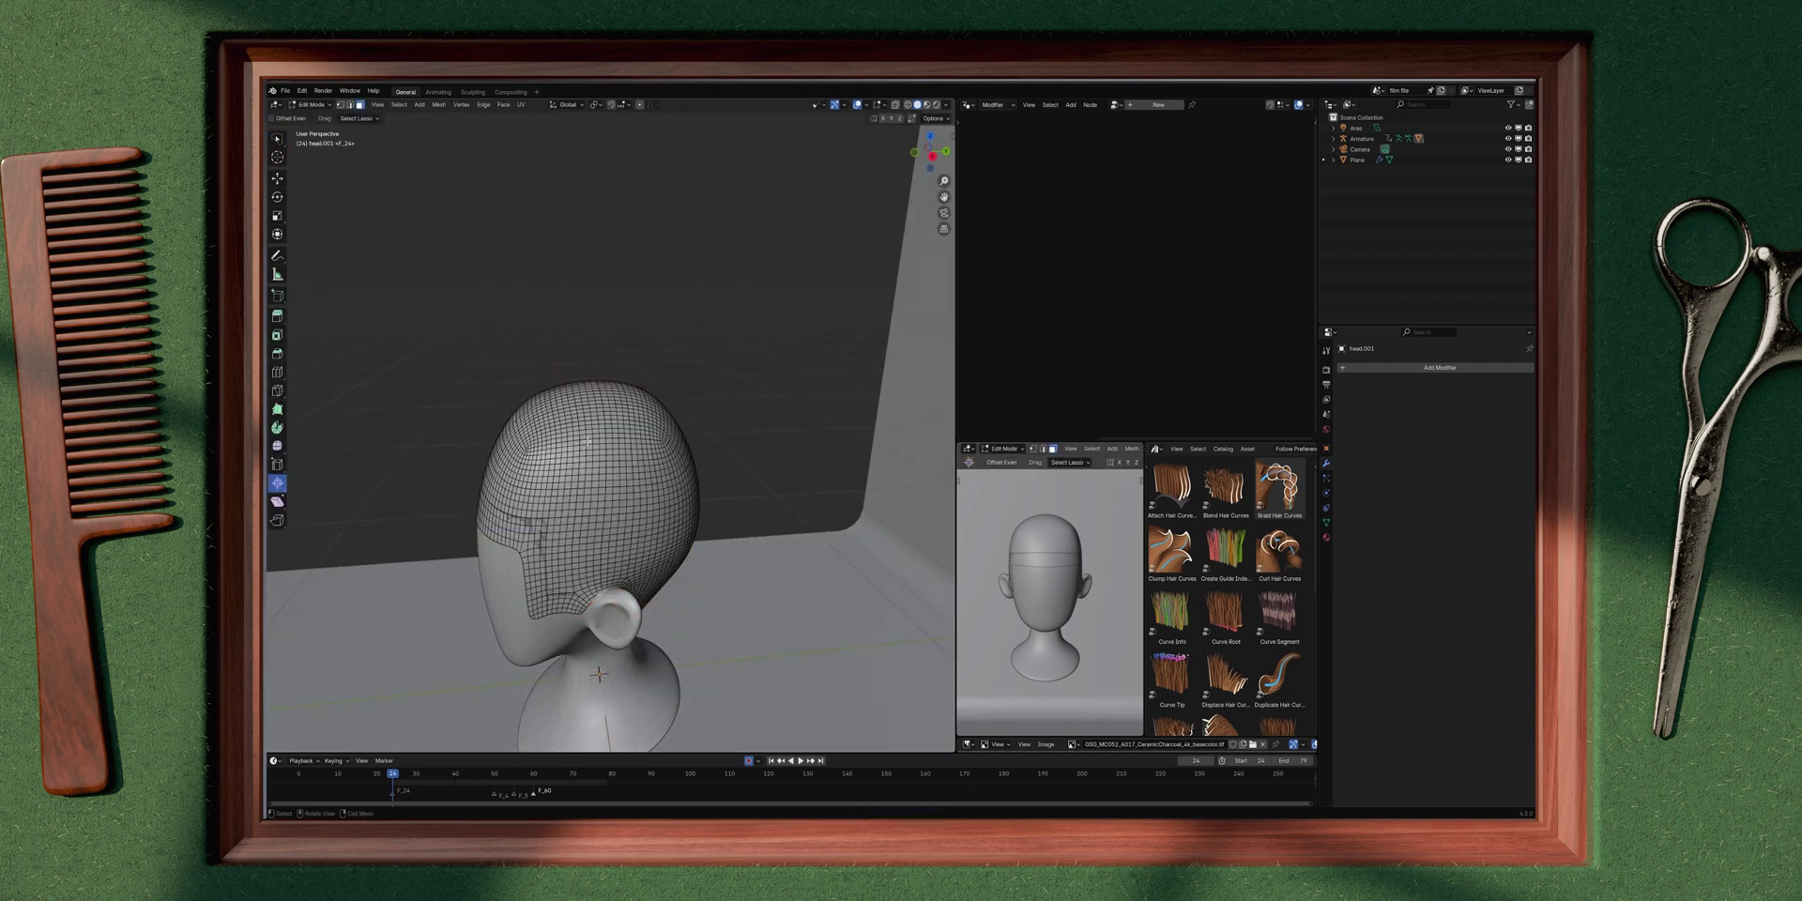
{"action": "key", "text": "a"}
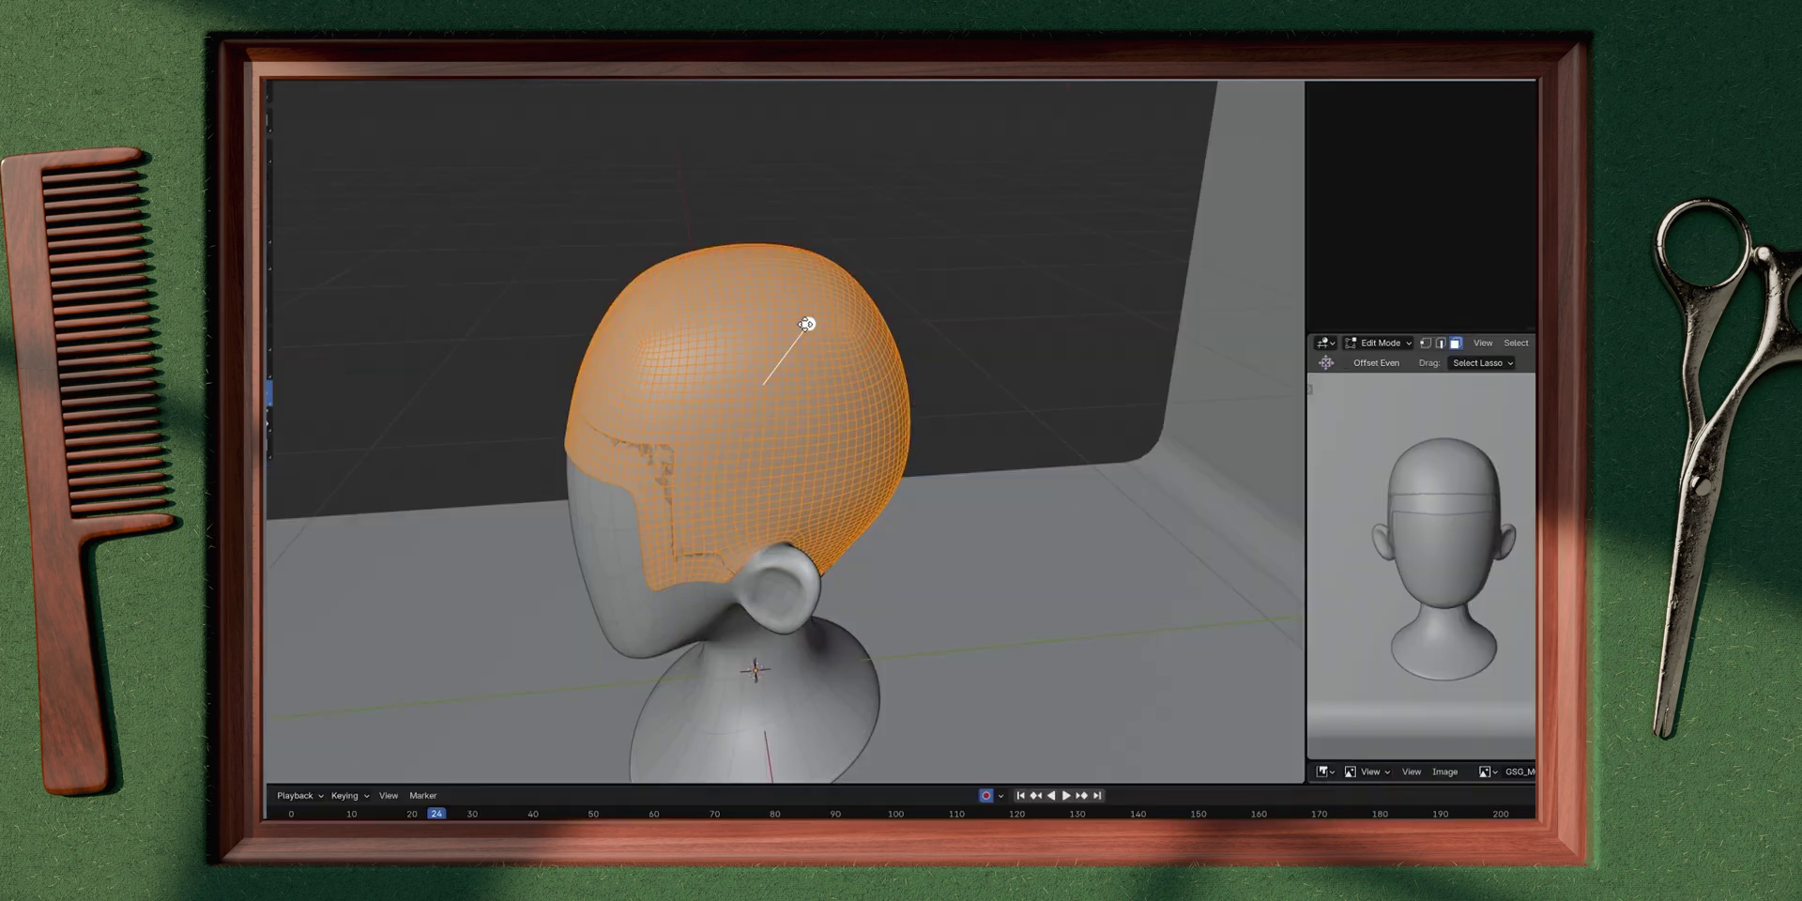
{"action": "left_click_drag", "start_coordinate": [1300, 322], "coordinate": [1285, 331]}
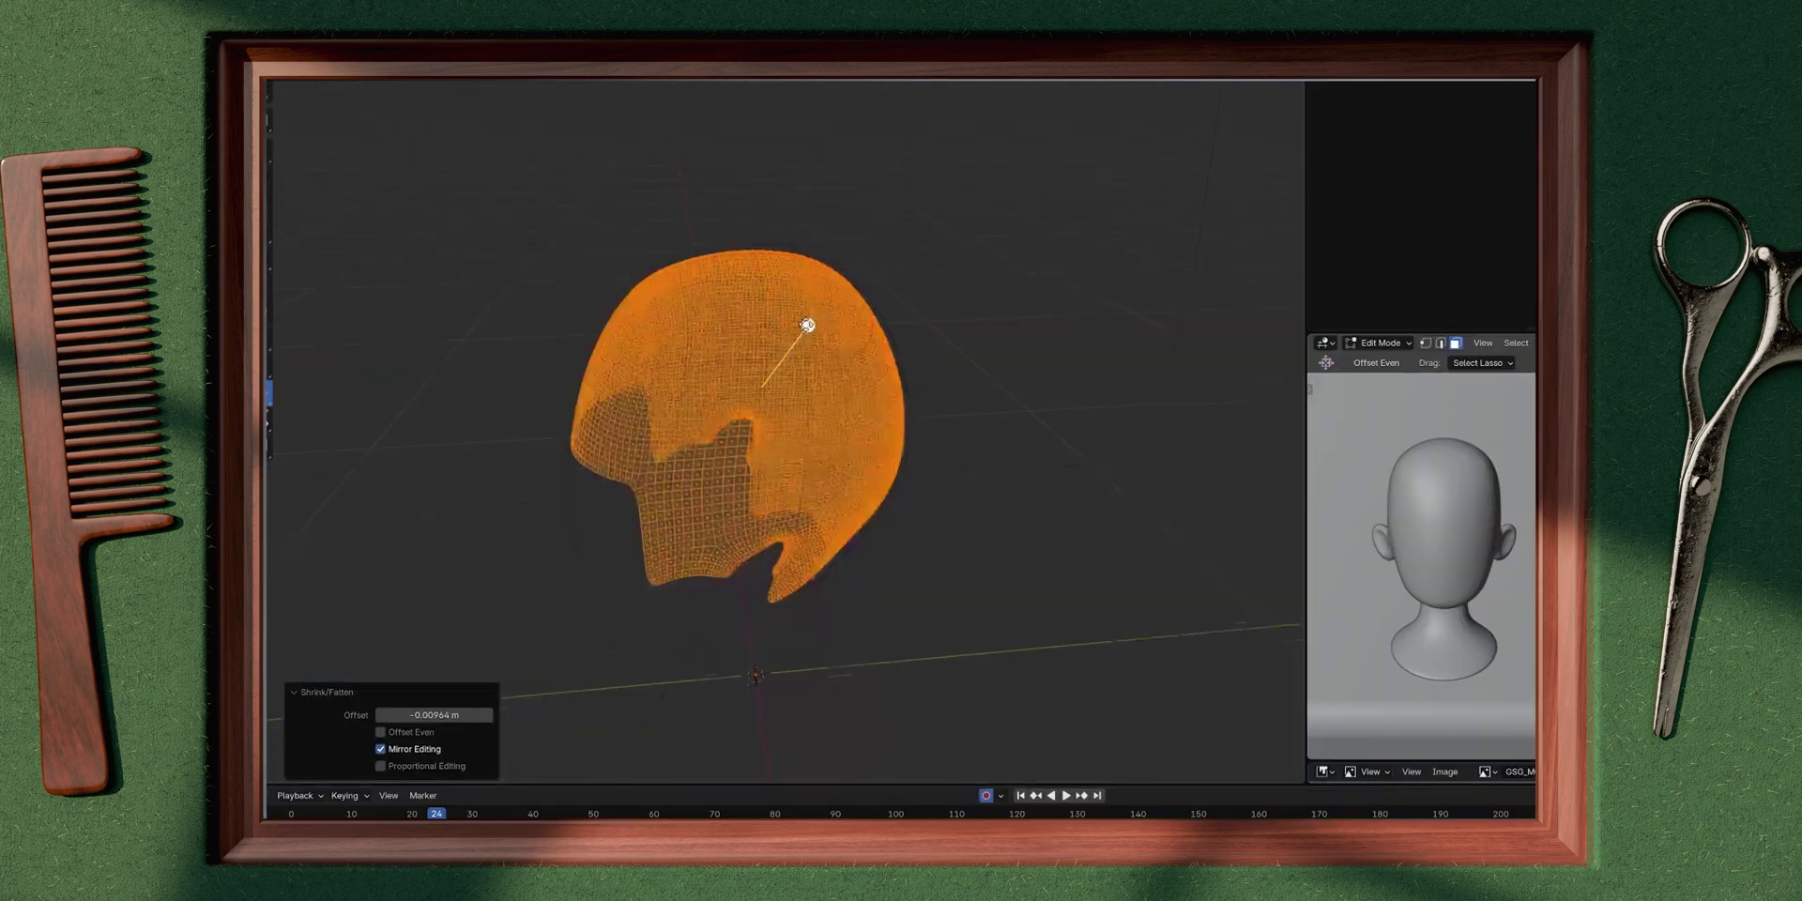
{"action": "left_click_drag", "start_coordinate": [808, 313], "coordinate": [804, 330]}
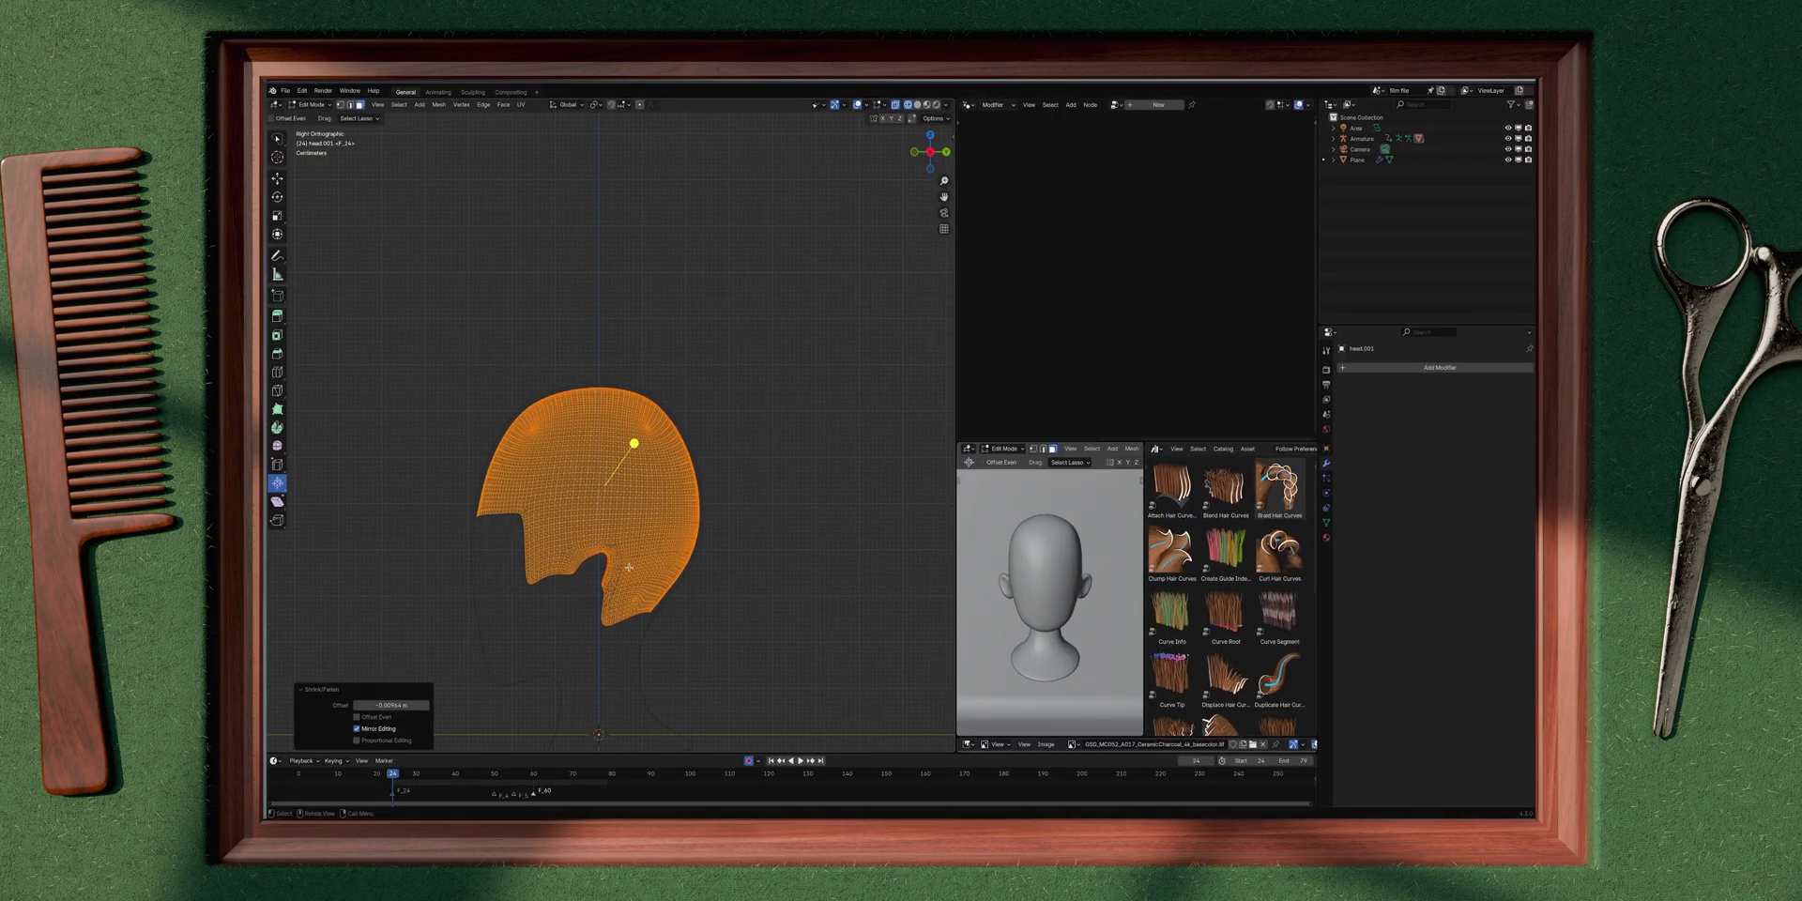
{"action": "key", "text": "Tab"}
{"action": "mouse_move", "coordinate": [663, 452]}
{"action": "middle_mouse_down"}
{"action": "mouse_move", "coordinate": [718, 498]}
{"action": "mouse_move", "coordinate": [663, 494]}
{"action": "middle_mouse_up"}
{"action": "key", "text": "shift+z"}
{"action": "scroll", "coordinate": [662, 490], "scroll_direction": "up", "scroll_amount": 2}
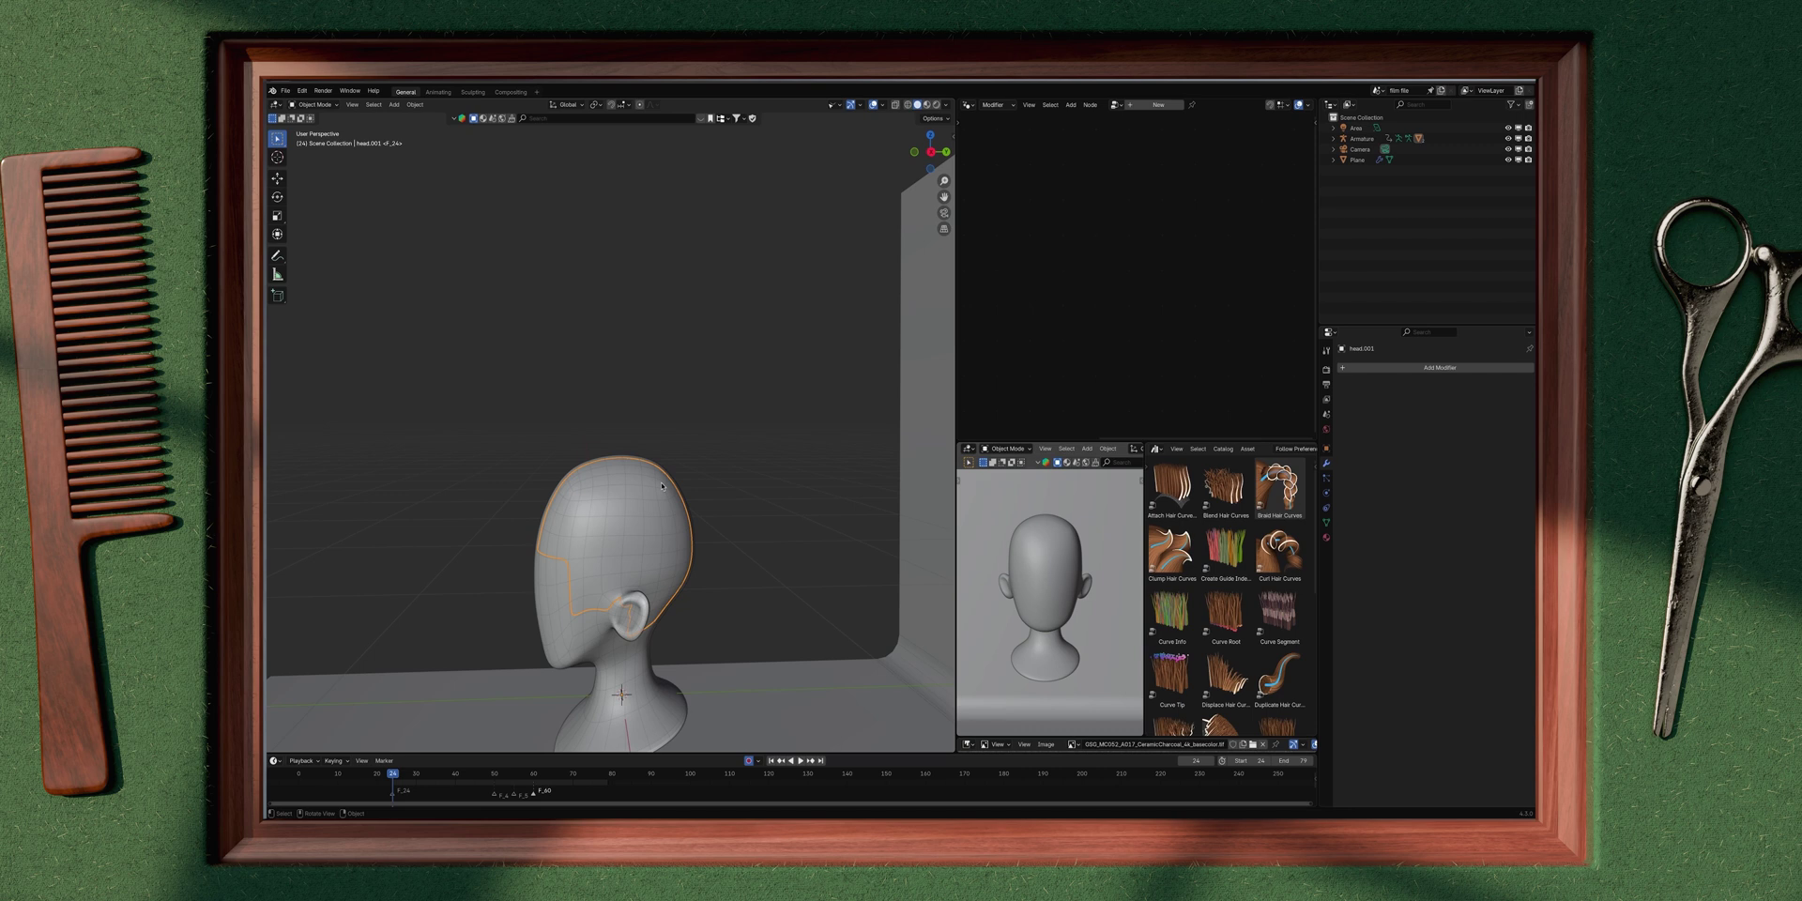
Step: Add an Empty Hair curves object to the scalp mesh
{"action": "key", "text": "shift+a"}
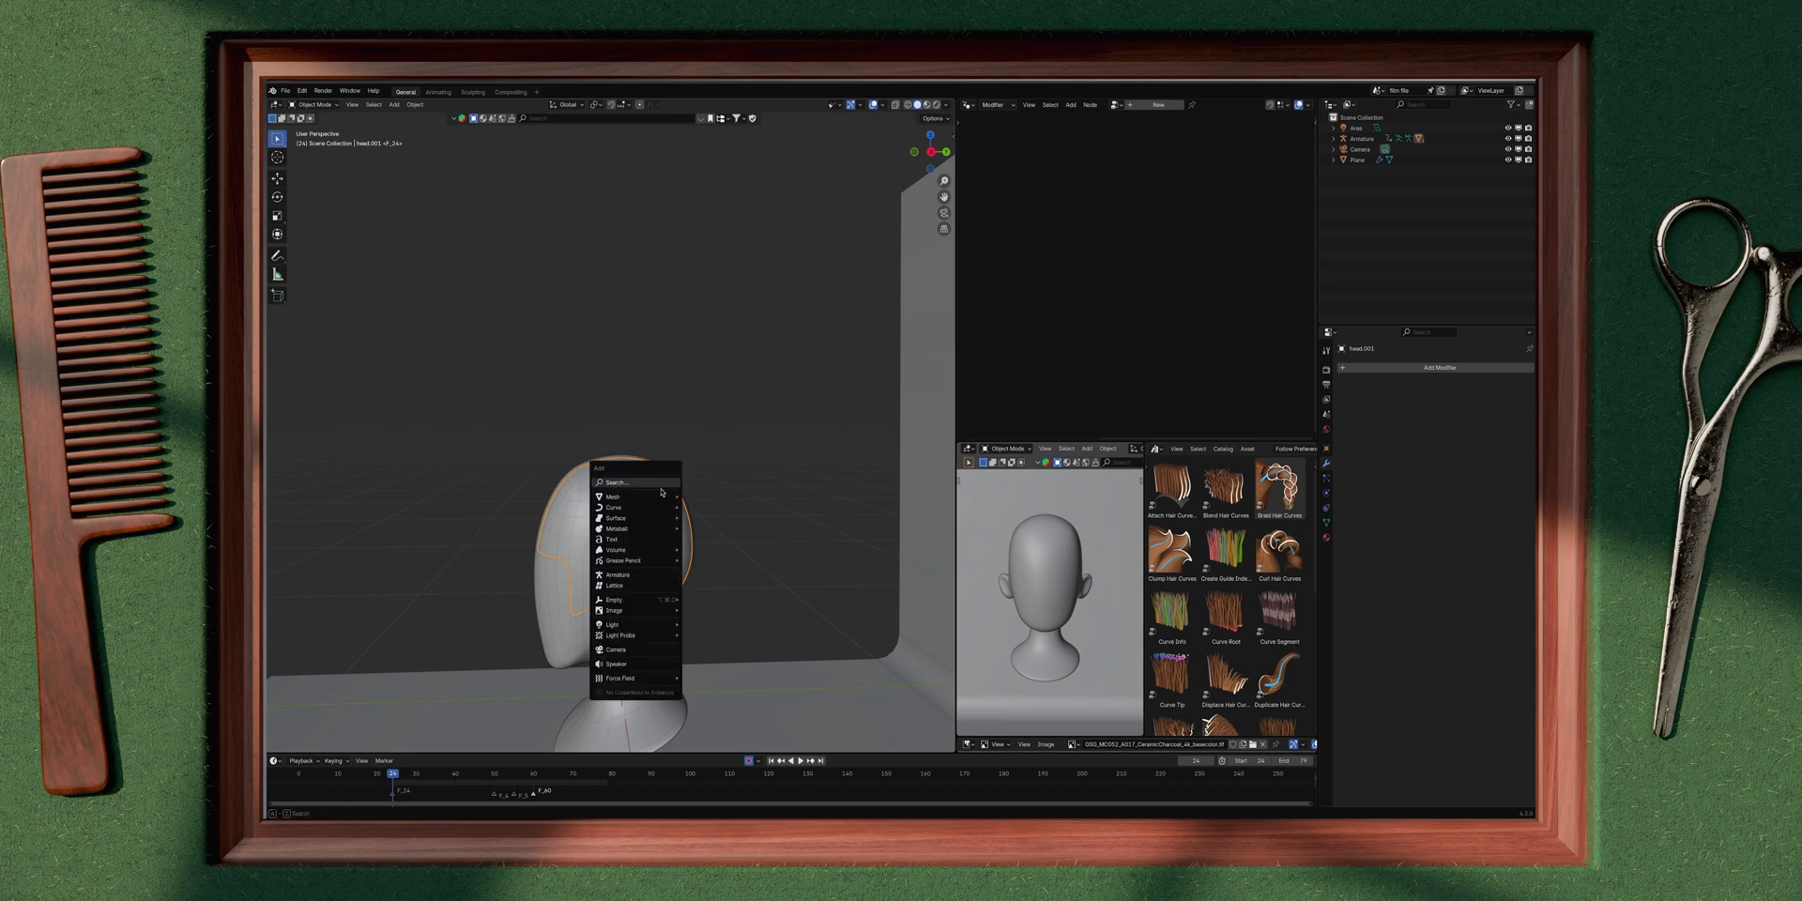
{"action": "mouse_move", "coordinate": [648, 508]}
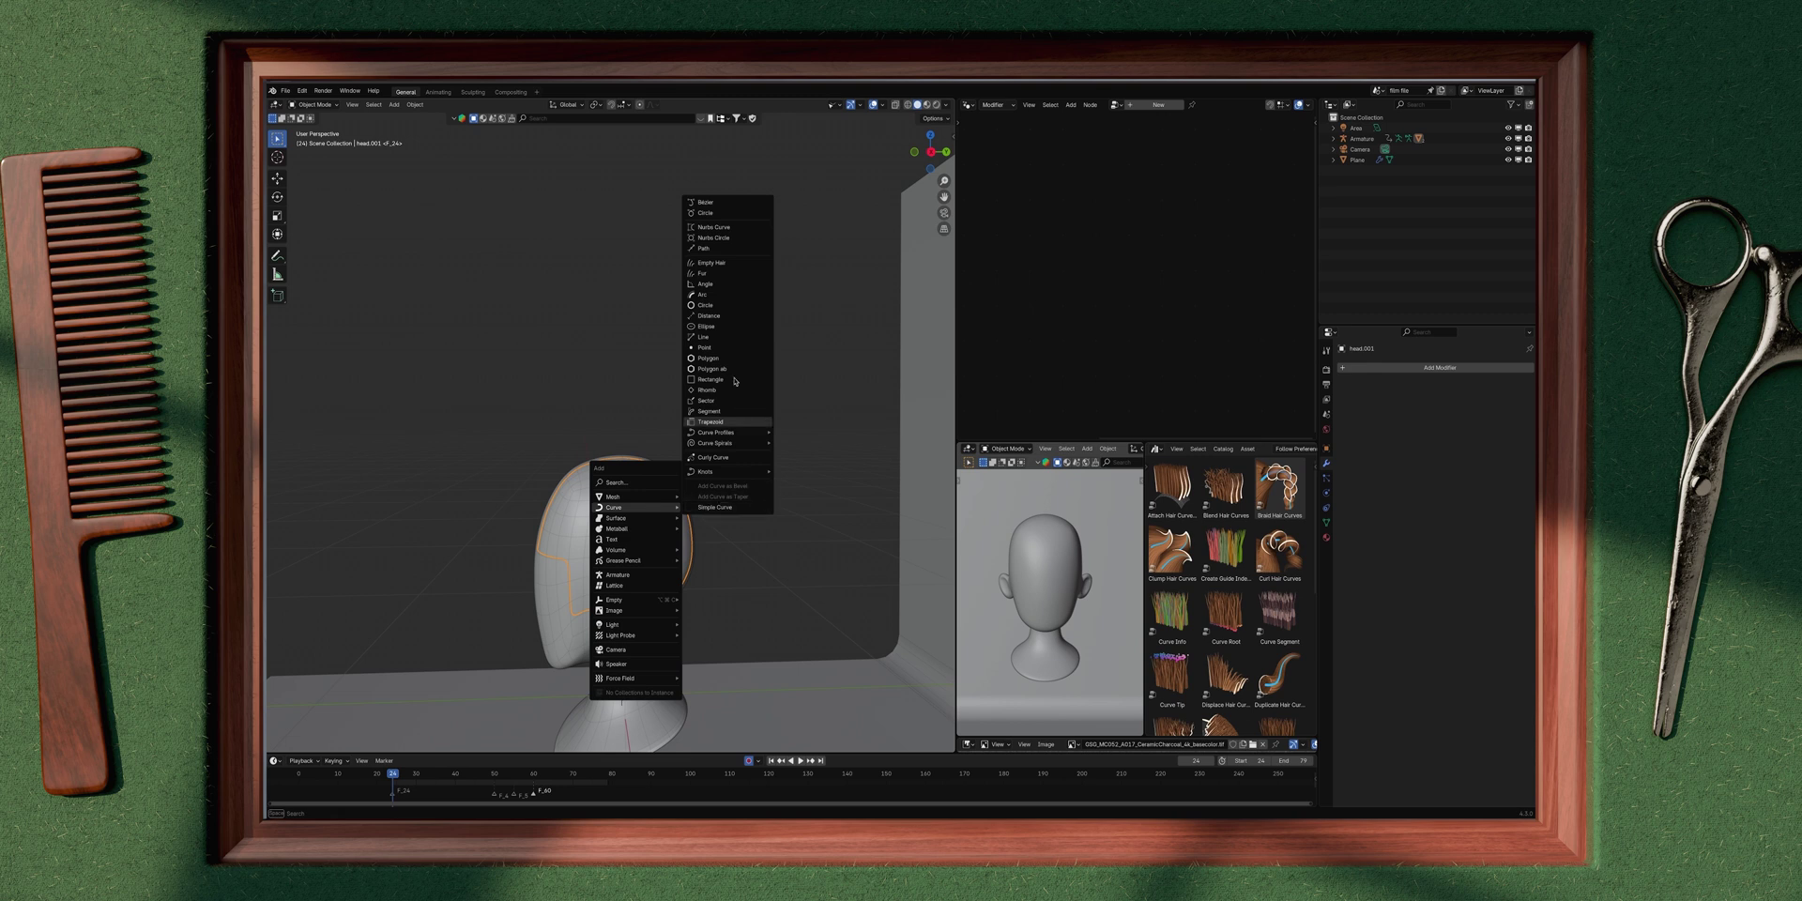
{"action": "left_click", "coordinate": [724, 265]}
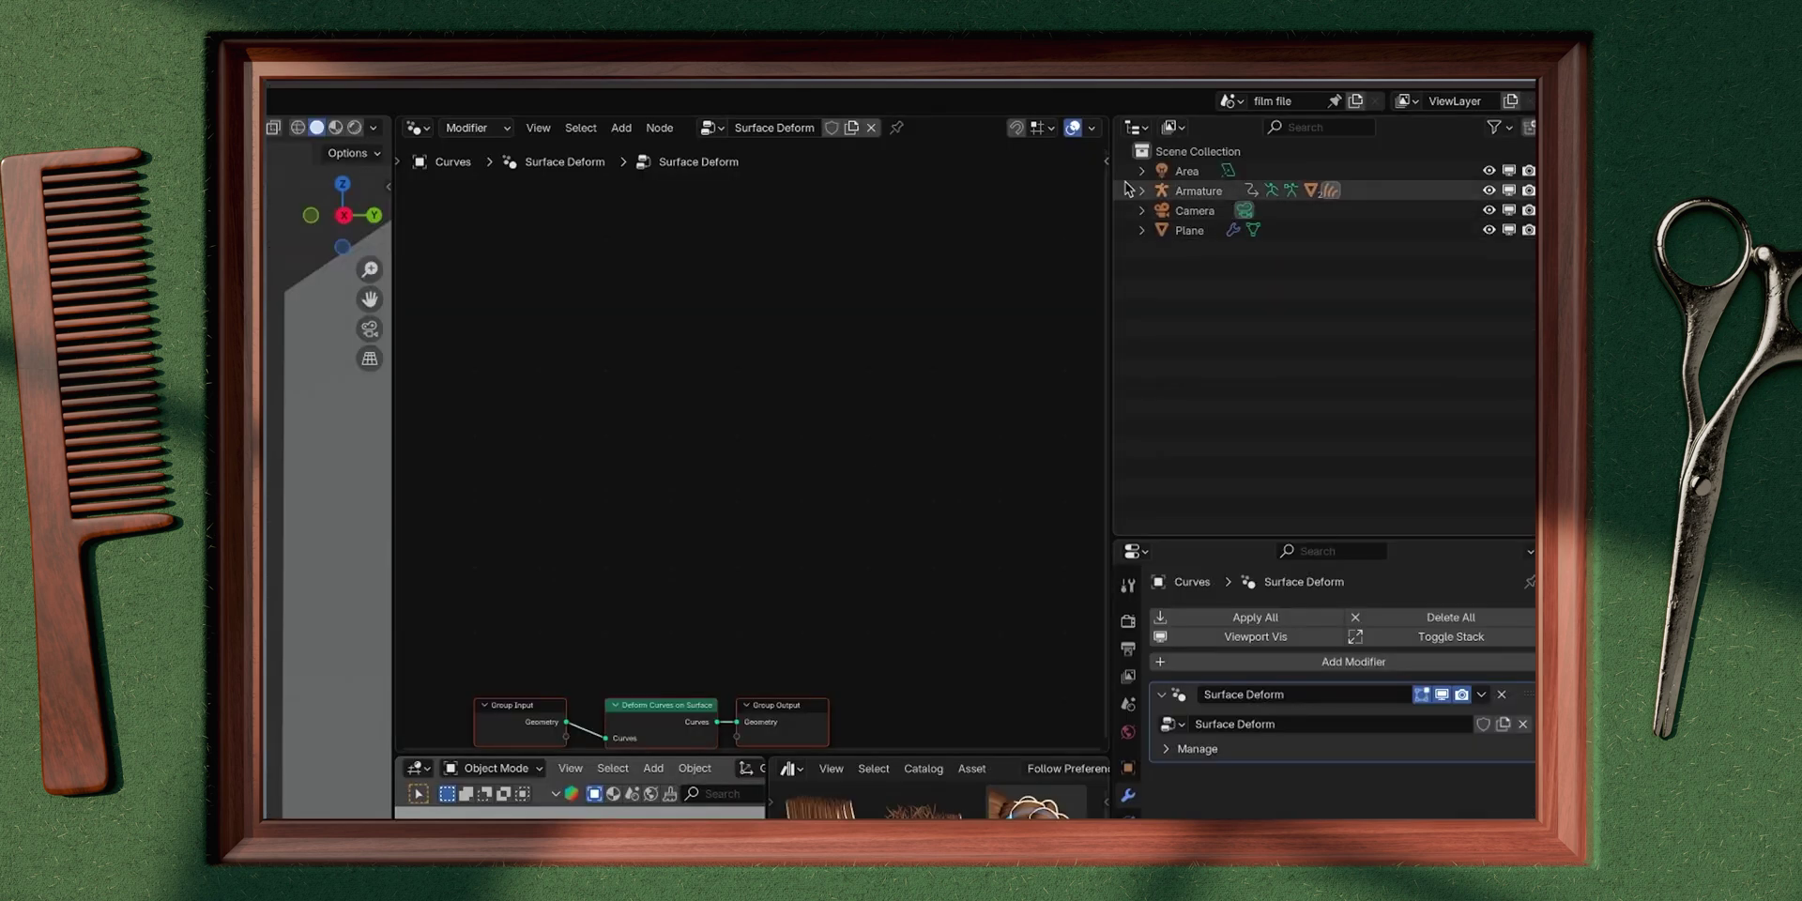
Step: Expand the Armature hierarchy down to the scalp mesh head.001 and rename that mesh as HairCap
{"action": "left_click", "coordinate": [1142, 191]}
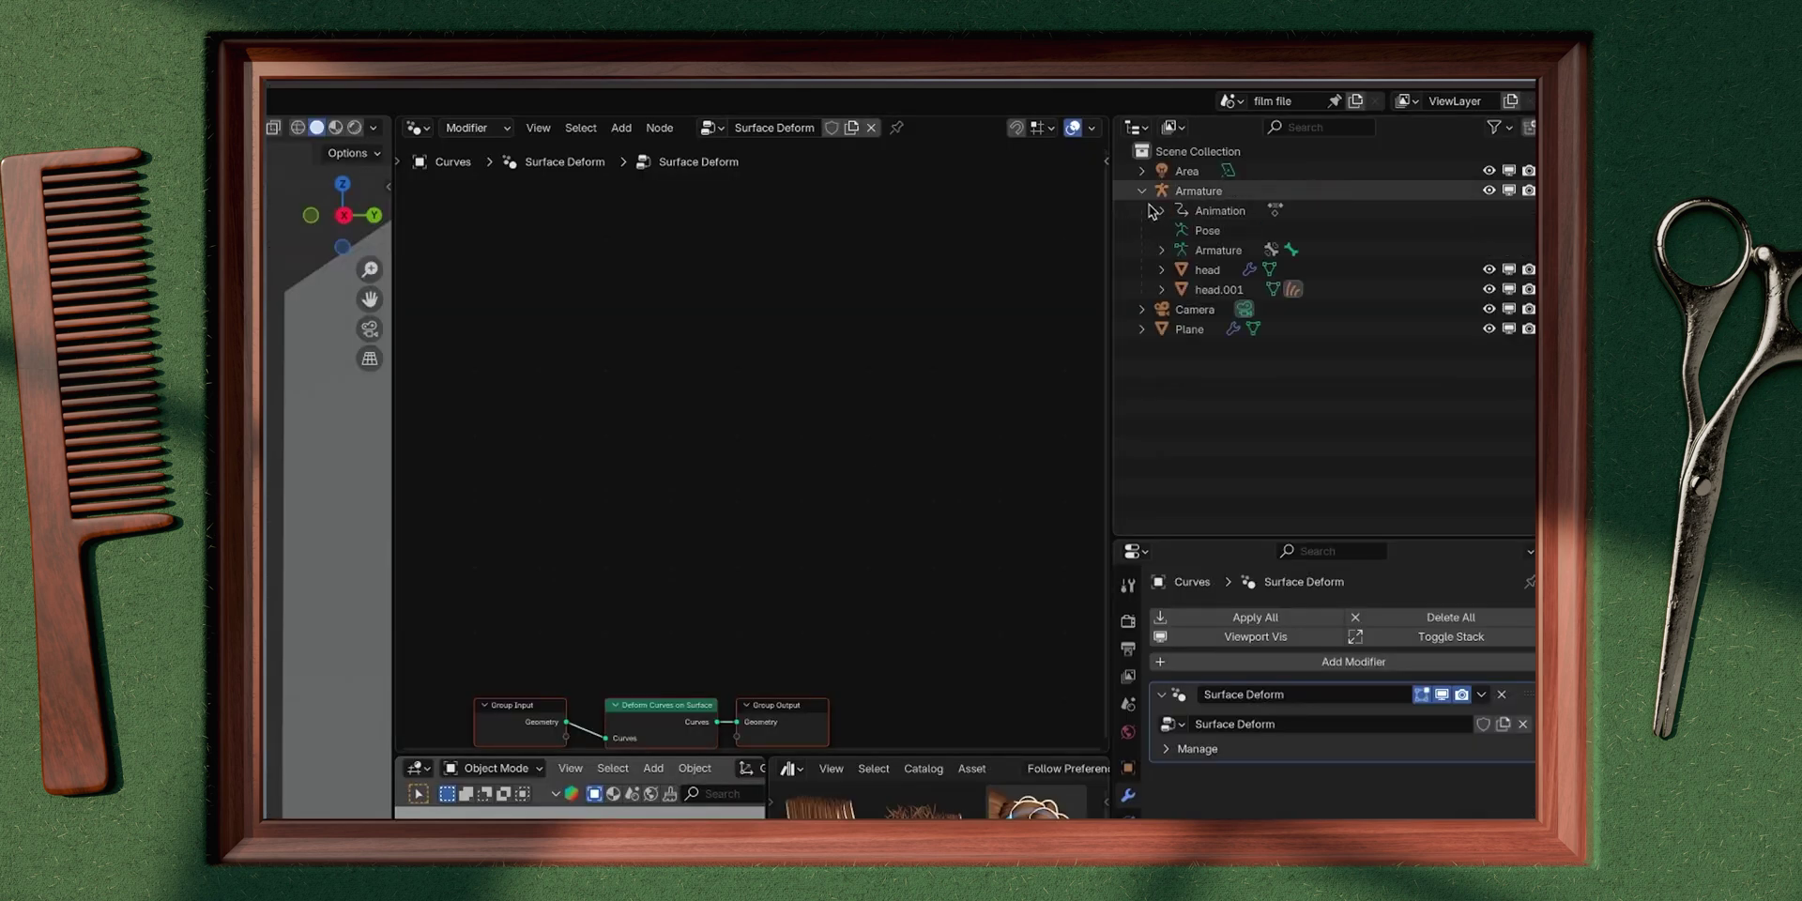
{"action": "left_click", "coordinate": [1162, 289]}
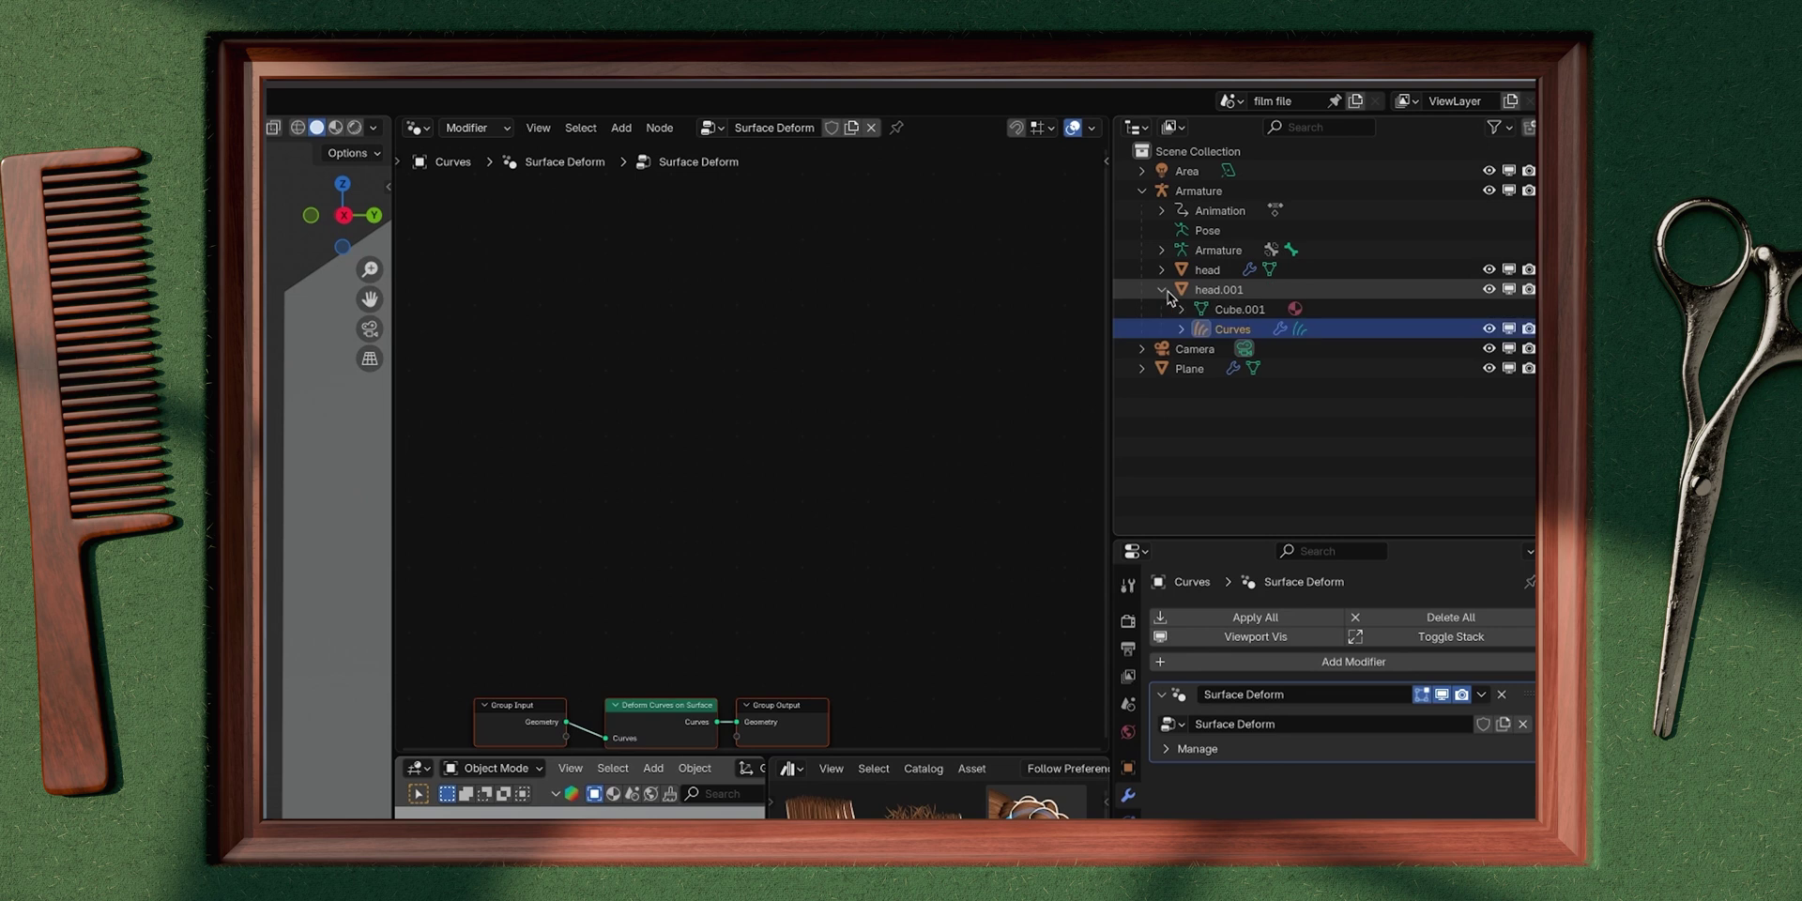
{"action": "double_click", "coordinate": [1224, 290]}
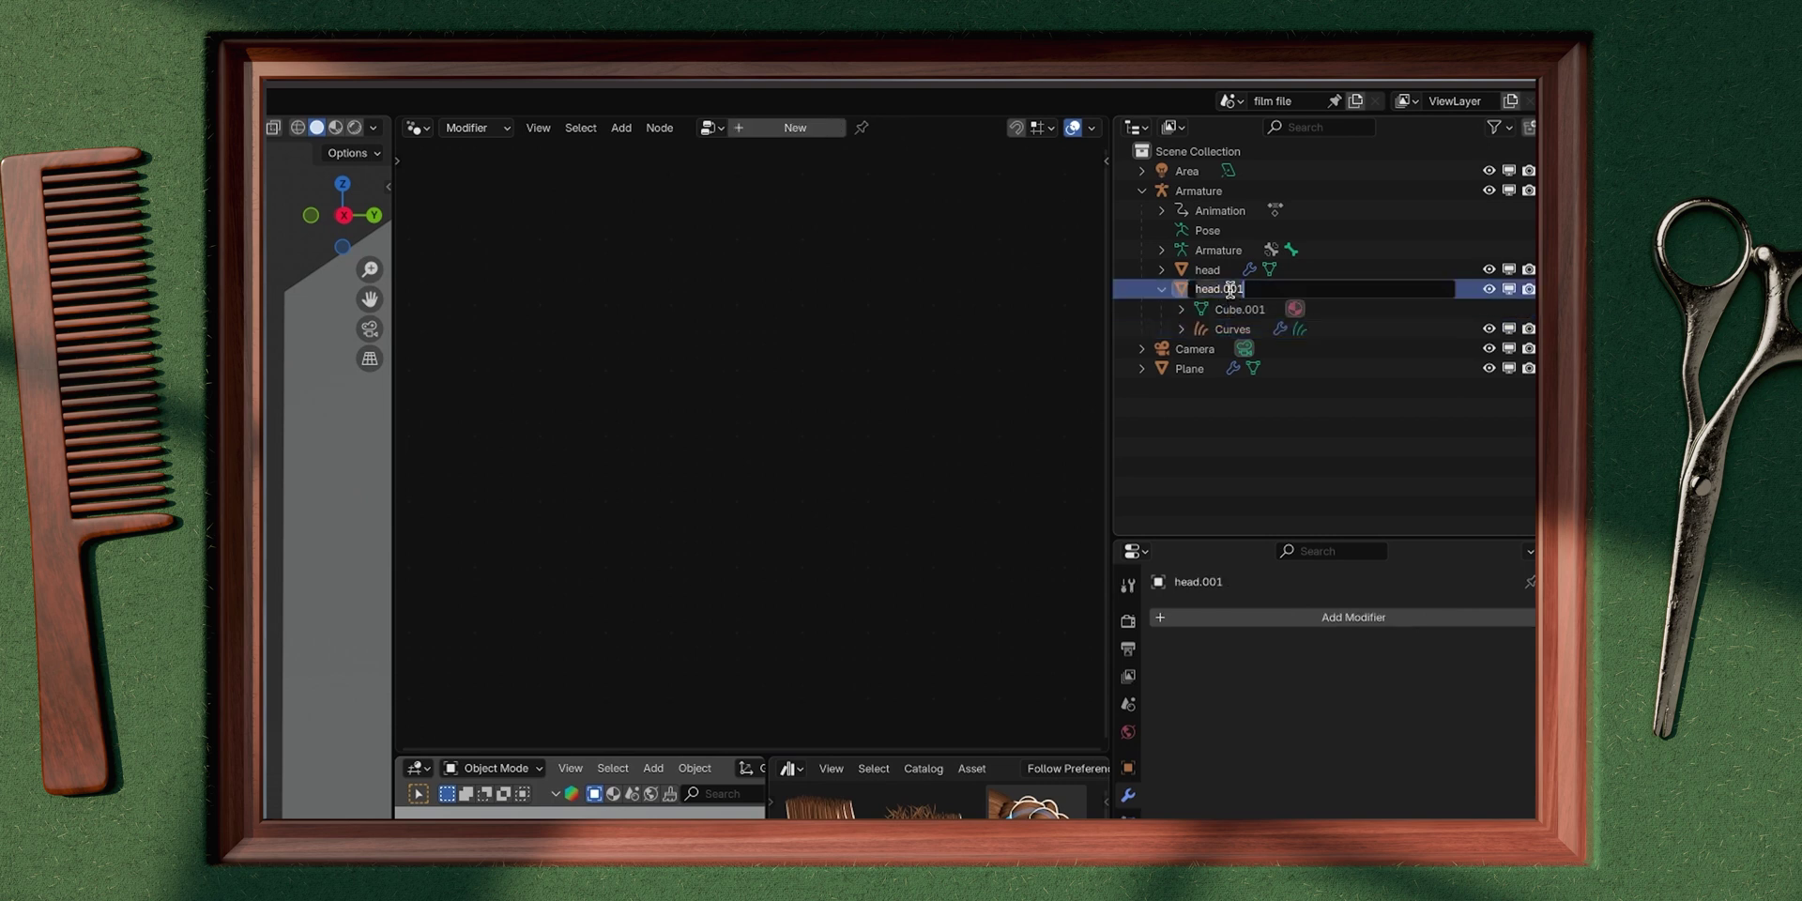
{"action": "type", "text": "HairCap"}
{"action": "key", "text": "Return"}
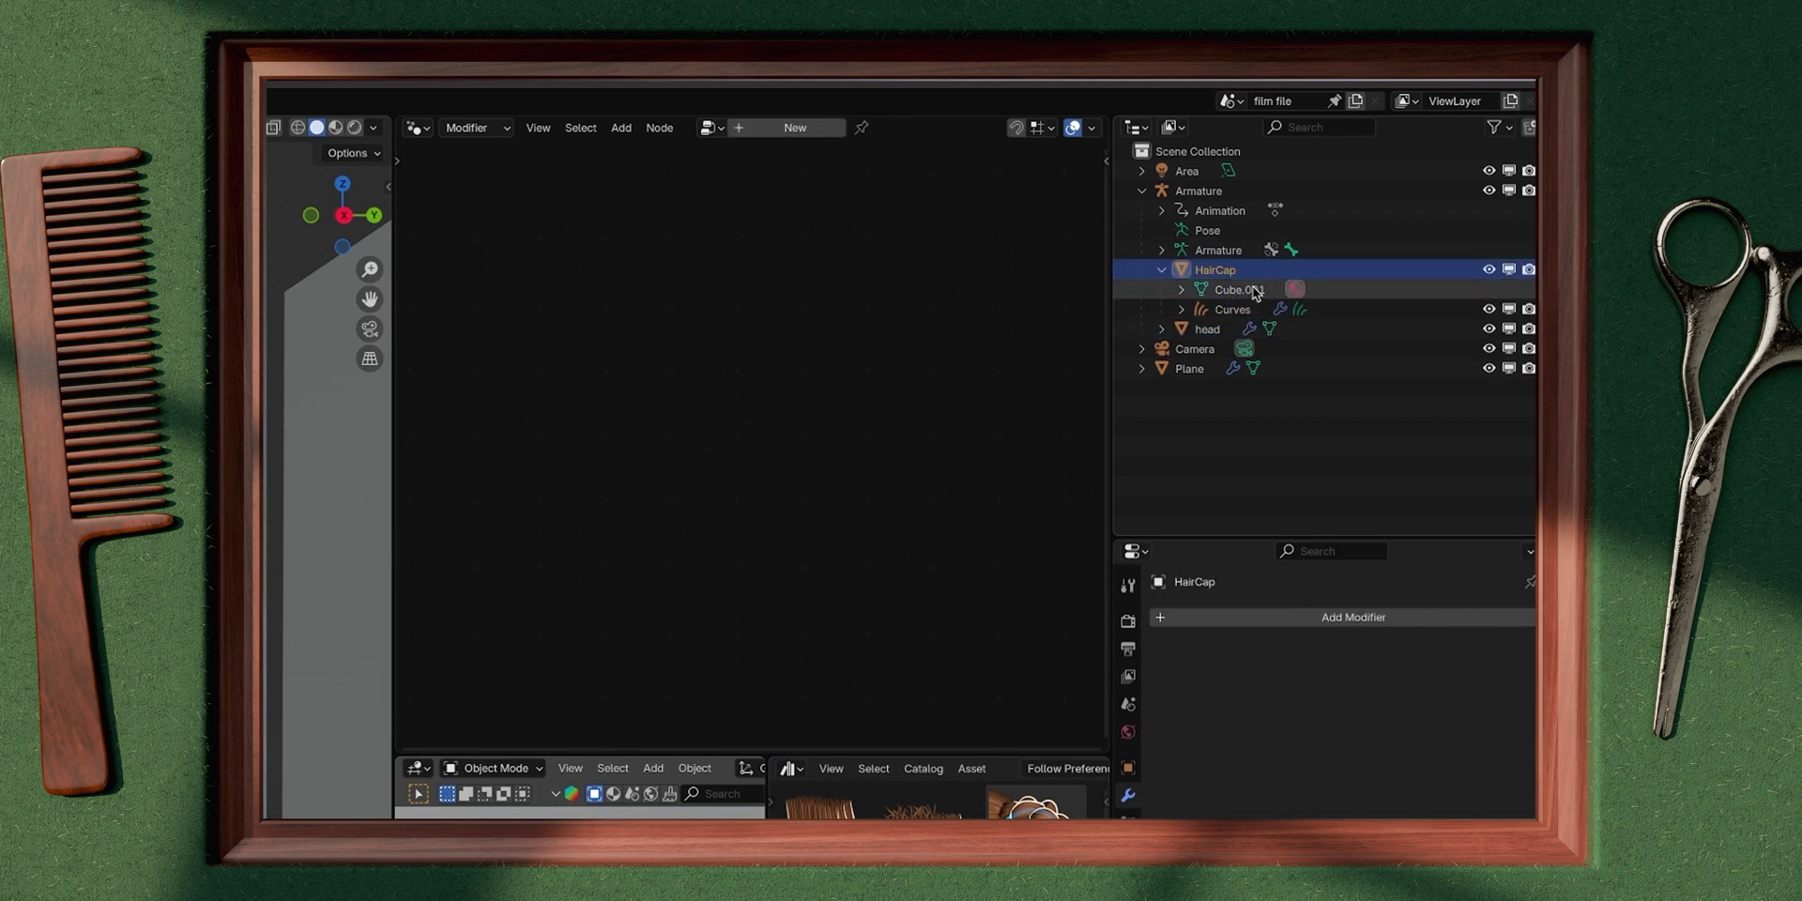
Step: Rename the hair curves object under HairCap as Mohawk
{"action": "double_click", "coordinate": [1233, 310]}
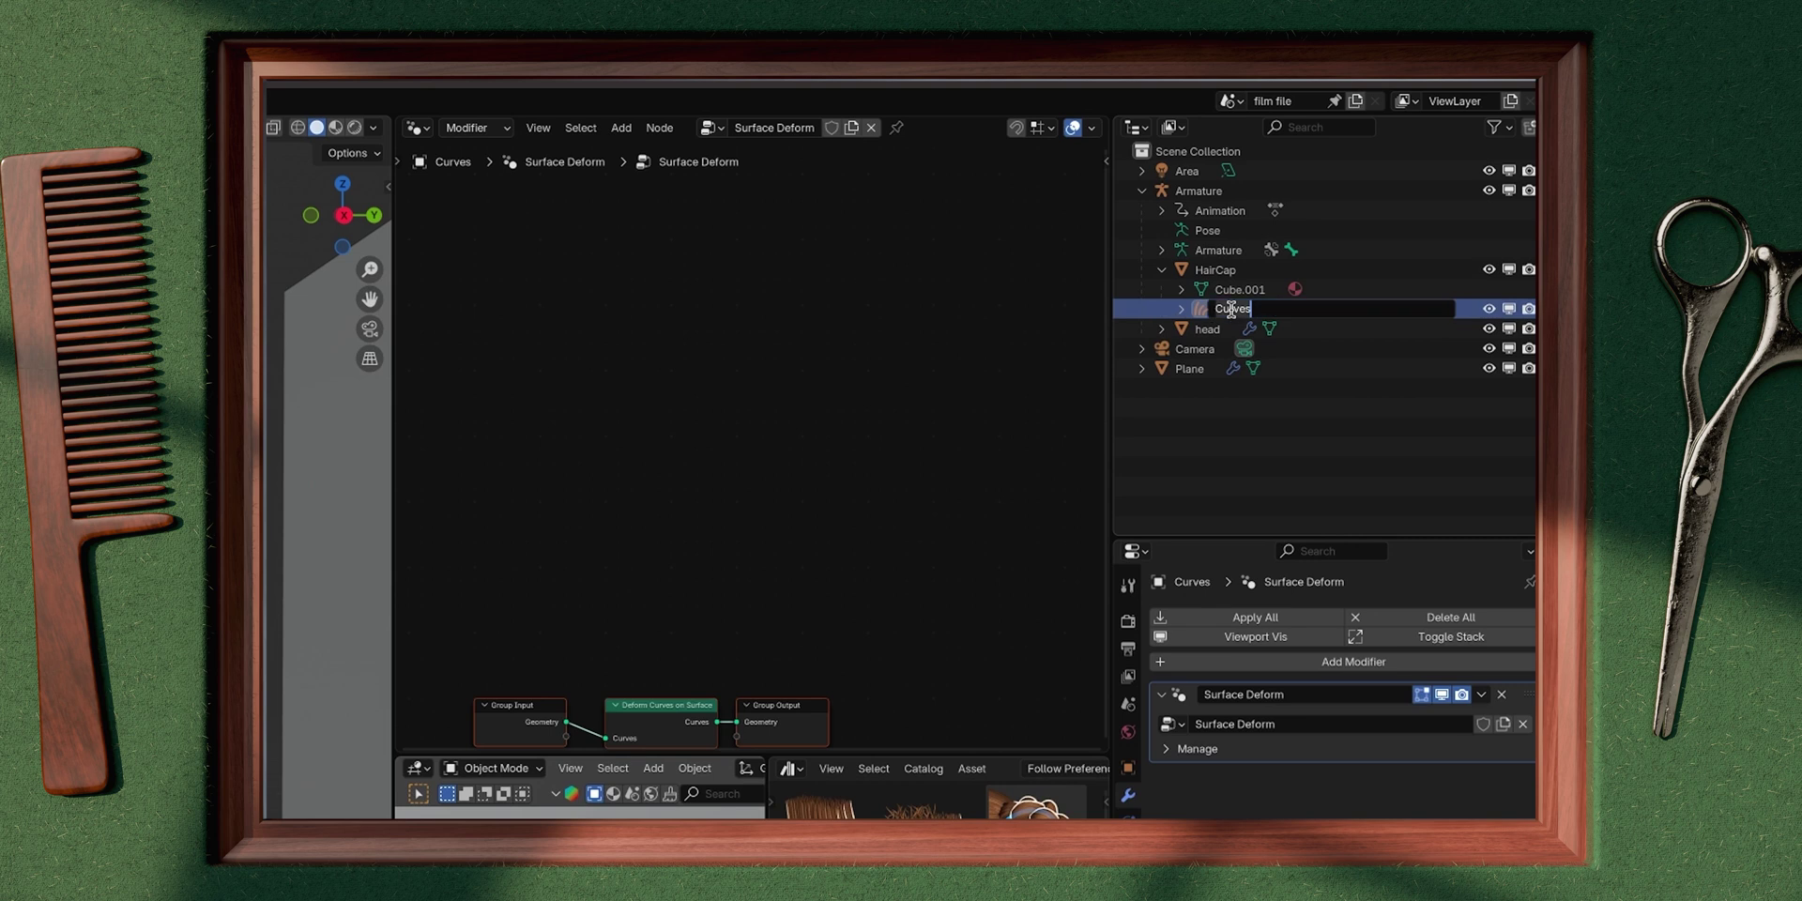
{"action": "key", "text": "BackSpace"}
{"action": "key", "text": "BackSpace"}
{"action": "key", "text": "BackSpace"}
{"action": "key", "text": "BackSpace"}
{"action": "key", "text": "BackSpace"}
{"action": "key", "text": "BackSpace"}
{"action": "type", "text": "Mohawk"}
{"action": "key", "text": "Return"}
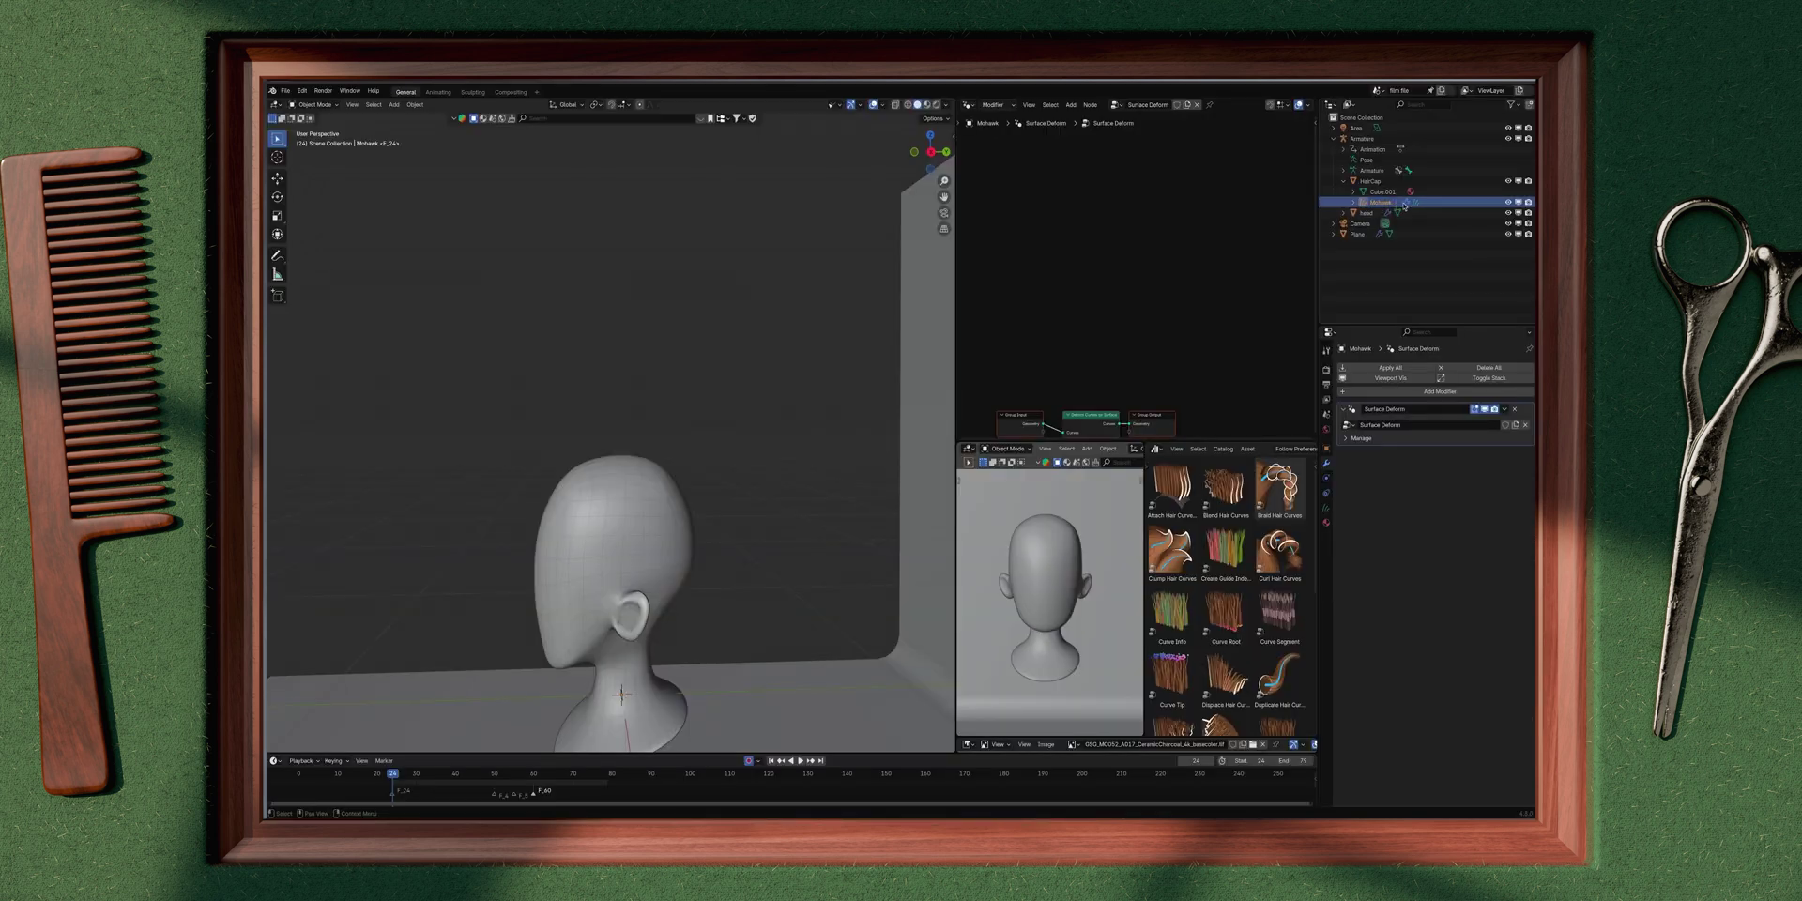
Step: Switch the Mohawk curves object to Sculpt Mode
{"action": "middle_click_drag", "start_coordinate": [706, 500], "coordinate": [699, 516]}
{"action": "middle_click_drag", "start_coordinate": [604, 481], "coordinate": [634, 485]}
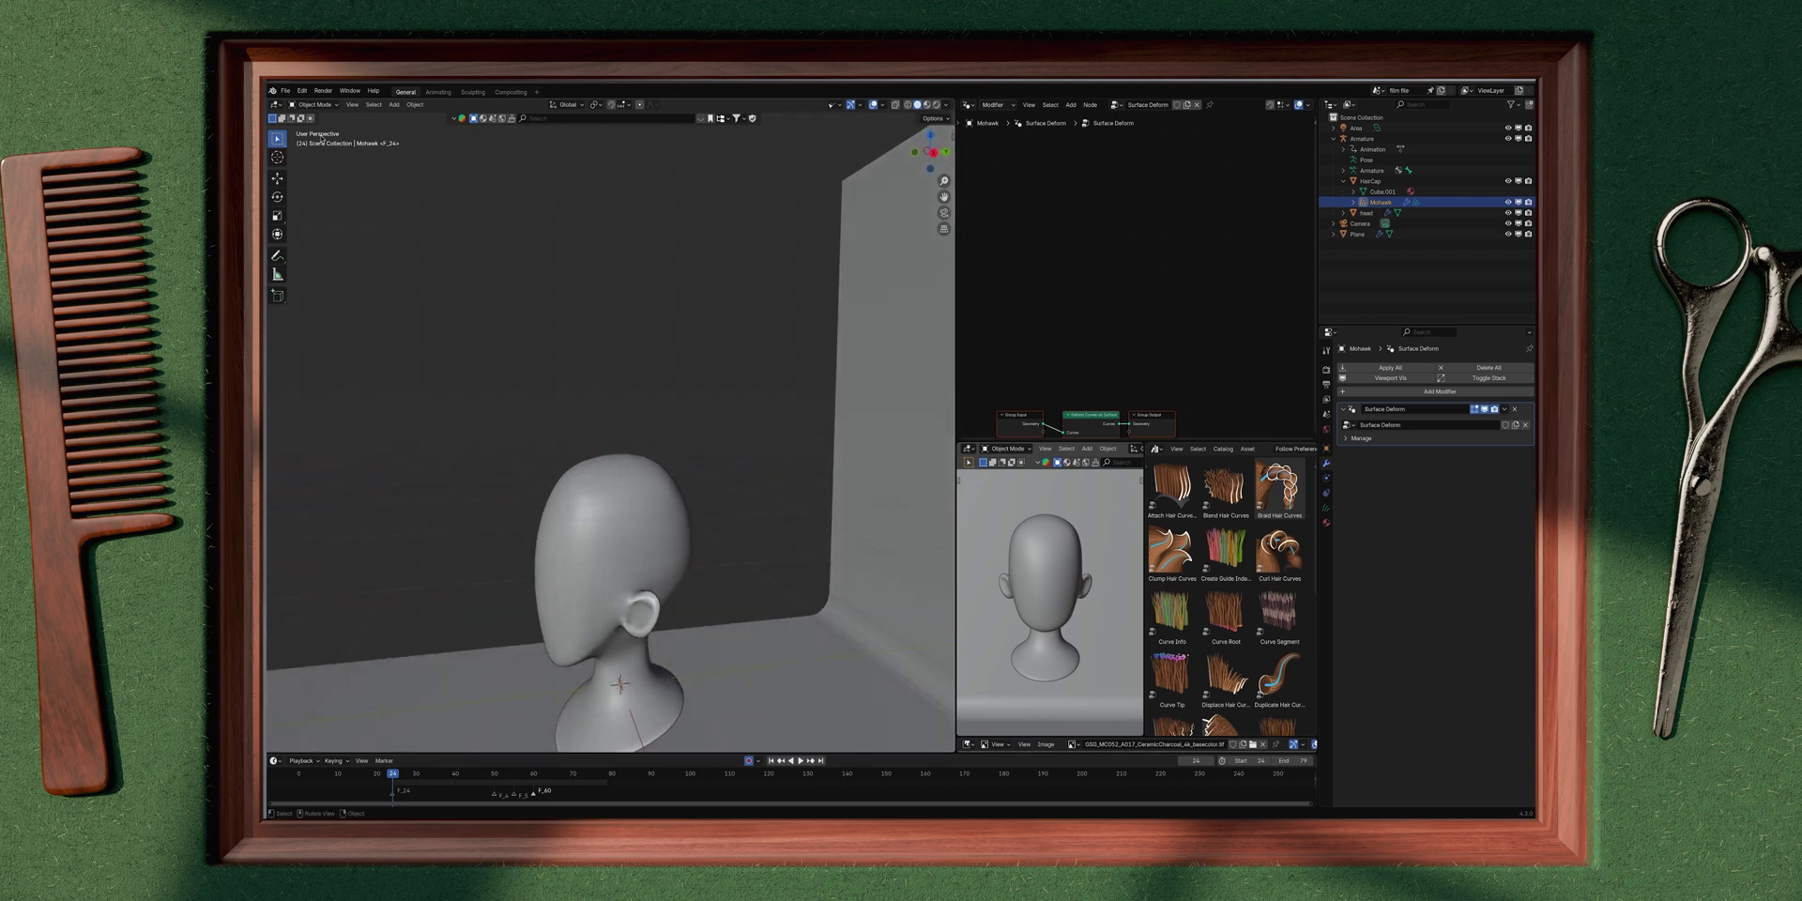
{"action": "left_click", "coordinate": [315, 105]}
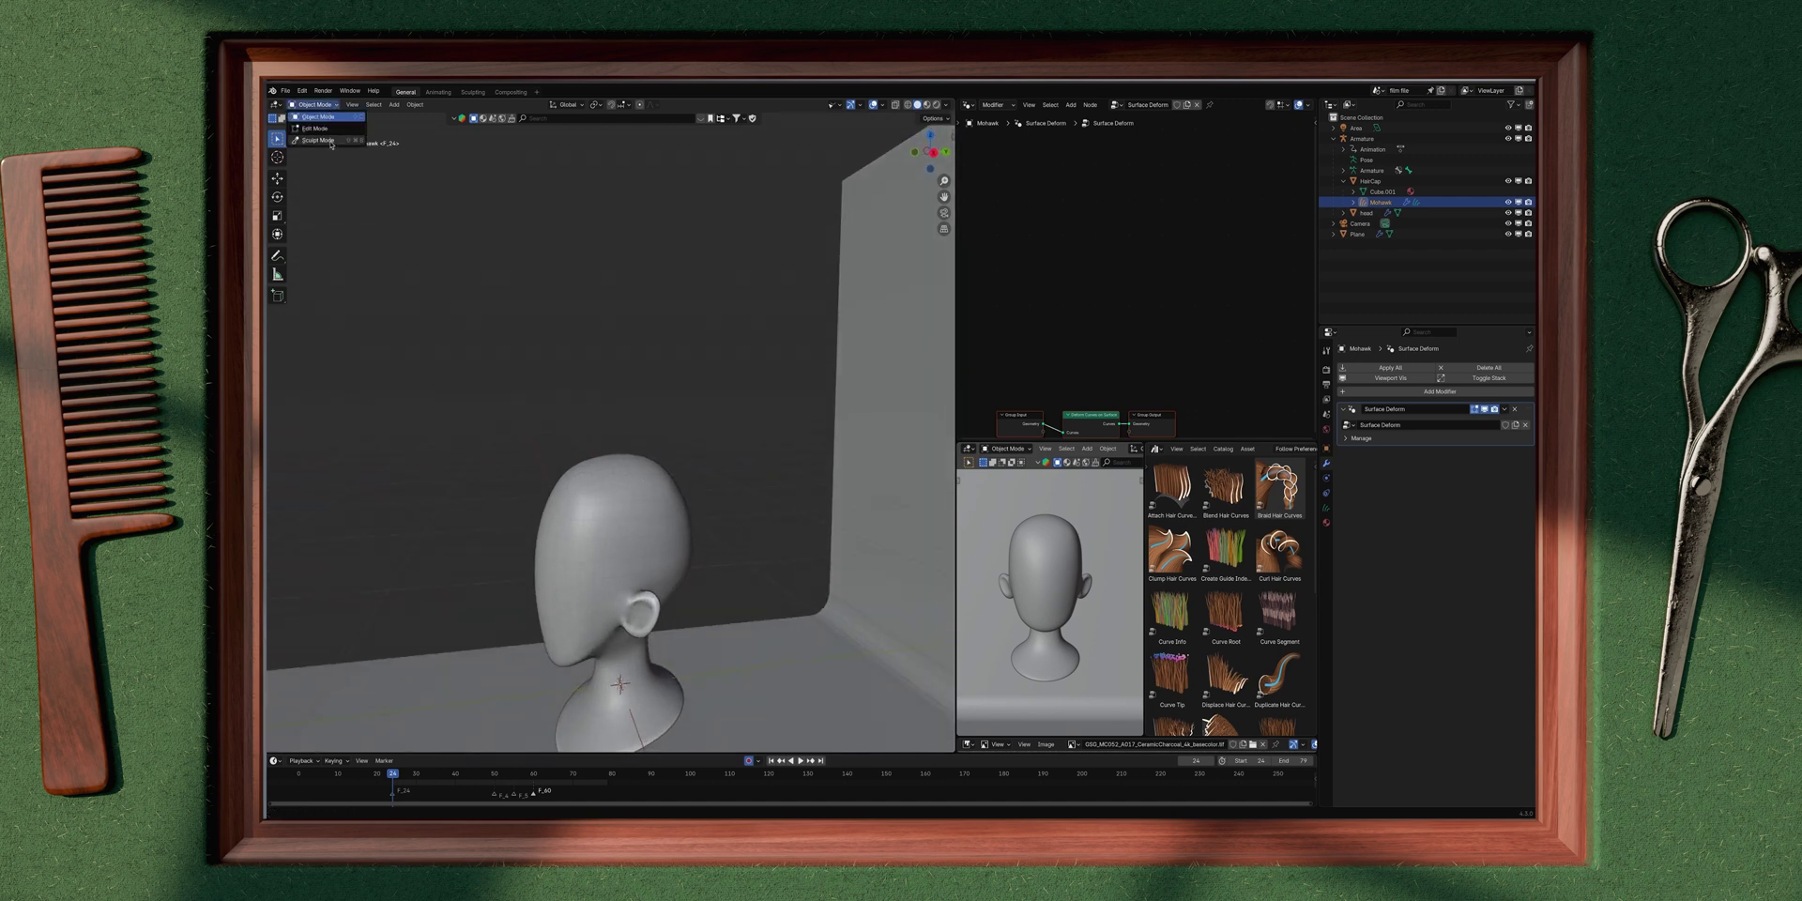
{"action": "left_click", "coordinate": [330, 144]}
{"action": "mouse_move", "coordinate": [507, 272]}
{"action": "middle_mouse_down"}
{"action": "mouse_move", "coordinate": [404, 310]}
{"action": "mouse_move", "coordinate": [446, 317]}
{"action": "middle_mouse_up"}
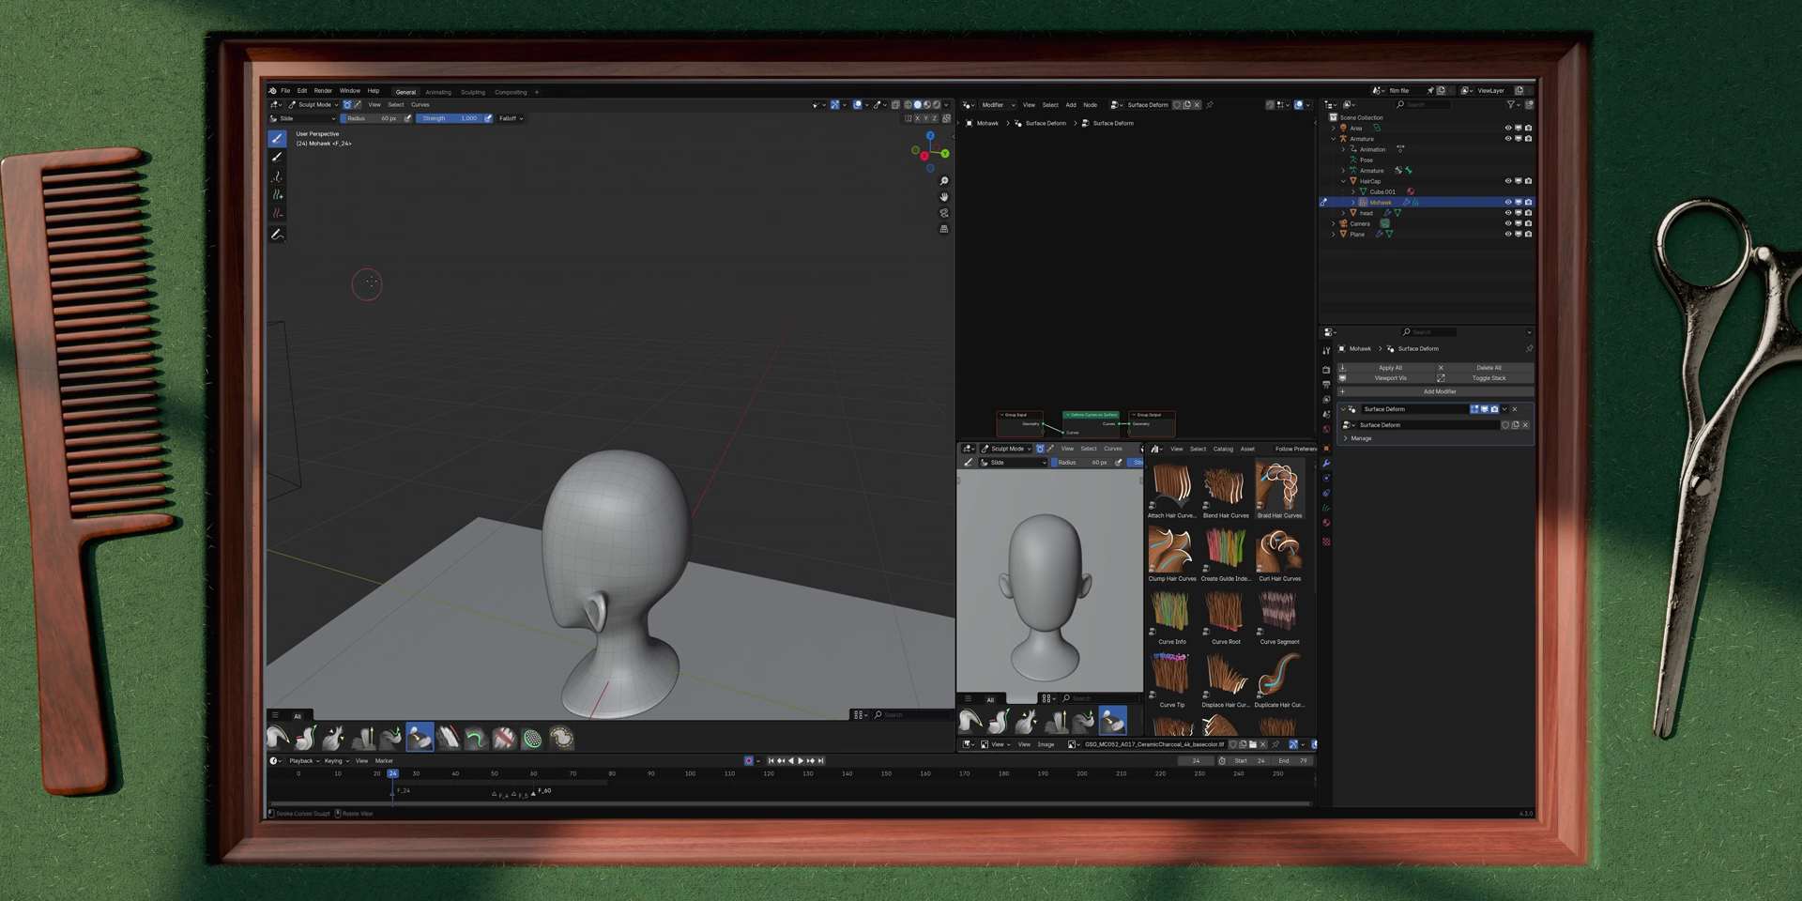
Step: Try a stroke of hair along the crown with the Add brush and undo it
{"action": "left_click", "coordinate": [278, 195]}
{"action": "middle_click_drag", "start_coordinate": [582, 493], "coordinate": [594, 474]}
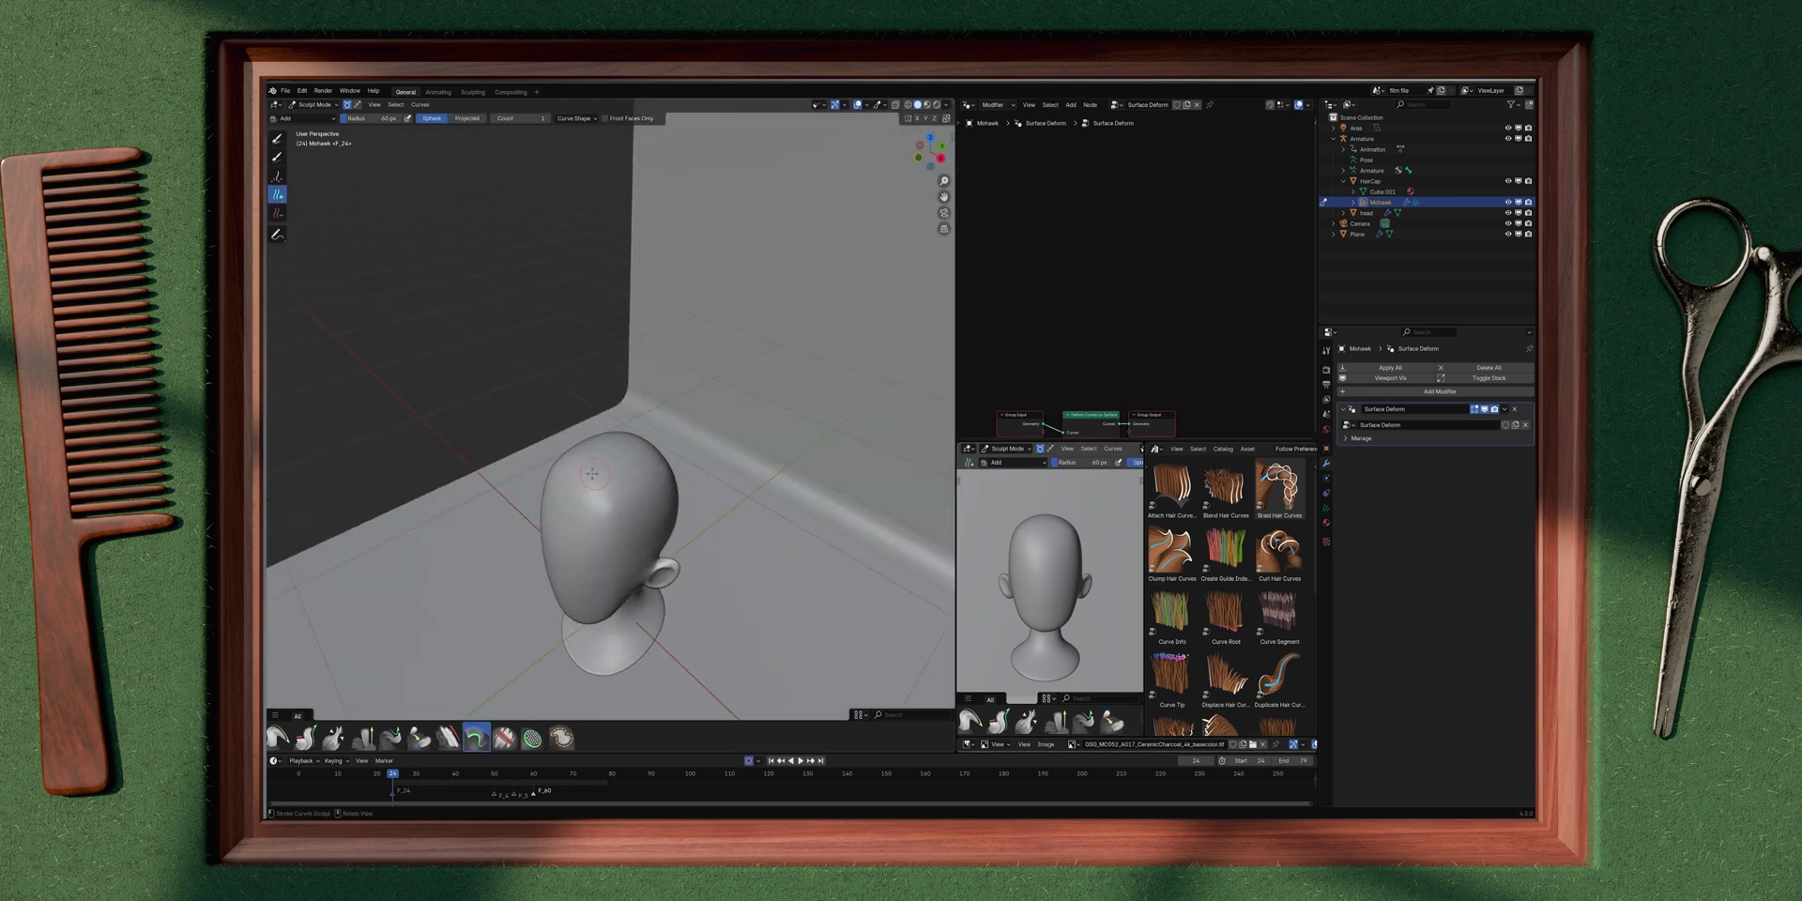
{"action": "mouse_move", "coordinate": [594, 475]}
{"action": "left_mouse_down"}
{"action": "mouse_move", "coordinate": [628, 476]}
{"action": "mouse_move", "coordinate": [638, 453]}
{"action": "mouse_move", "coordinate": [615, 455]}
{"action": "left_mouse_up"}
{"action": "mouse_move", "coordinate": [624, 462]}
{"action": "middle_mouse_down"}
{"action": "mouse_move", "coordinate": [709, 445]}
{"action": "mouse_move", "coordinate": [608, 444]}
{"action": "mouse_move", "coordinate": [702, 402]}
{"action": "middle_mouse_up"}
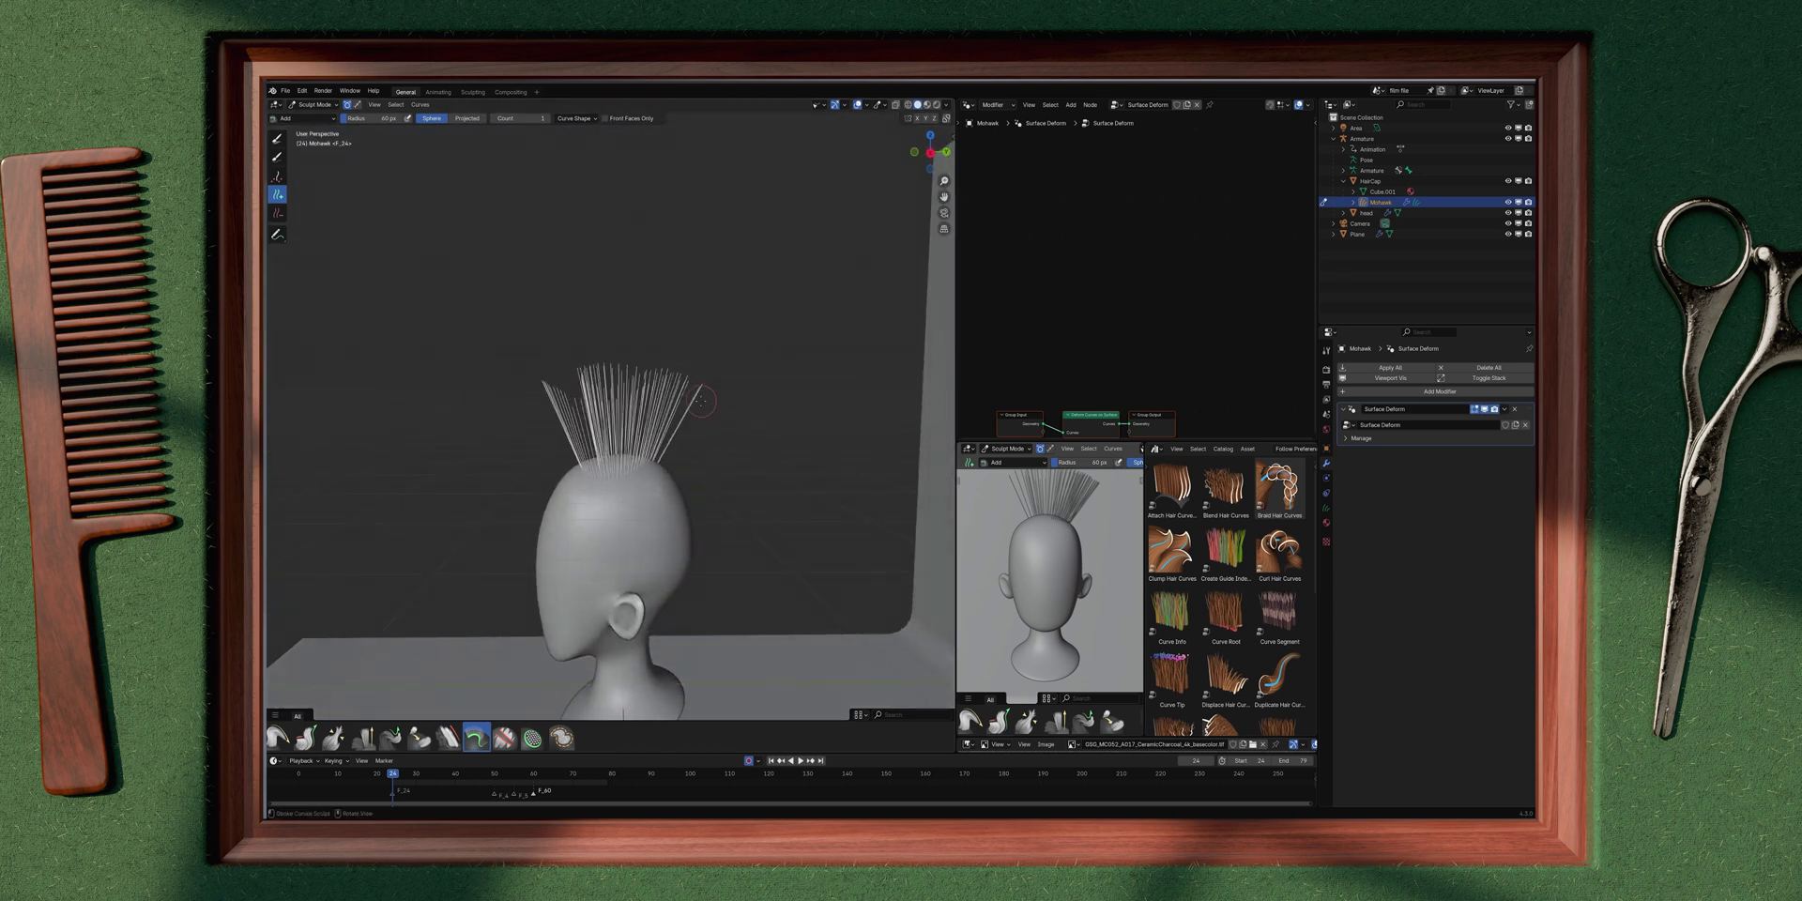
{"action": "key", "text": "ctrl+z"}
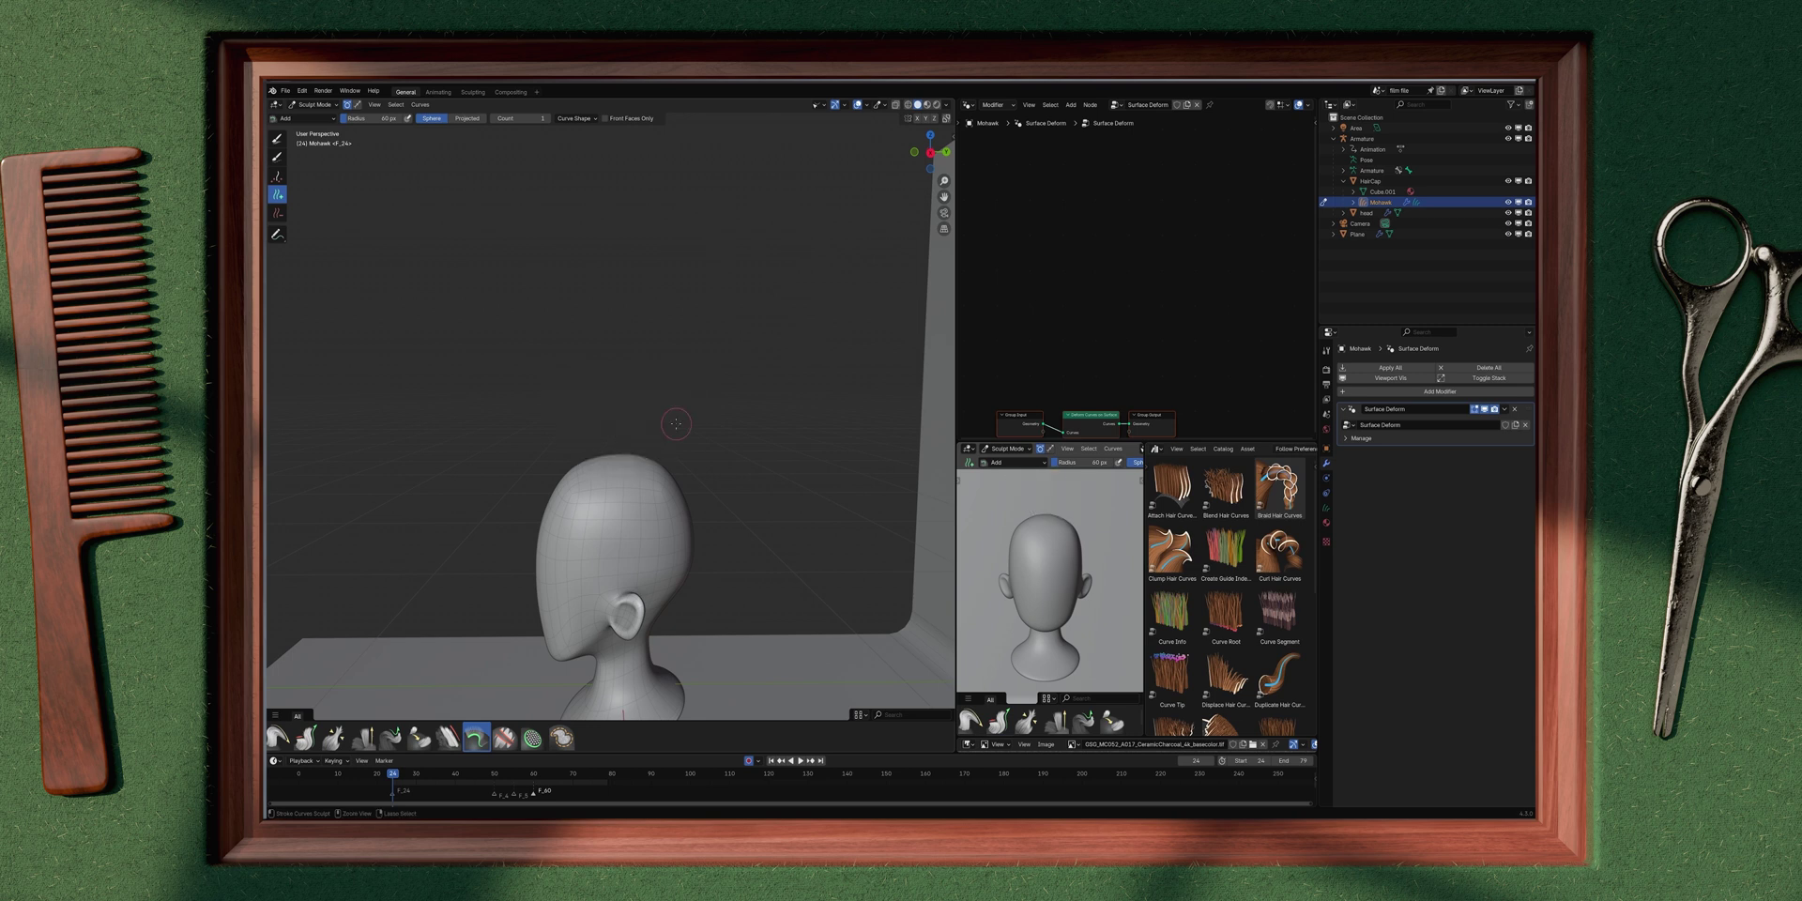
Step: Try Add brush strokes on the head before and after resizing the brush, undoing each stroke
{"action": "middle_click_drag", "start_coordinate": [601, 429], "coordinate": [683, 458]}
{"action": "mouse_move", "coordinate": [602, 482]}
{"action": "left_mouse_down"}
{"action": "mouse_move", "coordinate": [671, 488]}
{"action": "mouse_move", "coordinate": [620, 479]}
{"action": "mouse_move", "coordinate": [625, 494]}
{"action": "left_mouse_up"}
{"action": "mouse_move", "coordinate": [626, 493]}
{"action": "middle_mouse_down"}
{"action": "mouse_move", "coordinate": [563, 545]}
{"action": "mouse_move", "coordinate": [619, 490]}
{"action": "middle_mouse_up"}
{"action": "key", "text": "ctrl+z"}
{"action": "key", "text": "f"}
{"action": "left_click", "coordinate": [708, 456]}
{"action": "left_click_drag", "start_coordinate": [583, 492], "coordinate": [630, 477]}
{"action": "key", "text": "ctrl+z"}
Step: Resize the Add brush again, try single dabs of hair around the head and undo them
{"action": "key", "text": "f"}
{"action": "left_click", "coordinate": [582, 474]}
{"action": "left_click", "coordinate": [560, 517]}
{"action": "left_click", "coordinate": [662, 487]}
{"action": "left_click", "coordinate": [647, 537]}
{"action": "left_click", "coordinate": [569, 465]}
{"action": "left_click", "coordinate": [629, 457]}
{"action": "key", "text": "ctrl+z"}
{"action": "key", "text": "ctrl+z"}
{"action": "key", "text": "ctrl+z"}
{"action": "key", "text": "ctrl+z"}
{"action": "key", "text": "ctrl+z"}
{"action": "middle_click_drag", "start_coordinate": [605, 531], "coordinate": [607, 531], "text": "shift"}
Step: Try distributing hair over the top and sides of the head with the Density brush and undo the strokes
{"action": "left_click", "coordinate": [533, 738]}
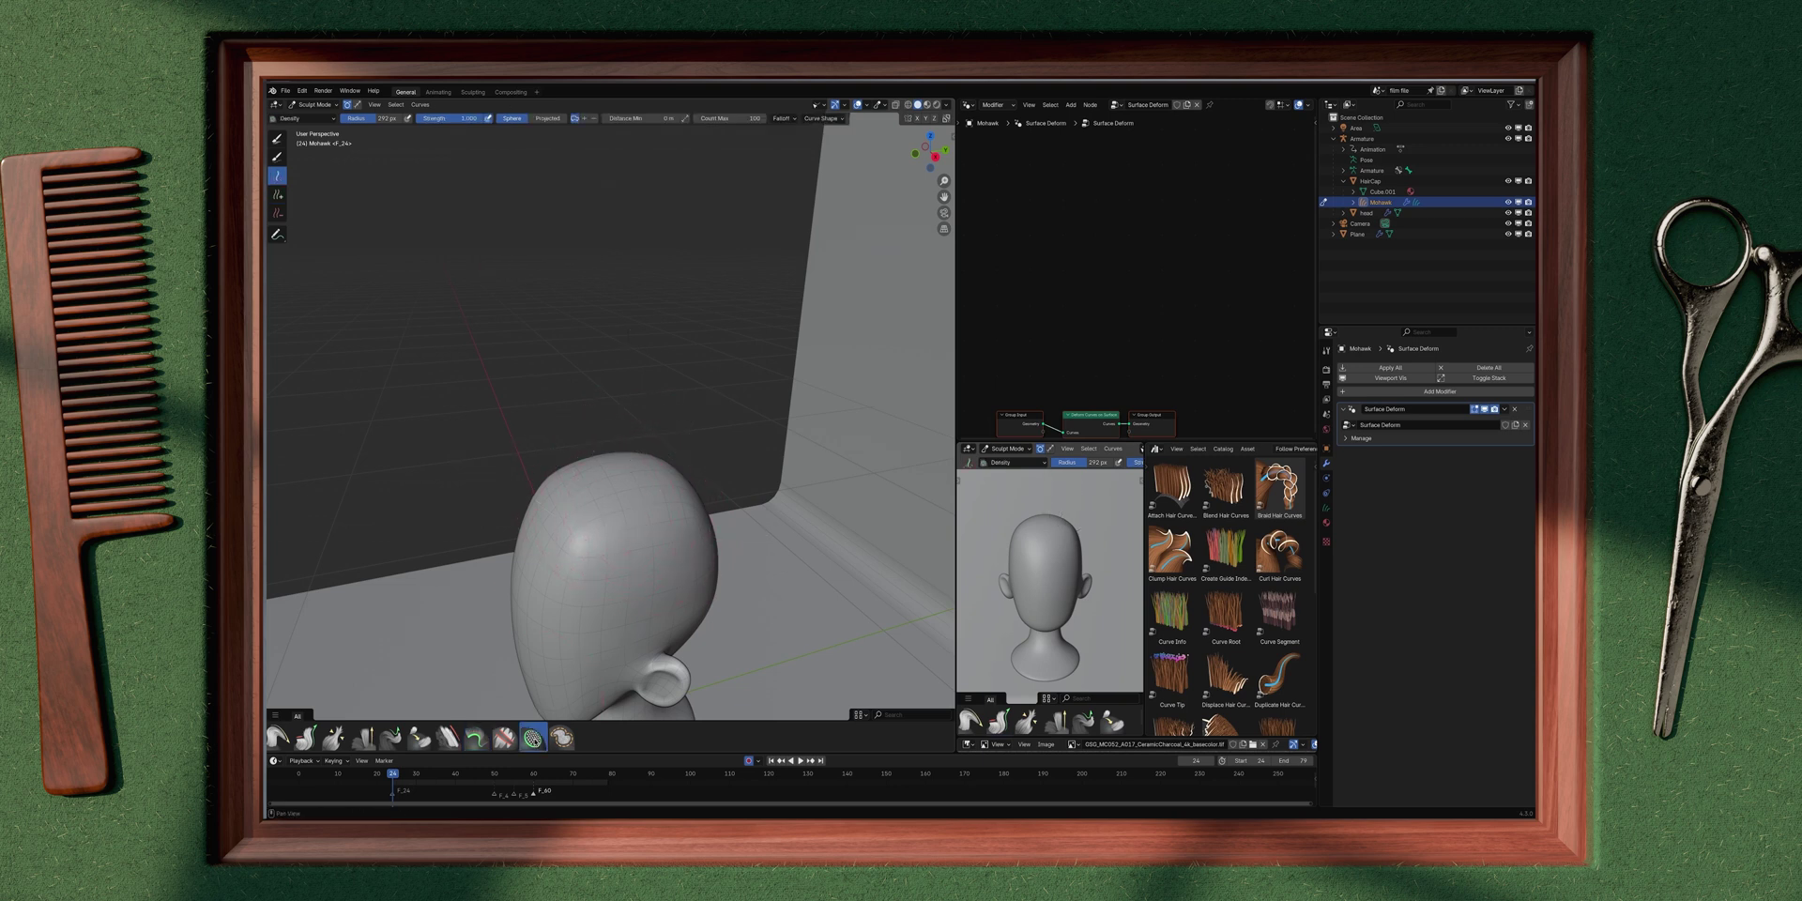
{"action": "left_click", "coordinate": [612, 455]}
{"action": "middle_click_drag", "start_coordinate": [615, 441], "coordinate": [657, 495]}
{"action": "left_click_drag", "start_coordinate": [657, 495], "coordinate": [628, 425]}
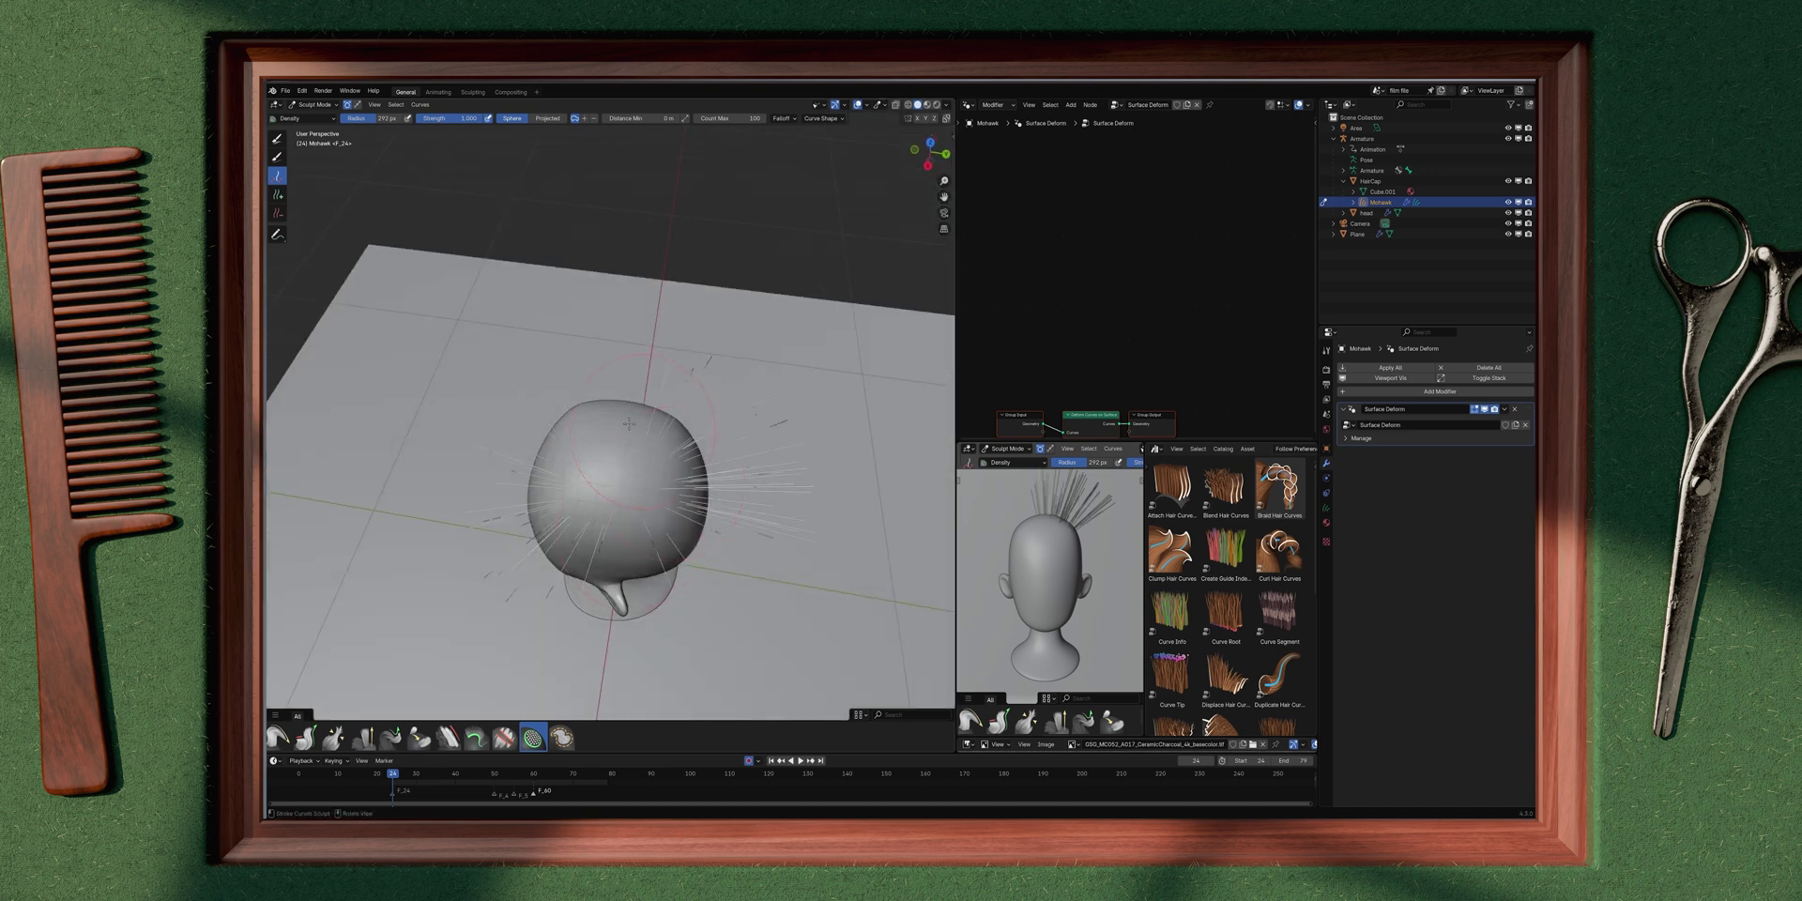
{"action": "middle_click_drag", "start_coordinate": [655, 477], "coordinate": [704, 469]}
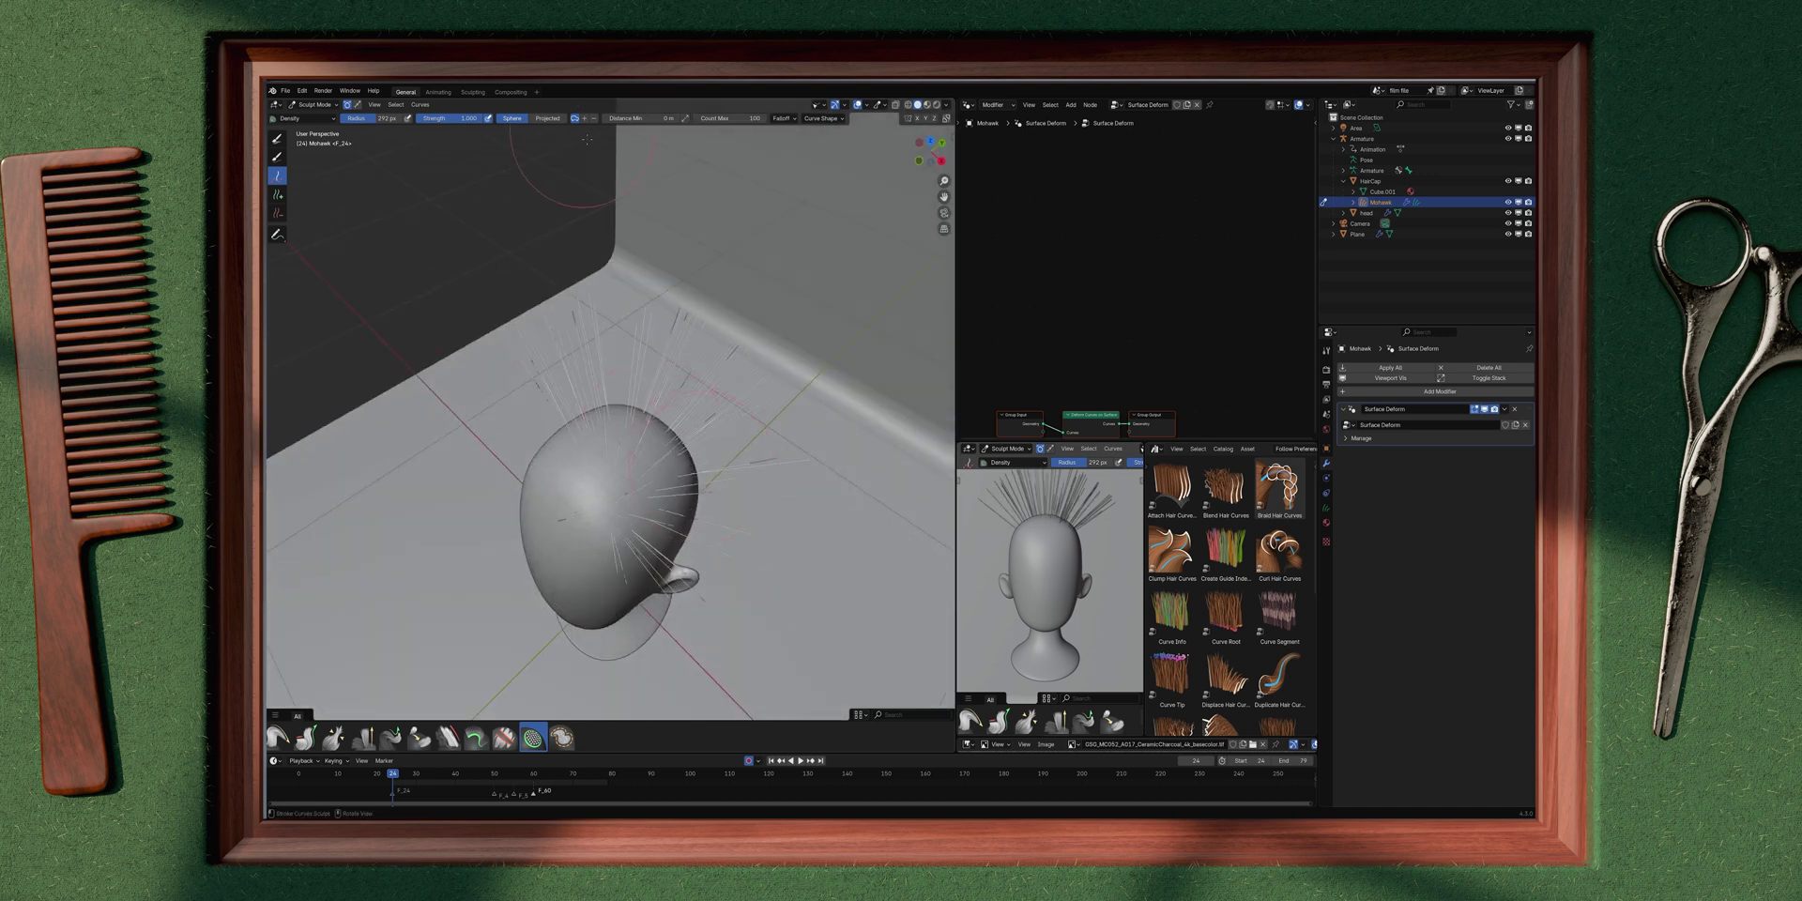
{"action": "key", "text": "ctrl+z"}
{"action": "key", "text": "ctrl+z"}
{"action": "key", "text": "ctrl+z"}
Step: Select the Add brush and set its curve shape length to 0.2 m
{"action": "left_click", "coordinate": [278, 199]}
{"action": "middle_click_drag", "start_coordinate": [737, 370], "coordinate": [620, 289]}
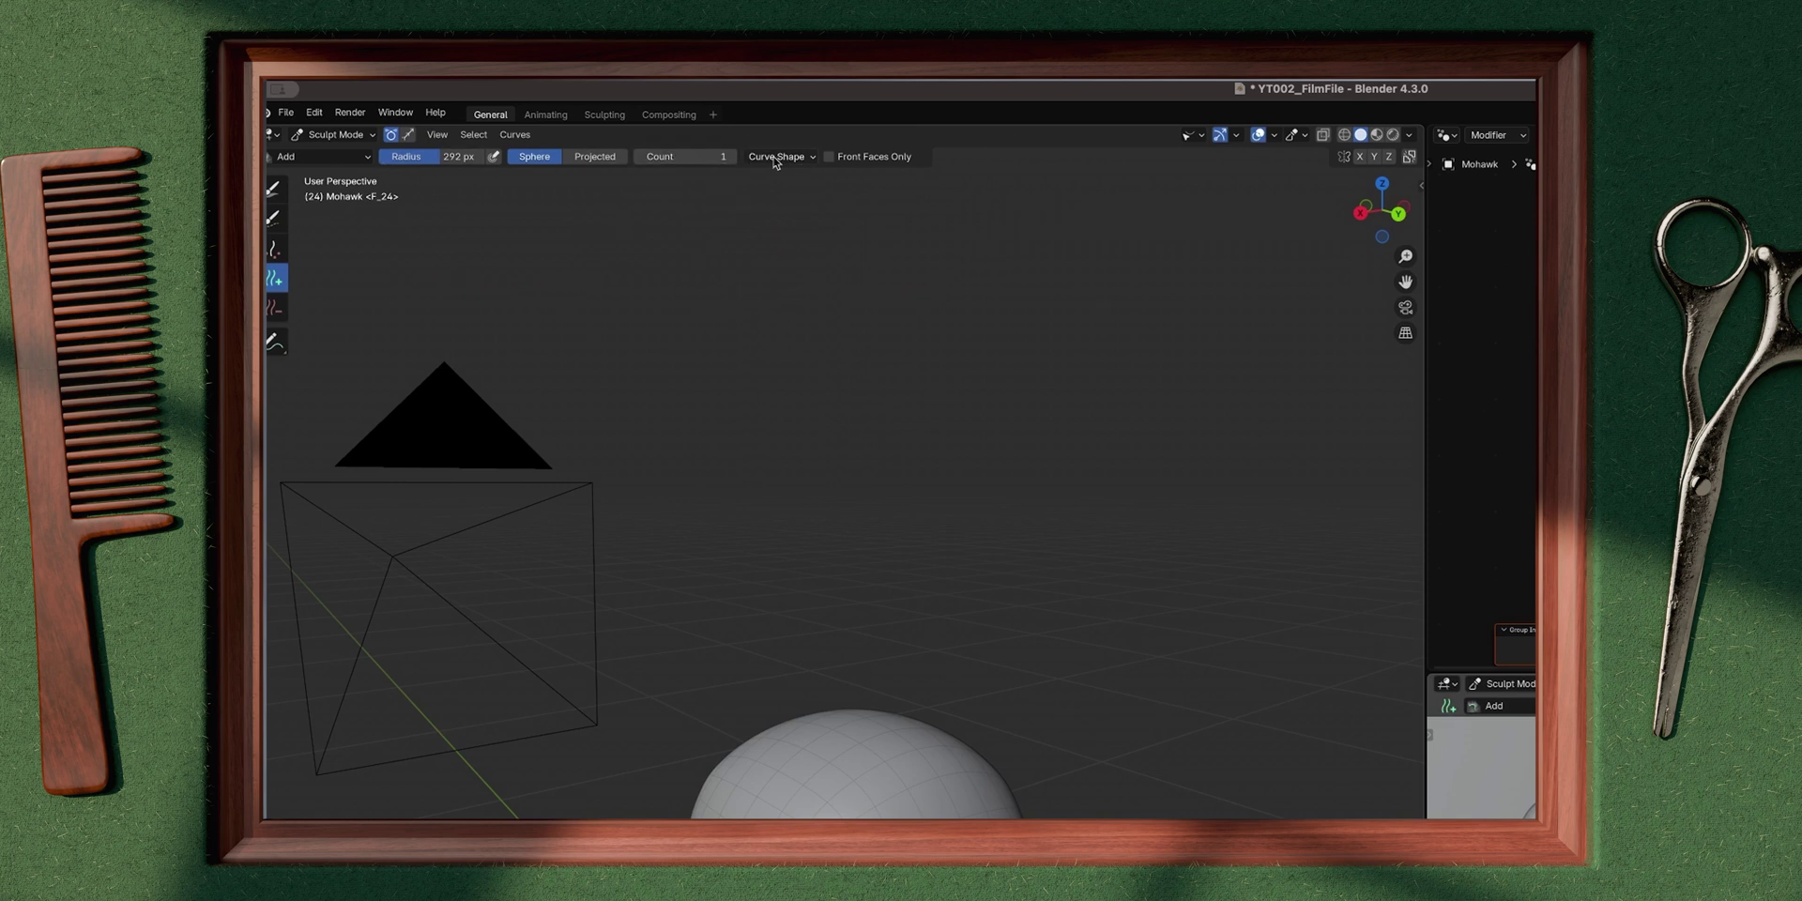
{"action": "left_click", "coordinate": [805, 159]}
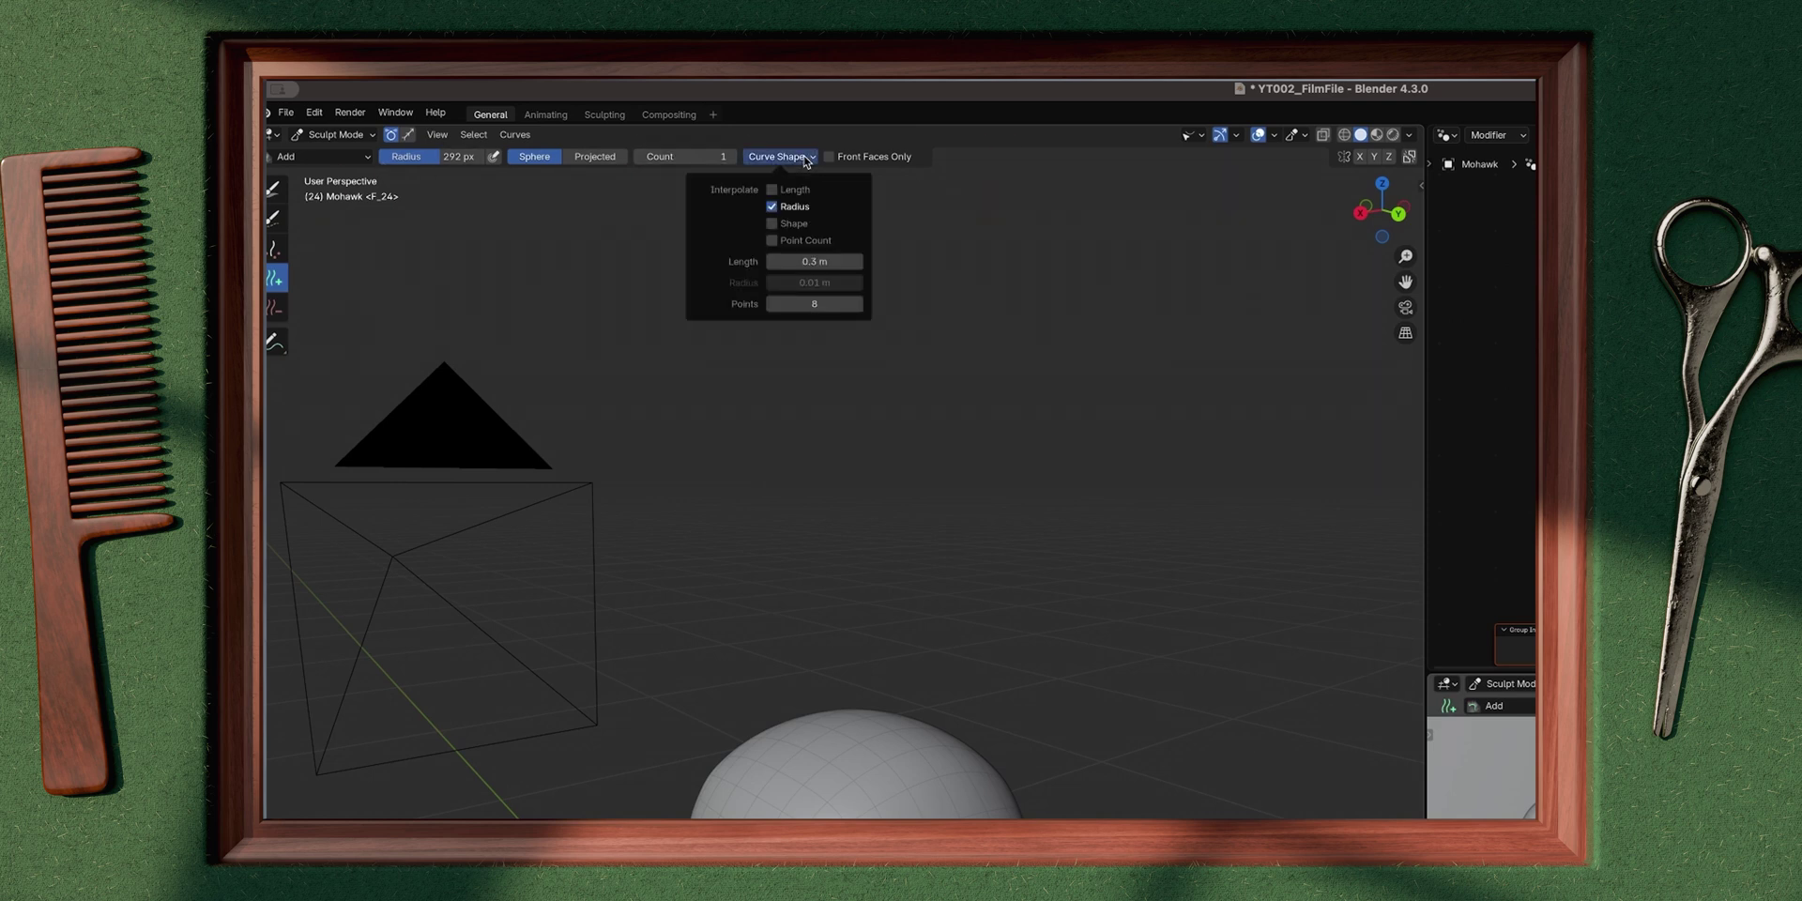
{"action": "left_click", "coordinate": [823, 263]}
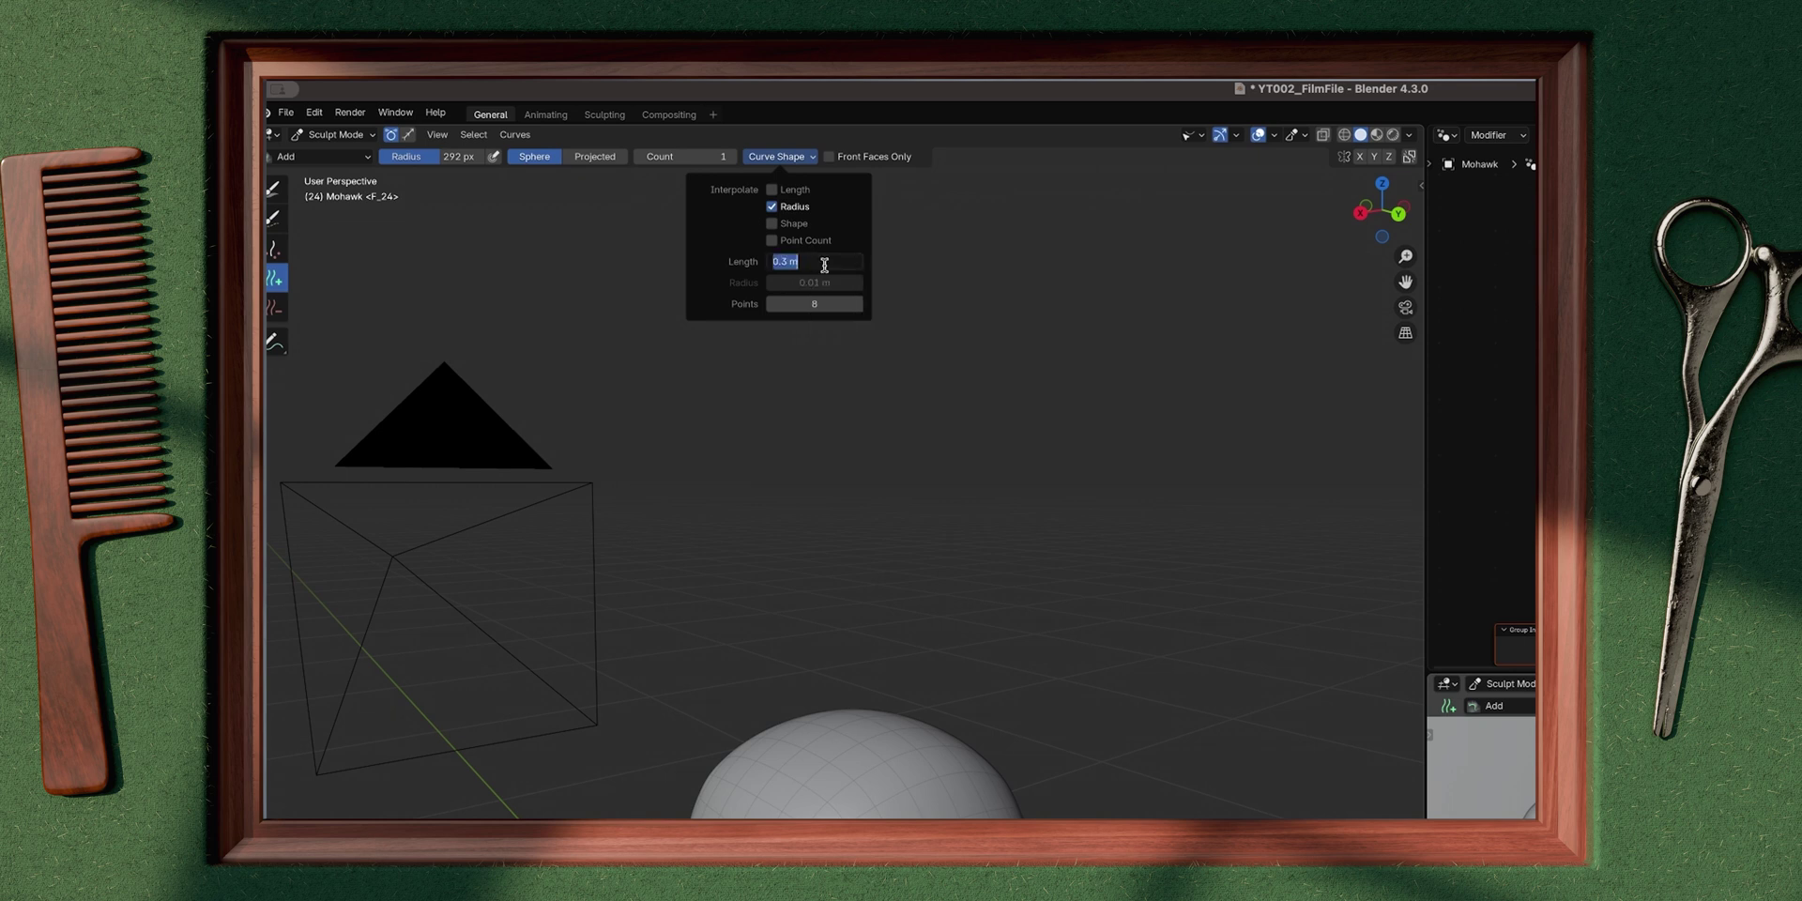
{"action": "key", "text": "BackSpace"}
{"action": "type", "text": "0.2"}
{"action": "key", "text": "Return"}
Step: Confirm the point count for the Add brush's new curves and undo the trial hairs placed on the crown
{"action": "left_click", "coordinate": [832, 297]}
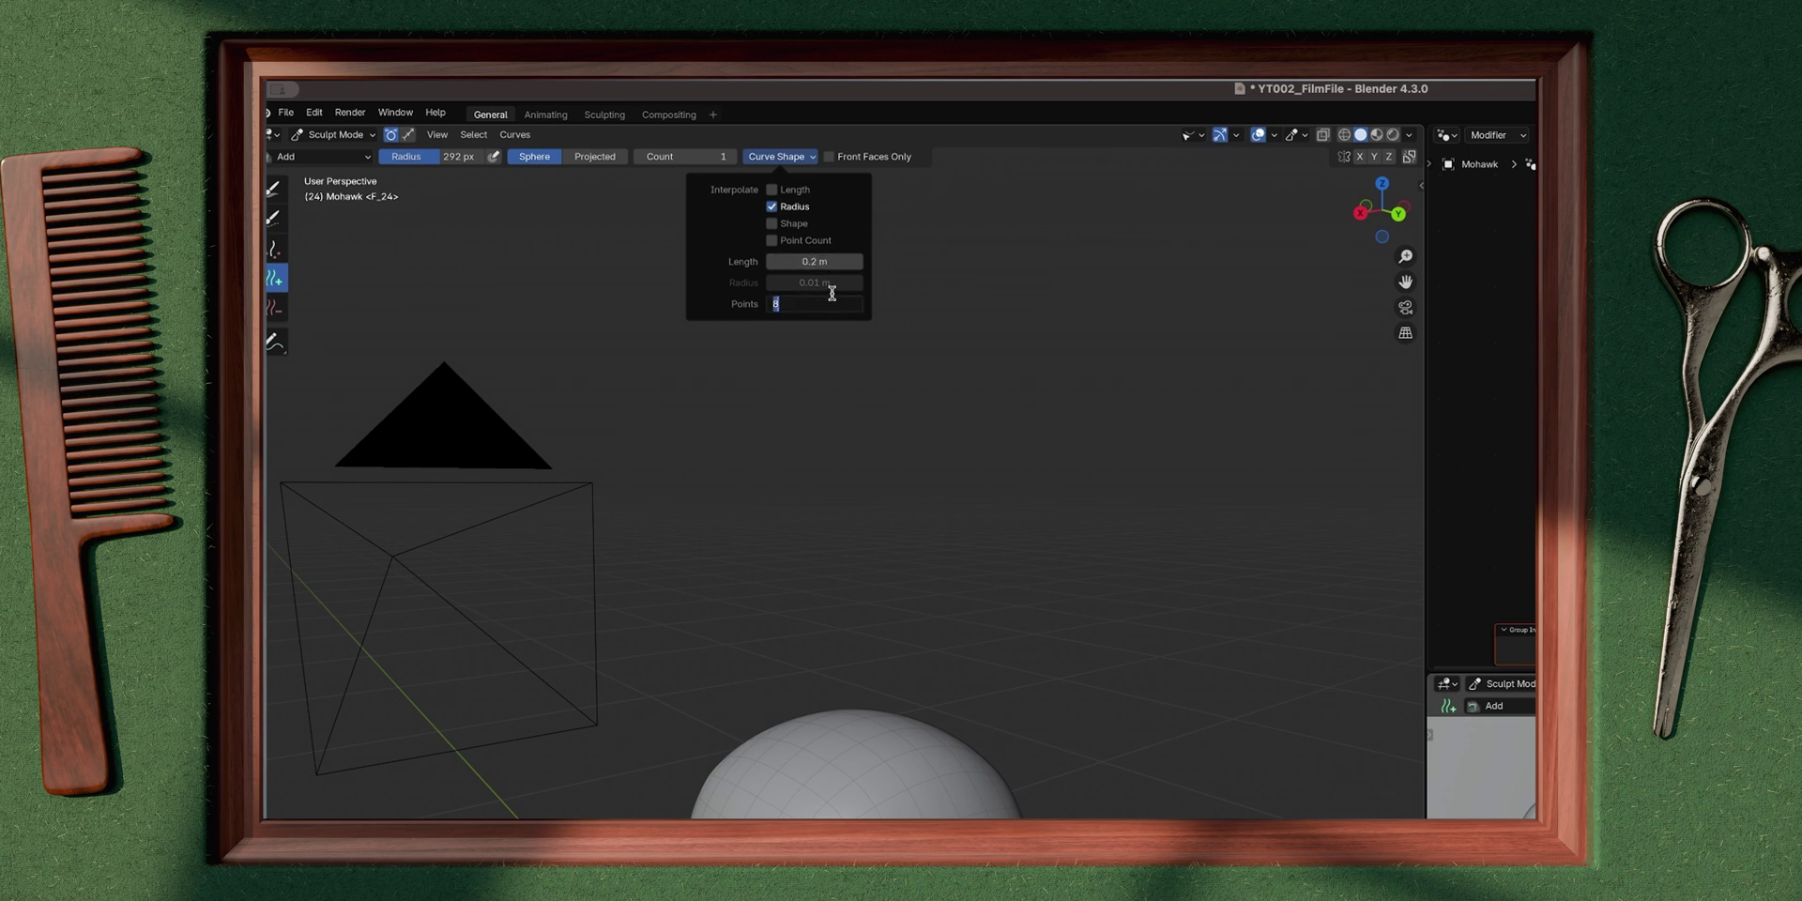
{"action": "key", "text": "Return"}
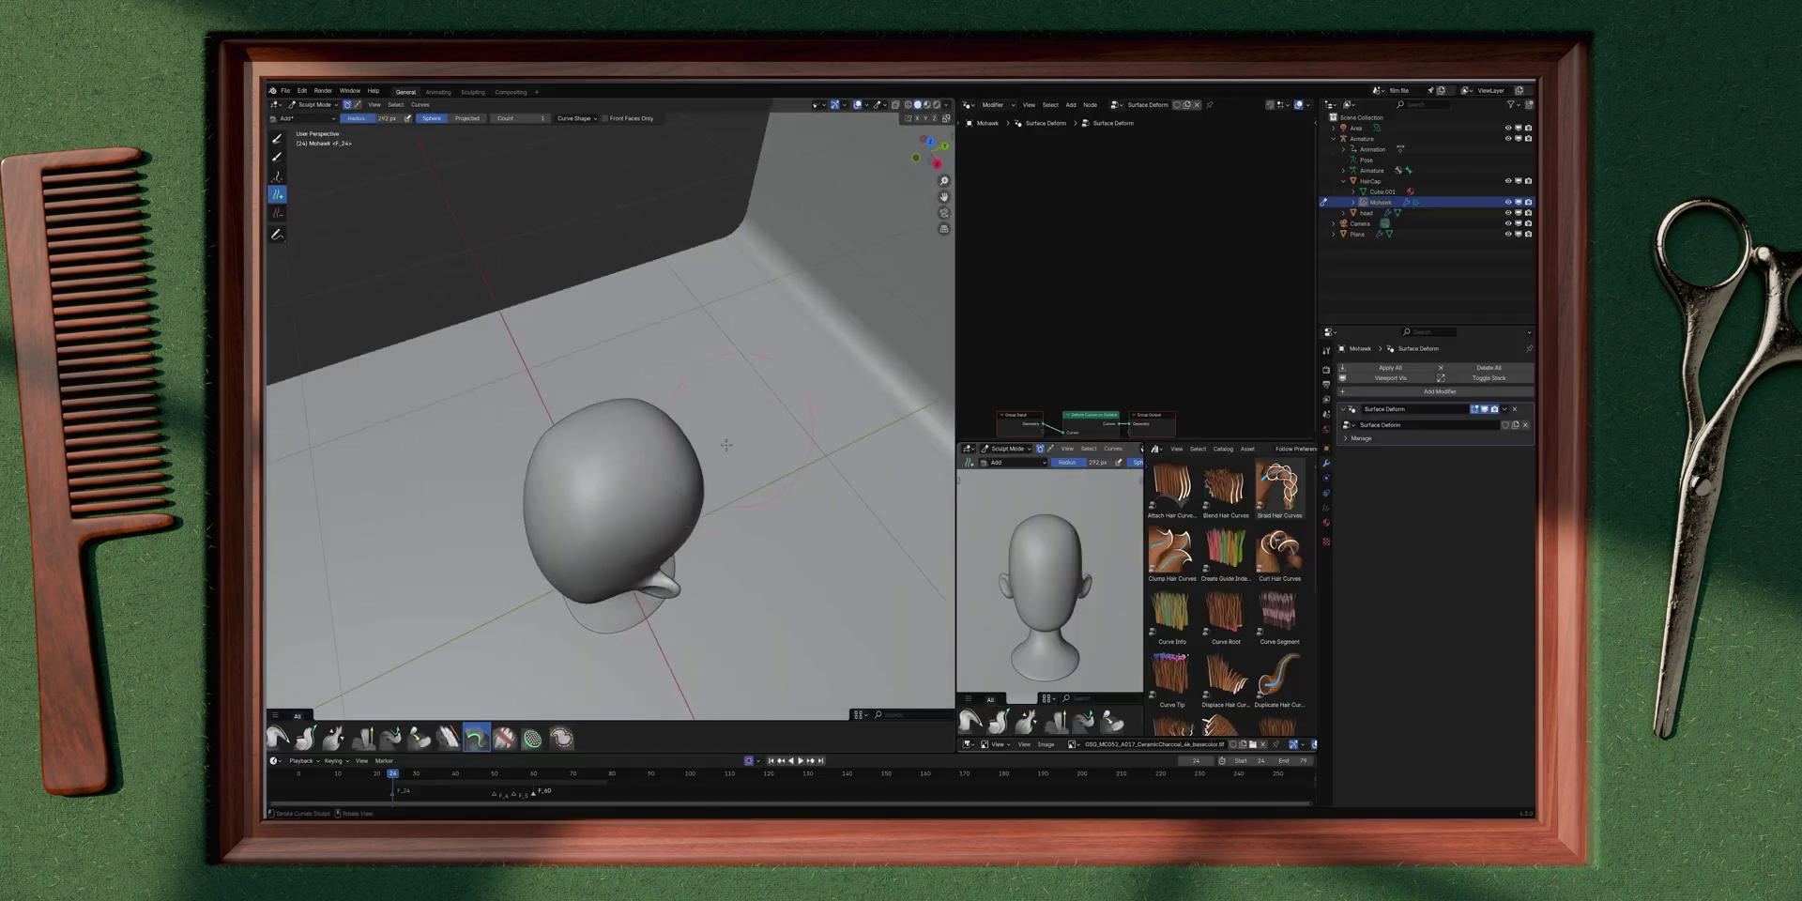
{"action": "middle_click_drag", "start_coordinate": [726, 445], "coordinate": [863, 188]}
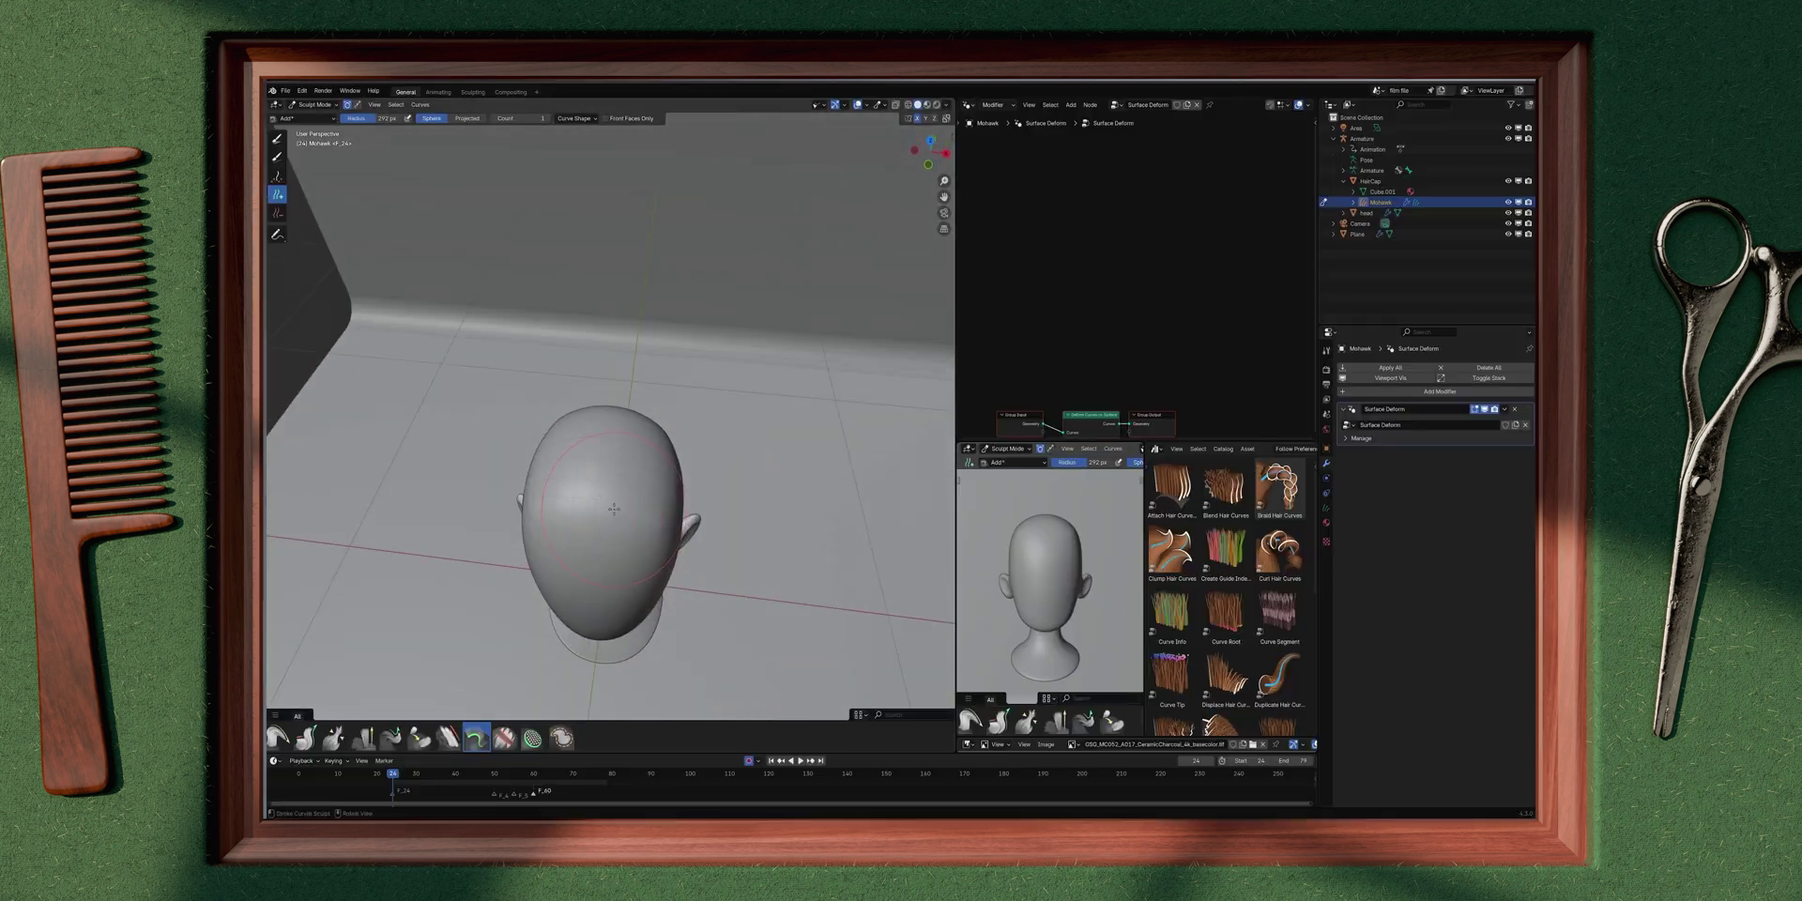
{"action": "middle_click_drag", "start_coordinate": [654, 510], "coordinate": [608, 485]}
{"action": "key", "text": "ctrl+z"}
{"action": "key", "text": "ctrl+z"}
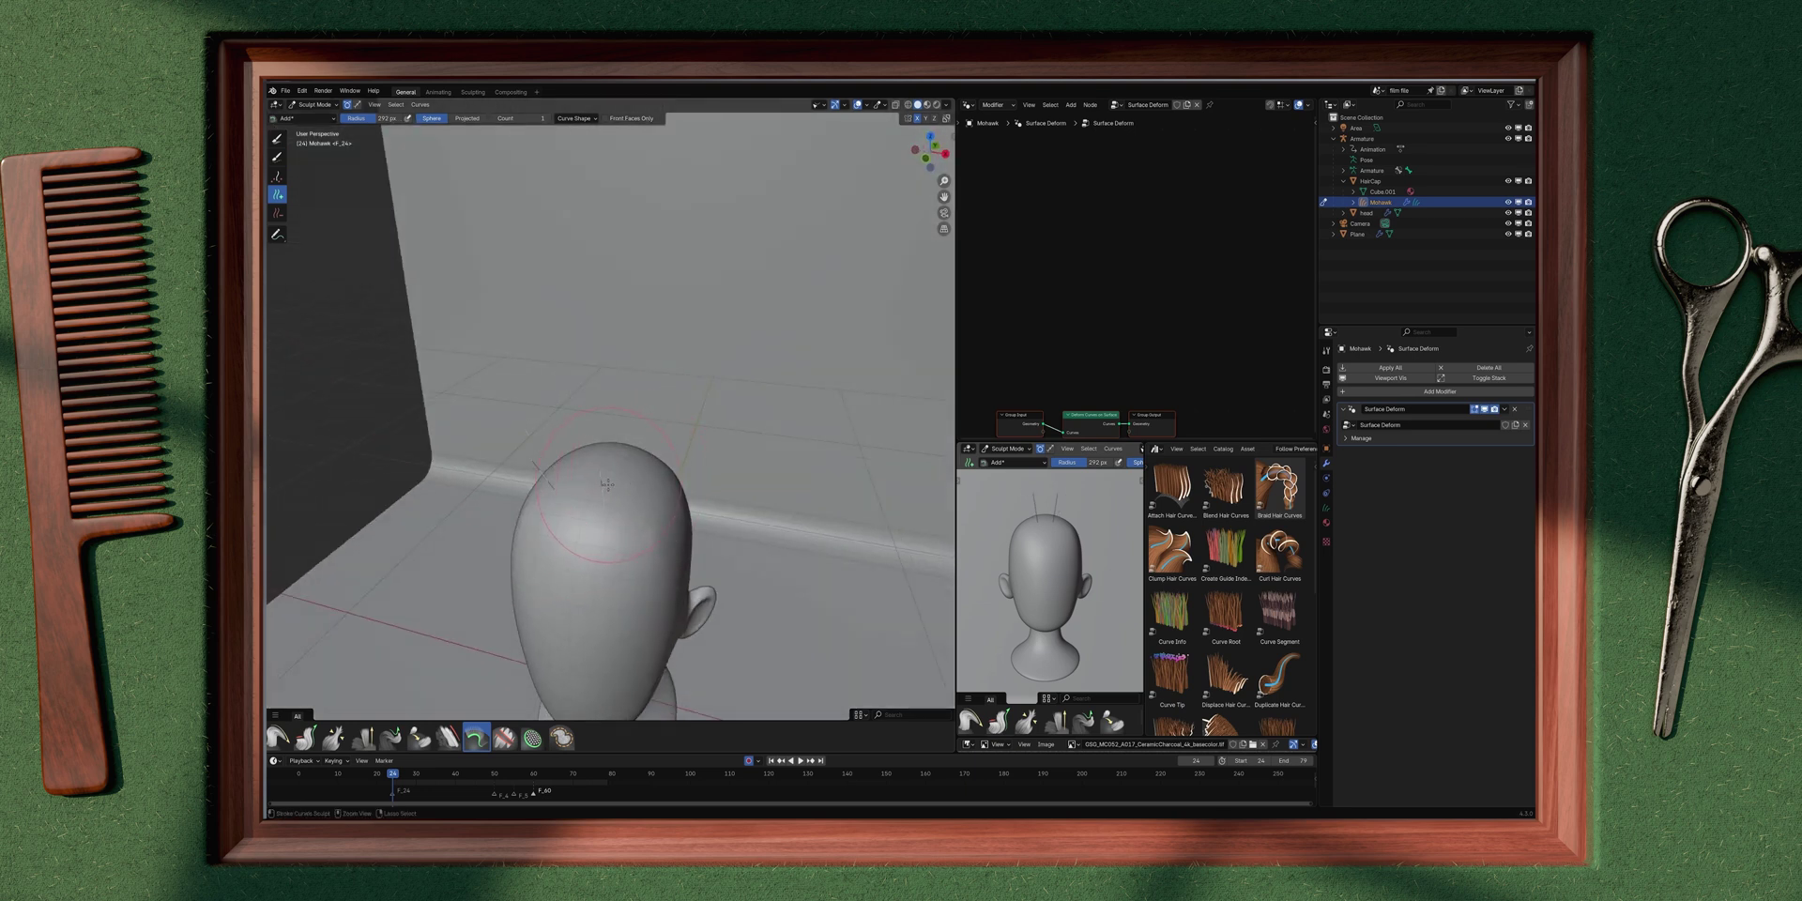
Step: Add mirrored hairs in a narrow strip along the head's midline from the forehead to the back
{"action": "mouse_move", "coordinate": [591, 519]}
{"action": "middle_mouse_down"}
{"action": "mouse_move", "coordinate": [560, 499]}
{"action": "mouse_move", "coordinate": [575, 525]}
{"action": "middle_mouse_up"}
{"action": "left_click", "coordinate": [561, 494]}
{"action": "left_click", "coordinate": [572, 453]}
{"action": "left_click", "coordinate": [574, 456]}
{"action": "middle_click_drag", "start_coordinate": [610, 601], "coordinate": [646, 484]}
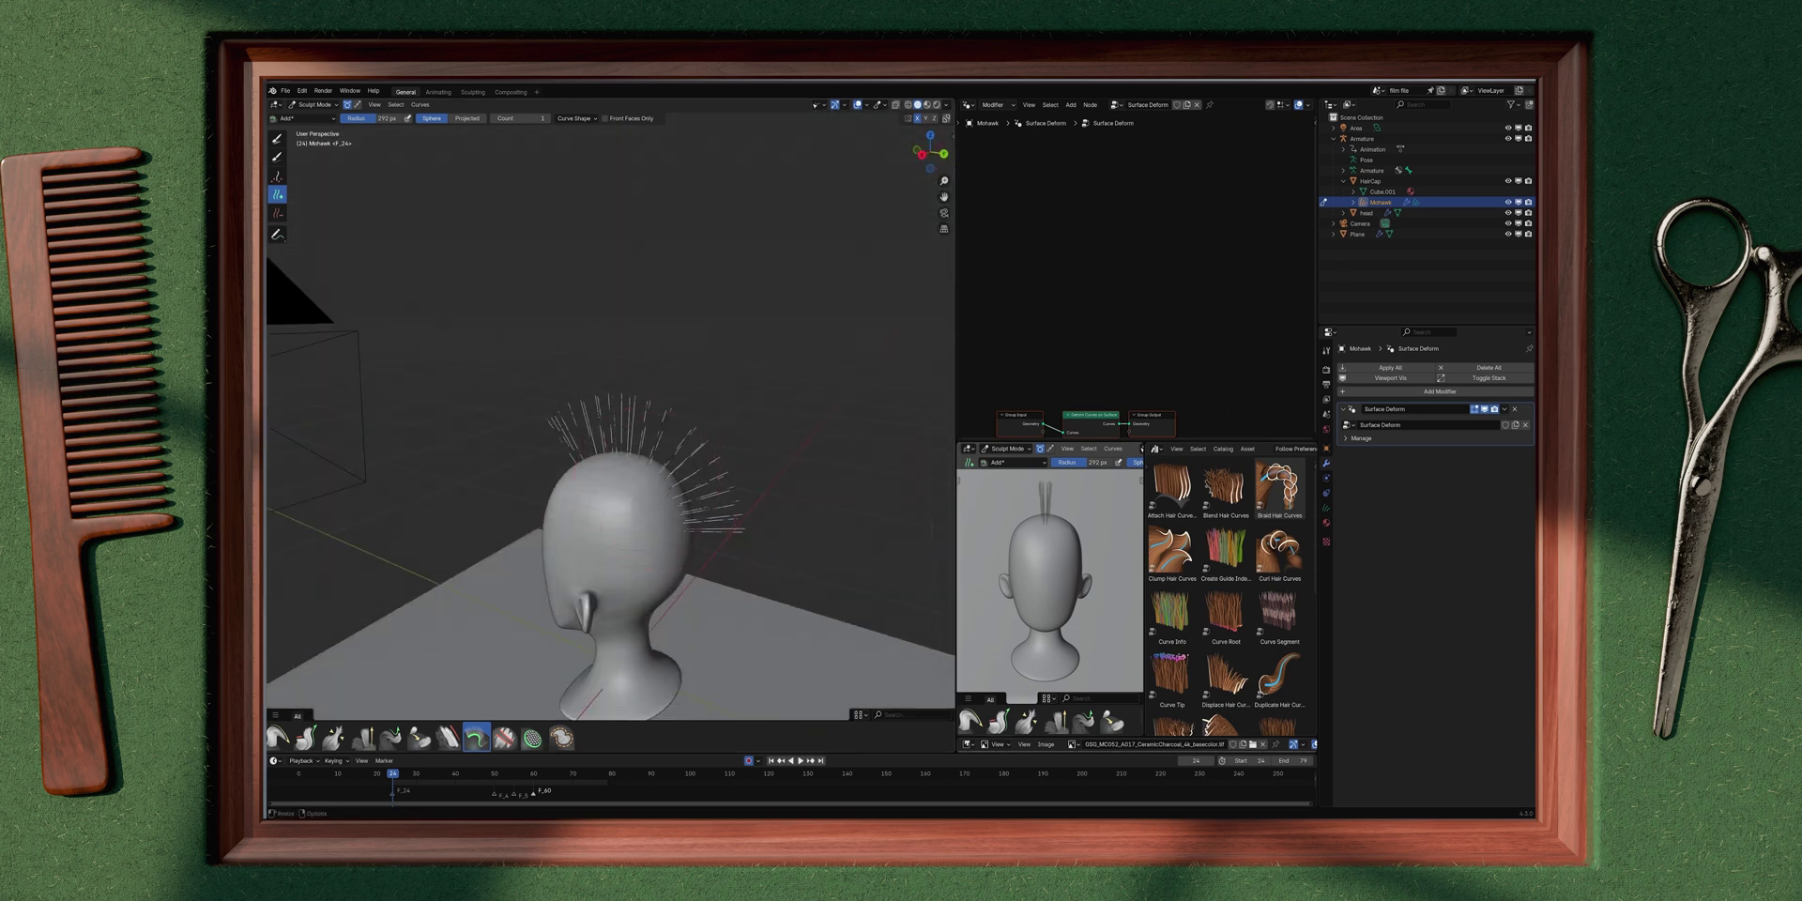
{"action": "middle_click_drag", "start_coordinate": [624, 502], "coordinate": [669, 467]}
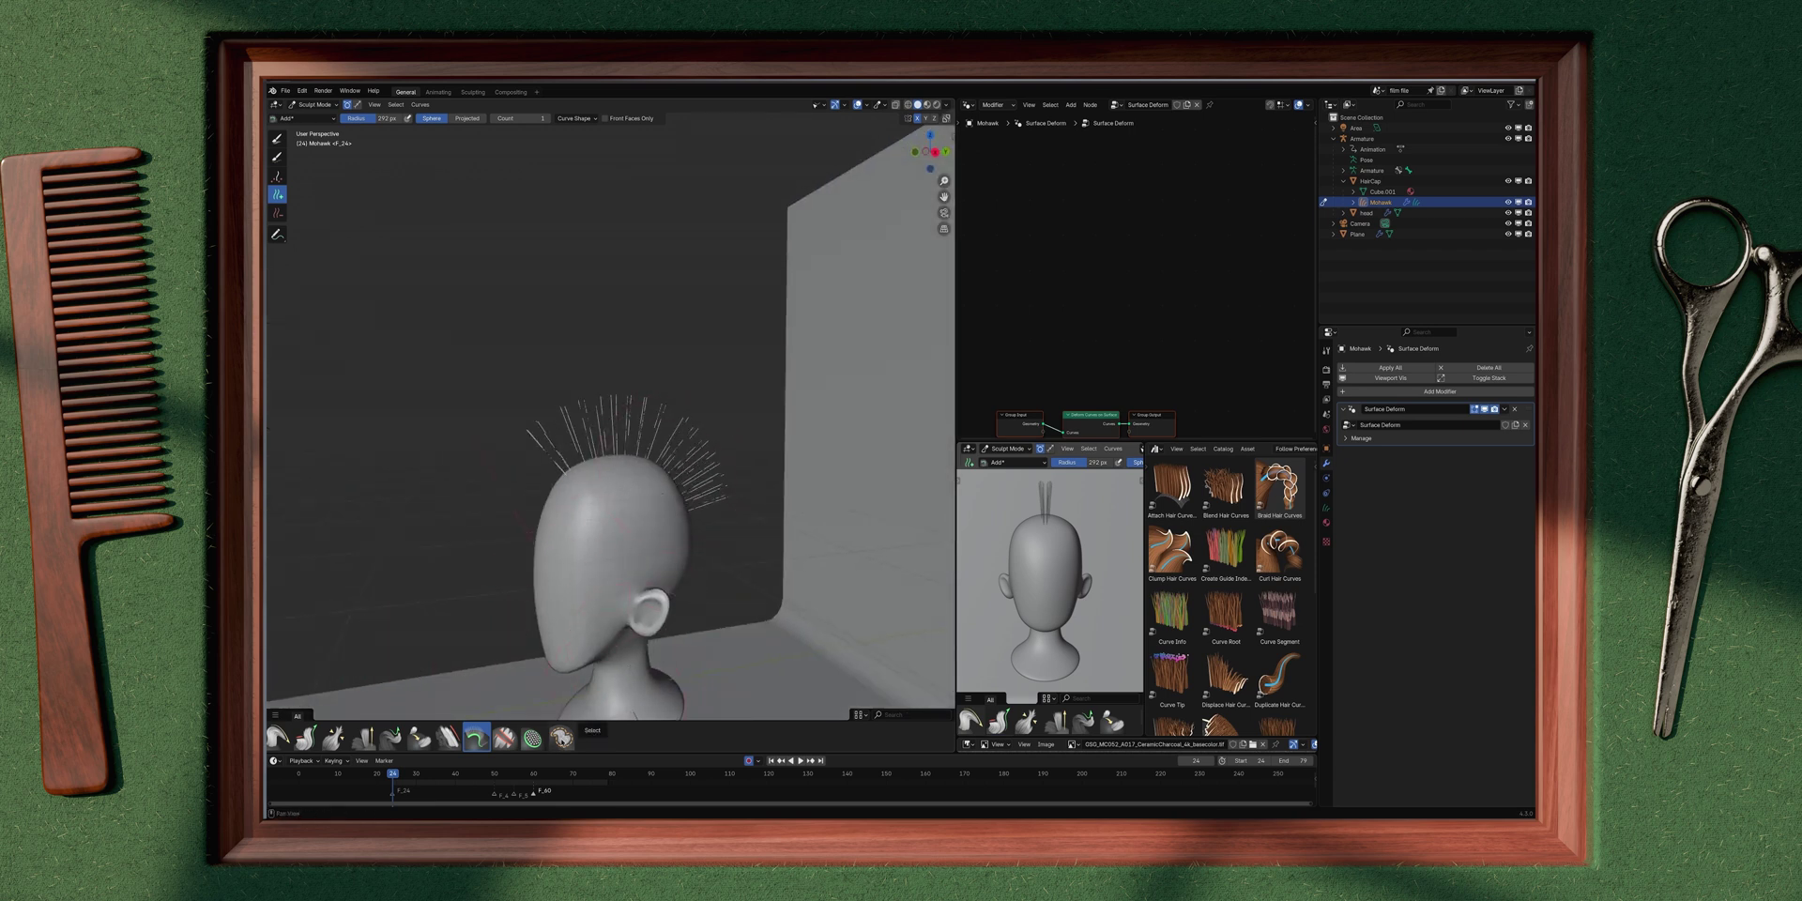
Step: Switch to curve selection, deselect all hairs and paint-select a few front hairs with a smaller Select brush
{"action": "left_click", "coordinate": [563, 739]}
{"action": "middle_click_drag", "start_coordinate": [535, 453], "coordinate": [575, 520]}
{"action": "scroll", "coordinate": [558, 492], "scroll_direction": "up", "scroll_amount": 4}
{"action": "middle_click_drag", "start_coordinate": [522, 420], "coordinate": [514, 480]}
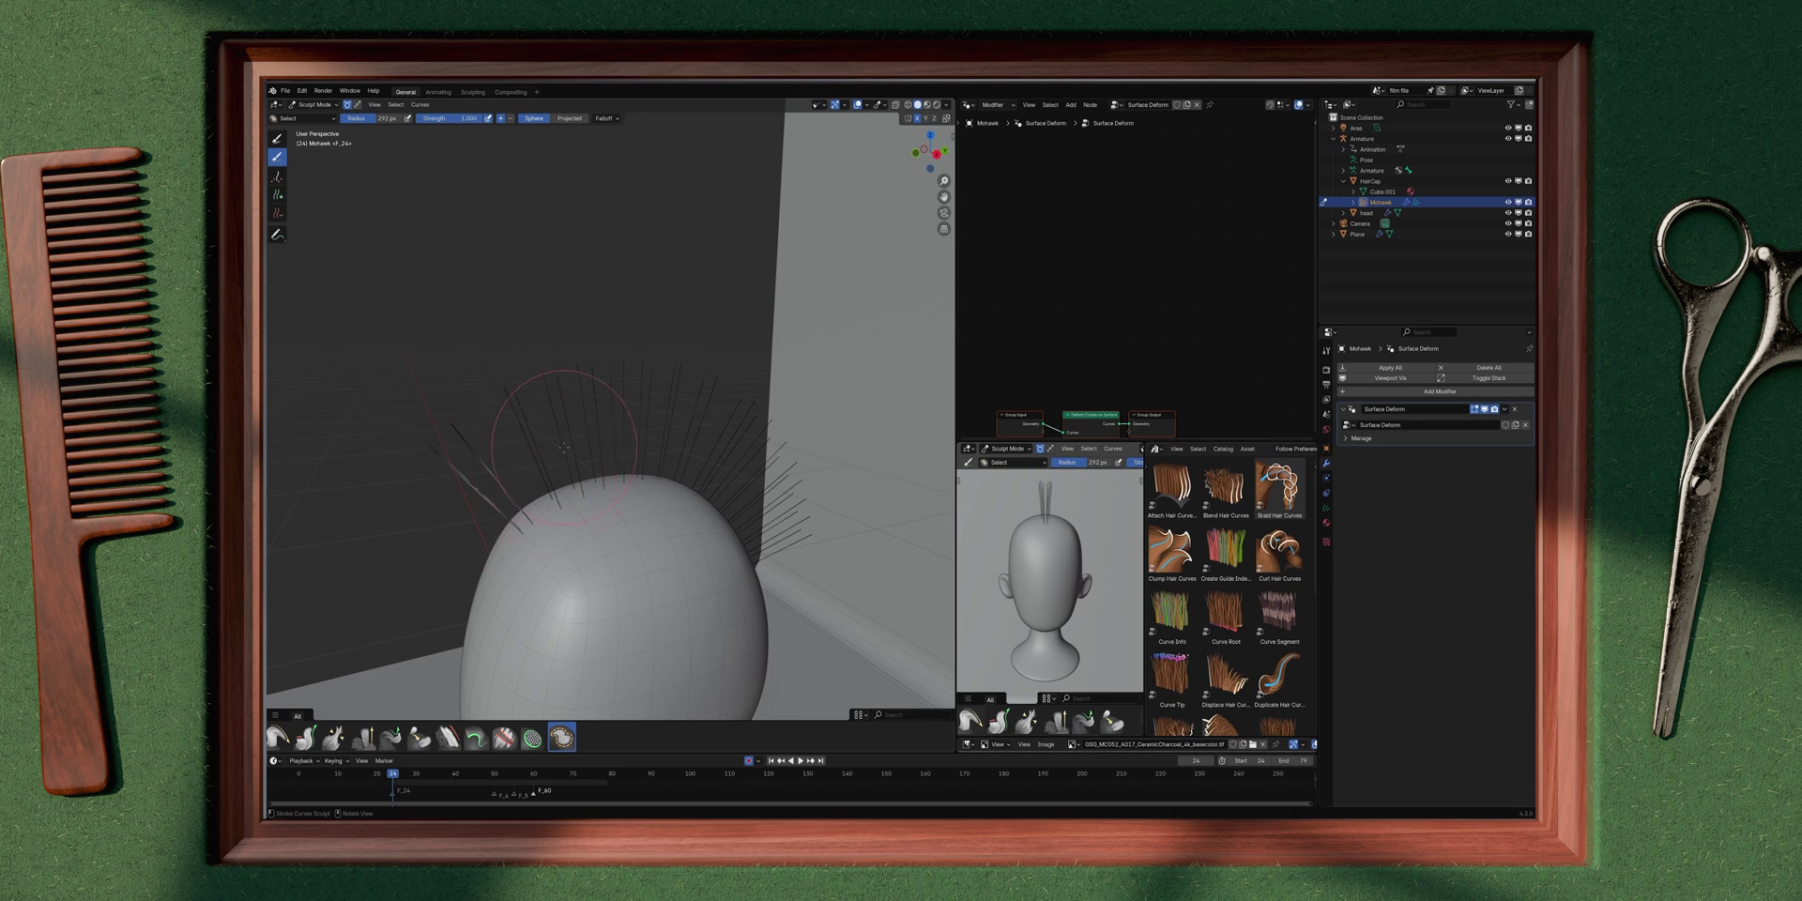
{"action": "left_click", "coordinate": [358, 105]}
{"action": "key", "text": "f"}
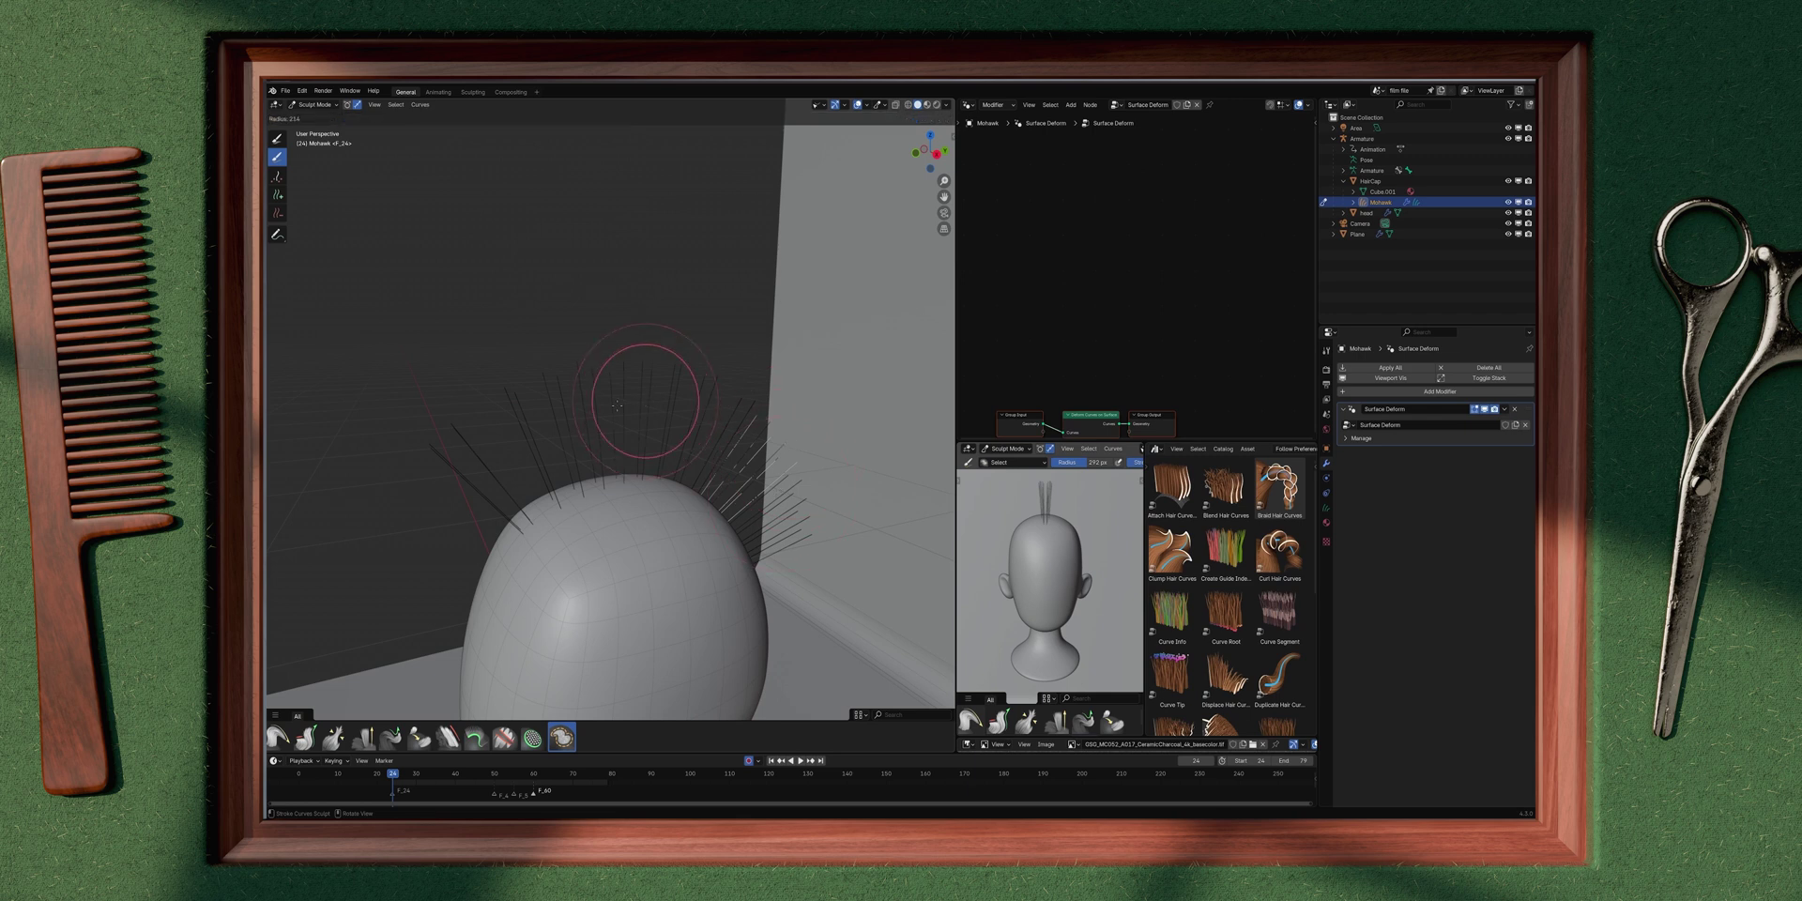
{"action": "left_click", "coordinate": [626, 404]}
{"action": "middle_click_drag", "start_coordinate": [628, 405], "coordinate": [650, 404]}
{"action": "key", "text": "alt+a"}
{"action": "middle_click_drag", "start_coordinate": [601, 511], "coordinate": [551, 465]}
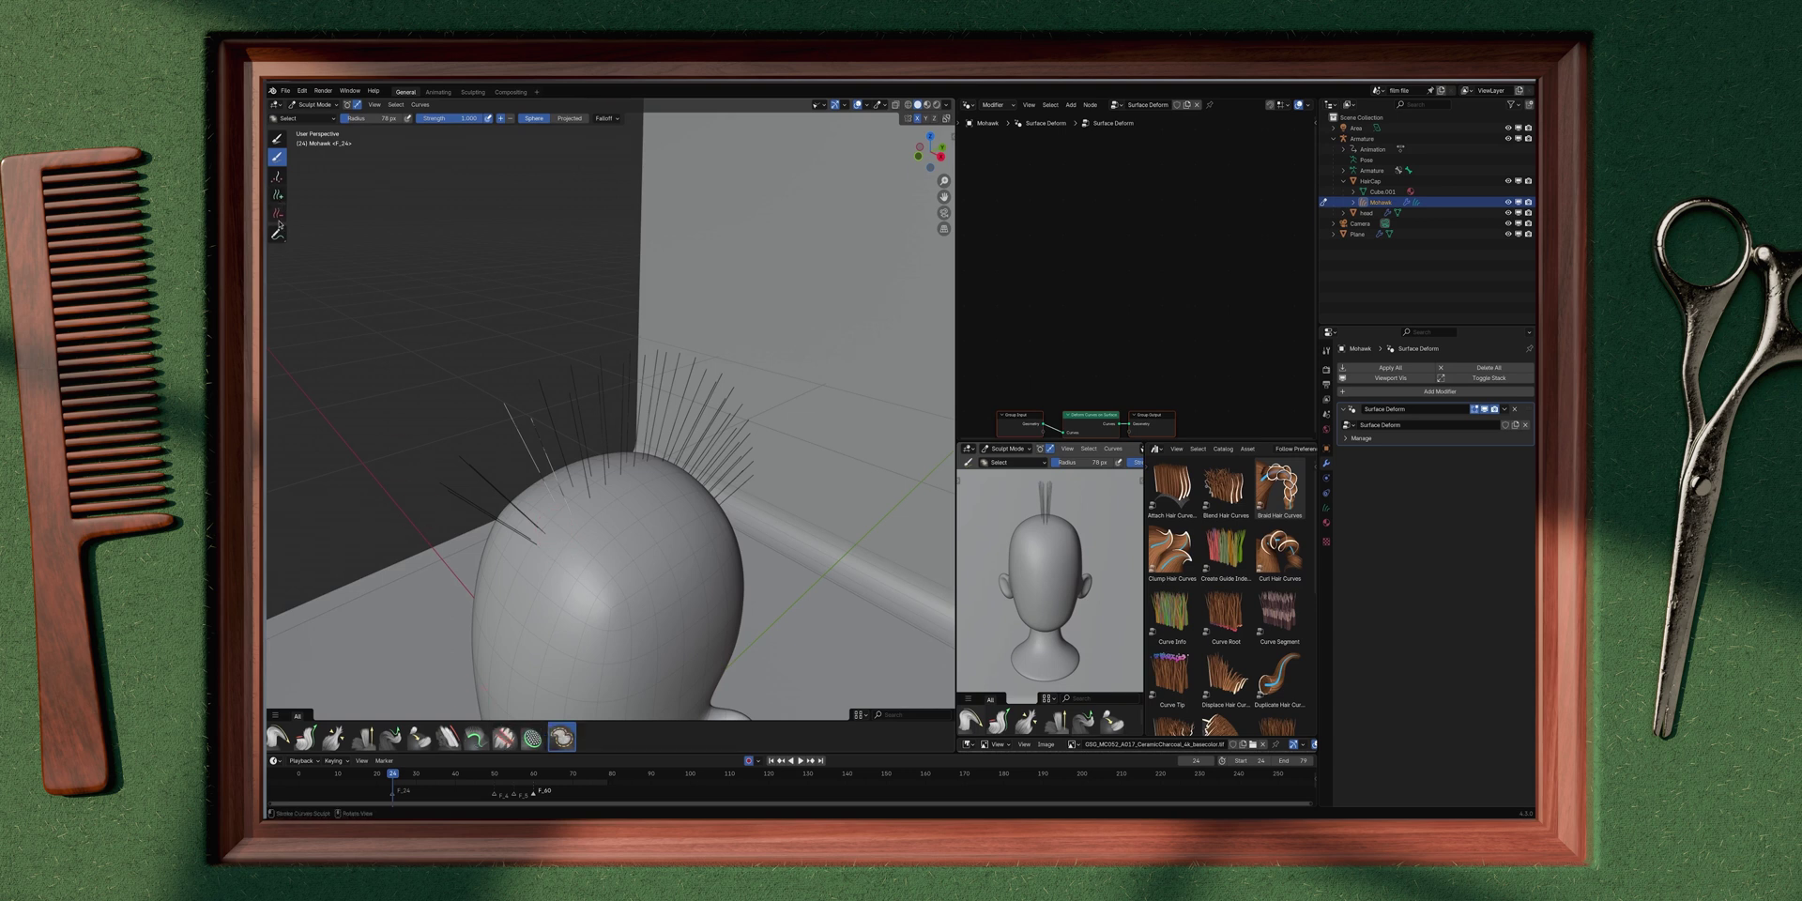
Step: Try the Smooth brush at a larger radius on the selected front hairs
{"action": "left_click", "coordinate": [449, 737]}
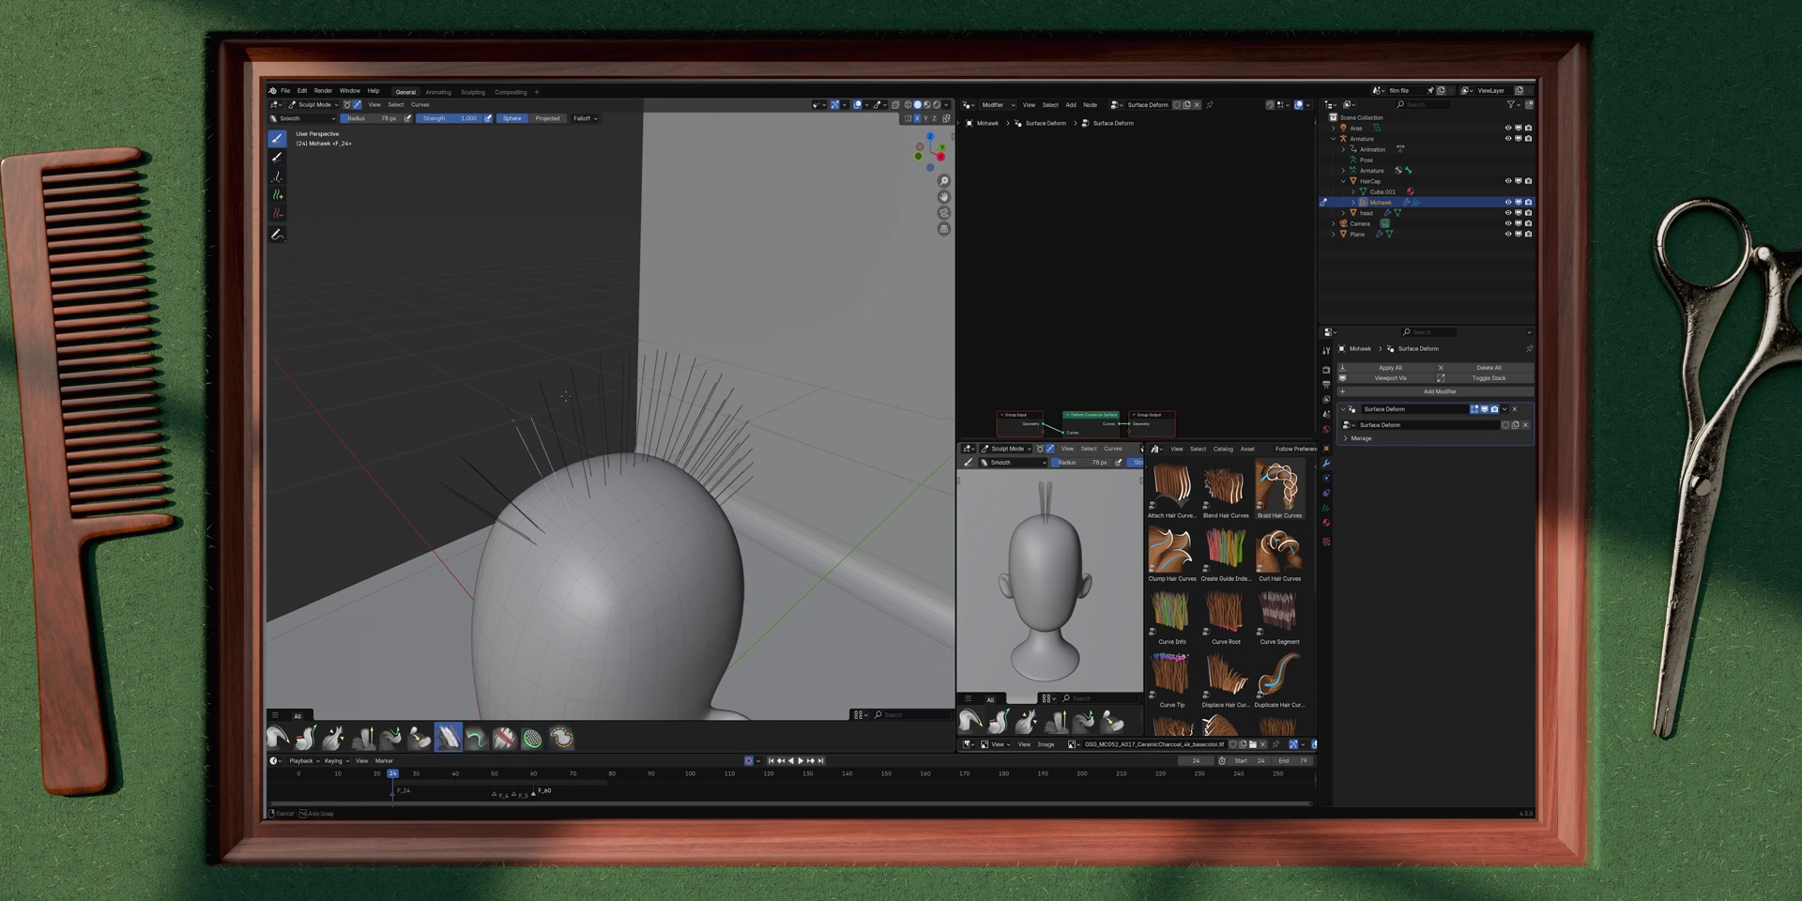
{"action": "middle_click_drag", "start_coordinate": [610, 406], "coordinate": [579, 392]}
{"action": "key", "text": "f"}
{"action": "left_click", "coordinate": [614, 389]}
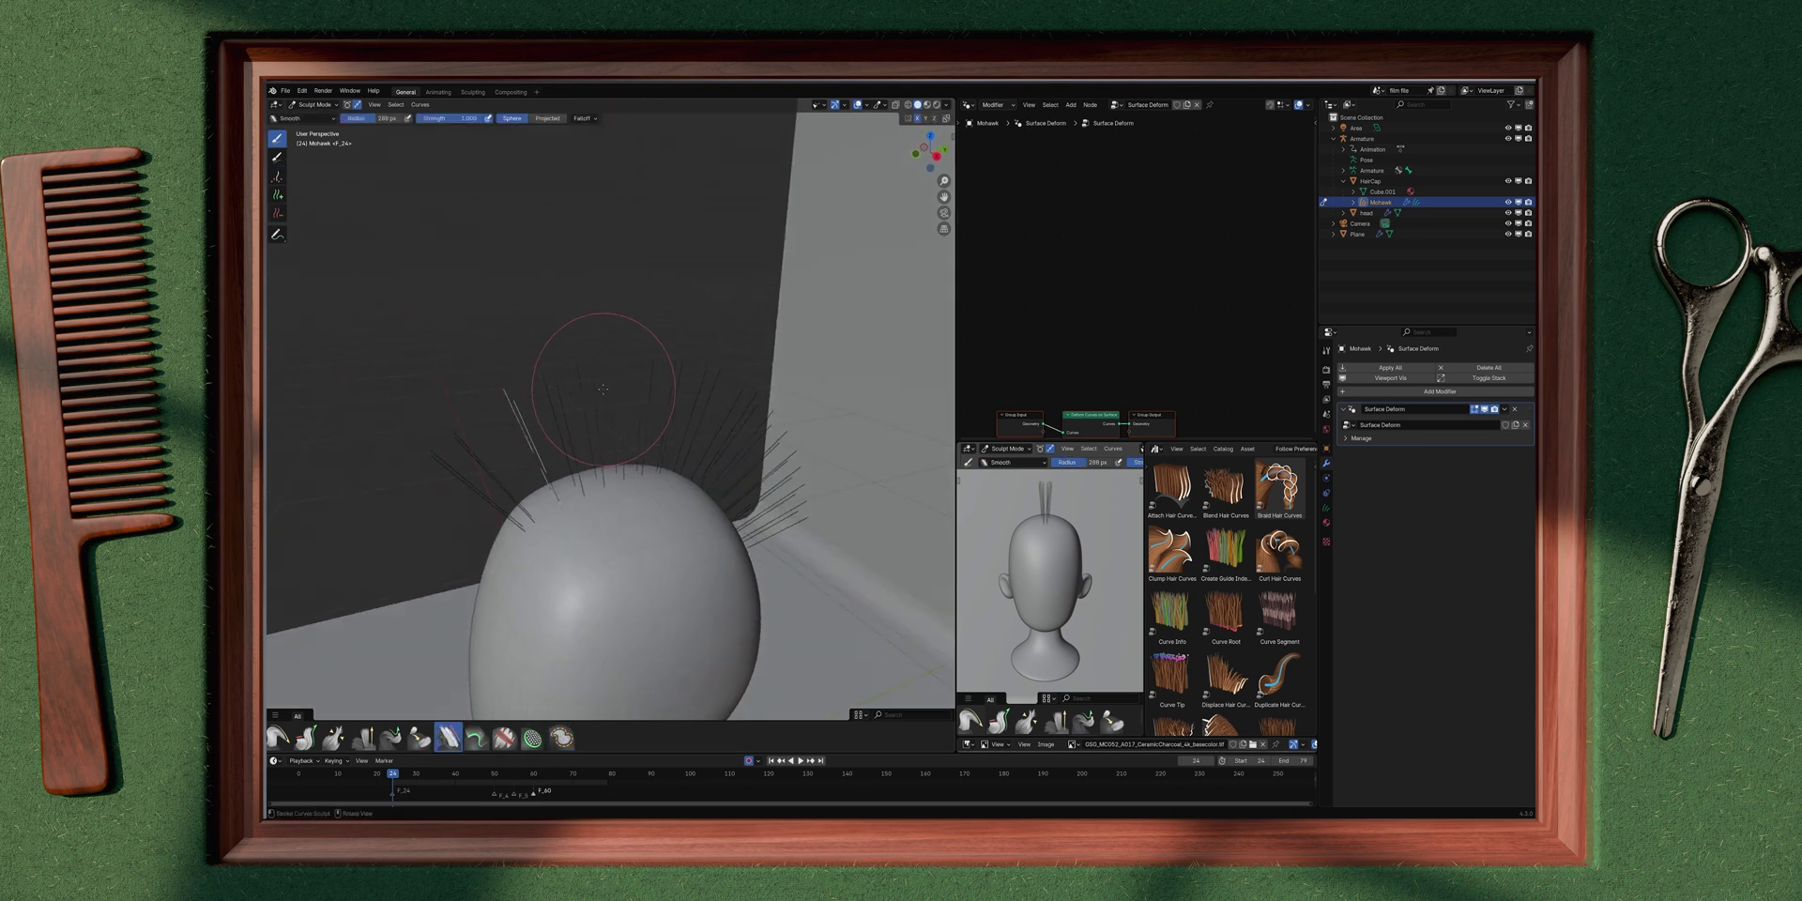
{"action": "mouse_move", "coordinate": [603, 389]}
{"action": "middle_mouse_down"}
{"action": "mouse_move", "coordinate": [579, 477]}
{"action": "mouse_move", "coordinate": [646, 529]}
{"action": "mouse_move", "coordinate": [587, 517]}
{"action": "middle_mouse_up"}
Step: Try moving the selected front hairs across the scalp with a resized Slide brush and undo the stroke
{"action": "left_click", "coordinate": [419, 737]}
{"action": "key", "text": "f"}
{"action": "left_click", "coordinate": [637, 531]}
{"action": "key", "text": "f"}
{"action": "left_click", "coordinate": [583, 516]}
{"action": "left_click_drag", "start_coordinate": [798, 574], "coordinate": [691, 552]}
{"action": "key", "text": "ctrl+z"}
Step: Try pulling out the tips of the selected front hairs with the Pick Tips brush and undo the strokes
{"action": "left_click", "coordinate": [395, 740]}
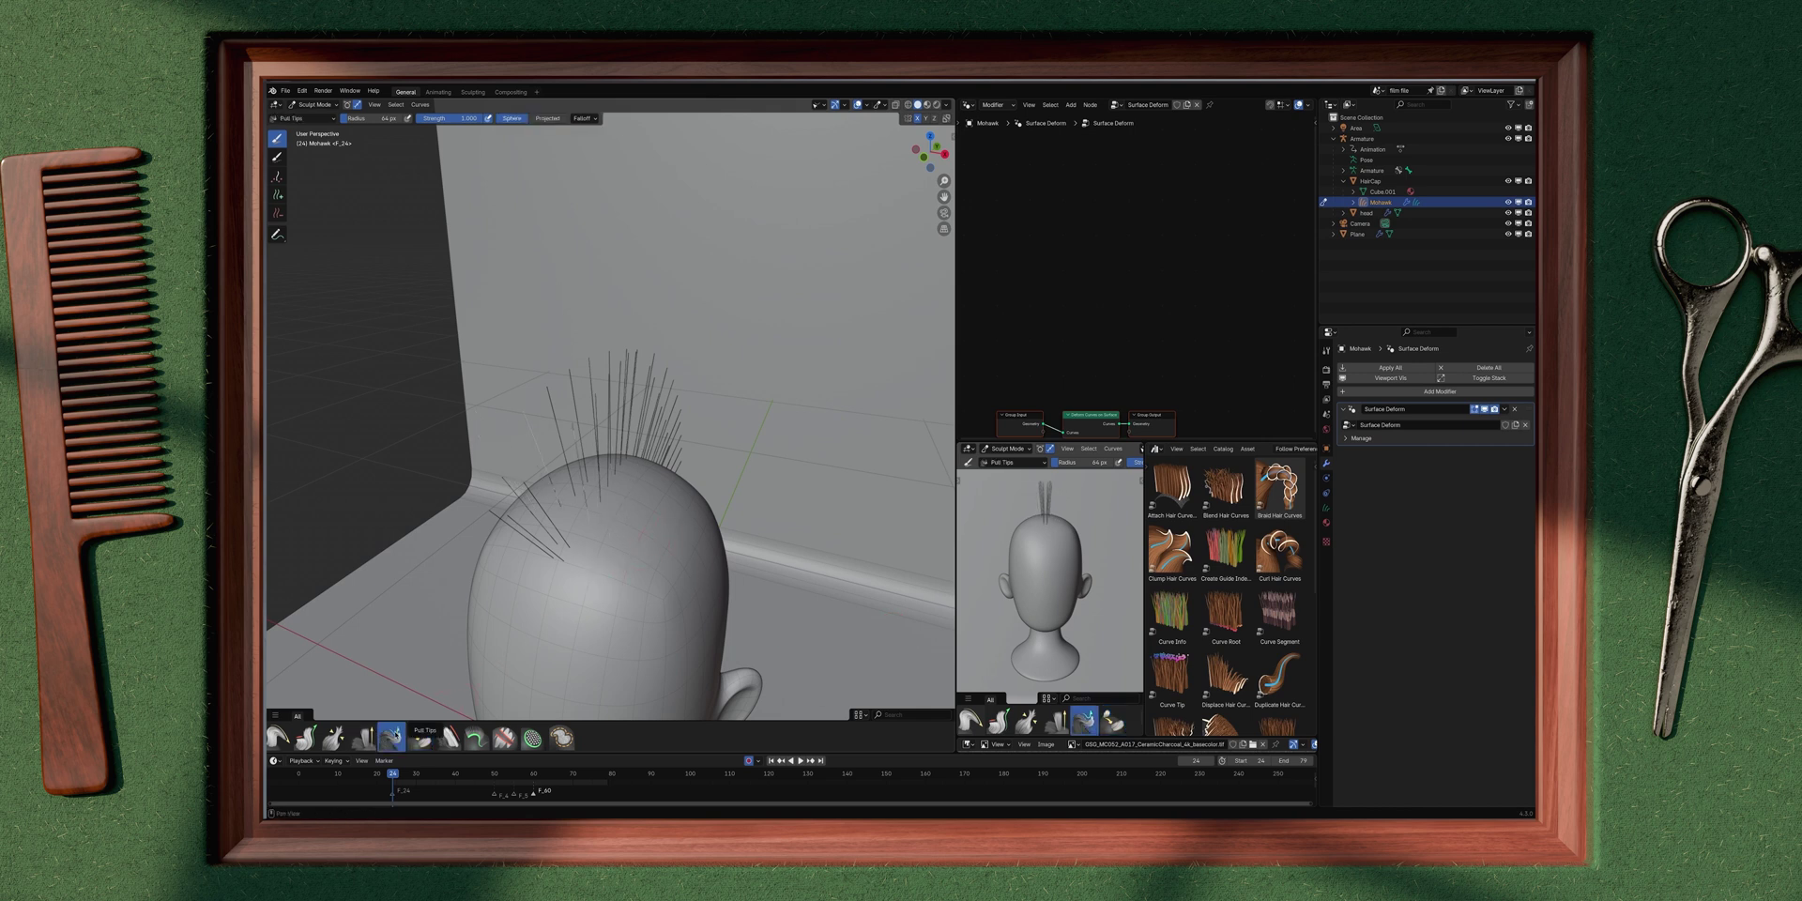
{"action": "mouse_move", "coordinate": [596, 488]}
{"action": "middle_mouse_down"}
{"action": "mouse_move", "coordinate": [517, 437]}
{"action": "mouse_move", "coordinate": [523, 413]}
{"action": "middle_mouse_up"}
{"action": "key", "text": "f"}
{"action": "left_click", "coordinate": [538, 436]}
{"action": "mouse_move", "coordinate": [520, 394]}
{"action": "left_mouse_down"}
{"action": "mouse_move", "coordinate": [484, 342]}
{"action": "mouse_move", "coordinate": [505, 278]}
{"action": "mouse_move", "coordinate": [621, 295]}
{"action": "left_mouse_up"}
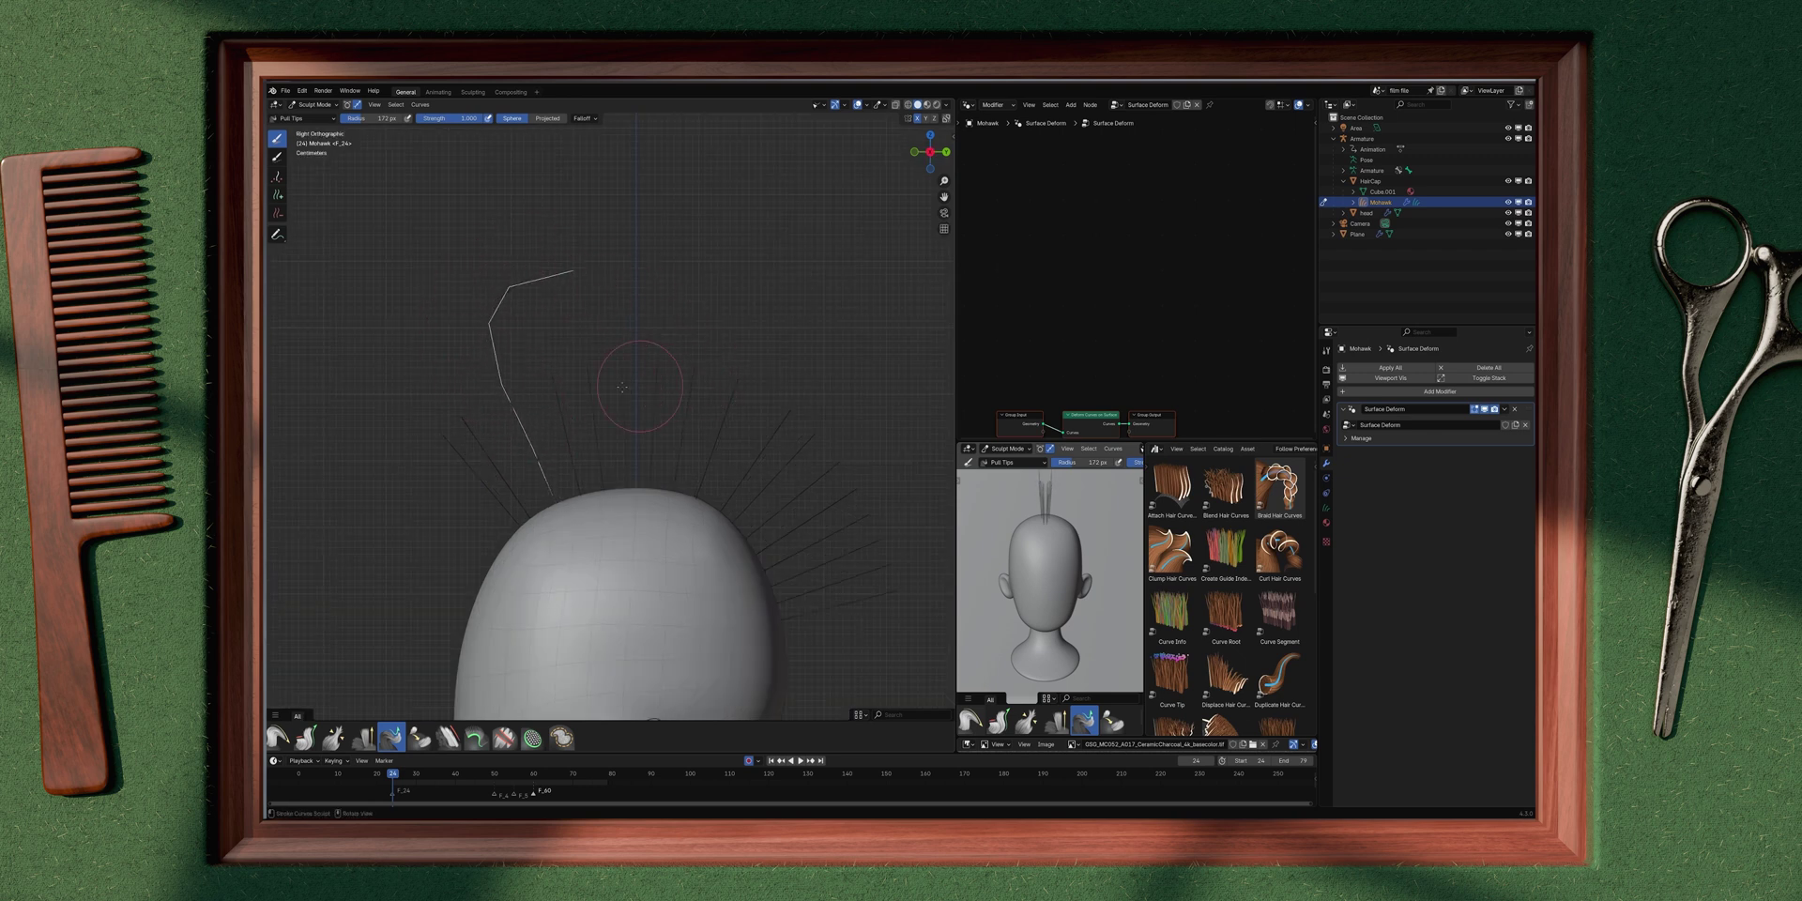
{"action": "scroll", "coordinate": [630, 387], "scroll_direction": "down", "scroll_amount": 3}
{"action": "key", "text": "ctrl+z"}
{"action": "key", "text": "ctrl+z"}
Step: Try the Puff brush and a resized Pinch brush on the selected front hairs
{"action": "mouse_move", "coordinate": [557, 445]}
{"action": "middle_mouse_down"}
{"action": "mouse_move", "coordinate": [625, 488]}
{"action": "mouse_move", "coordinate": [589, 485]}
{"action": "middle_mouse_up"}
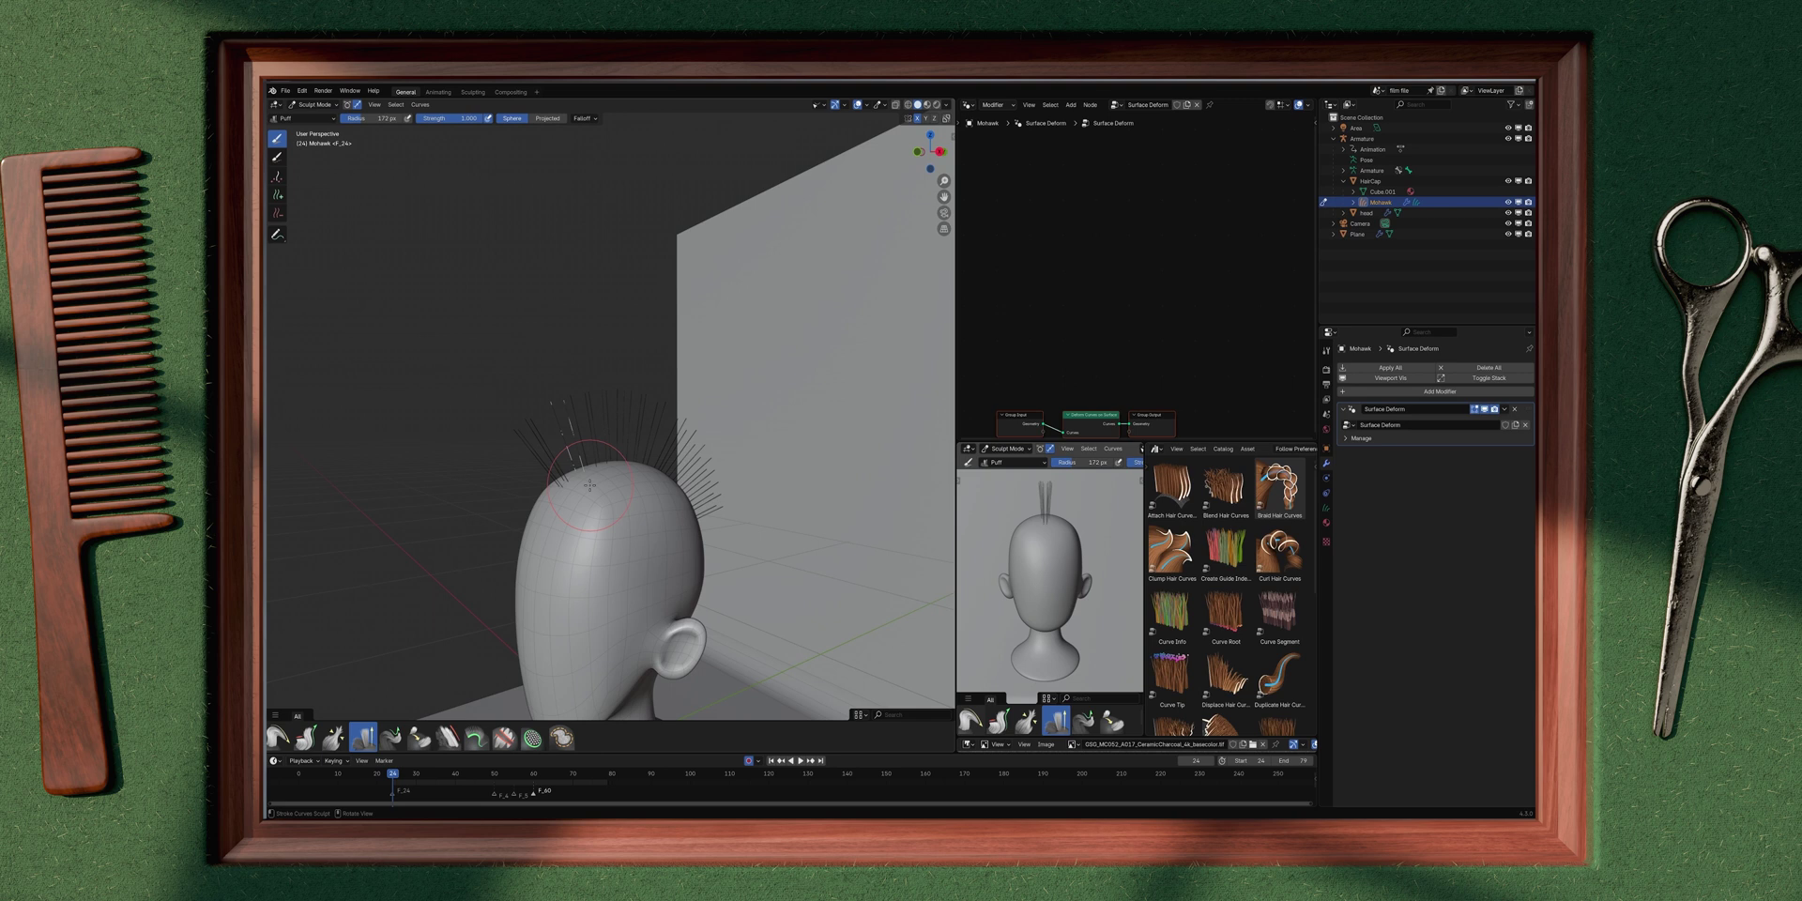
{"action": "middle_click_drag", "start_coordinate": [596, 469], "coordinate": [571, 413]}
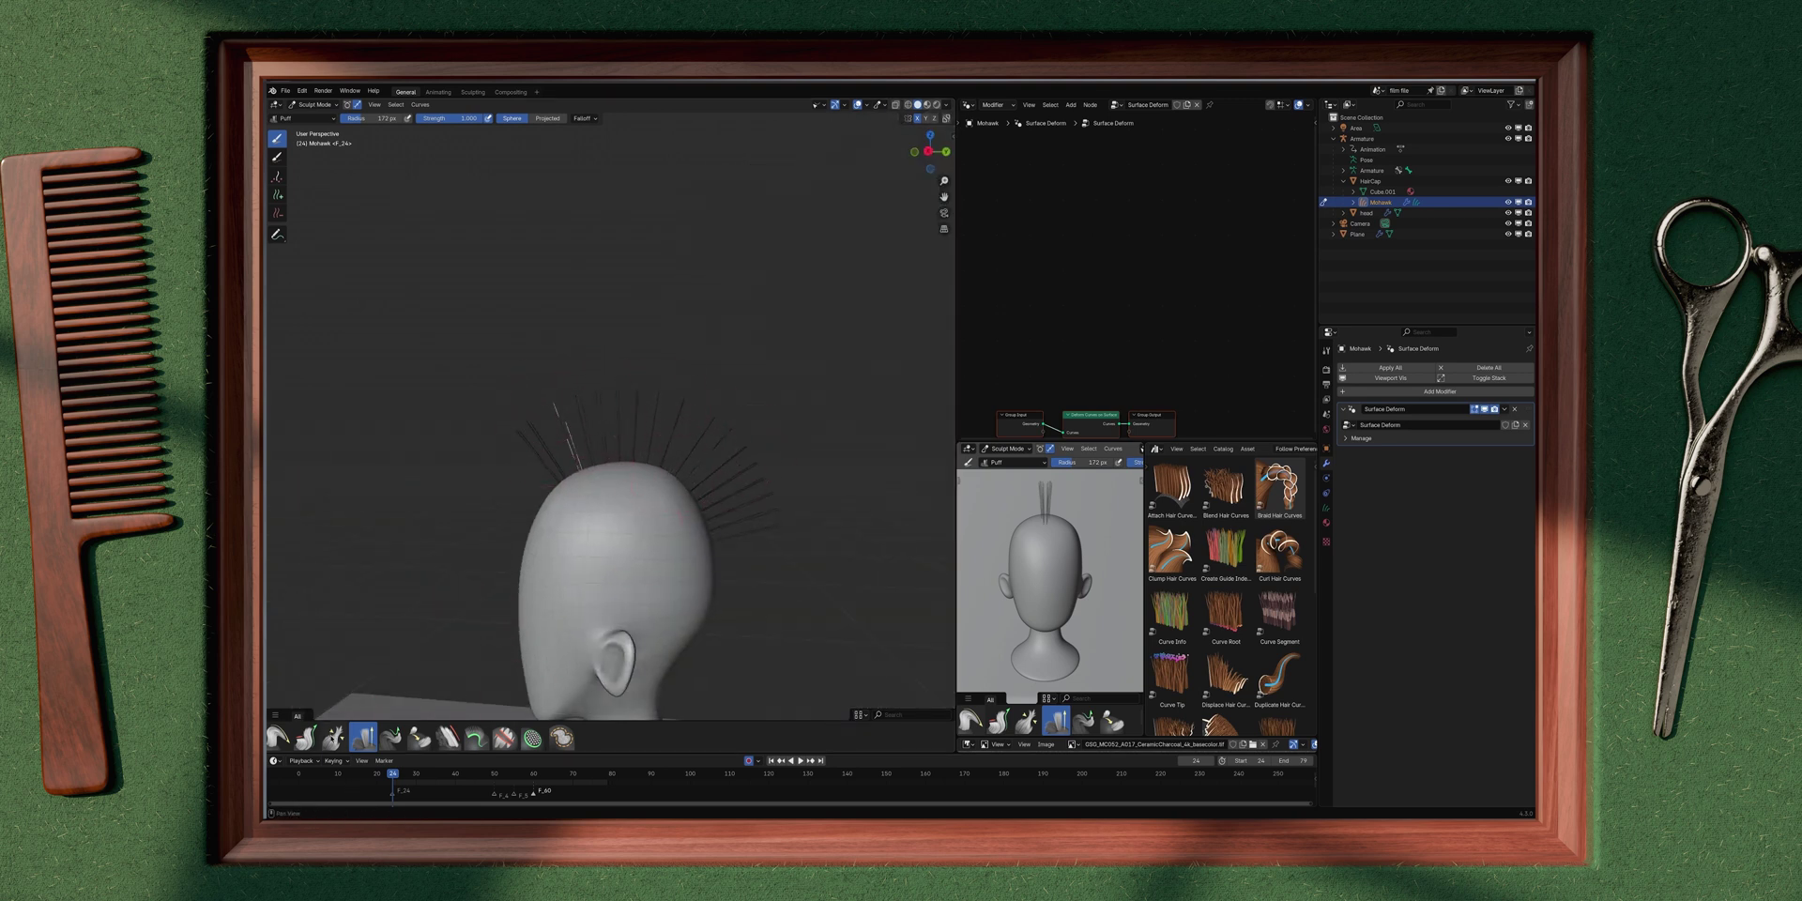
{"action": "left_click", "coordinate": [333, 737]}
{"action": "mouse_move", "coordinate": [460, 469]}
{"action": "middle_mouse_down"}
{"action": "mouse_move", "coordinate": [591, 419]}
{"action": "mouse_move", "coordinate": [620, 428]}
{"action": "mouse_move", "coordinate": [581, 421]}
{"action": "mouse_move", "coordinate": [591, 437]}
{"action": "middle_mouse_up"}
{"action": "key", "text": "f"}
{"action": "left_click", "coordinate": [604, 427]}
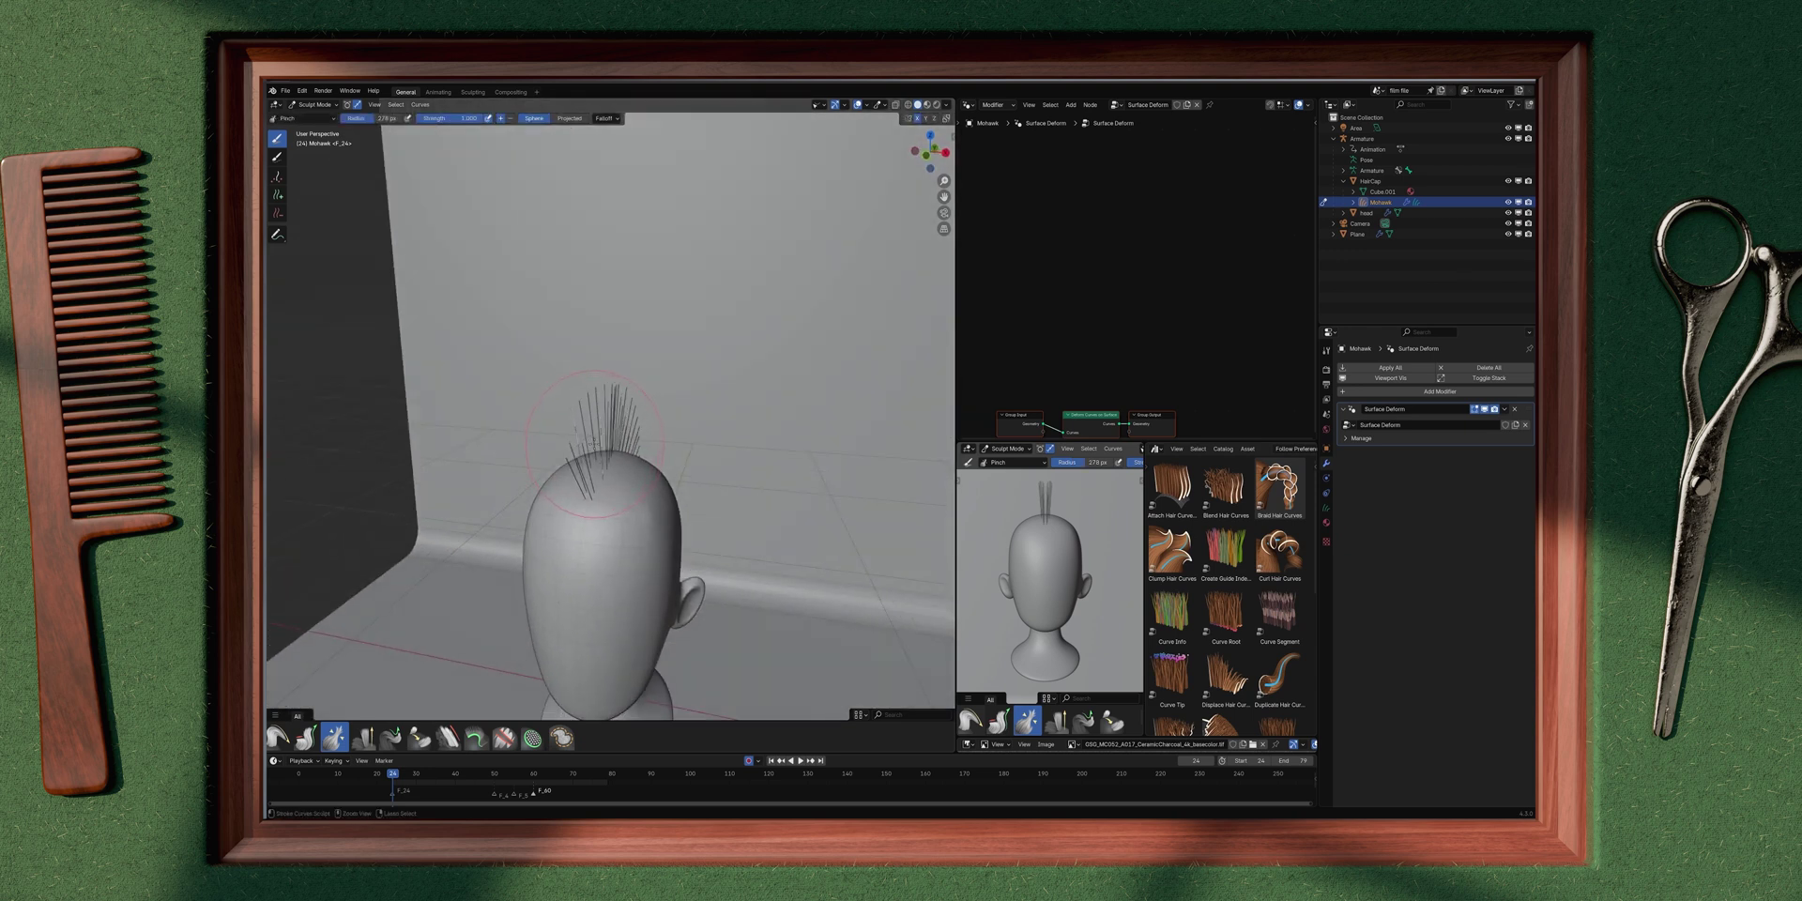
{"action": "middle_click_drag", "start_coordinate": [595, 462], "coordinate": [518, 455]}
Step: Try lengthening the selected front hairs with the Grow/Shrink brush and undo the change
{"action": "left_click", "coordinate": [306, 738]}
{"action": "scroll", "coordinate": [540, 434], "scroll_direction": "up", "scroll_amount": 1}
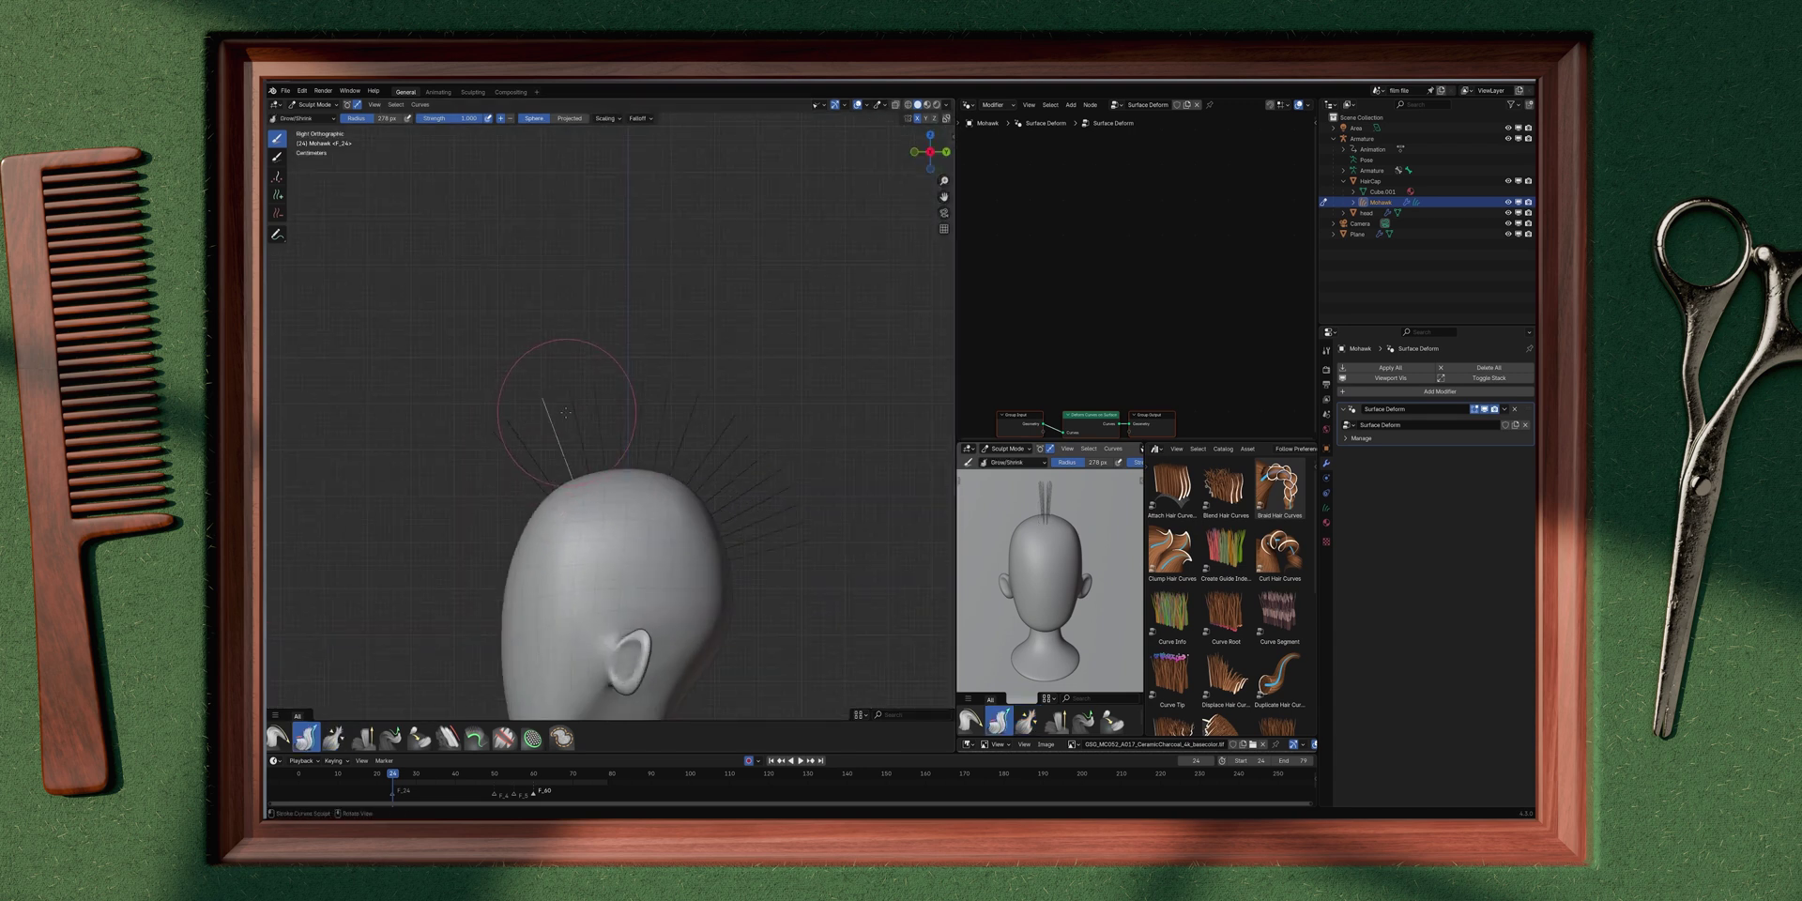
{"action": "scroll", "coordinate": [549, 399], "scroll_direction": "down", "scroll_amount": 2}
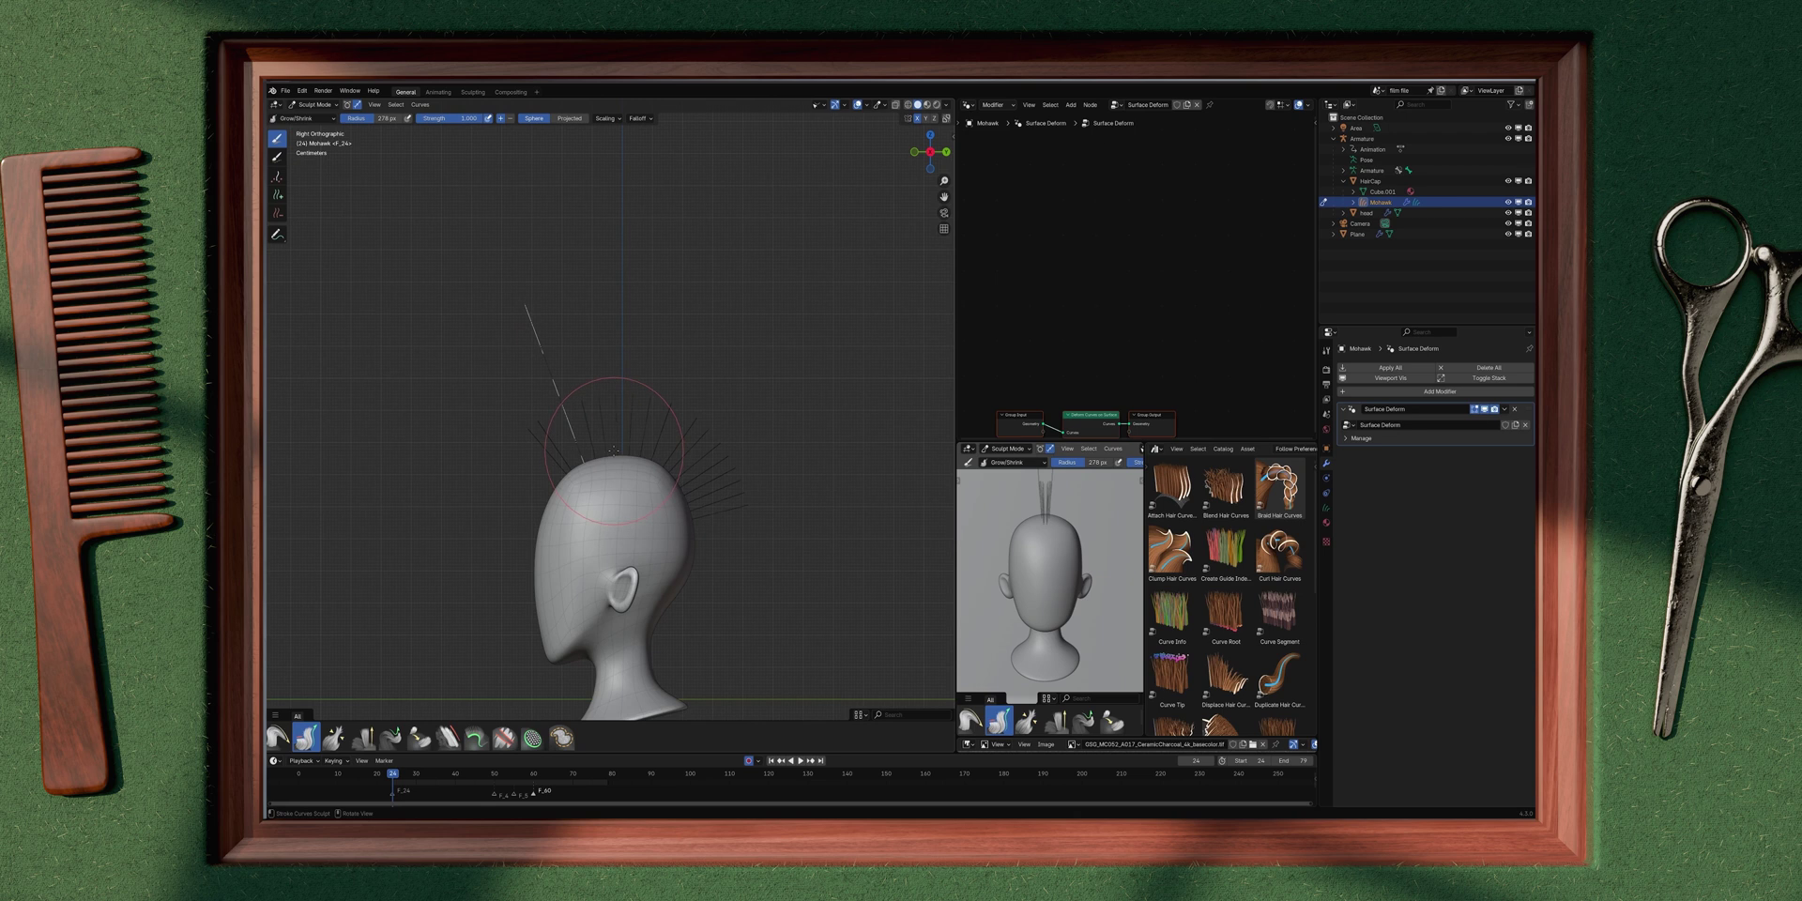
{"action": "key", "text": "f"}
{"action": "left_click", "coordinate": [604, 301]}
{"action": "middle_click_drag", "start_coordinate": [572, 432], "coordinate": [550, 539]}
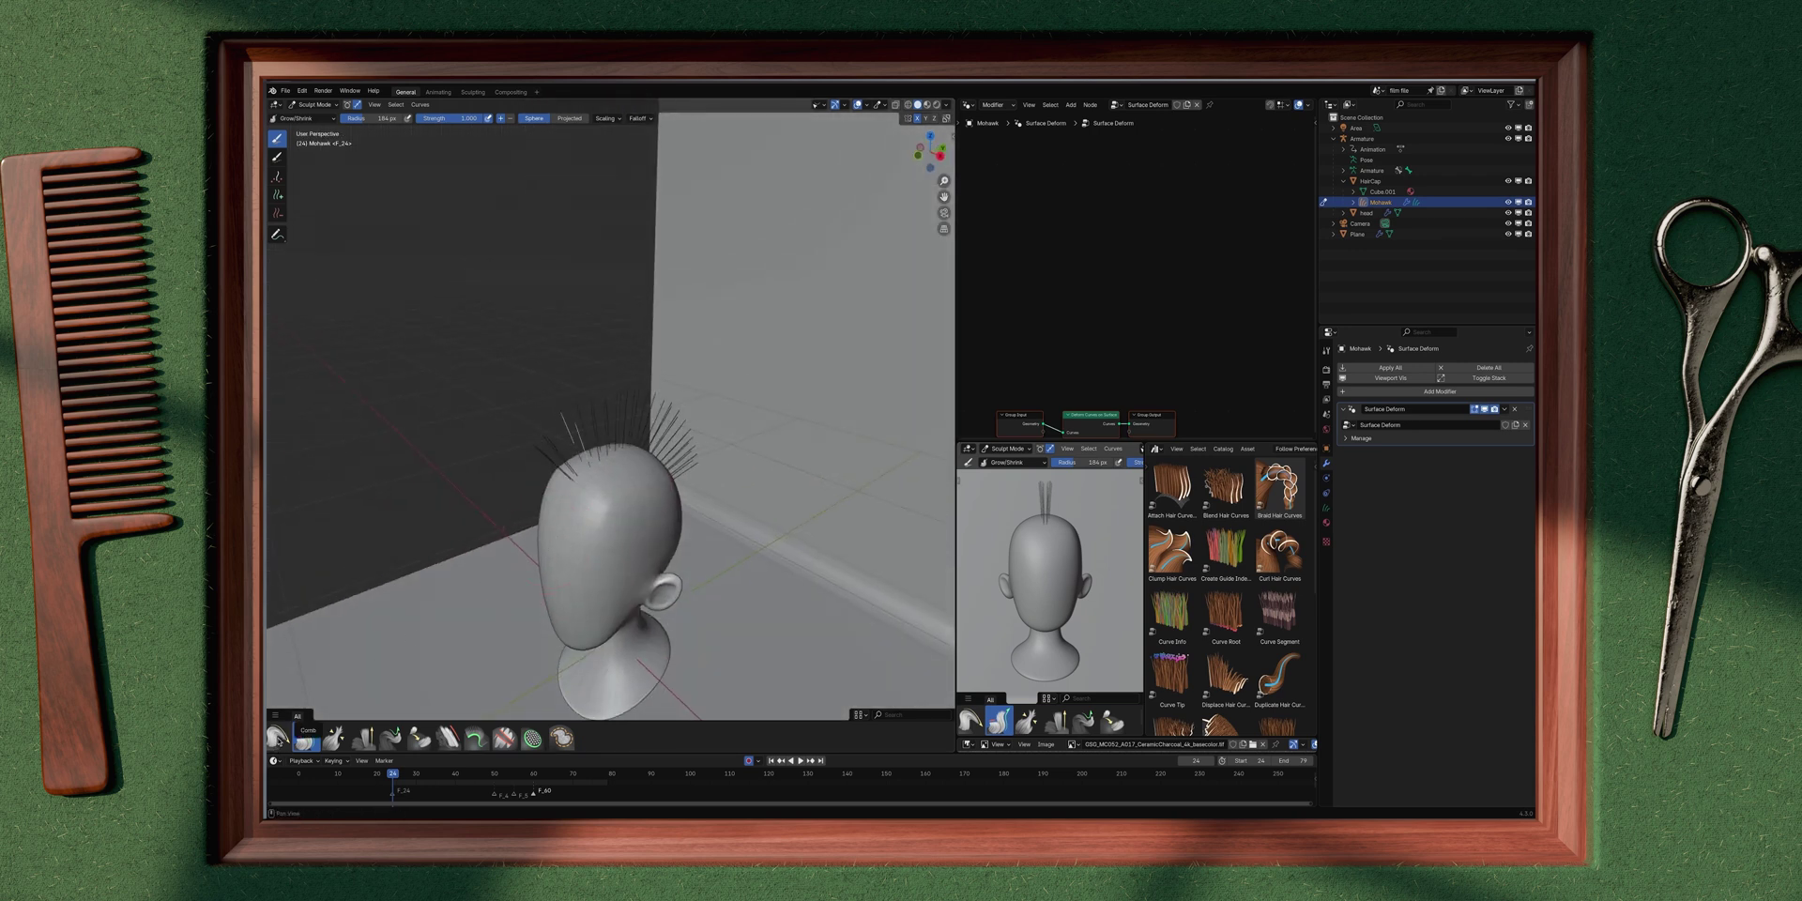
Step: Select all hairs and comb them into curved shapes along the mohawk, resizing the brush between strokes
{"action": "left_click", "coordinate": [277, 737]}
{"action": "mouse_move", "coordinate": [544, 469]}
{"action": "middle_mouse_down"}
{"action": "mouse_move", "coordinate": [587, 482]}
{"action": "mouse_move", "coordinate": [483, 468]}
{"action": "middle_mouse_up"}
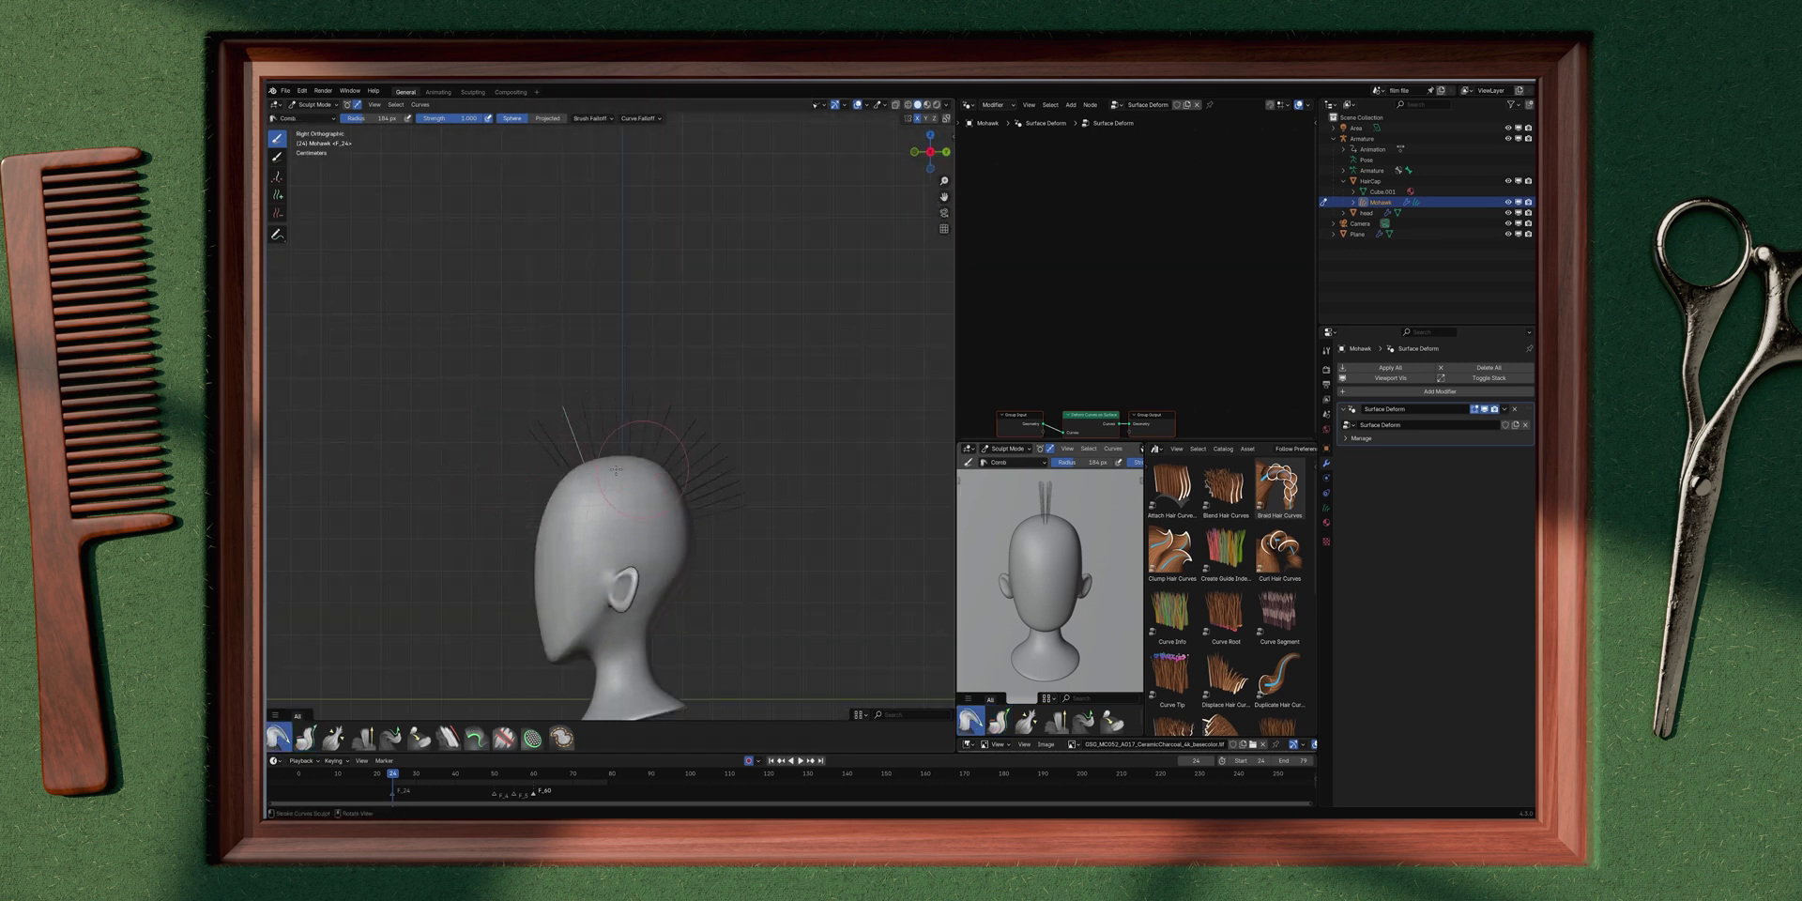
{"action": "key", "text": "a"}
{"action": "key", "text": "f"}
{"action": "left_click", "coordinate": [639, 423]}
{"action": "left_click_drag", "start_coordinate": [639, 401], "coordinate": [718, 498]}
{"action": "key", "text": "f"}
{"action": "left_click", "coordinate": [569, 414]}
{"action": "mouse_move", "coordinate": [714, 453]}
{"action": "left_mouse_down"}
{"action": "mouse_move", "coordinate": [737, 493]}
{"action": "mouse_move", "coordinate": [732, 544]}
{"action": "mouse_move", "coordinate": [730, 469]}
{"action": "left_mouse_up"}
{"action": "key", "text": "f"}
{"action": "left_click", "coordinate": [692, 435]}
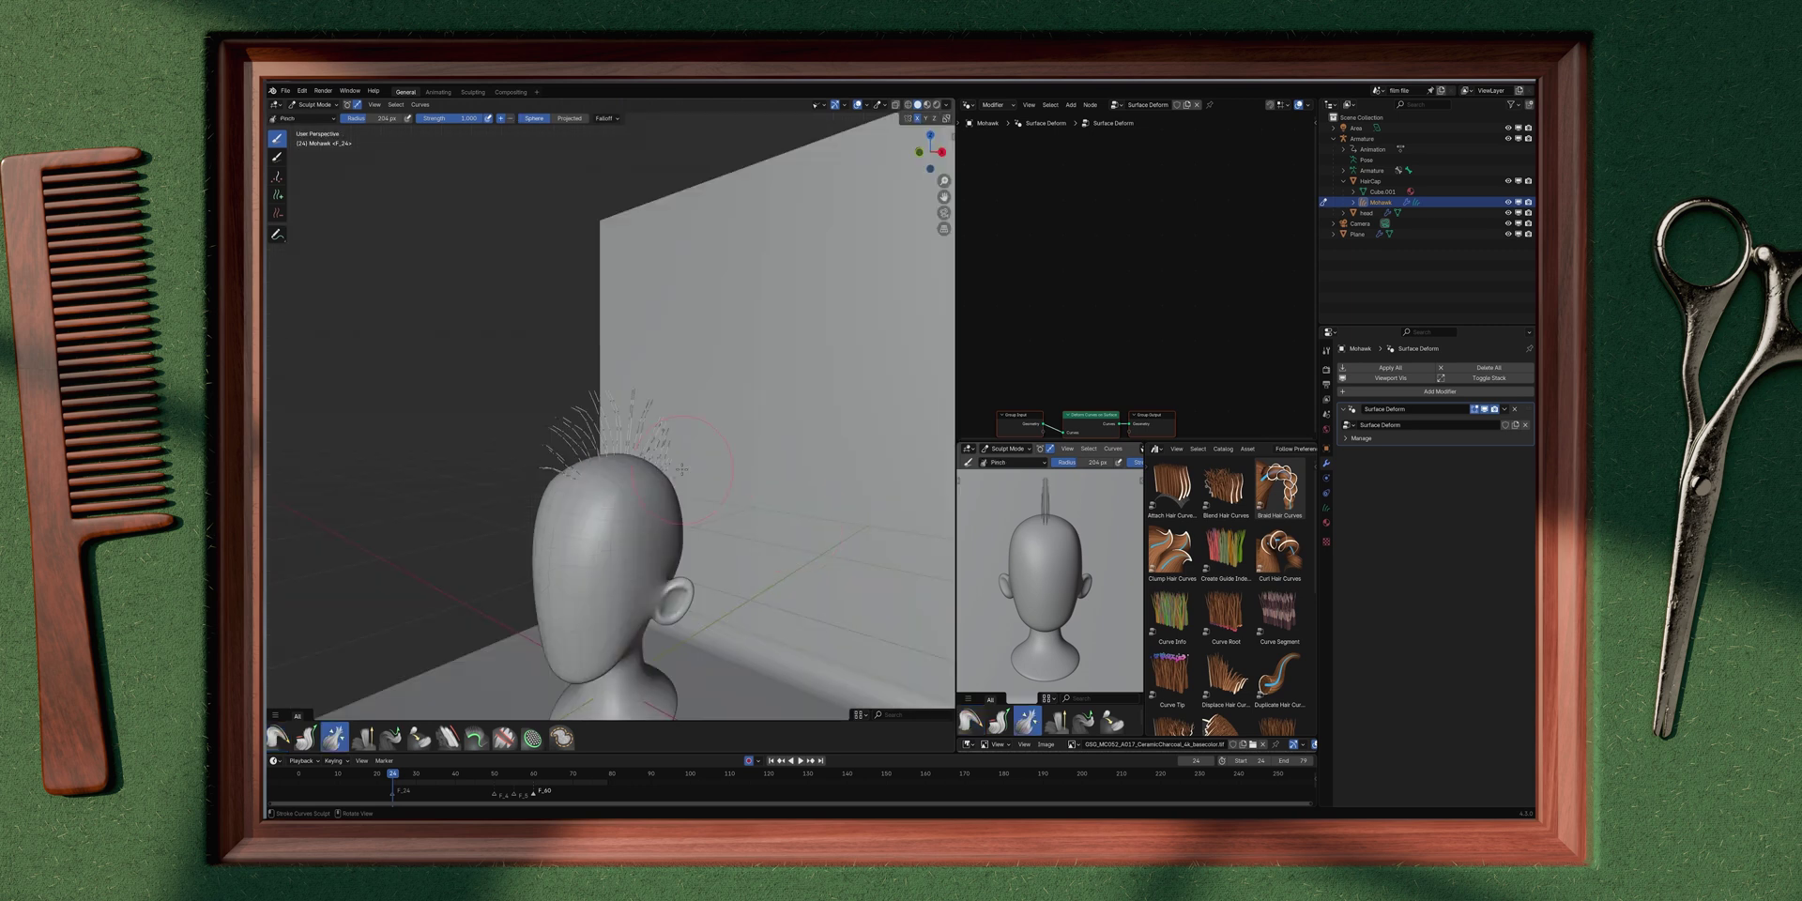
{"action": "middle_click_drag", "start_coordinate": [682, 468], "coordinate": [591, 475]}
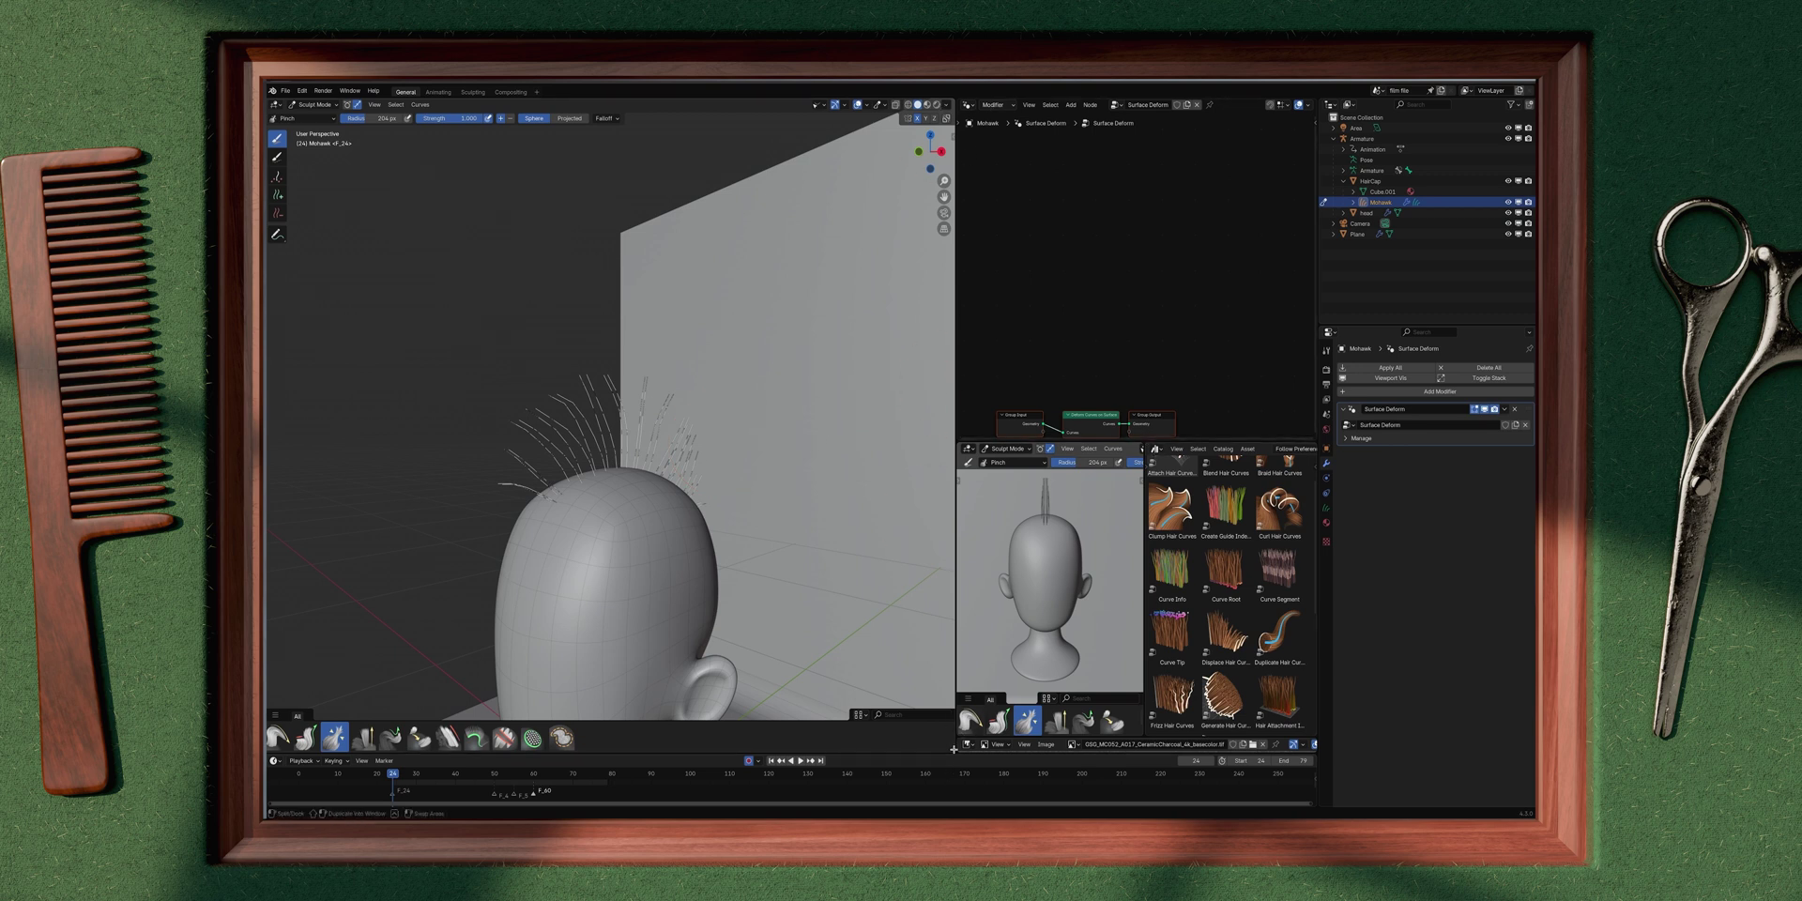
Step: Show the Asset Browser in the area beside the front preview and toggle its catalog list
{"action": "left_click", "coordinate": [1157, 450]}
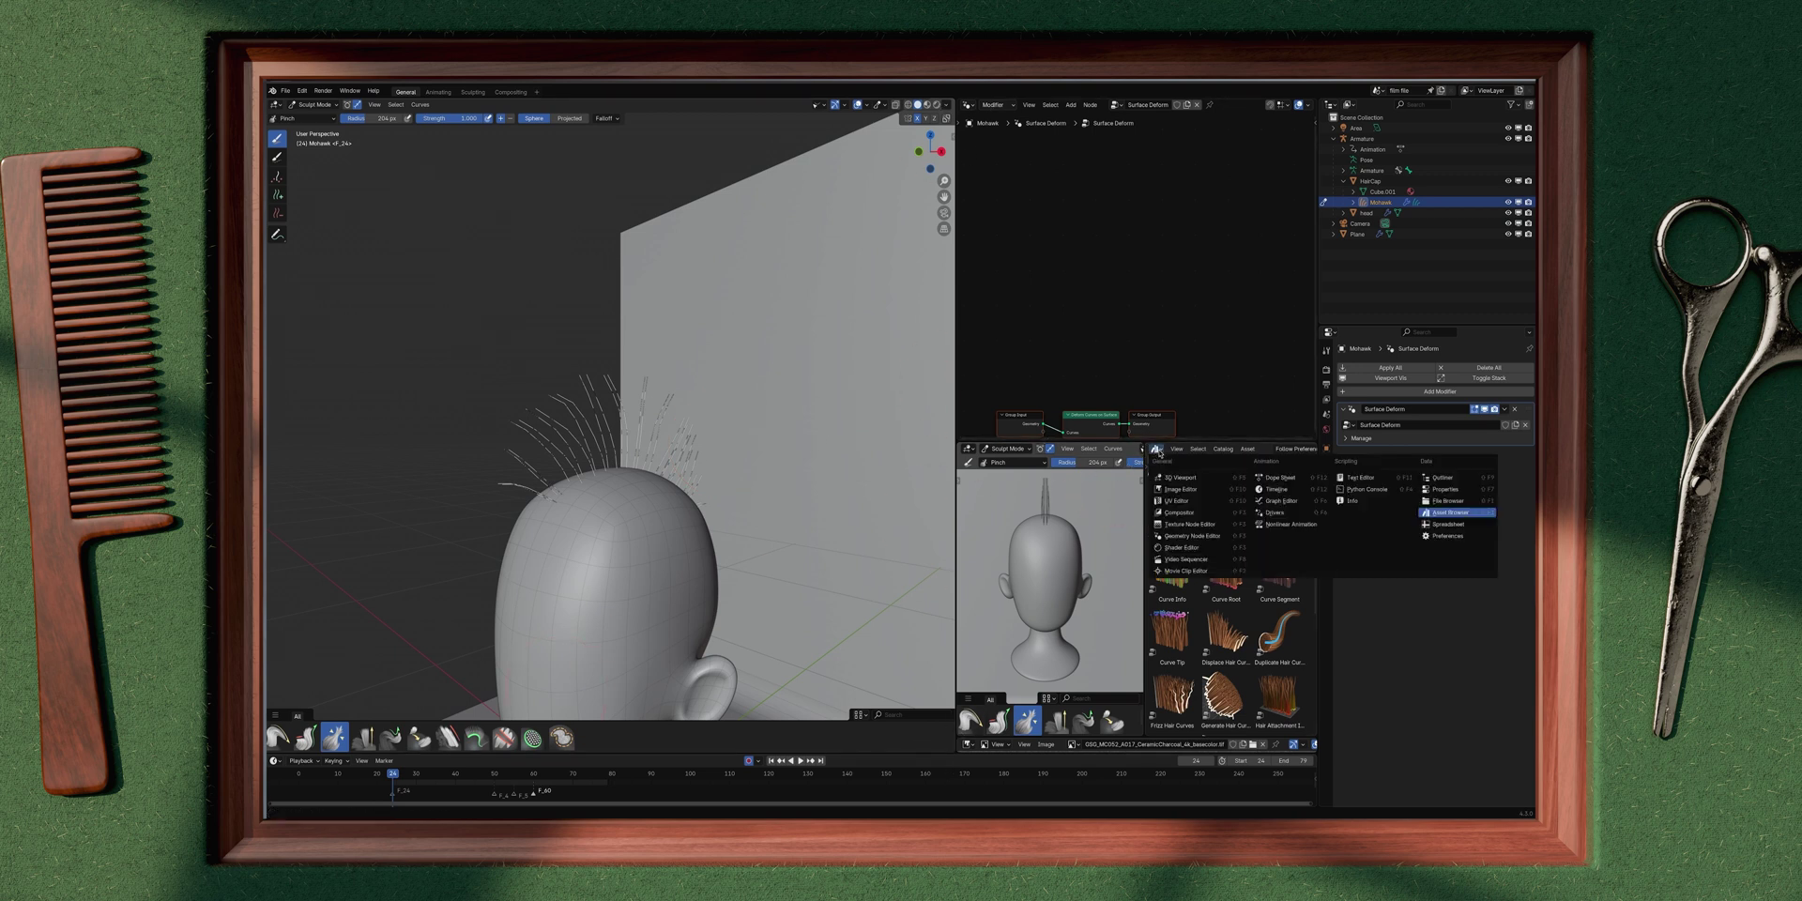
{"action": "left_click_drag", "start_coordinate": [1155, 442], "coordinate": [1155, 444]}
{"action": "left_click", "coordinate": [1158, 451]}
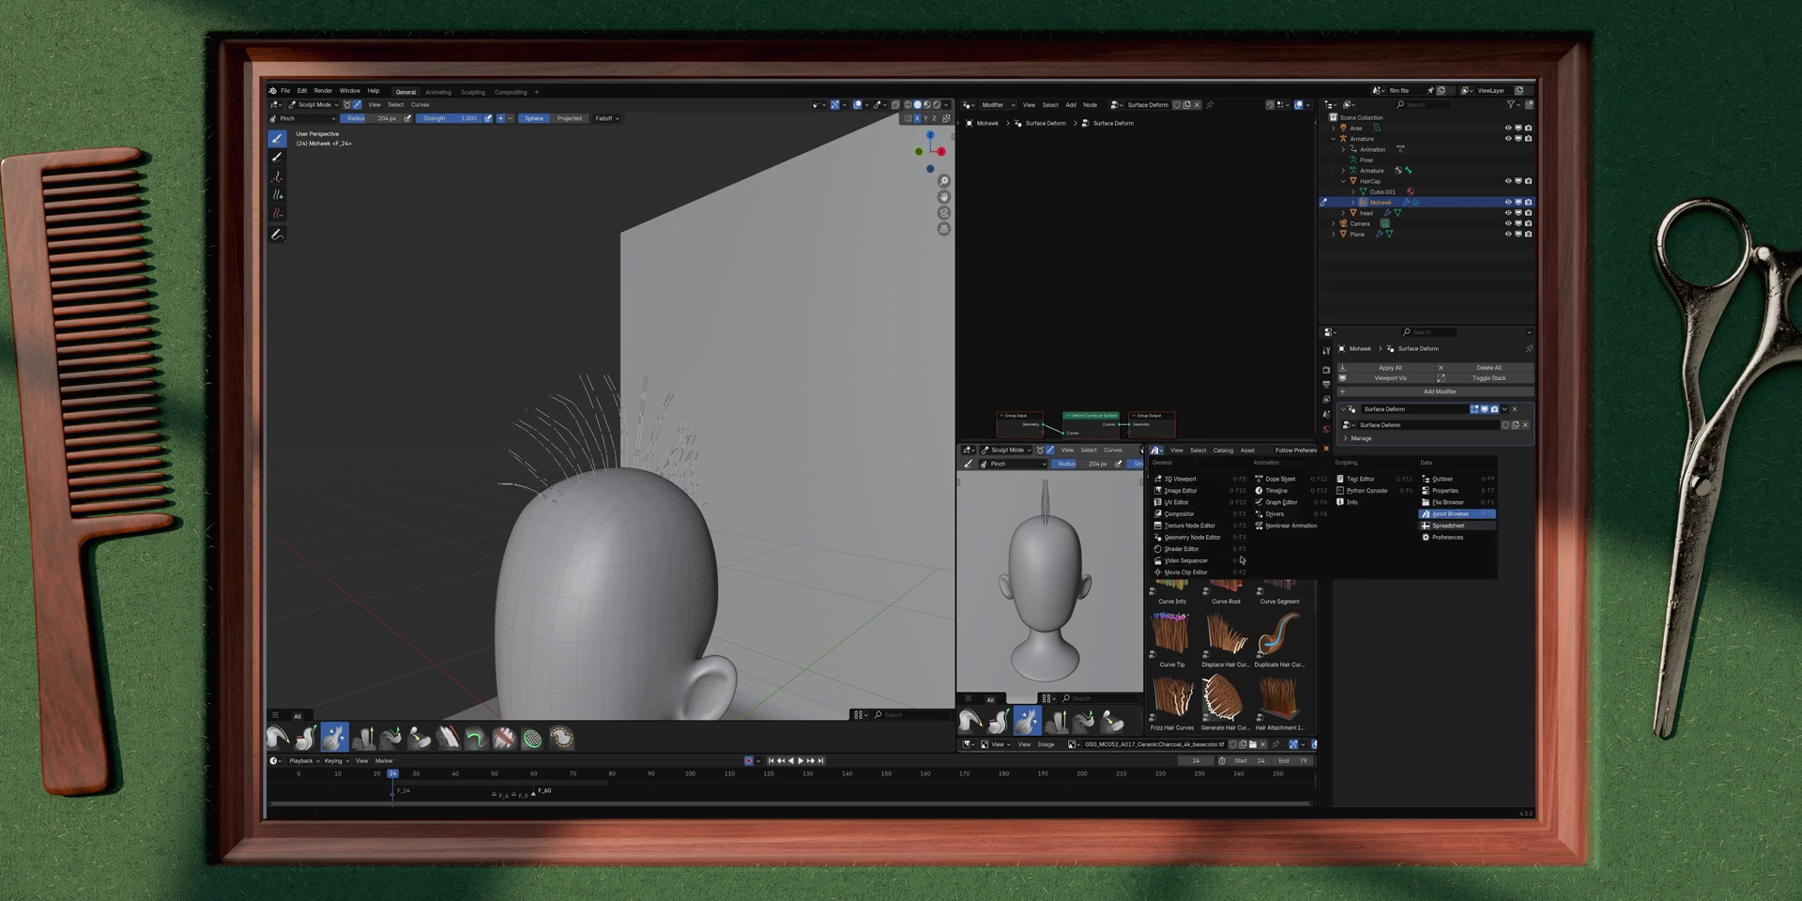
{"action": "left_click", "coordinate": [1459, 515]}
{"action": "scroll", "coordinate": [1190, 590], "scroll_direction": "up", "scroll_amount": 2}
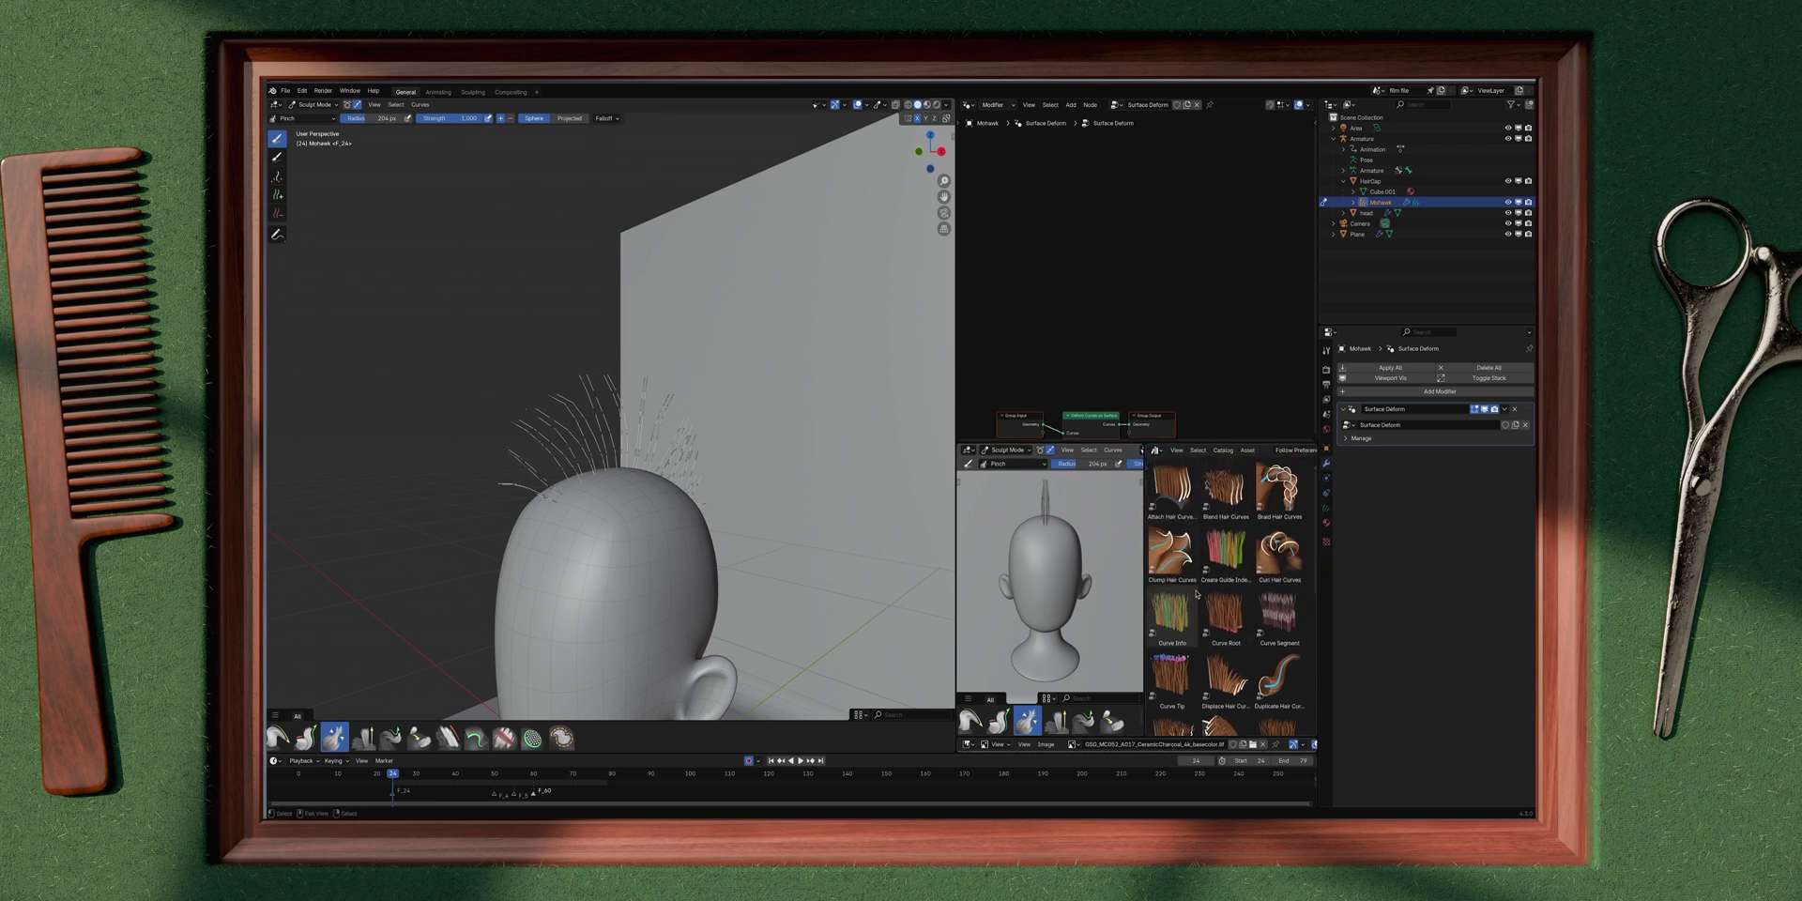
{"action": "key", "text": "t"}
{"action": "key", "text": "t"}
{"action": "key", "text": "t"}
{"action": "key", "text": "t"}
Step: Apply the Duplicate Hair Curves asset to the mohawk hairs
{"action": "scroll", "coordinate": [1217, 585], "scroll_direction": "down", "scroll_amount": 5}
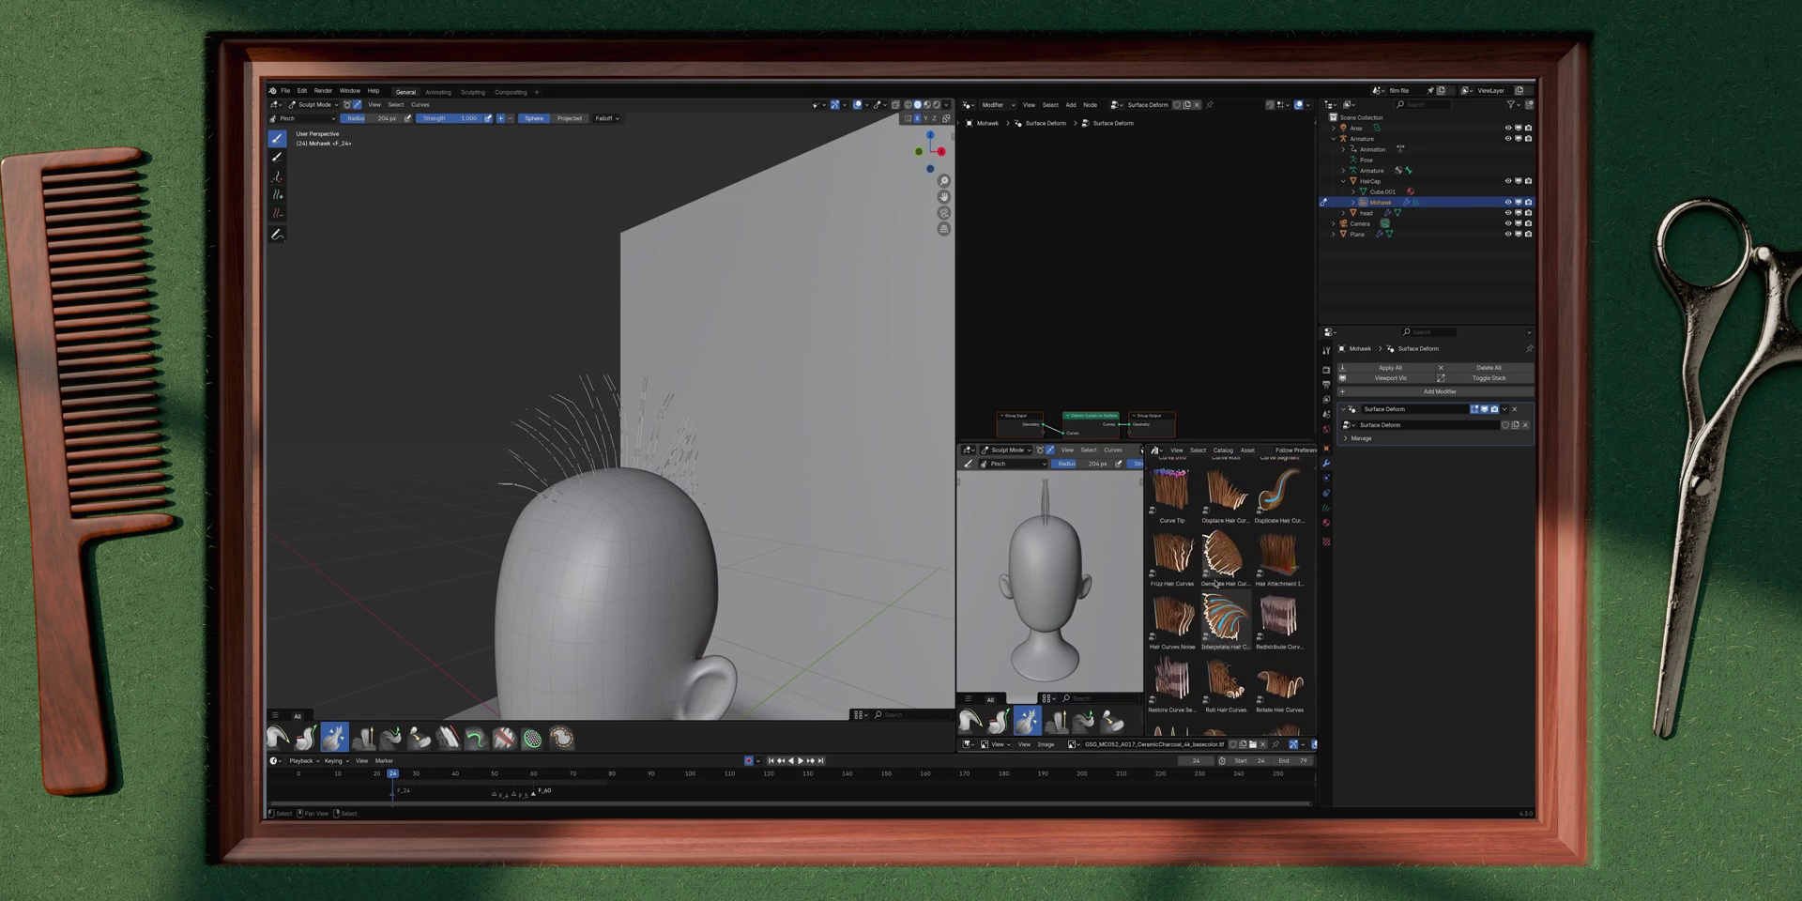
{"action": "scroll", "coordinate": [1259, 609], "scroll_direction": "up", "scroll_amount": 3}
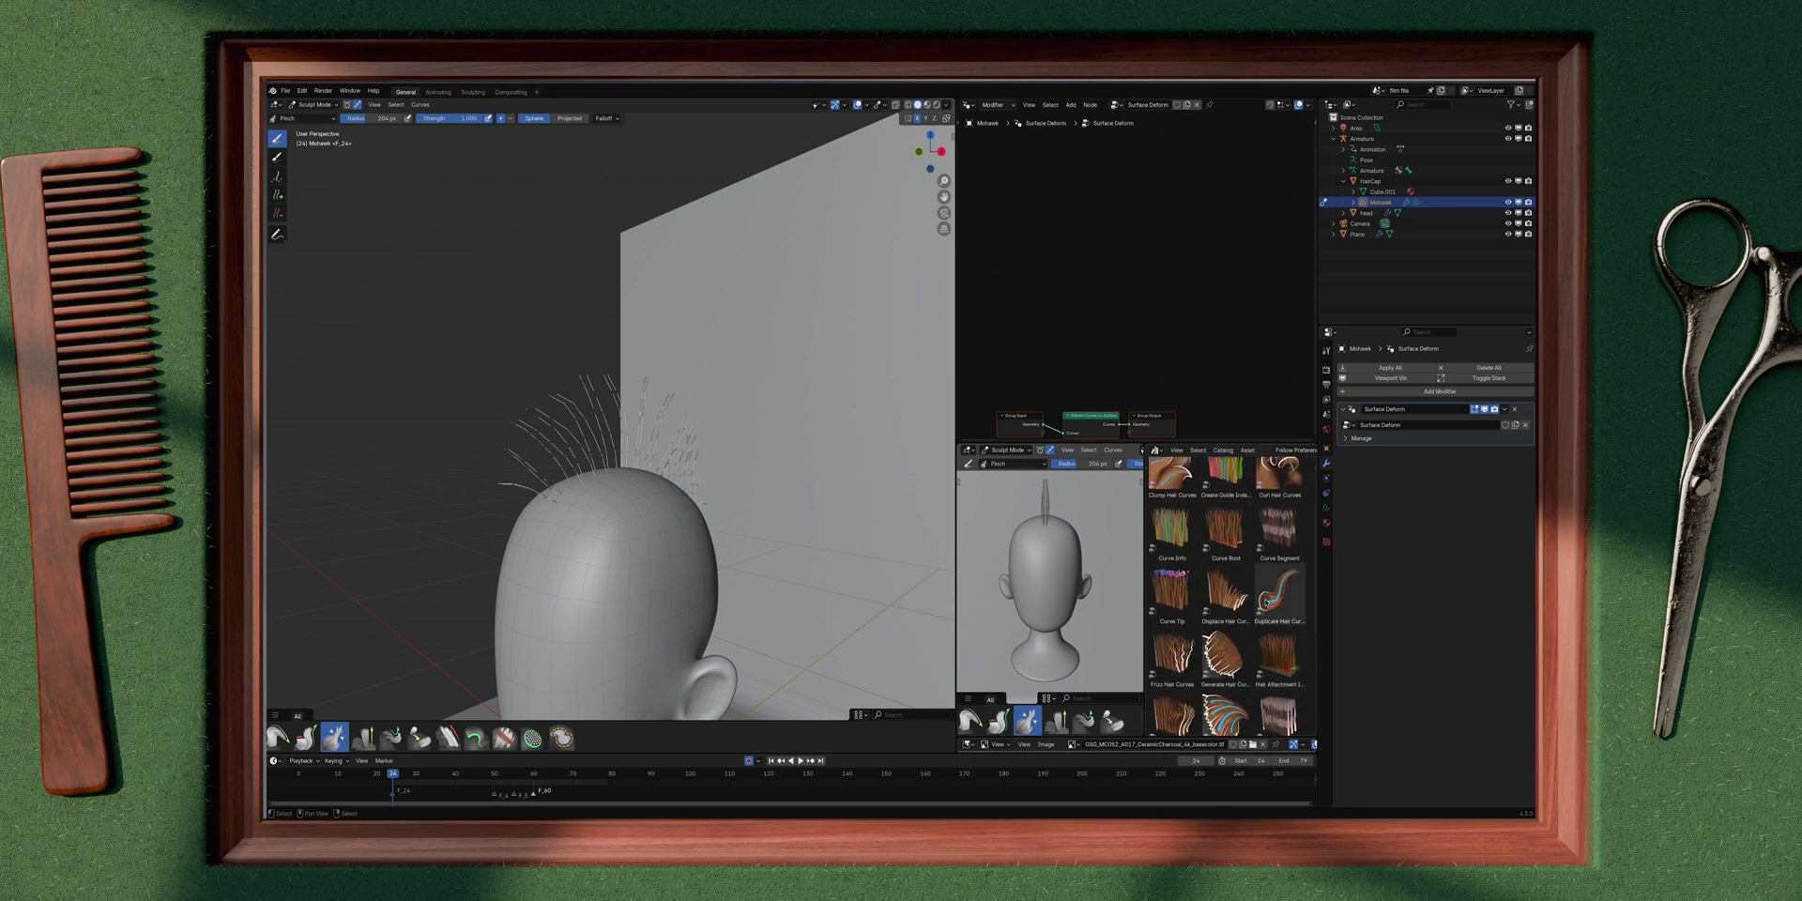
{"action": "left_click_drag", "start_coordinate": [1276, 599], "coordinate": [552, 421]}
{"action": "middle_click_drag", "start_coordinate": [671, 417], "coordinate": [741, 474]}
{"action": "scroll", "coordinate": [601, 450], "scroll_direction": "up", "scroll_amount": 4}
{"action": "scroll", "coordinate": [1083, 561], "scroll_direction": "up", "scroll_amount": 2}
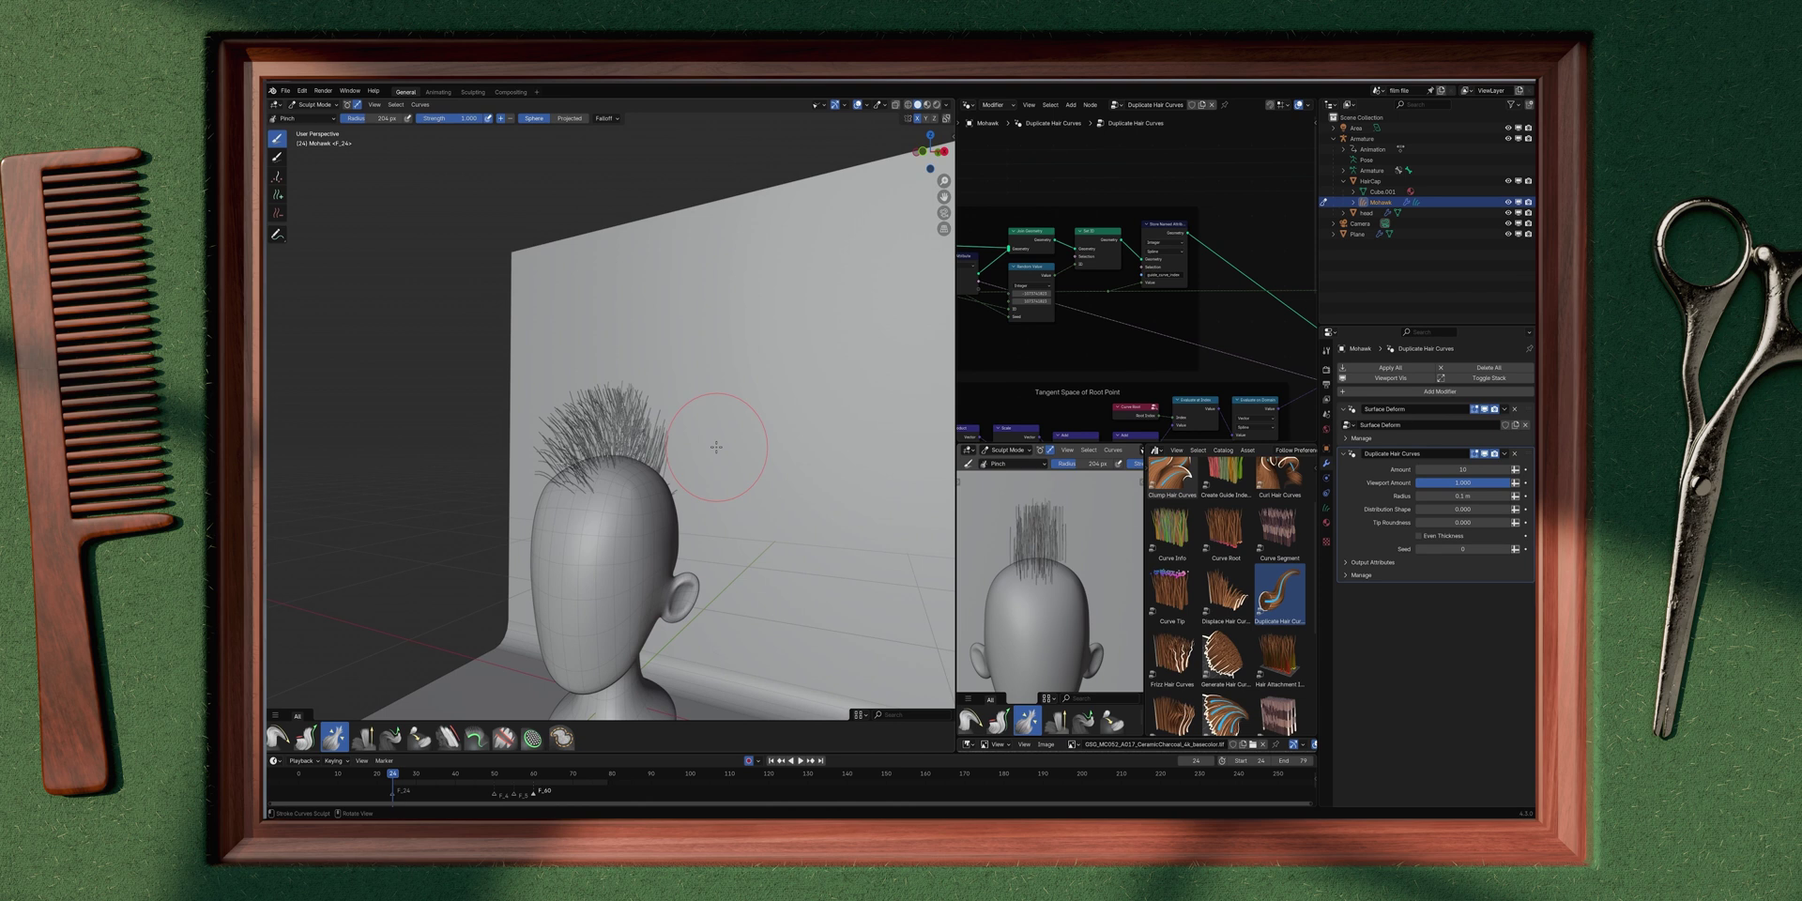
Step: Raise the Duplicate Hair Curves amount to make the mohawk much denser
{"action": "left_click", "coordinate": [1470, 469]}
{"action": "key", "text": "Return"}
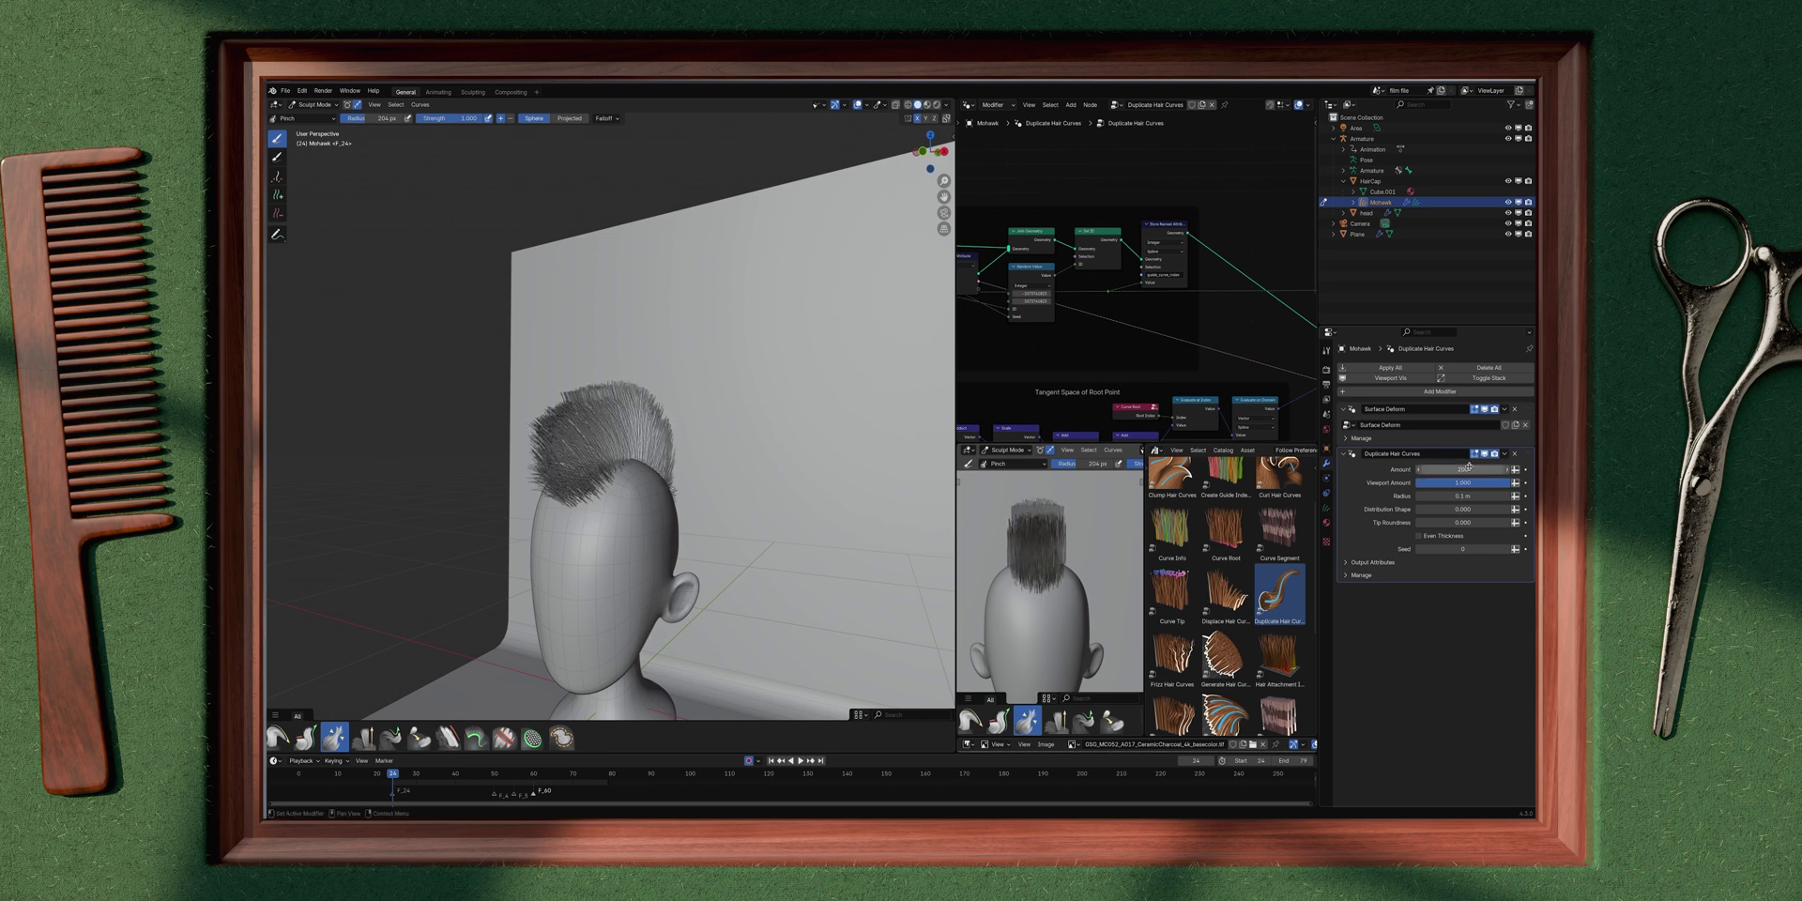
{"action": "mouse_move", "coordinate": [693, 468]}
{"action": "middle_mouse_down"}
{"action": "mouse_move", "coordinate": [590, 468]}
{"action": "mouse_move", "coordinate": [713, 481]}
{"action": "middle_mouse_up"}
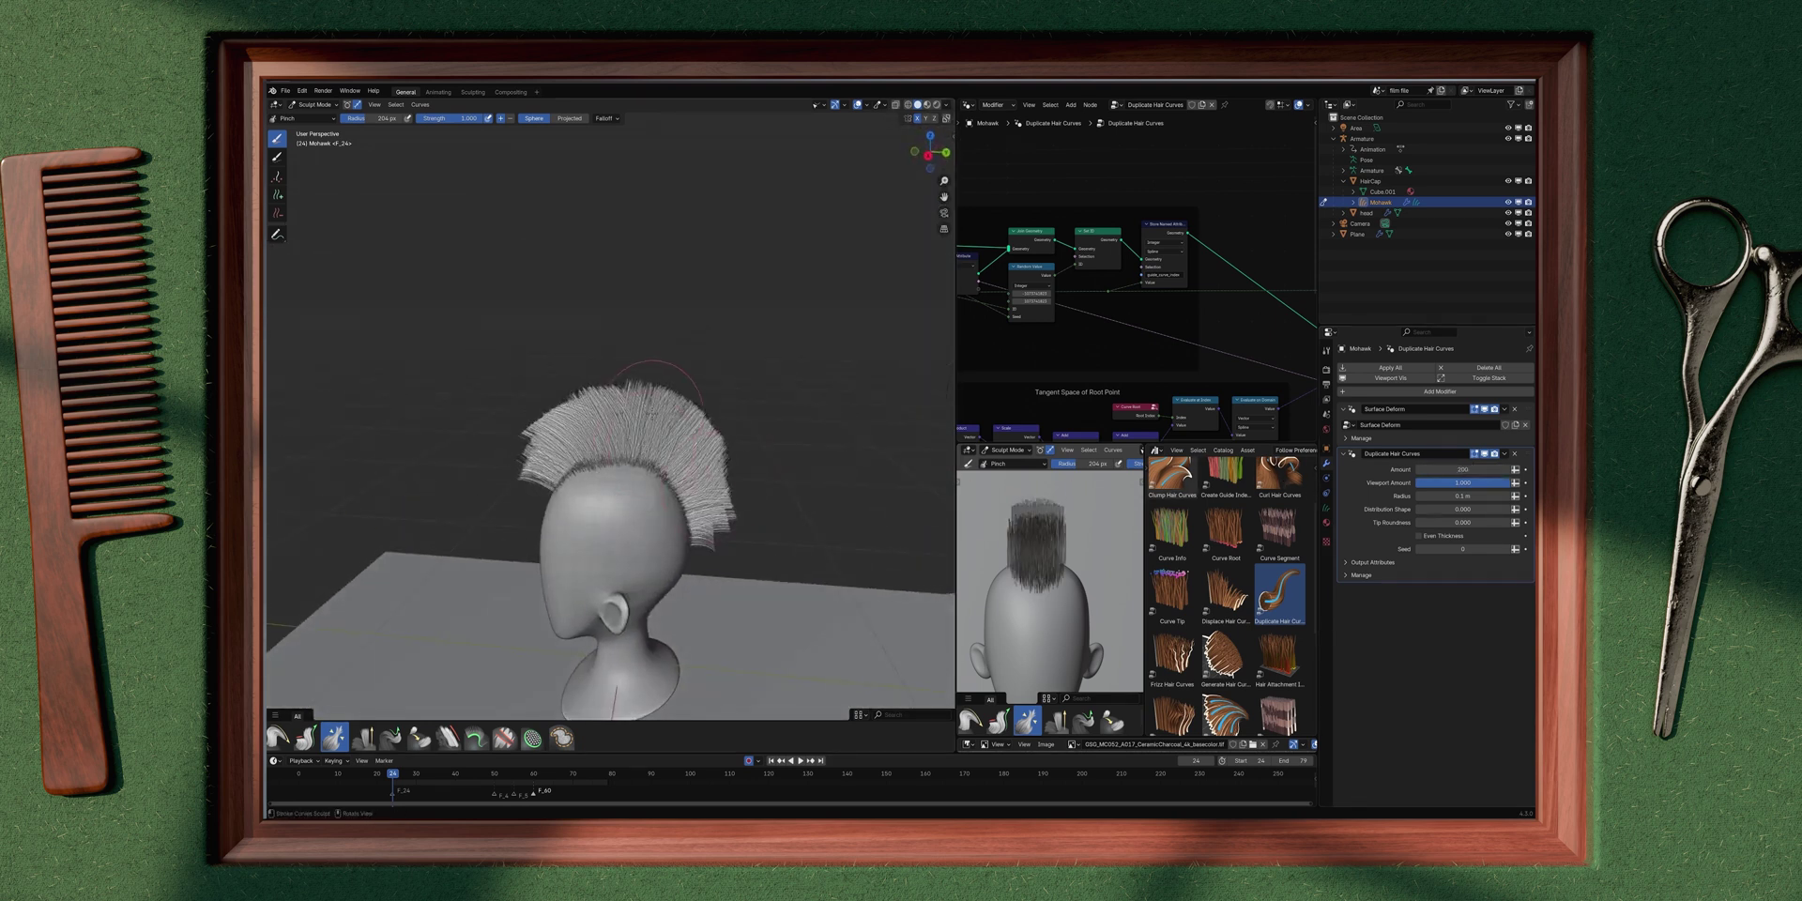
Step: Try a very small Duplicate Hair Curves radius, and settle on a radius of 0.07 m
{"action": "left_click_drag", "start_coordinate": [1464, 496], "coordinate": [1413, 496]}
{"action": "middle_click_drag", "start_coordinate": [706, 421], "coordinate": [671, 396]}
{"action": "scroll", "coordinate": [818, 422], "scroll_direction": "up", "scroll_amount": 2}
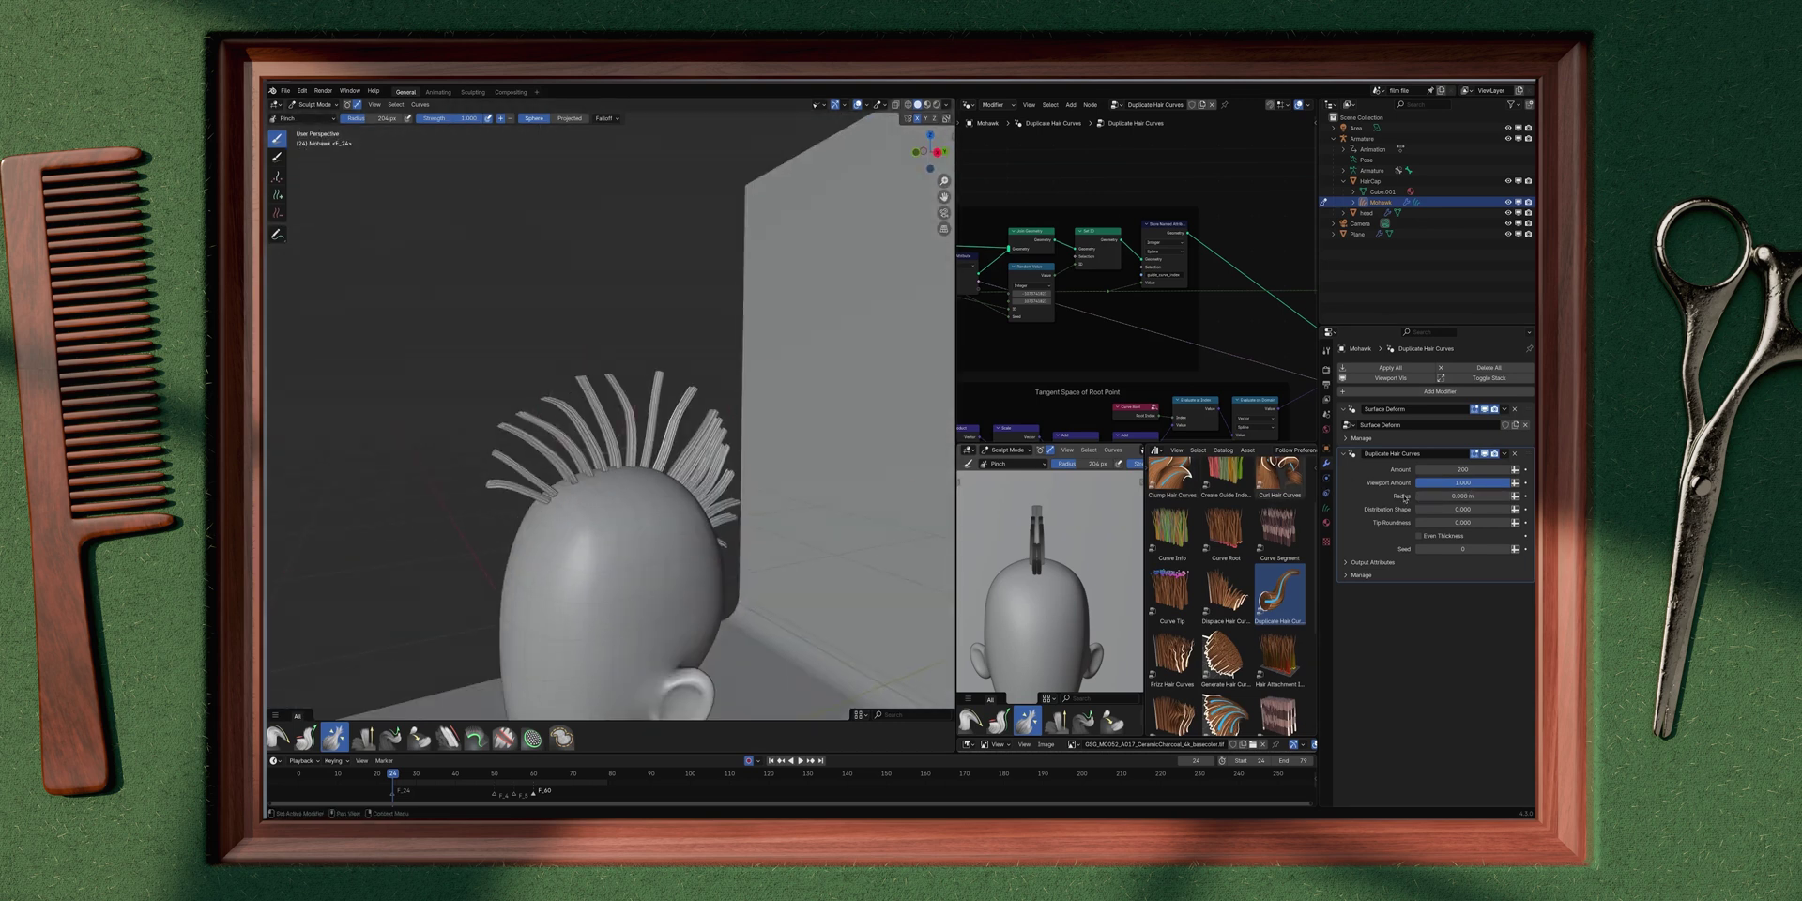
{"action": "left_click_drag", "start_coordinate": [1462, 499], "coordinate": [1519, 499]}
{"action": "middle_click_drag", "start_coordinate": [795, 428], "coordinate": [685, 450]}
Step: Raise the Duplicate Hair Curves tip roundness to about 0.9
{"action": "left_click_drag", "start_coordinate": [1436, 523], "coordinate": [1514, 522]}
{"action": "middle_click_drag", "start_coordinate": [733, 451], "coordinate": [676, 441]}
{"action": "left_click_drag", "start_coordinate": [1485, 526], "coordinate": [1493, 526]}
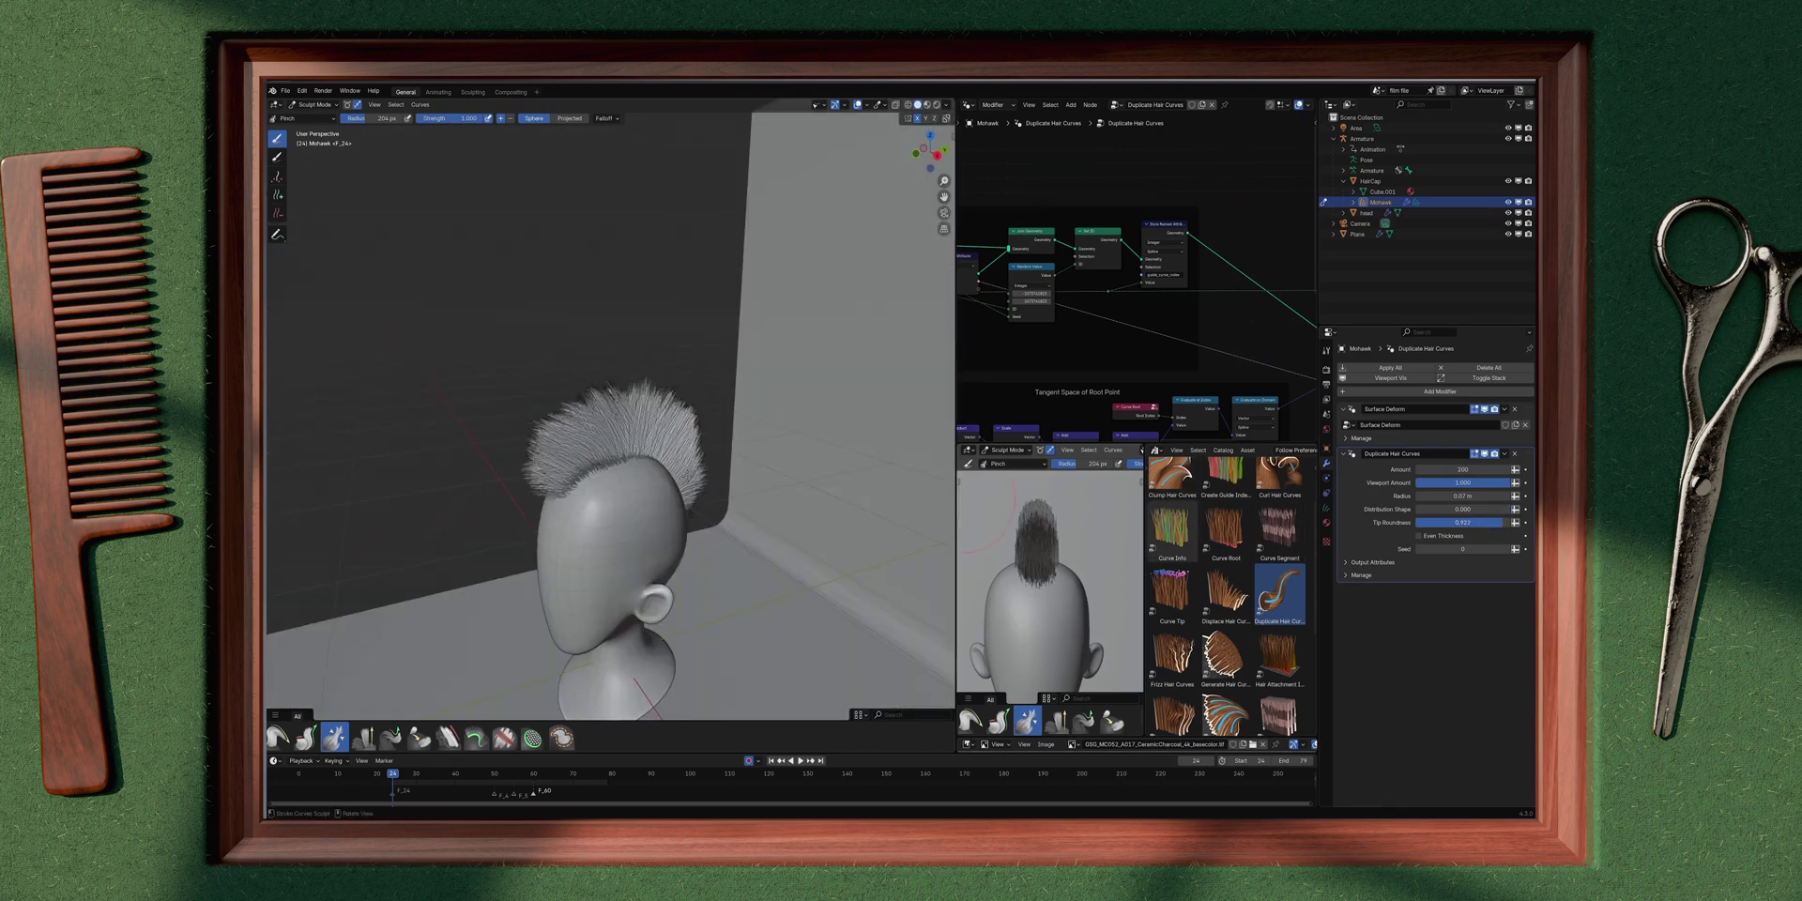
{"action": "mouse_move", "coordinate": [699, 449]}
{"action": "middle_mouse_down"}
{"action": "mouse_move", "coordinate": [630, 446]}
{"action": "mouse_move", "coordinate": [668, 451]}
{"action": "middle_mouse_up"}
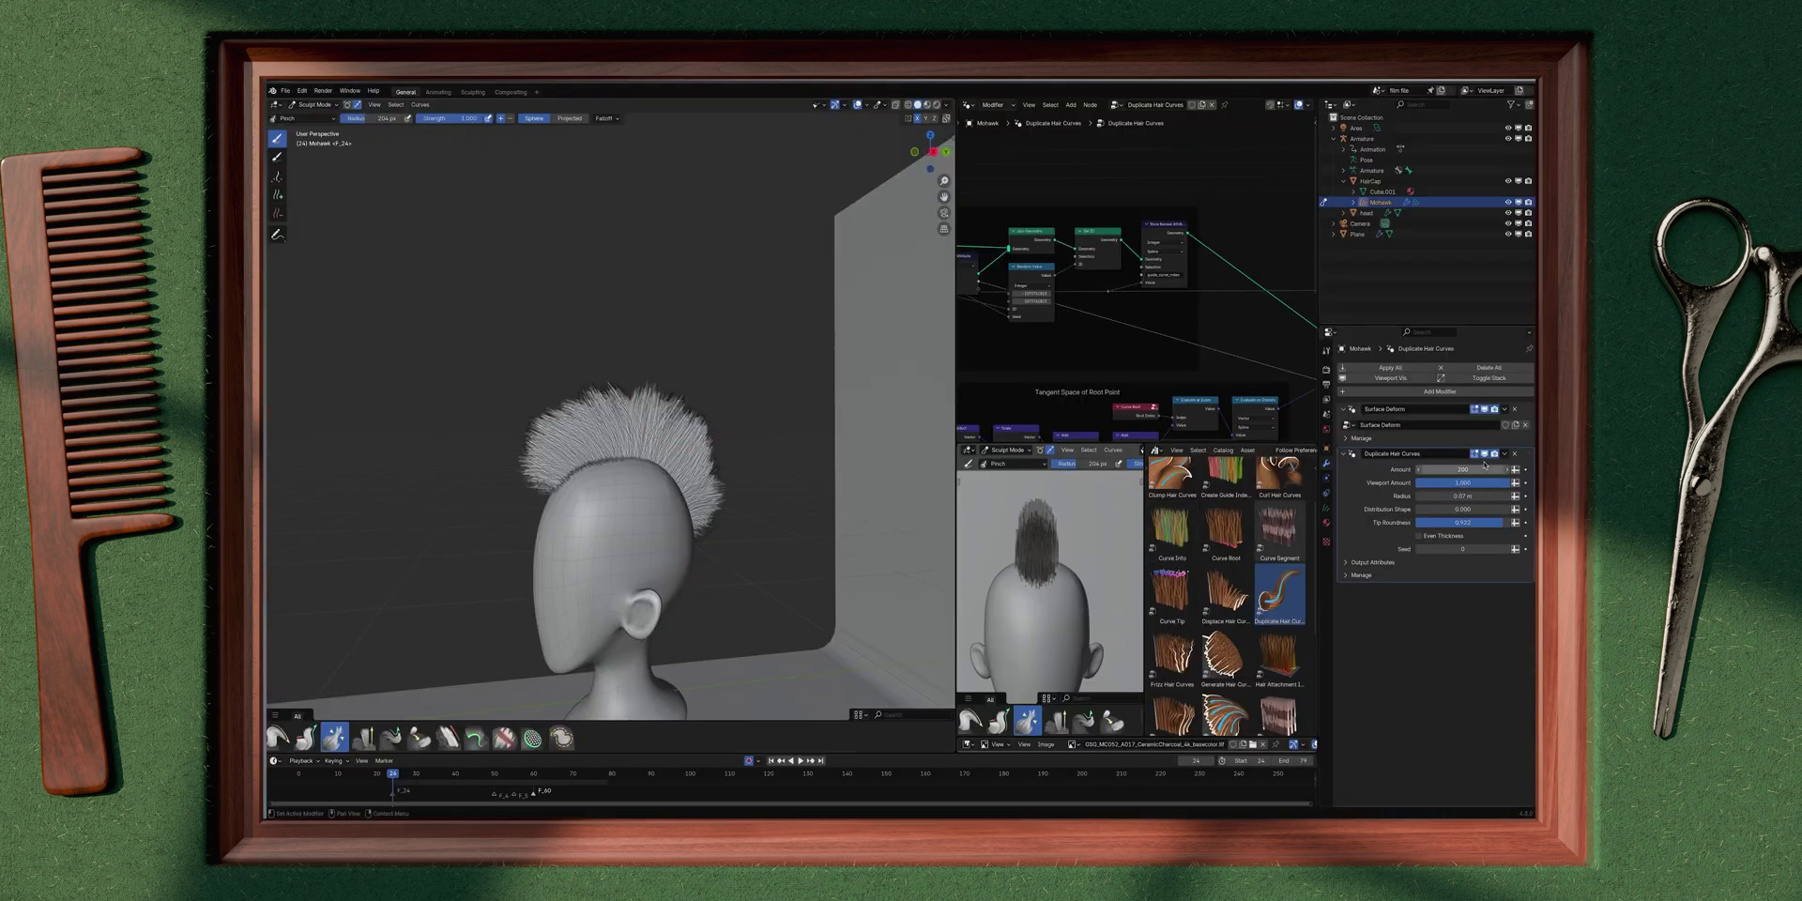
Step: Hide the Duplicate Hair Curves modifier in the viewport and apply the Interpolate Hair Curves asset to the mohawk hairs
{"action": "left_click", "coordinate": [1485, 454]}
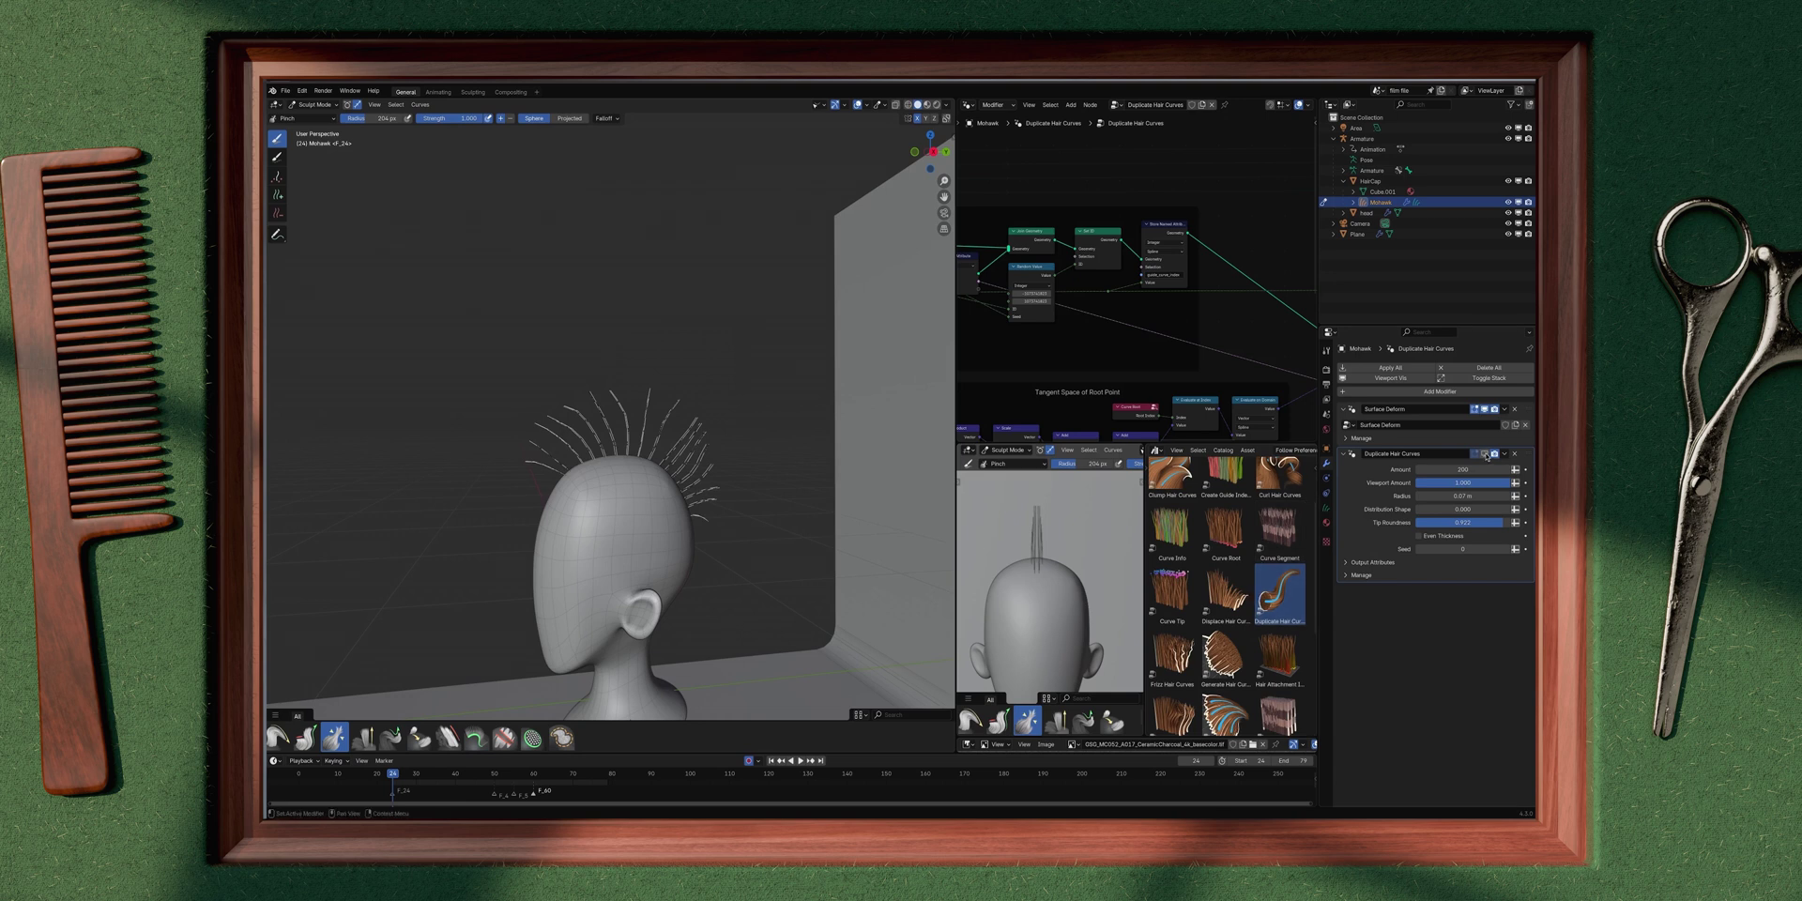
{"action": "scroll", "coordinate": [1237, 650], "scroll_direction": "down", "scroll_amount": 3}
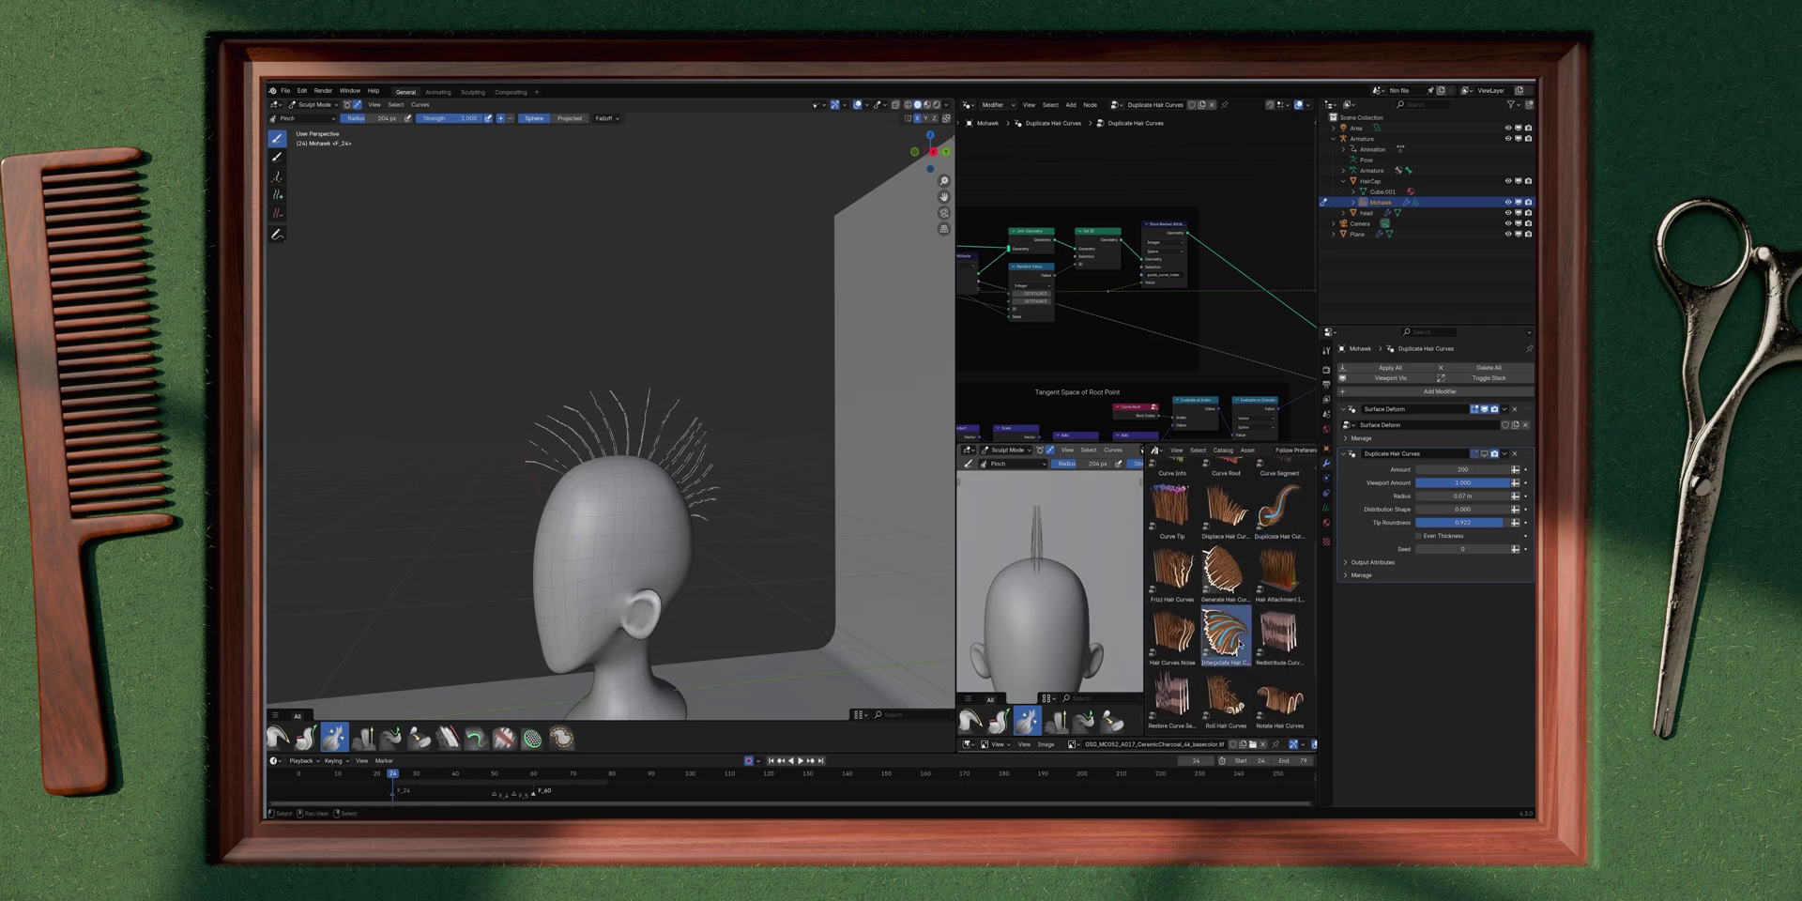
{"action": "left_click_drag", "start_coordinate": [1241, 642], "coordinate": [641, 432]}
{"action": "middle_click_drag", "start_coordinate": [642, 434], "coordinate": [706, 486]}
{"action": "scroll", "coordinate": [706, 485], "scroll_direction": "up", "scroll_amount": 2}
{"action": "middle_click_drag", "start_coordinate": [557, 443], "coordinate": [648, 470]}
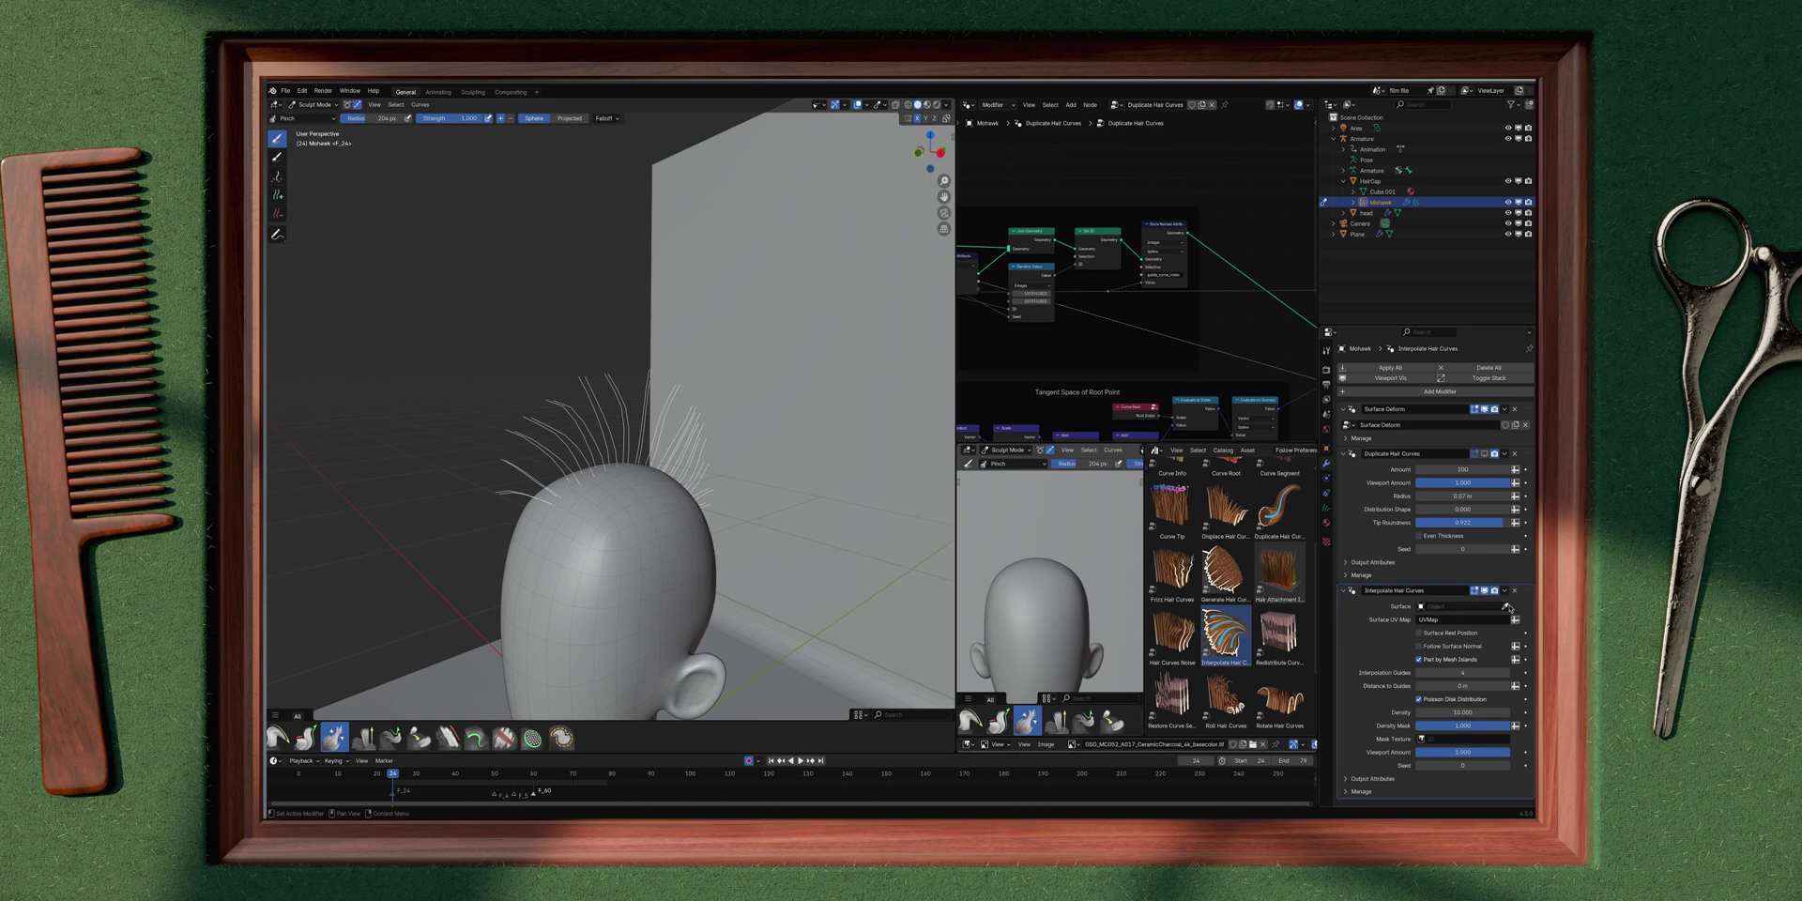
Step: Set HairCap as the surface of the Interpolate Hair Curves modifier
{"action": "left_click", "coordinate": [1480, 606]}
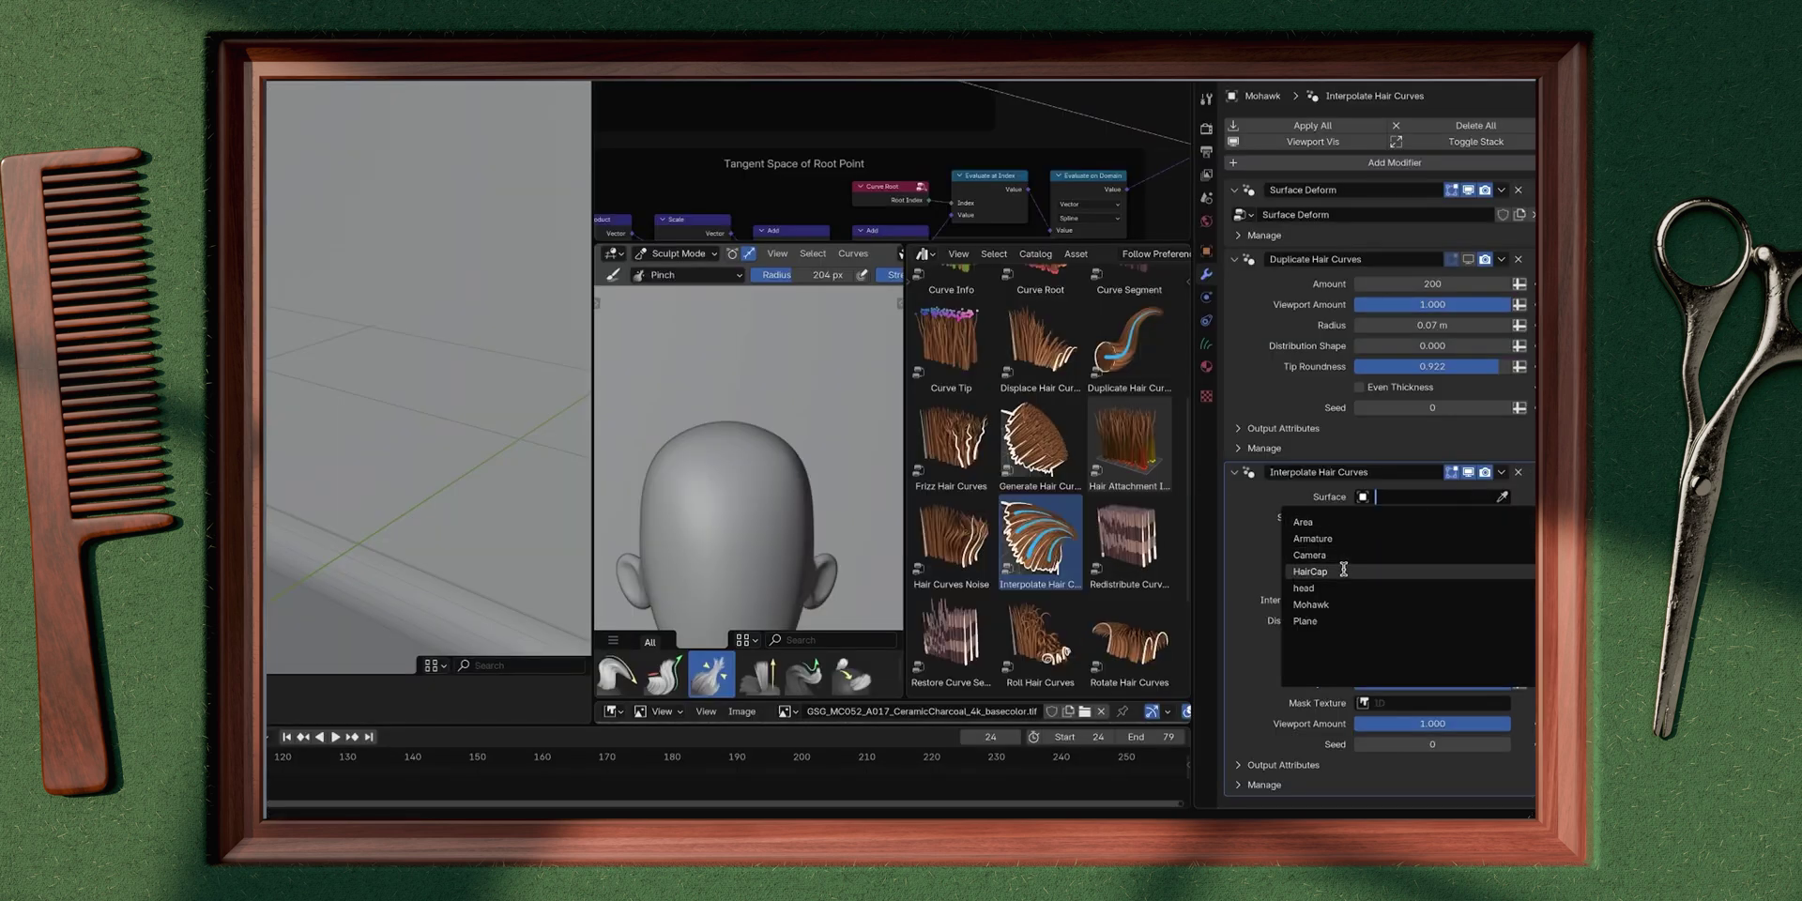
{"action": "left_click", "coordinate": [1310, 572]}
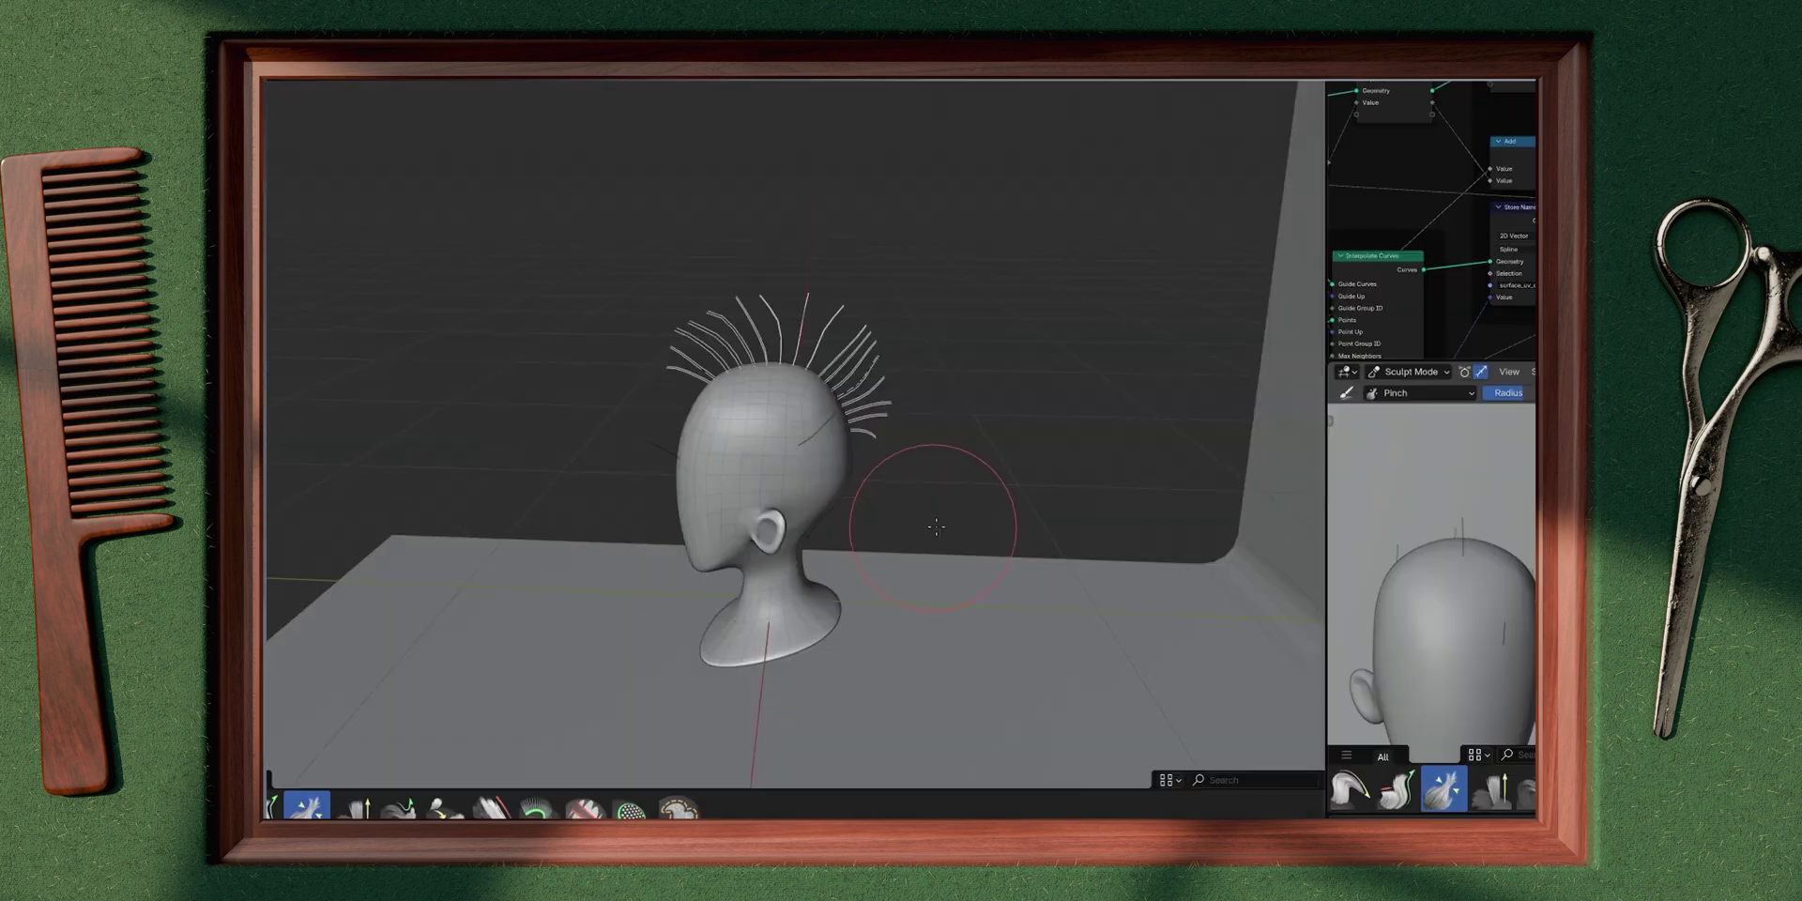
{"action": "mouse_move", "coordinate": [1032, 469]}
{"action": "middle_mouse_down"}
{"action": "mouse_move", "coordinate": [1123, 419]}
{"action": "mouse_move", "coordinate": [926, 492]}
{"action": "mouse_move", "coordinate": [728, 521]}
{"action": "mouse_move", "coordinate": [1022, 480]}
{"action": "mouse_move", "coordinate": [1005, 471]}
{"action": "middle_mouse_up"}
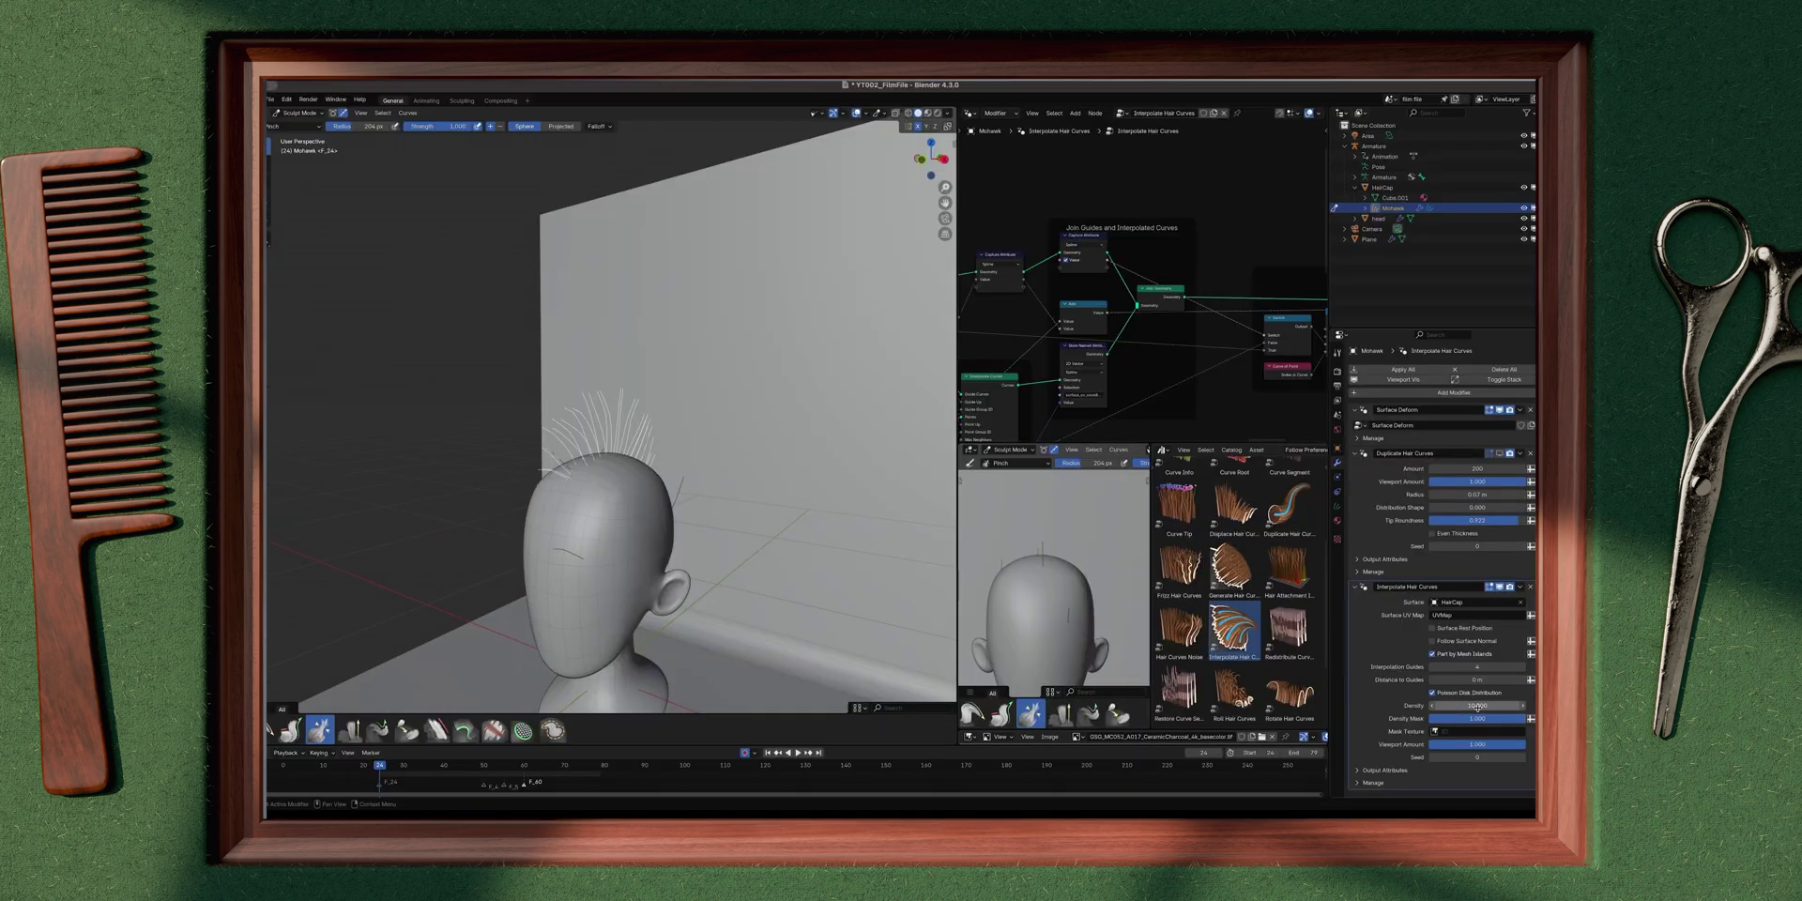
Step: Greatly raise the Interpolate Hair Curves density to fill the cap with hair, and inspect the growth around the head
{"action": "left_click", "coordinate": [1479, 706]}
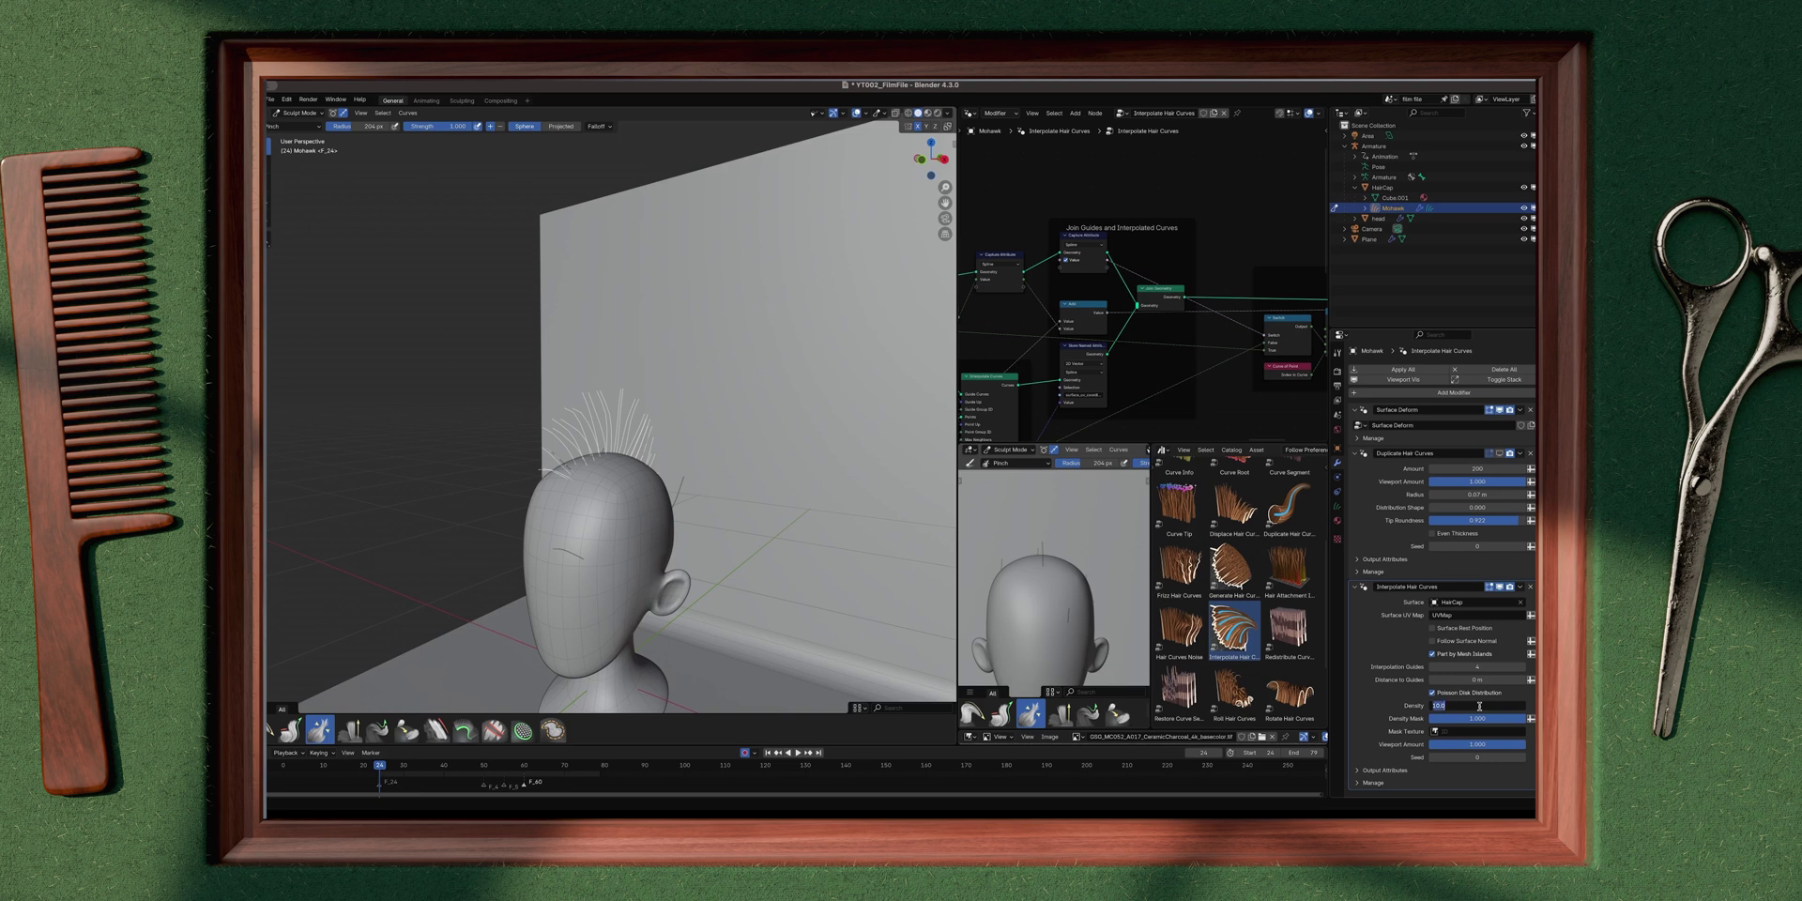
{"action": "type", "text": "1500"}
{"action": "key", "text": "Return"}
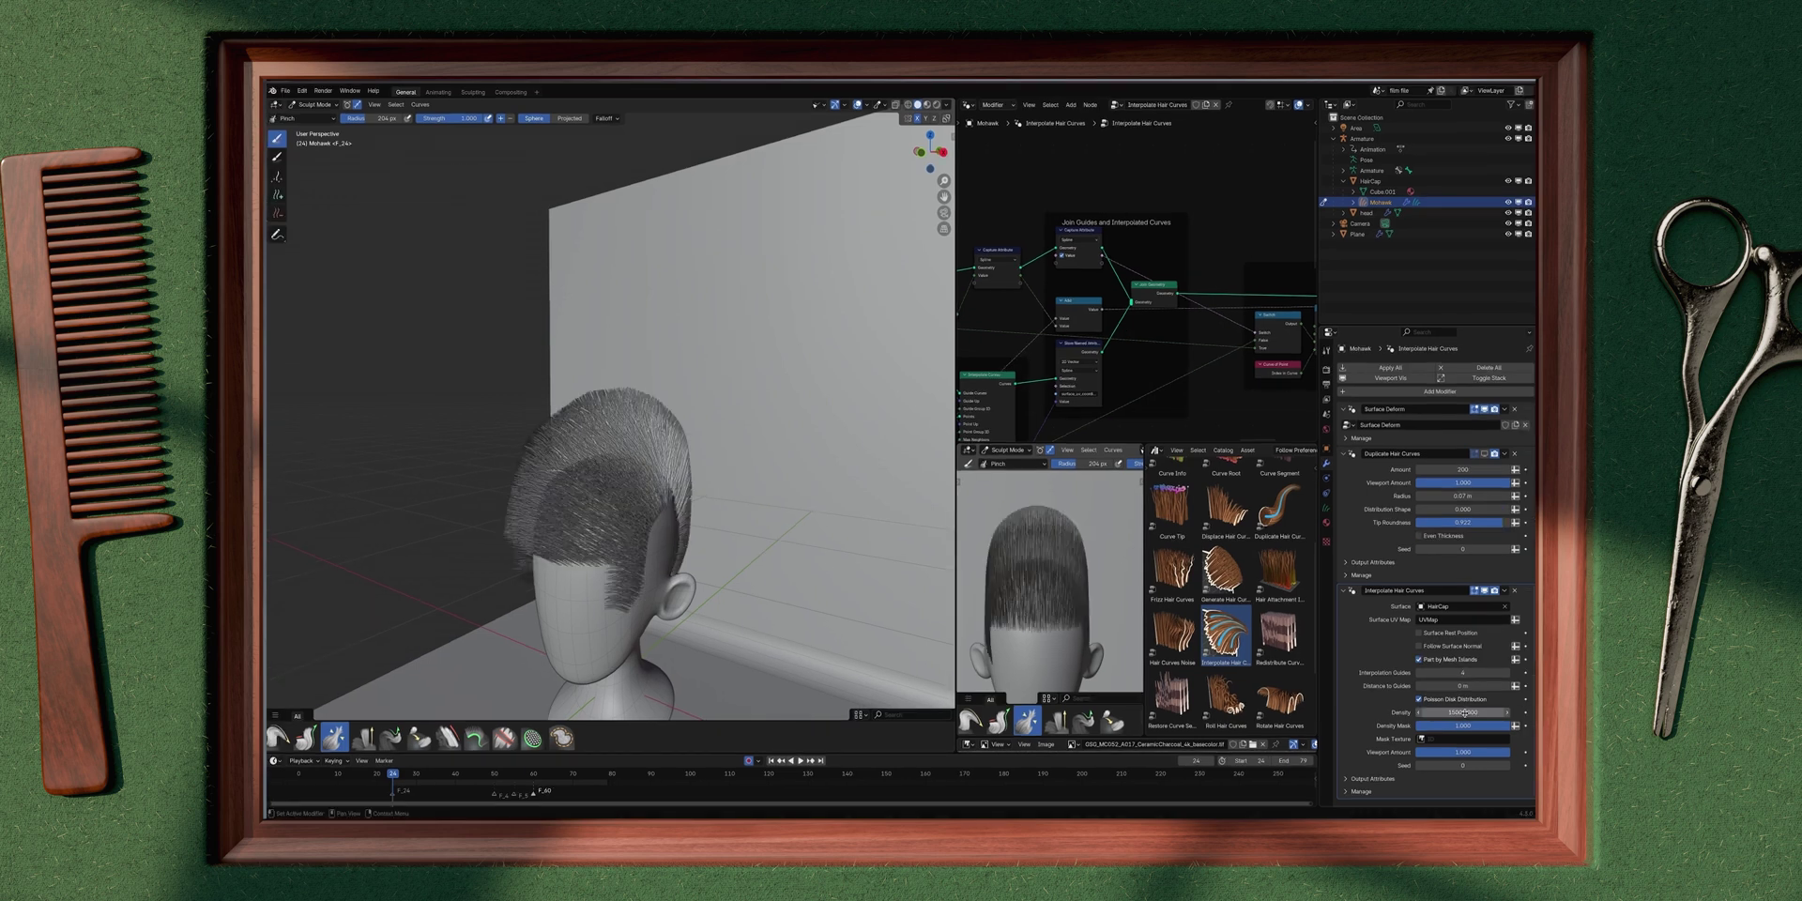
{"action": "mouse_move", "coordinate": [779, 553]}
{"action": "middle_mouse_down"}
{"action": "mouse_move", "coordinate": [563, 545]}
{"action": "mouse_move", "coordinate": [835, 540]}
{"action": "mouse_move", "coordinate": [626, 504]}
{"action": "mouse_move", "coordinate": [739, 512]}
{"action": "mouse_move", "coordinate": [568, 465]}
{"action": "middle_mouse_up"}
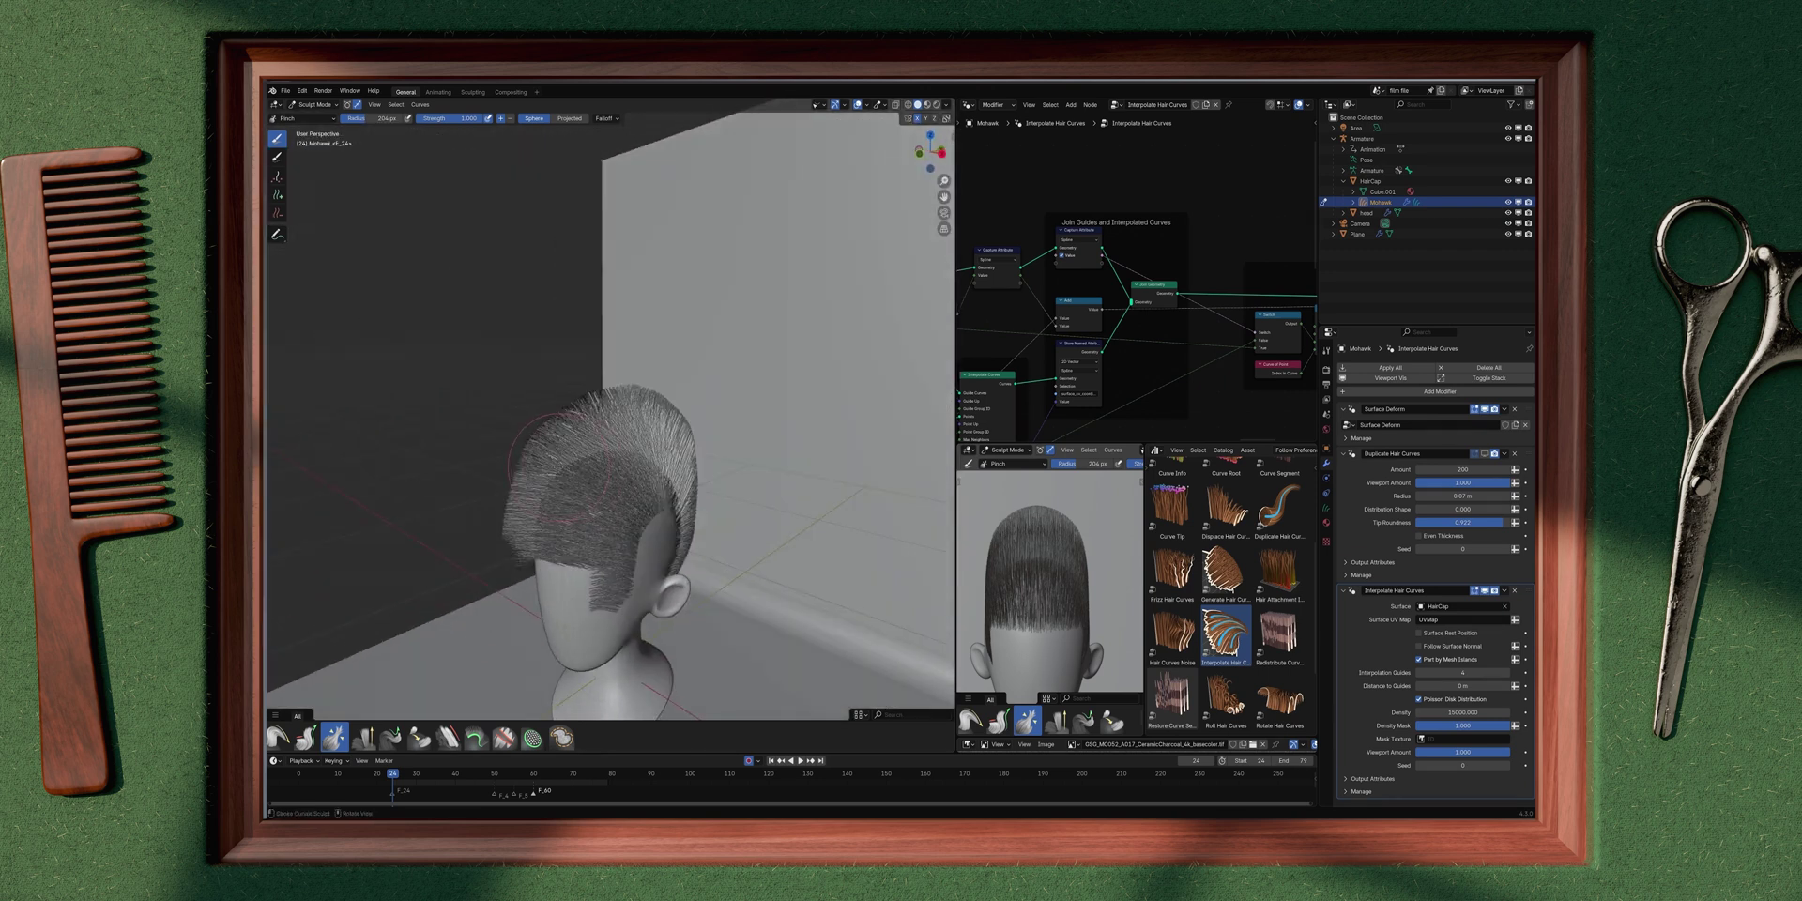
{"action": "middle_click_drag", "start_coordinate": [619, 535], "coordinate": [580, 541]}
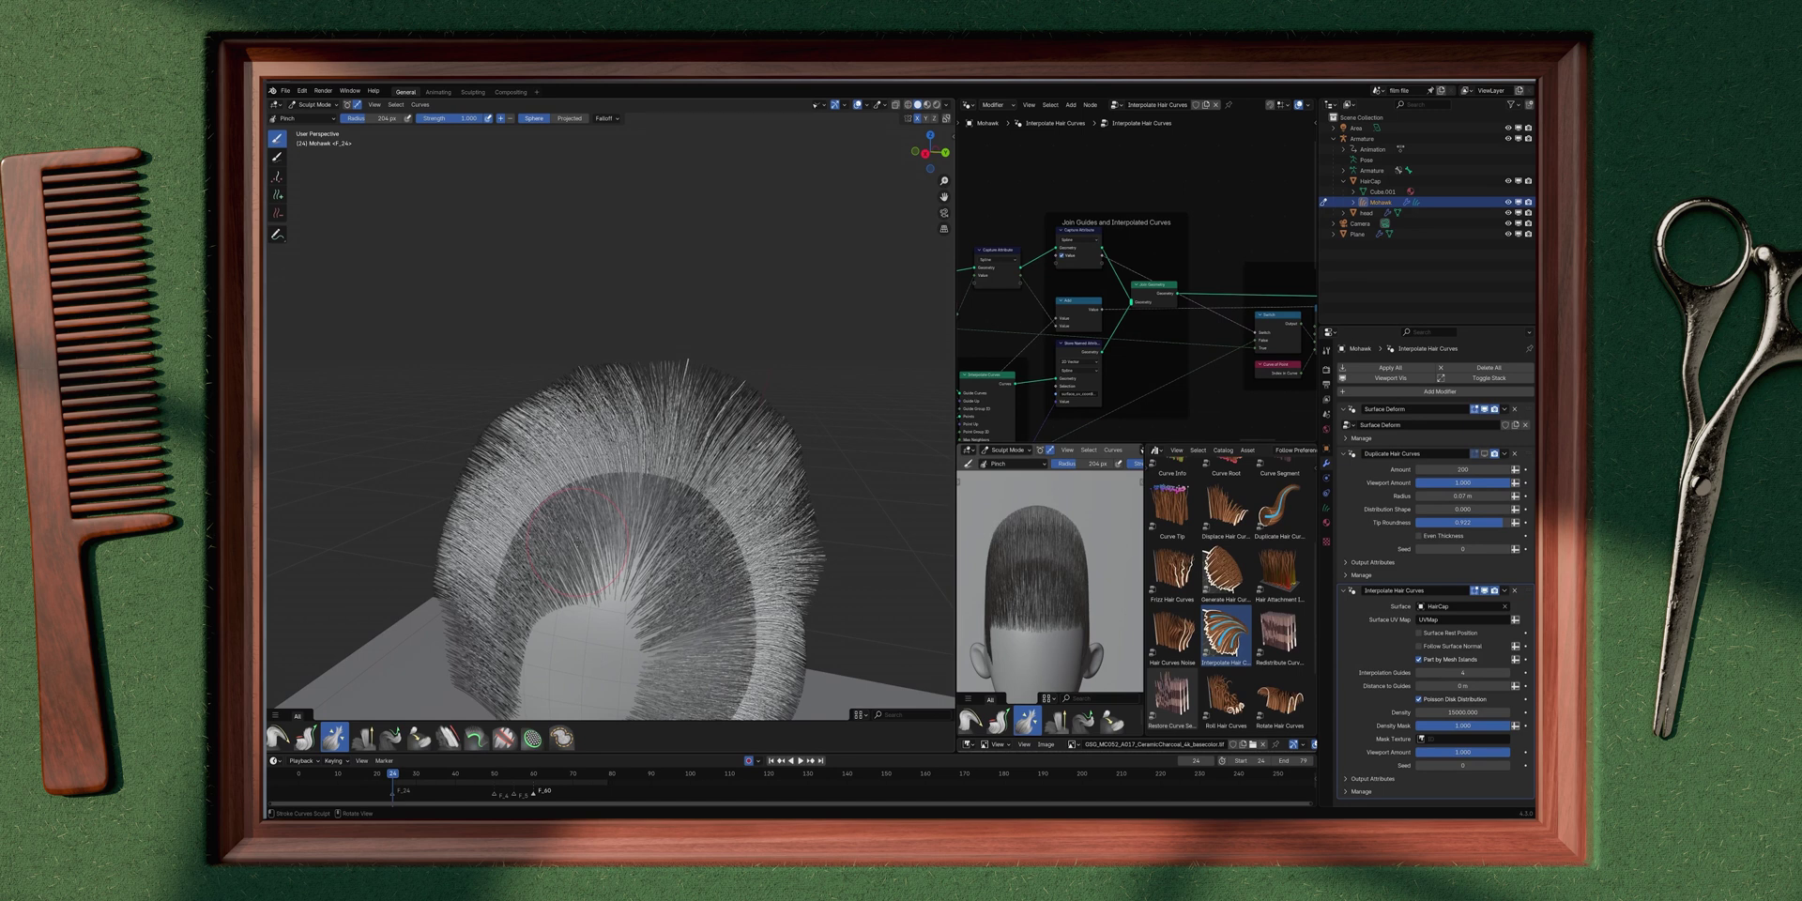
{"action": "middle_click_drag", "start_coordinate": [573, 544], "coordinate": [623, 551]}
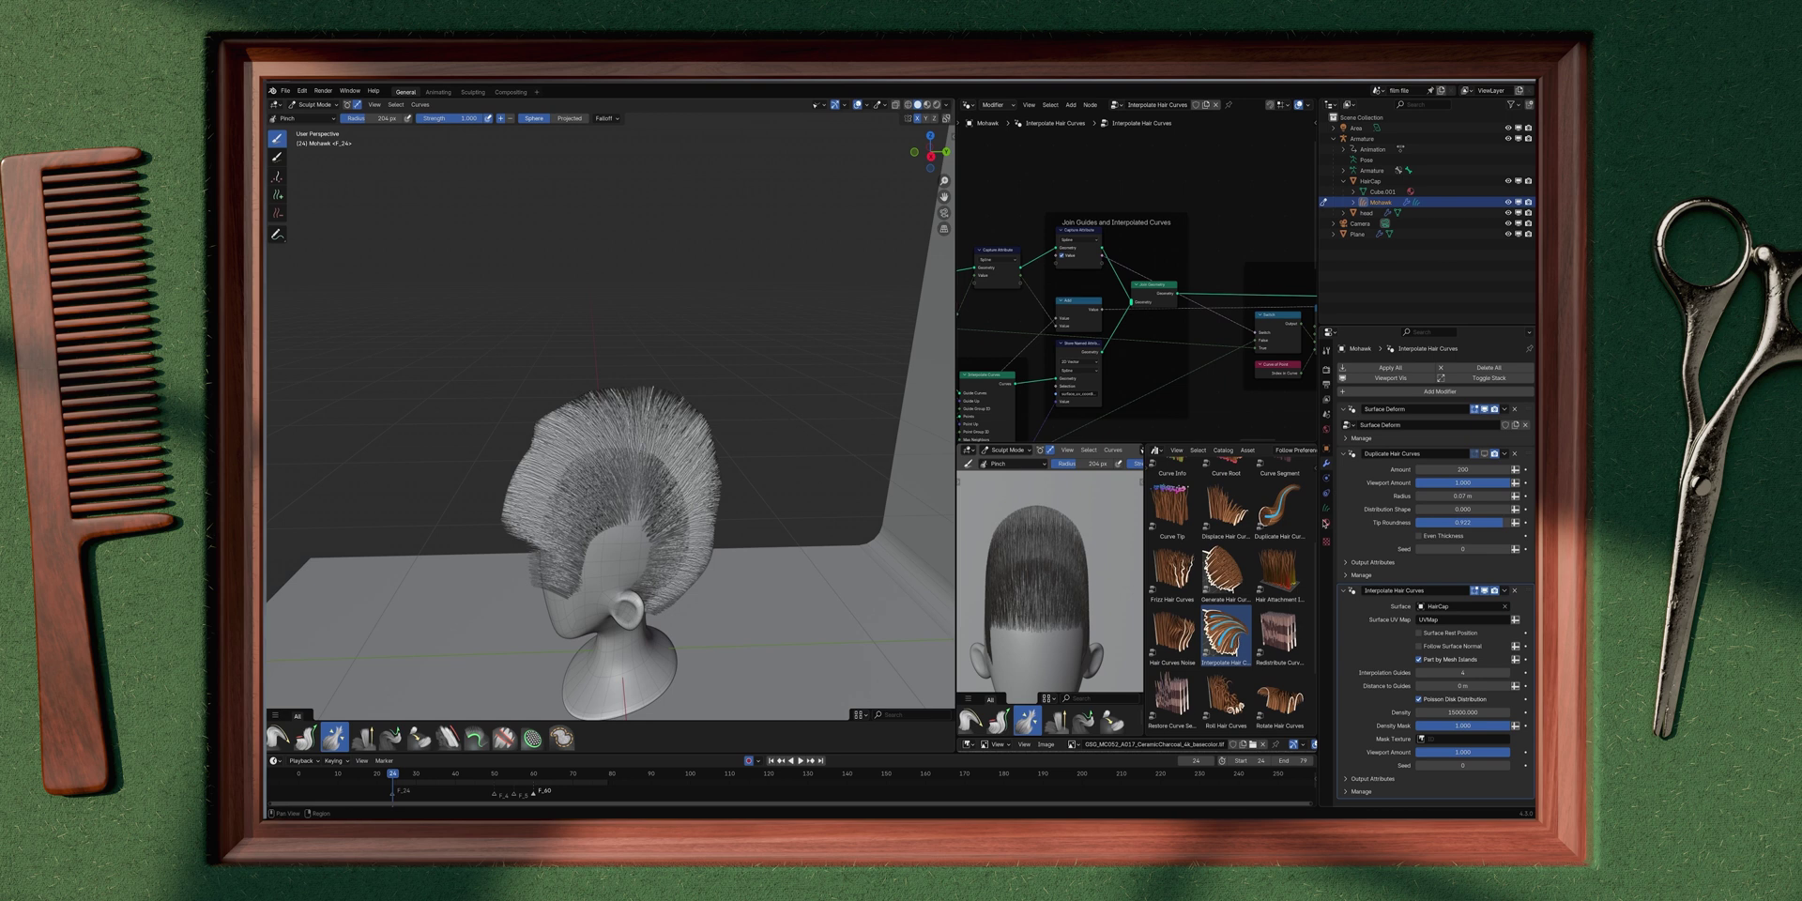
{"action": "middle_click_drag", "start_coordinate": [695, 376], "coordinate": [760, 377]}
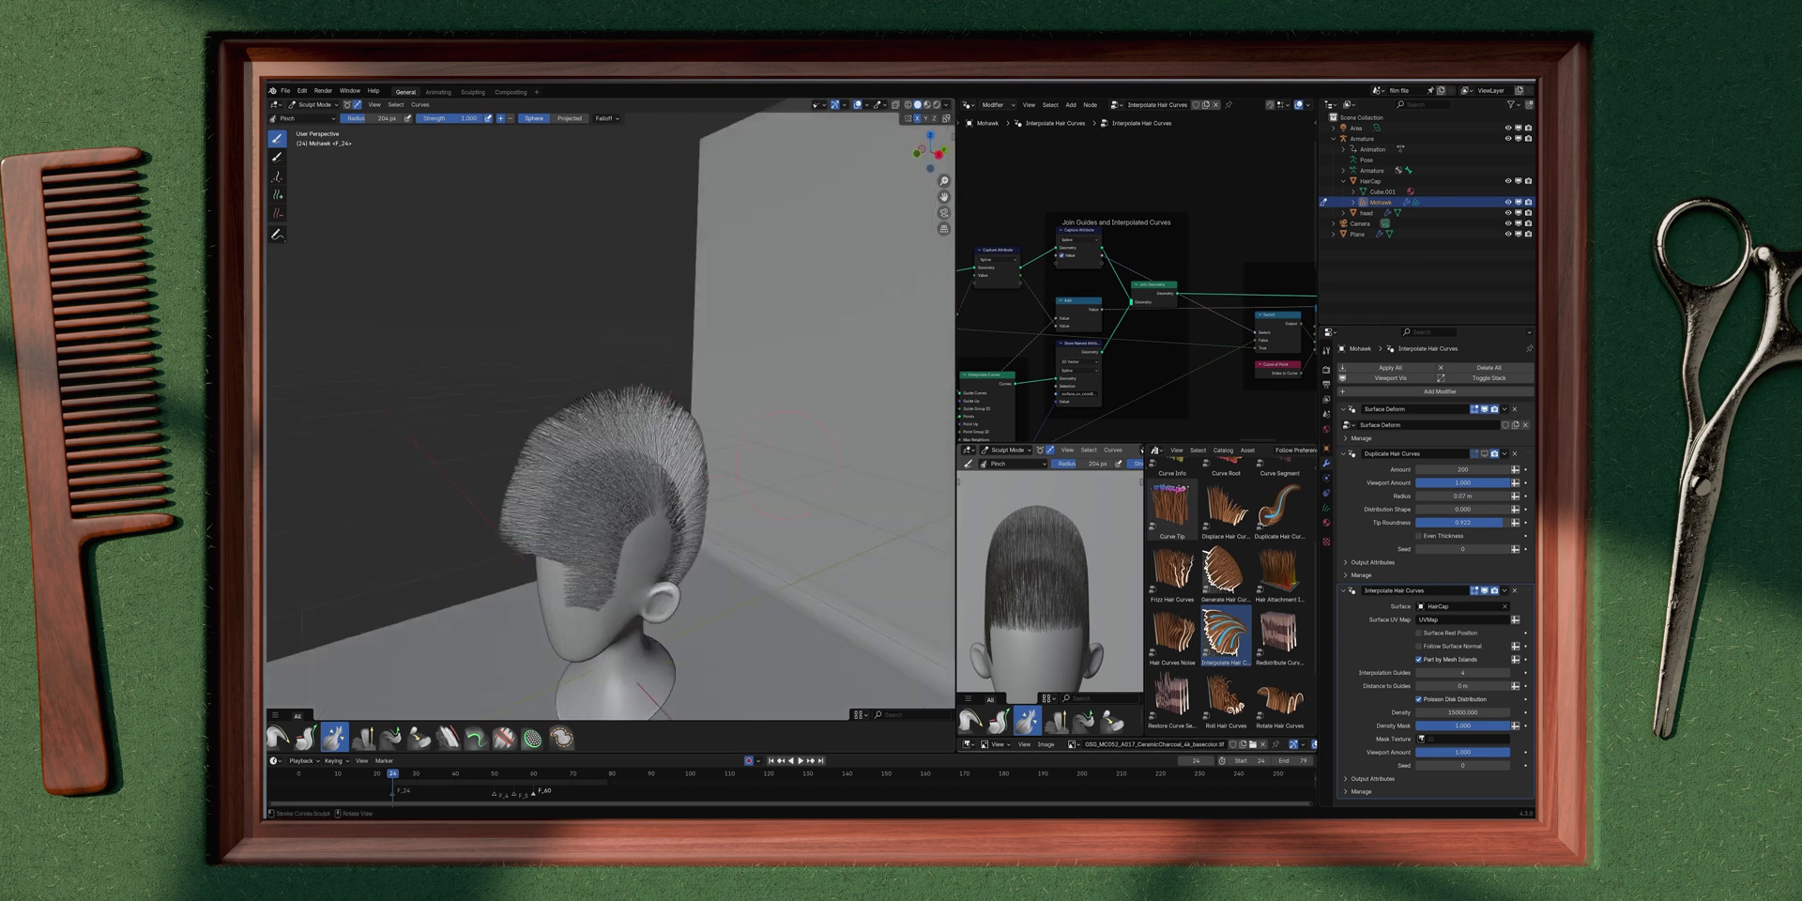
Step: Return to Object Mode, select the hair cap, and add a vertex group named MOHAWK to it
{"action": "left_click", "coordinate": [308, 107]}
{"action": "left_click", "coordinate": [312, 118]}
{"action": "middle_click_drag", "start_coordinate": [469, 375], "coordinate": [483, 299], "text": "shift"}
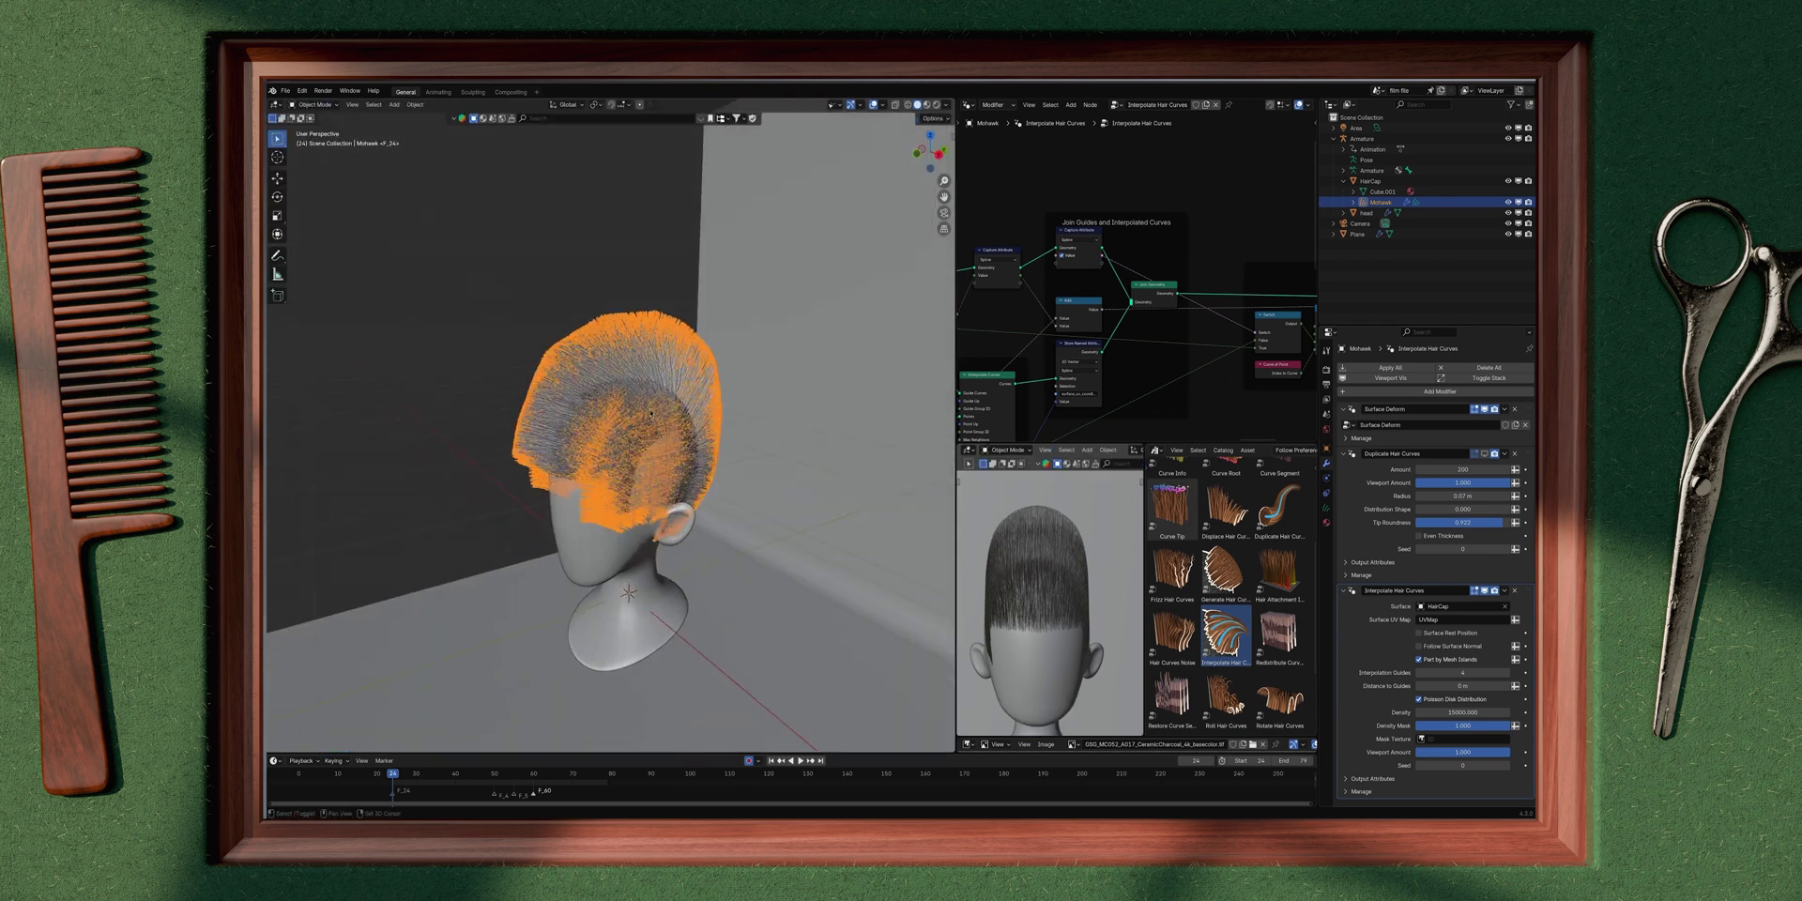
{"action": "left_click", "coordinate": [1370, 181]}
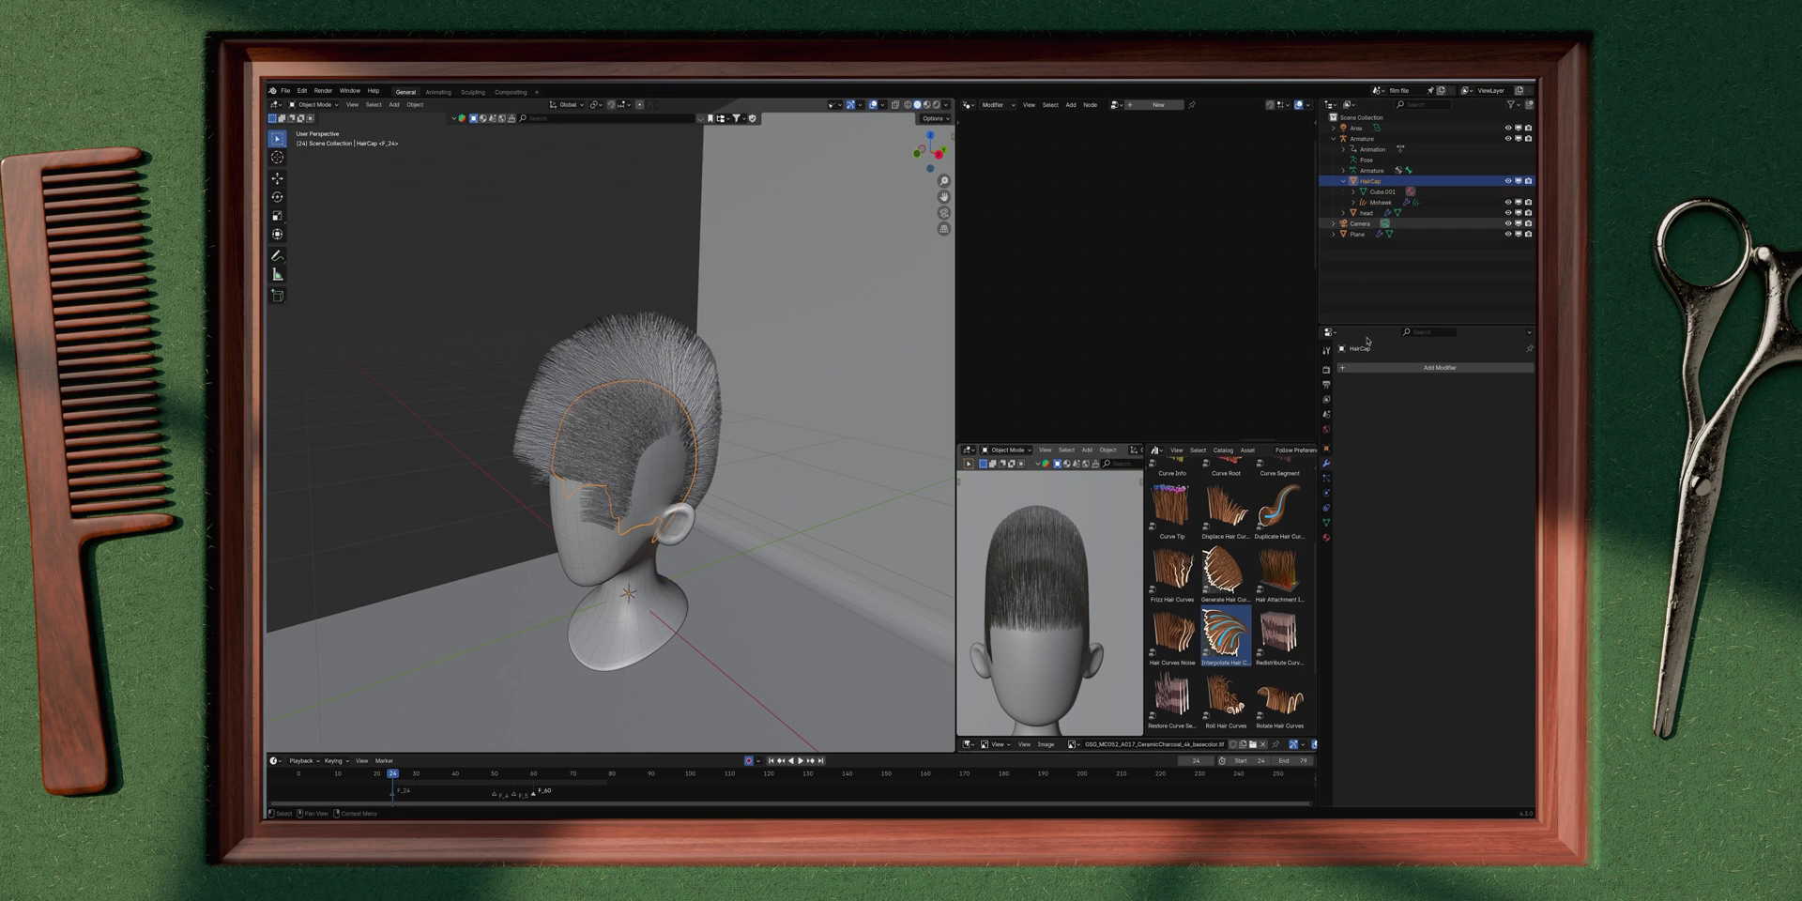
{"action": "left_click", "coordinate": [1326, 522]}
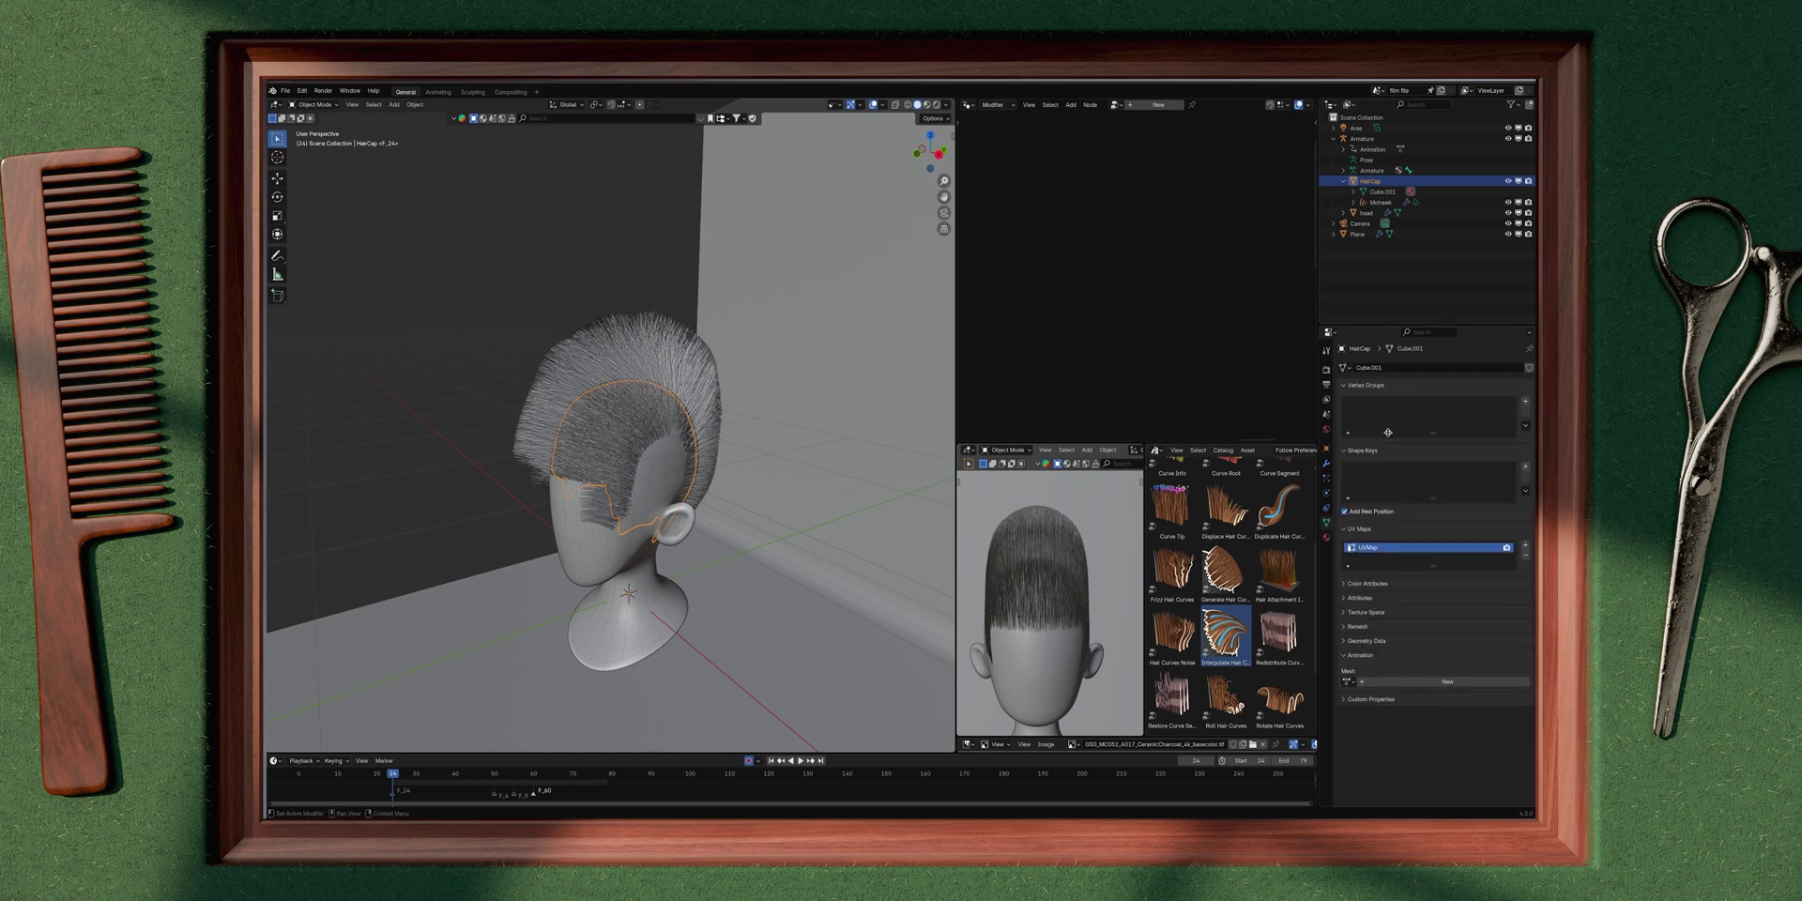
{"action": "left_click", "coordinate": [1524, 401]}
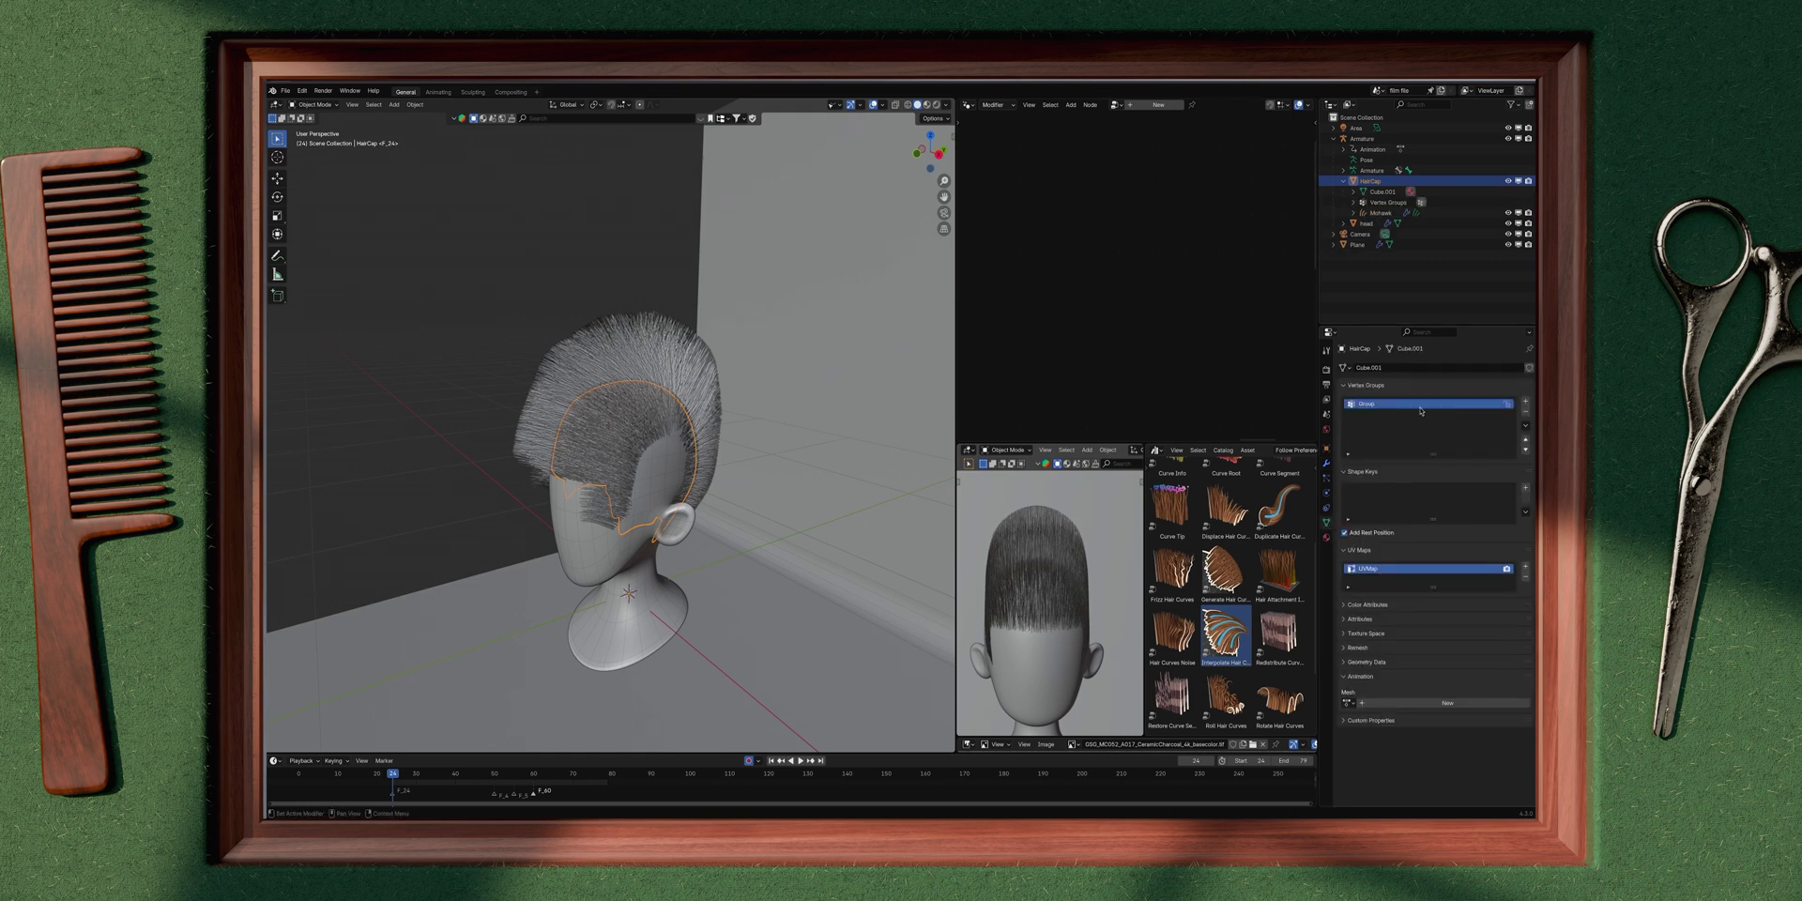
{"action": "double_click", "coordinate": [1373, 405]}
{"action": "type", "text": "MOHAWK"}
{"action": "key", "text": "Return"}
Step: Put the hair cap into Weight Paint mode with wireframe shading and resize the brush
{"action": "scroll", "coordinate": [787, 430], "scroll_direction": "up", "scroll_amount": 2}
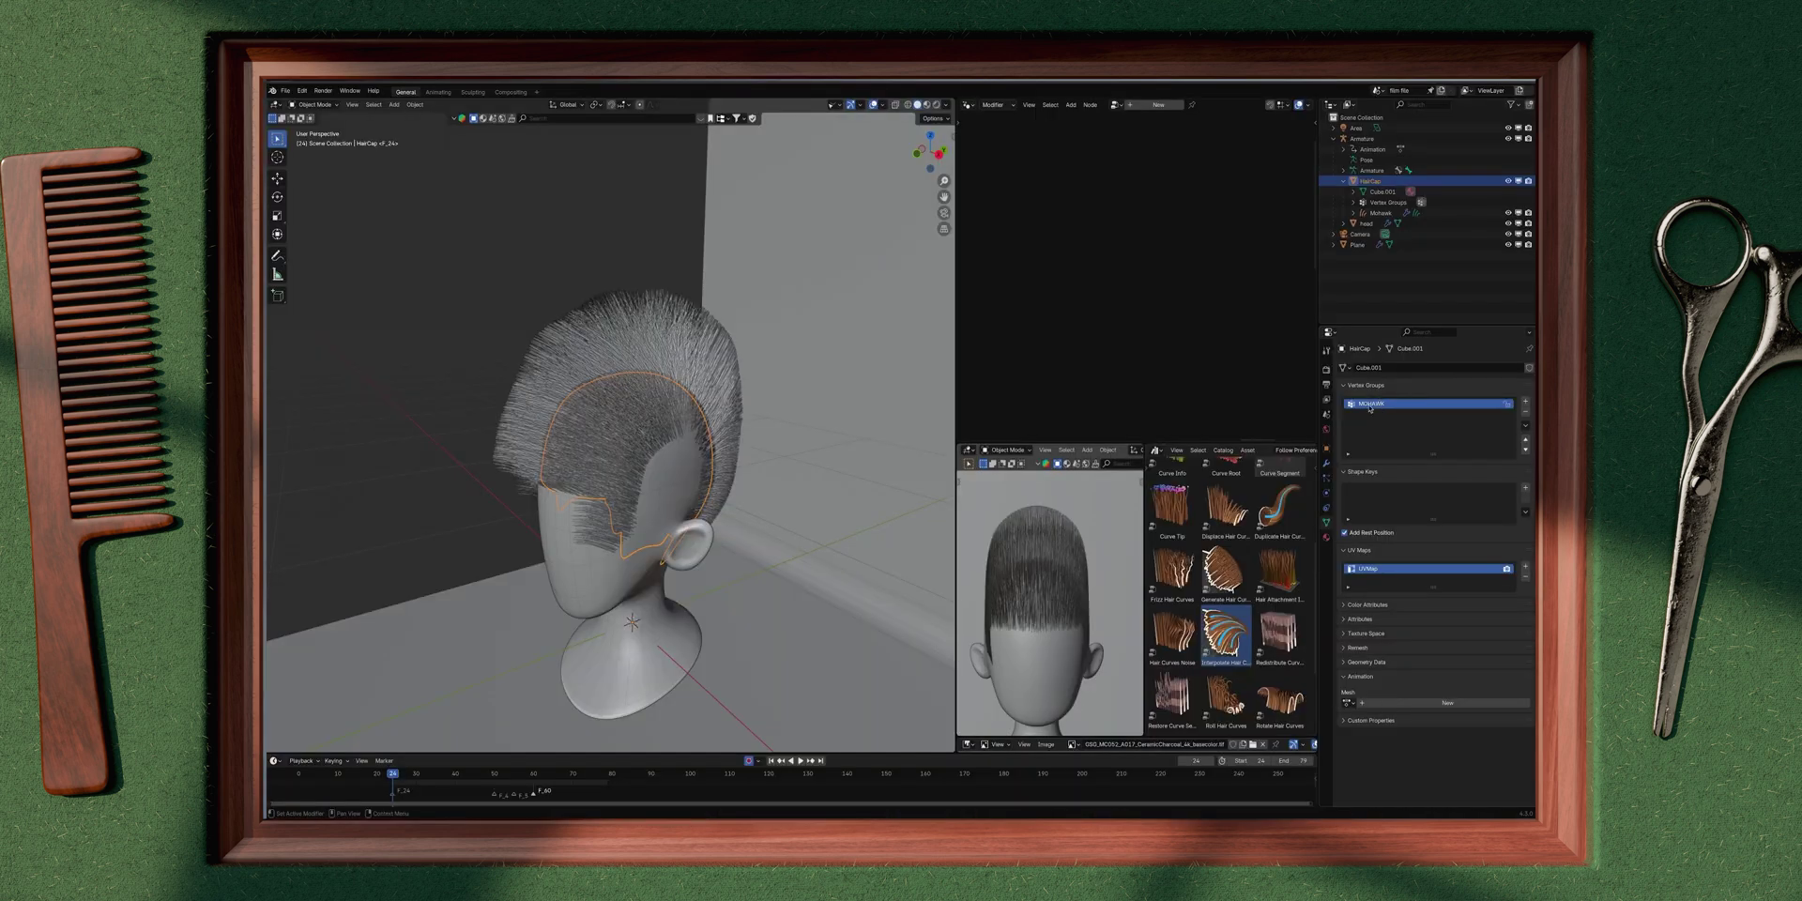
{"action": "middle_click_drag", "start_coordinate": [690, 451], "coordinate": [716, 445]}
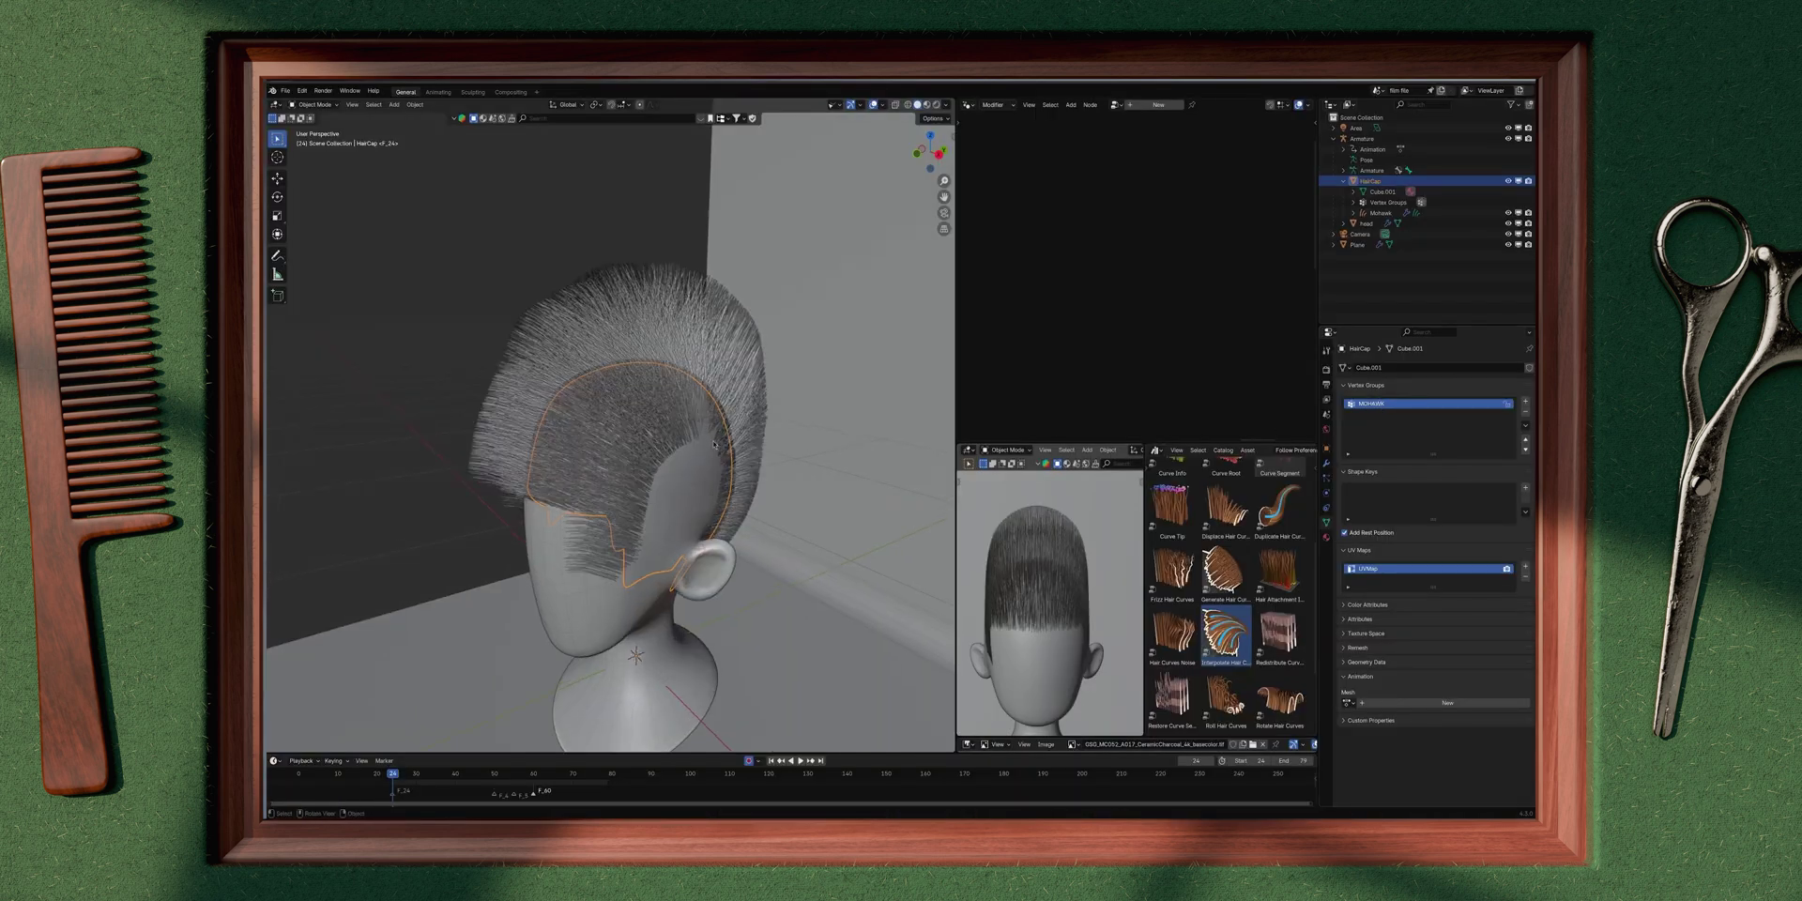
{"action": "left_click", "coordinate": [312, 104]}
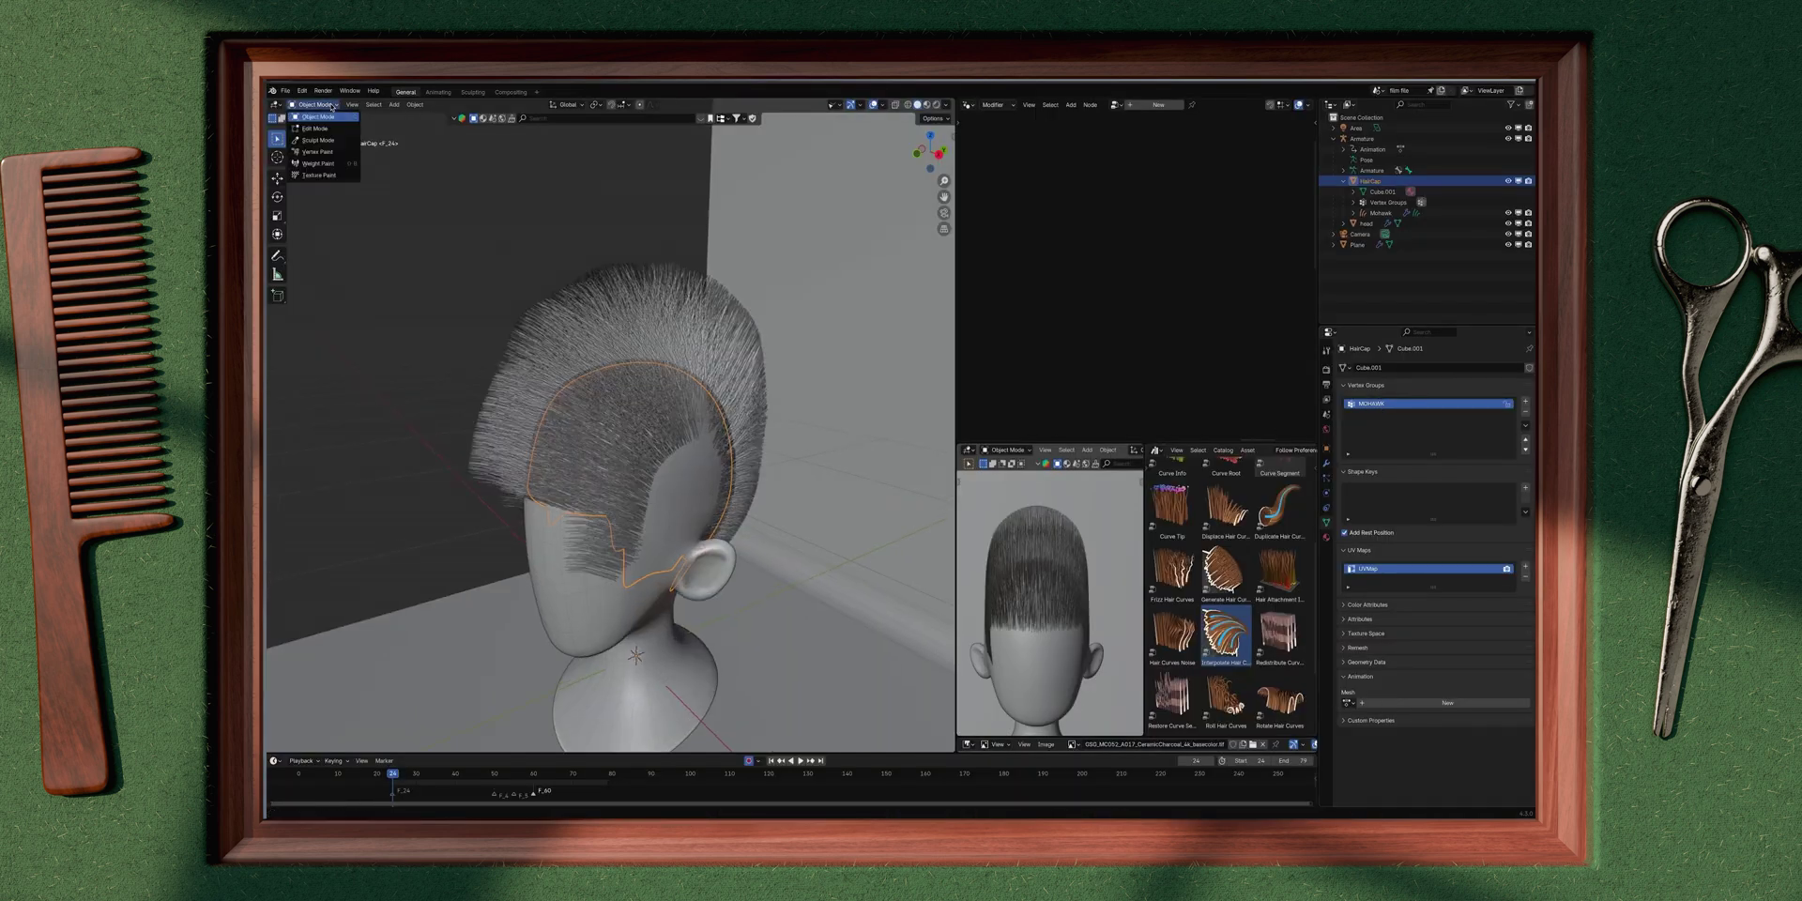
{"action": "left_click", "coordinate": [330, 165]}
{"action": "key", "text": "z"}
{"action": "mouse_move", "coordinate": [642, 373]}
{"action": "middle_mouse_down"}
{"action": "mouse_move", "coordinate": [702, 395]}
{"action": "mouse_move", "coordinate": [642, 396]}
{"action": "middle_mouse_up"}
{"action": "left_click", "coordinate": [634, 396]}
{"action": "key", "text": "f"}
{"action": "left_click", "coordinate": [574, 413]}
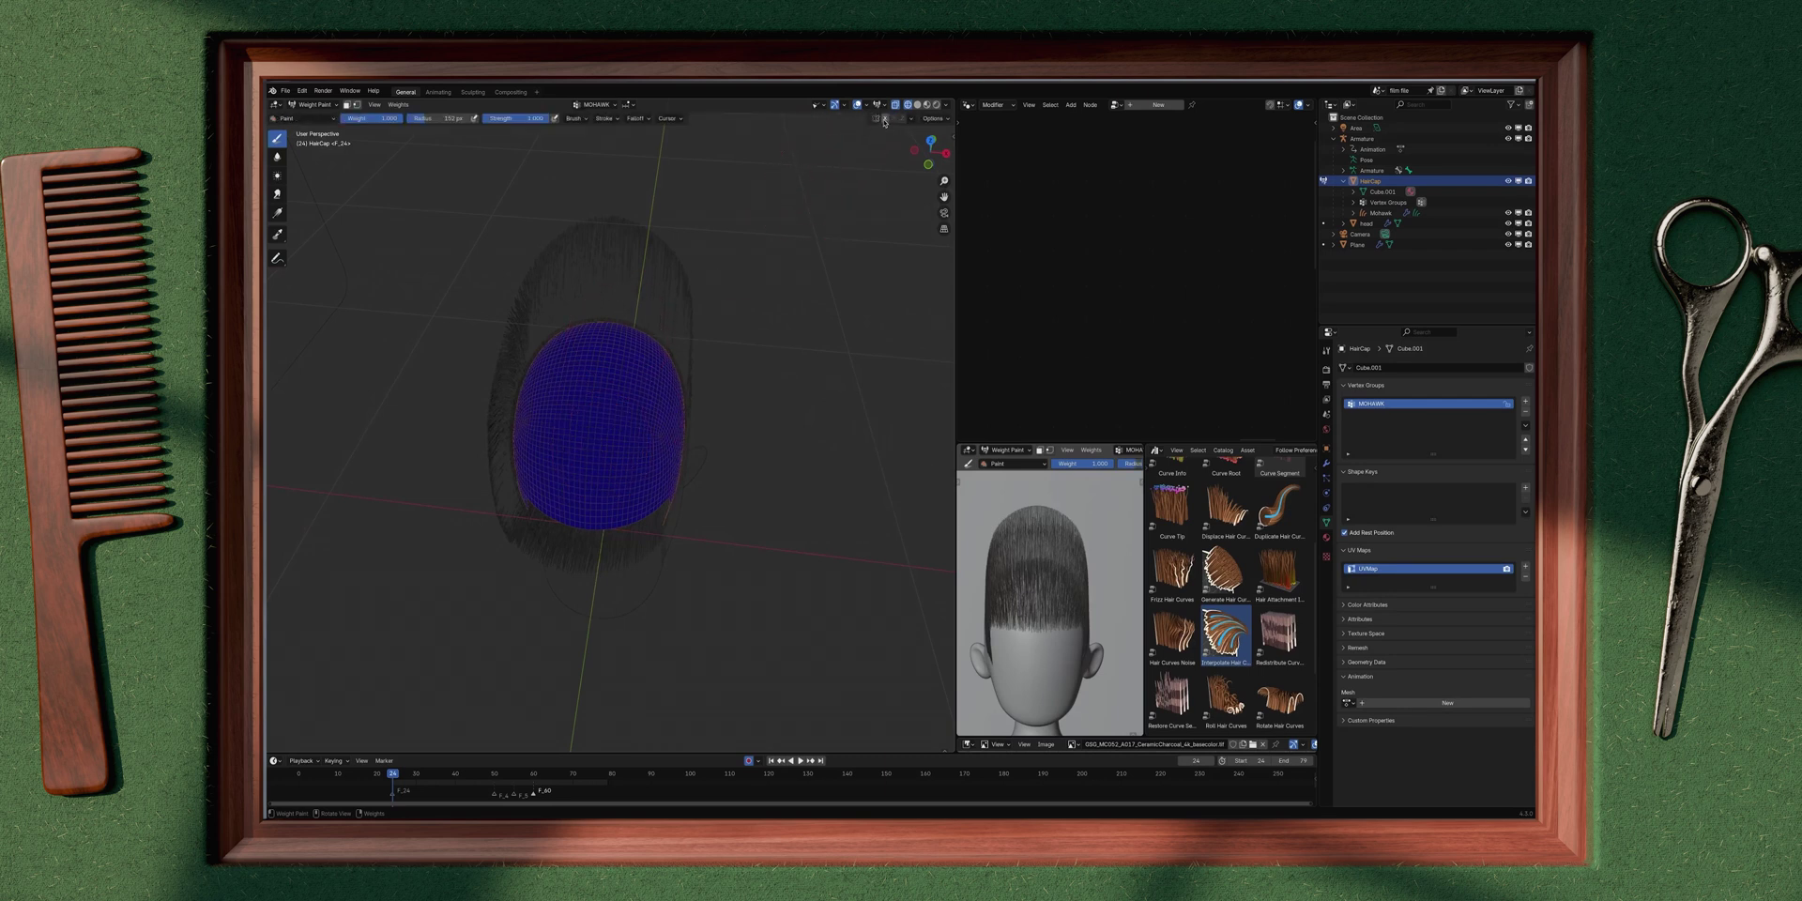
Step: Paint full weight in a strip along the centre of the hair cap for the MOHAWK group
{"action": "middle_click_drag", "start_coordinate": [684, 344], "coordinate": [586, 400]}
{"action": "left_click_drag", "start_coordinate": [586, 400], "coordinate": [600, 399]}
{"action": "middle_click_drag", "start_coordinate": [690, 399], "coordinate": [582, 394]}
{"action": "mouse_move", "coordinate": [587, 387]}
{"action": "left_mouse_down"}
{"action": "mouse_move", "coordinate": [591, 406]}
{"action": "mouse_move", "coordinate": [631, 378]}
{"action": "left_mouse_up"}
{"action": "middle_click_drag", "start_coordinate": [631, 379], "coordinate": [657, 408]}
{"action": "left_click_drag", "start_coordinate": [610, 404], "coordinate": [671, 399]}
{"action": "middle_click_drag", "start_coordinate": [672, 399], "coordinate": [582, 423]}
{"action": "left_click_drag", "start_coordinate": [648, 431], "coordinate": [648, 526]}
{"action": "middle_click_drag", "start_coordinate": [648, 526], "coordinate": [643, 413]}
Step: Adjust the brush size, extend the full-weight centre strip to the cap's edges, and check it from several angles
{"action": "key", "text": "f"}
{"action": "left_click", "coordinate": [639, 395]}
{"action": "left_click_drag", "start_coordinate": [630, 376], "coordinate": [630, 526]}
{"action": "middle_click_drag", "start_coordinate": [630, 525], "coordinate": [671, 582]}
{"action": "left_click_drag", "start_coordinate": [622, 408], "coordinate": [631, 442]}
{"action": "mouse_move", "coordinate": [631, 441]}
{"action": "middle_mouse_down"}
{"action": "mouse_move", "coordinate": [667, 398]}
{"action": "mouse_move", "coordinate": [601, 422]}
{"action": "mouse_move", "coordinate": [620, 441]}
{"action": "mouse_move", "coordinate": [588, 416]}
{"action": "mouse_move", "coordinate": [647, 434]}
{"action": "mouse_move", "coordinate": [637, 504]}
{"action": "mouse_move", "coordinate": [636, 455]}
{"action": "middle_mouse_up"}
{"action": "key", "text": "f"}
{"action": "left_click", "coordinate": [615, 450]}
{"action": "key", "text": "f"}
{"action": "left_click", "coordinate": [704, 487]}
{"action": "middle_click_drag", "start_coordinate": [685, 507], "coordinate": [620, 507]}
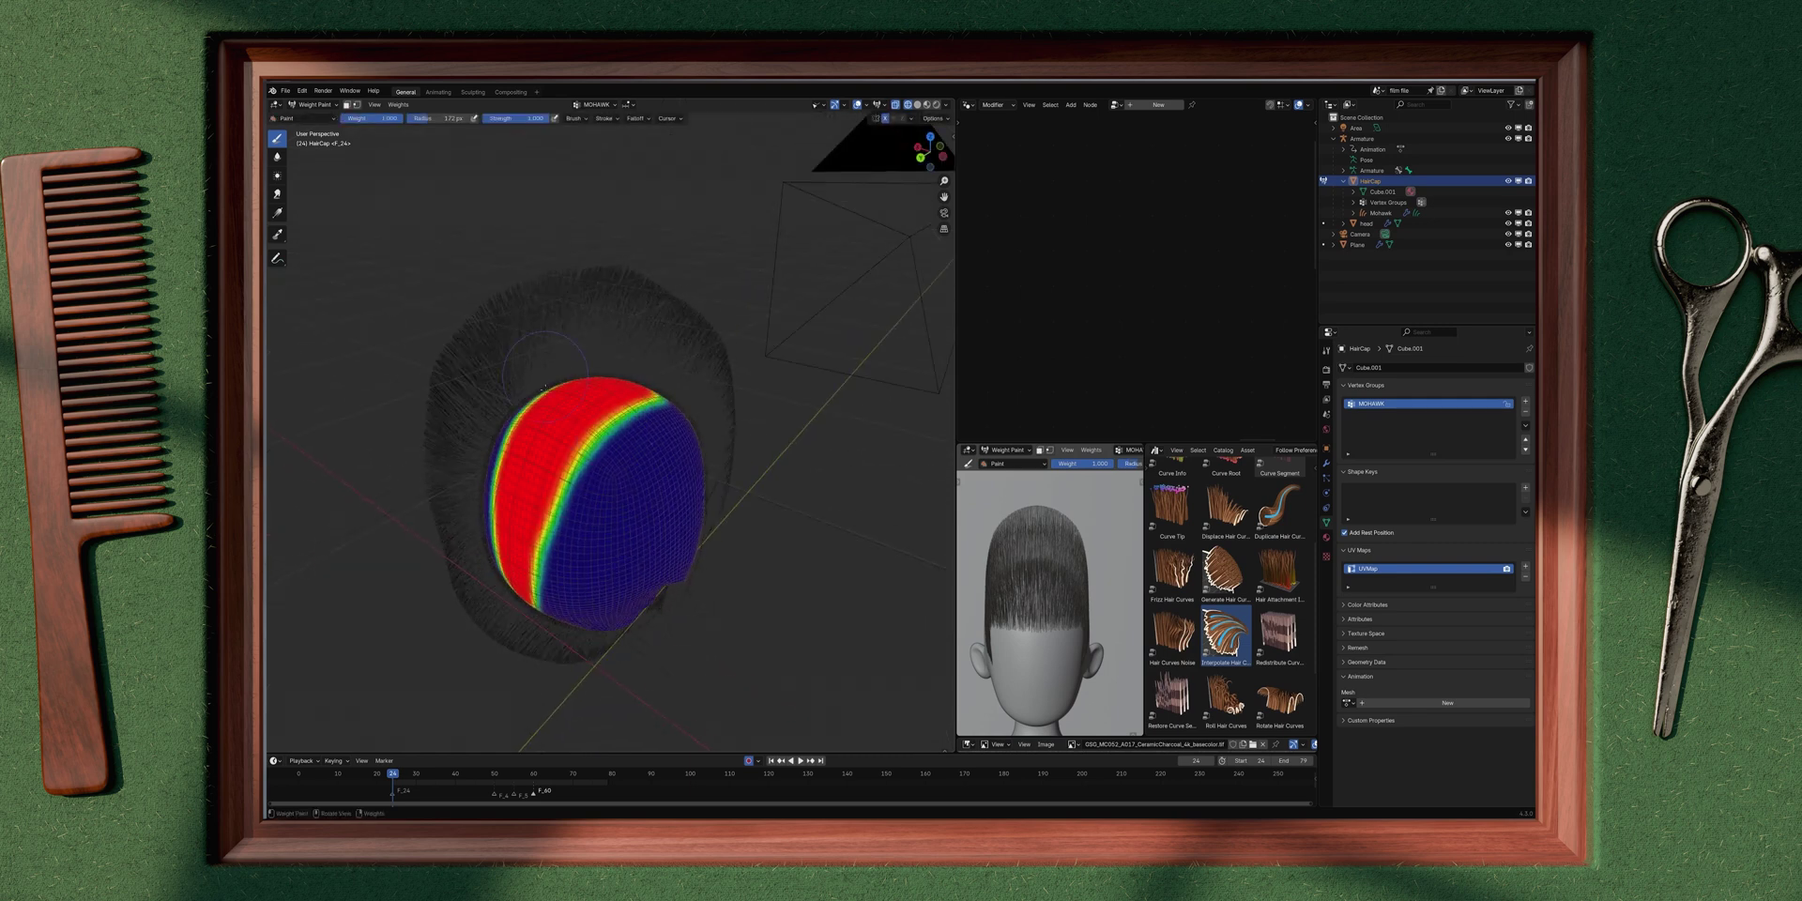
{"action": "middle_click_drag", "start_coordinate": [545, 385], "coordinate": [615, 479]}
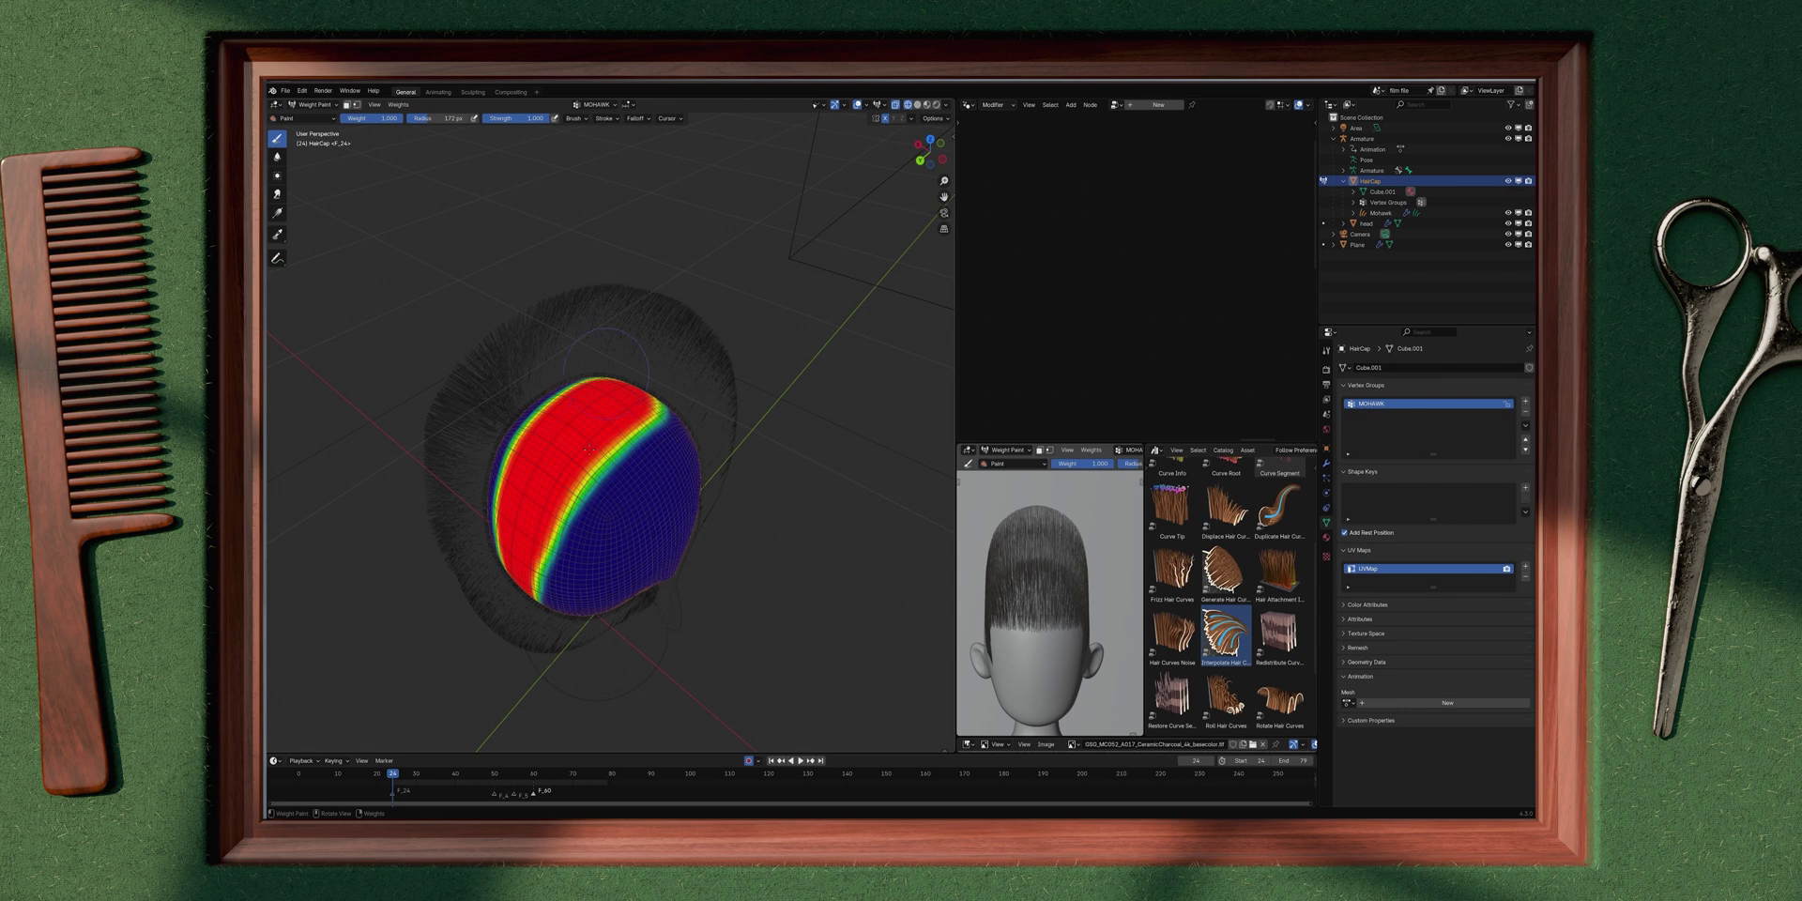
{"action": "middle_click_drag", "start_coordinate": [648, 470], "coordinate": [597, 471]}
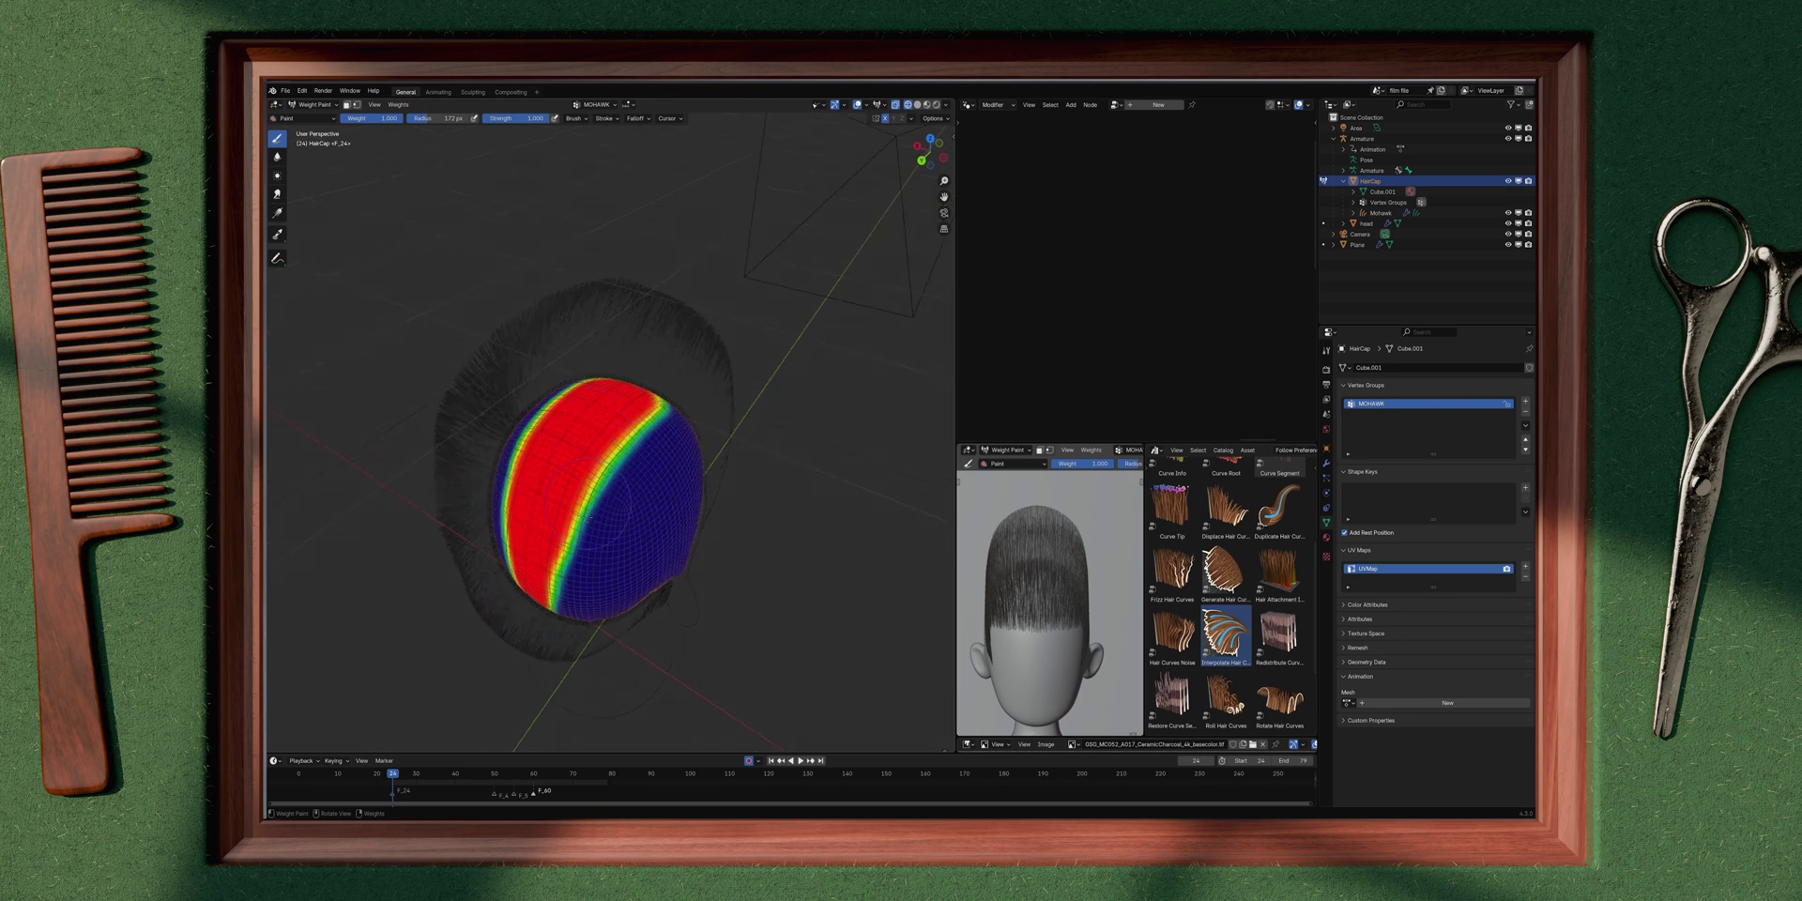
Step: Return to Object Mode with solid shading and select the mohawk curves
{"action": "left_click", "coordinate": [319, 106]}
{"action": "left_click", "coordinate": [317, 116]}
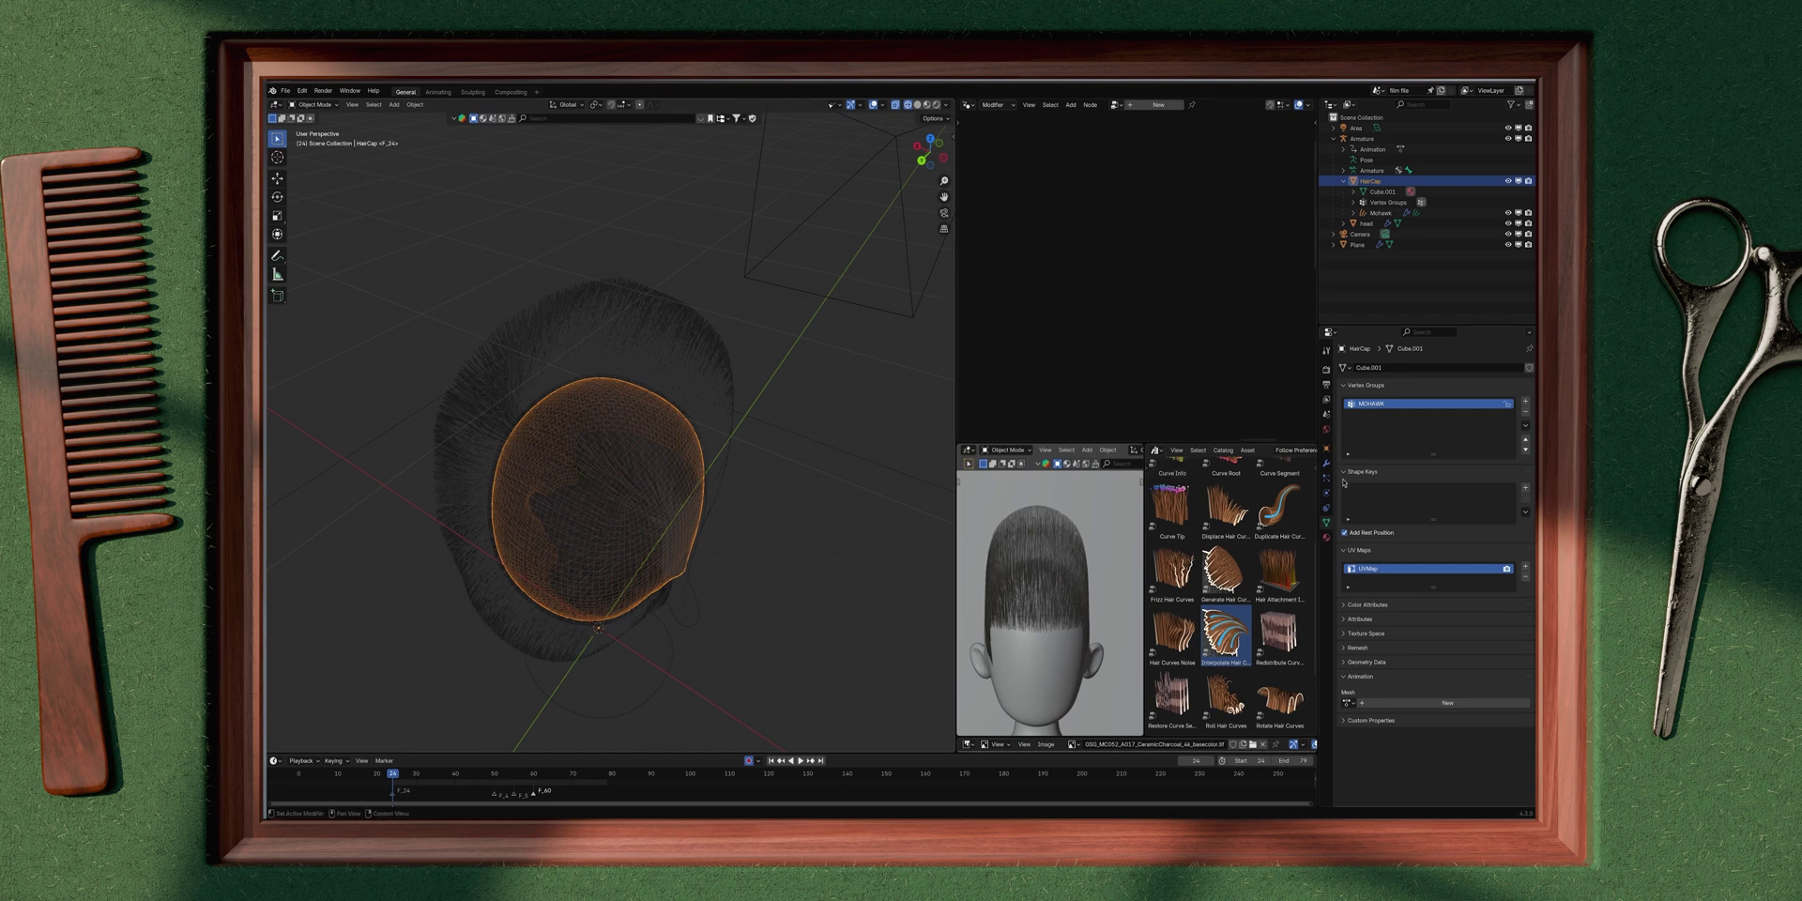
{"action": "left_click", "coordinate": [853, 378]}
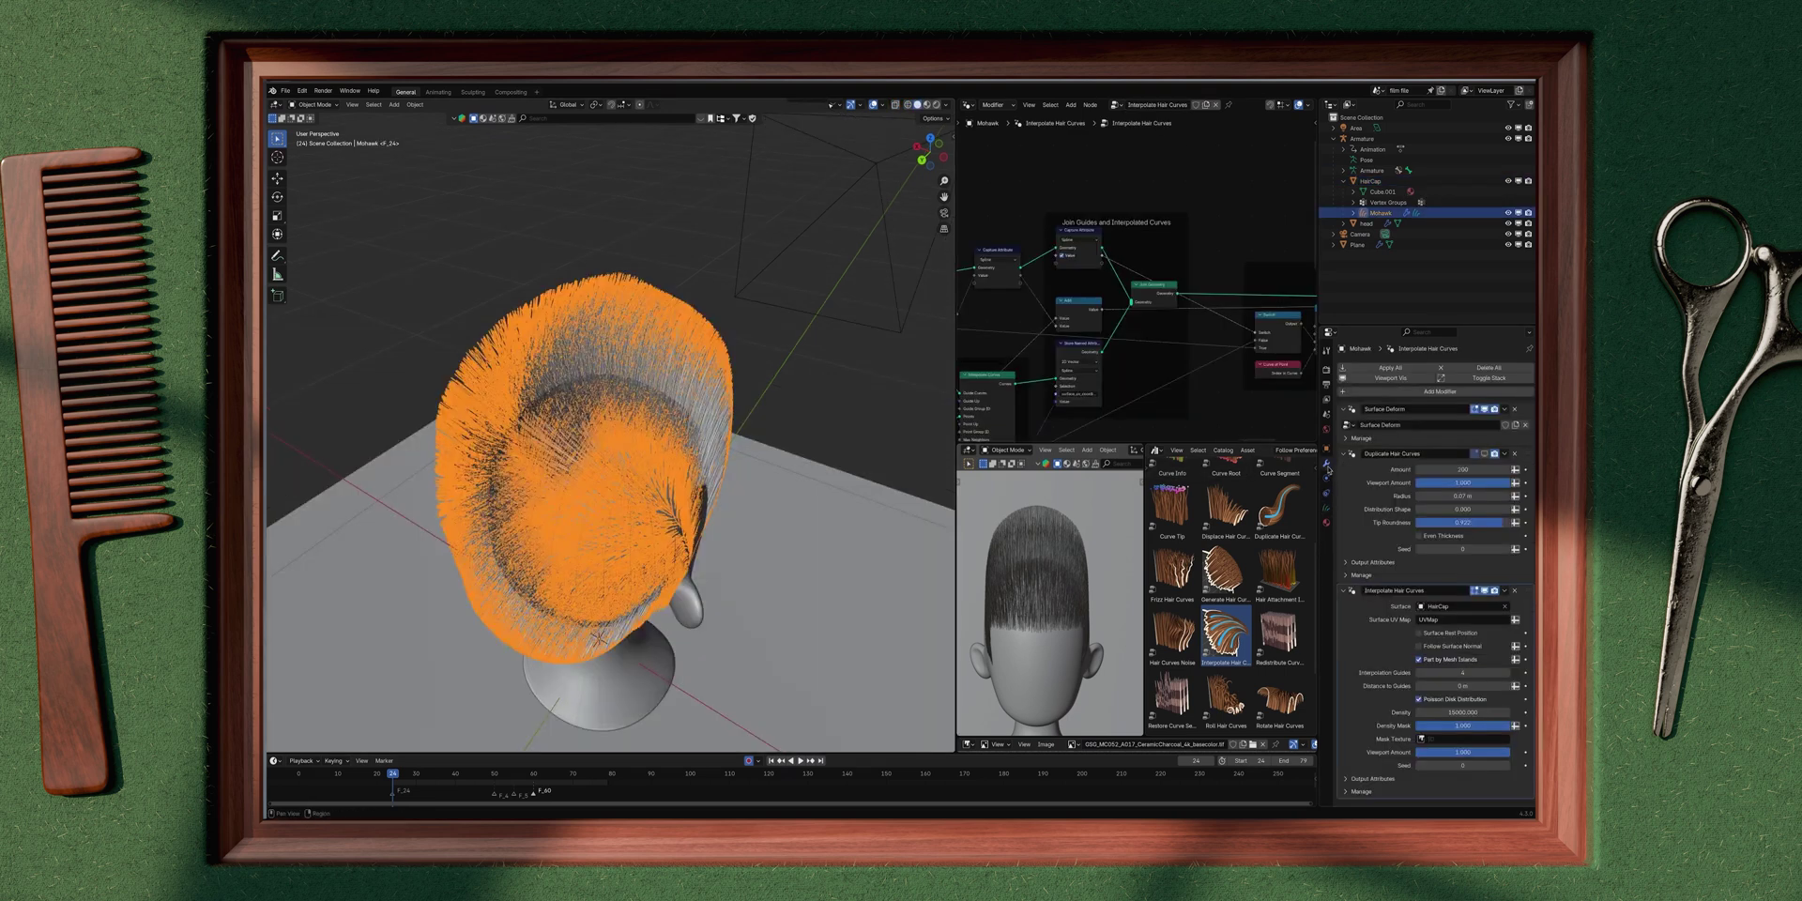
Step: Switch the Interpolate Hair Curves density mask to an attribute and assign the MOHAWK vertex group to it
{"action": "left_click", "coordinate": [1516, 725]}
{"action": "left_click", "coordinate": [1469, 725]}
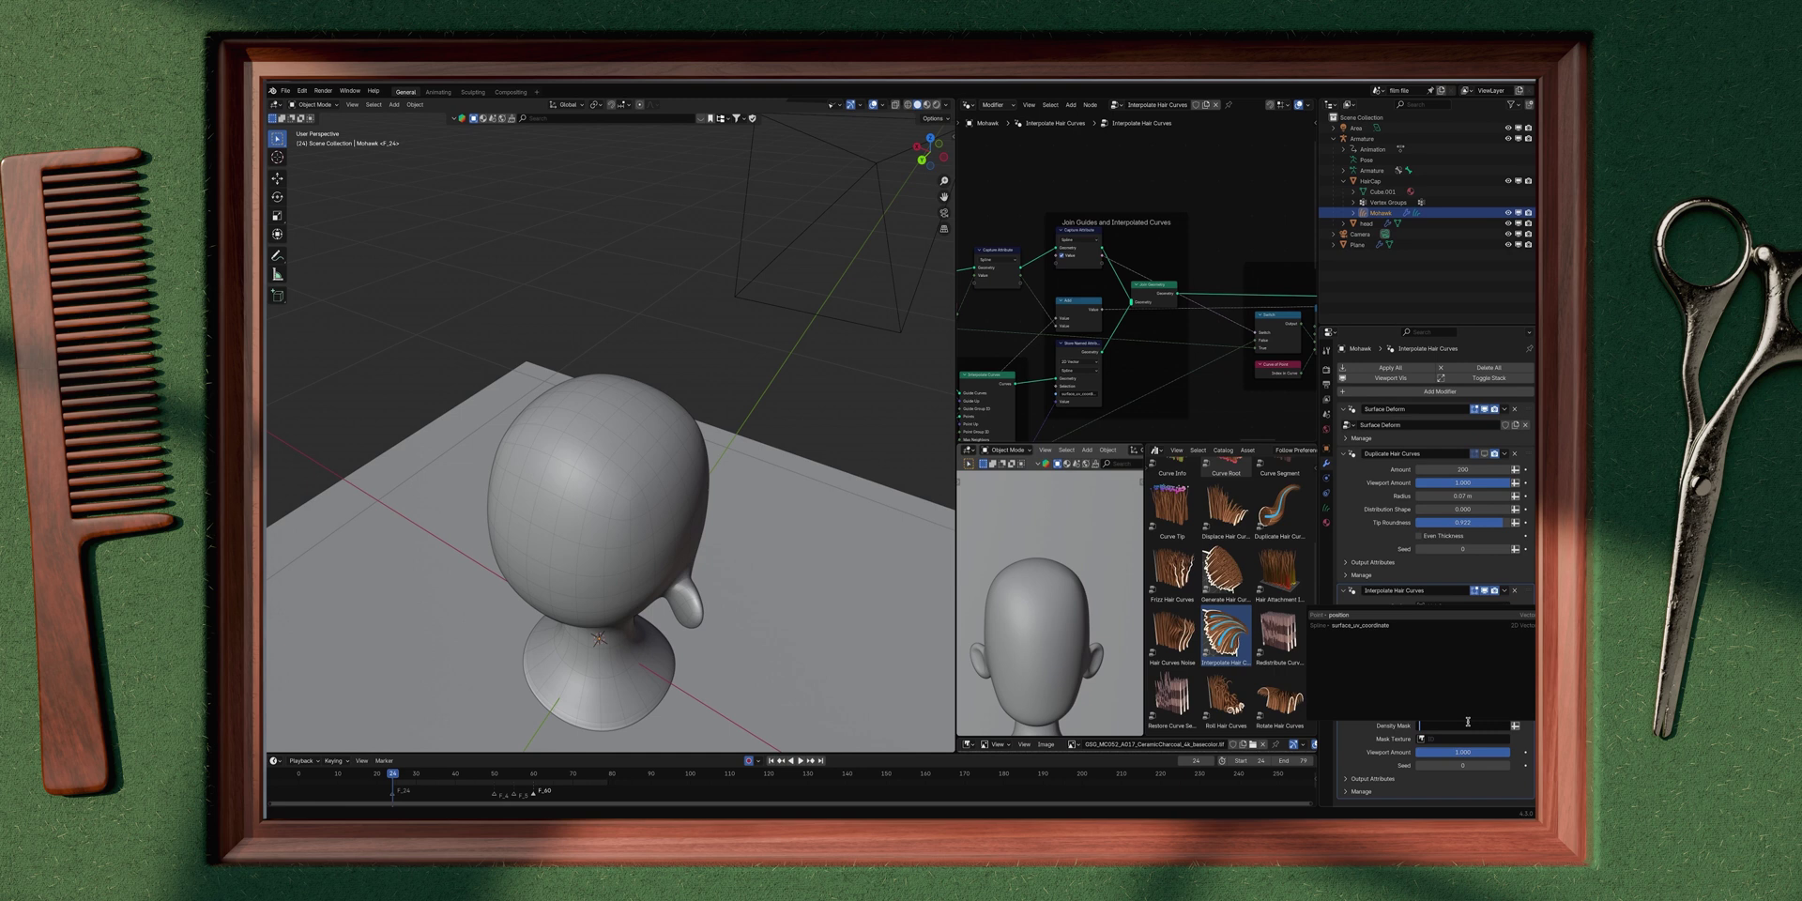
{"action": "type", "text": "MOHAWK"}
{"action": "key", "text": "Return"}
{"action": "scroll", "coordinate": [765, 422], "scroll_direction": "down", "scroll_amount": 3}
{"action": "middle_click_drag", "start_coordinate": [873, 415], "coordinate": [706, 352]}
Step: Collapse the modifiers and show Duplicate Hair Curves instead of Interpolate Hair Curves in the viewport
{"action": "left_click", "coordinate": [701, 303]}
{"action": "left_click", "coordinate": [1344, 454]}
{"action": "left_click", "coordinate": [1344, 409]}
{"action": "left_click", "coordinate": [1343, 437]}
{"action": "middle_click_drag", "start_coordinate": [620, 384], "coordinate": [812, 383]}
{"action": "left_click", "coordinate": [1484, 438]}
Step: Inspect the duplicated mohawk from several angles and remove the Interpolate Hair Curves modifier
{"action": "middle_click_drag", "start_coordinate": [826, 413], "coordinate": [601, 379]}
{"action": "scroll", "coordinate": [607, 436], "scroll_direction": "up", "scroll_amount": 3}
{"action": "scroll", "coordinate": [716, 367], "scroll_direction": "down", "scroll_amount": 3}
{"action": "scroll", "coordinate": [600, 379], "scroll_direction": "up", "scroll_amount": 3}
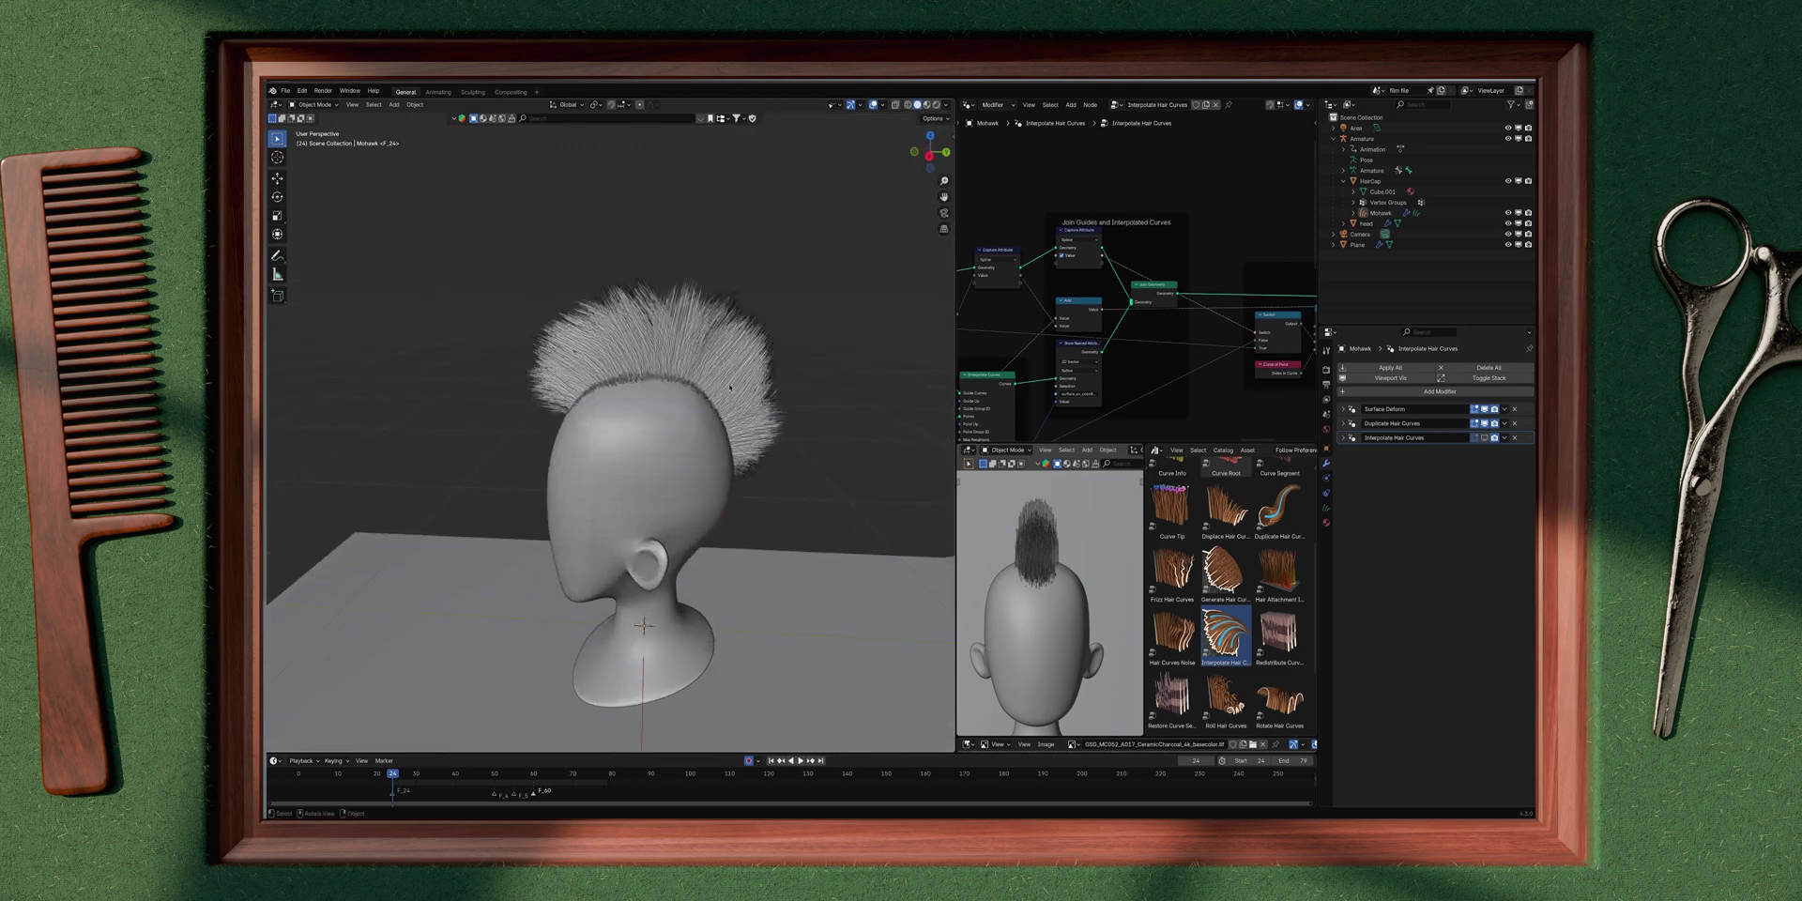
{"action": "middle_click_drag", "start_coordinate": [831, 419], "coordinate": [917, 444]}
{"action": "middle_click_drag", "start_coordinate": [738, 419], "coordinate": [757, 406]}
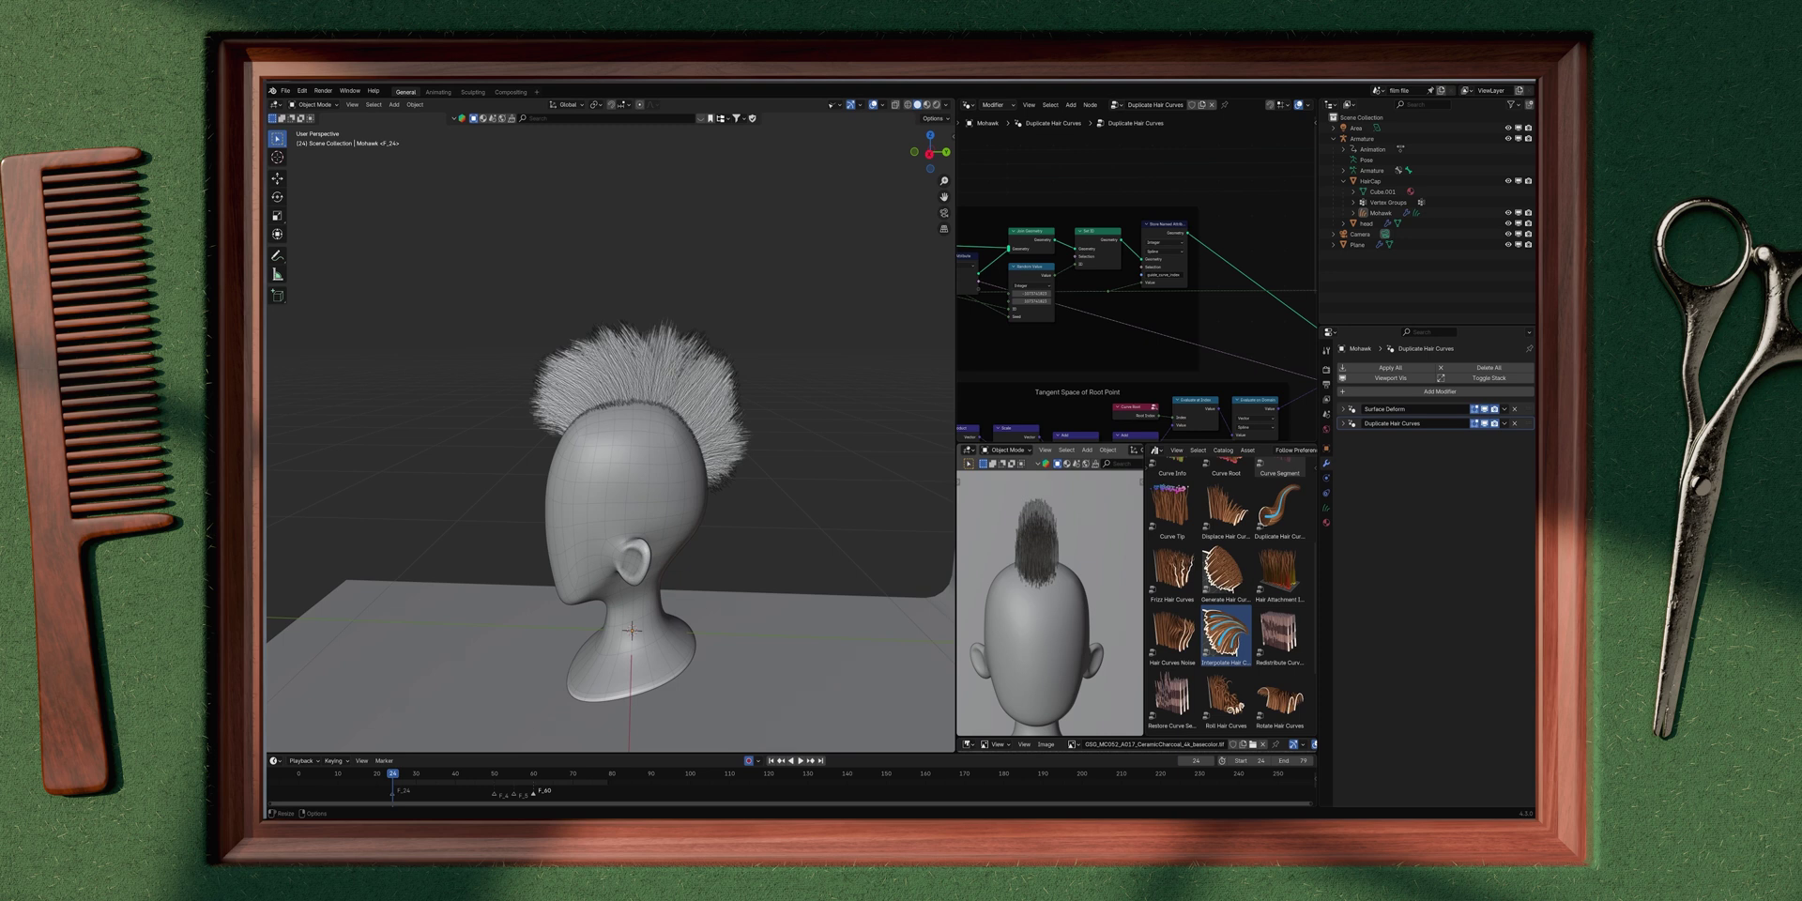
Step: Preview the mohawk in rendered shading up close, and return to solid shading
{"action": "mouse_move", "coordinate": [663, 472]}
{"action": "middle_mouse_down"}
{"action": "mouse_move", "coordinate": [764, 495]}
{"action": "mouse_move", "coordinate": [741, 446]}
{"action": "mouse_move", "coordinate": [660, 459]}
{"action": "middle_mouse_up"}
{"action": "key", "text": "z"}
{"action": "left_click", "coordinate": [655, 419]}
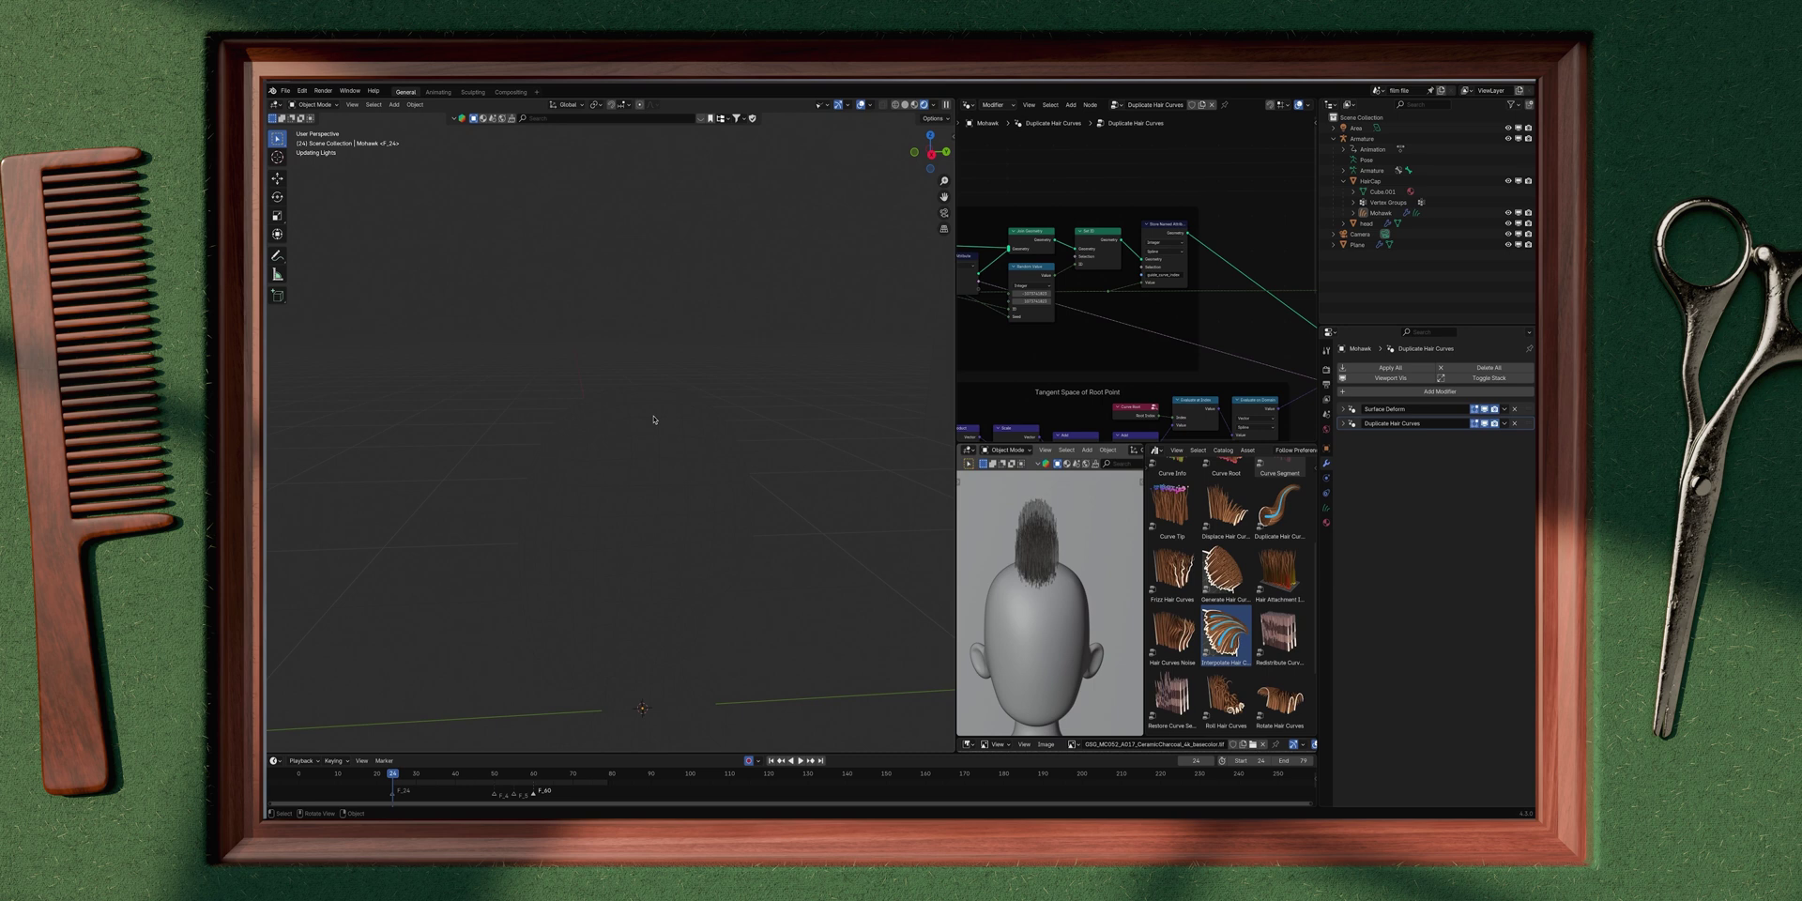
{"action": "middle_click_drag", "start_coordinate": [868, 735], "coordinate": [710, 409]}
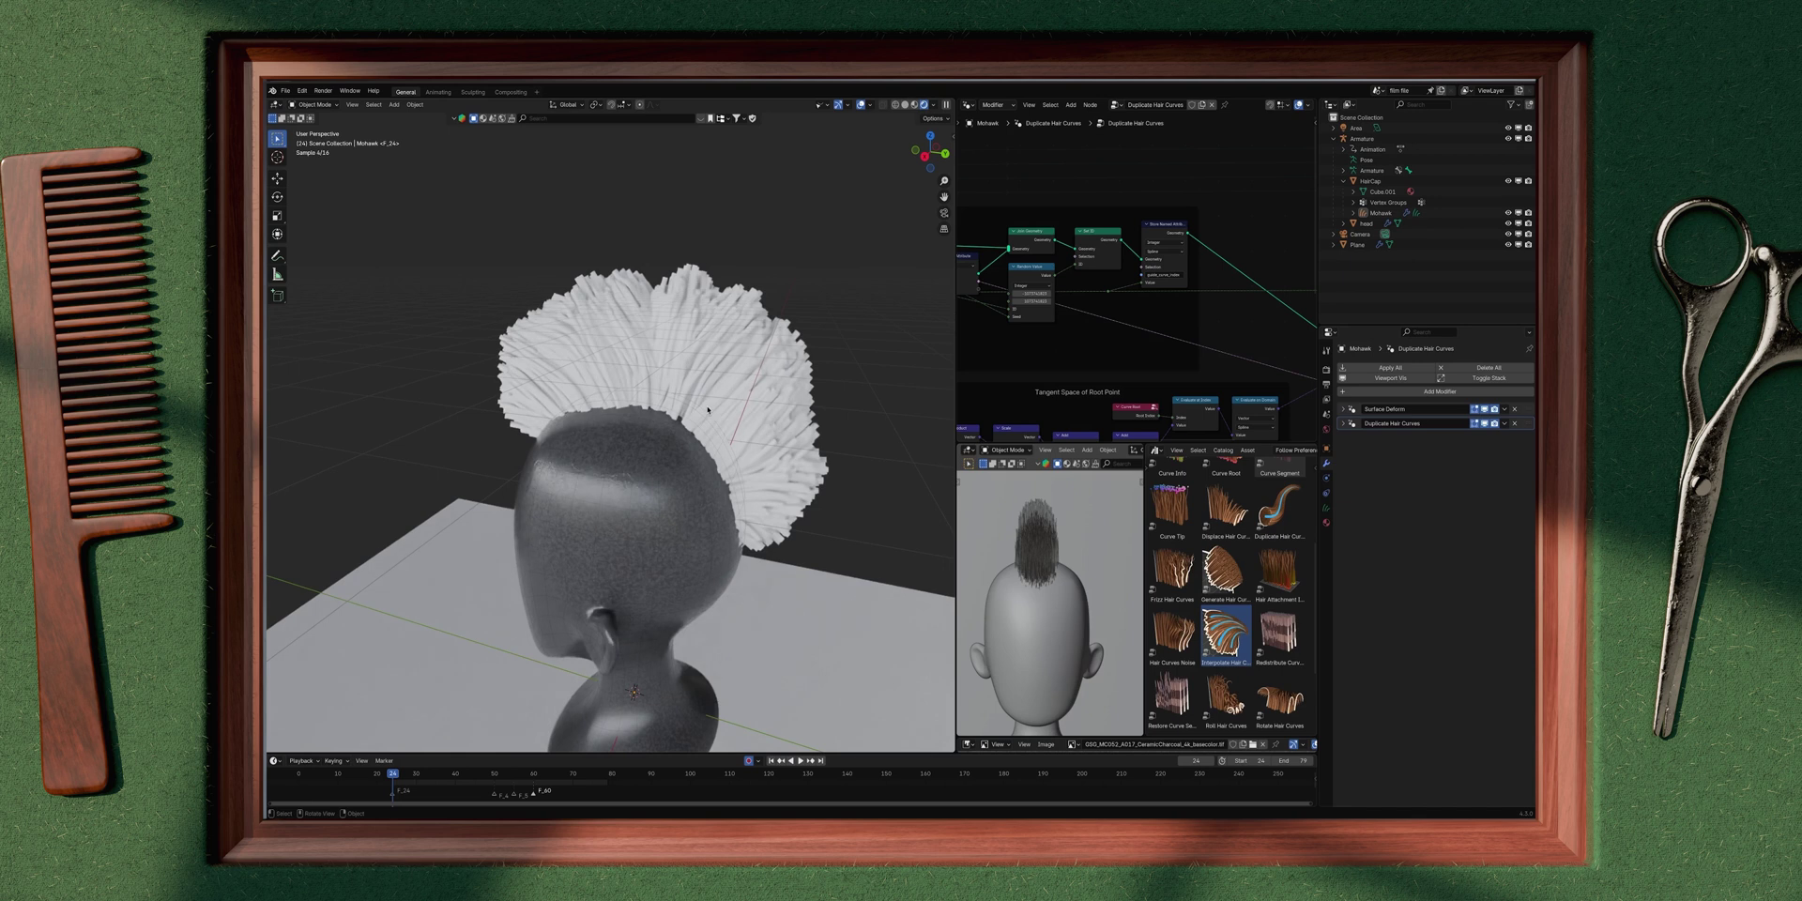
{"action": "left_click", "coordinate": [744, 414]}
{"action": "key", "text": "z"}
{"action": "left_click", "coordinate": [813, 414]}
{"action": "left_click", "coordinate": [885, 419]}
{"action": "scroll", "coordinate": [845, 416], "scroll_direction": "down", "scroll_amount": 4}
{"action": "middle_click_drag", "start_coordinate": [620, 413], "coordinate": [685, 390]}
{"action": "scroll", "coordinate": [684, 391], "scroll_direction": "up", "scroll_amount": 2}
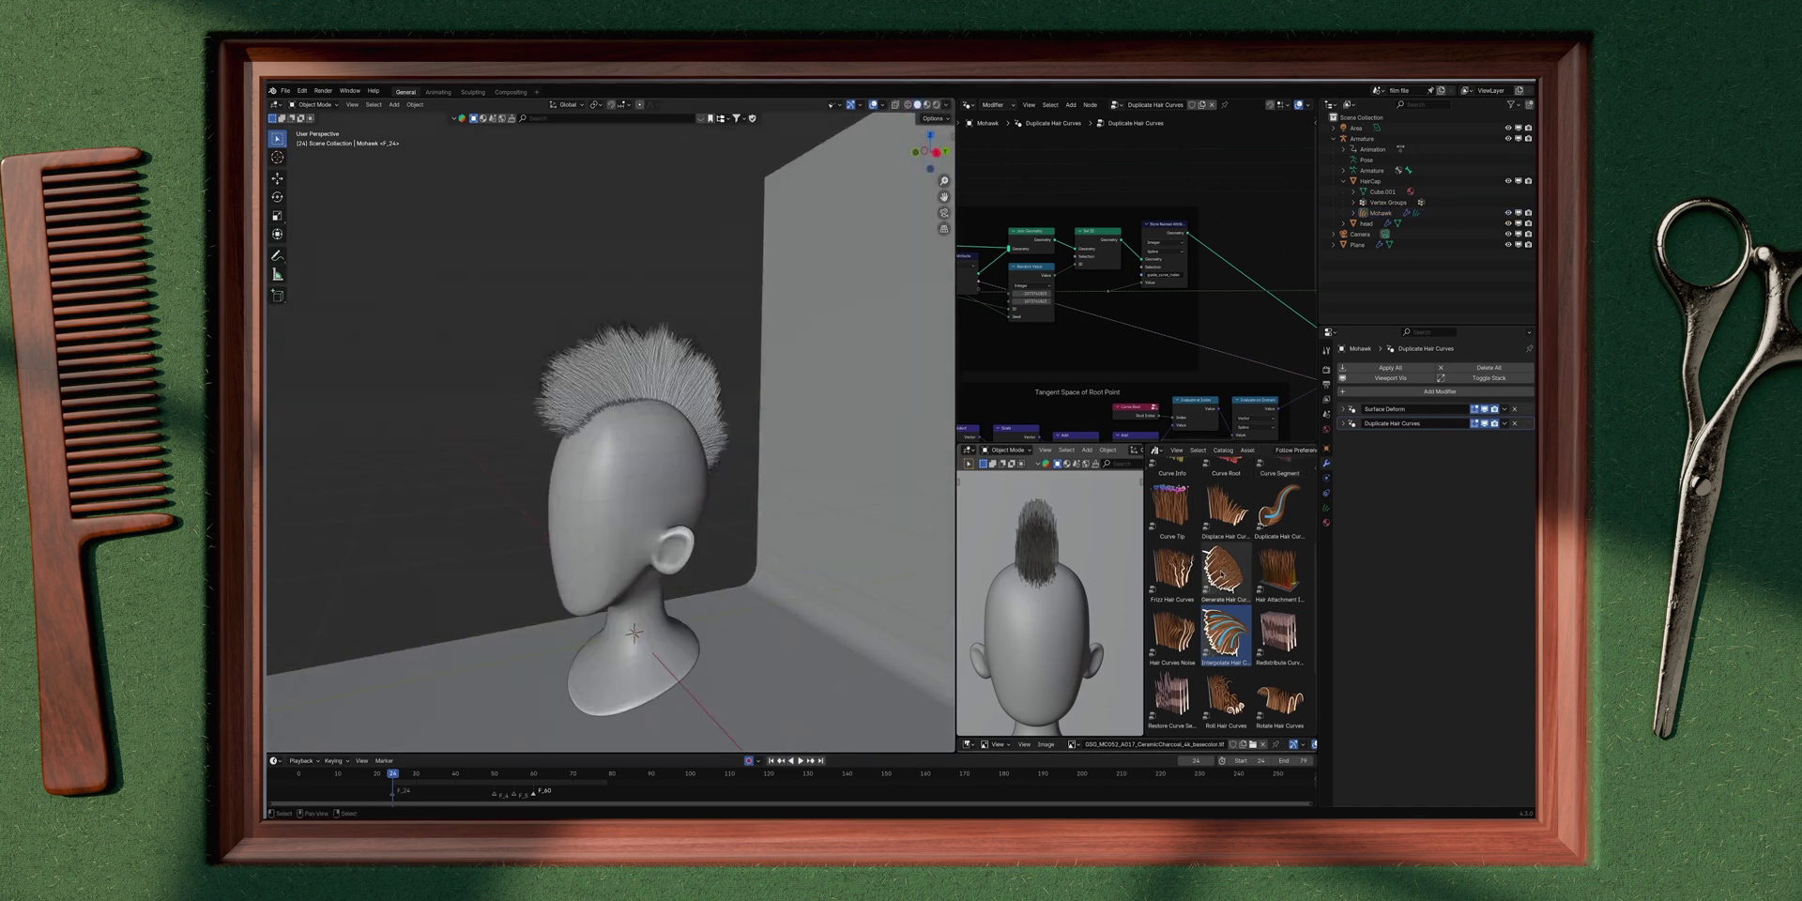
Step: Apply the Clump Hair Curves asset to the mohawk hairs
{"action": "scroll", "coordinate": [1220, 573], "scroll_direction": "up", "scroll_amount": 3}
{"action": "scroll", "coordinate": [1220, 573], "scroll_direction": "up", "scroll_amount": 2}
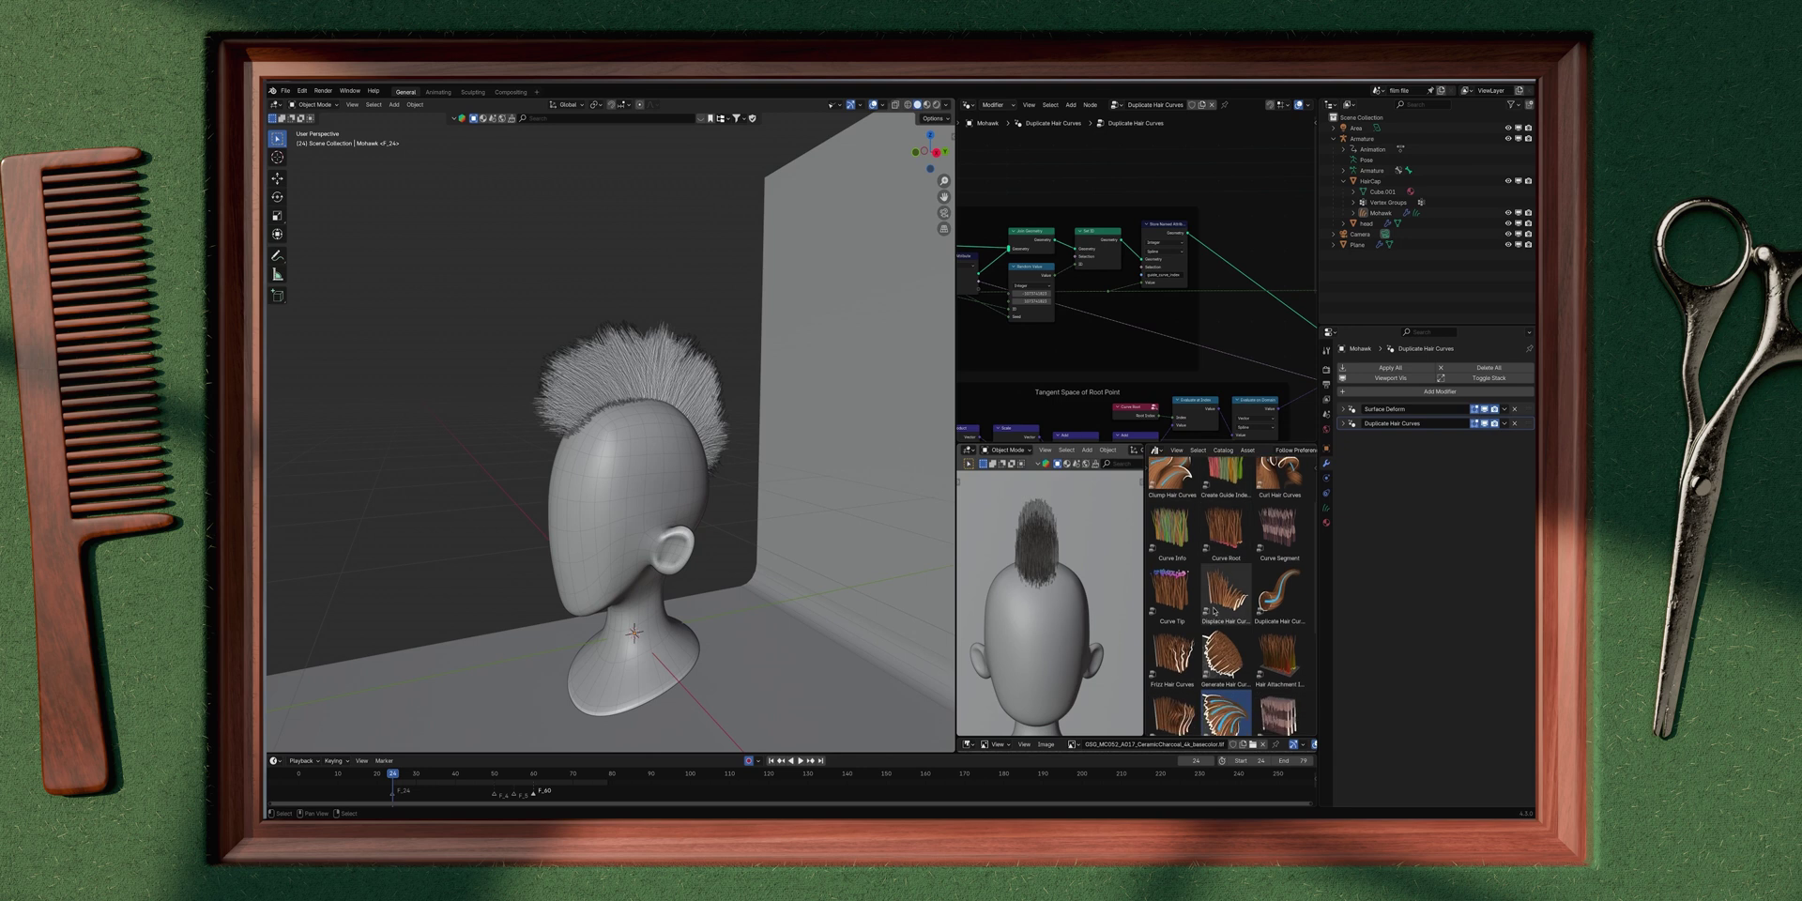
{"action": "scroll", "coordinate": [1231, 656], "scroll_direction": "up", "scroll_amount": 1}
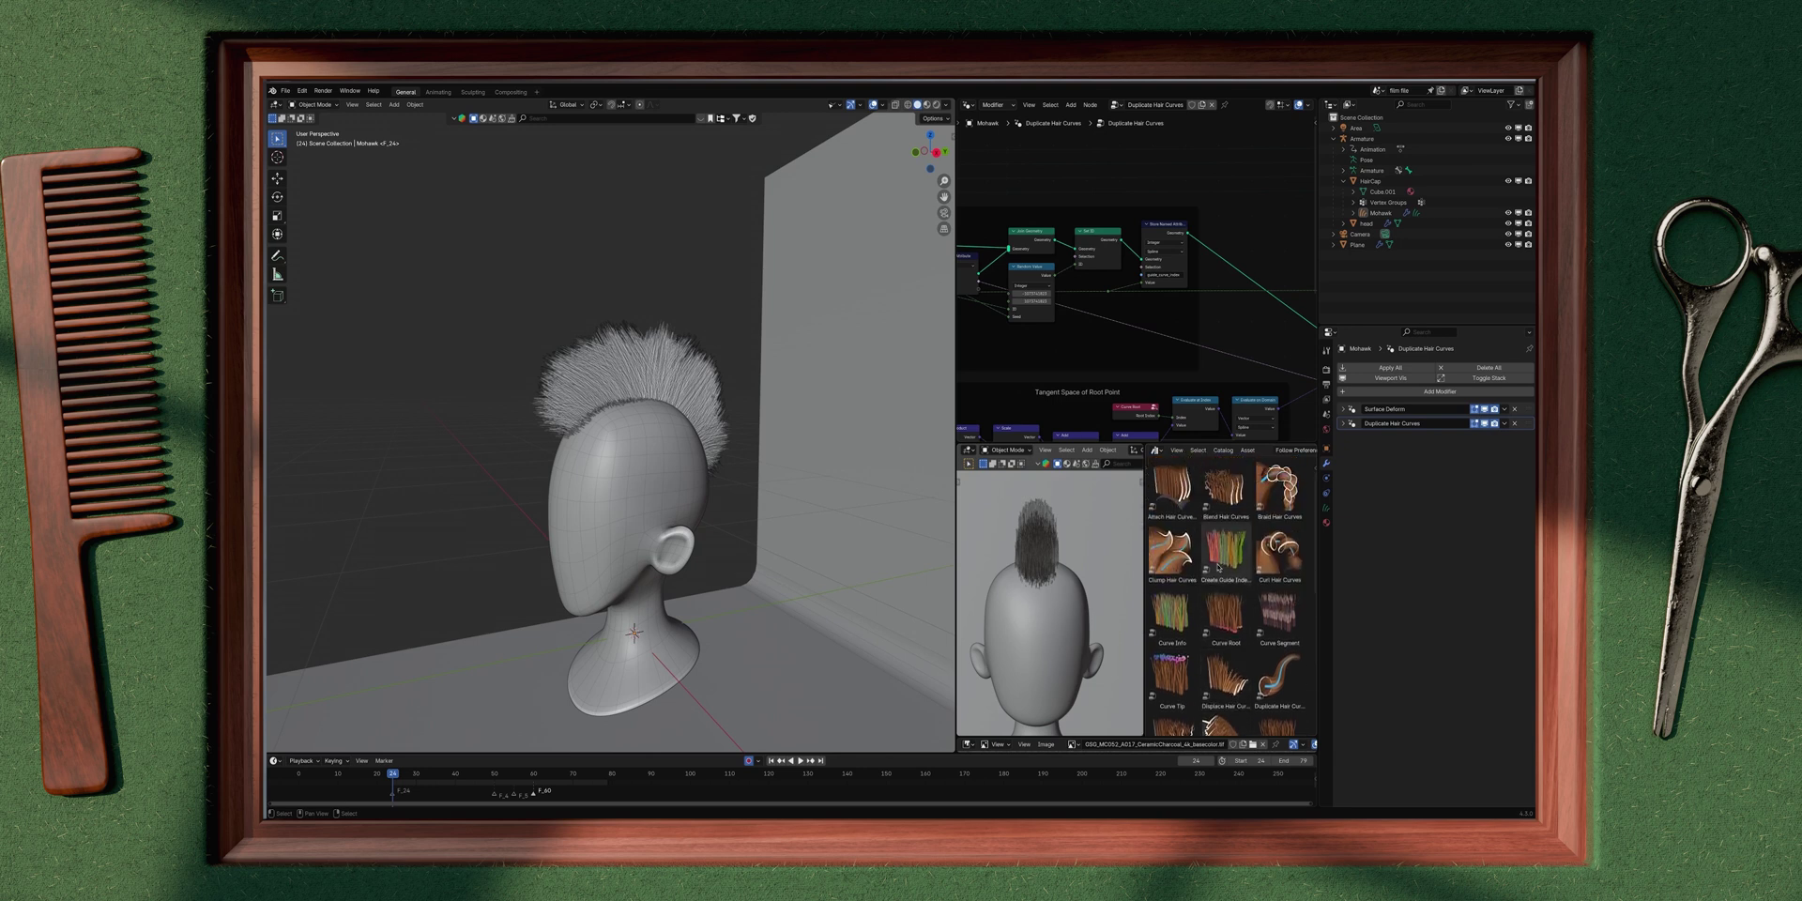
{"action": "left_click_drag", "start_coordinate": [1173, 552], "coordinate": [605, 377]}
{"action": "middle_click_drag", "start_coordinate": [605, 377], "coordinate": [826, 398]}
Step: Move the Clump Hair Curves modifier above Duplicate Hair Curves in the stack, and view the head from its right side
{"action": "left_click_drag", "start_coordinate": [1527, 441], "coordinate": [1527, 424]}
{"action": "middle_click_drag", "start_coordinate": [700, 364], "coordinate": [749, 374]}
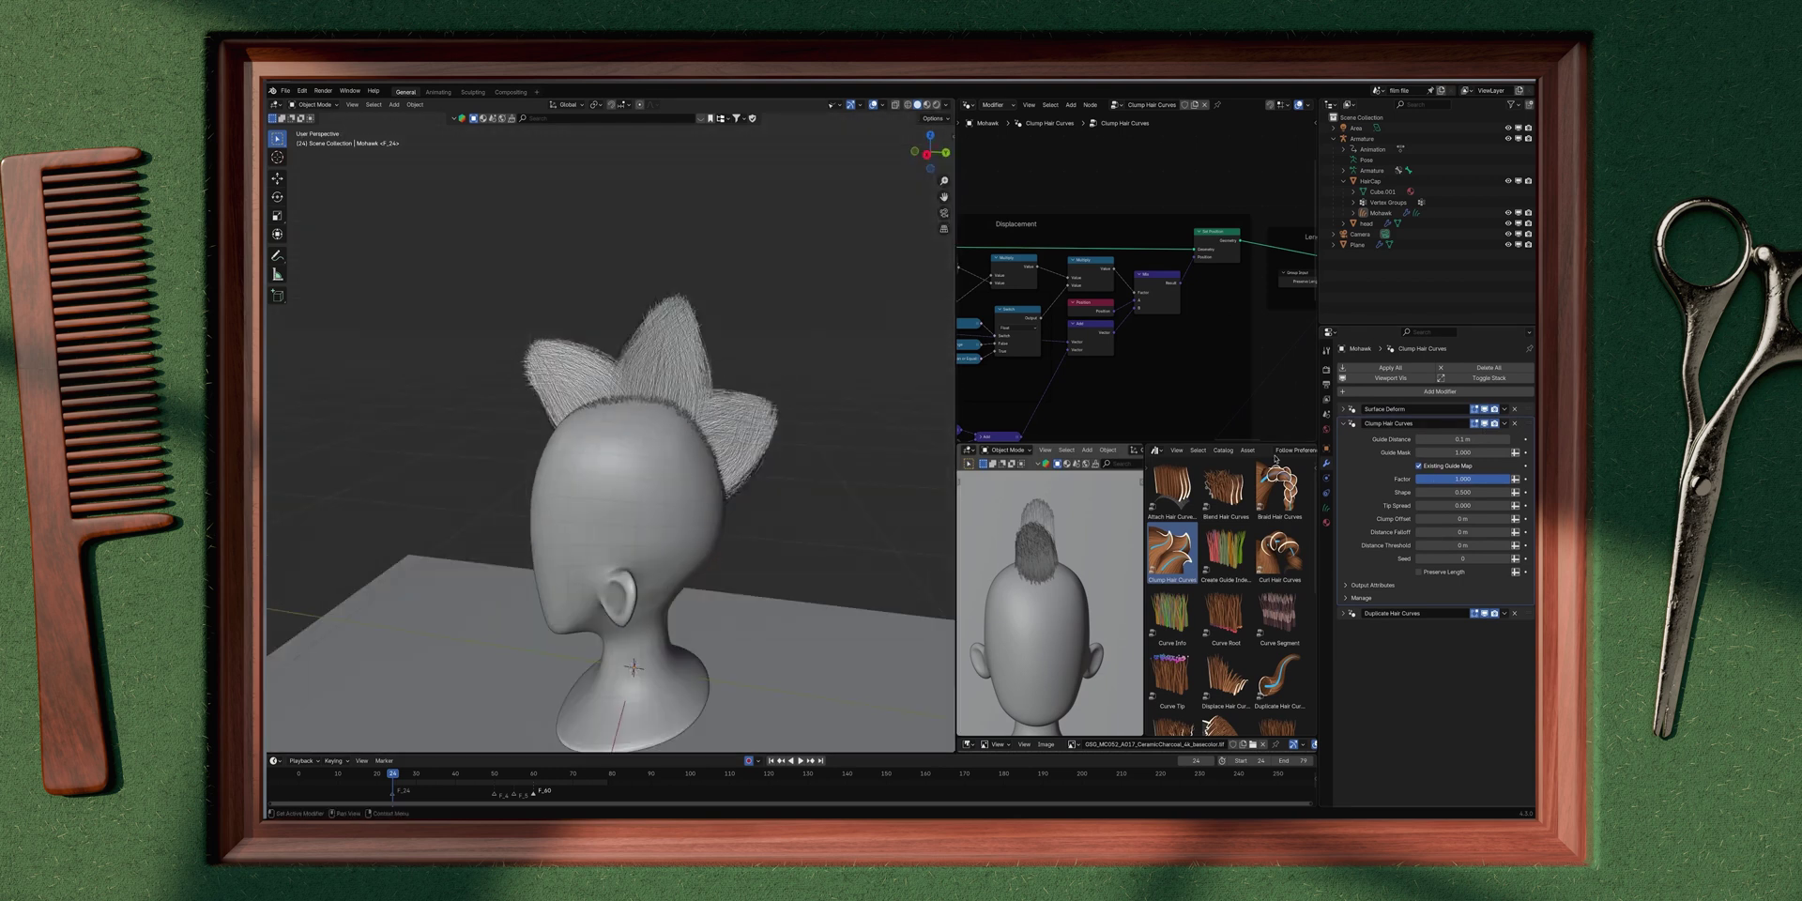
{"action": "key", "text": "KP_3"}
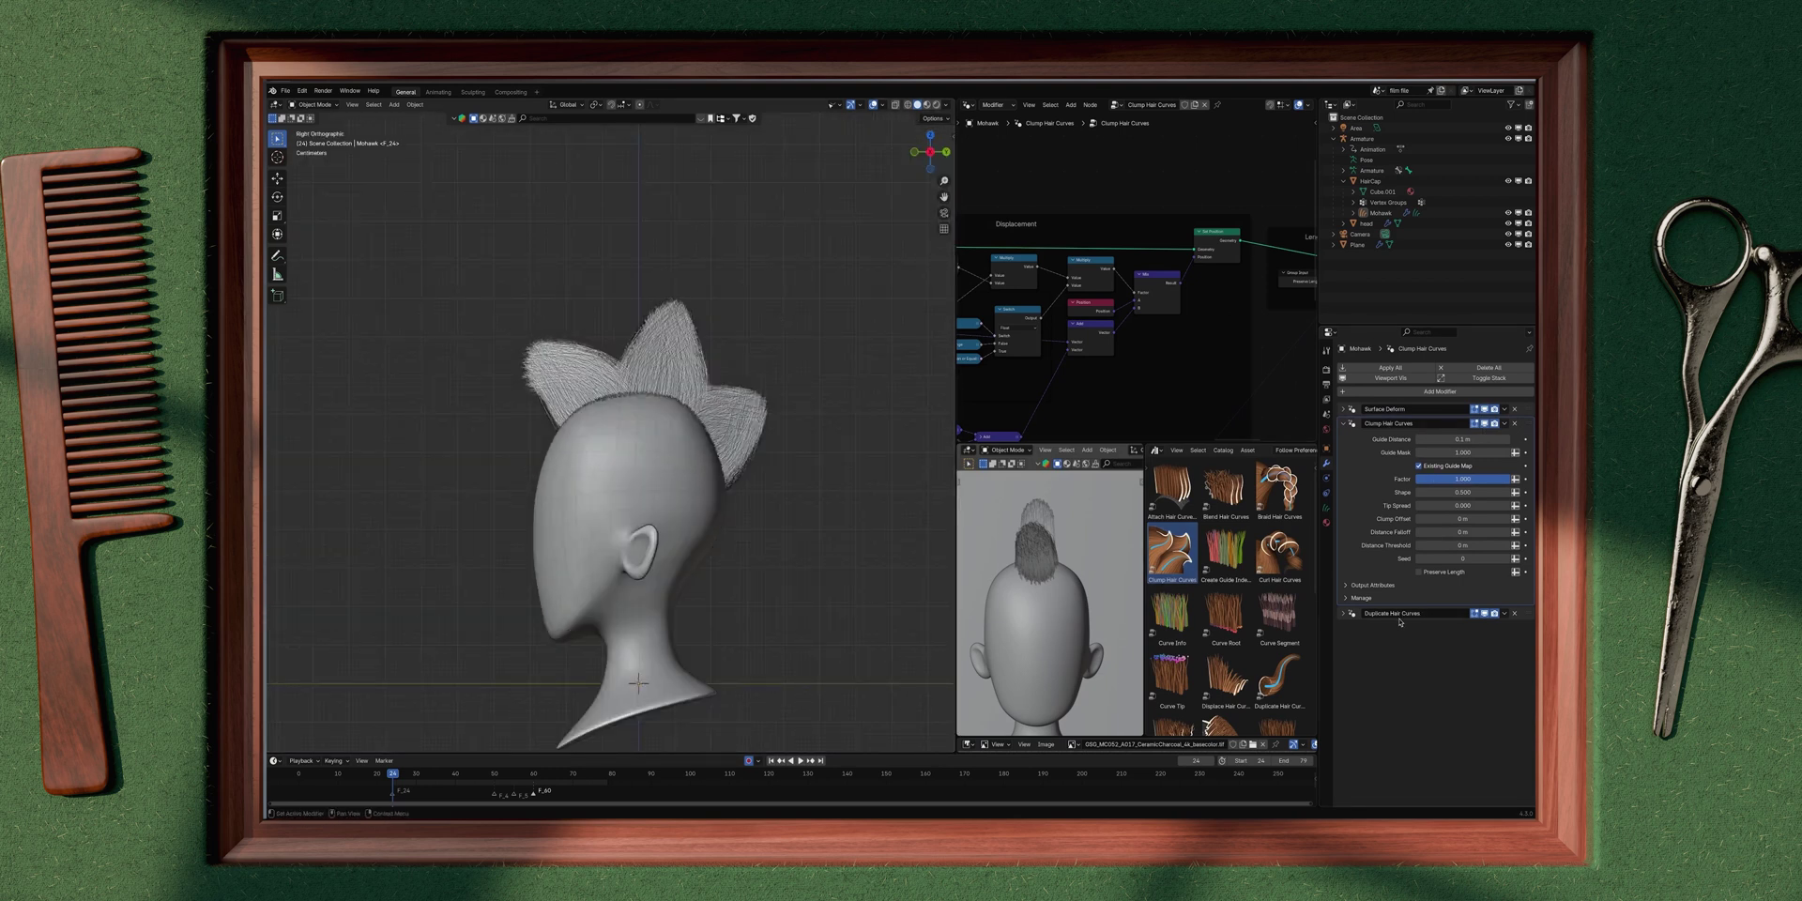
Step: Move the Clump Hair Curves modifier below Duplicate Hair Curves in the stack and check the mohawk from the side
{"action": "mouse_move", "coordinate": [657, 364]}
{"action": "middle_mouse_down"}
{"action": "mouse_move", "coordinate": [825, 375]}
{"action": "mouse_move", "coordinate": [646, 380]}
{"action": "middle_mouse_up"}
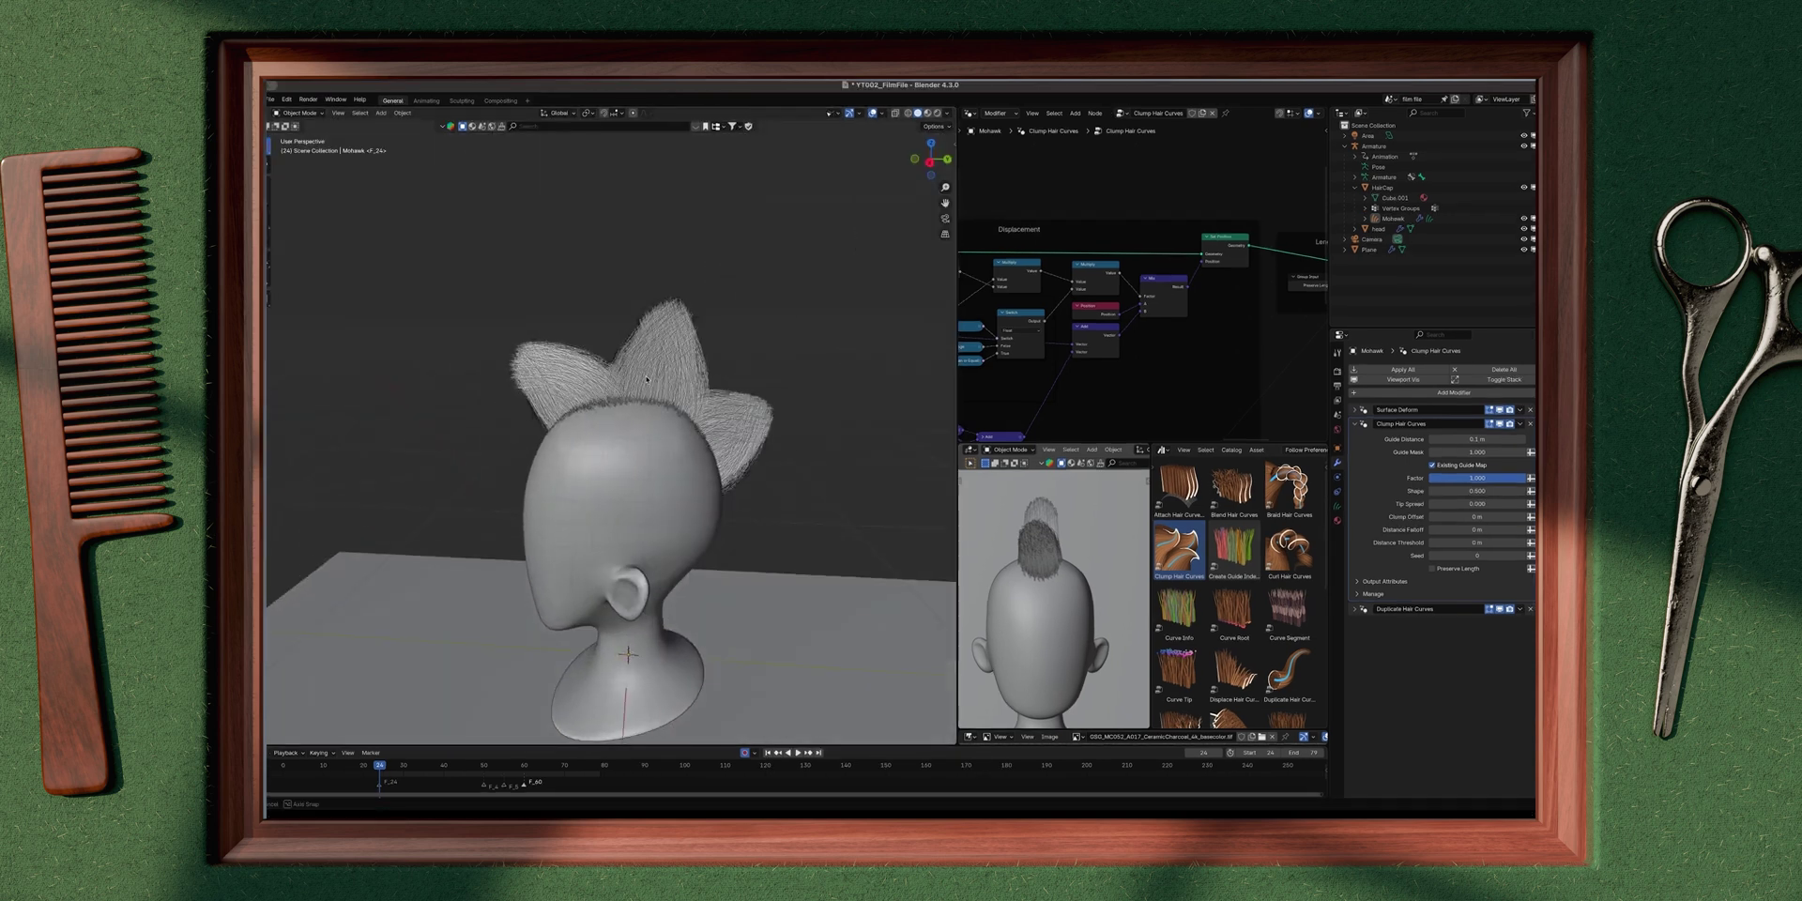
{"action": "key", "text": "KP_3"}
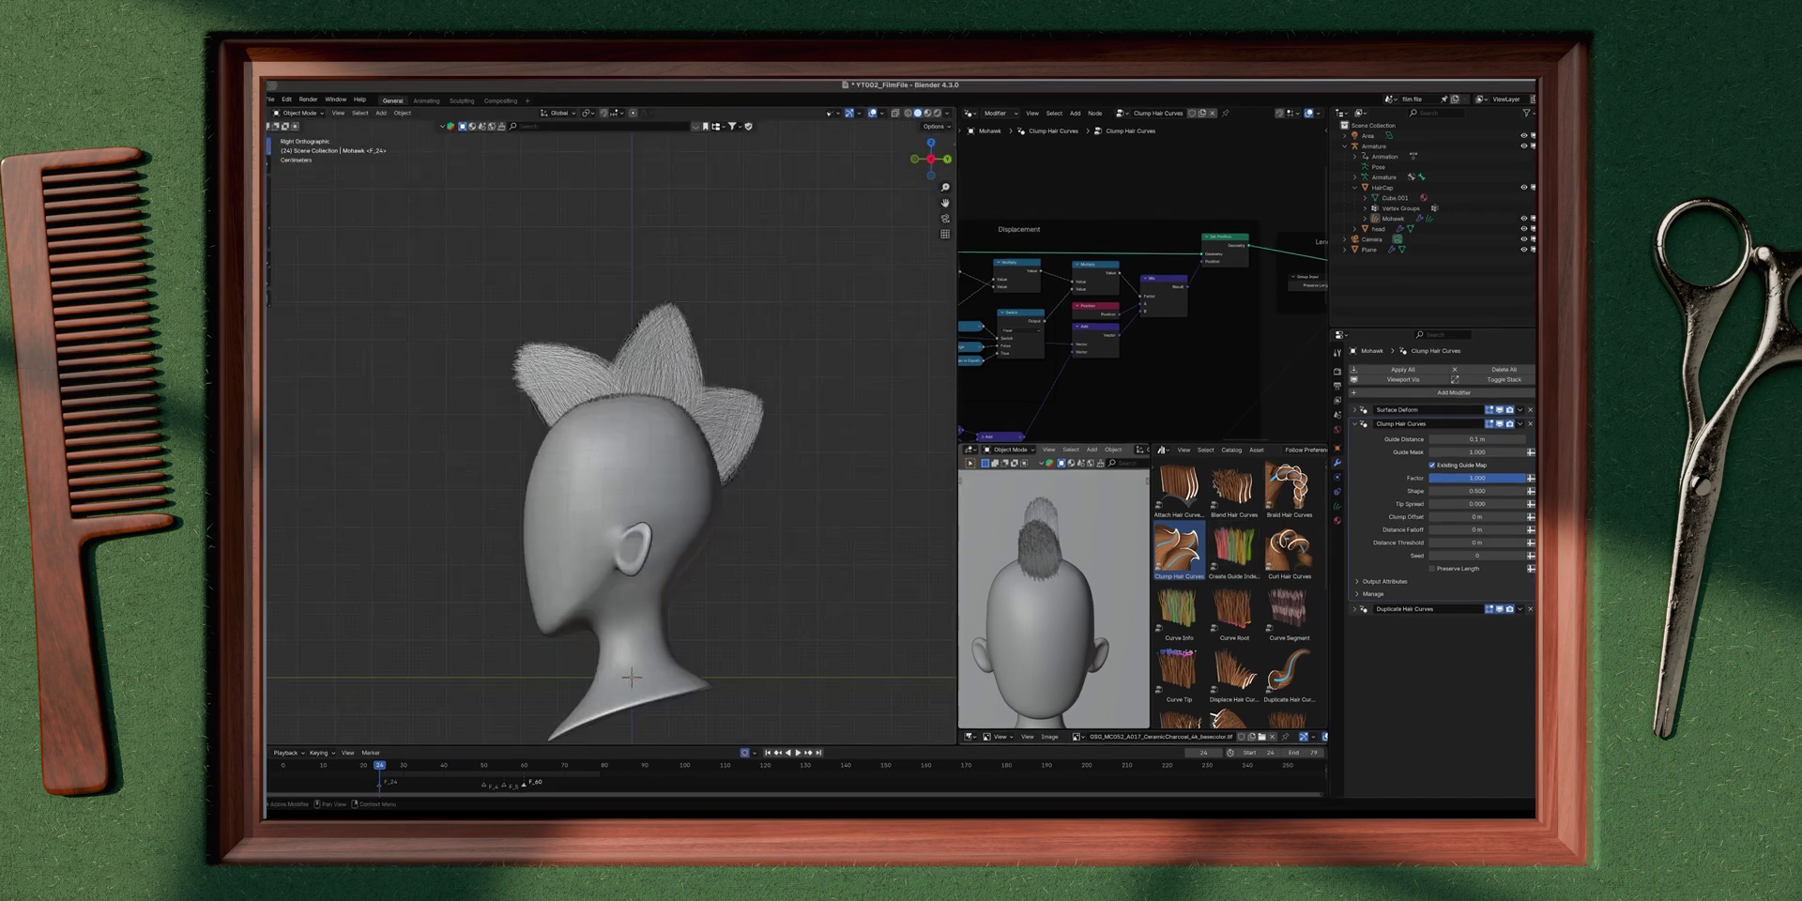
{"action": "left_click_drag", "start_coordinate": [1540, 423], "coordinate": [1540, 616]}
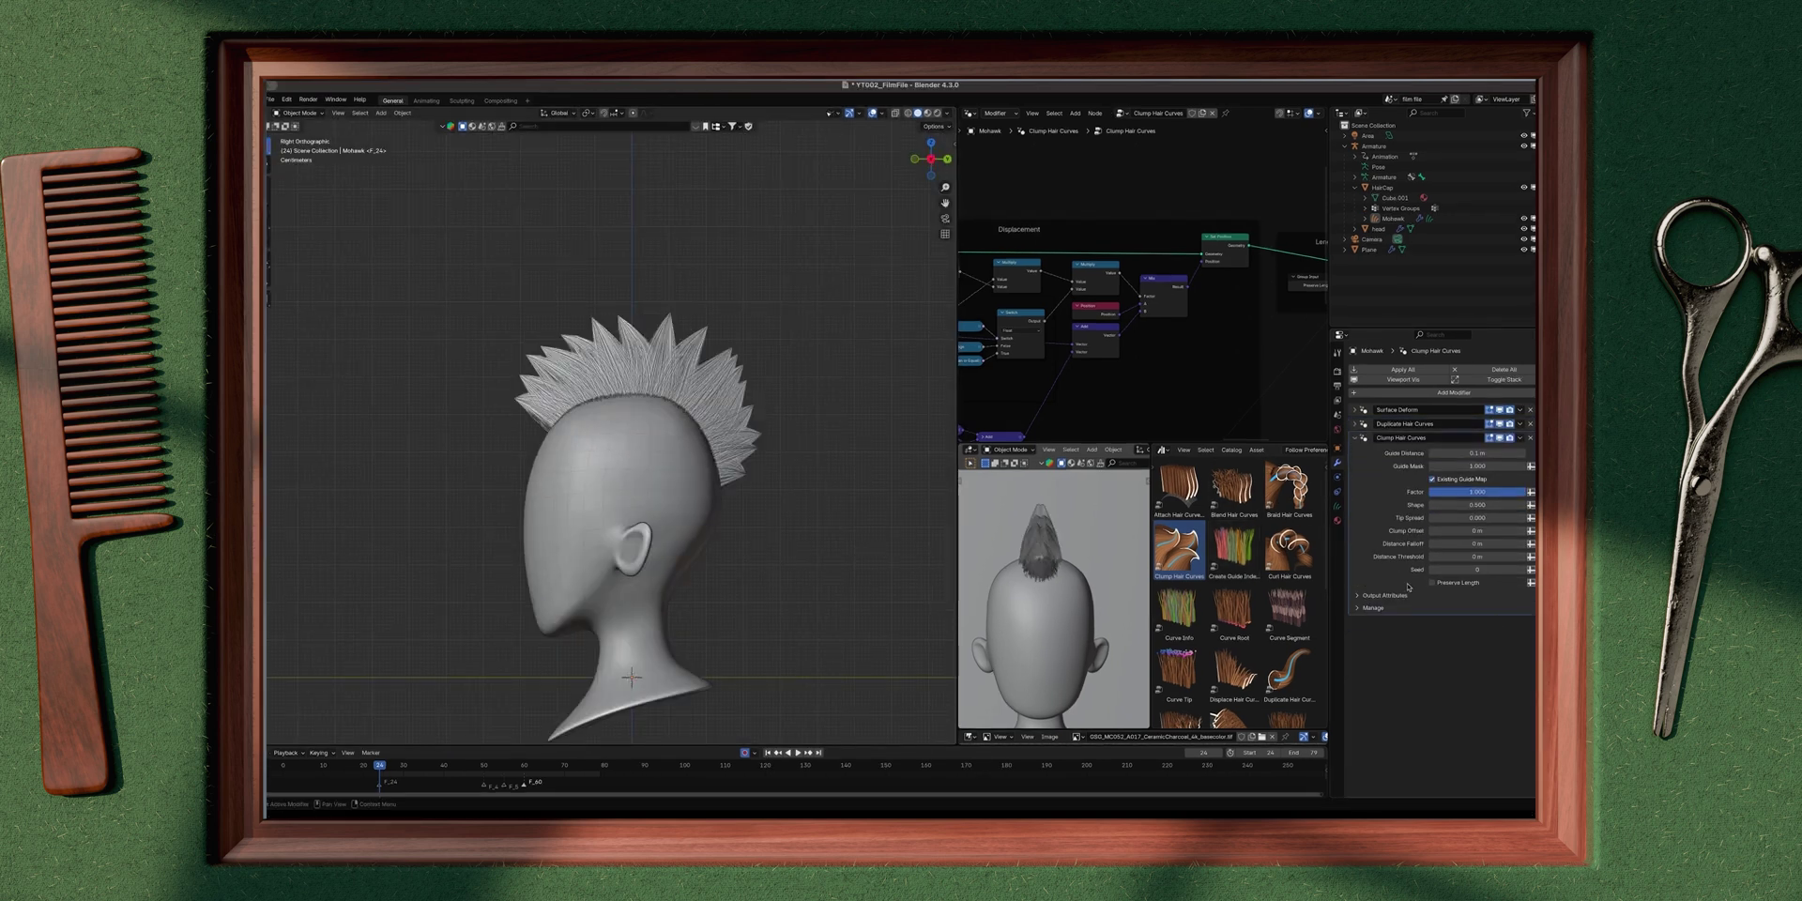
{"action": "mouse_move", "coordinate": [630, 390]}
{"action": "middle_mouse_down"}
{"action": "mouse_move", "coordinate": [573, 423]}
{"action": "mouse_move", "coordinate": [671, 399]}
{"action": "mouse_move", "coordinate": [630, 390]}
{"action": "middle_mouse_up"}
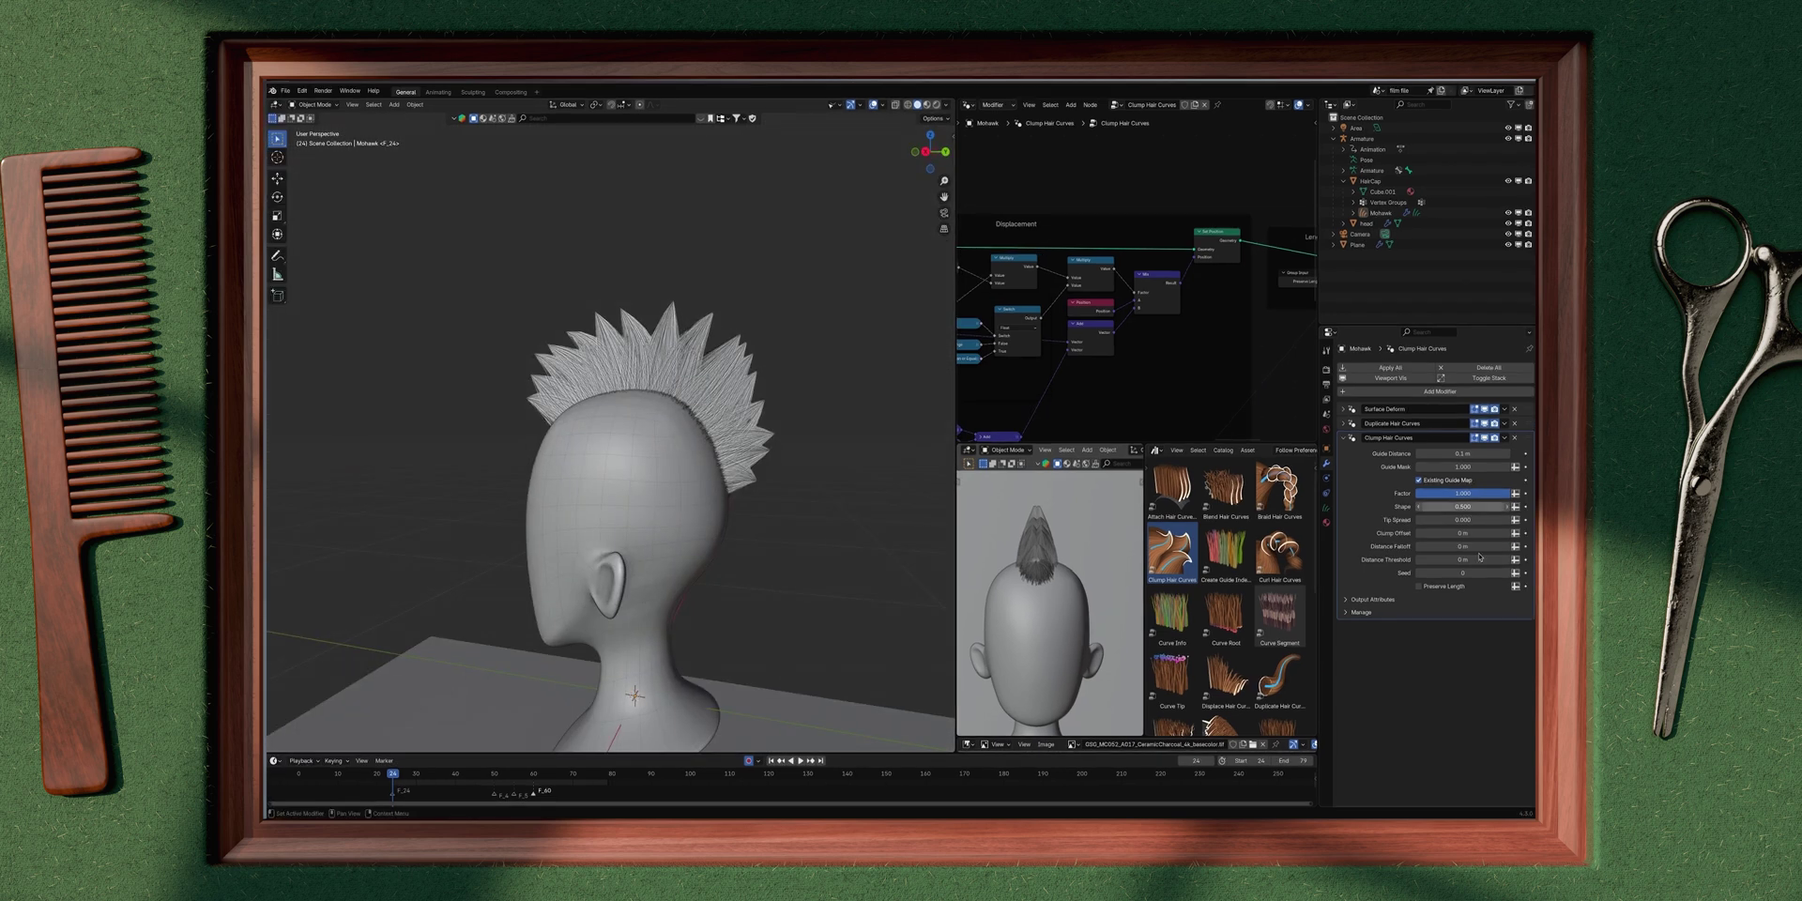
Step: Try a negative Shape value on the Clump Hair Curves modifier, inspect the mohawk, and undo the change
{"action": "left_click_drag", "start_coordinate": [1459, 506], "coordinate": [1361, 506]}
{"action": "middle_click_drag", "start_coordinate": [714, 423], "coordinate": [792, 442]}
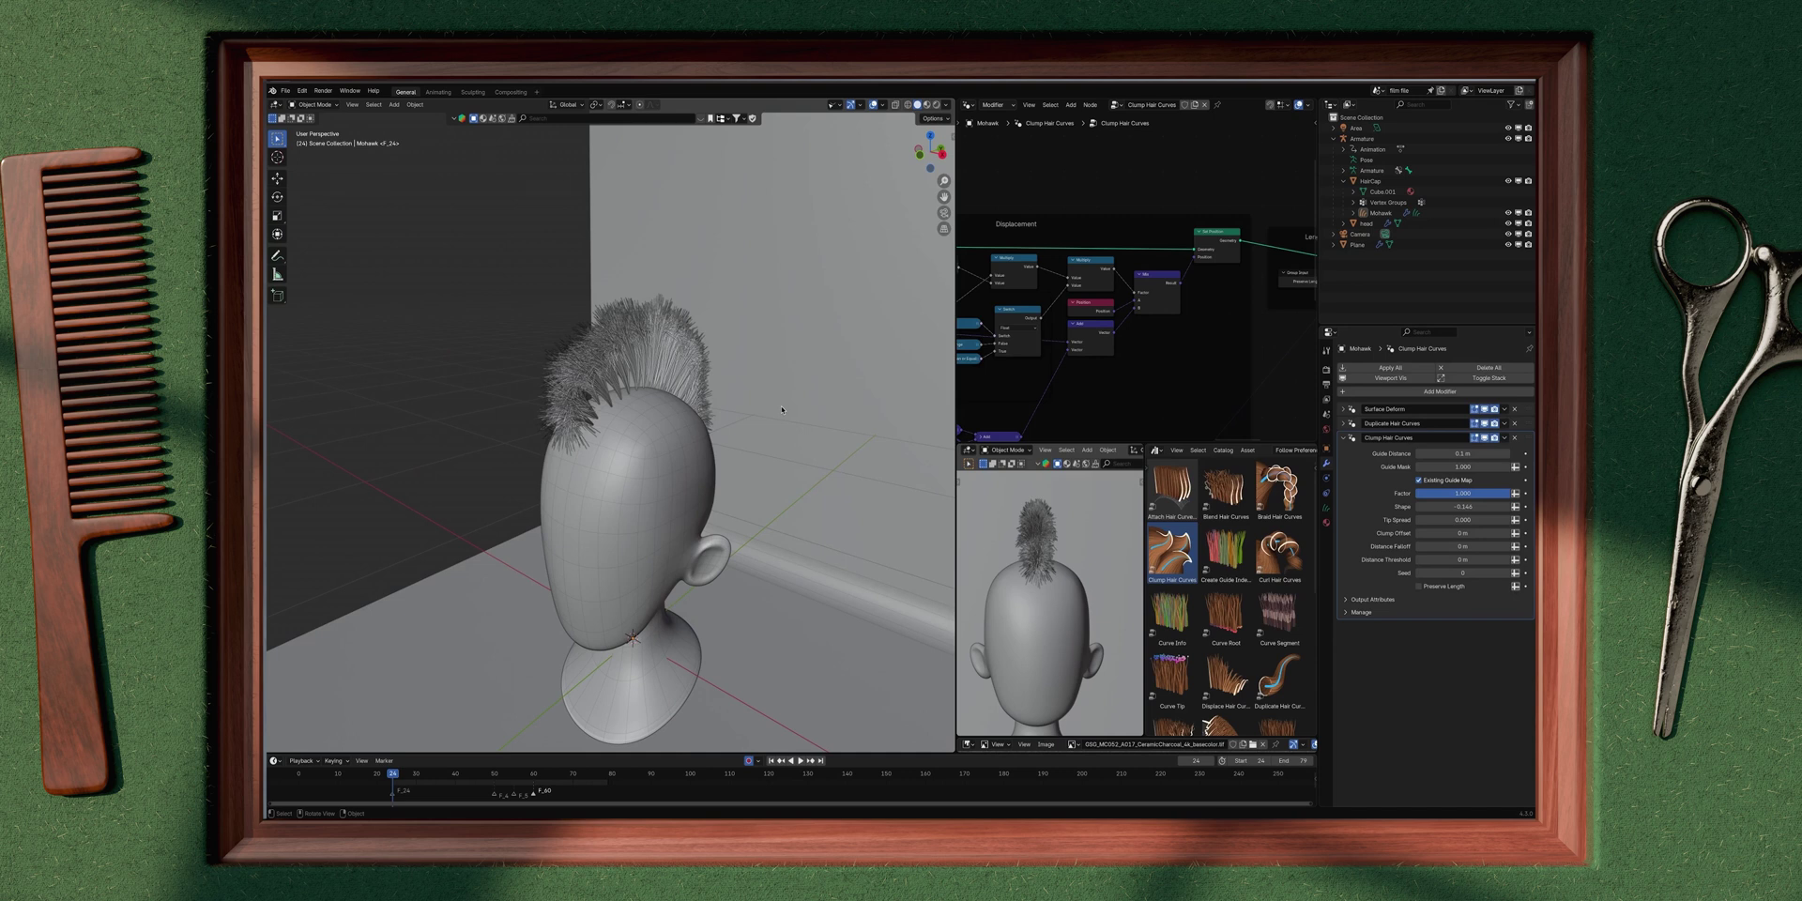
{"action": "key", "text": "ctrl+z"}
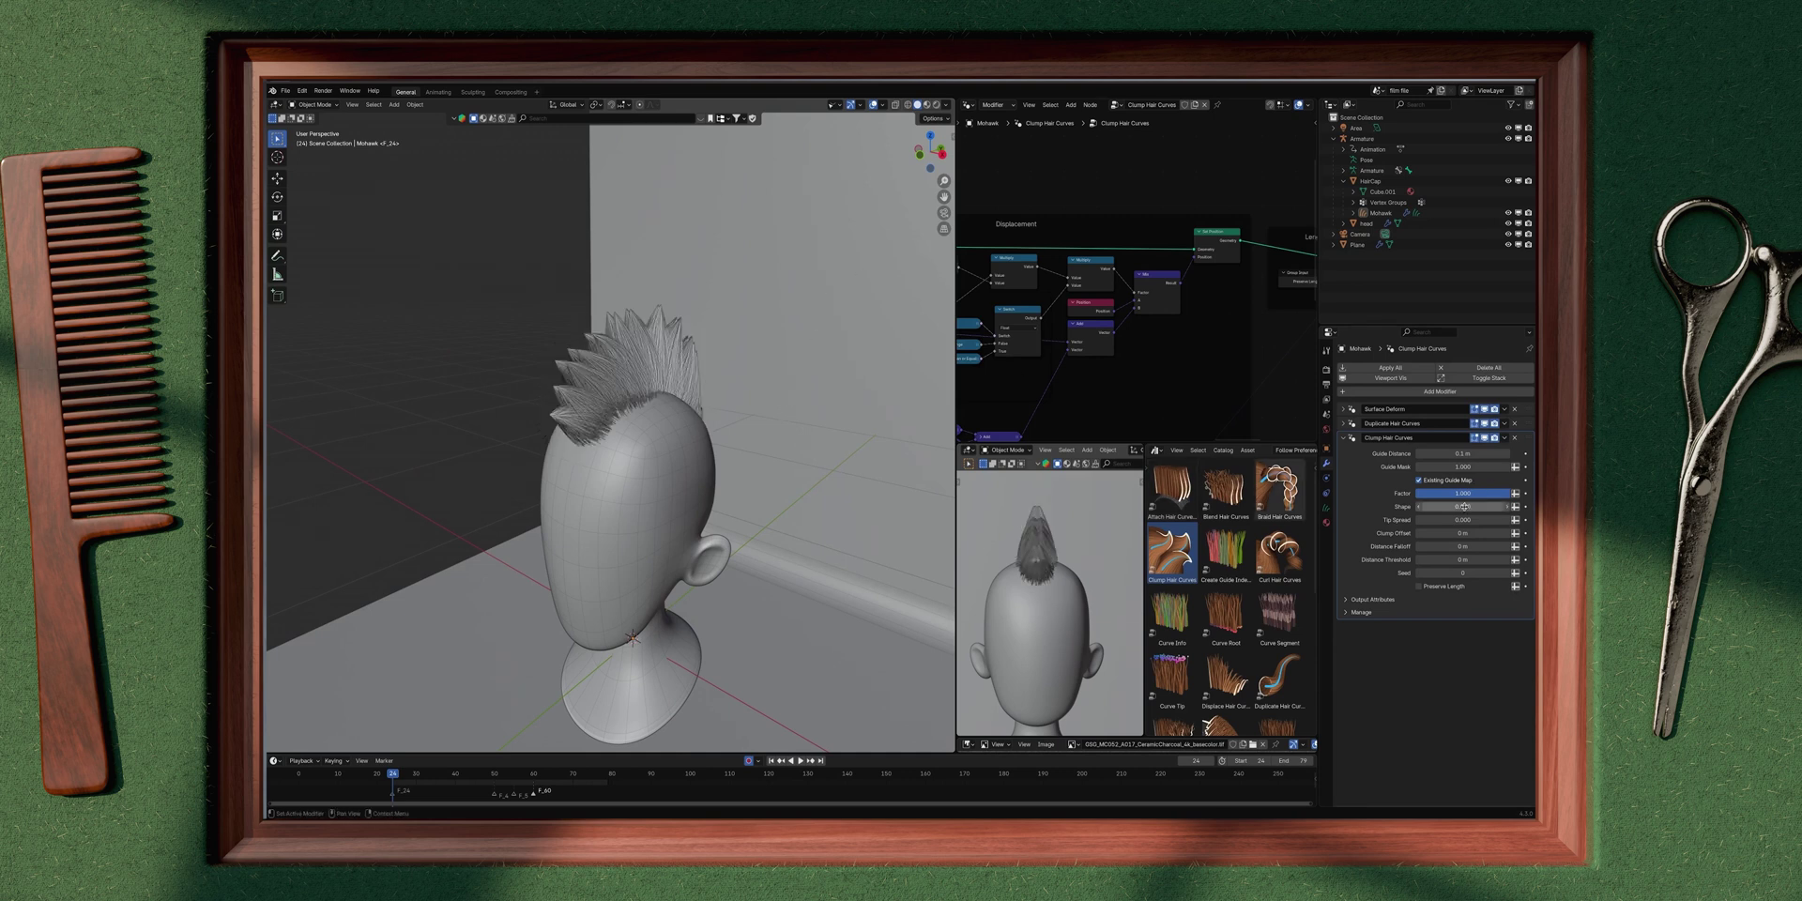
Step: Tune the Clump Hair Curves modifier with tip spread about 0.012, factor about 0.75 and clump offset about 0.04 m
{"action": "left_click_drag", "start_coordinate": [1456, 519], "coordinate": [1462, 519]}
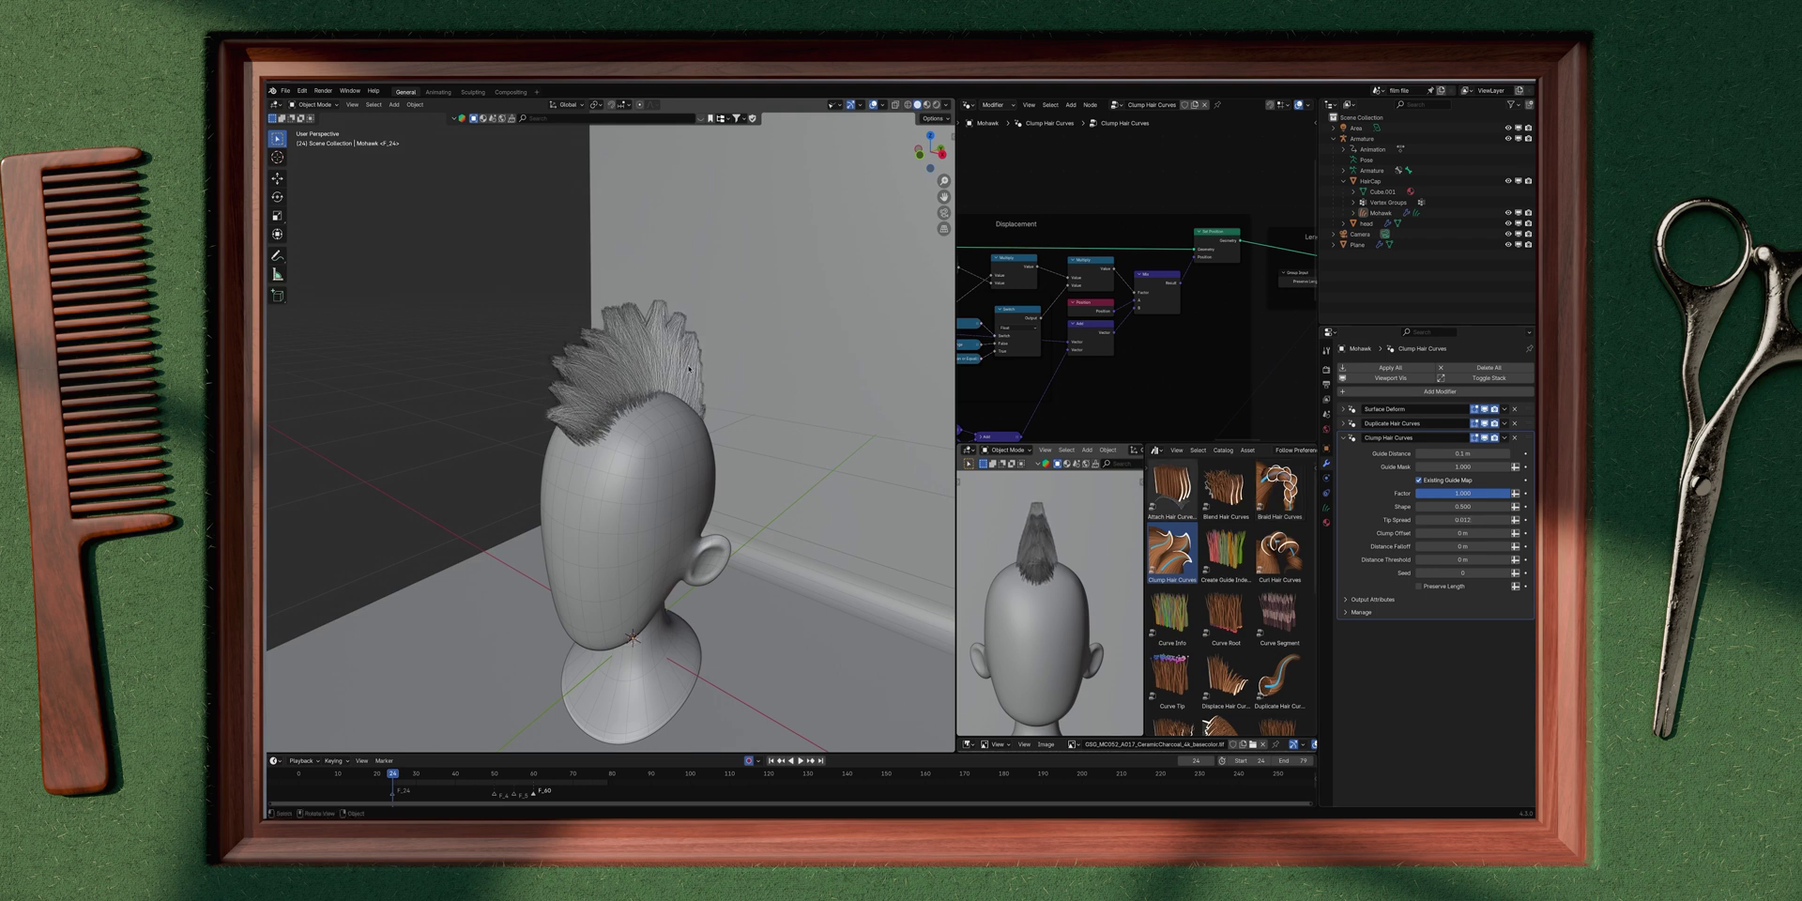
{"action": "key", "text": "KP_3"}
{"action": "mouse_move", "coordinate": [1463, 492]}
{"action": "left_mouse_down"}
{"action": "mouse_move", "coordinate": [1439, 493]}
{"action": "mouse_move", "coordinate": [1479, 493]}
{"action": "left_mouse_up"}
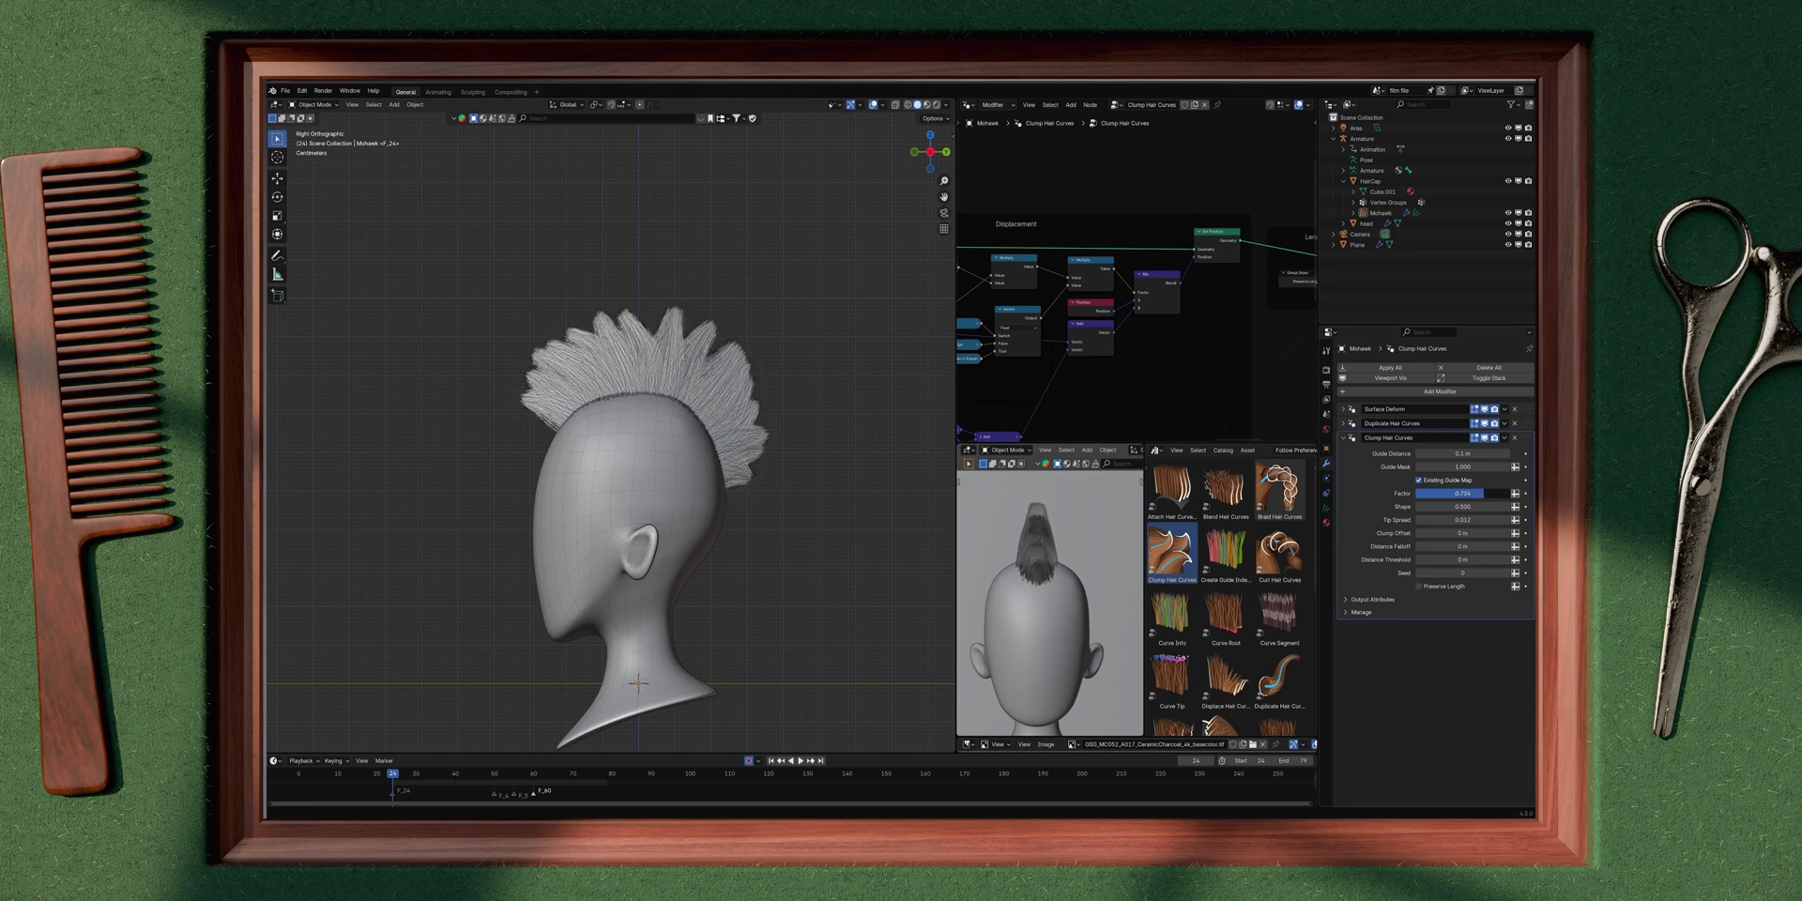
{"action": "left_click_drag", "start_coordinate": [1462, 530], "coordinate": [1465, 530]}
{"action": "middle_click_drag", "start_coordinate": [657, 404], "coordinate": [721, 382]}
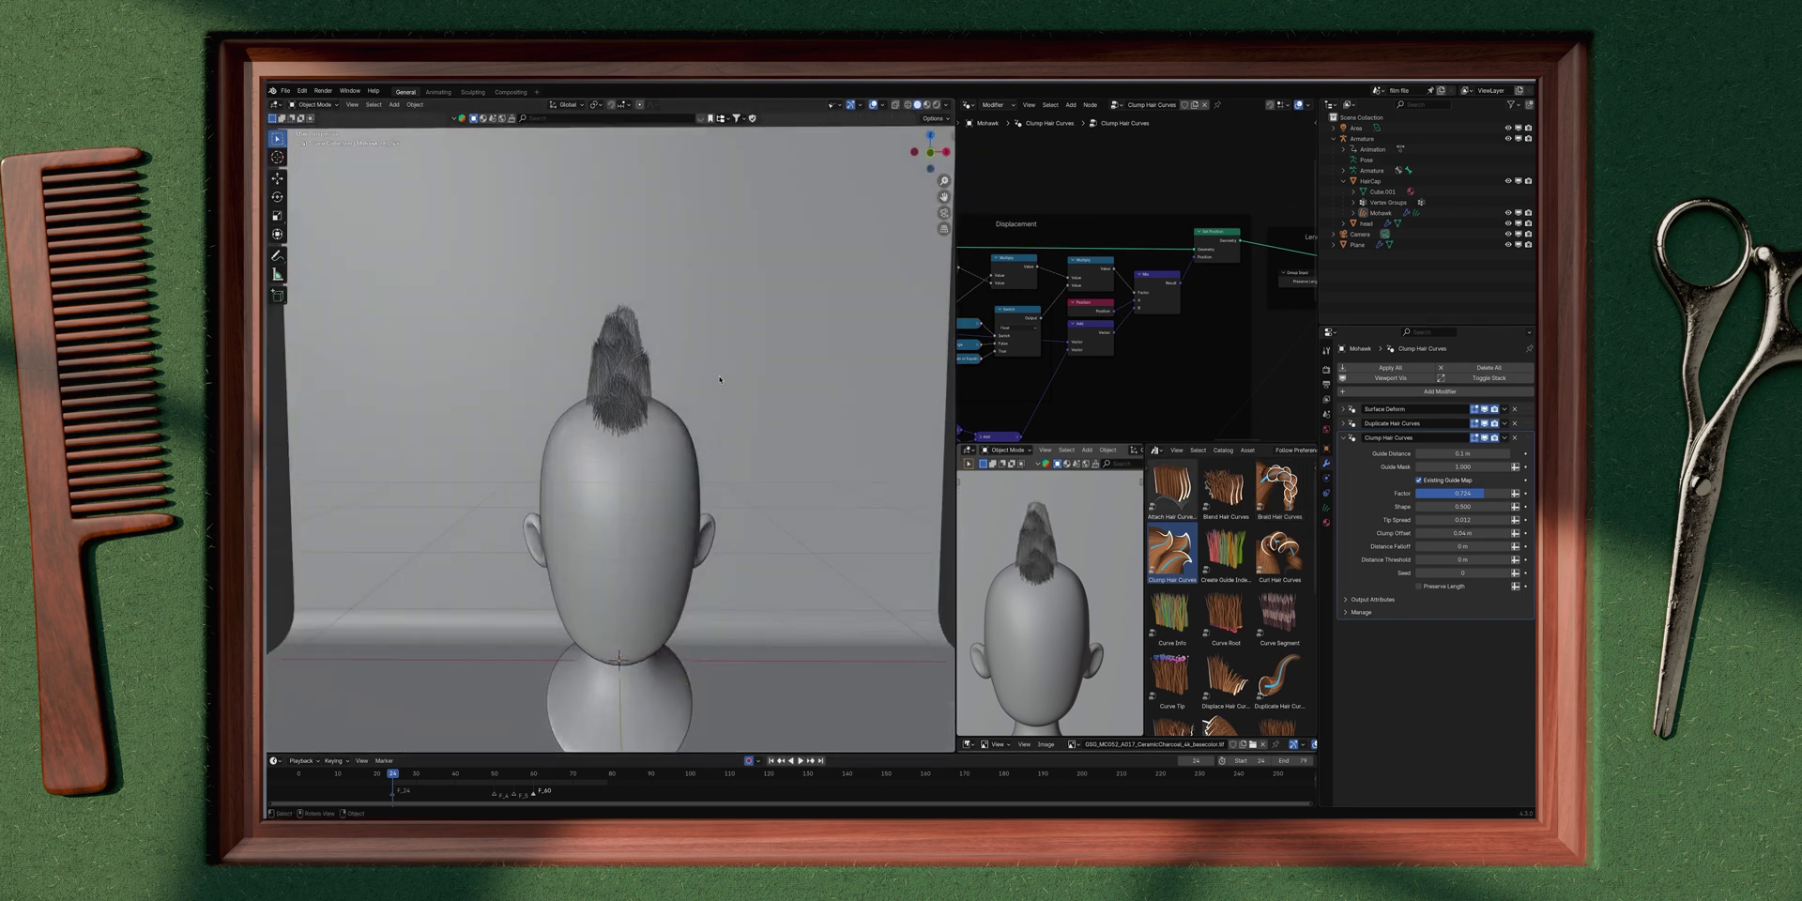
Step: Apply the Set Hair Curve Profile asset to the mohawk and inspect its strands up close
{"action": "scroll", "coordinate": [1225, 601], "scroll_direction": "down", "scroll_amount": 5}
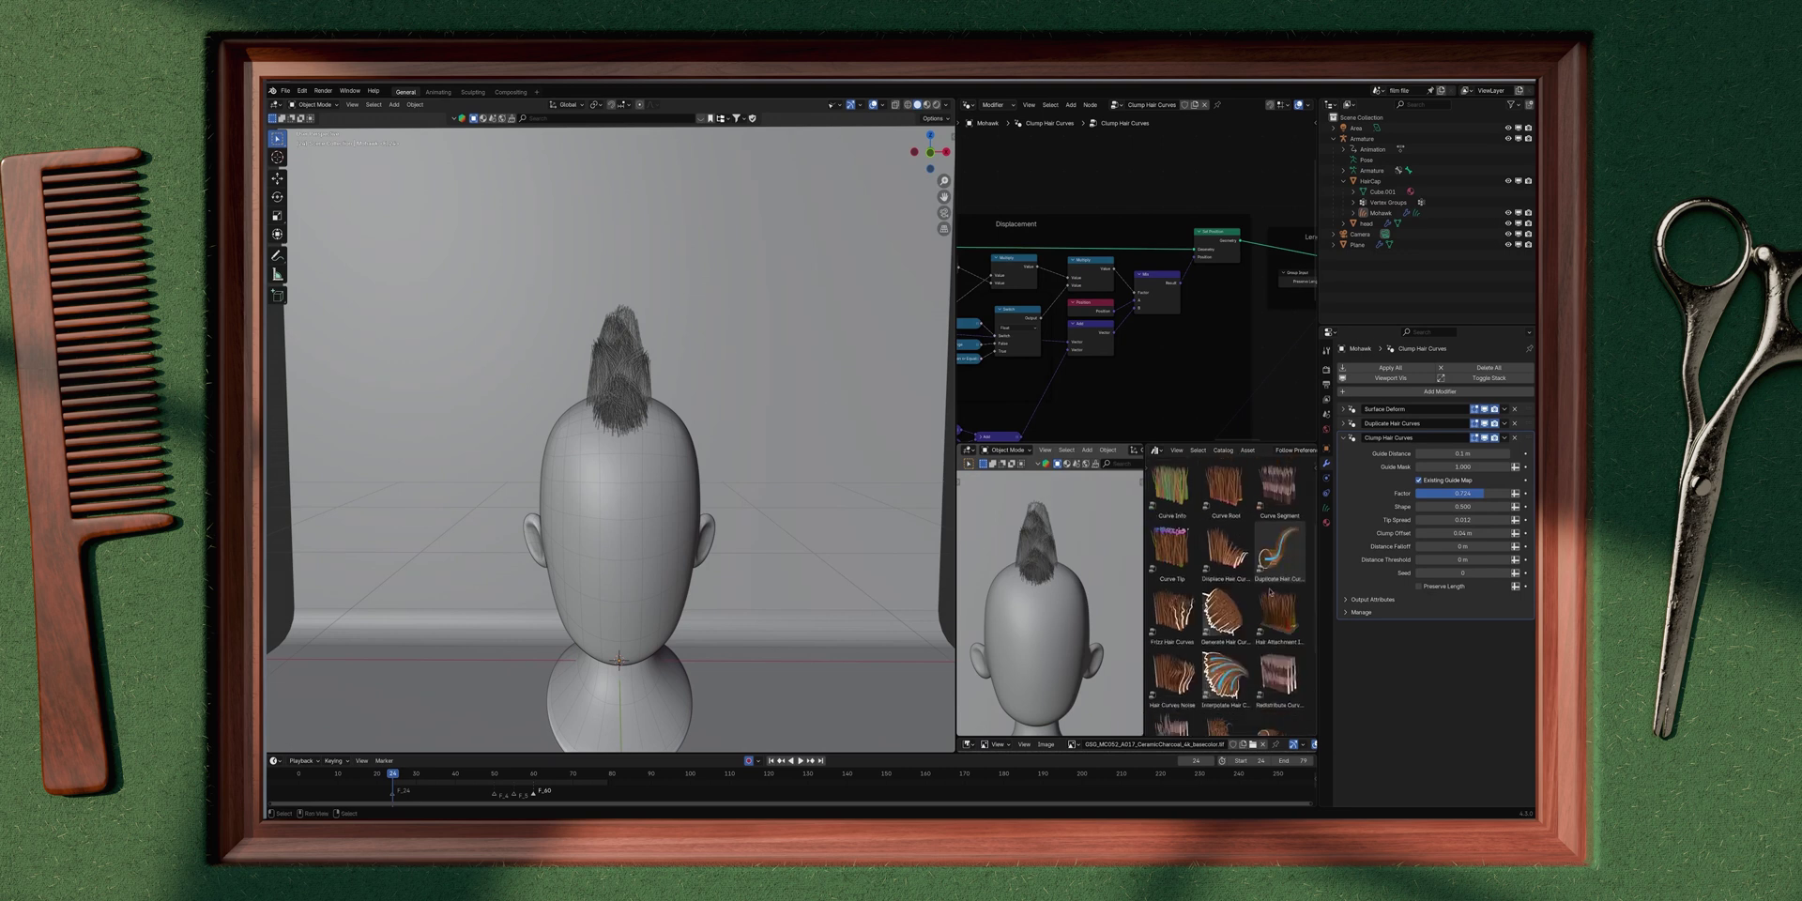
{"action": "scroll", "coordinate": [1225, 601], "scroll_direction": "down", "scroll_amount": 2}
{"action": "left_click_drag", "start_coordinate": [1174, 648], "coordinate": [601, 352]}
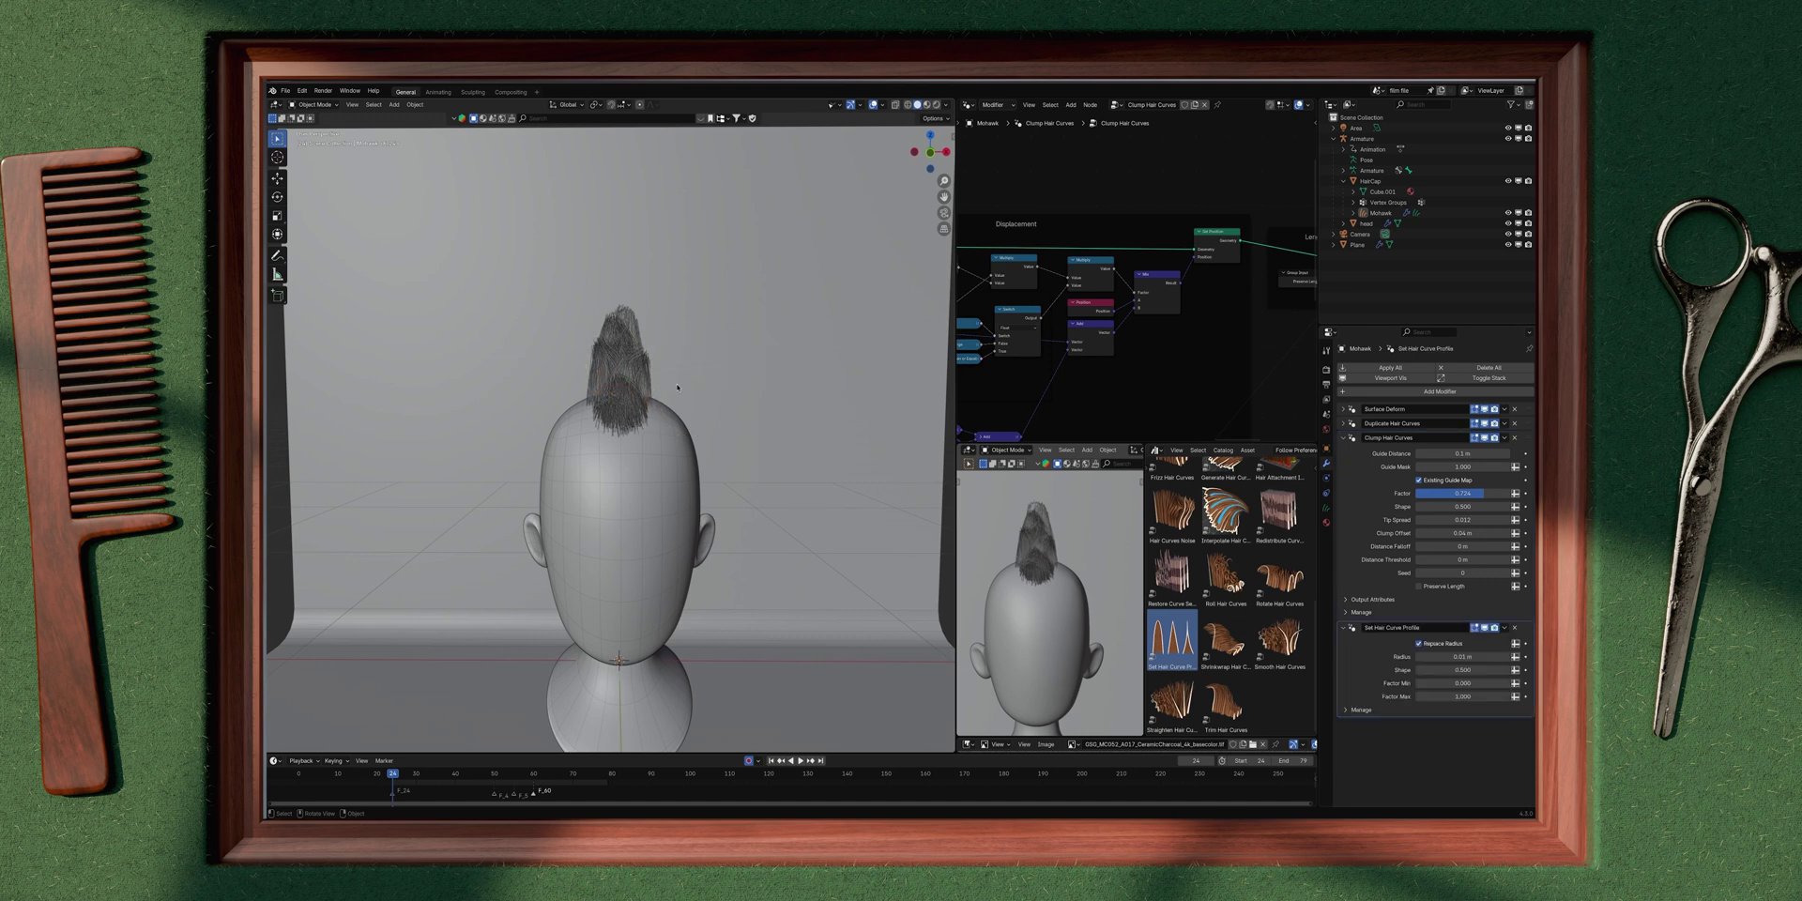
{"action": "middle_click_drag", "start_coordinate": [678, 387], "coordinate": [610, 399]}
{"action": "middle_click_drag", "start_coordinate": [719, 368], "coordinate": [708, 451]}
{"action": "scroll", "coordinate": [667, 479], "scroll_direction": "up", "scroll_amount": 3}
{"action": "scroll", "coordinate": [628, 476], "scroll_direction": "down", "scroll_amount": 2}
Step: Set the curves' viewport display shape to Strip in the render settings
{"action": "left_click", "coordinate": [1326, 369]}
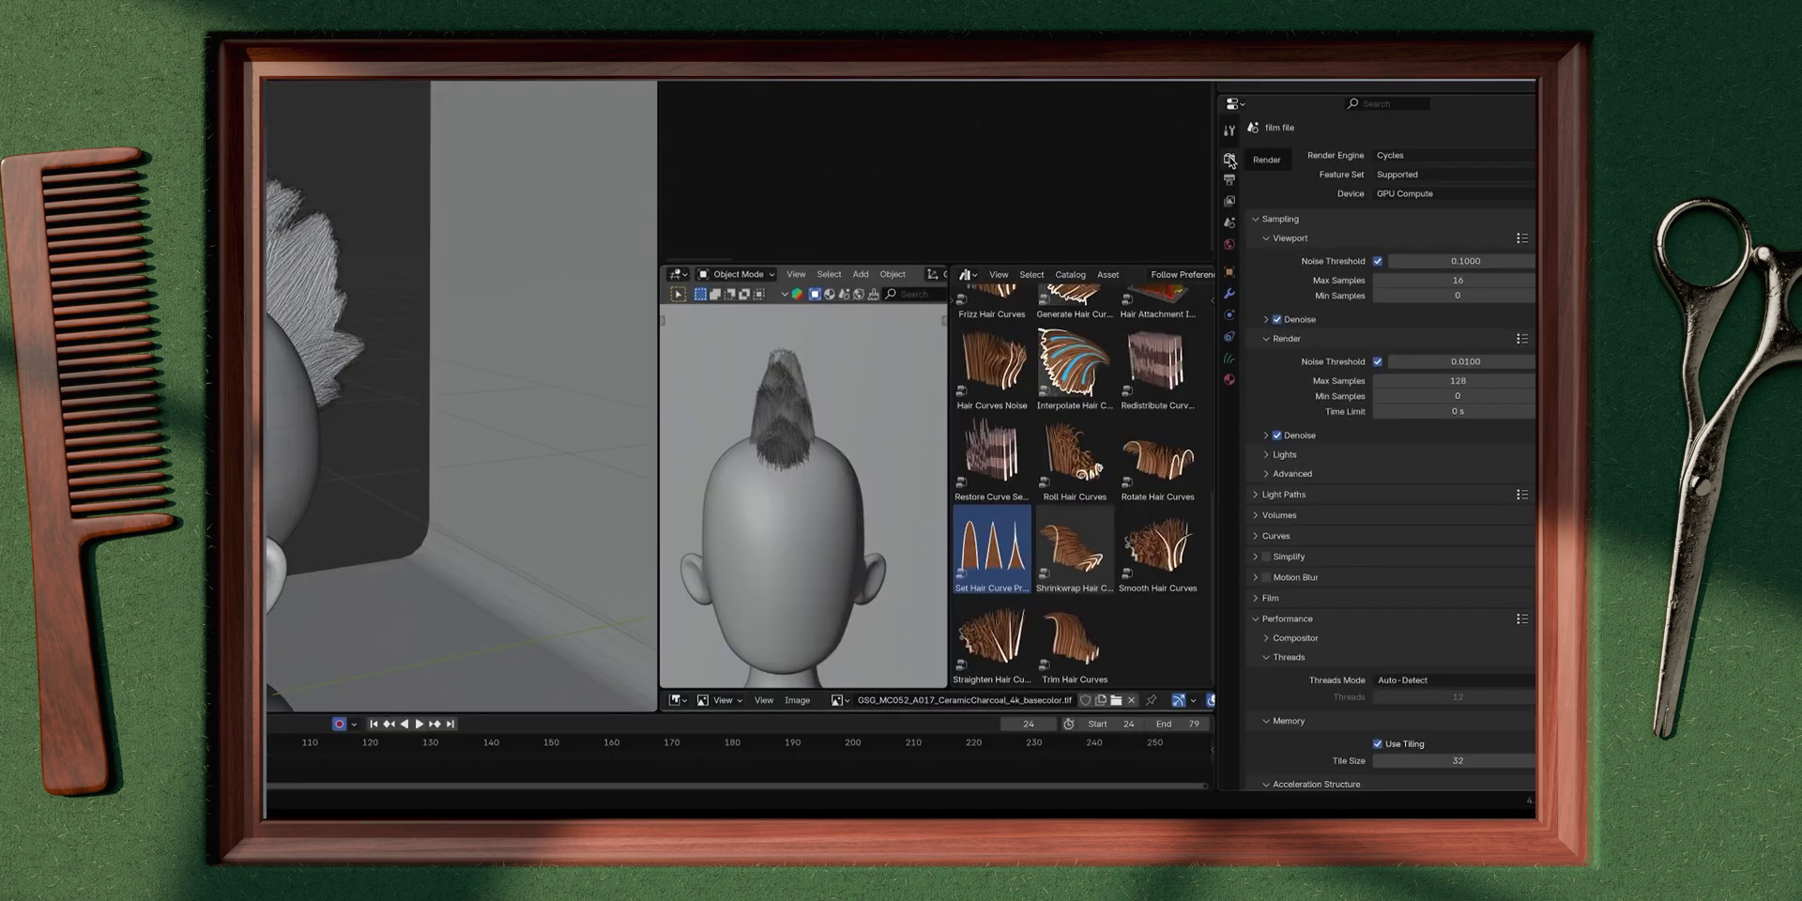
{"action": "scroll", "coordinate": [1289, 437], "scroll_direction": "down", "scroll_amount": 2}
{"action": "left_click", "coordinate": [1284, 559]}
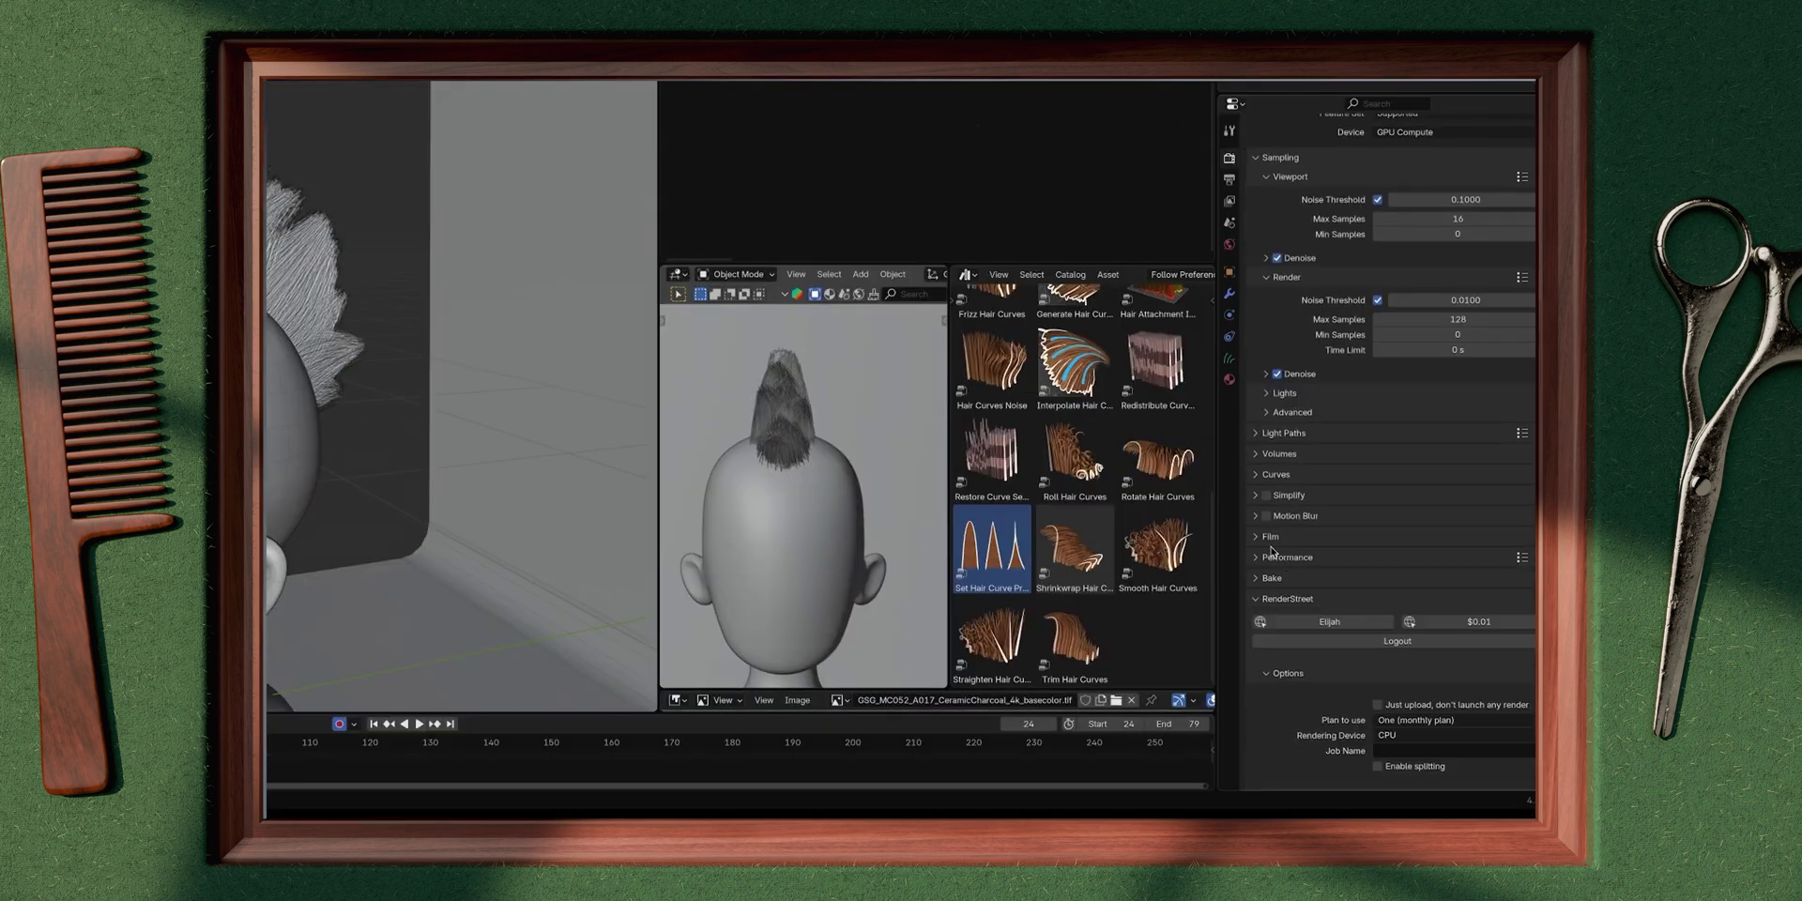
{"action": "left_click", "coordinate": [1274, 477]}
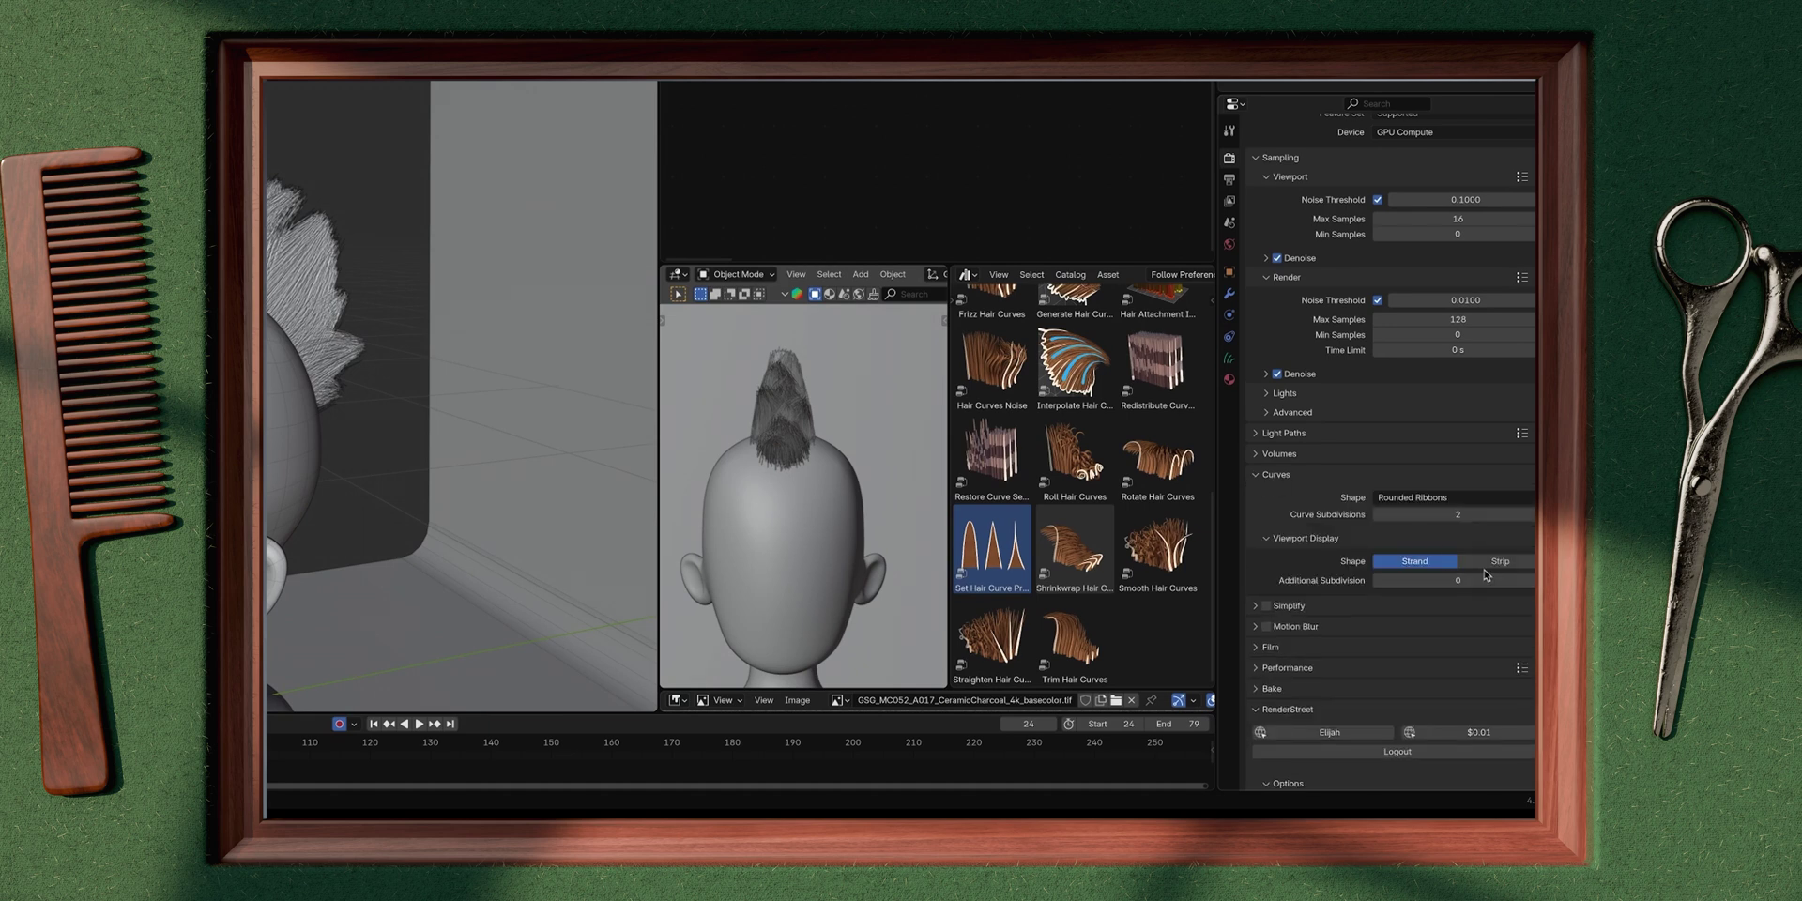
{"action": "left_click", "coordinate": [1497, 562]}
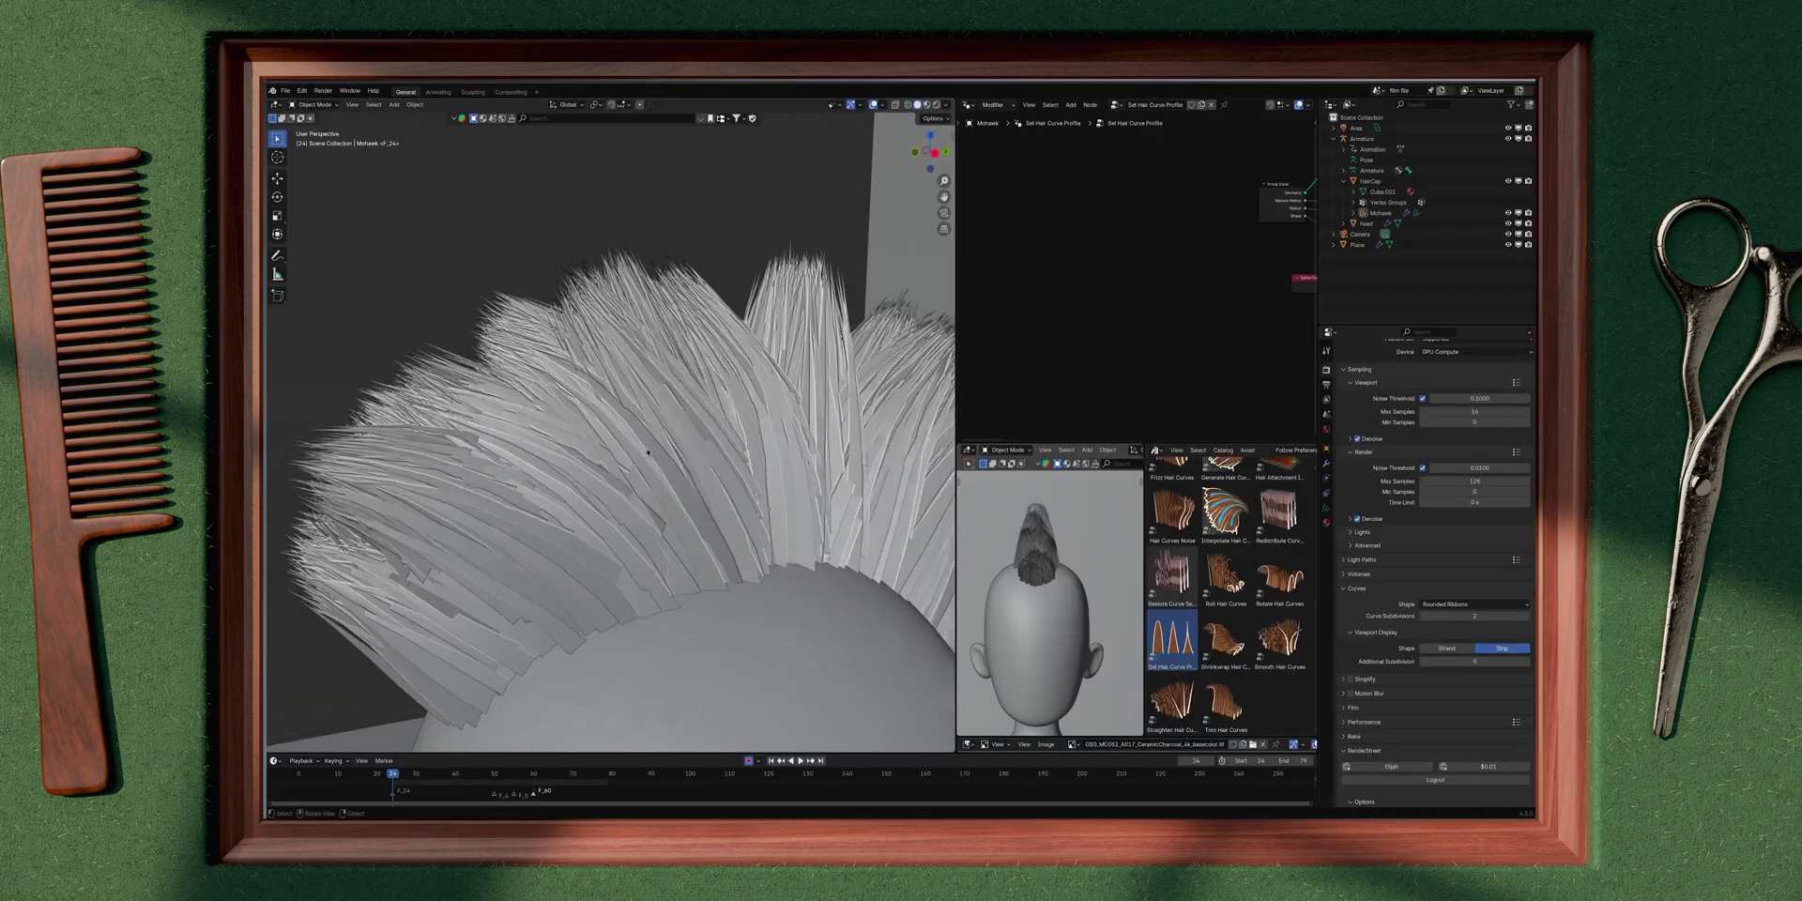
Step: Preview the strip-displayed mohawk in rendered shading and return to solid shading
{"action": "middle_click_drag", "start_coordinate": [291, 310], "coordinate": [306, 299]}
{"action": "mouse_move", "coordinate": [683, 467]}
{"action": "middle_mouse_down"}
{"action": "mouse_move", "coordinate": [785, 444]}
{"action": "mouse_move", "coordinate": [706, 462]}
{"action": "mouse_move", "coordinate": [681, 498]}
{"action": "middle_mouse_up"}
{"action": "scroll", "coordinate": [706, 461], "scroll_direction": "down", "scroll_amount": 5}
{"action": "key", "text": "z"}
{"action": "left_click", "coordinate": [662, 427]}
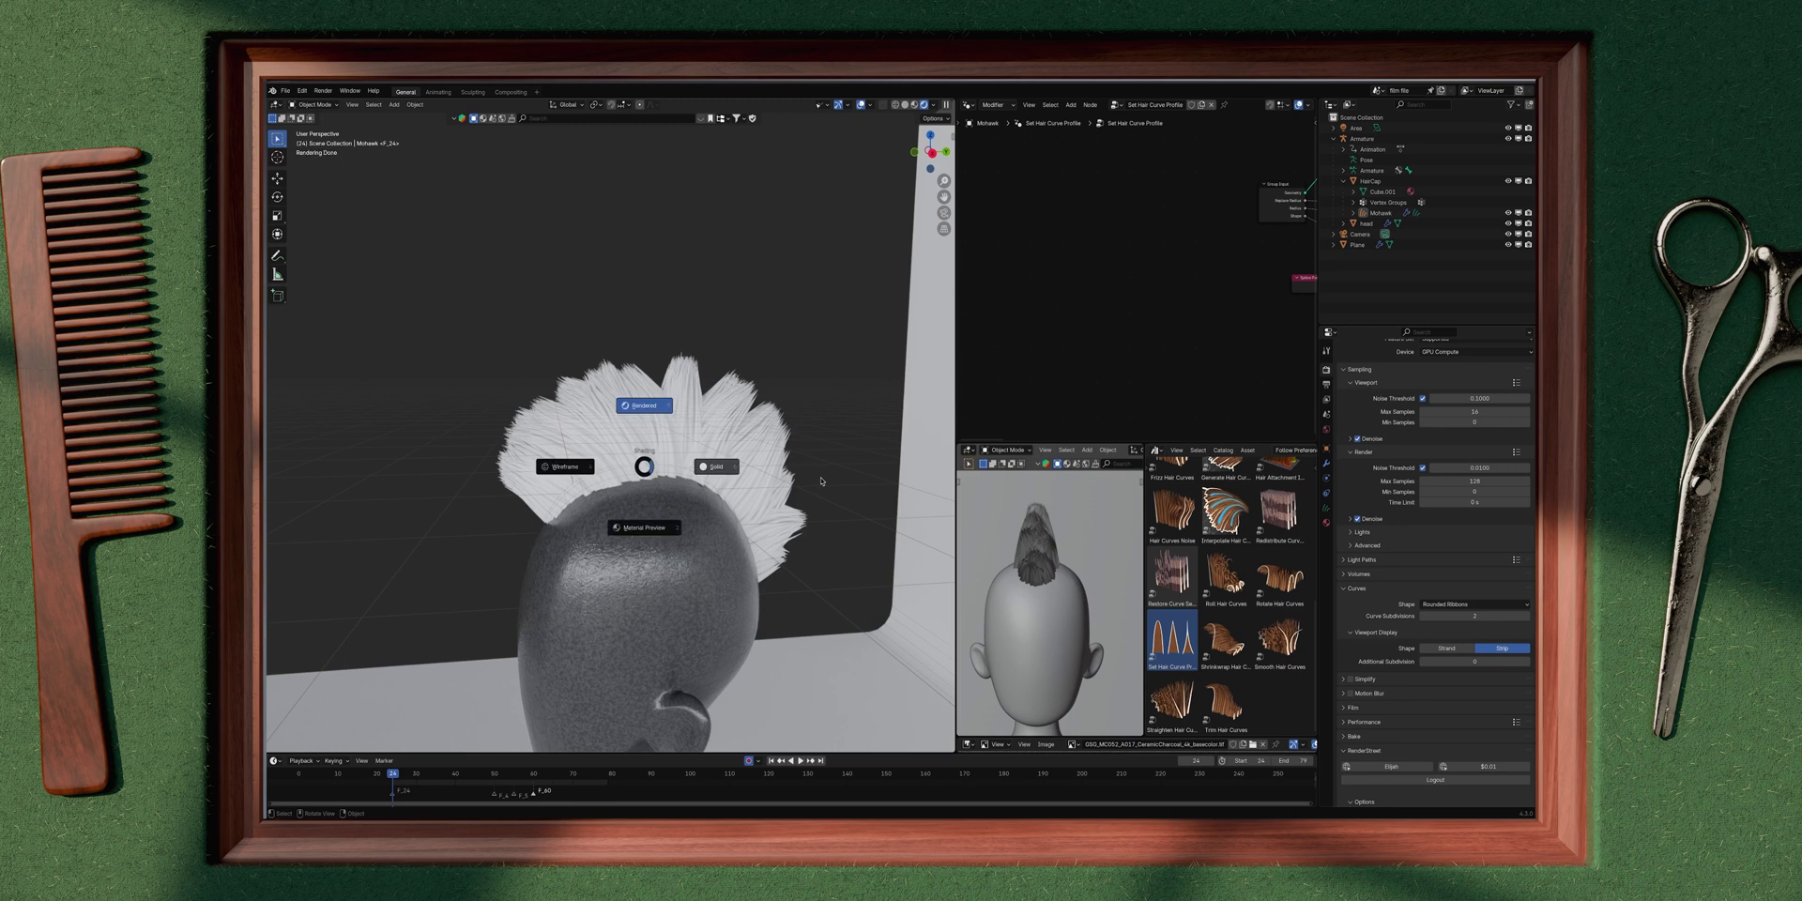
{"action": "left_click", "coordinate": [698, 468]}
Step: Set the mohawk's Set Hair Curve Profile radius to 0.0008 m and check the strand thickness from several angles
{"action": "left_click", "coordinate": [799, 448]}
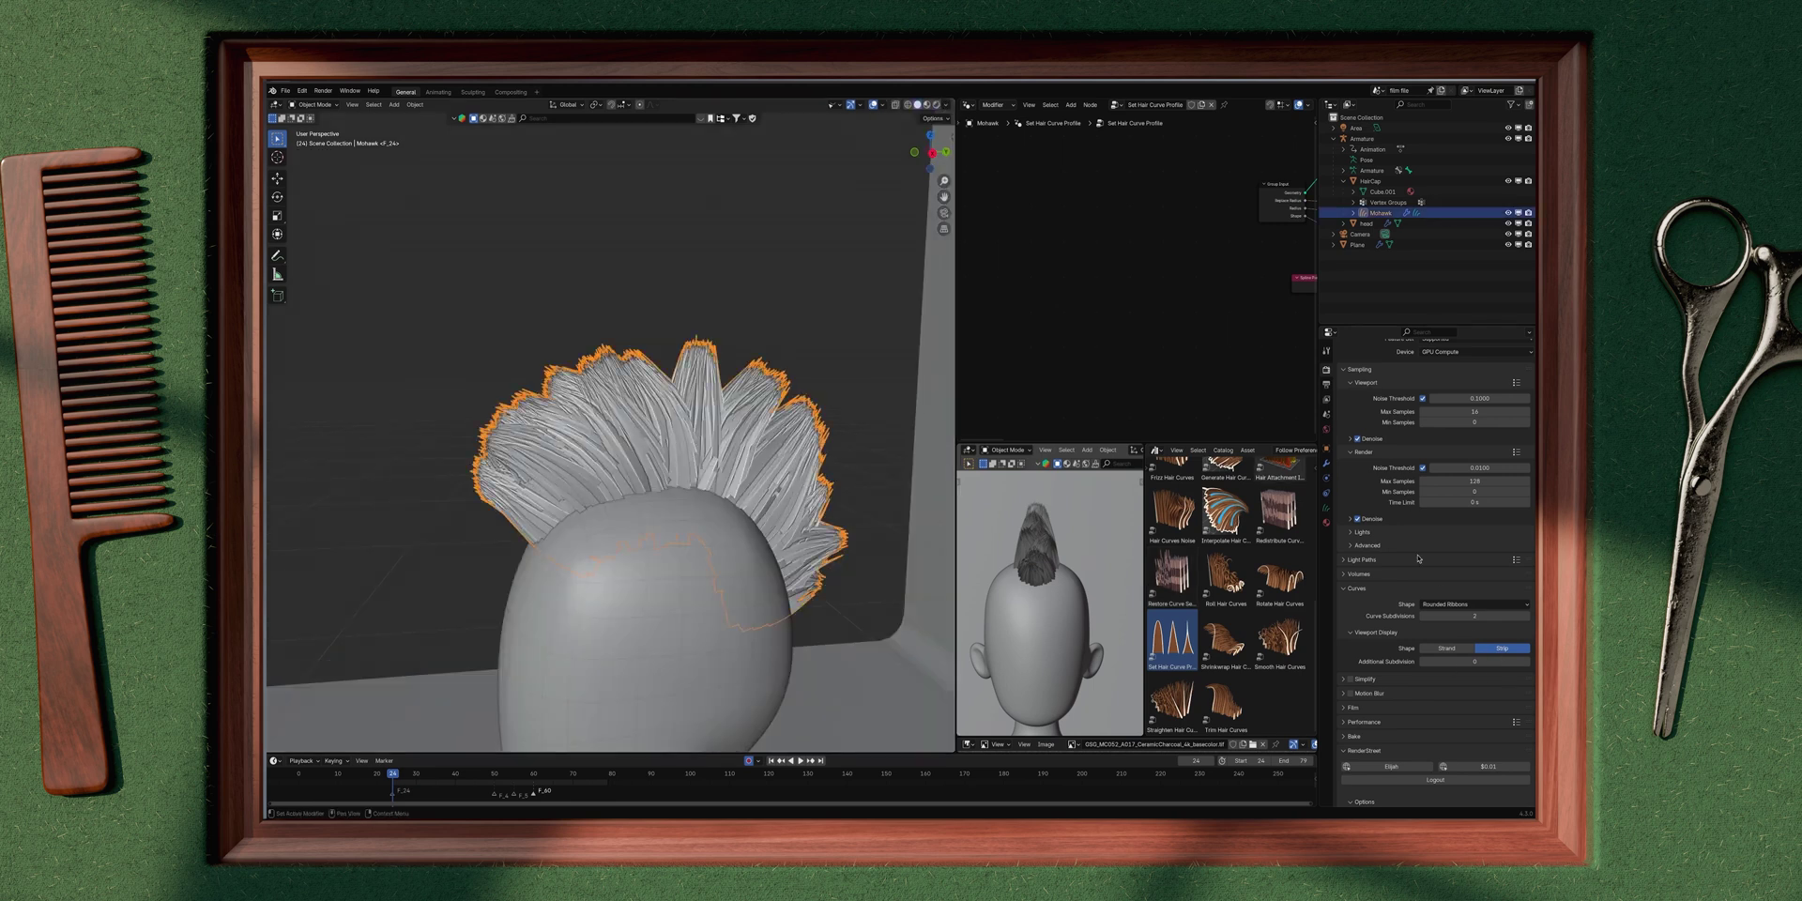
{"action": "left_click", "coordinate": [1326, 463]}
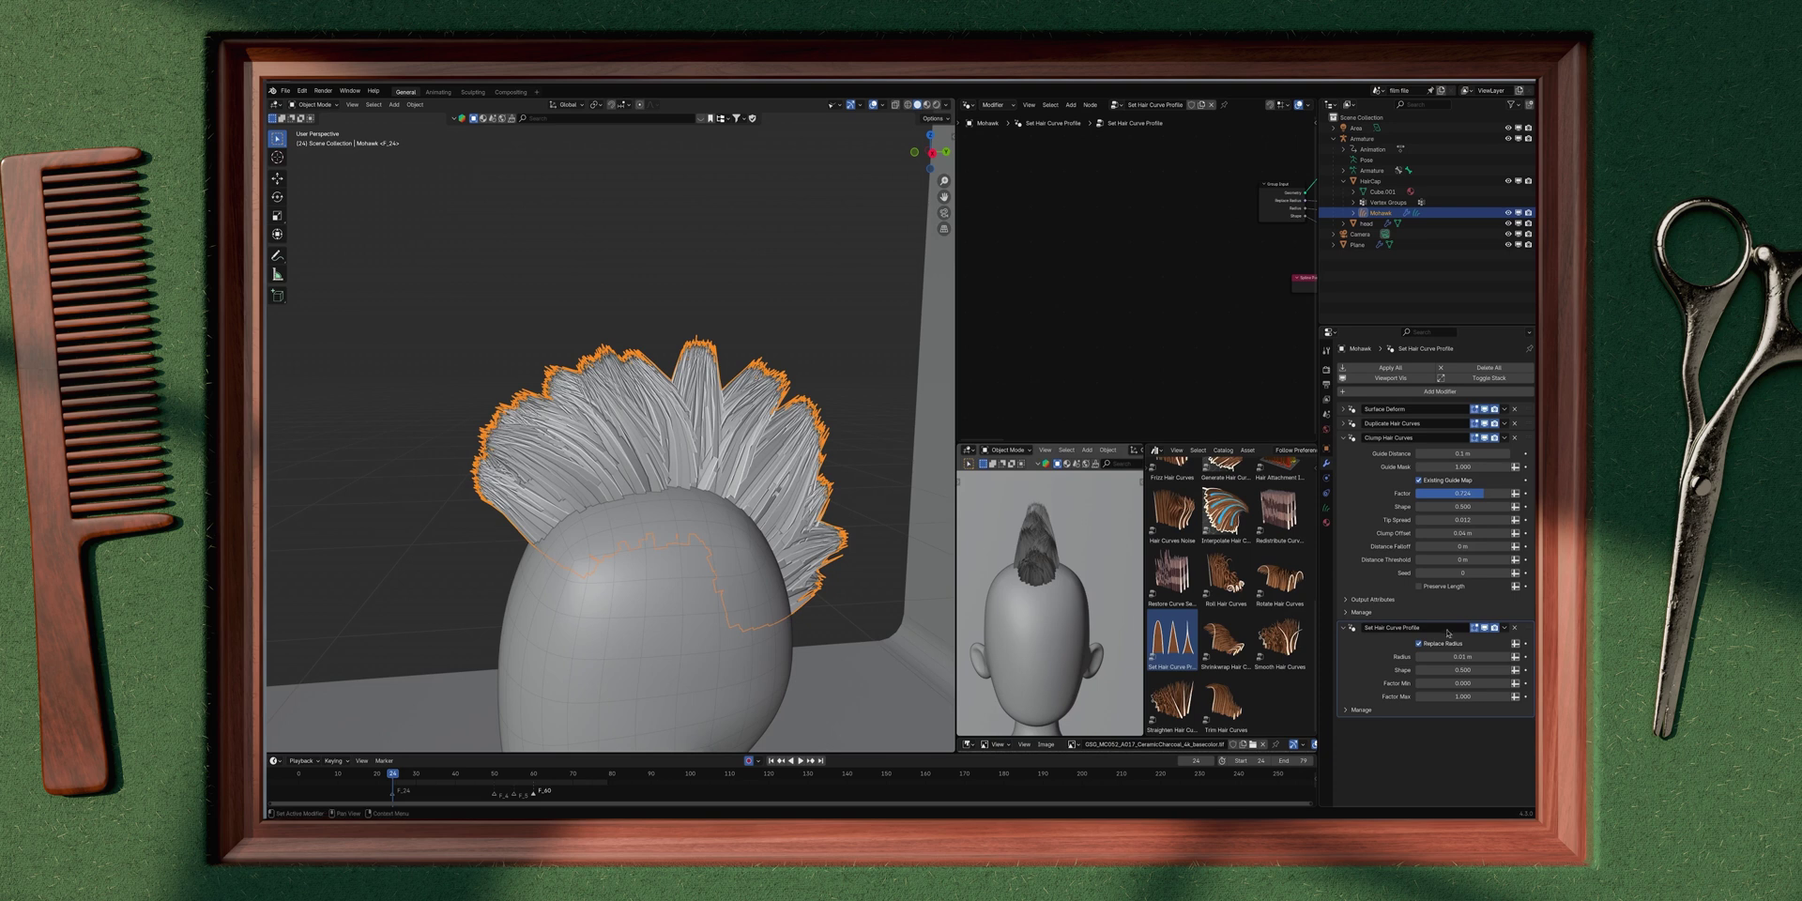
{"action": "left_click", "coordinate": [1459, 657]}
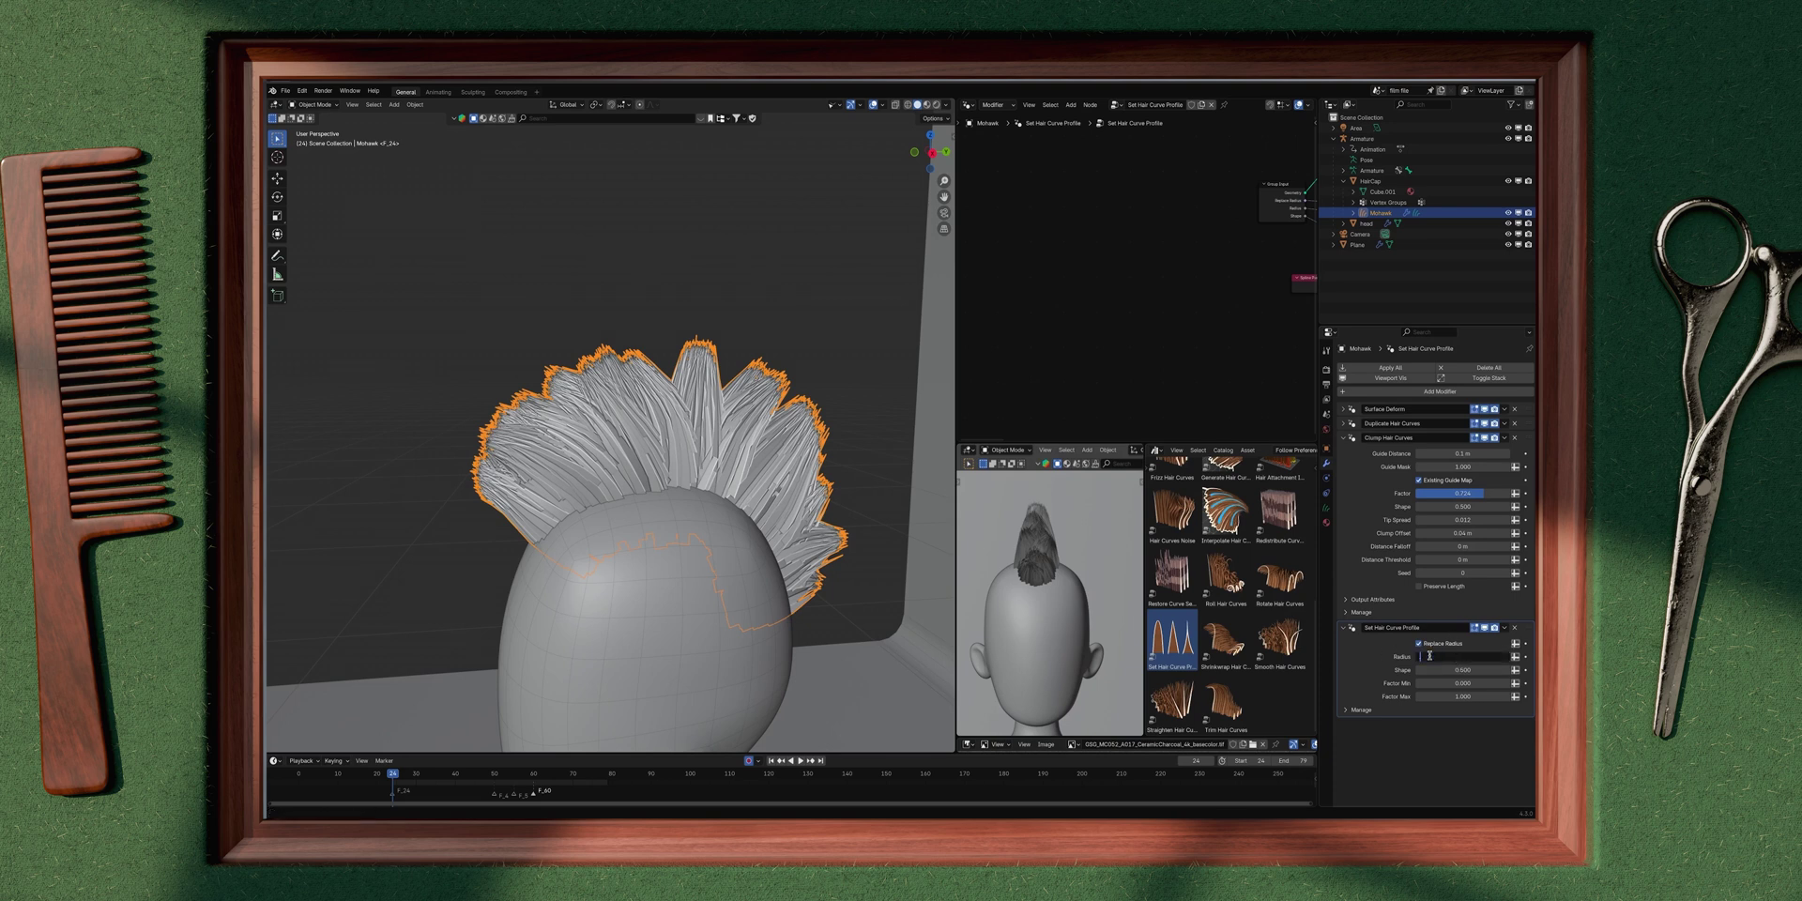
{"action": "type", "text": ".0008"}
{"action": "key", "text": "Return"}
{"action": "scroll", "coordinate": [719, 496], "scroll_direction": "up", "scroll_amount": 5}
{"action": "middle_click_drag", "start_coordinate": [719, 495], "coordinate": [690, 484]}
{"action": "scroll", "coordinate": [690, 484], "scroll_direction": "down", "scroll_amount": 4}
{"action": "middle_click_drag", "start_coordinate": [690, 484], "coordinate": [572, 474]}
{"action": "left_click", "coordinate": [752, 359]}
{"action": "scroll", "coordinate": [753, 467], "scroll_direction": "down", "scroll_amount": 3}
{"action": "scroll", "coordinate": [655, 461], "scroll_direction": "up", "scroll_amount": 4}
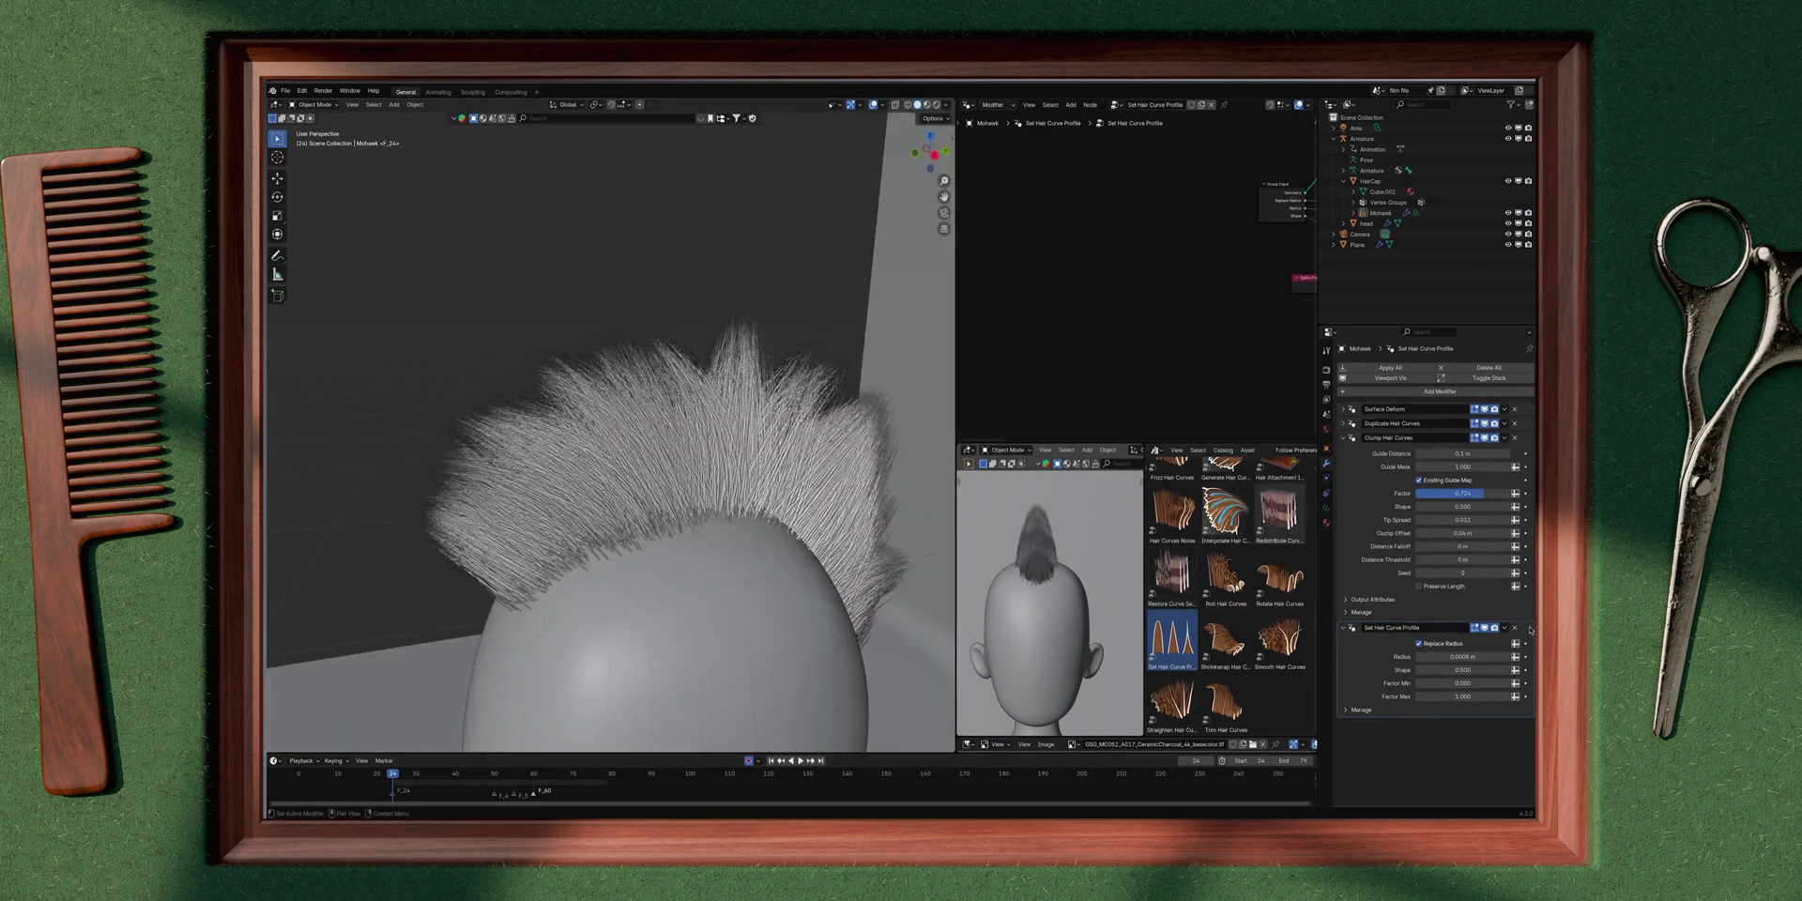
Step: Move Set Hair Curve Profile above Clump Hair Curves in the stack and apply the Frizz Hair Curves asset to the mohawk
{"action": "left_click_drag", "start_coordinate": [1530, 630], "coordinate": [1484, 441]}
{"action": "scroll", "coordinate": [587, 458], "scroll_direction": "down", "scroll_amount": 4}
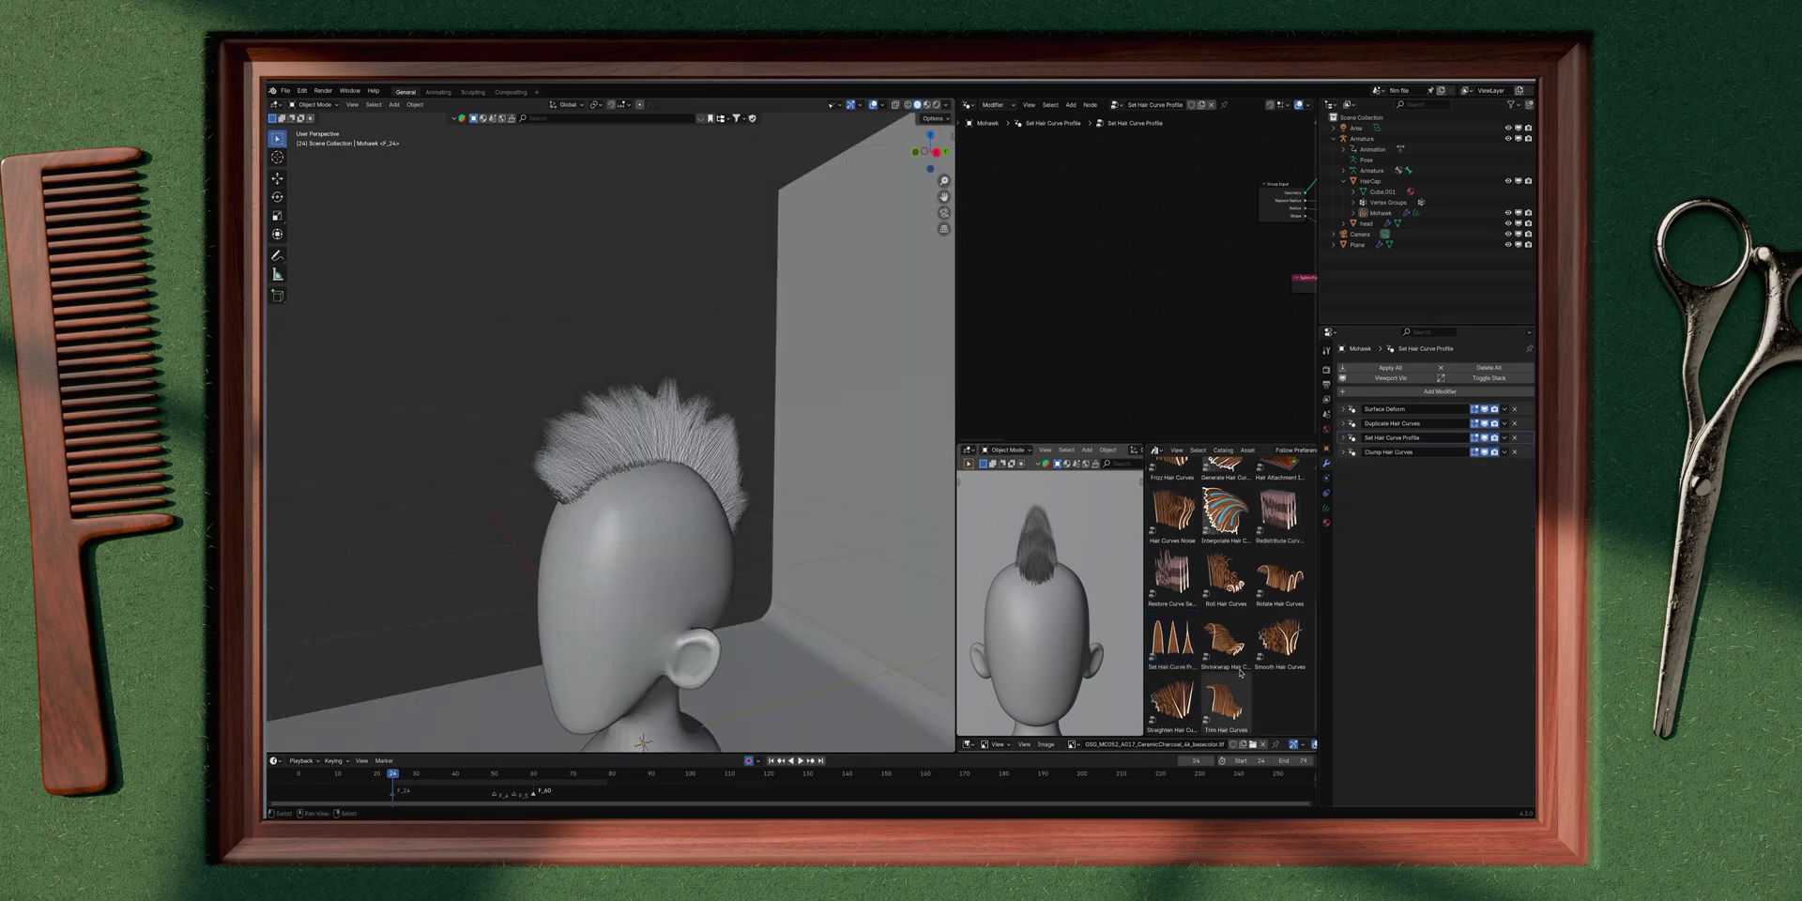
{"action": "scroll", "coordinate": [1225, 601], "scroll_direction": "up", "scroll_amount": 3}
{"action": "left_click_drag", "start_coordinate": [1172, 532], "coordinate": [621, 438]}
{"action": "mouse_move", "coordinate": [873, 512]}
{"action": "middle_mouse_down"}
{"action": "mouse_move", "coordinate": [784, 512]}
{"action": "mouse_move", "coordinate": [837, 511]}
{"action": "middle_mouse_up"}
Step: Adjust the Frizz Hair Curves distance to a subtle amount and lower its factor to about 0.3
{"action": "mouse_move", "coordinate": [1467, 508]}
{"action": "left_mouse_down"}
{"action": "mouse_move", "coordinate": [1507, 508]}
{"action": "mouse_move", "coordinate": [1490, 509]}
{"action": "left_mouse_up"}
{"action": "middle_click_drag", "start_coordinate": [694, 488], "coordinate": [668, 402]}
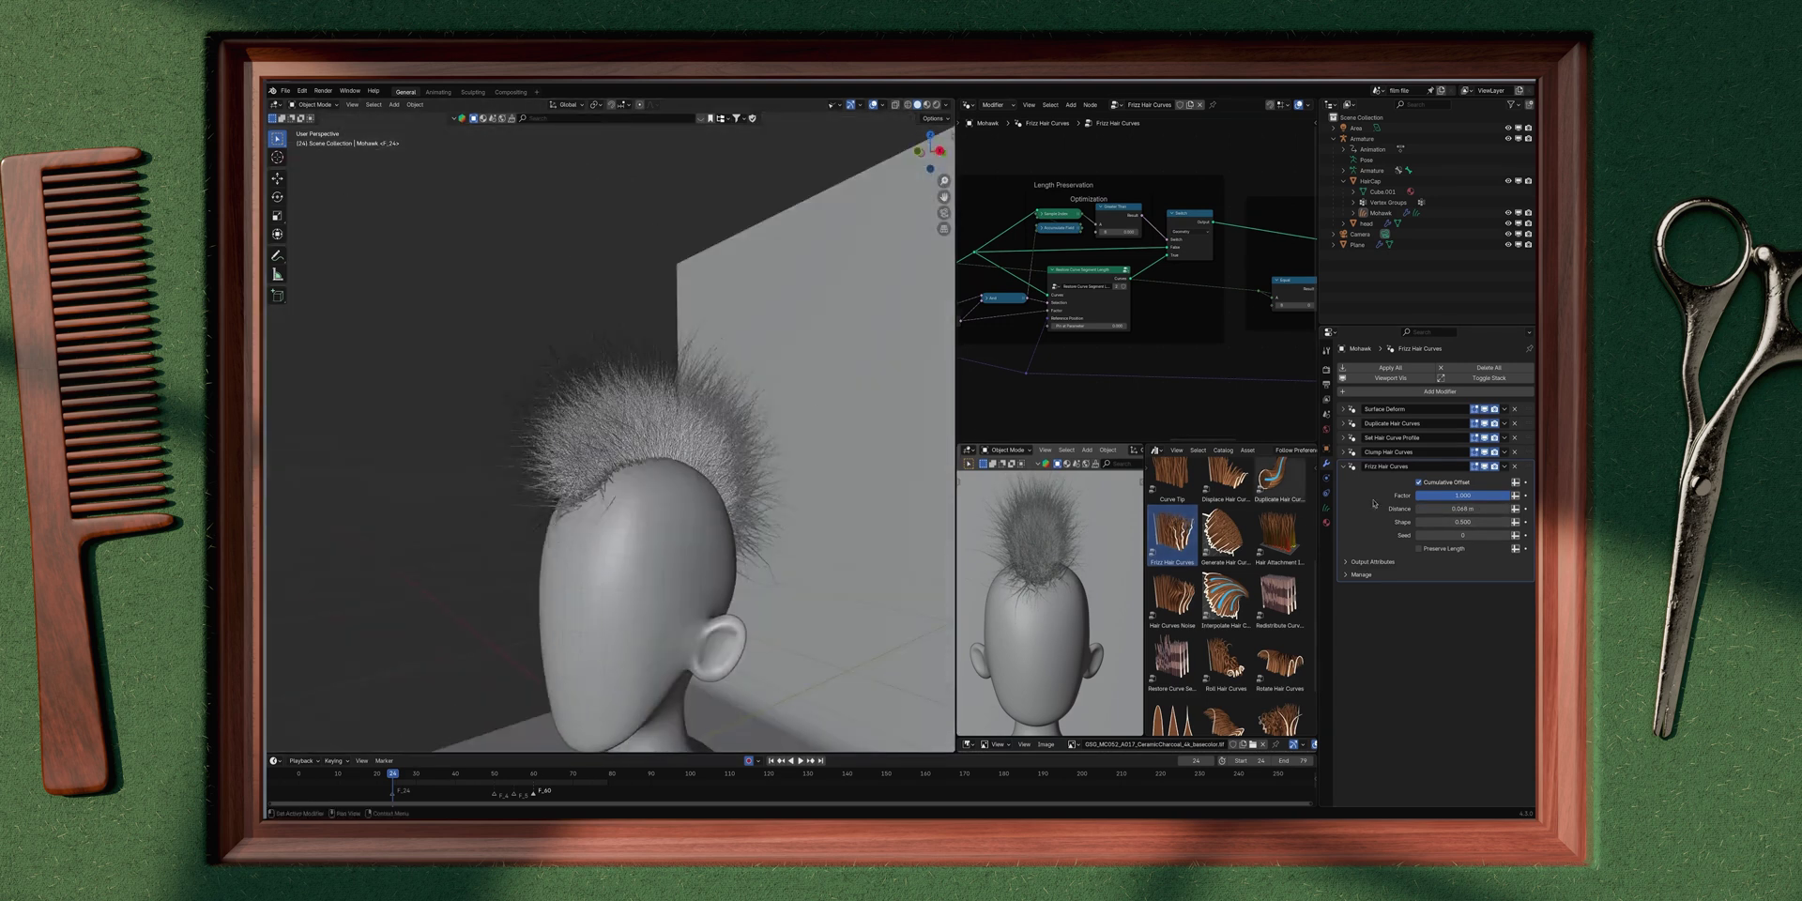
{"action": "mouse_move", "coordinate": [1470, 510]}
{"action": "left_mouse_down"}
{"action": "mouse_move", "coordinate": [1436, 510]}
{"action": "mouse_move", "coordinate": [1461, 511]}
{"action": "left_mouse_up"}
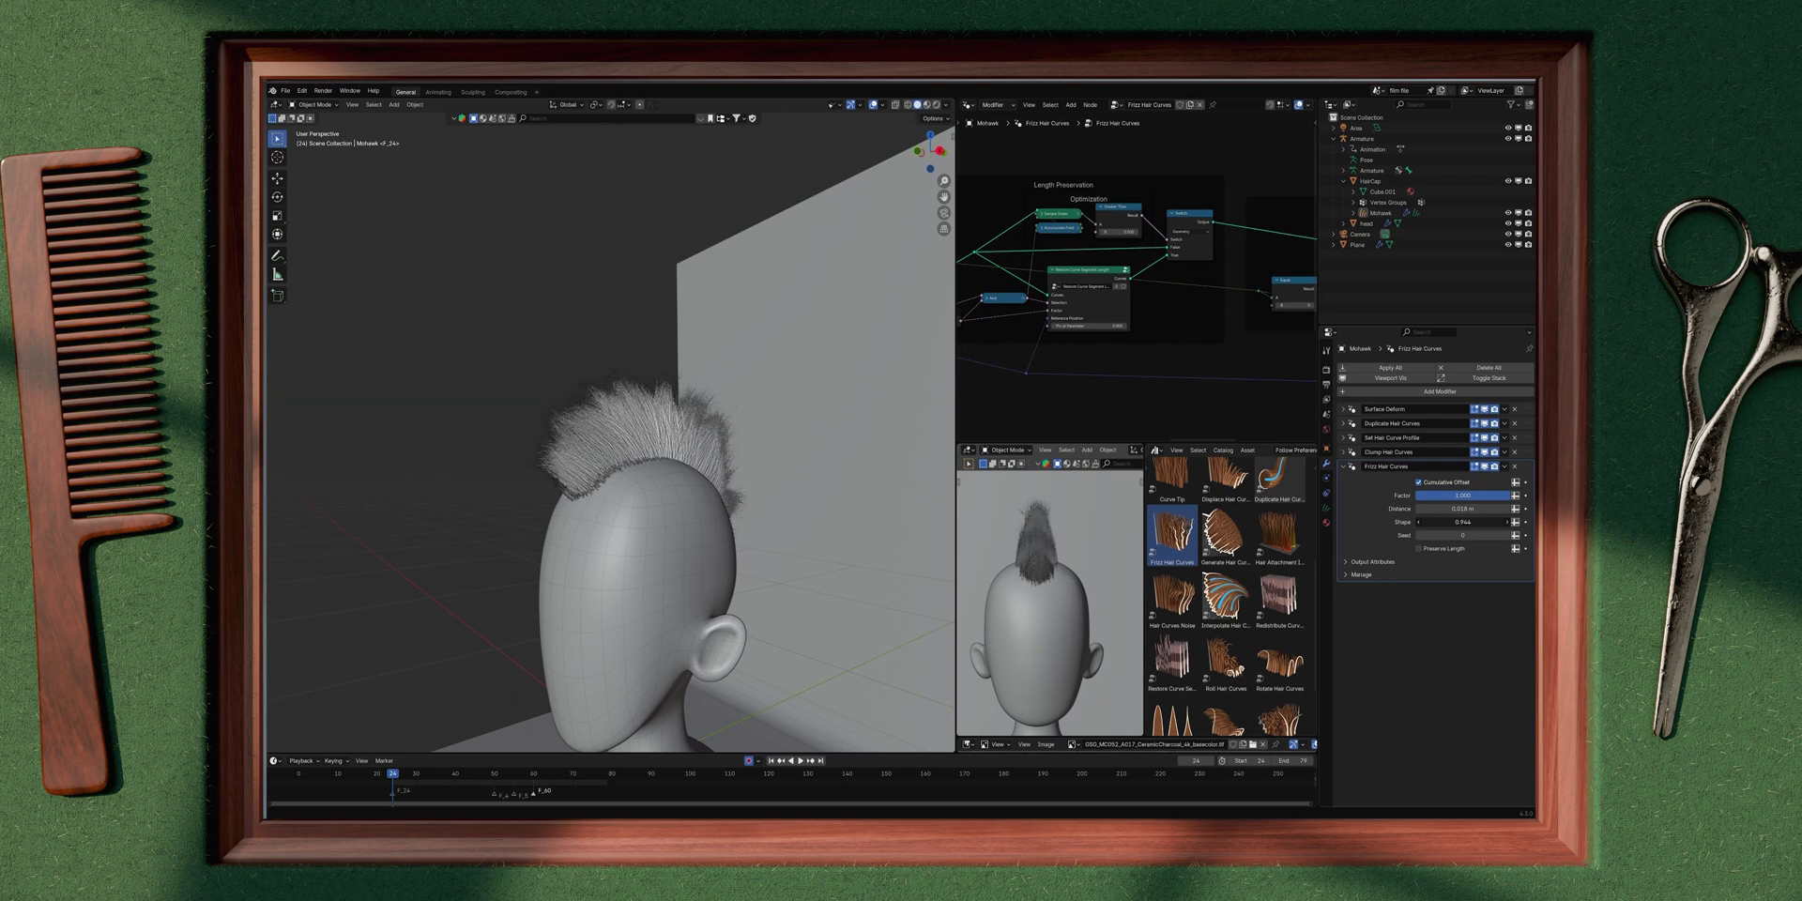
{"action": "left_click_drag", "start_coordinate": [1459, 510], "coordinate": [1473, 510]}
{"action": "left_click_drag", "start_coordinate": [1472, 496], "coordinate": [1400, 496]}
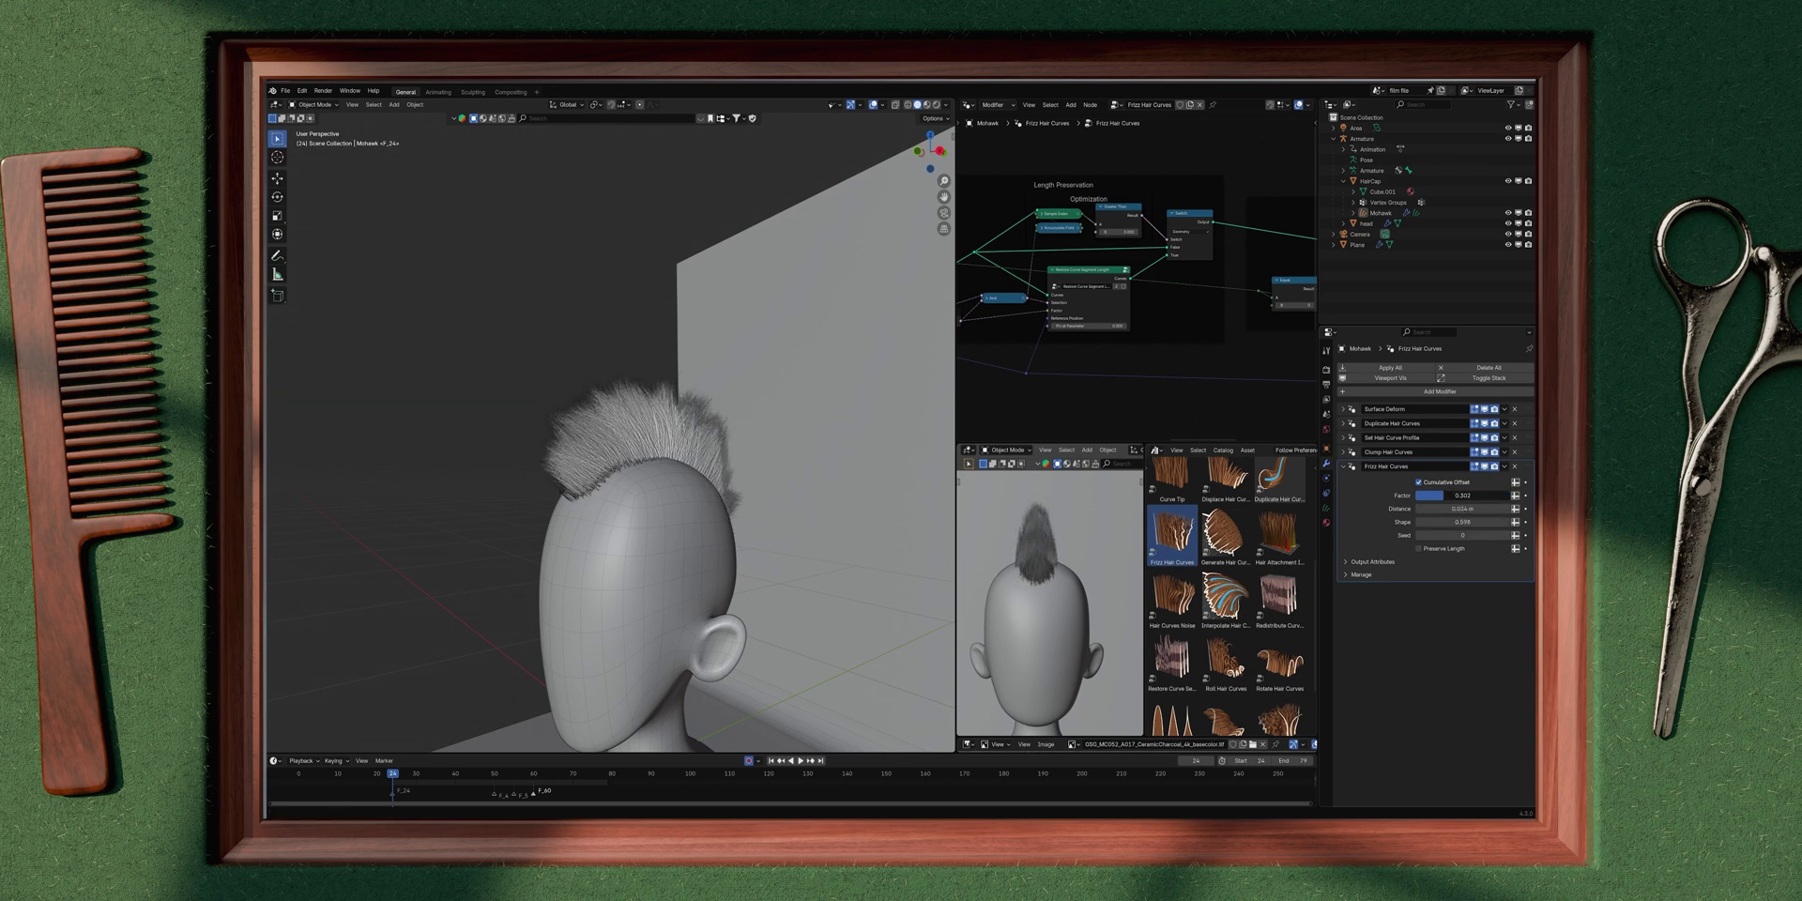
Step: Preview the frizzed mohawk in rendered shading from several angles and return to solid shading
{"action": "scroll", "coordinate": [669, 453], "scroll_direction": "down", "scroll_amount": 3}
{"action": "middle_click_drag", "start_coordinate": [668, 453], "coordinate": [697, 472]}
{"action": "left_click", "coordinate": [696, 407]}
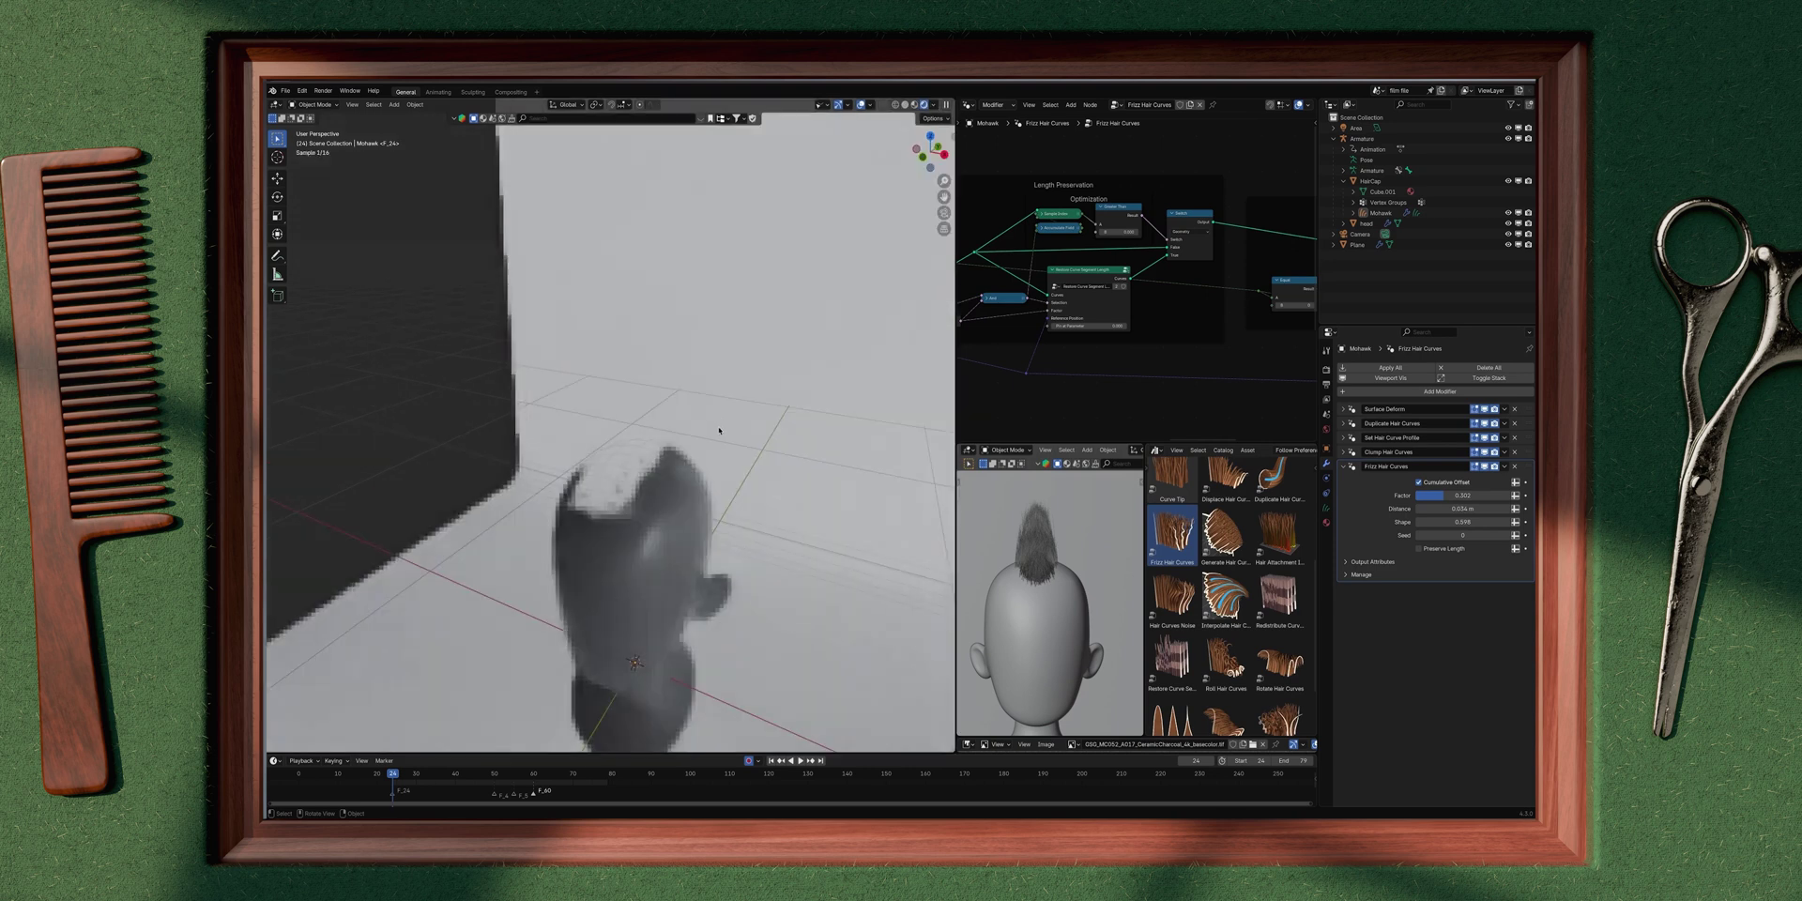
{"action": "middle_click_drag", "start_coordinate": [711, 411], "coordinate": [789, 438]}
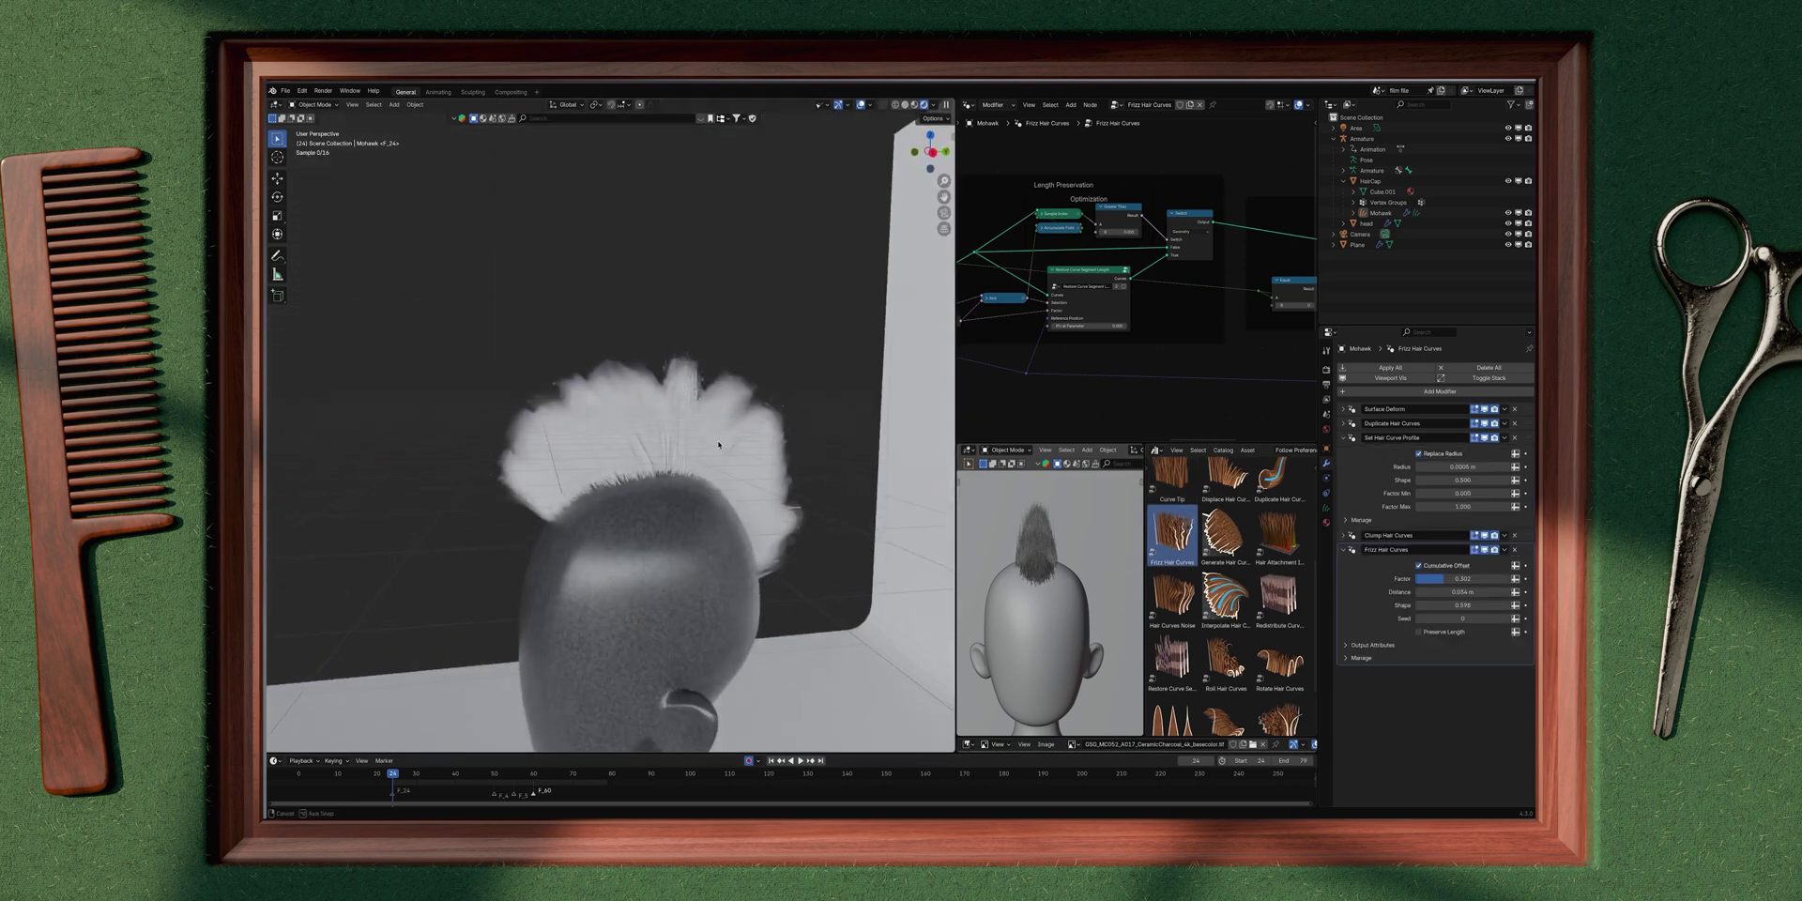
{"action": "middle_click_drag", "start_coordinate": [723, 453], "coordinate": [673, 535]}
{"action": "scroll", "coordinate": [712, 445], "scroll_direction": "down", "scroll_amount": 1}
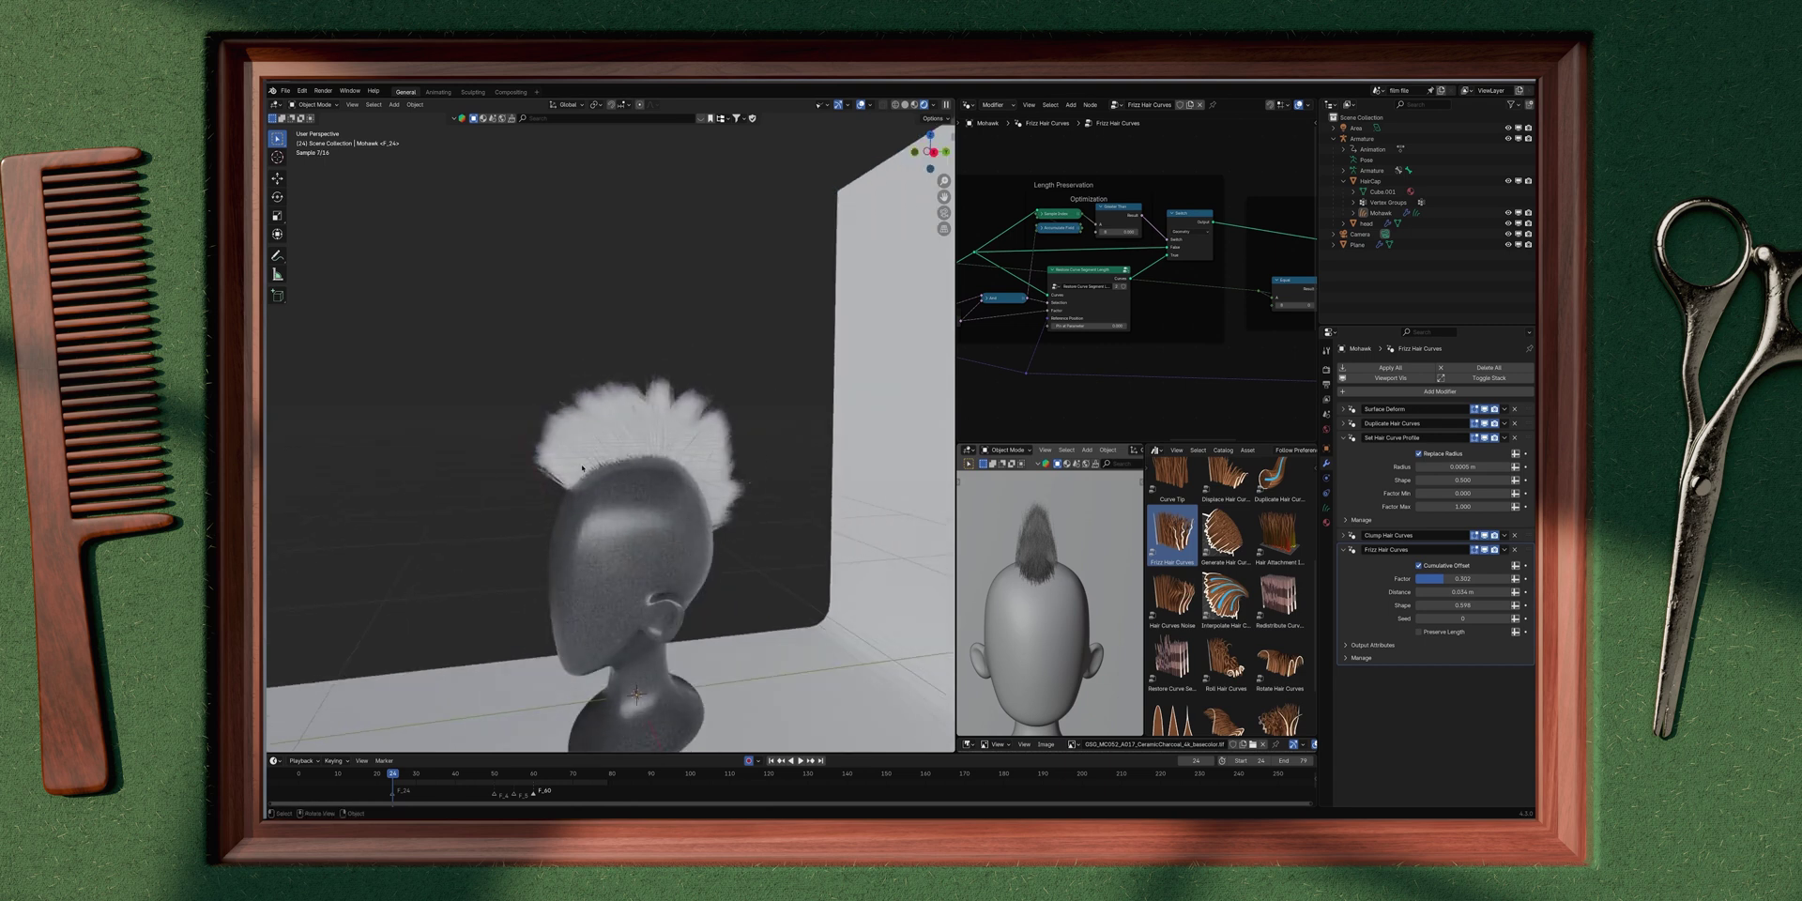
{"action": "key", "text": "z"}
{"action": "middle_click_drag", "start_coordinate": [753, 442], "coordinate": [662, 471]}
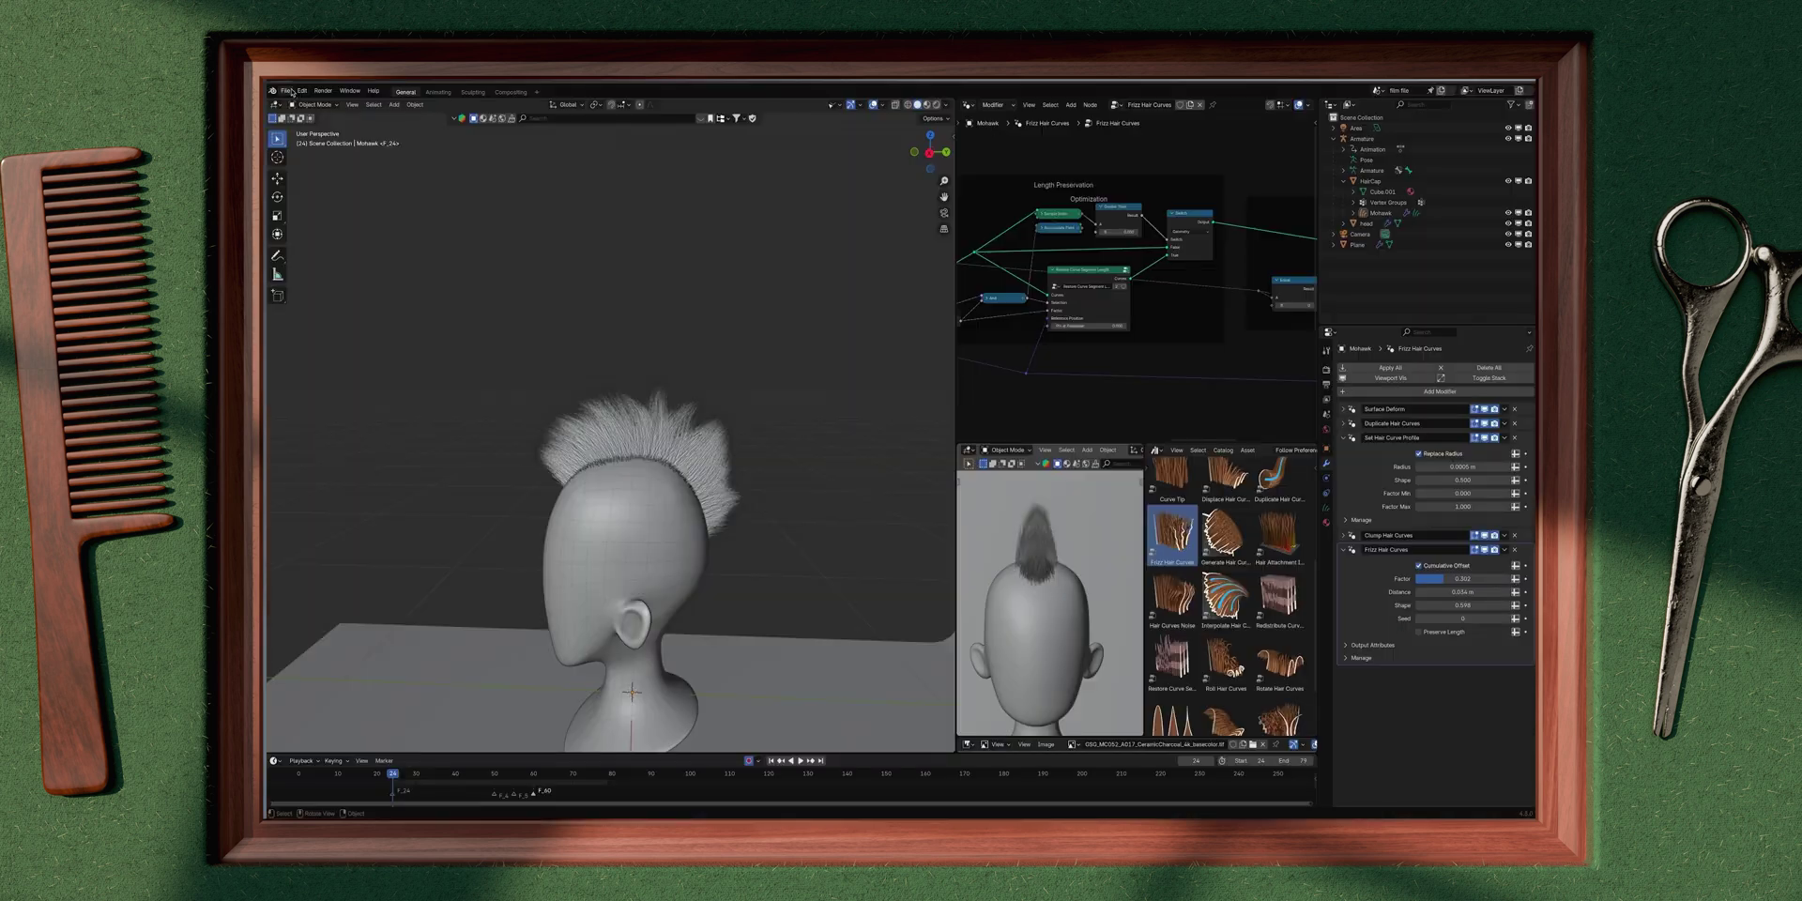
Step: Append the 000_Basic_Hair_Shader, 000_Set Material and 000_Fly-Away Hair node trees from extra_hair_modifiers_v3a.blend
{"action": "left_click", "coordinate": [284, 94]}
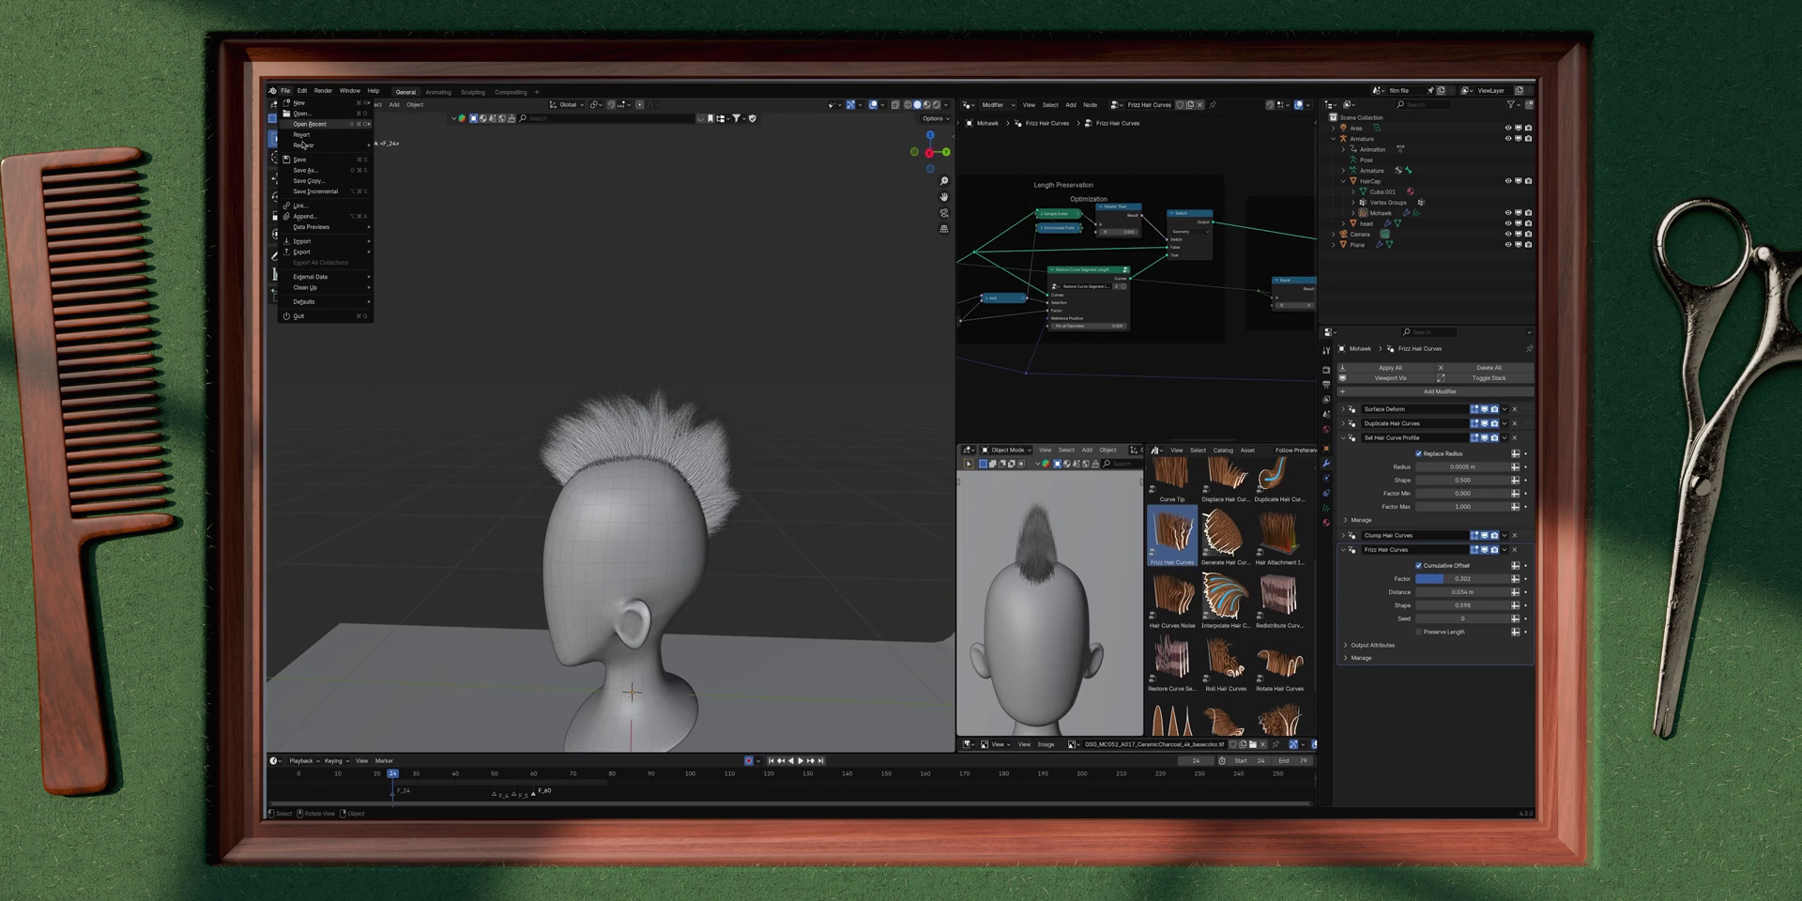
{"action": "left_click", "coordinate": [317, 217]}
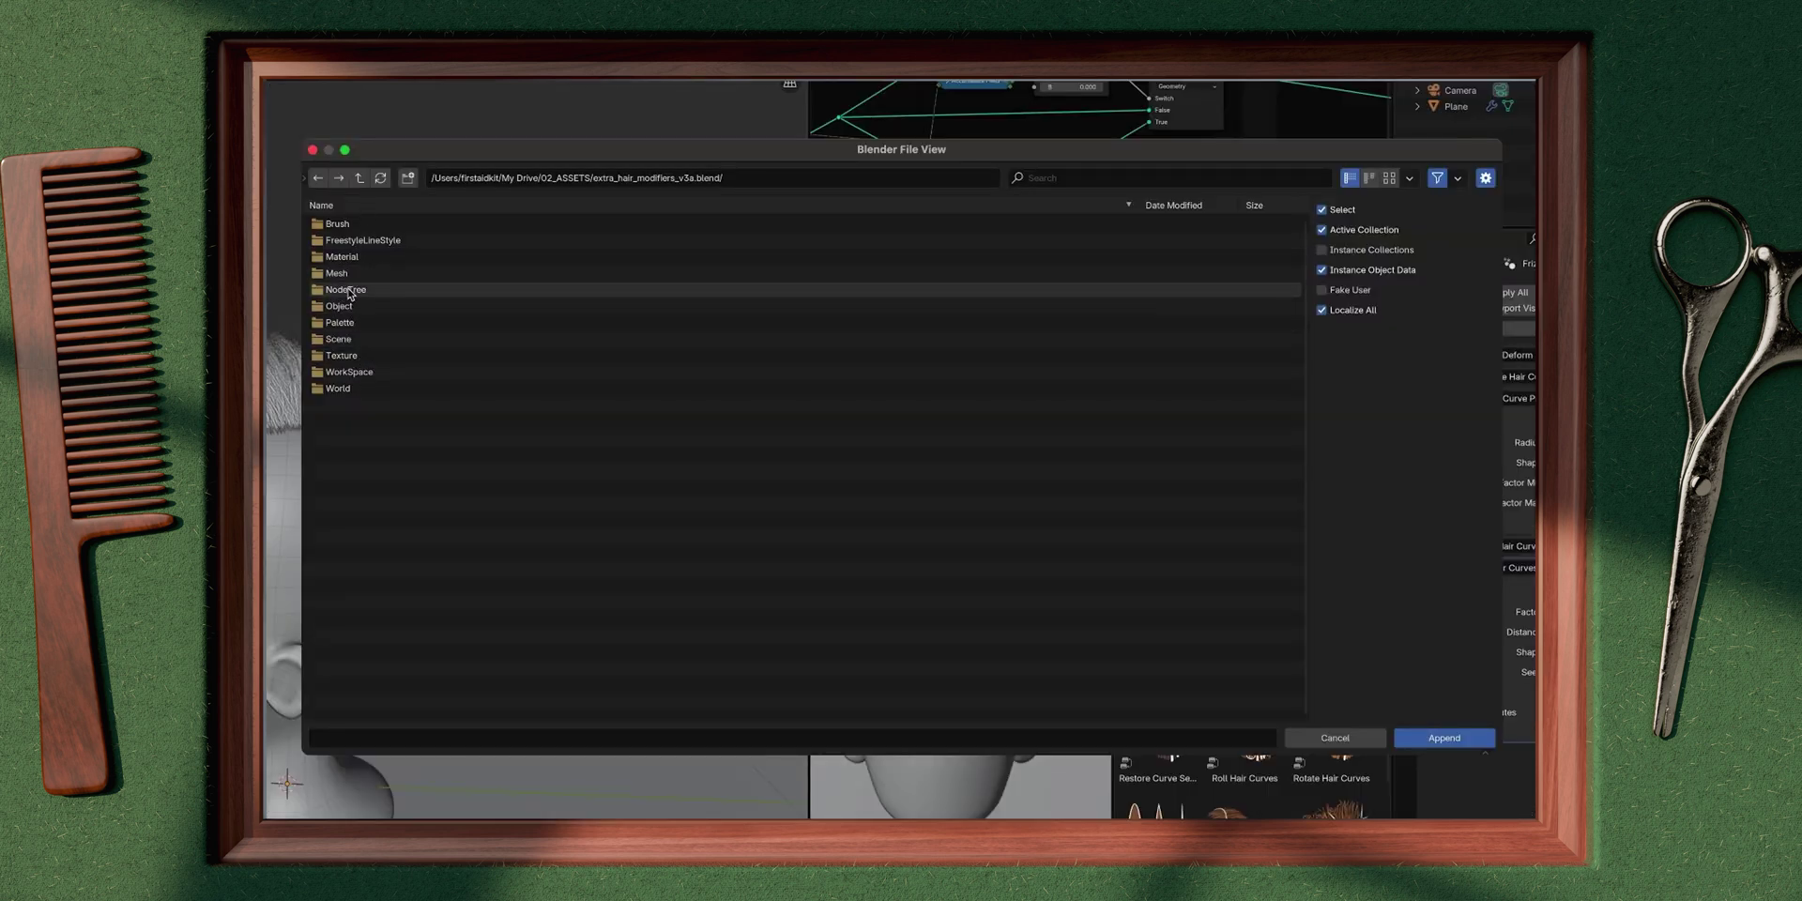
{"action": "left_click", "coordinate": [346, 290]}
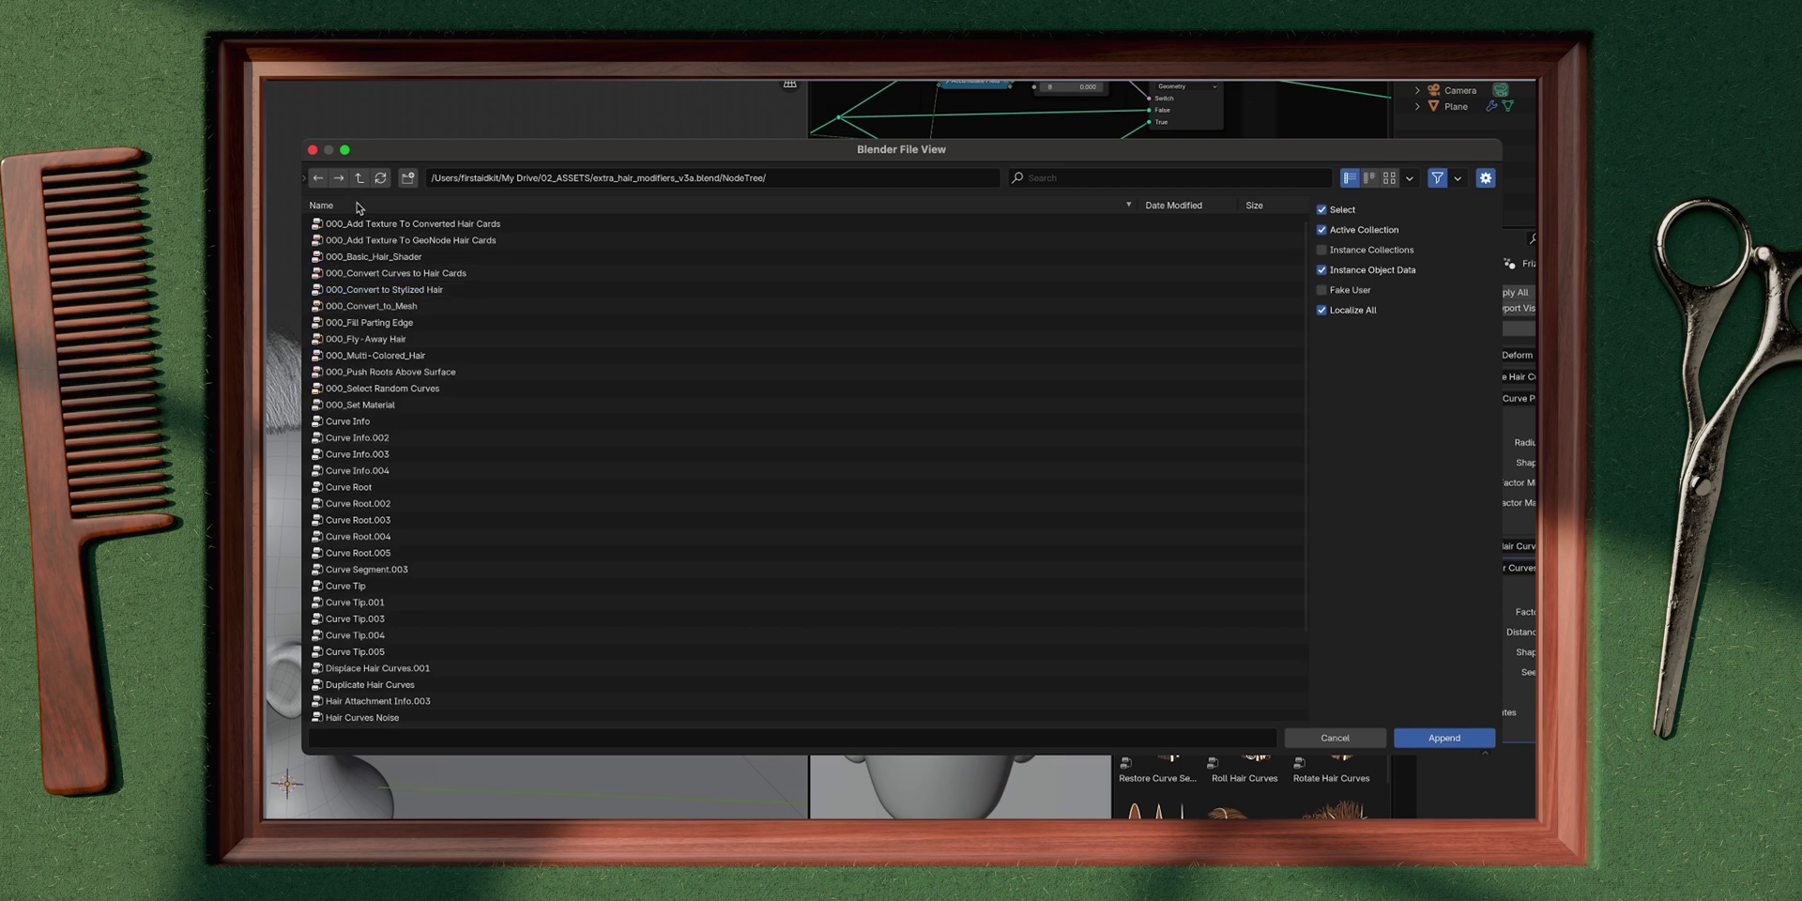
{"action": "left_click", "coordinate": [373, 257]}
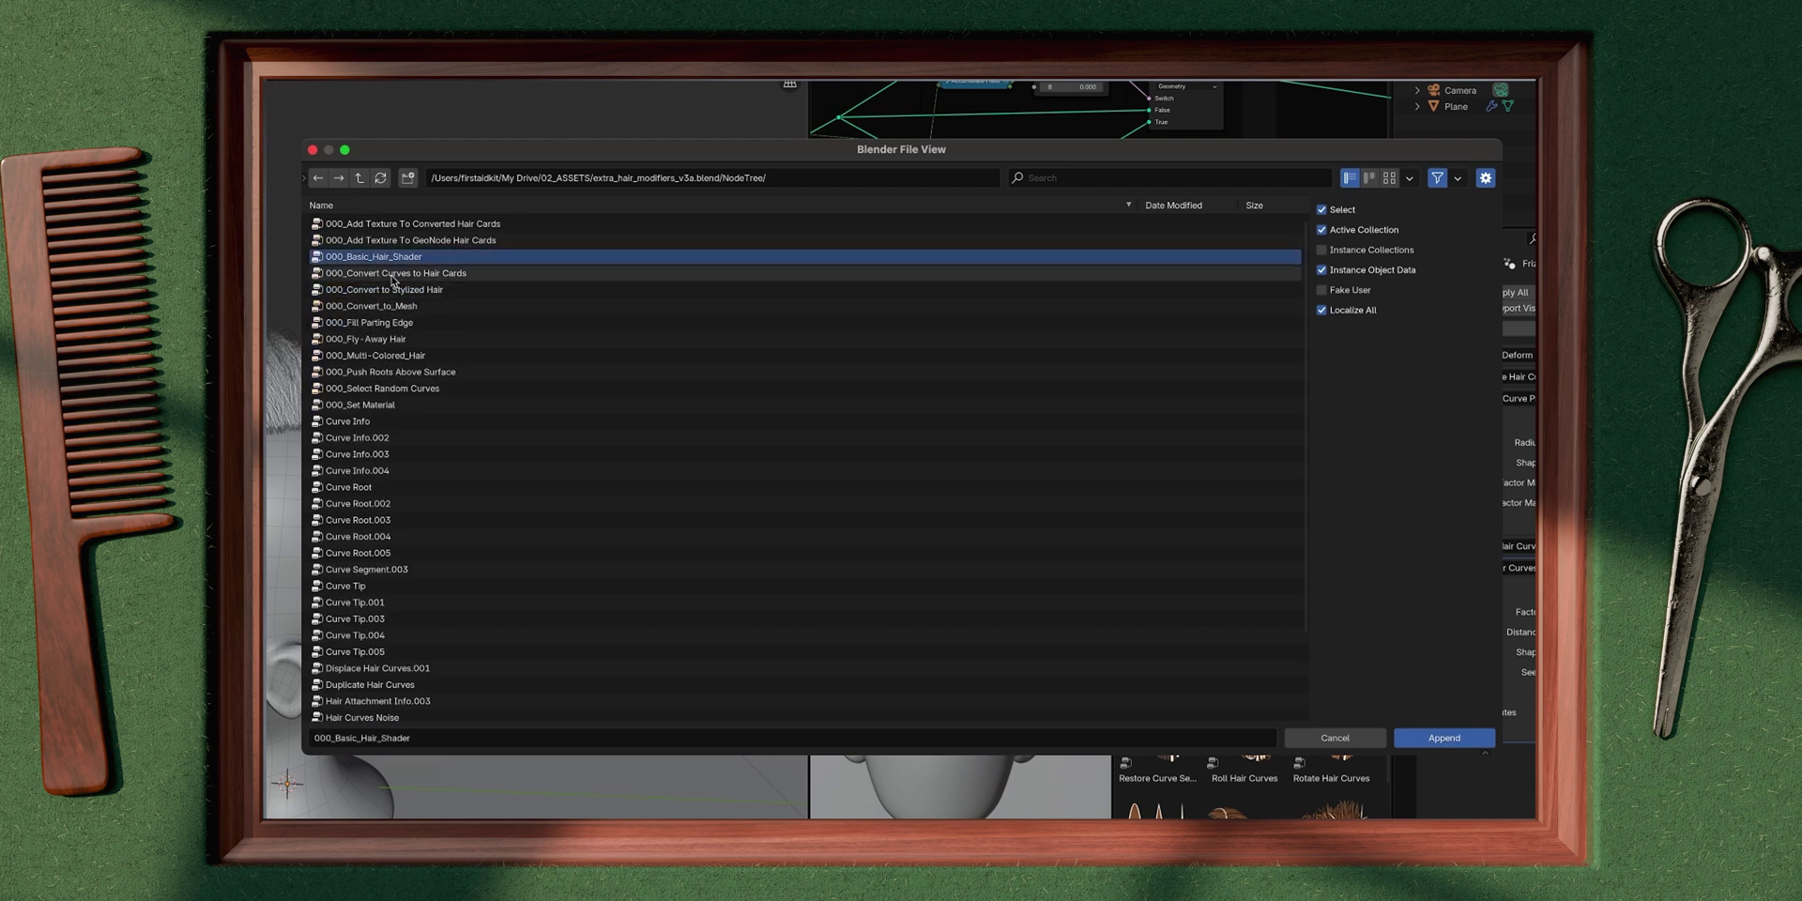
{"action": "left_click", "coordinate": [387, 405], "text": "ctrl"}
{"action": "left_click", "coordinate": [376, 339], "text": "ctrl"}
{"action": "left_click", "coordinate": [1475, 741]}
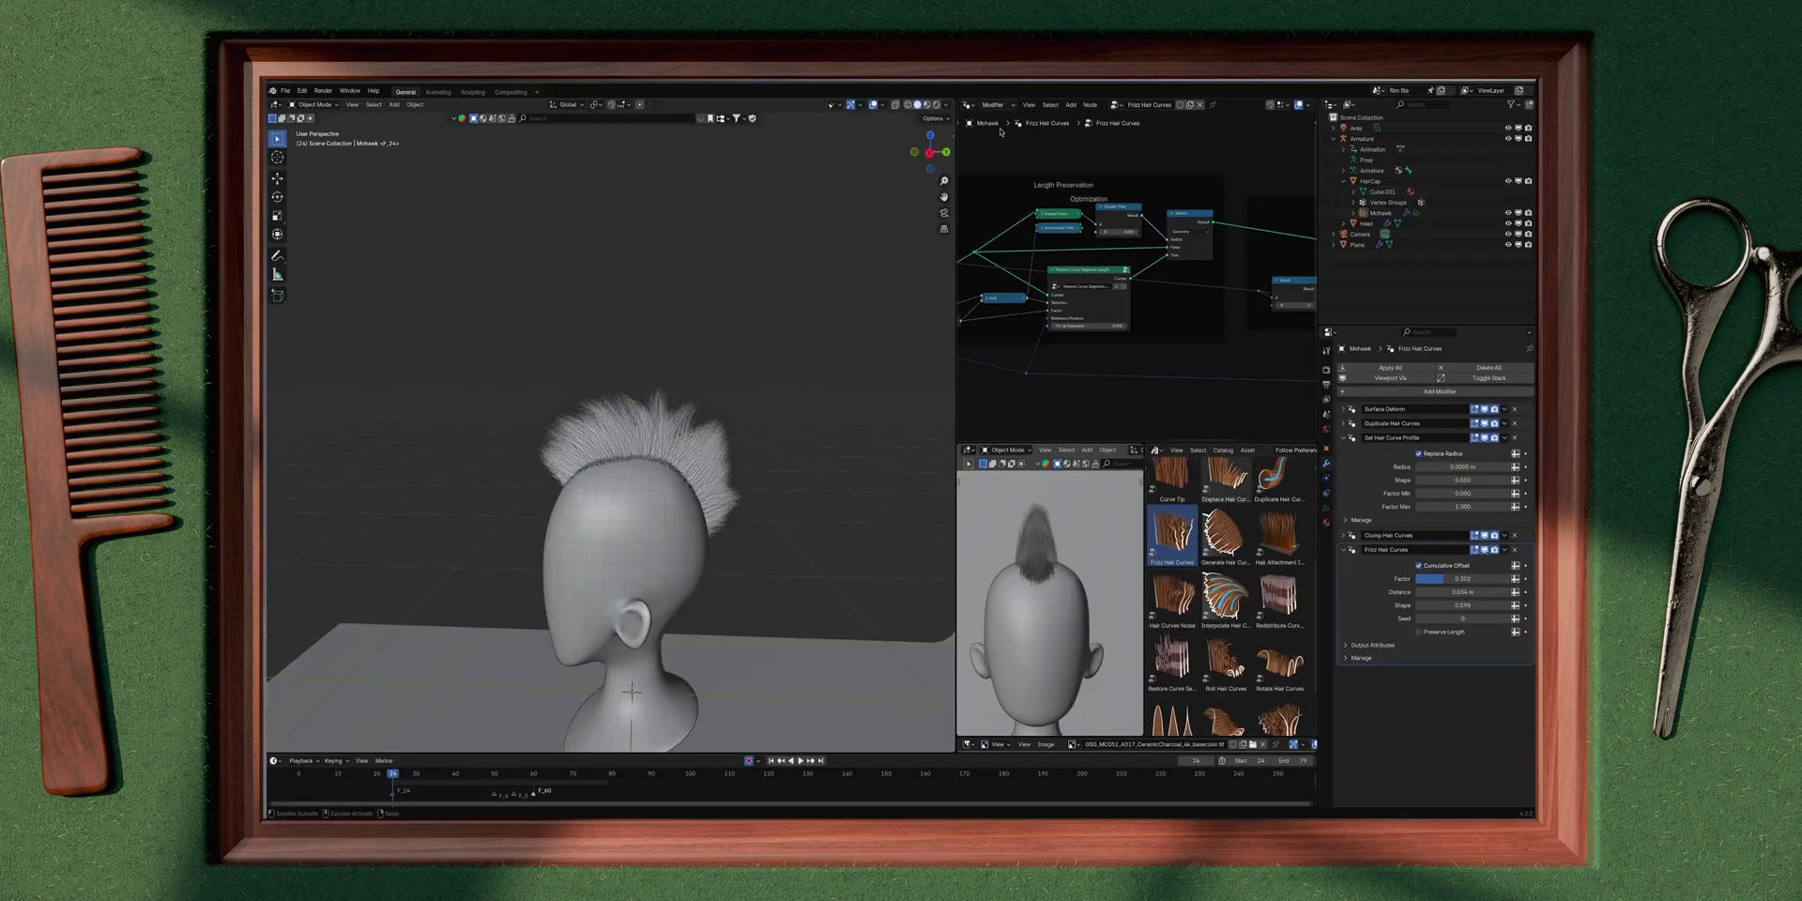
Step: Examine the geometry node trees behind the mohawk's Frizz Hair Curves and Clump Hair Curves modifiers
{"action": "scroll", "coordinate": [1120, 263], "scroll_direction": "down", "scroll_amount": 8}
{"action": "middle_click_drag", "start_coordinate": [1253, 322], "coordinate": [1074, 359]}
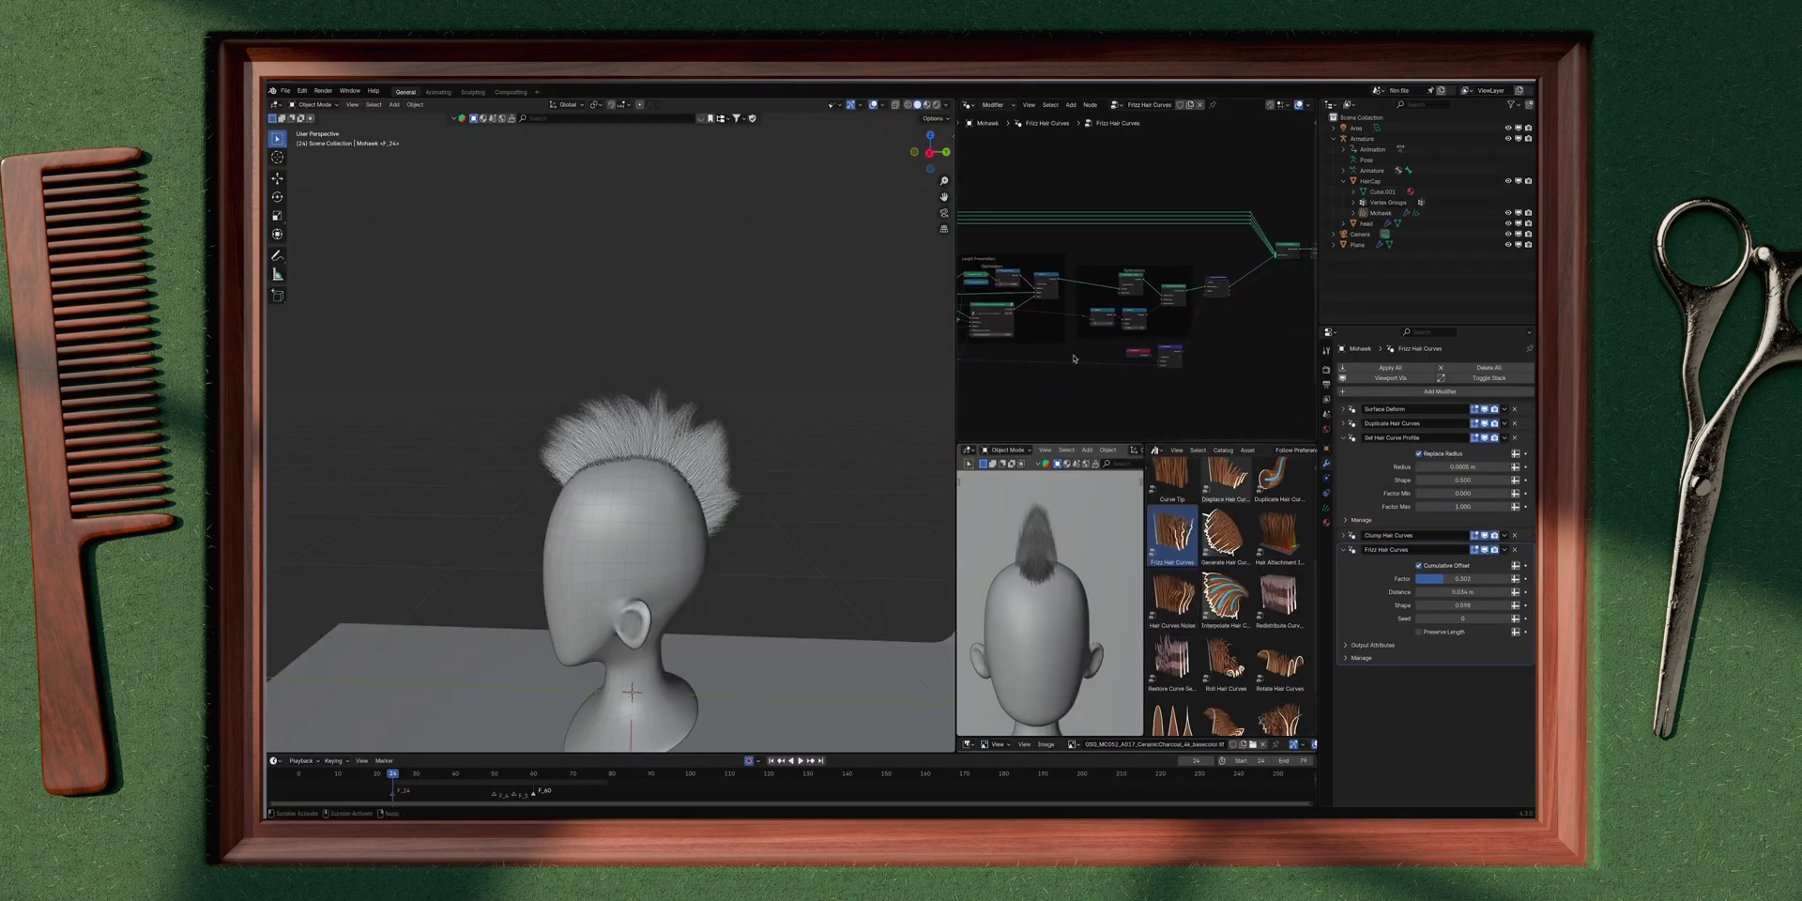
{"action": "left_click", "coordinate": [651, 414]}
{"action": "left_click", "coordinate": [1526, 537]}
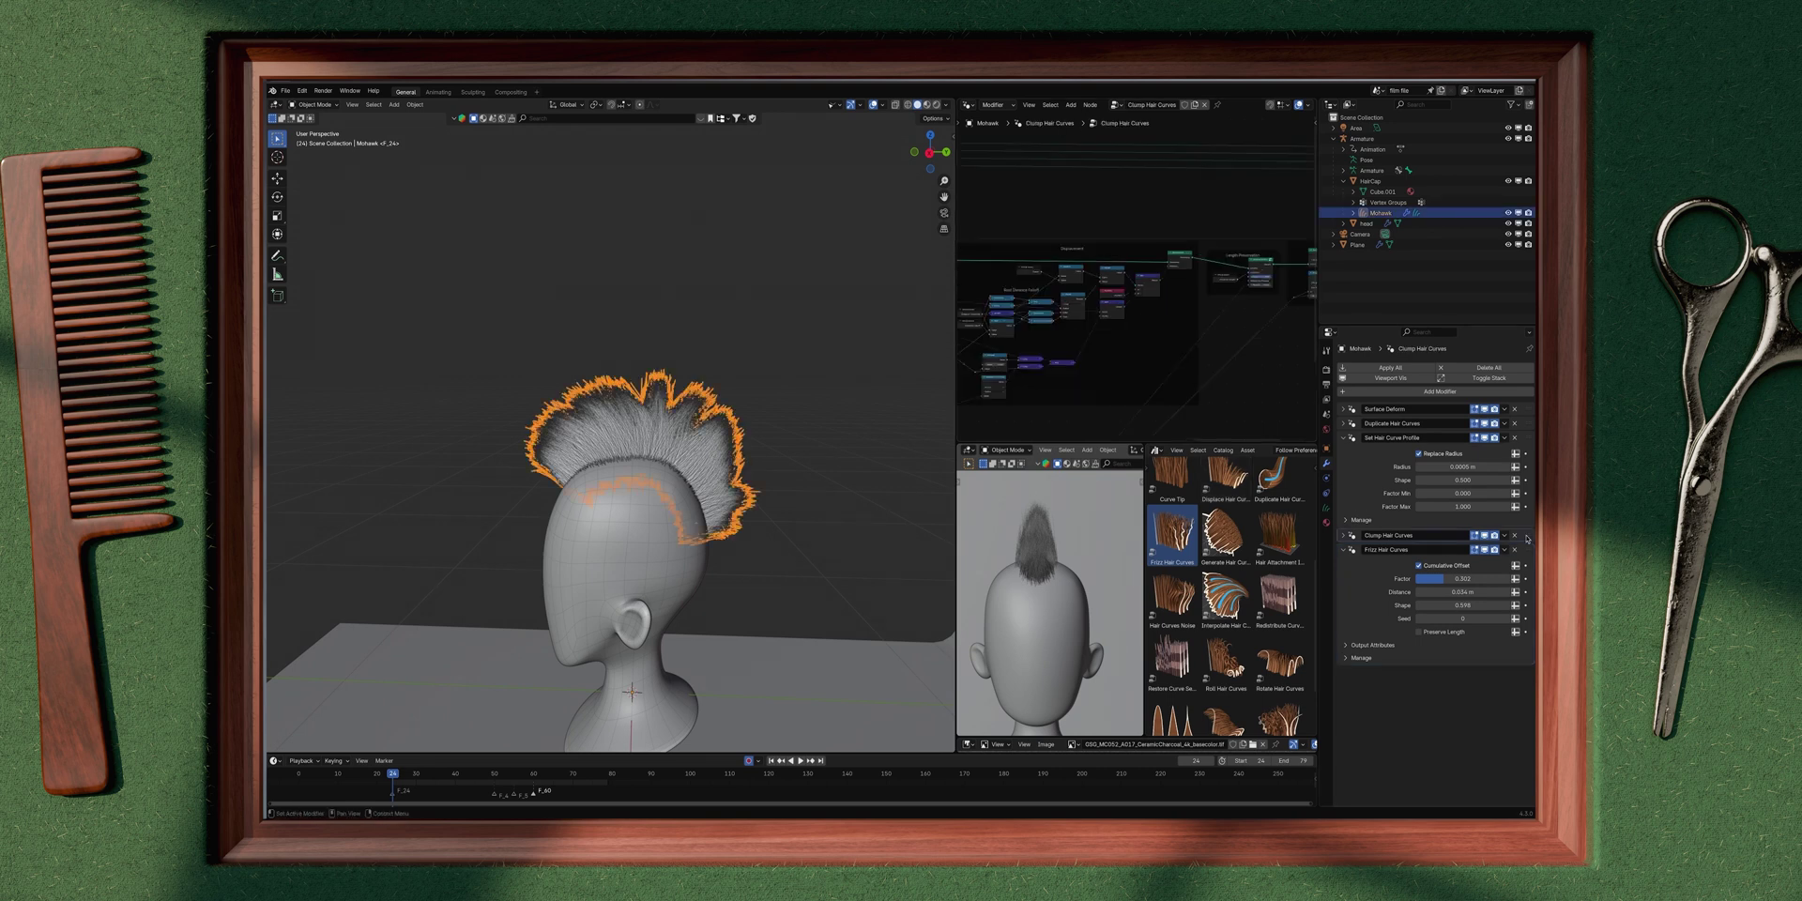
{"action": "scroll", "coordinate": [1293, 286], "scroll_direction": "down", "scroll_amount": 4}
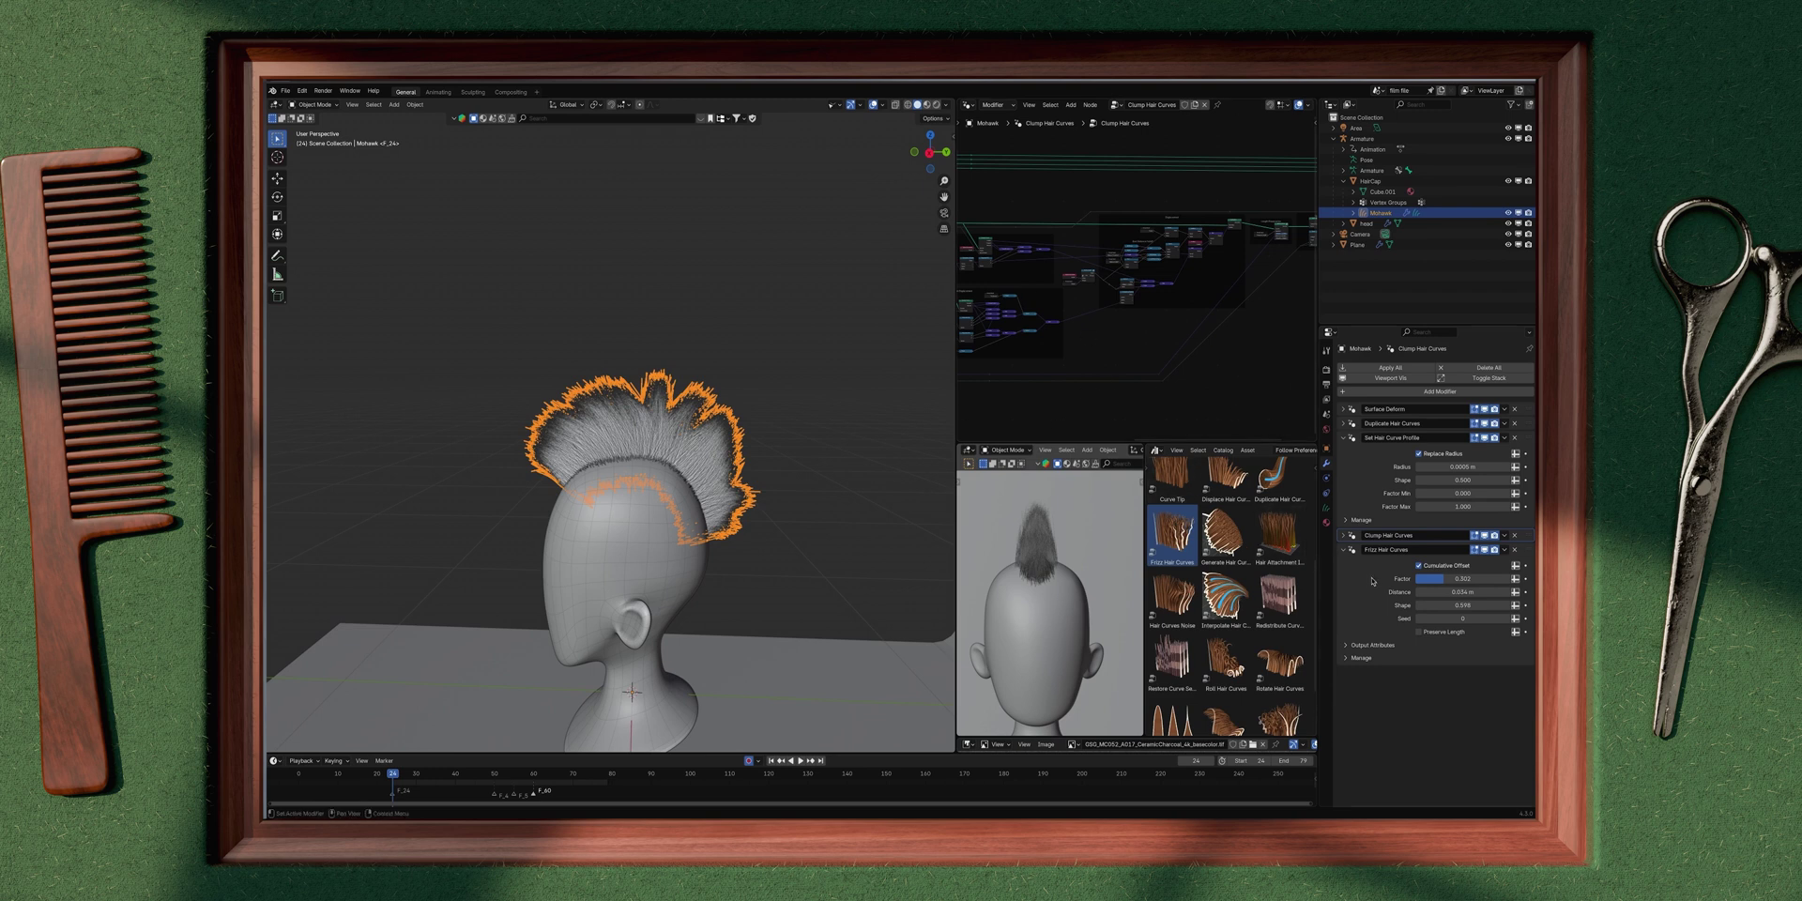
{"action": "left_click", "coordinate": [1526, 554]}
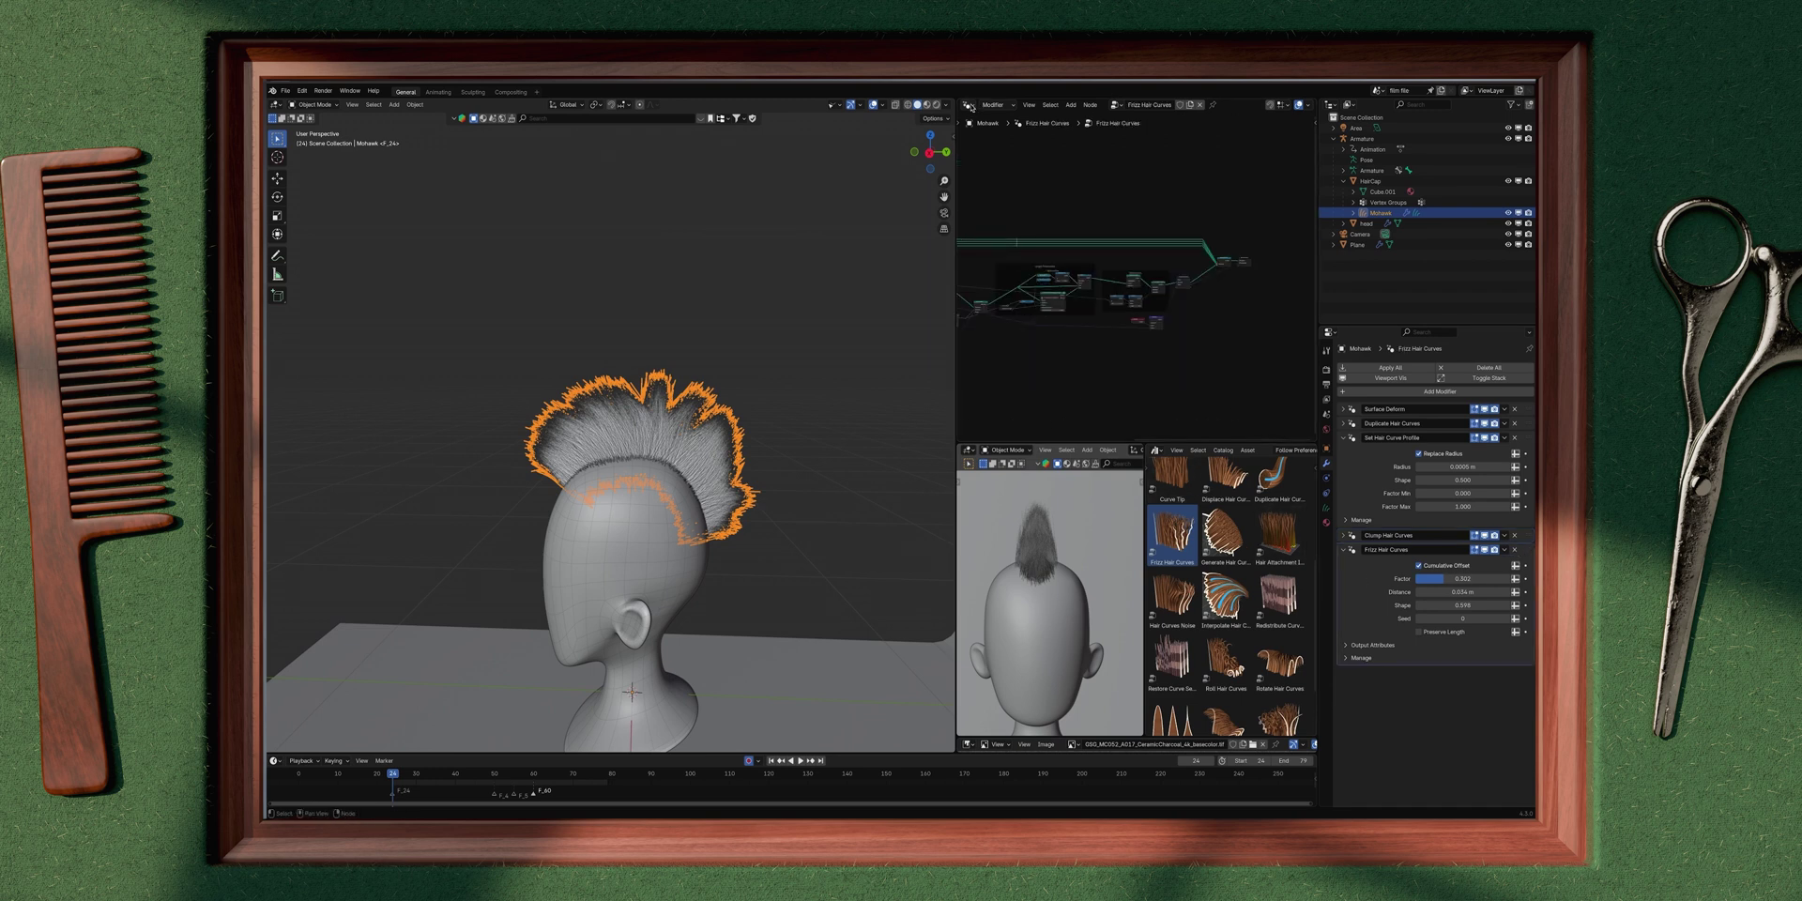
Step: Switch the node editor to shader nodes and create a new material named hair on the mohawk
{"action": "left_click", "coordinate": [968, 105]}
{"action": "left_click", "coordinate": [1002, 203]}
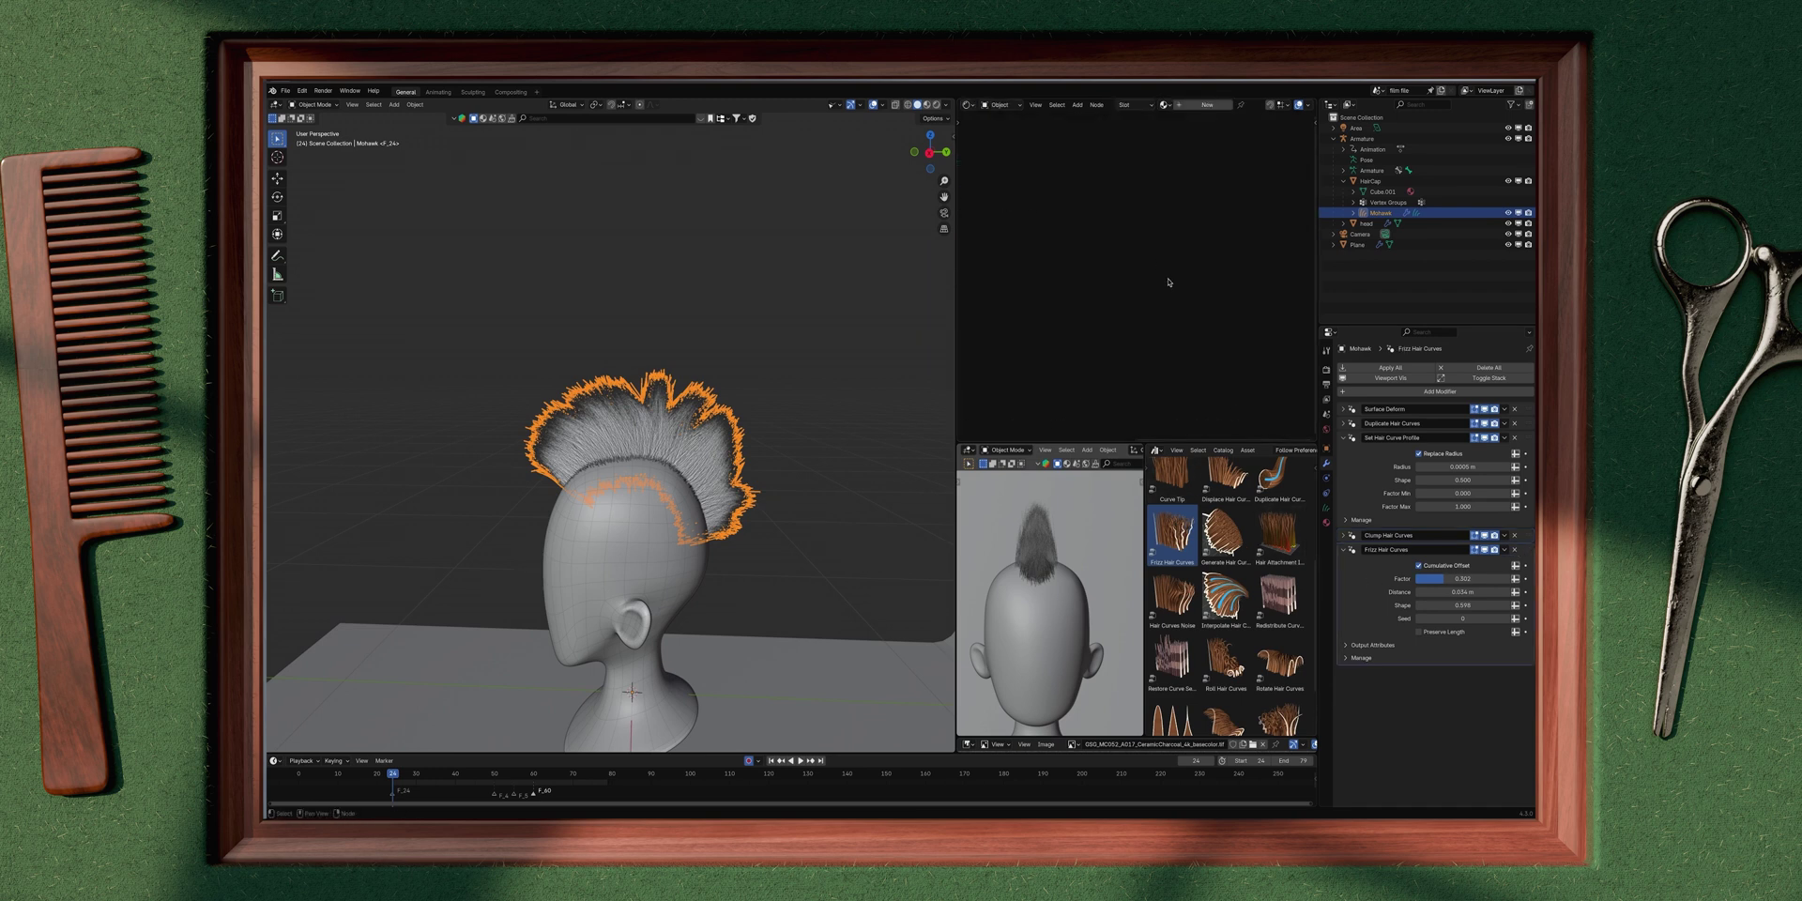
{"action": "left_click", "coordinate": [1209, 105]}
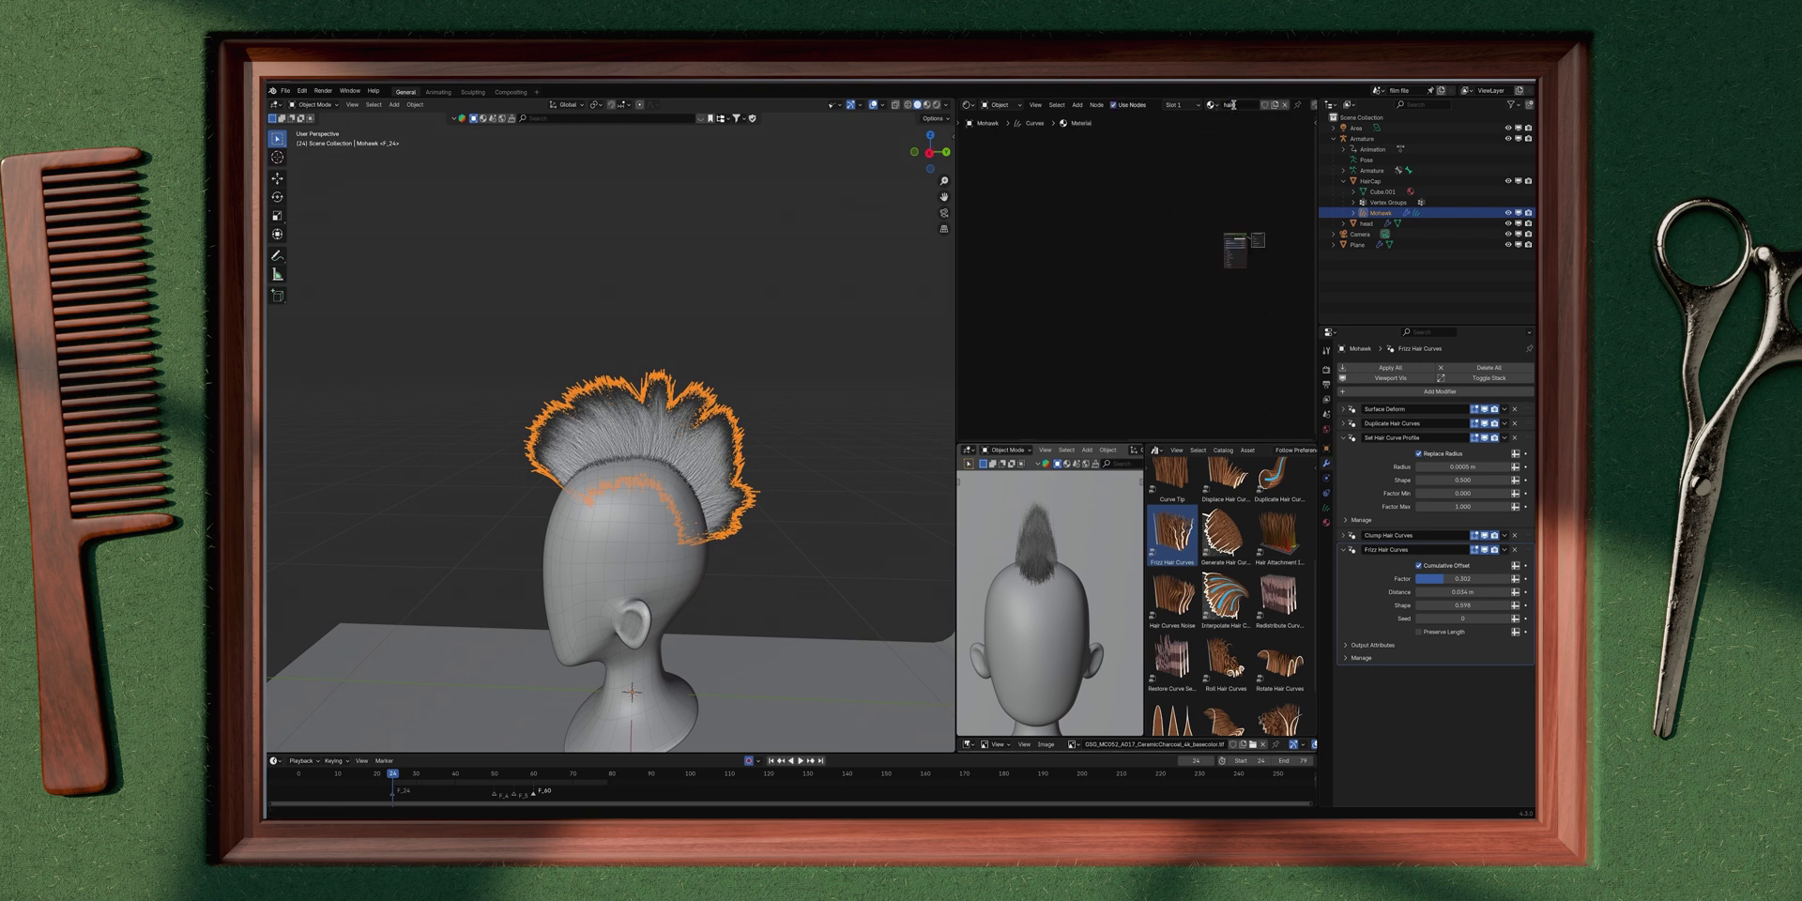
{"action": "scroll", "coordinate": [1196, 313], "scroll_direction": "up", "scroll_amount": 7}
{"action": "middle_click_drag", "start_coordinate": [1165, 246], "coordinate": [1002, 287]}
{"action": "scroll", "coordinate": [1003, 288], "scroll_direction": "up", "scroll_amount": 12}
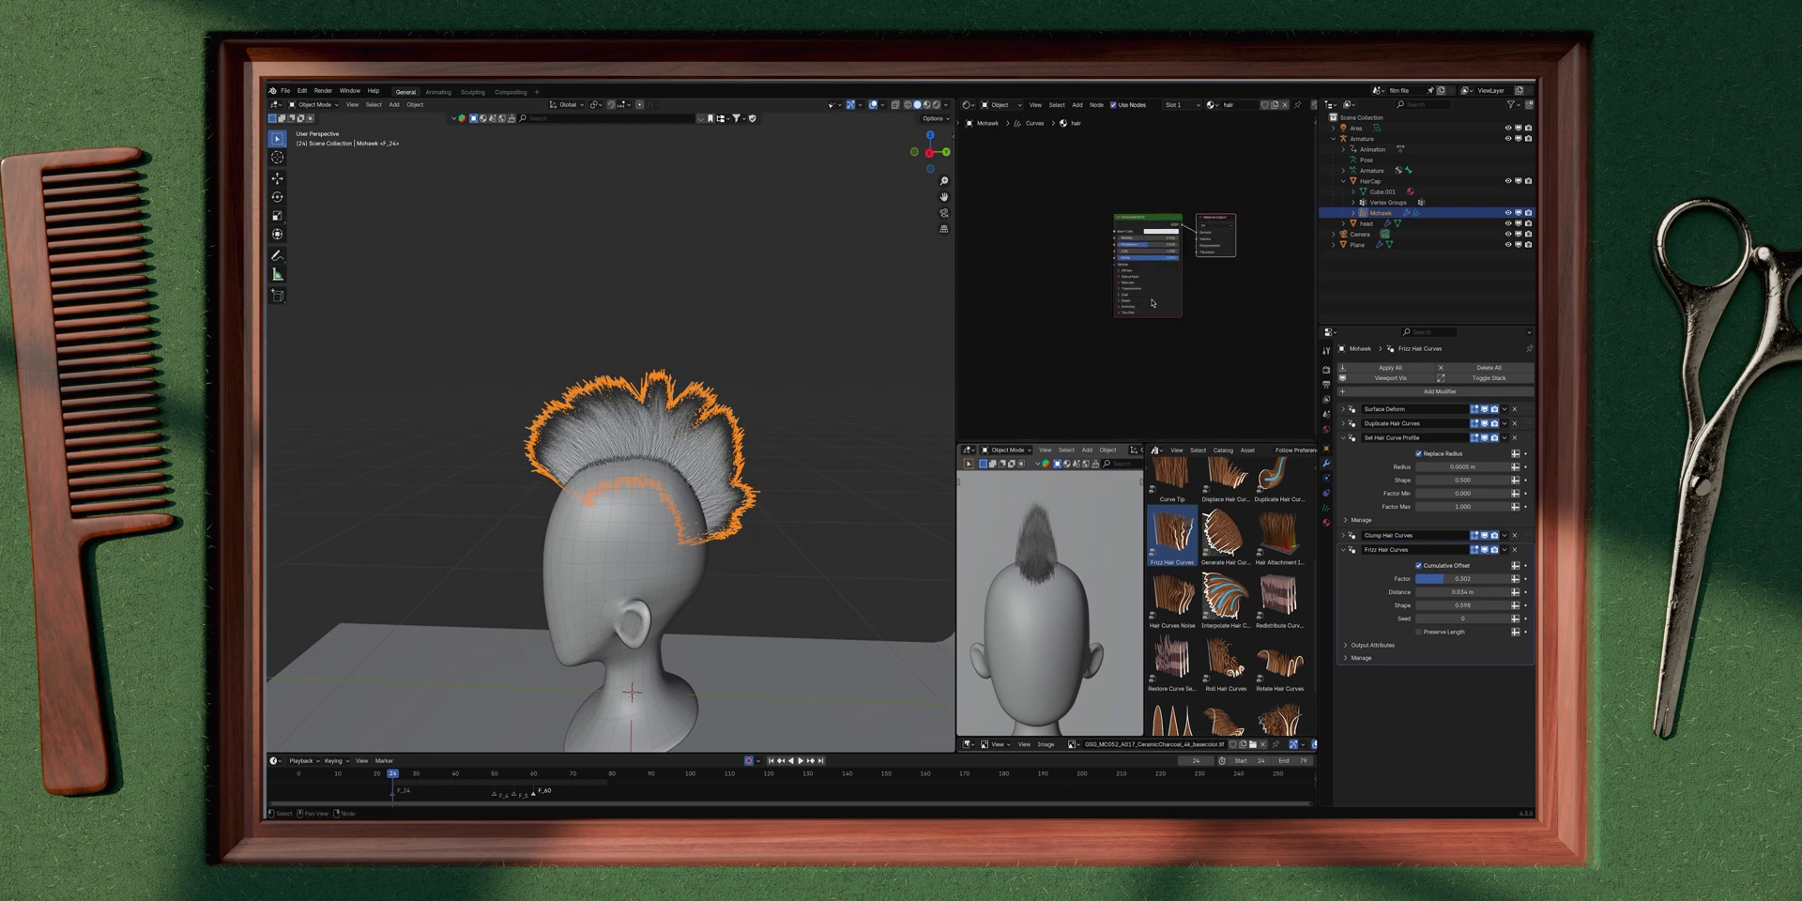
{"action": "middle_click_drag", "start_coordinate": [1143, 262], "coordinate": [1109, 324]}
Step: Widen the shader node area and show the second viewport's mohawk in rendered shading
{"action": "left_click_drag", "start_coordinate": [955, 302], "coordinate": [779, 302]}
{"action": "middle_click_drag", "start_coordinate": [987, 550], "coordinate": [983, 568]}
{"action": "key", "text": "z"}
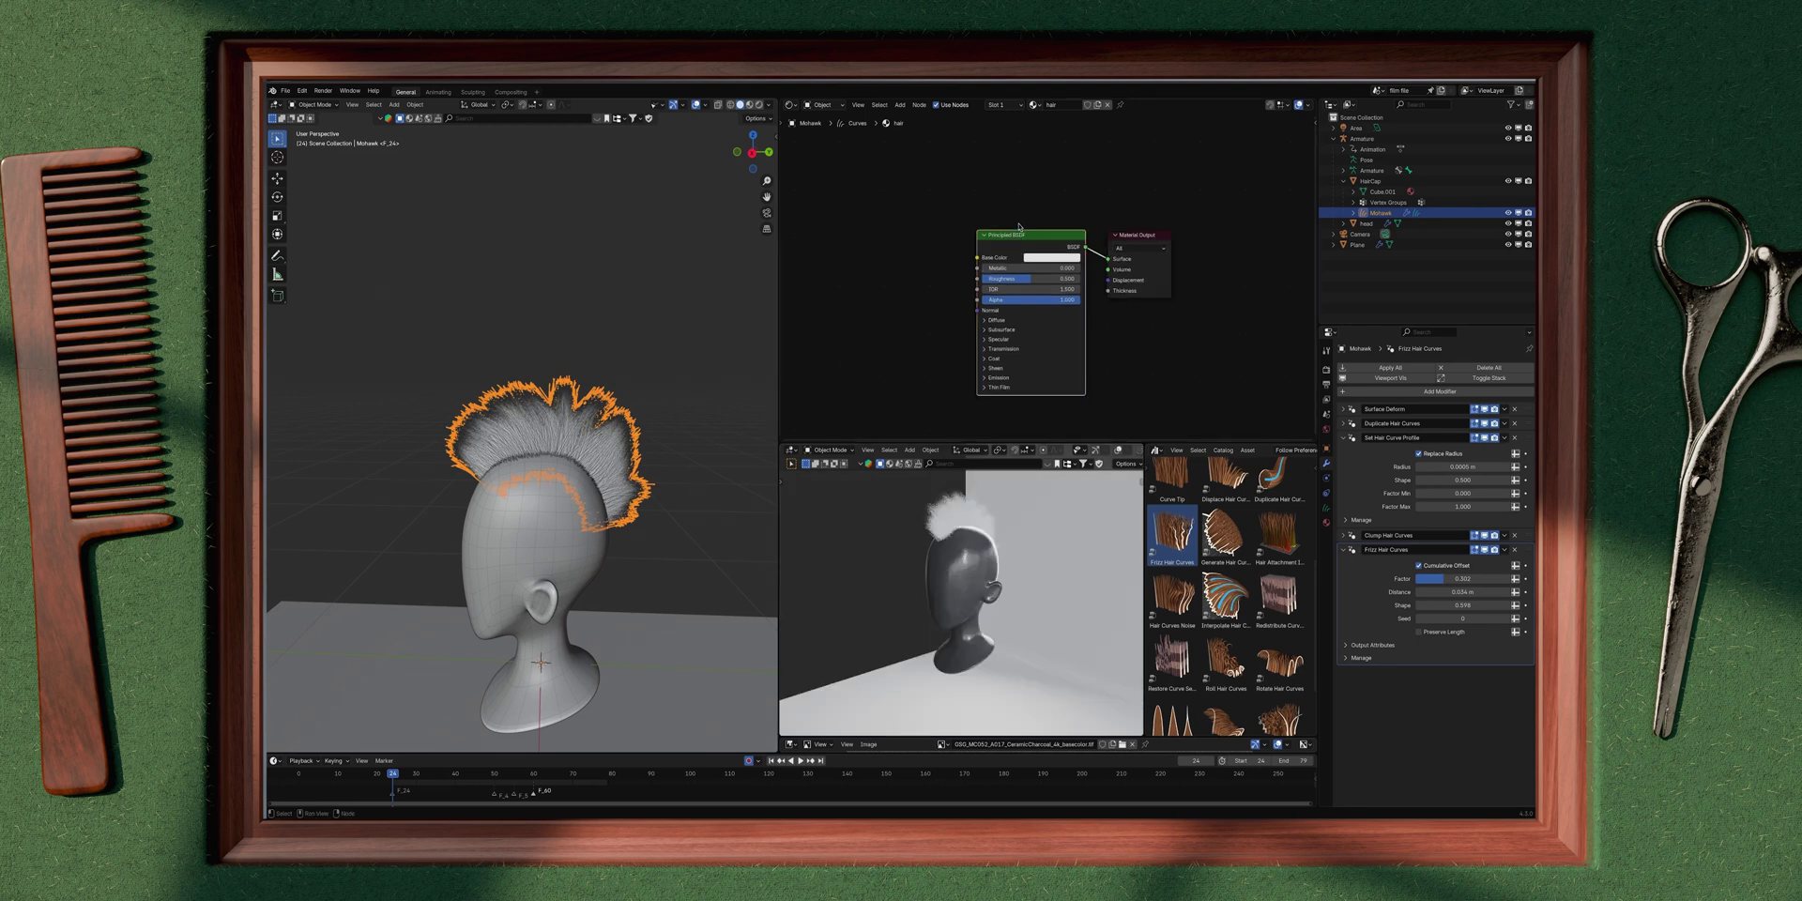
Step: Replace the Principled BSDF with the 000_Basic_Hair_Shader group and connect its EEVEE Shader output to the Material Output's Surface
{"action": "key", "text": "x"}
{"action": "key", "text": "shift+a"}
{"action": "type", "text": "group"}
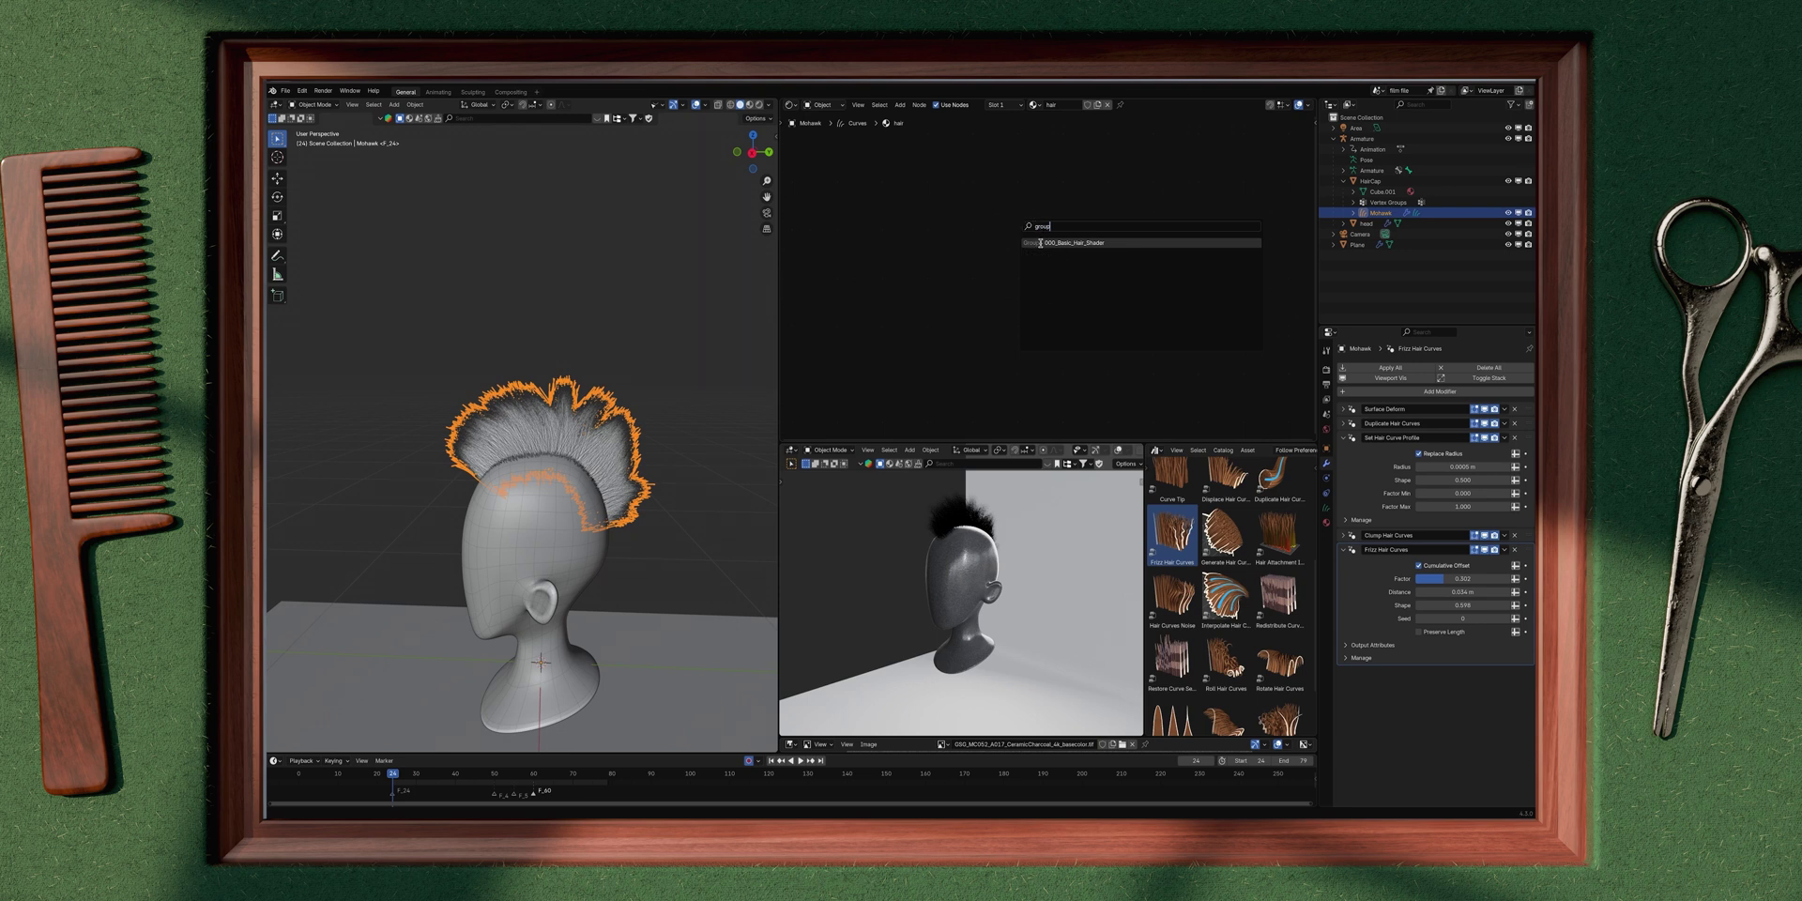
{"action": "left_click", "coordinate": [1114, 244]}
{"action": "left_click", "coordinate": [989, 240]}
{"action": "scroll", "coordinate": [1030, 282], "scroll_direction": "up", "scroll_amount": 2}
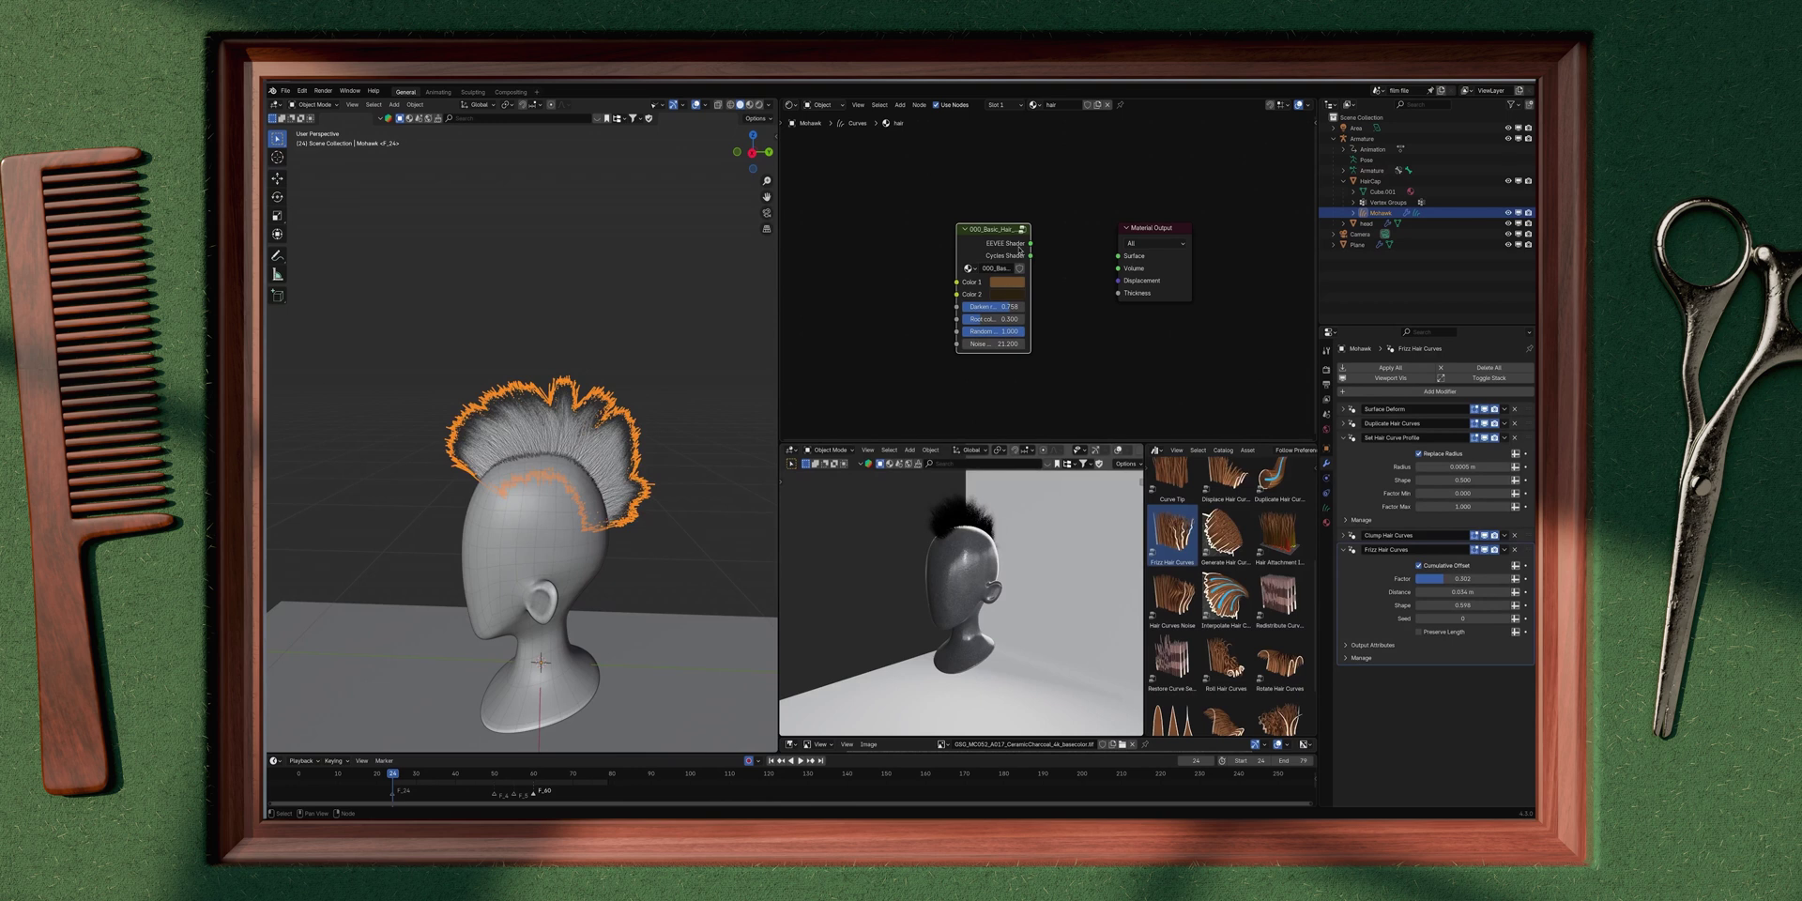
{"action": "left_click_drag", "start_coordinate": [1031, 244], "coordinate": [1118, 257]}
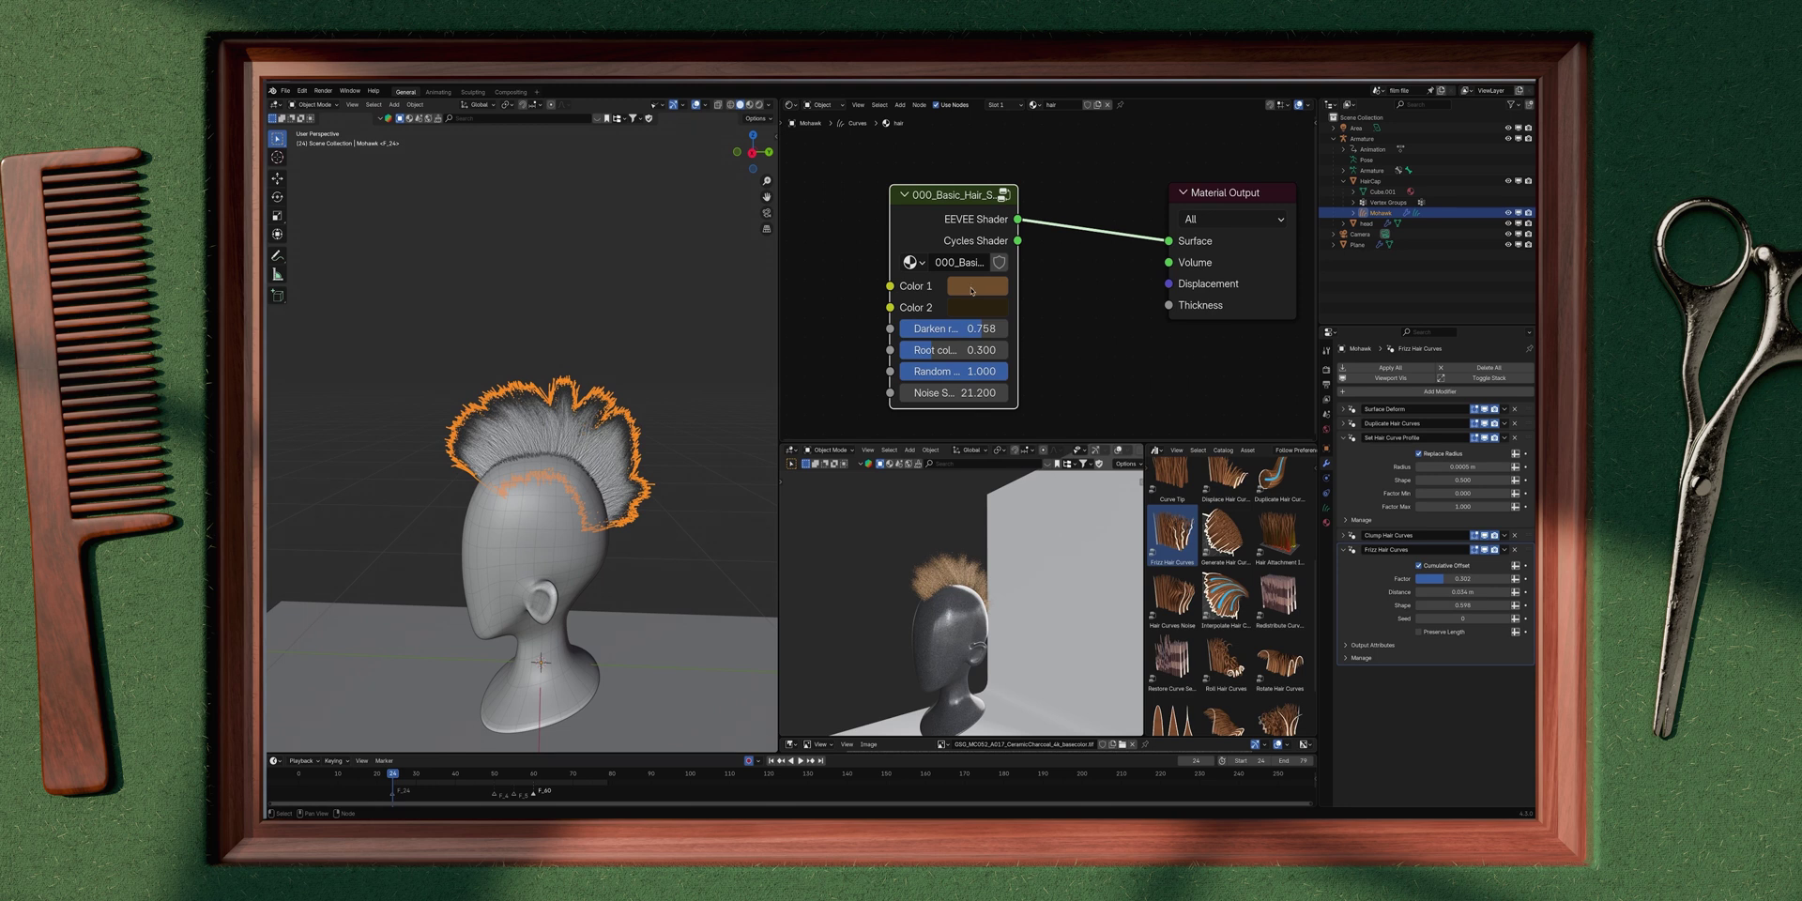
Step: Set the hair shader's Color 1 to vivid purple and darken Color 2 to near black
{"action": "left_click", "coordinate": [972, 290]}
{"action": "mouse_move", "coordinate": [1002, 373]}
{"action": "left_mouse_down"}
{"action": "mouse_move", "coordinate": [1099, 394]}
{"action": "mouse_move", "coordinate": [1095, 411]}
{"action": "mouse_move", "coordinate": [1113, 332]}
{"action": "left_mouse_up"}
{"action": "left_click", "coordinate": [986, 309]}
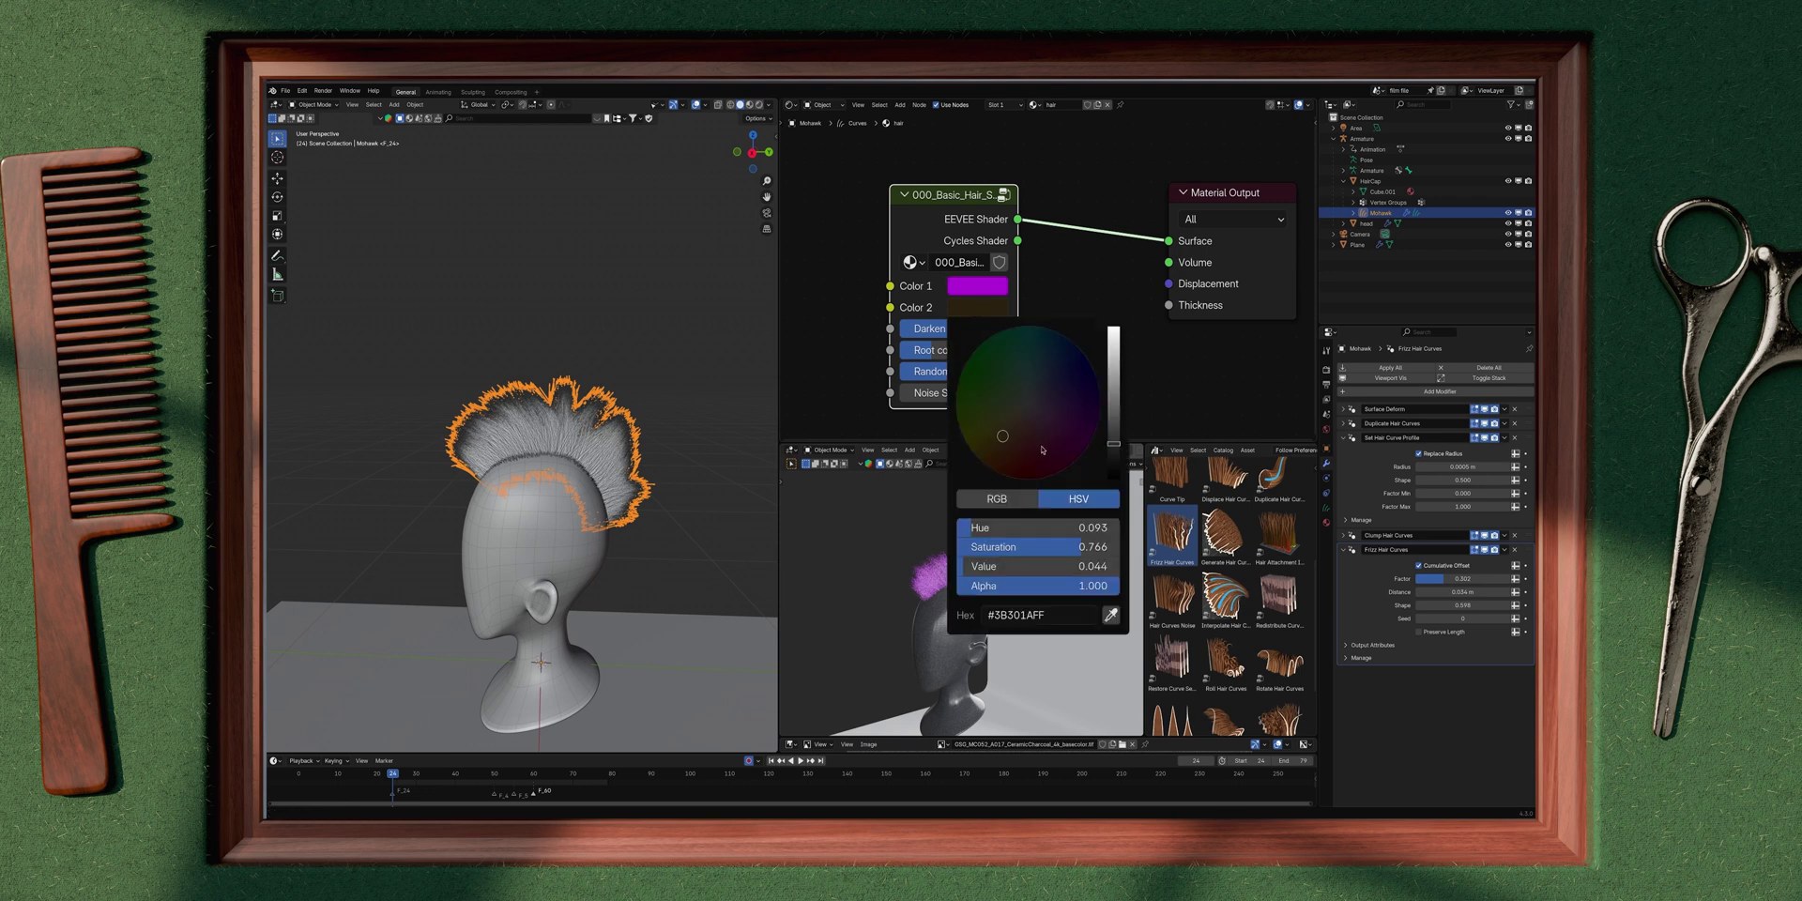
{"action": "left_click_drag", "start_coordinate": [1119, 446], "coordinate": [1117, 462]}
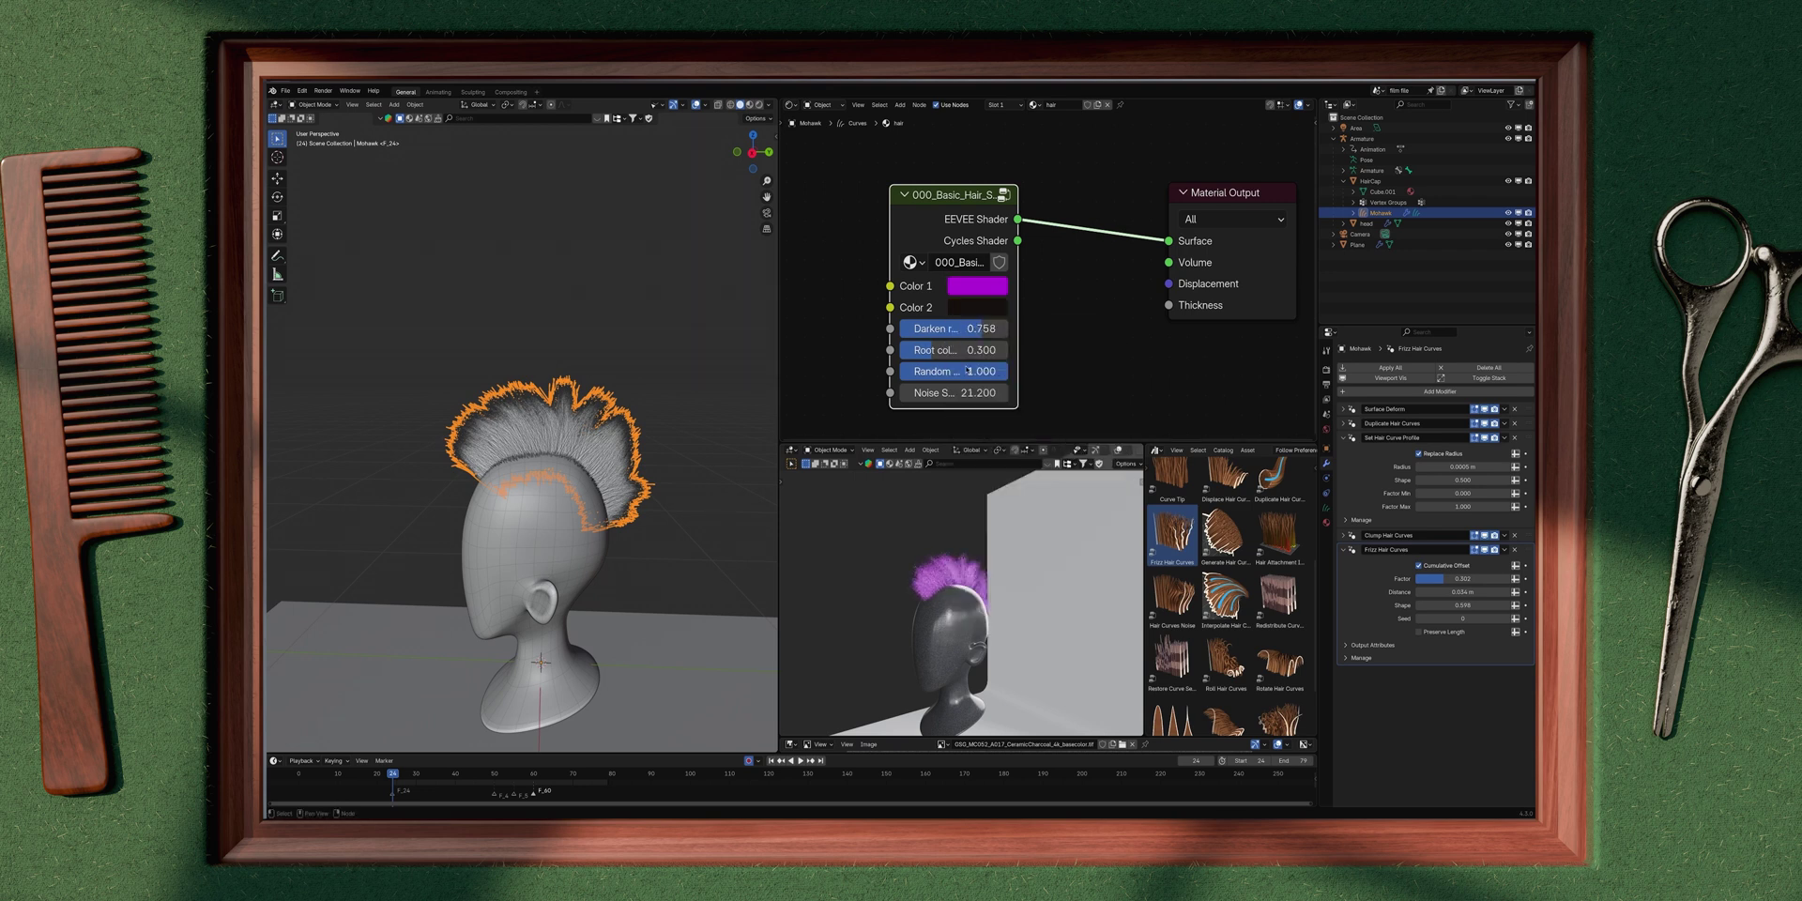
{"action": "mouse_move", "coordinate": [986, 370]}
{"action": "left_mouse_down"}
{"action": "mouse_move", "coordinate": [906, 370]}
{"action": "mouse_move", "coordinate": [1009, 328]}
{"action": "left_mouse_up"}
Step: Preview the purple mohawk in the second viewport with rendered shading from another angle
{"action": "key", "text": "z"}
{"action": "left_click", "coordinate": [983, 564]}
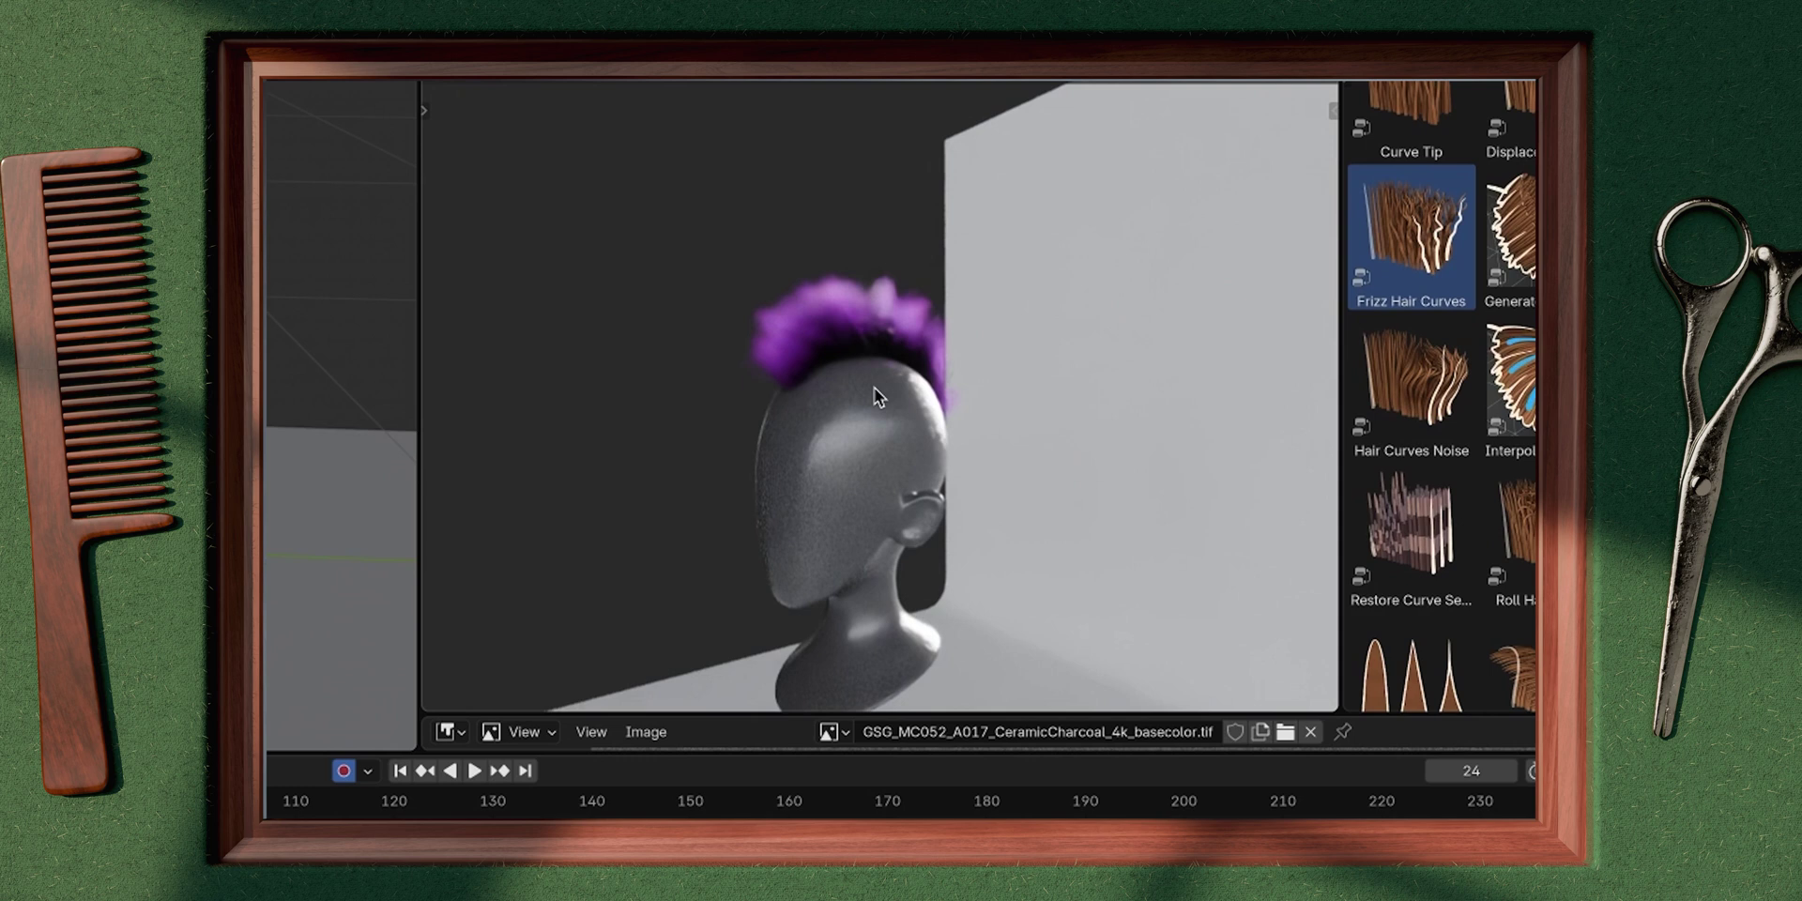
{"action": "middle_click_drag", "start_coordinate": [875, 387], "coordinate": [760, 398]}
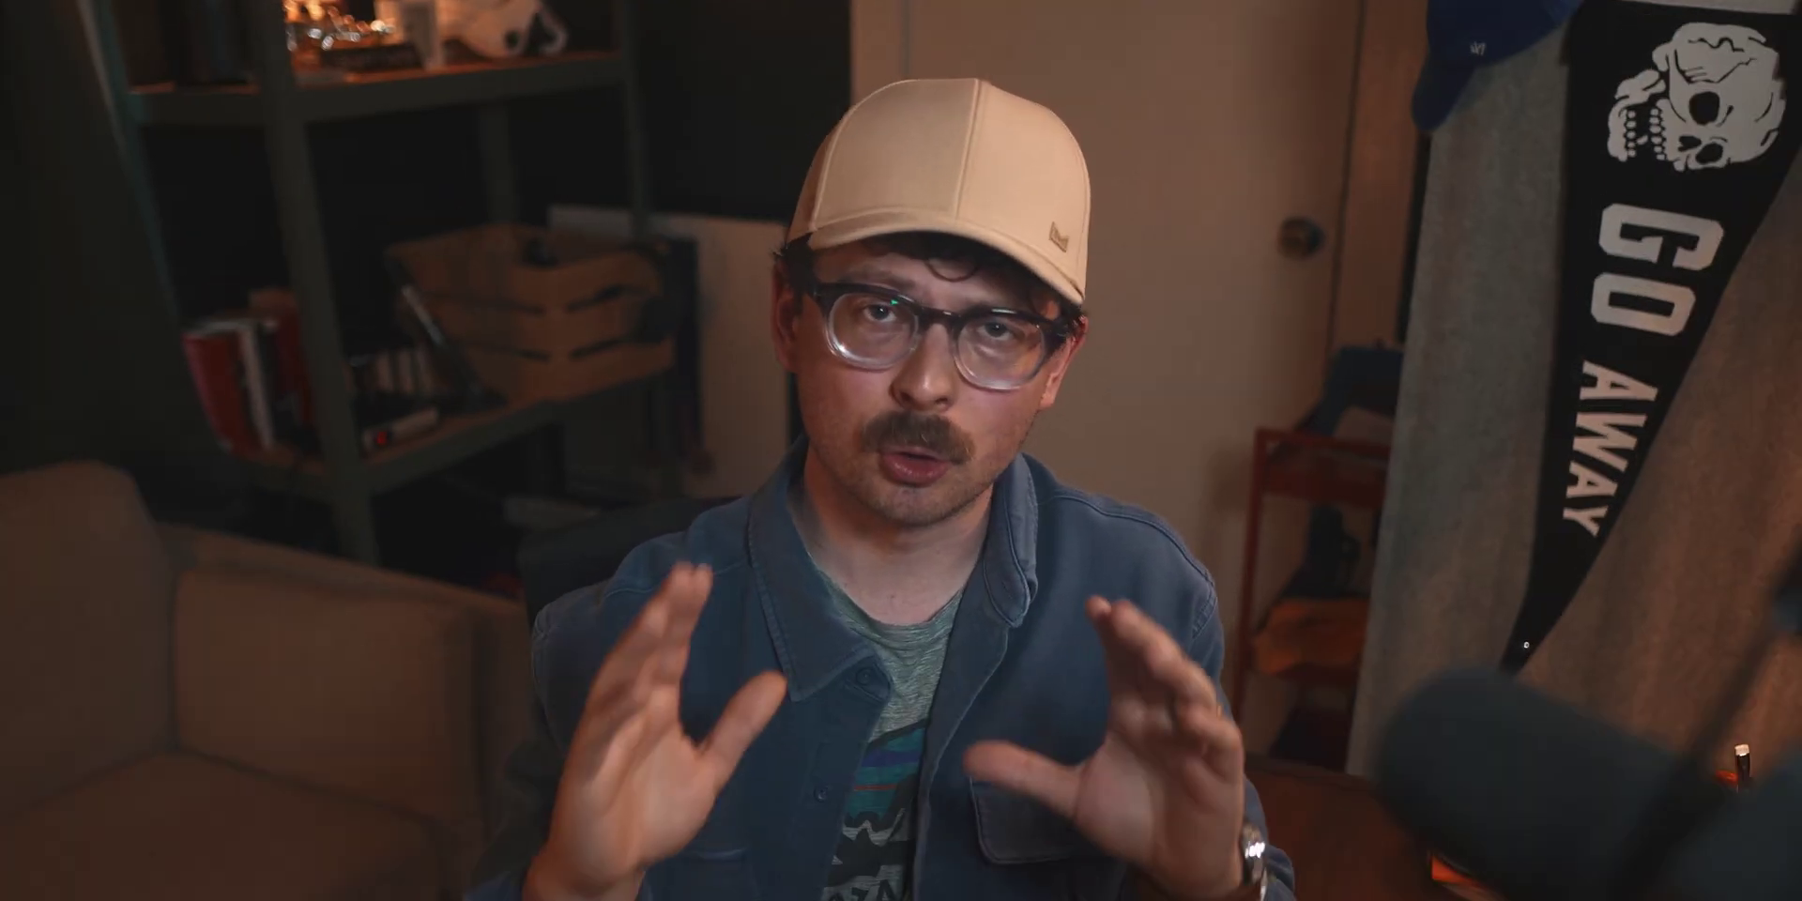
{"action": "type", "text": "hello, idiot. gimme a handsome d"}
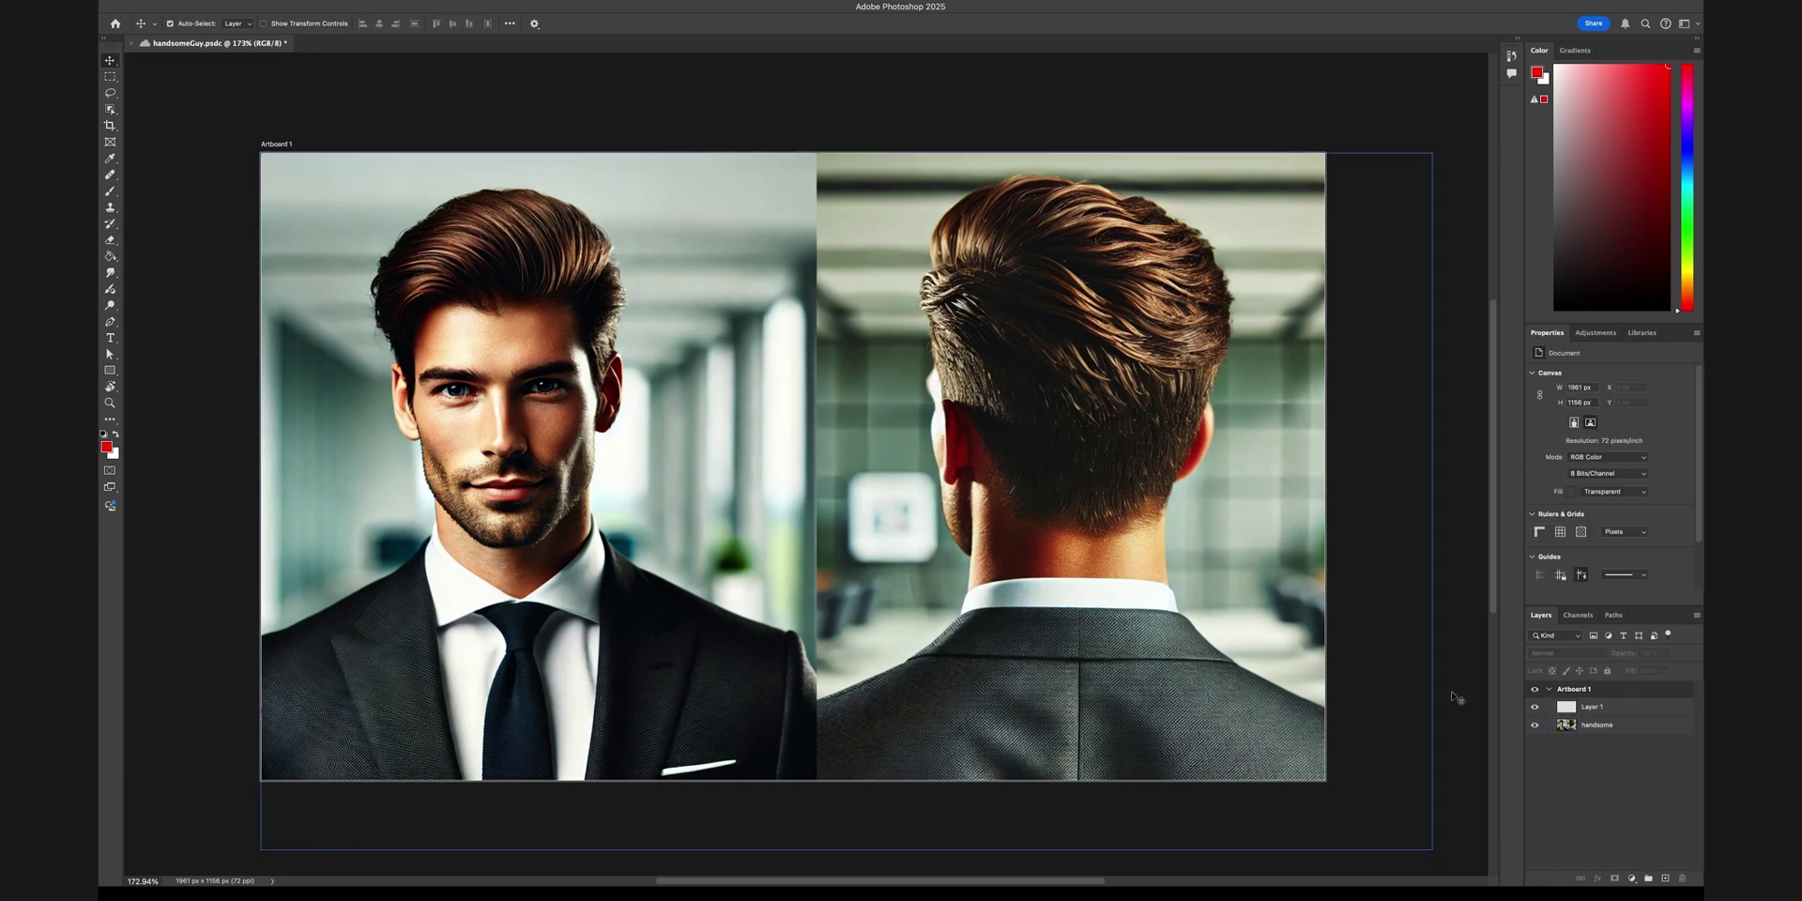
Step: In Photoshop, brush red outlines and short direction strokes on Layer 1 around the side hair of the front portrait
{"action": "left_click", "coordinate": [858, 567]}
{"action": "key", "text": "b"}
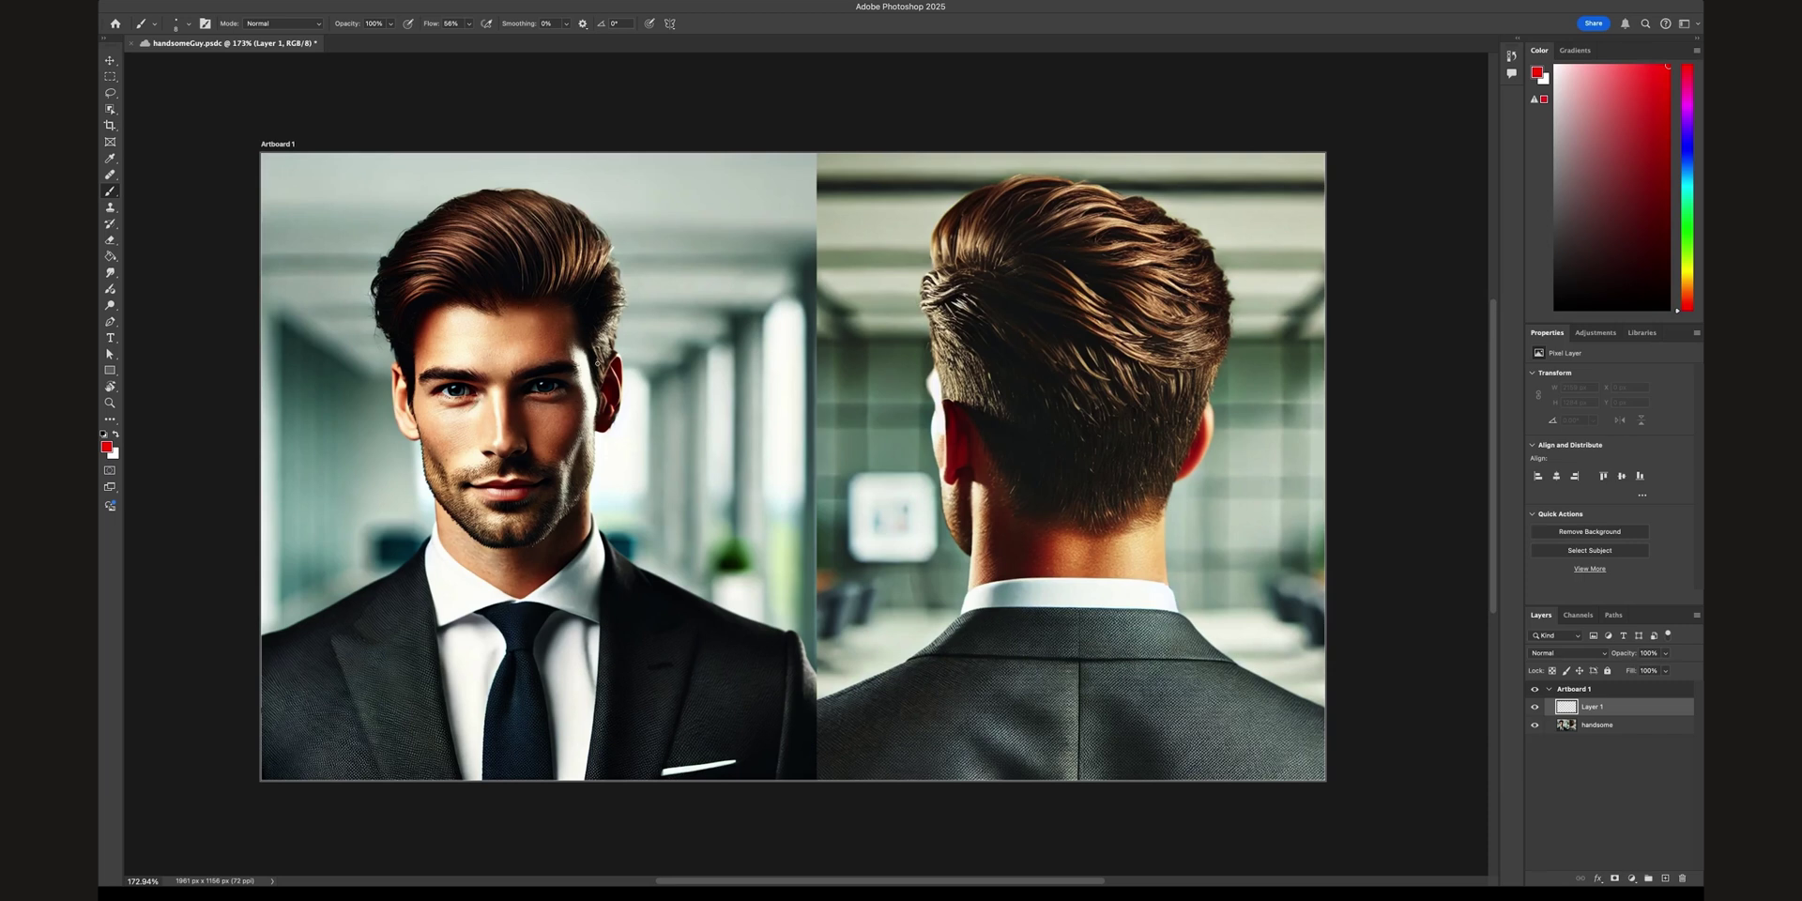
{"action": "mouse_move", "coordinate": [596, 384]}
{"action": "left_mouse_down"}
{"action": "mouse_move", "coordinate": [574, 305]}
{"action": "mouse_move", "coordinate": [613, 274]}
{"action": "mouse_move", "coordinate": [596, 376]}
{"action": "left_mouse_up"}
{"action": "mouse_move", "coordinate": [409, 394]}
{"action": "left_mouse_down"}
{"action": "mouse_move", "coordinate": [373, 294]}
{"action": "mouse_move", "coordinate": [412, 345]}
{"action": "left_mouse_up"}
{"action": "mouse_move", "coordinate": [366, 368]}
{"action": "left_mouse_down"}
{"action": "mouse_move", "coordinate": [385, 333]}
{"action": "mouse_move", "coordinate": [387, 361]}
{"action": "left_mouse_up"}
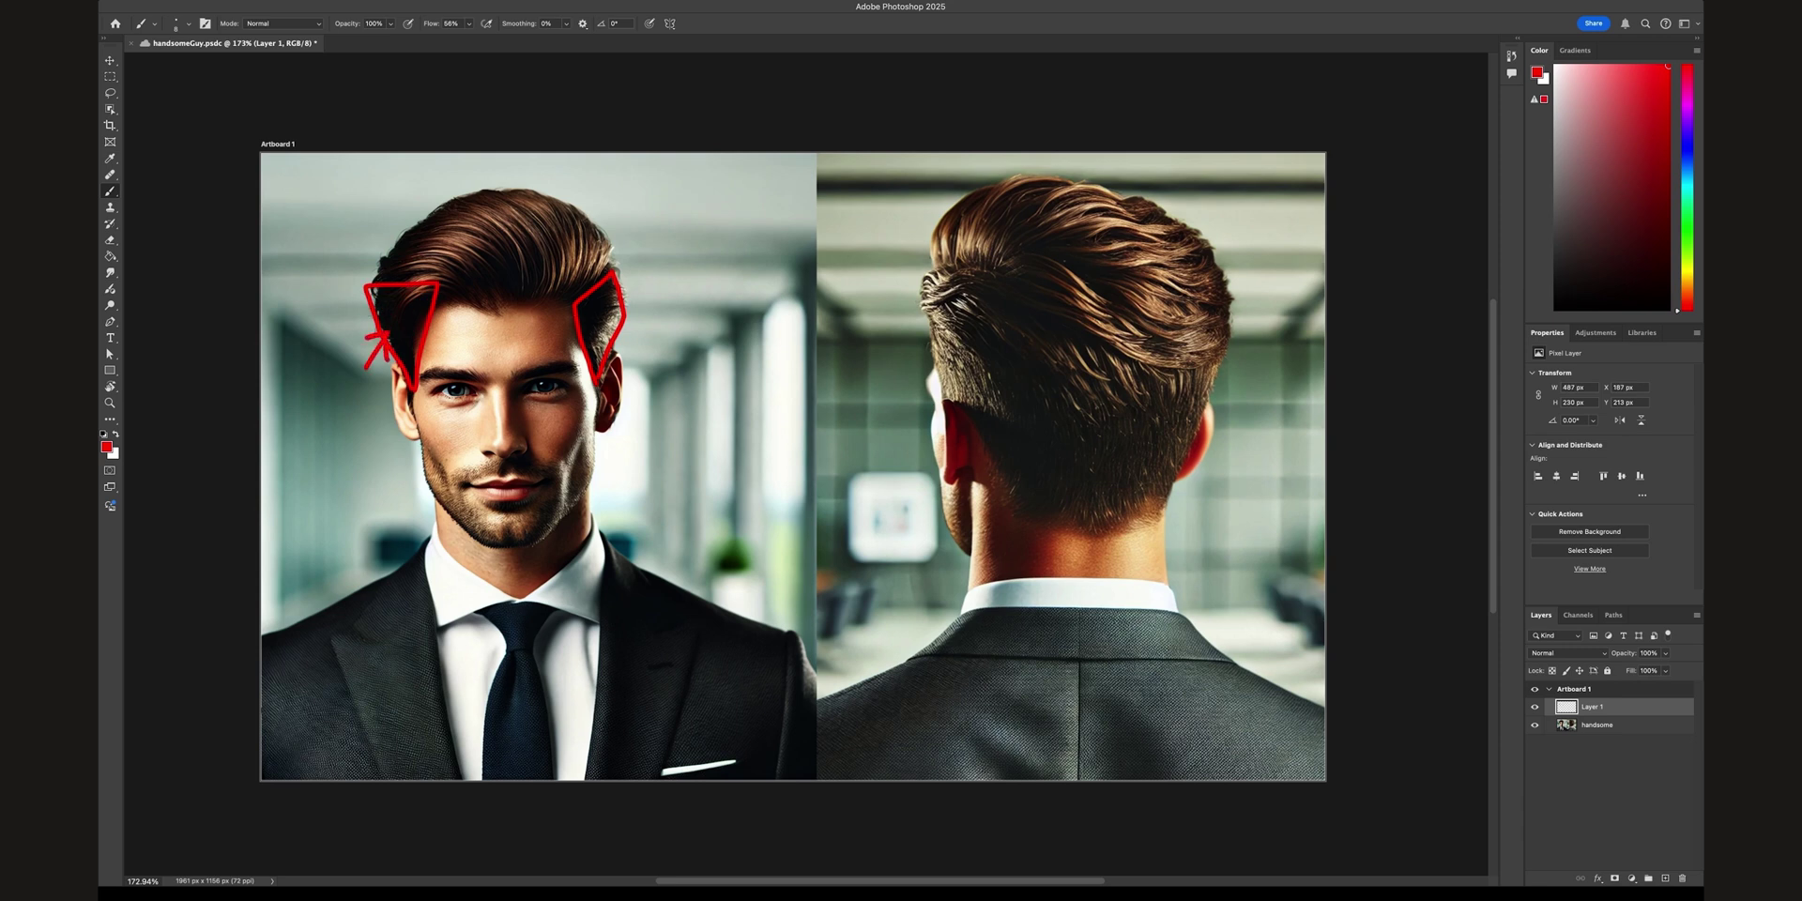
{"action": "mouse_move", "coordinate": [577, 324]}
{"action": "left_mouse_down"}
{"action": "mouse_move", "coordinate": [621, 334]}
{"action": "mouse_move", "coordinate": [631, 292]}
{"action": "mouse_move", "coordinate": [612, 353]}
{"action": "left_mouse_up"}
Step: Outline the lower back hair section of the rear-view portrait in red and mark short downward strokes at the nape
{"action": "left_click_drag", "start_coordinate": [925, 270], "coordinate": [946, 391]}
{"action": "mouse_move", "coordinate": [929, 271]}
{"action": "left_mouse_down"}
{"action": "mouse_move", "coordinate": [1150, 307]}
{"action": "mouse_move", "coordinate": [1220, 282]}
{"action": "mouse_move", "coordinate": [1225, 346]}
{"action": "mouse_move", "coordinate": [1162, 477]}
{"action": "left_mouse_up"}
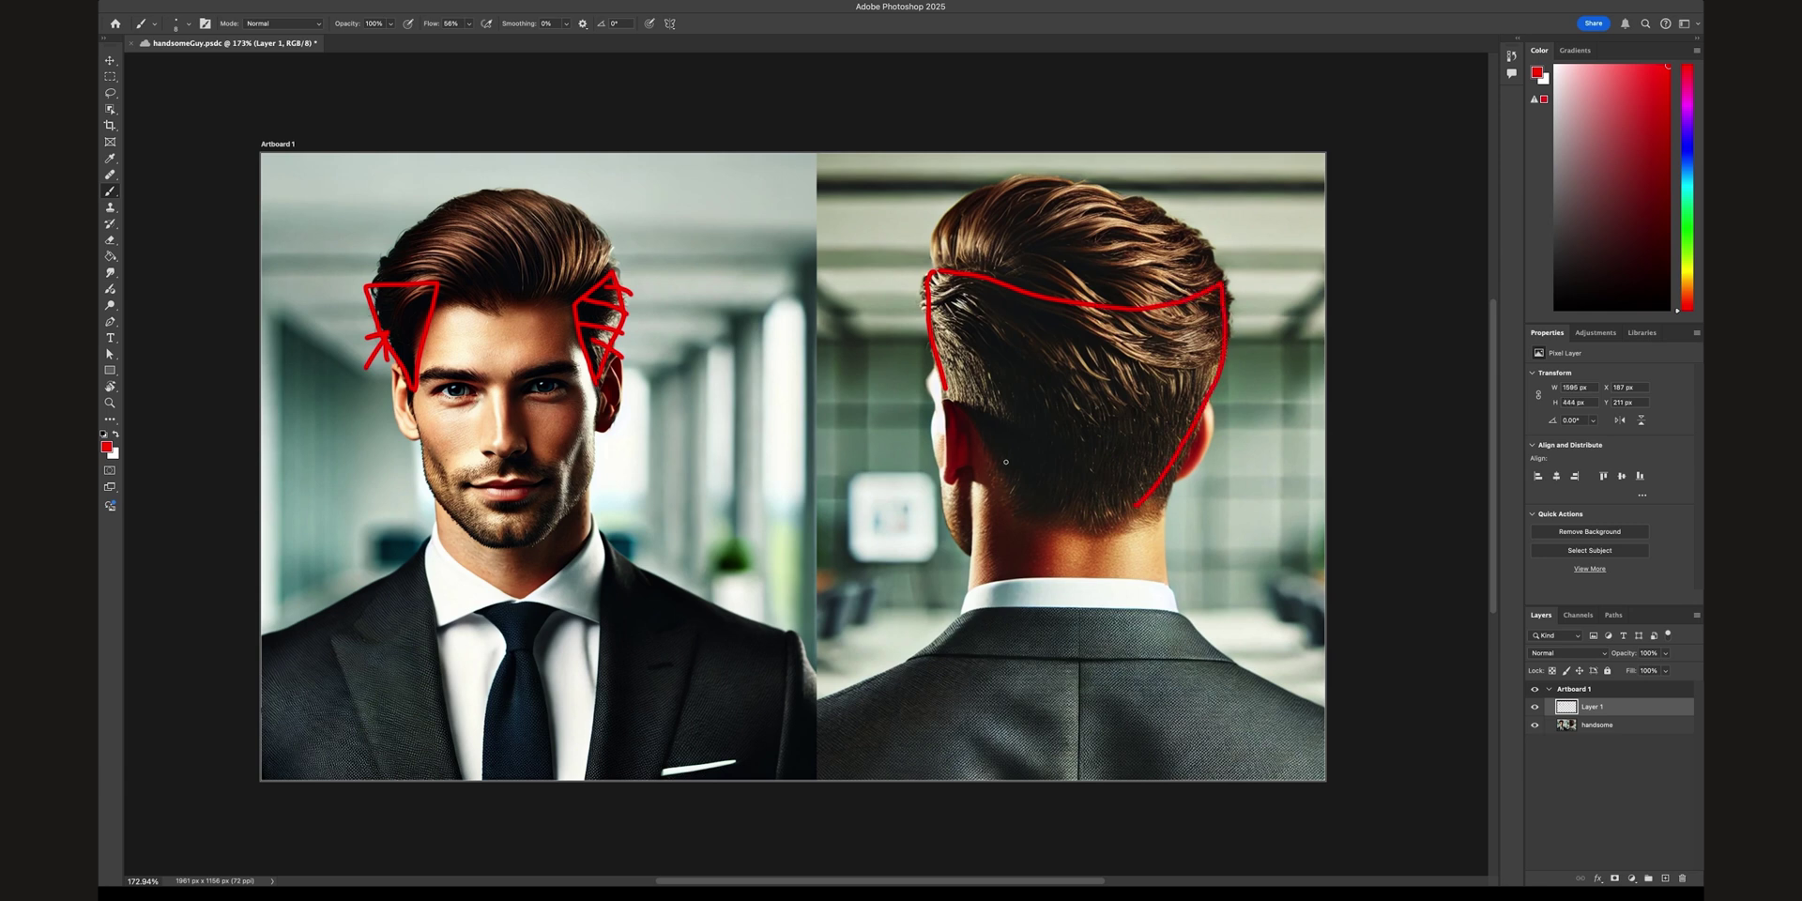
{"action": "mouse_move", "coordinate": [944, 390]}
{"action": "left_mouse_down"}
{"action": "mouse_move", "coordinate": [1025, 515]}
{"action": "mouse_move", "coordinate": [1084, 531]}
{"action": "left_mouse_up"}
{"action": "left_click_drag", "start_coordinate": [1106, 473], "coordinate": [1121, 528]}
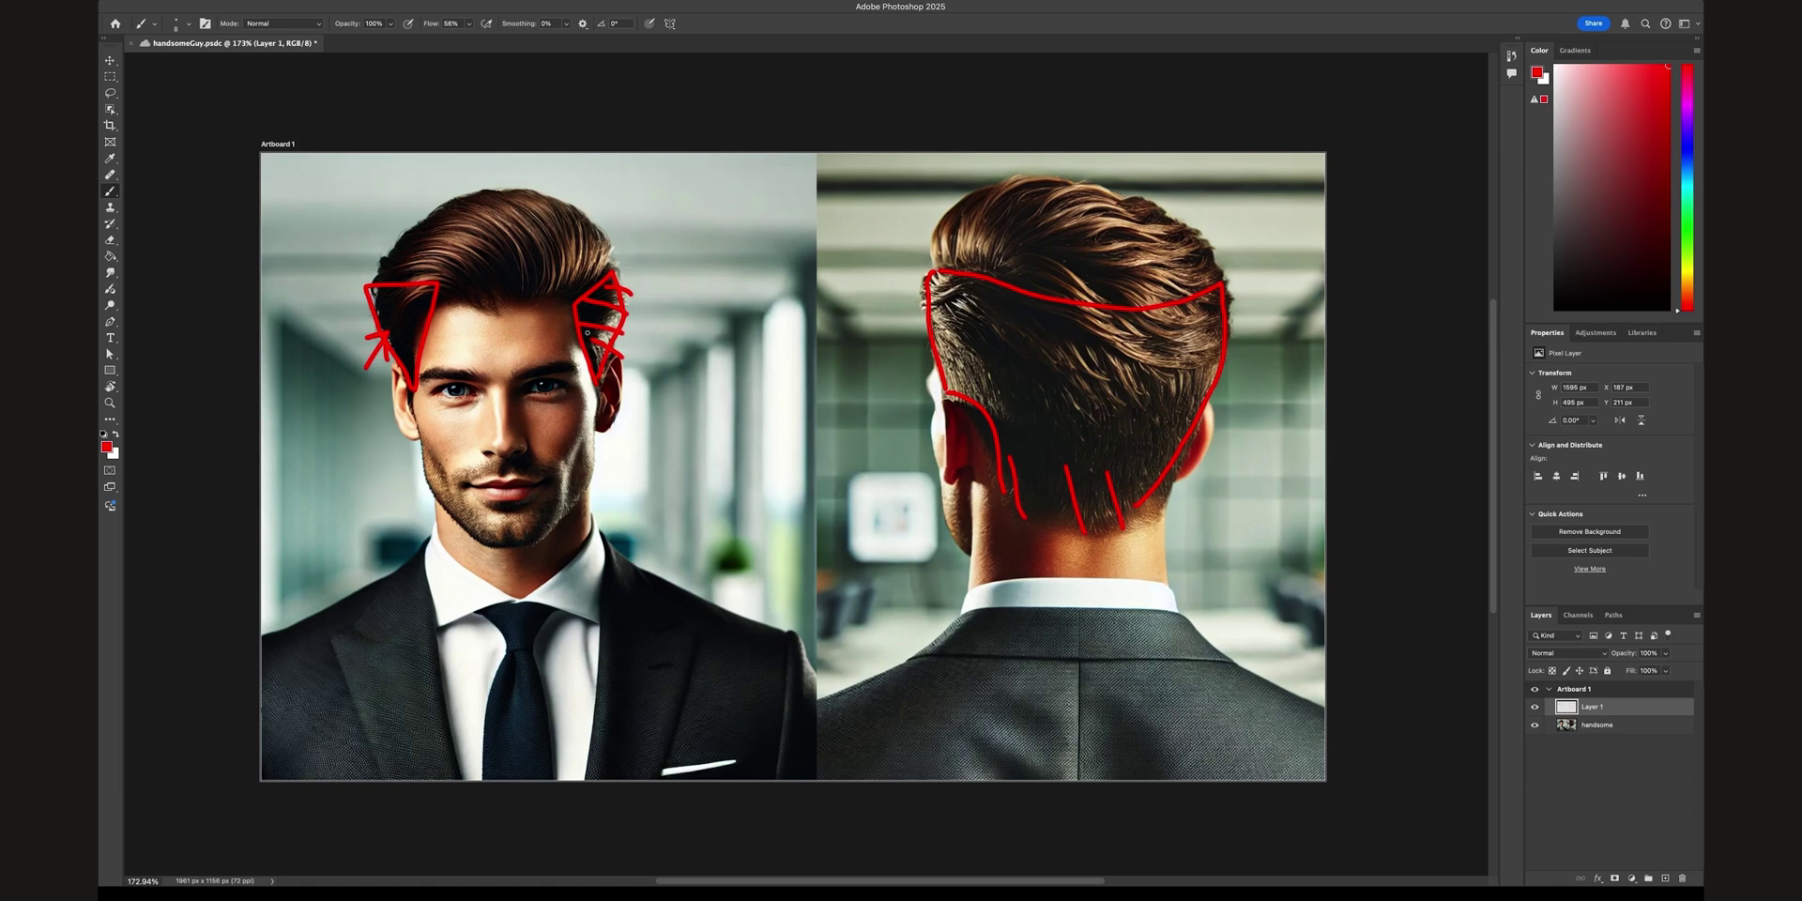
Step: Brush red hair-flow strokes at the front portrait's temple and down the sides and back of the rear-view head
{"action": "mouse_move", "coordinate": [553, 339]}
{"action": "left_mouse_down"}
{"action": "mouse_move", "coordinate": [602, 372]}
{"action": "mouse_move", "coordinate": [650, 318]}
{"action": "left_mouse_up"}
{"action": "mouse_move", "coordinate": [897, 328]}
{"action": "left_mouse_down"}
{"action": "mouse_move", "coordinate": [952, 336]}
{"action": "mouse_move", "coordinate": [972, 376]}
{"action": "left_mouse_up"}
{"action": "left_click_drag", "start_coordinate": [910, 290], "coordinate": [1003, 383]}
{"action": "left_click_drag", "start_coordinate": [1017, 325], "coordinate": [1094, 429]}
{"action": "left_click_drag", "start_coordinate": [1107, 351], "coordinate": [1147, 445]}
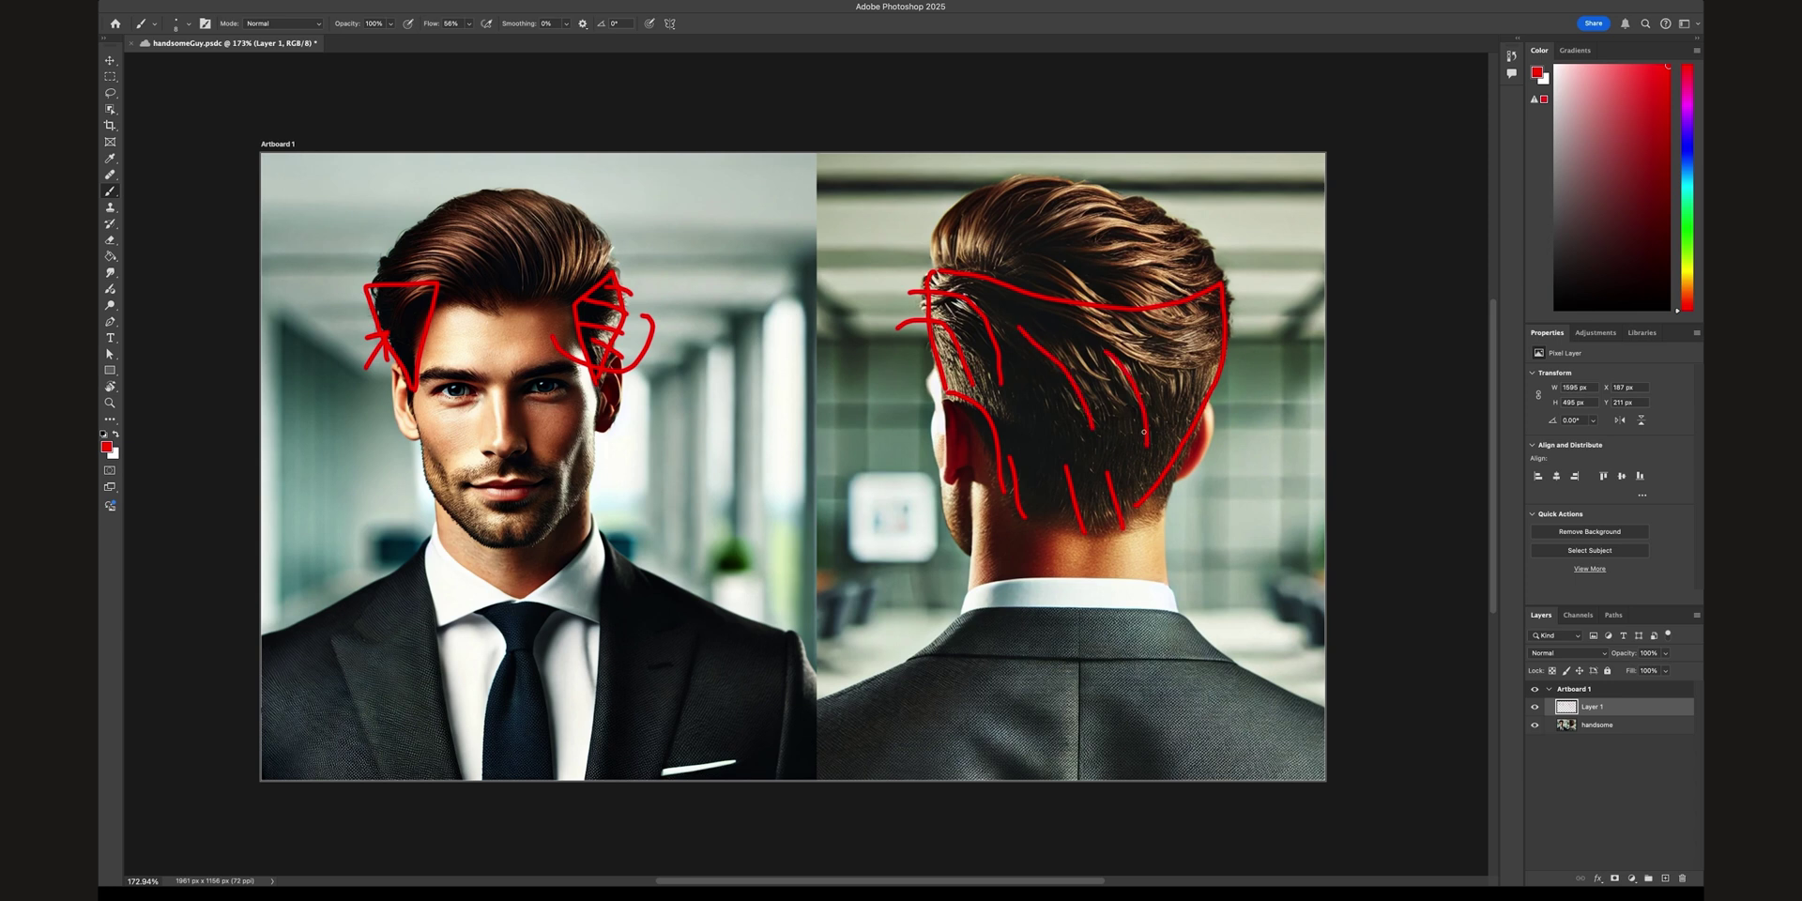
{"action": "mouse_move", "coordinate": [1191, 374]}
{"action": "left_mouse_down"}
{"action": "mouse_move", "coordinate": [1193, 420]}
{"action": "mouse_move", "coordinate": [1209, 339]}
{"action": "mouse_move", "coordinate": [1232, 406]}
{"action": "mouse_move", "coordinate": [1148, 539]}
{"action": "left_mouse_up"}
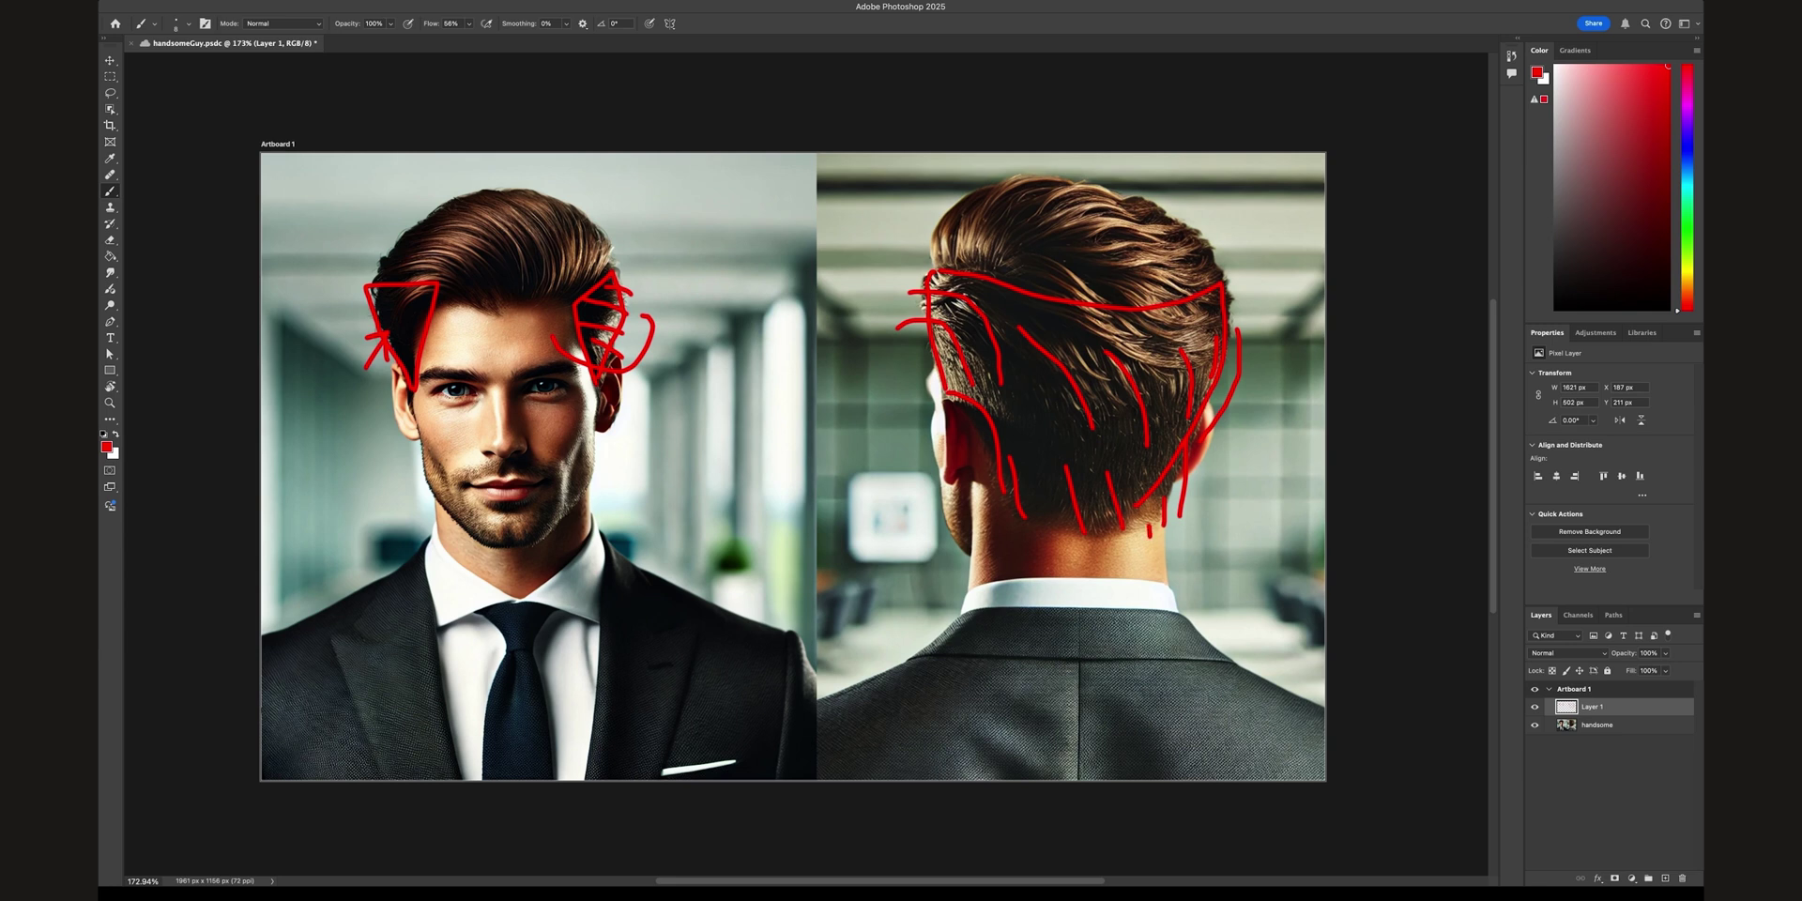
Step: Set the brush colour to blue, outline the front portrait's top hair and mark upward strokes along the hairline
{"action": "left_click_drag", "start_coordinate": [1682, 141], "coordinate": [1689, 174]}
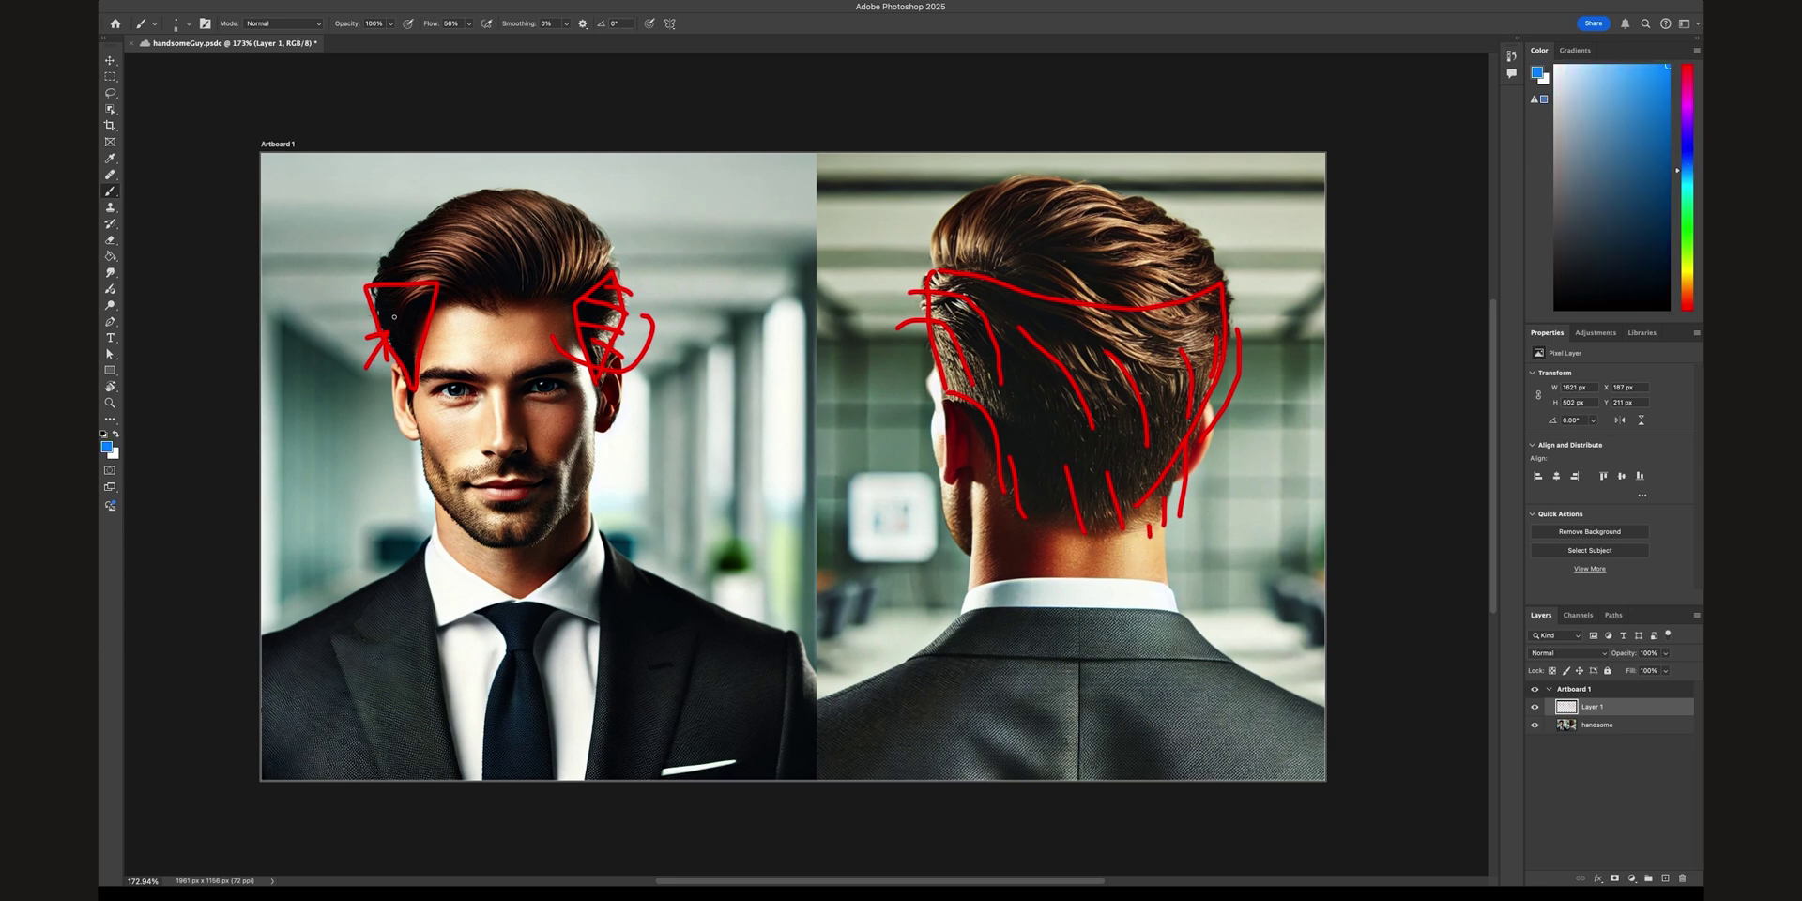
{"action": "mouse_move", "coordinate": [408, 326]}
{"action": "left_mouse_down"}
{"action": "mouse_move", "coordinate": [603, 274]}
{"action": "mouse_move", "coordinate": [582, 216]}
{"action": "mouse_move", "coordinate": [516, 189]}
{"action": "mouse_move", "coordinate": [437, 196]}
{"action": "mouse_move", "coordinate": [368, 251]}
{"action": "mouse_move", "coordinate": [419, 329]}
{"action": "left_mouse_up"}
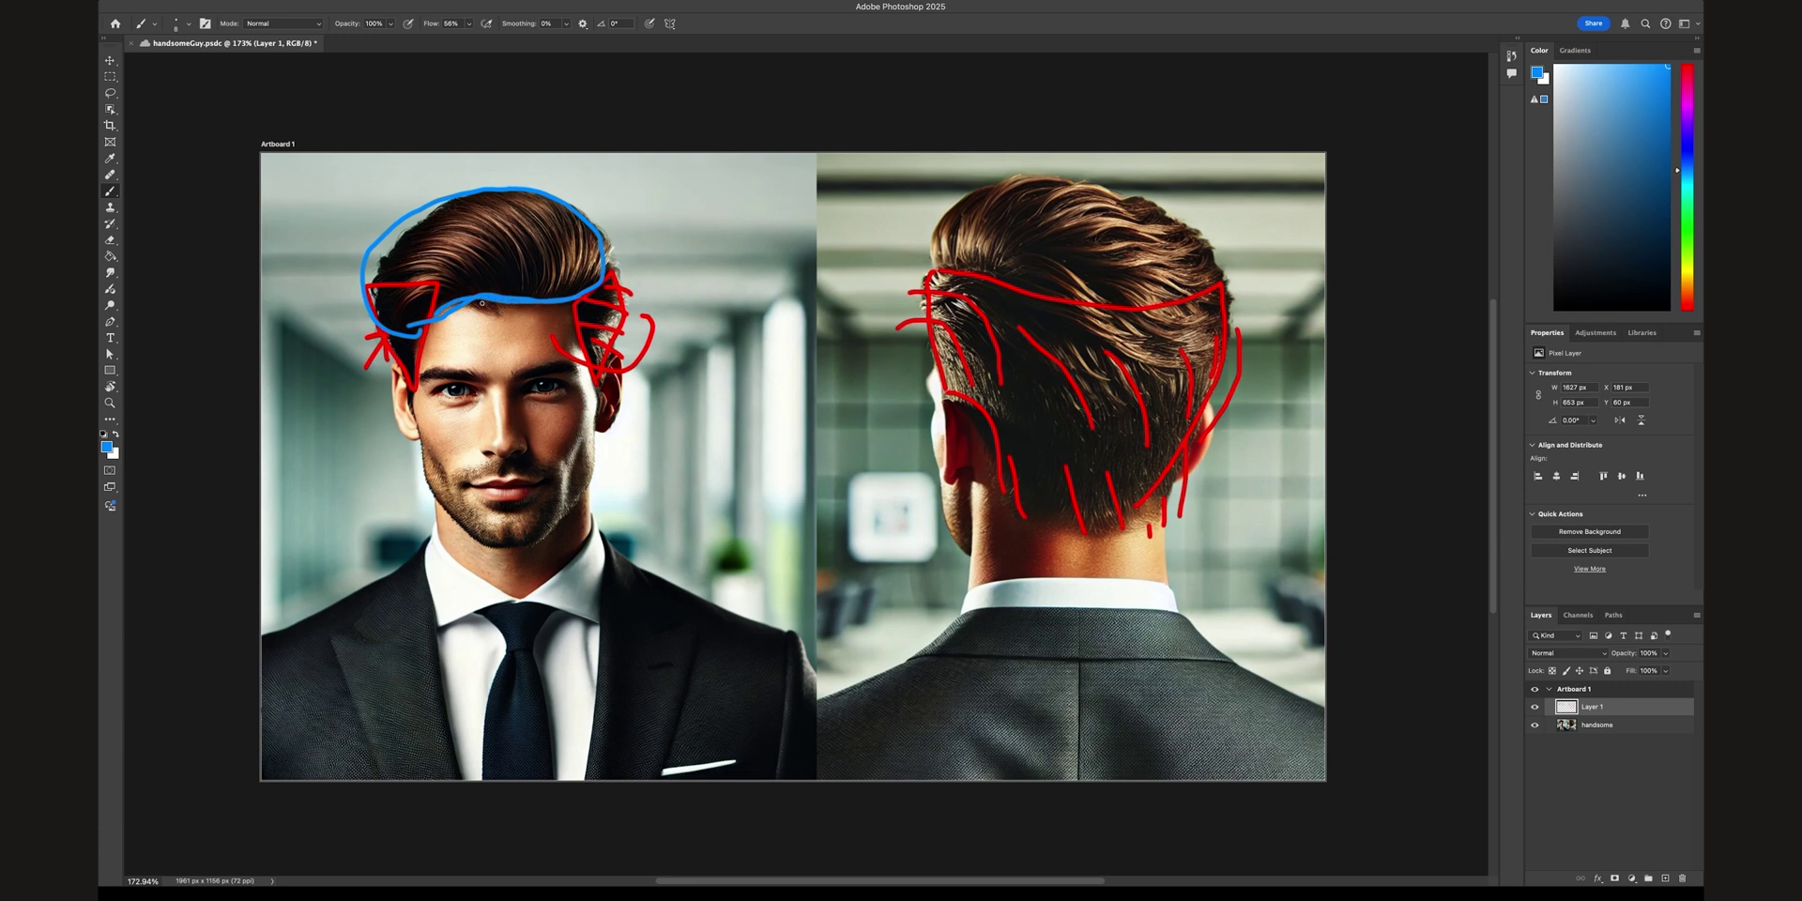
{"action": "left_click_drag", "start_coordinate": [492, 308], "coordinate": [500, 316]}
{"action": "mouse_move", "coordinate": [530, 298]}
{"action": "left_mouse_down"}
{"action": "mouse_move", "coordinate": [529, 258]}
{"action": "mouse_move", "coordinate": [555, 266]}
{"action": "left_mouse_up"}
{"action": "left_click_drag", "start_coordinate": [578, 296], "coordinate": [584, 265]}
{"action": "left_click_drag", "start_coordinate": [599, 291], "coordinate": [614, 251]}
Step: Brush blue hair-flow strokes across the crown and fringe of the front portrait
{"action": "mouse_move", "coordinate": [471, 183]}
{"action": "left_mouse_down"}
{"action": "mouse_move", "coordinate": [512, 228]}
{"action": "mouse_move", "coordinate": [541, 193]}
{"action": "mouse_move", "coordinate": [563, 237]}
{"action": "left_mouse_up"}
{"action": "left_click_drag", "start_coordinate": [499, 294], "coordinate": [433, 254]}
{"action": "left_click_drag", "start_coordinate": [442, 195], "coordinate": [401, 191]}
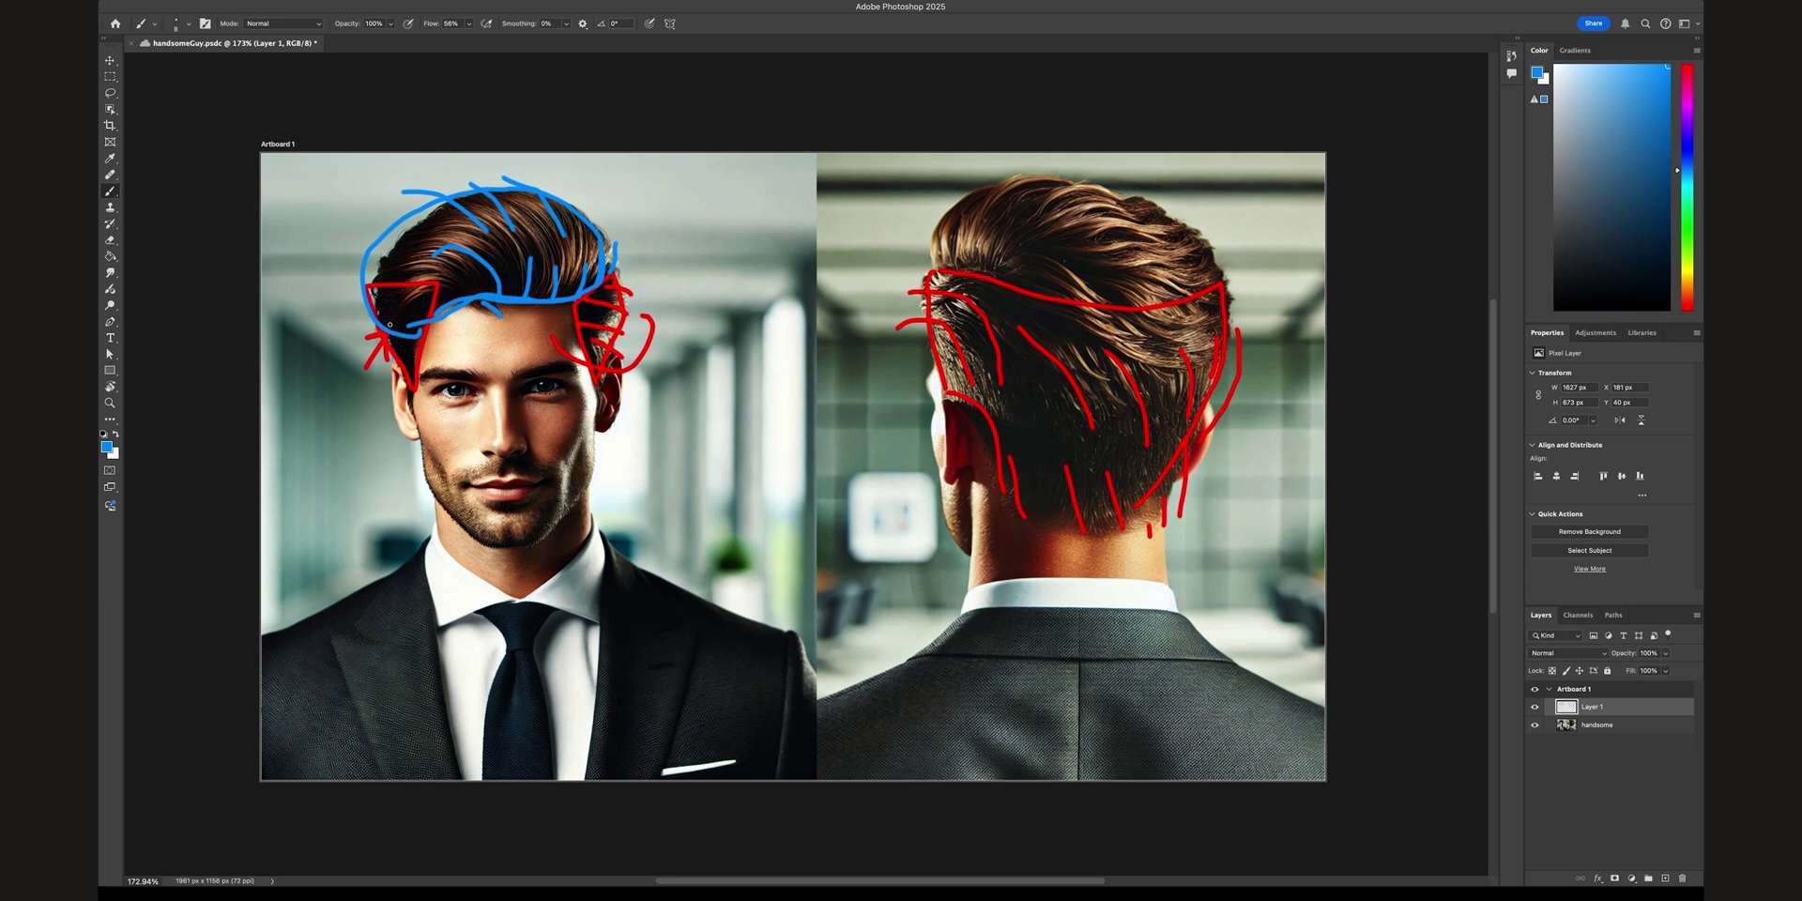
{"action": "mouse_move", "coordinate": [393, 324]}
{"action": "left_mouse_down"}
{"action": "mouse_move", "coordinate": [403, 302]}
{"action": "mouse_move", "coordinate": [472, 305]}
{"action": "mouse_move", "coordinate": [455, 349]}
{"action": "left_mouse_up"}
{"action": "left_click_drag", "start_coordinate": [589, 174], "coordinate": [580, 197]}
{"action": "mouse_move", "coordinate": [556, 295]}
{"action": "left_mouse_down"}
{"action": "mouse_move", "coordinate": [544, 231]}
{"action": "mouse_move", "coordinate": [470, 176]}
{"action": "left_mouse_up"}
{"action": "left_click_drag", "start_coordinate": [438, 251], "coordinate": [363, 265]}
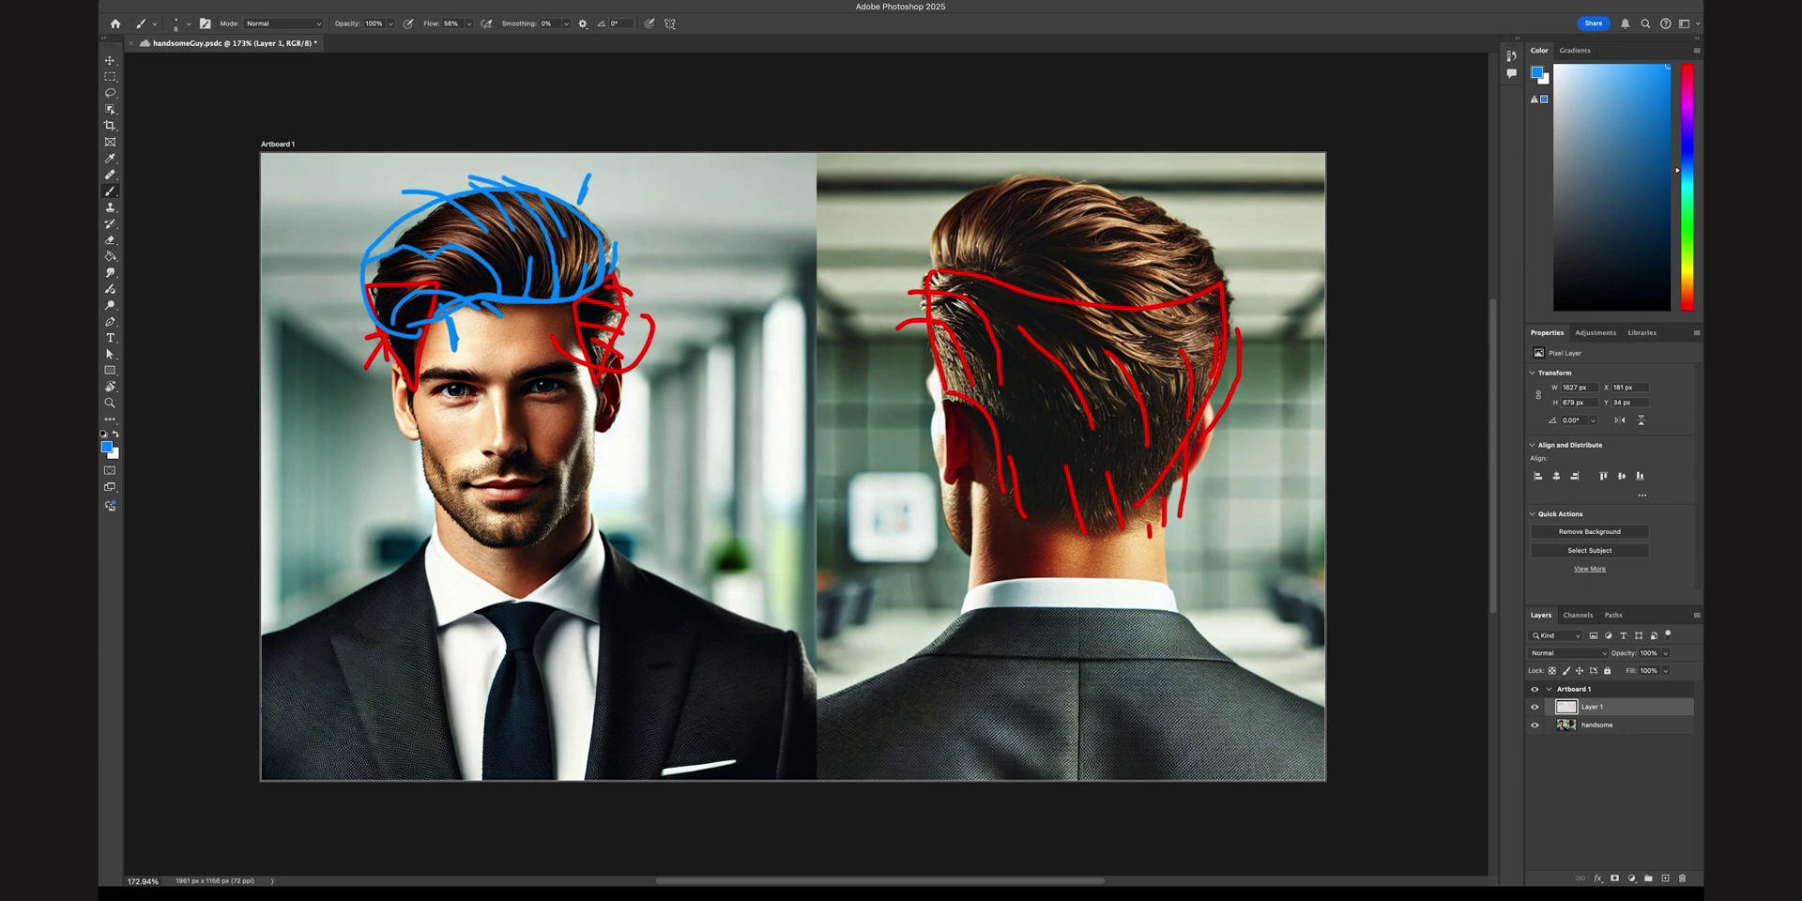
Step: Outline the top hair of the rear-view portrait in blue and brush strokes following its sweep
{"action": "mouse_move", "coordinate": [932, 265]}
{"action": "left_mouse_down"}
{"action": "mouse_move", "coordinate": [937, 202]}
{"action": "mouse_move", "coordinate": [1089, 166]}
{"action": "mouse_move", "coordinate": [1215, 246]}
{"action": "mouse_move", "coordinate": [1220, 269]}
{"action": "left_mouse_up"}
{"action": "mouse_move", "coordinate": [954, 259]}
{"action": "left_mouse_down"}
{"action": "mouse_move", "coordinate": [1042, 174]}
{"action": "mouse_move", "coordinate": [1066, 187]}
{"action": "left_mouse_up"}
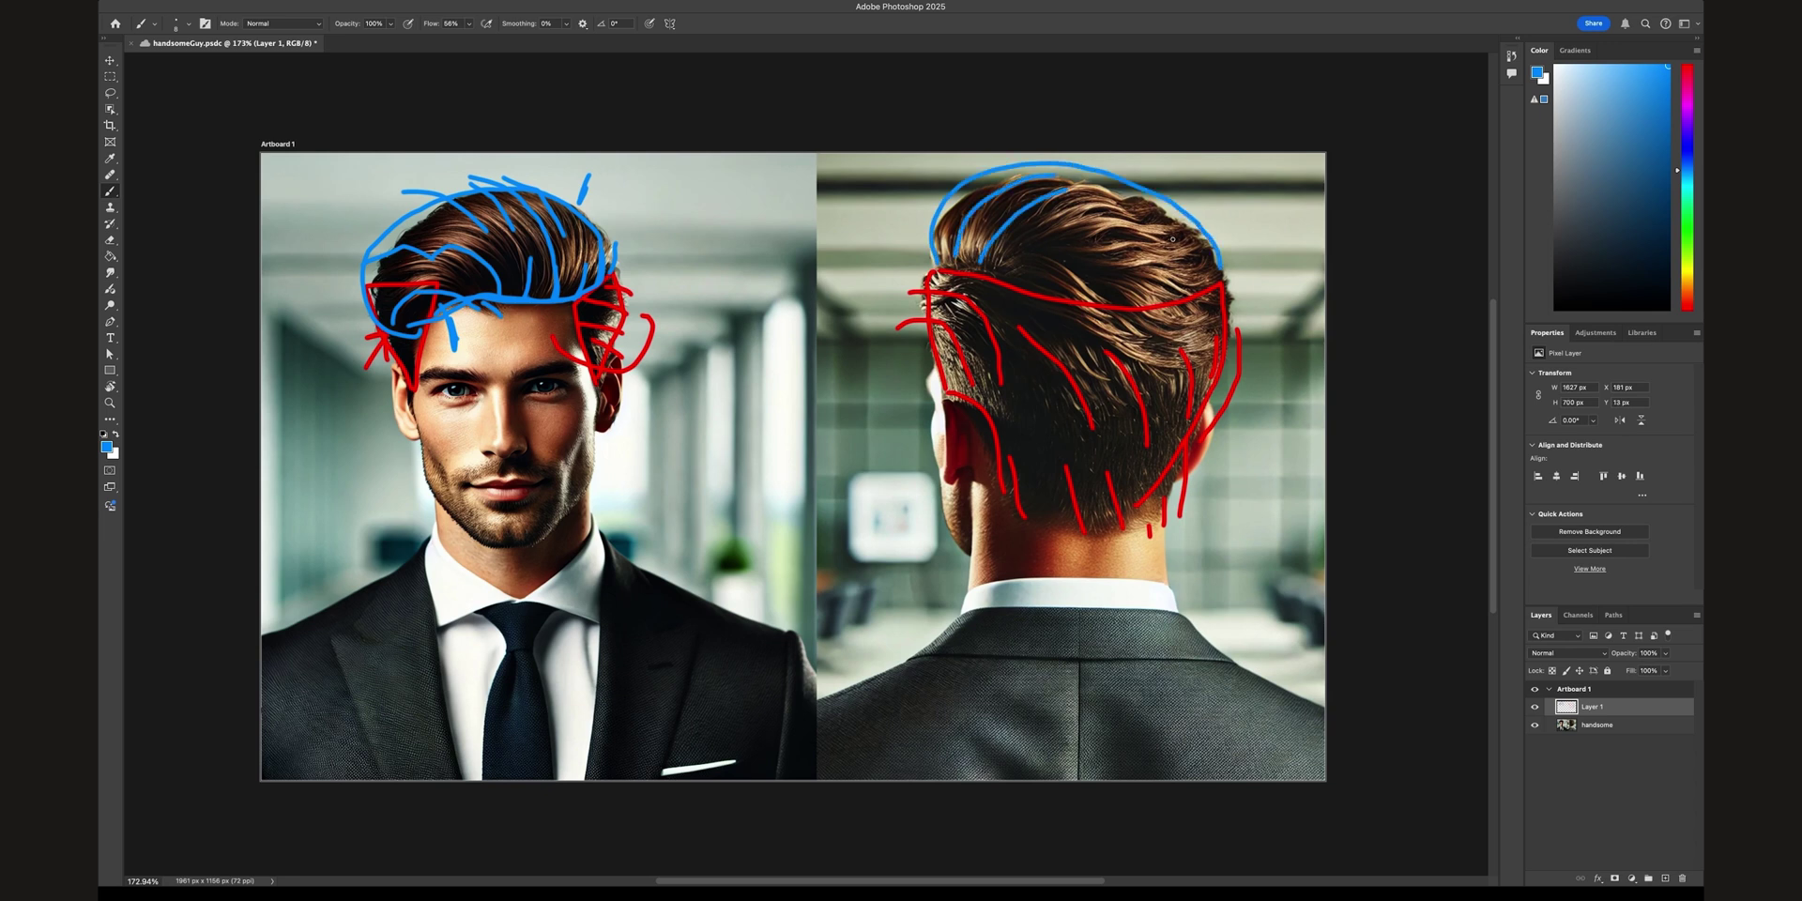
{"action": "left_click_drag", "start_coordinate": [991, 276], "coordinate": [1150, 225]}
{"action": "mouse_move", "coordinate": [1008, 272]}
{"action": "left_mouse_down"}
{"action": "mouse_move", "coordinate": [1065, 274]}
{"action": "mouse_move", "coordinate": [1108, 319]}
{"action": "mouse_move", "coordinate": [1194, 327]}
{"action": "left_mouse_up"}
{"action": "mouse_move", "coordinate": [1038, 265]}
{"action": "left_mouse_down"}
{"action": "mouse_move", "coordinate": [1076, 249]}
{"action": "mouse_move", "coordinate": [1201, 267]}
{"action": "left_mouse_up"}
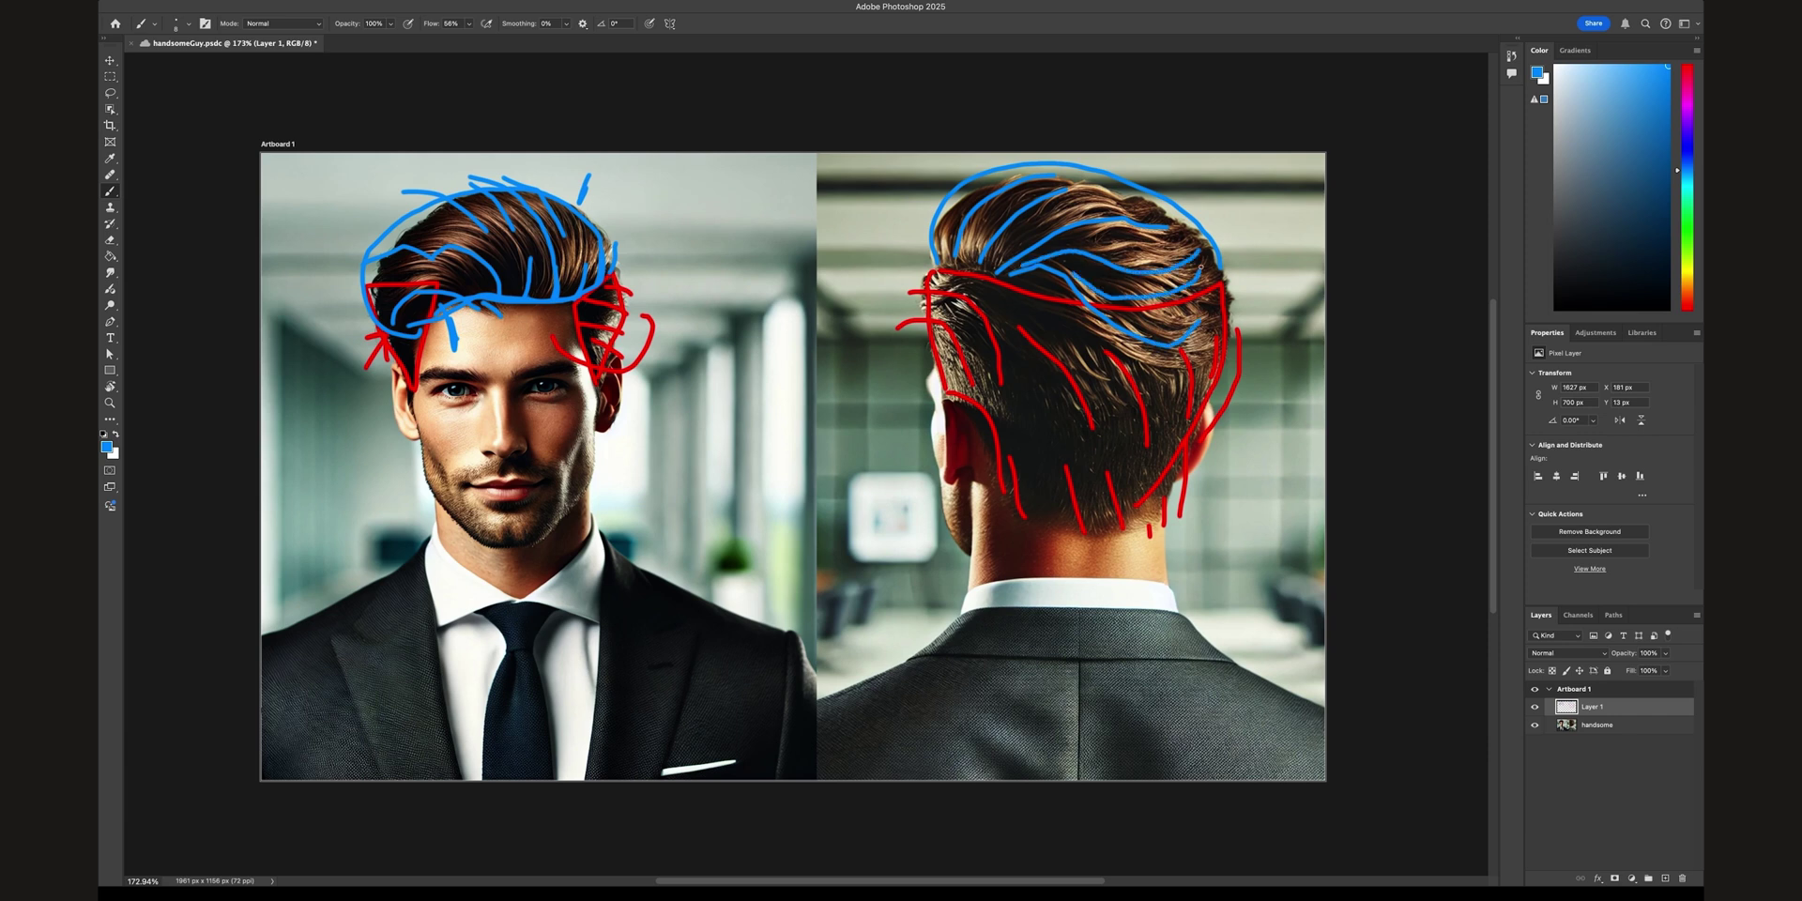
{"action": "mouse_move", "coordinate": [1089, 330]}
{"action": "left_mouse_down"}
{"action": "mouse_move", "coordinate": [1141, 362]}
{"action": "mouse_move", "coordinate": [1220, 356]}
{"action": "mouse_move", "coordinate": [1233, 283]}
{"action": "left_mouse_up"}
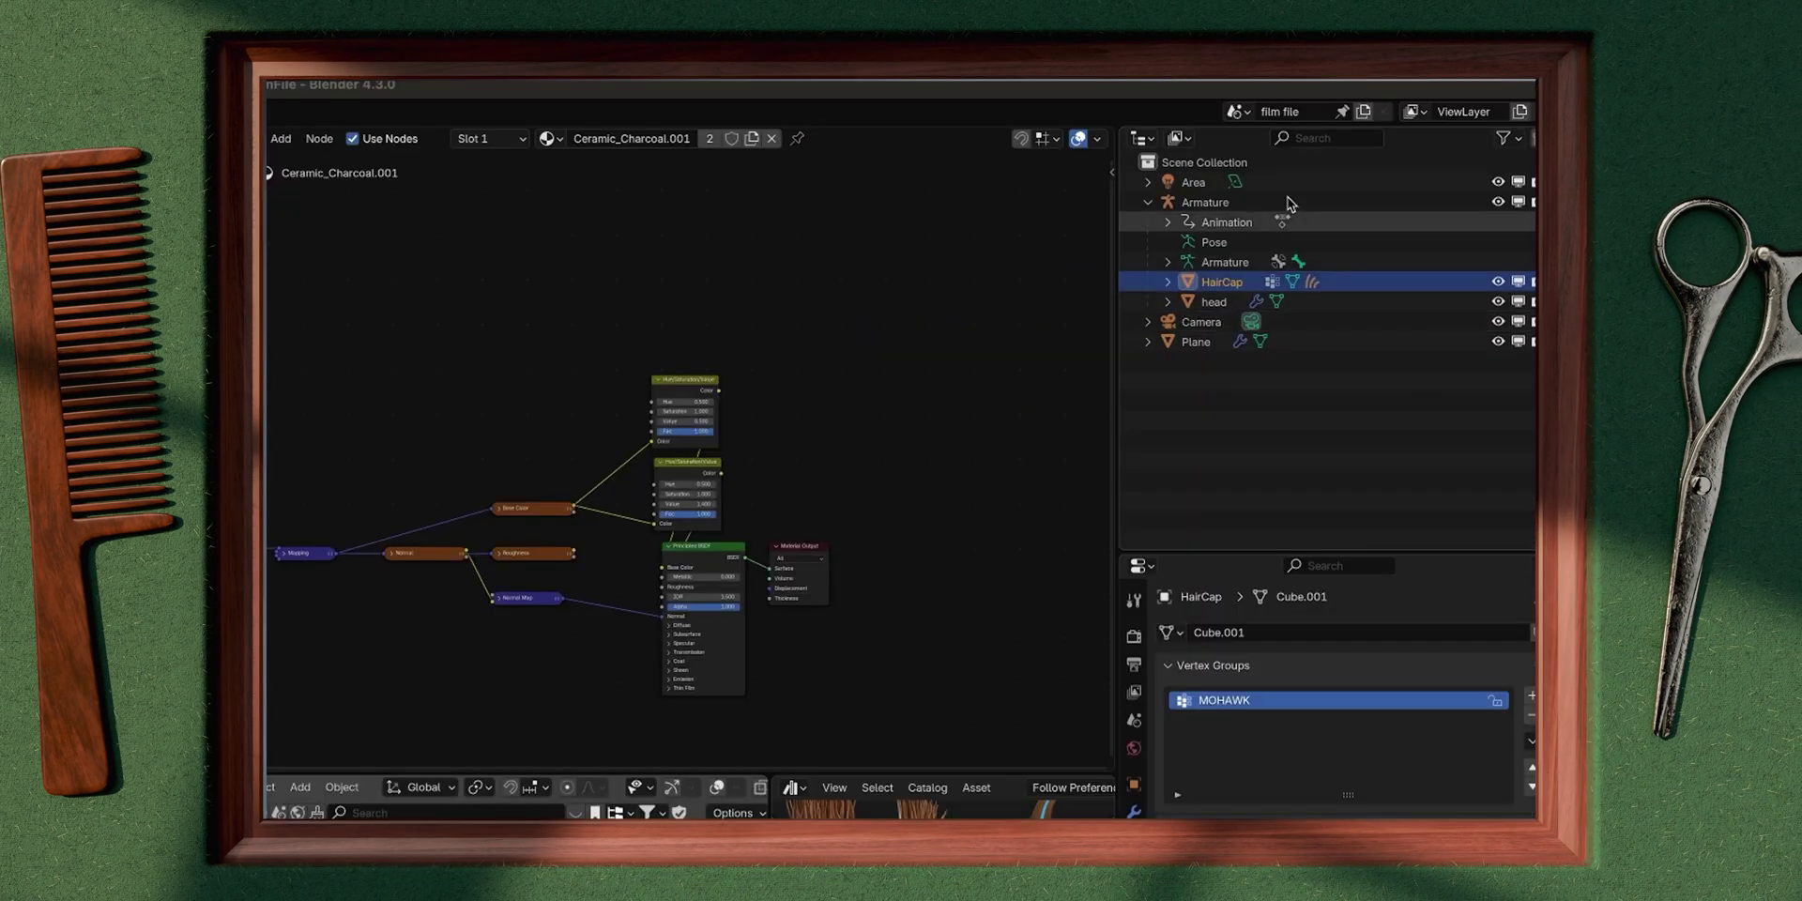
Step: Back in Blender, add a new Empty Hair curves object to the HairCap
{"action": "left_click", "coordinate": [1169, 283]}
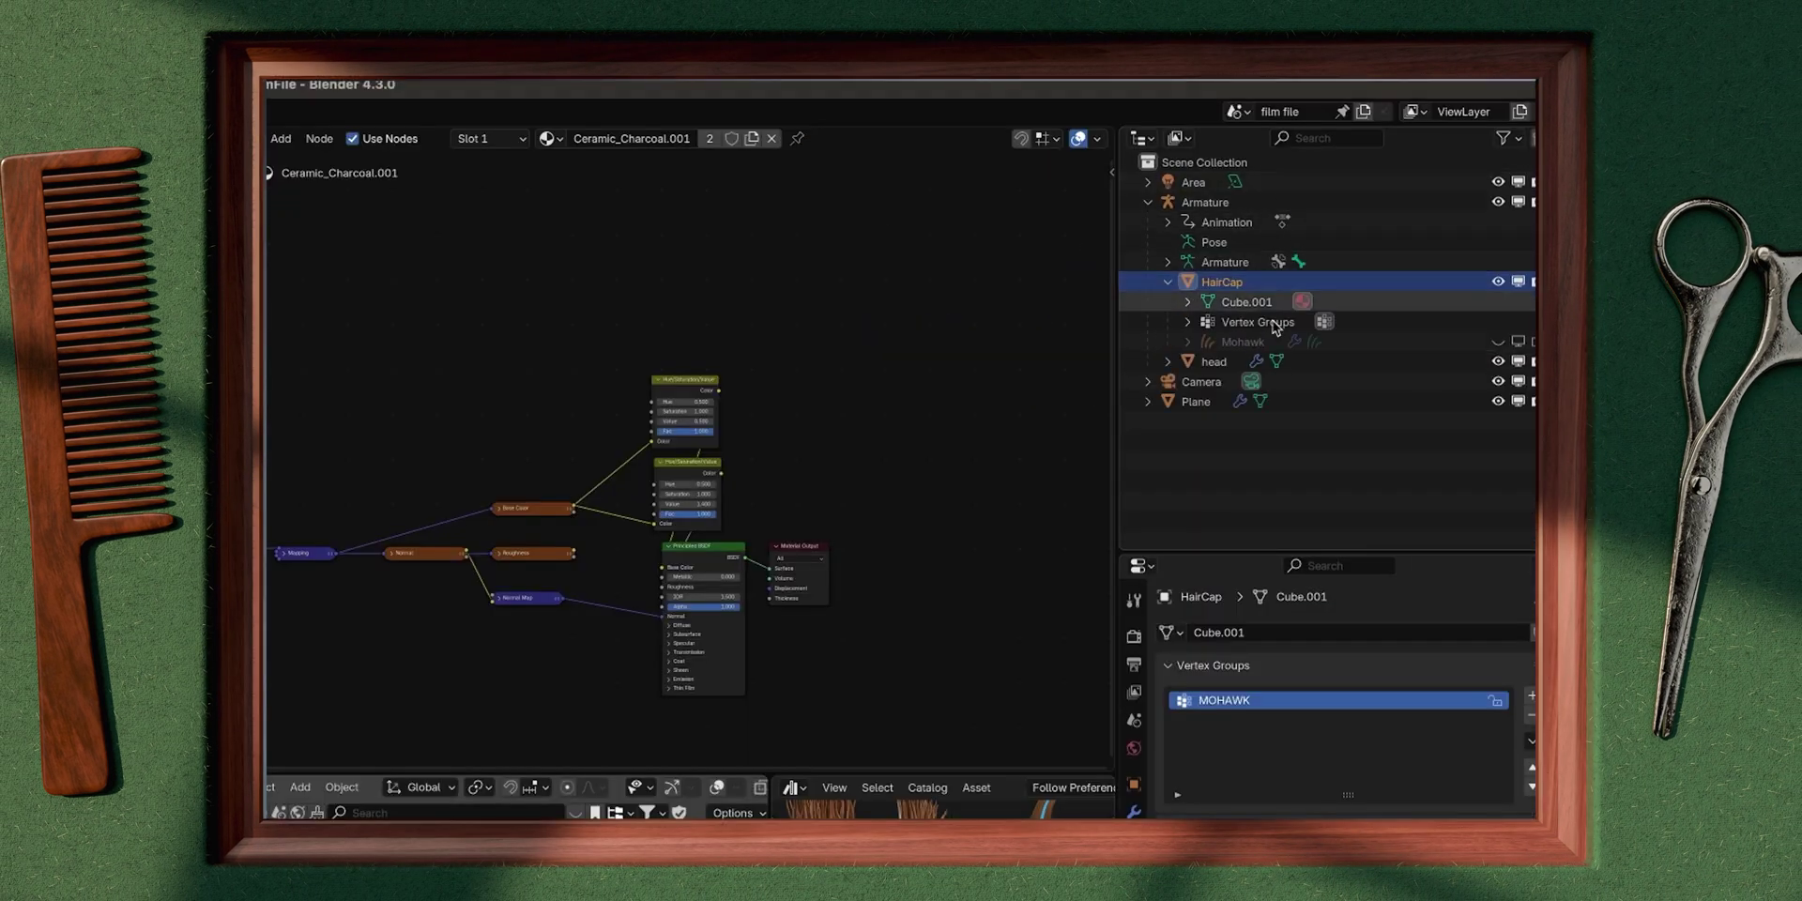
{"action": "left_click", "coordinate": [1169, 282]}
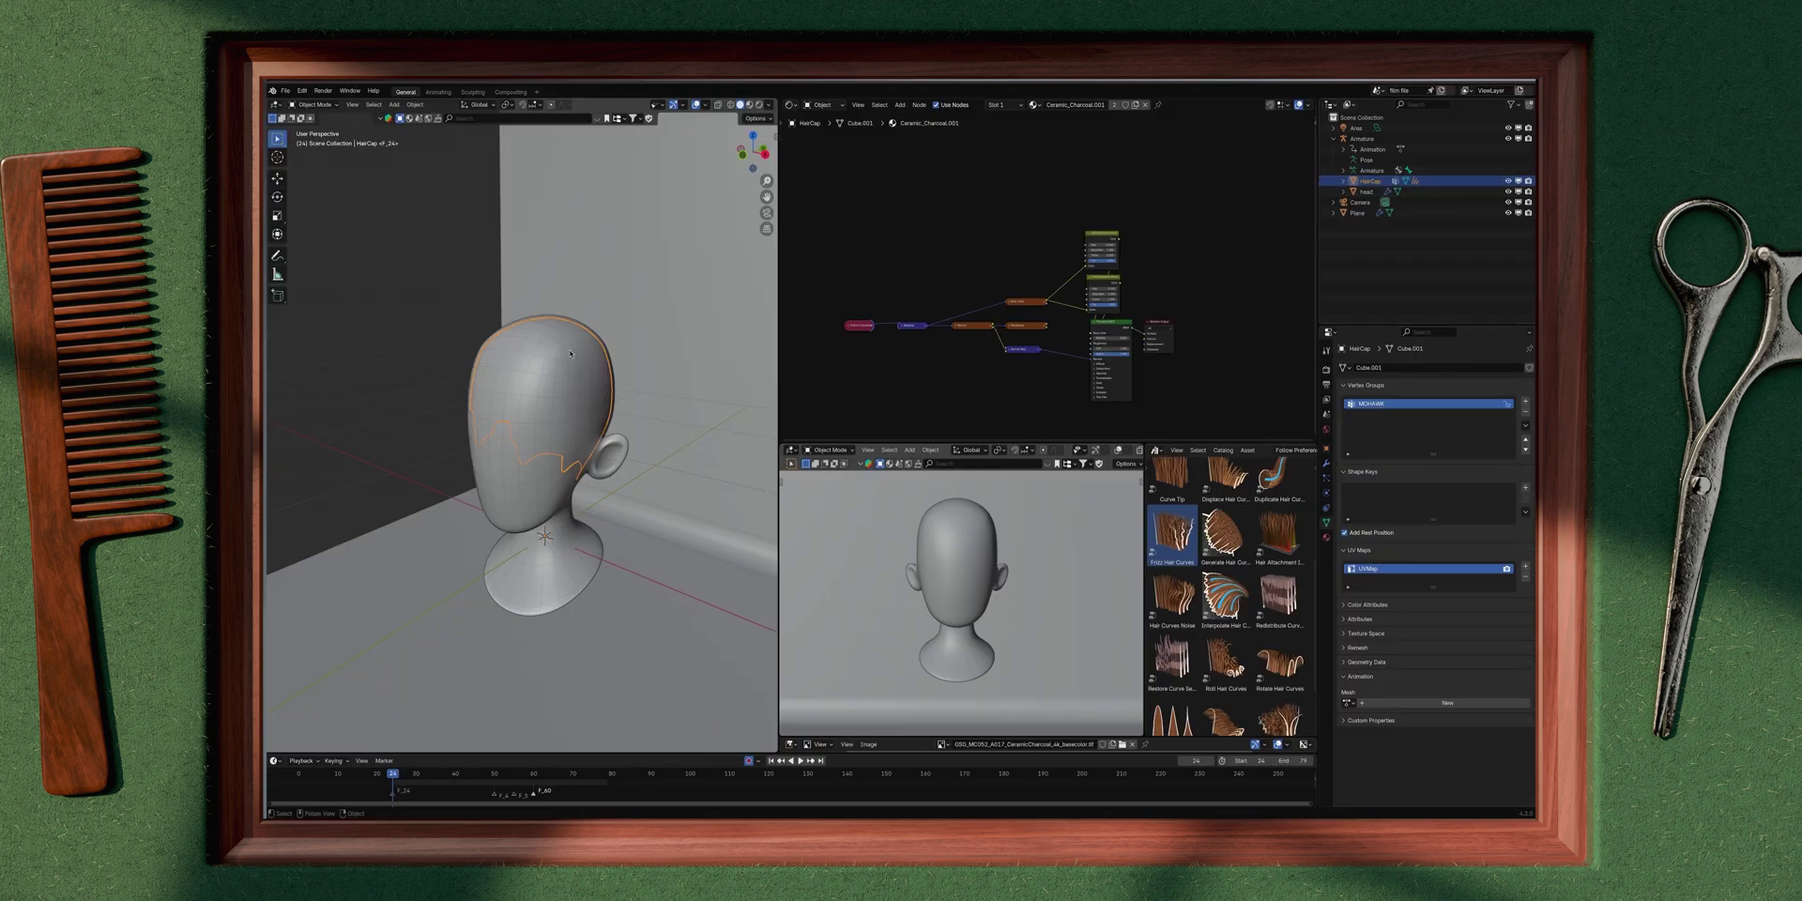
{"action": "key", "text": "shift+a"}
{"action": "mouse_move", "coordinate": [638, 401]}
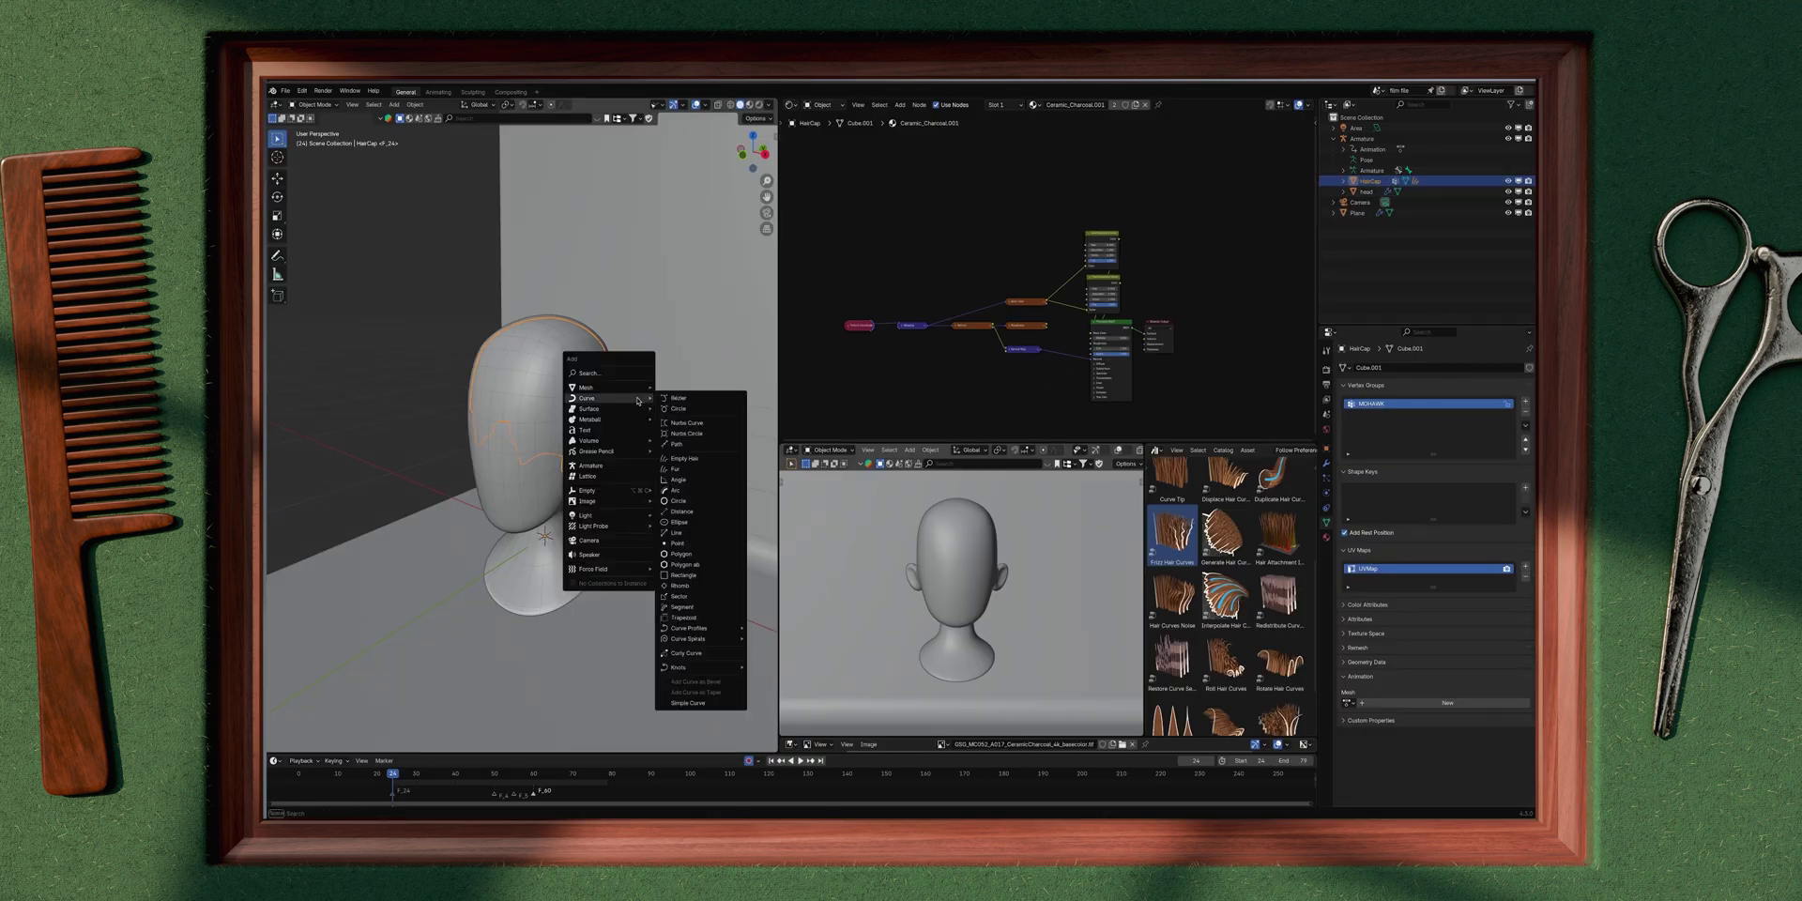
{"action": "left_click", "coordinate": [685, 458]}
{"action": "scroll", "coordinate": [688, 380], "scroll_direction": "up", "scroll_amount": 2}
{"action": "middle_click_drag", "start_coordinate": [688, 379], "coordinate": [659, 373]}
Step: Enter Sculpt Mode on the new hair curves and enable X symmetry for sculpting
{"action": "left_click", "coordinate": [314, 104]}
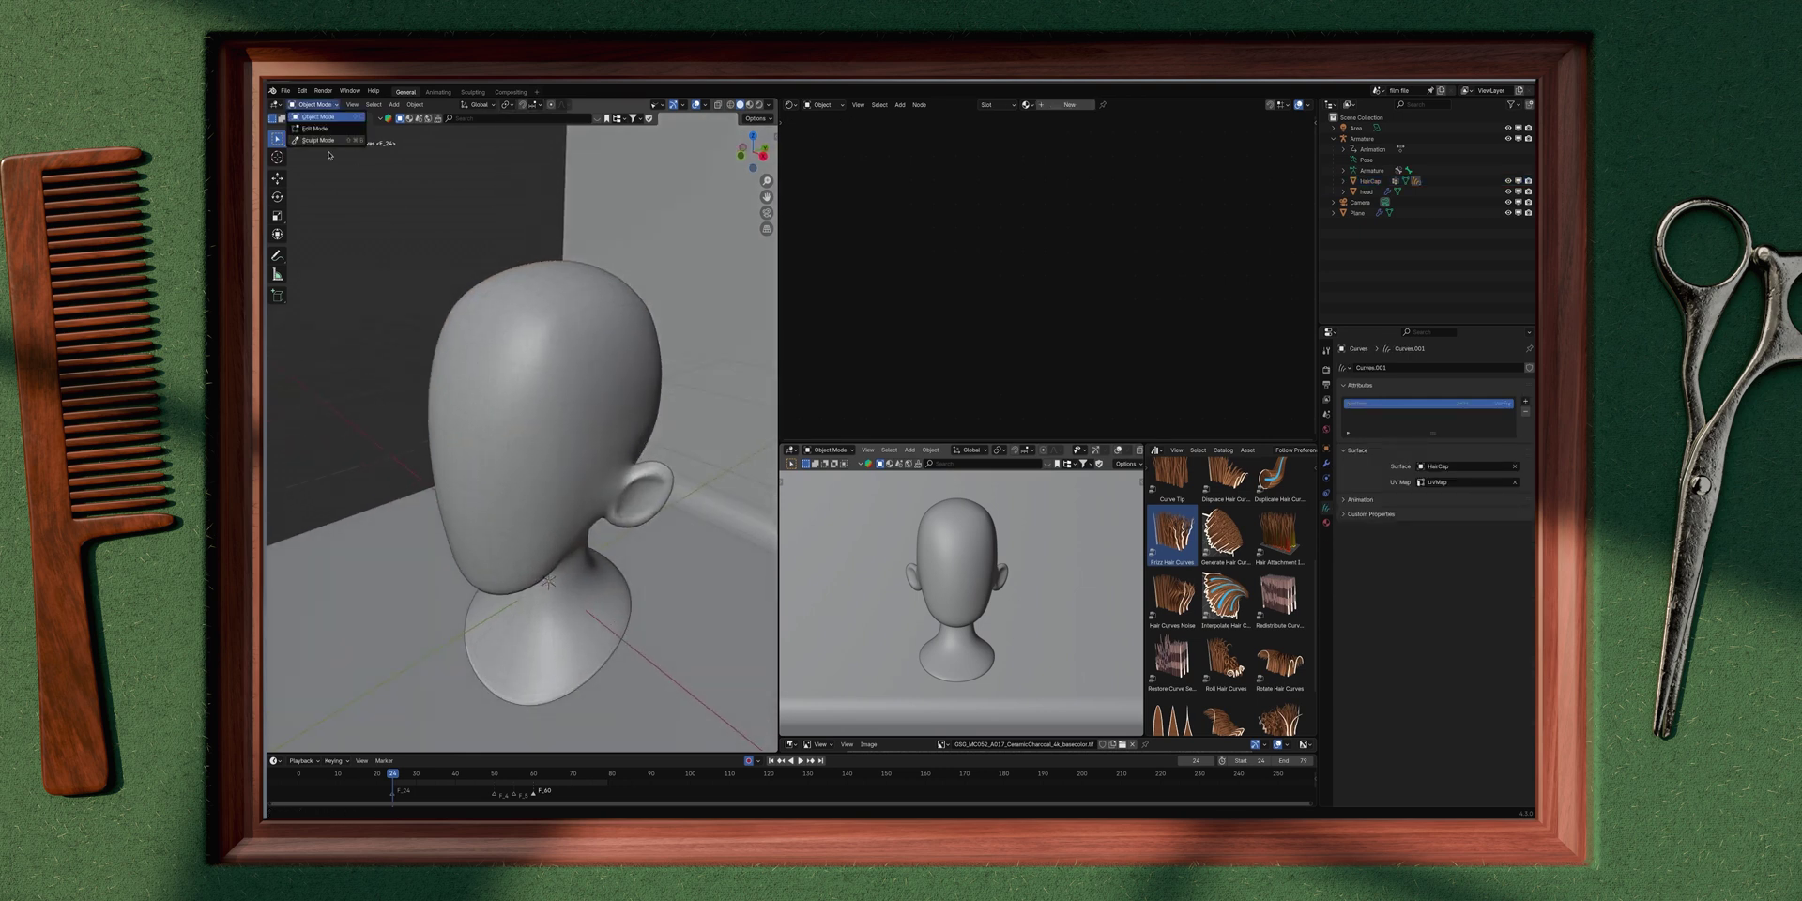
{"action": "left_click", "coordinate": [328, 143]}
{"action": "scroll", "coordinate": [525, 376], "scroll_direction": "down", "scroll_amount": 2}
{"action": "mouse_move", "coordinate": [582, 385]}
{"action": "middle_mouse_down"}
{"action": "mouse_move", "coordinate": [491, 386]}
{"action": "mouse_move", "coordinate": [518, 396]}
{"action": "middle_mouse_up"}
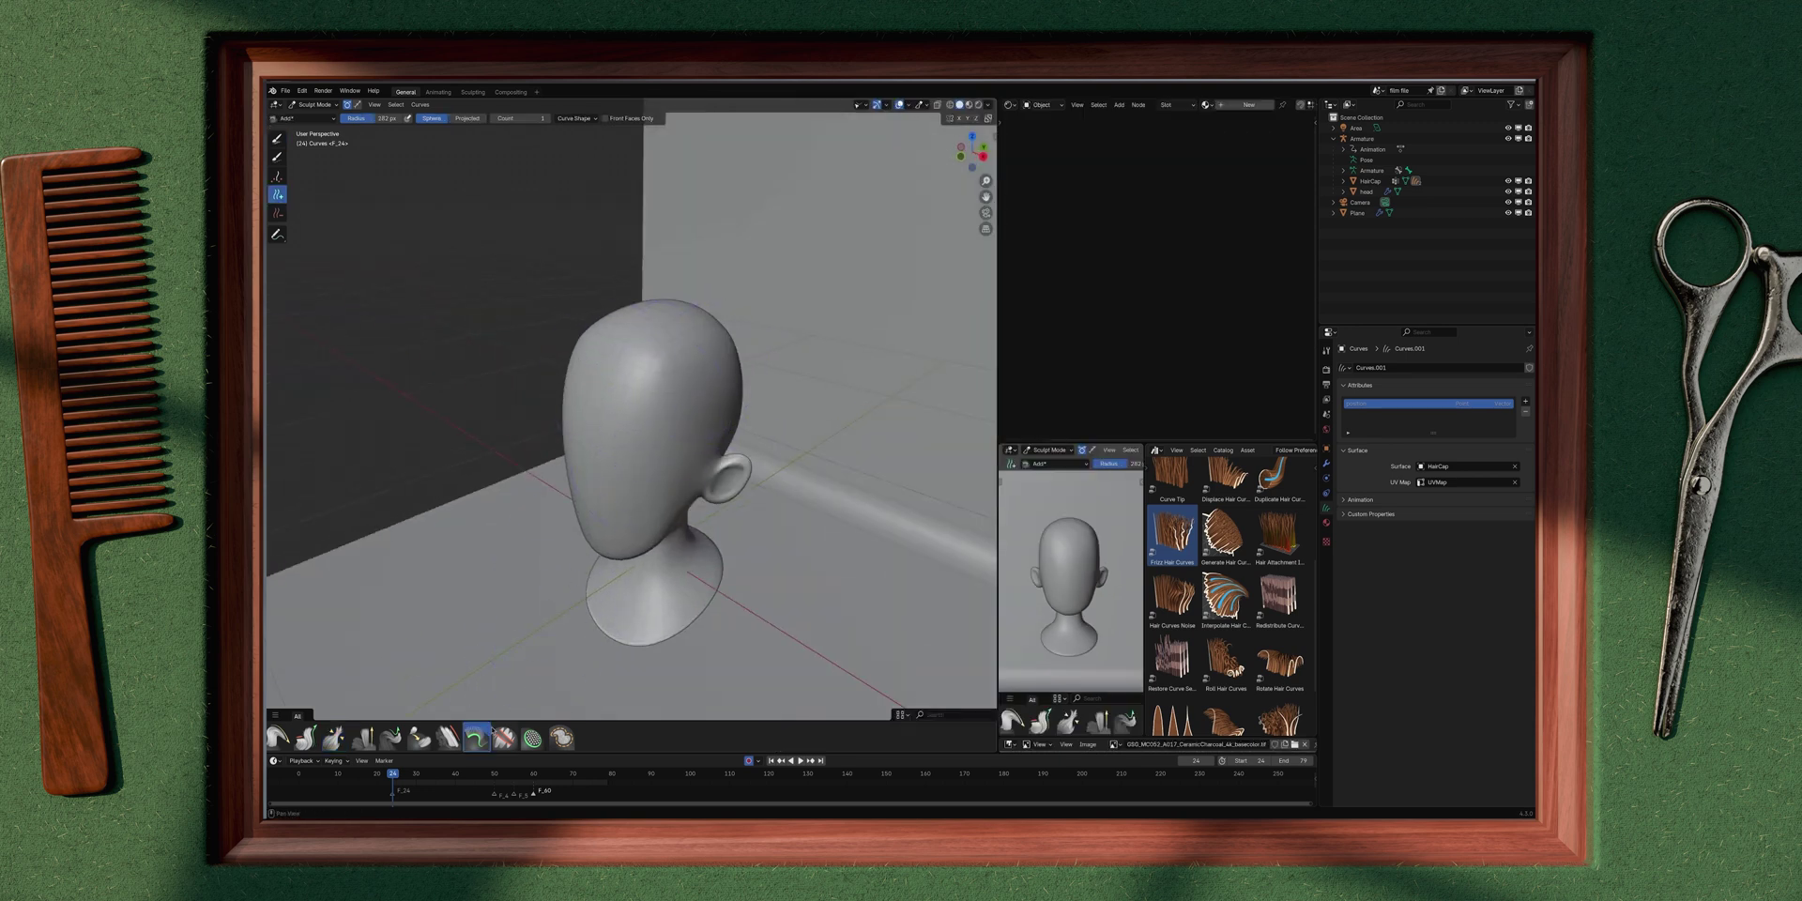
{"action": "left_click", "coordinate": [960, 119]}
{"action": "mouse_move", "coordinate": [669, 347]}
{"action": "middle_mouse_down"}
{"action": "mouse_move", "coordinate": [613, 350]}
{"action": "mouse_move", "coordinate": [609, 372]}
{"action": "mouse_move", "coordinate": [648, 370]}
{"action": "mouse_move", "coordinate": [609, 380]}
{"action": "mouse_move", "coordinate": [657, 372]}
{"action": "mouse_move", "coordinate": [592, 386]}
{"action": "middle_mouse_up"}
Step: Add guide hairs with the Add brush around the crown, sides and back of the mannequin head
{"action": "left_click", "coordinate": [562, 364]}
{"action": "left_click", "coordinate": [606, 355]}
{"action": "left_click", "coordinate": [648, 370]}
{"action": "left_click", "coordinate": [648, 370]}
{"action": "left_click", "coordinate": [648, 369]}
{"action": "left_click", "coordinate": [609, 380]}
{"action": "left_click", "coordinate": [609, 380]}
{"action": "left_click", "coordinate": [610, 381]}
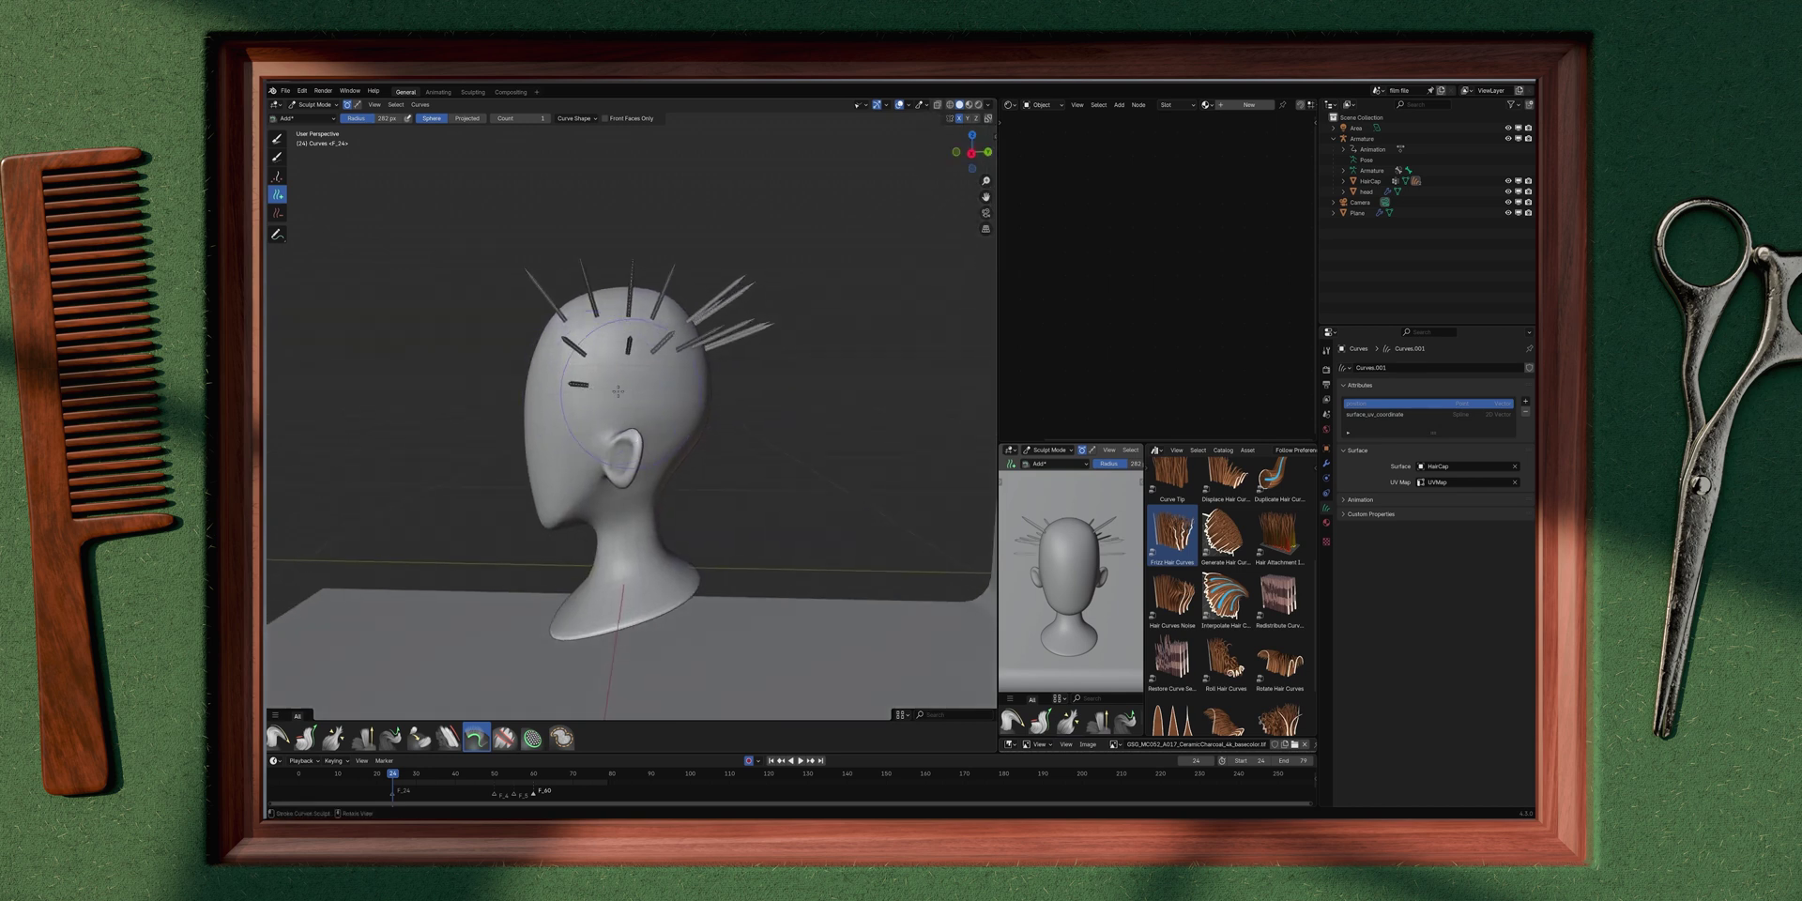
{"action": "mouse_move", "coordinate": [704, 416]}
{"action": "middle_mouse_down"}
{"action": "mouse_move", "coordinate": [590, 391]}
{"action": "mouse_move", "coordinate": [662, 402]}
{"action": "mouse_move", "coordinate": [612, 419]}
{"action": "mouse_move", "coordinate": [597, 340]}
{"action": "middle_mouse_up"}
{"action": "left_click", "coordinate": [590, 392]}
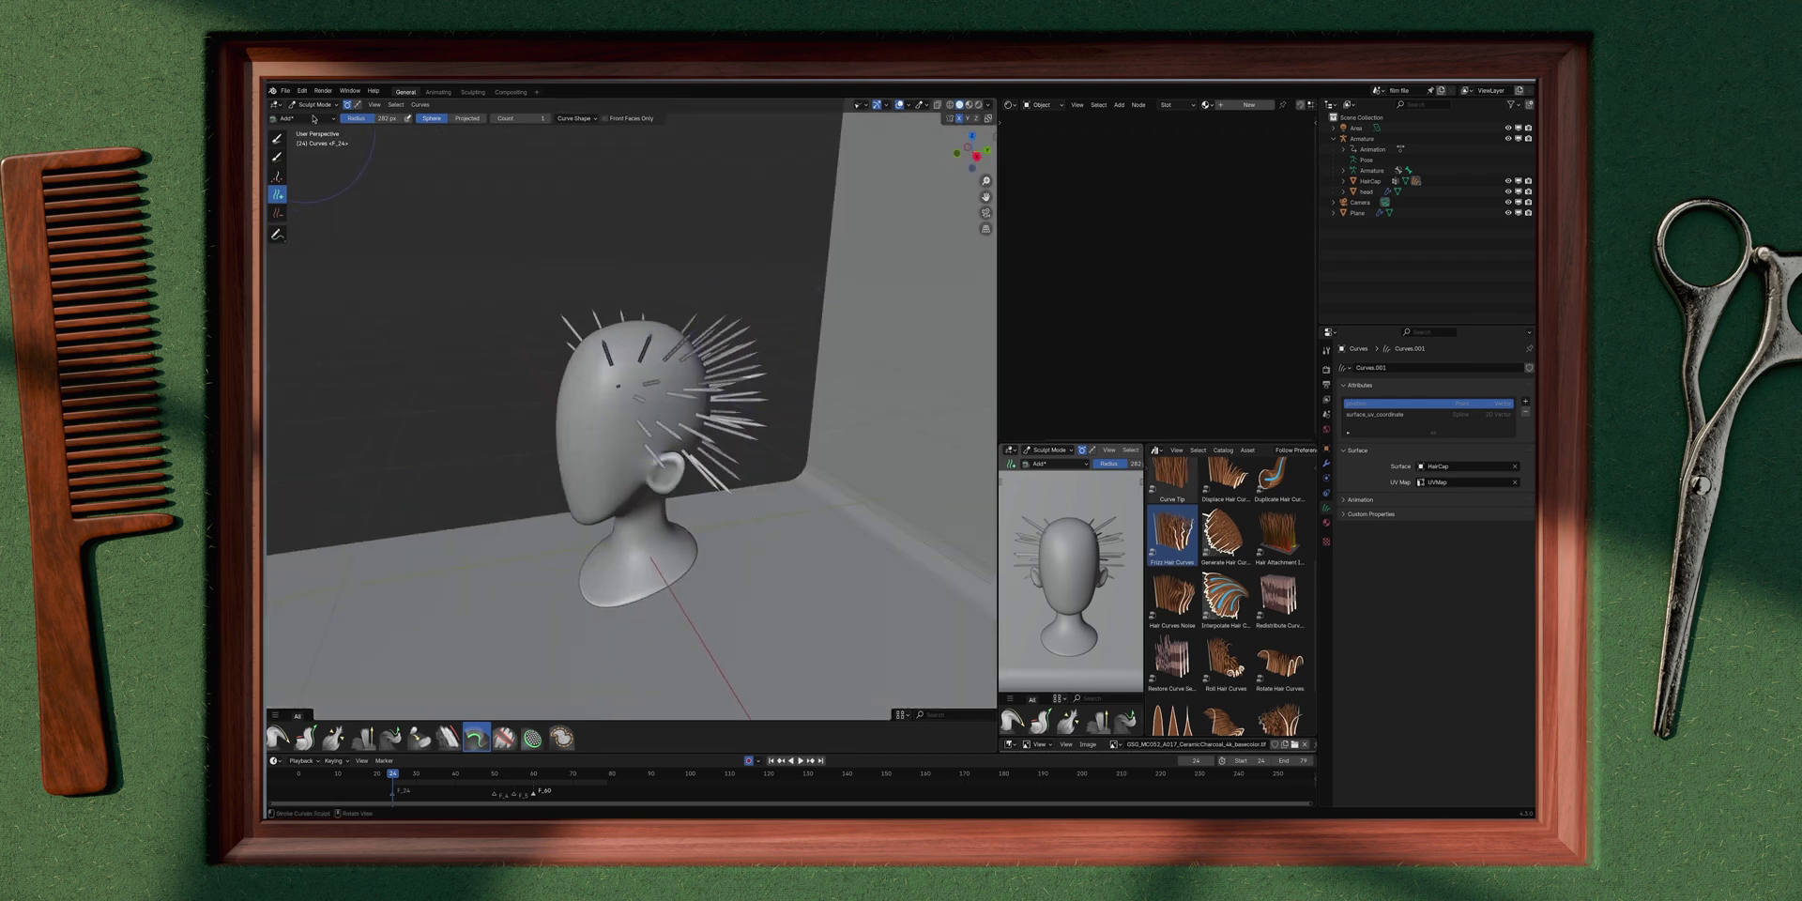
Step: Return to Object Mode and add an Interpolate Hair Curves modifier to the guide hairs with HairCap as its surface
{"action": "left_click", "coordinate": [315, 104]}
{"action": "left_click", "coordinate": [315, 111]}
{"action": "scroll", "coordinate": [1259, 557], "scroll_direction": "up", "scroll_amount": 5}
{"action": "scroll", "coordinate": [1259, 557], "scroll_direction": "down", "scroll_amount": 3}
{"action": "left_click_drag", "start_coordinate": [1226, 662], "coordinate": [736, 350]}
{"action": "middle_click_drag", "start_coordinate": [736, 350], "coordinate": [722, 374]}
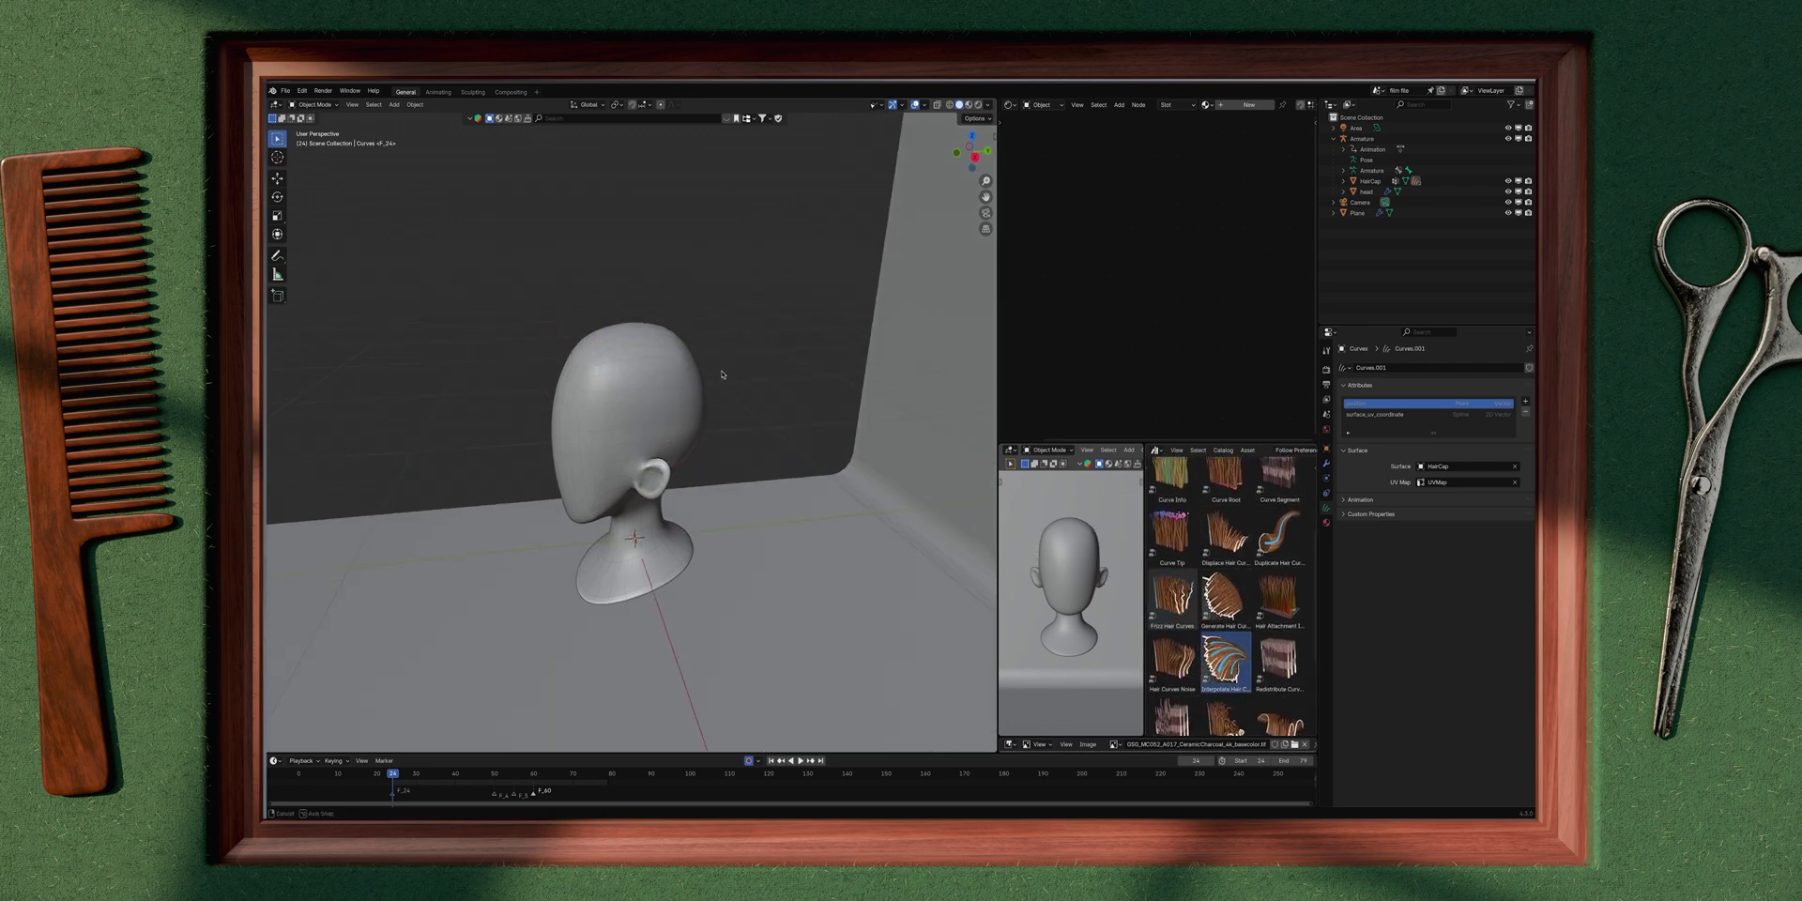
{"action": "left_click", "coordinate": [1326, 460]}
{"action": "left_click", "coordinate": [1491, 466]}
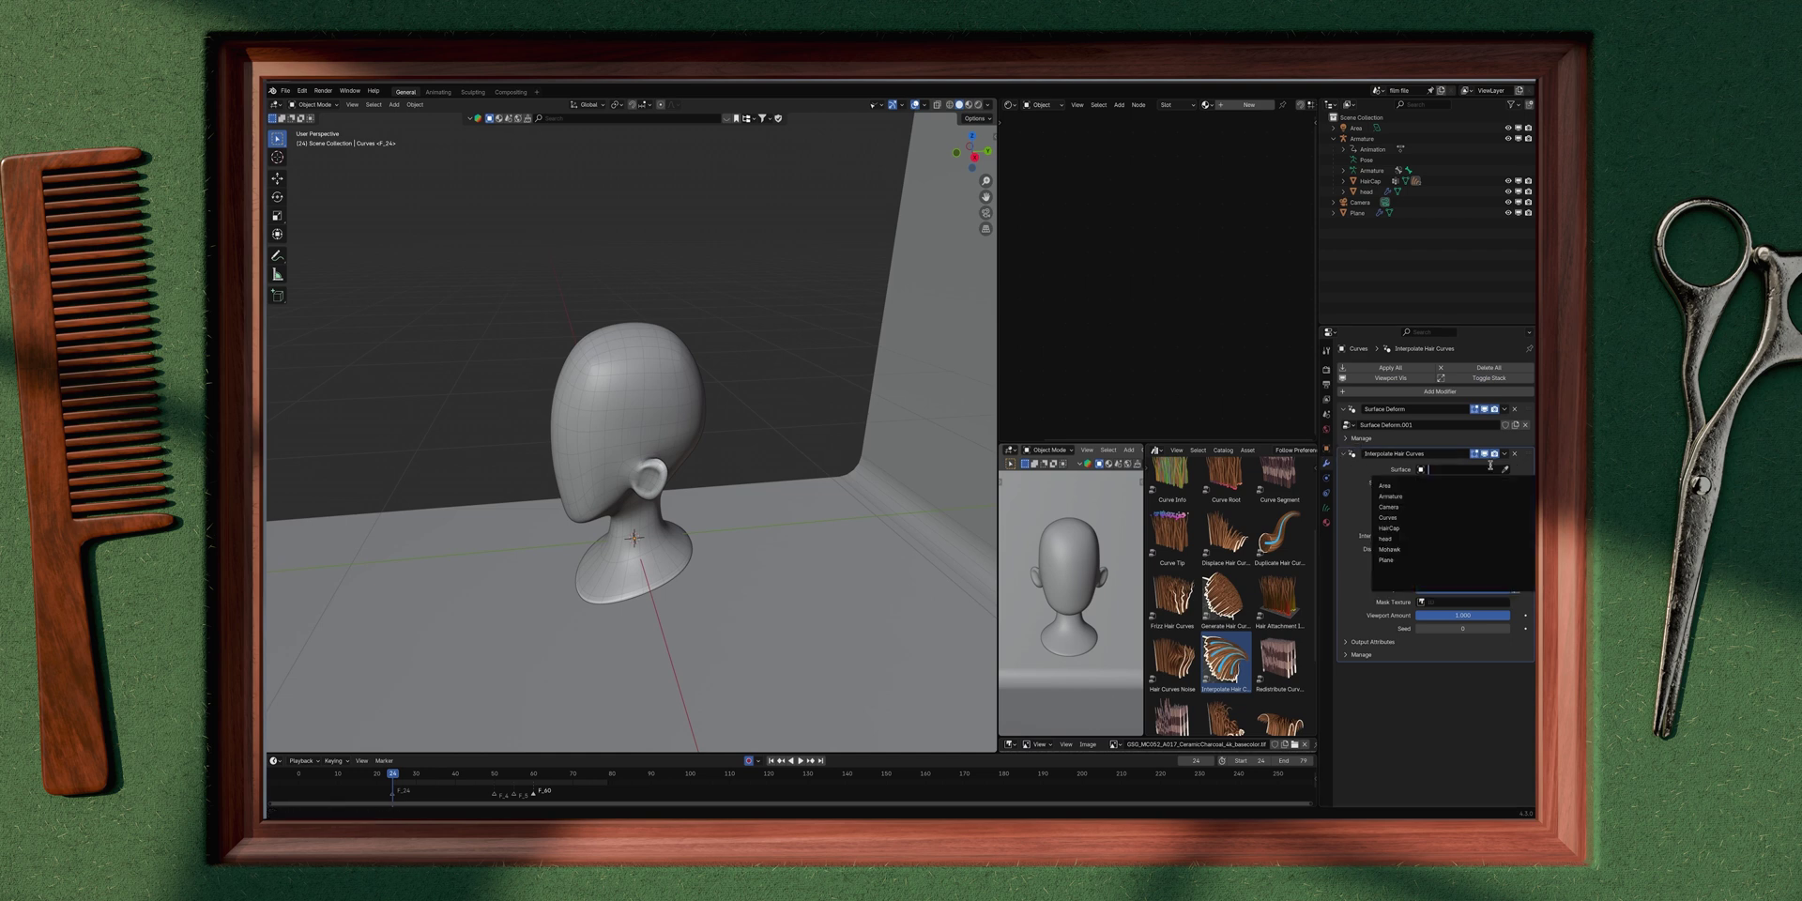
{"action": "left_click", "coordinate": [1389, 528]}
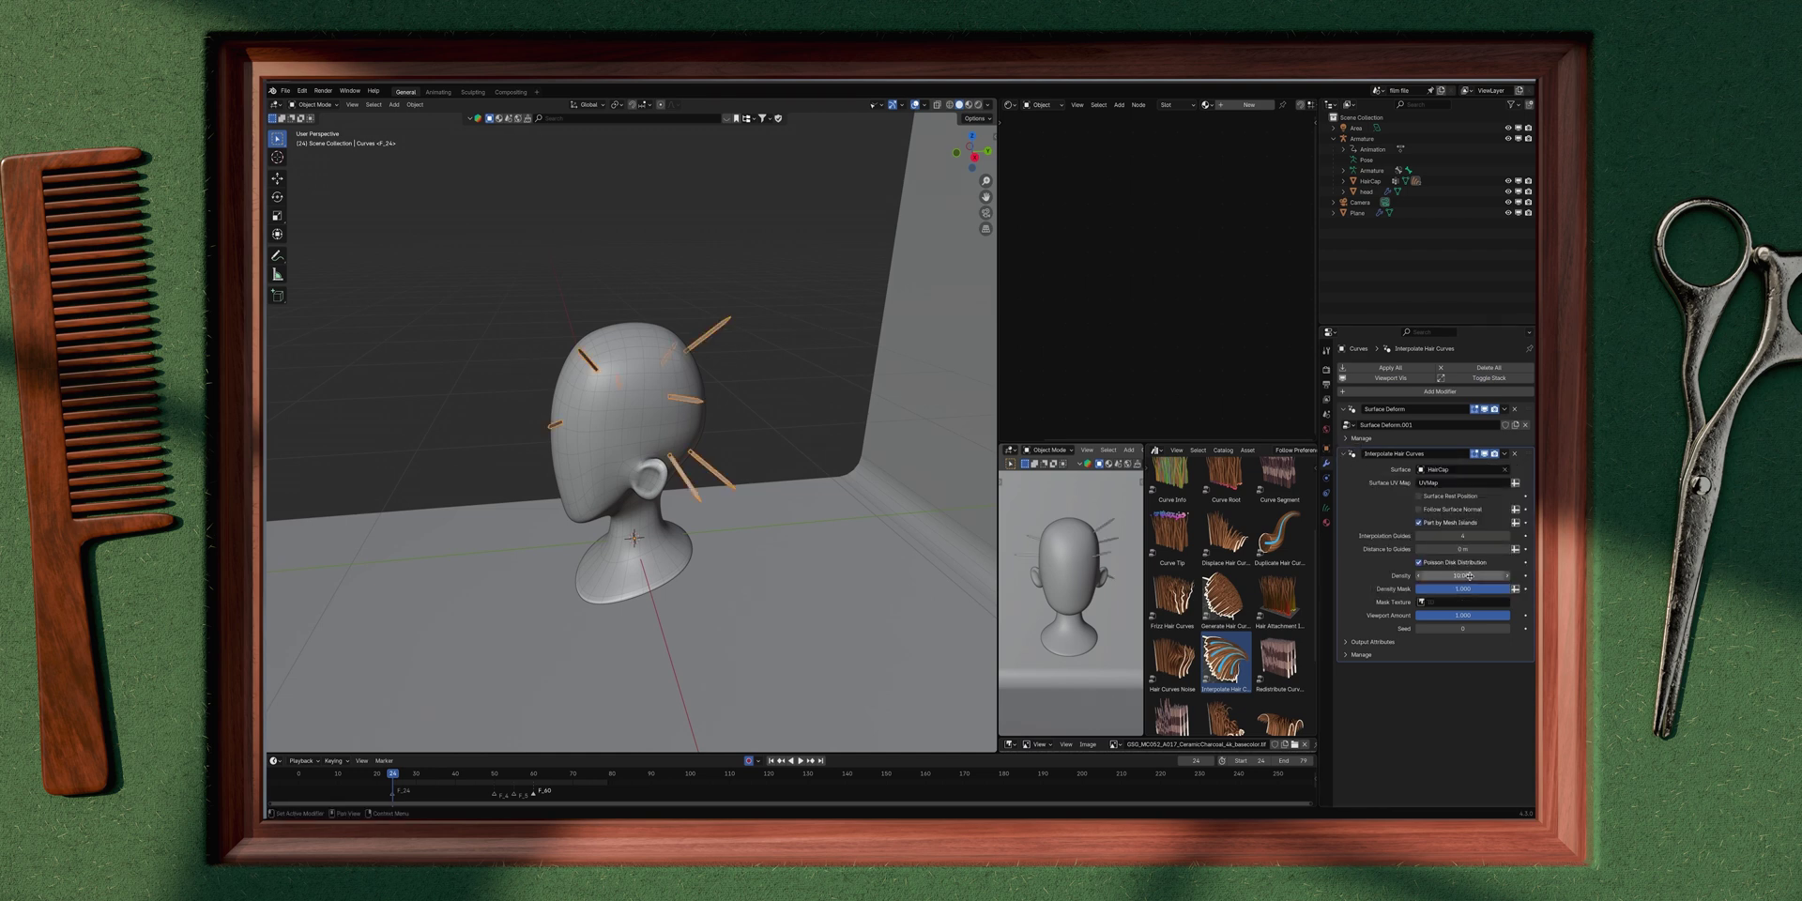
Step: Set the Interpolate Hair Curves density to 5000
{"action": "left_click", "coordinate": [1475, 576]}
{"action": "type", "text": "5000"}
{"action": "key", "text": "Return"}
{"action": "mouse_move", "coordinate": [732, 377]}
{"action": "middle_mouse_down"}
{"action": "mouse_move", "coordinate": [841, 382]}
{"action": "mouse_move", "coordinate": [713, 399]}
{"action": "middle_mouse_up"}
{"action": "scroll", "coordinate": [841, 382], "scroll_direction": "up", "scroll_amount": 6}
{"action": "scroll", "coordinate": [841, 382], "scroll_direction": "down", "scroll_amount": 6}
{"action": "scroll", "coordinate": [1248, 582], "scroll_direction": "down", "scroll_amount": 2}
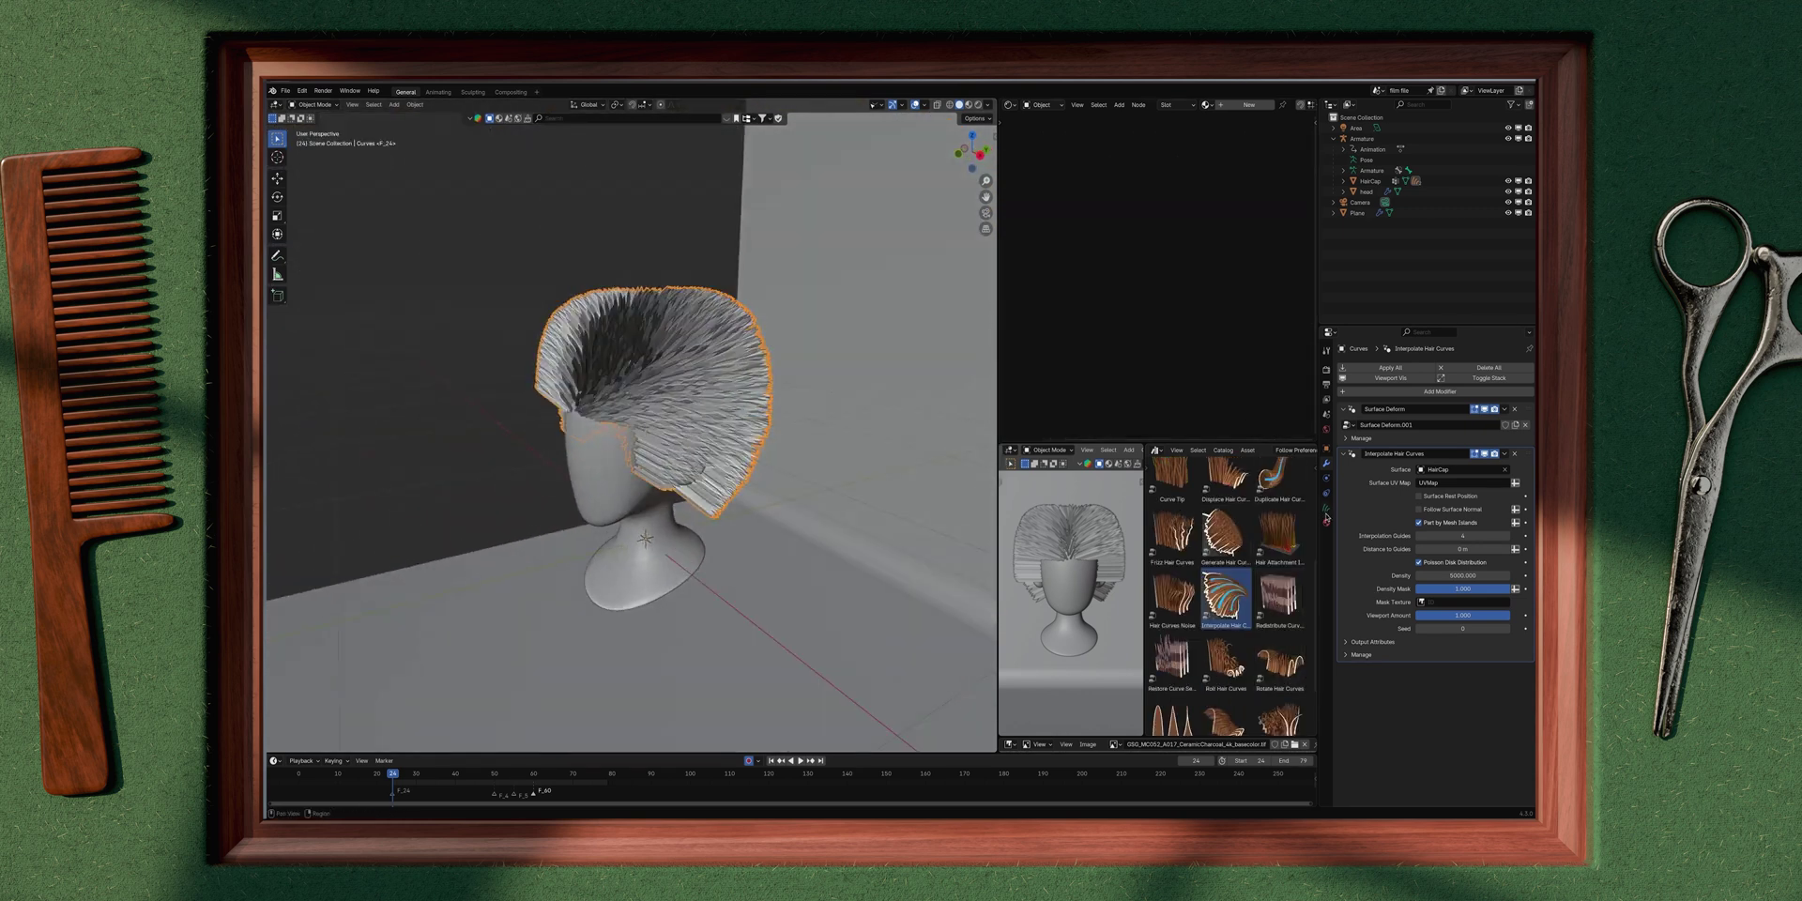
Step: Create a new vertex group on the HairCap and name it hair_sides
{"action": "left_click", "coordinate": [1370, 180]}
{"action": "left_click", "coordinate": [1326, 524]}
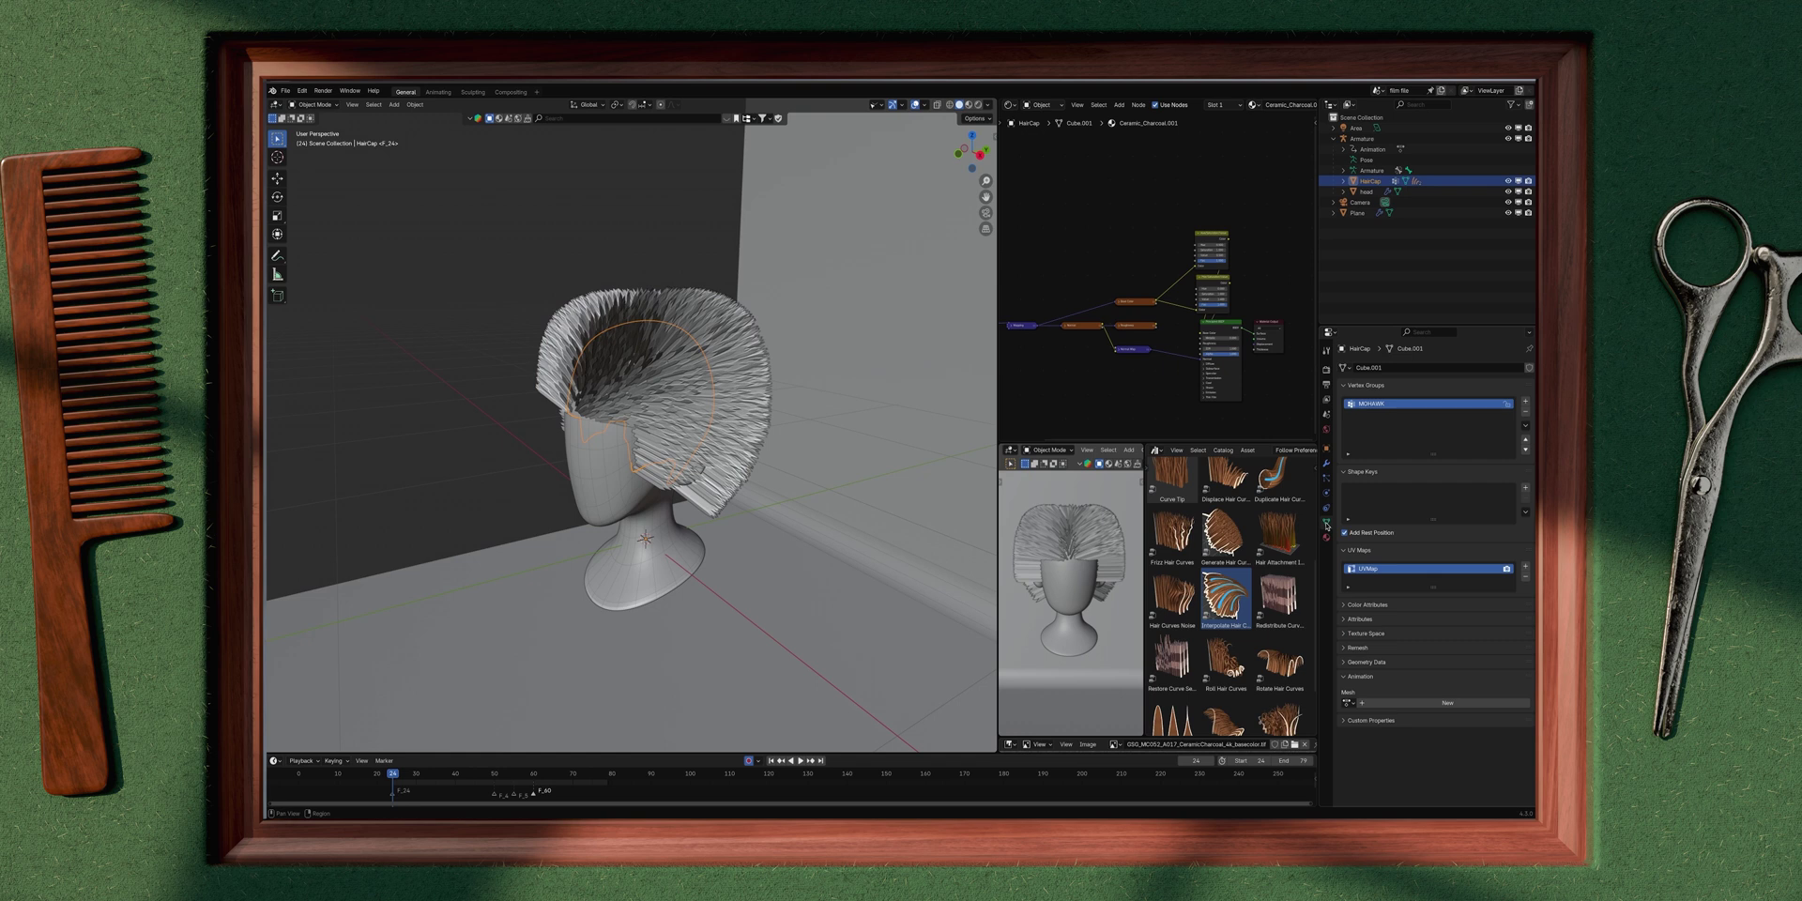
{"action": "left_click", "coordinate": [1525, 402]}
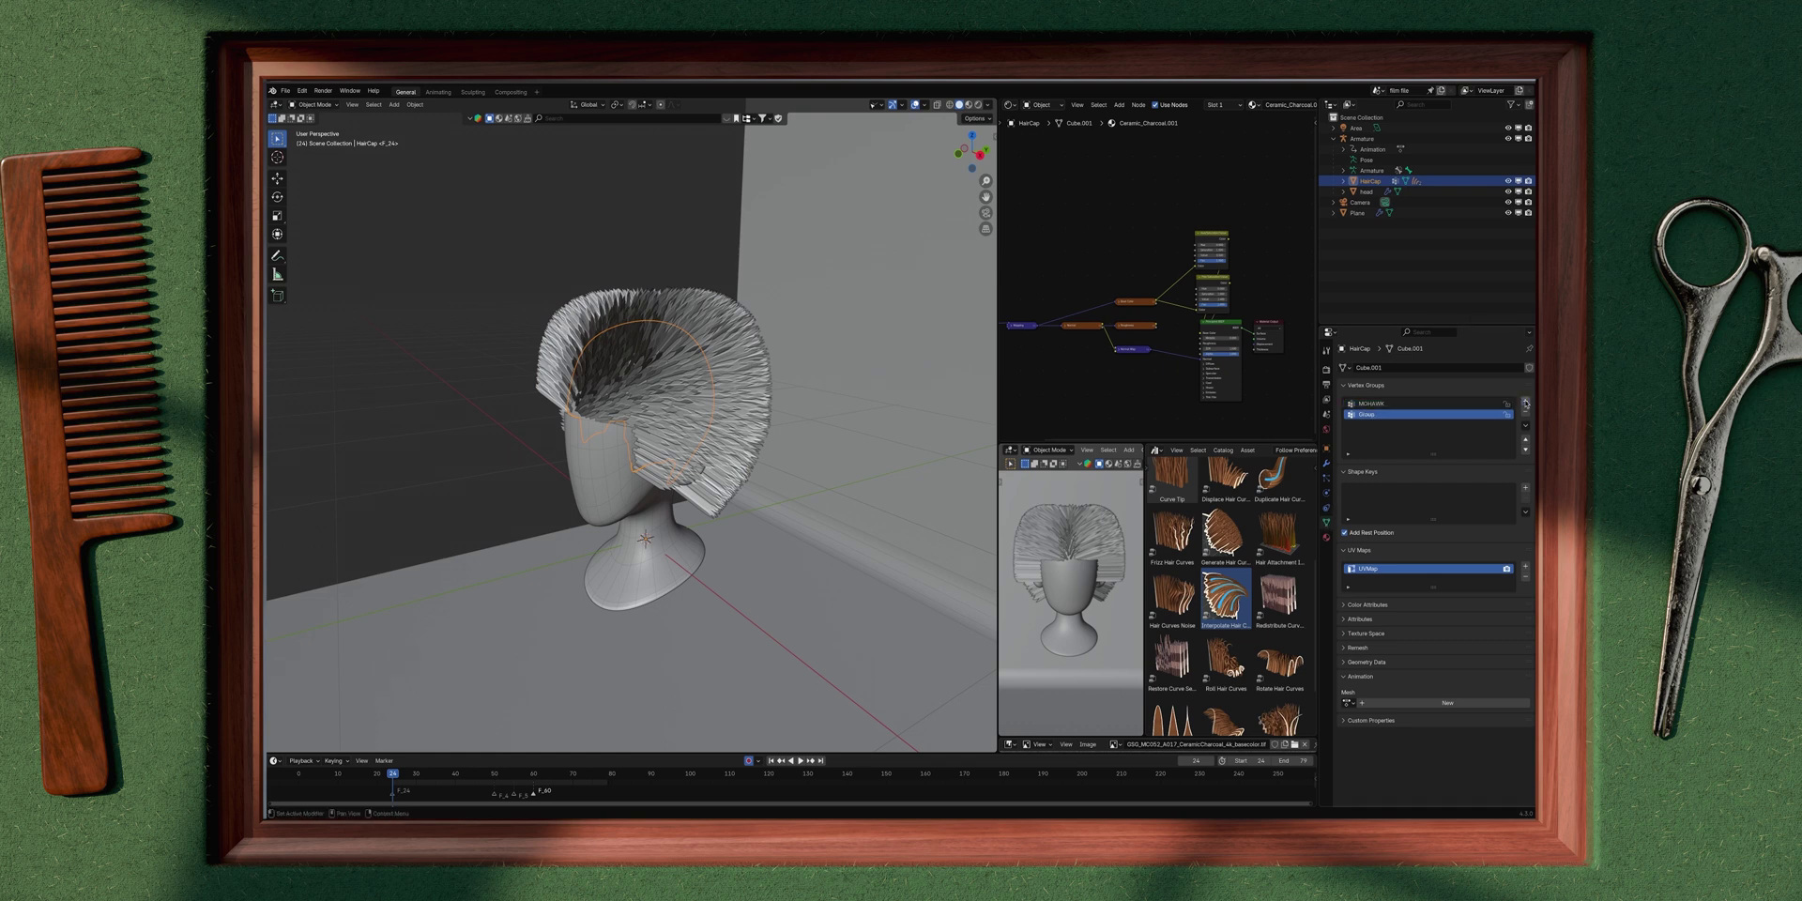
{"action": "double_click", "coordinate": [1367, 414]}
{"action": "type", "text": "hair_guides"}
{"action": "key", "text": "Return"}
{"action": "scroll", "coordinate": [713, 399], "scroll_direction": "up", "scroll_amount": 2}
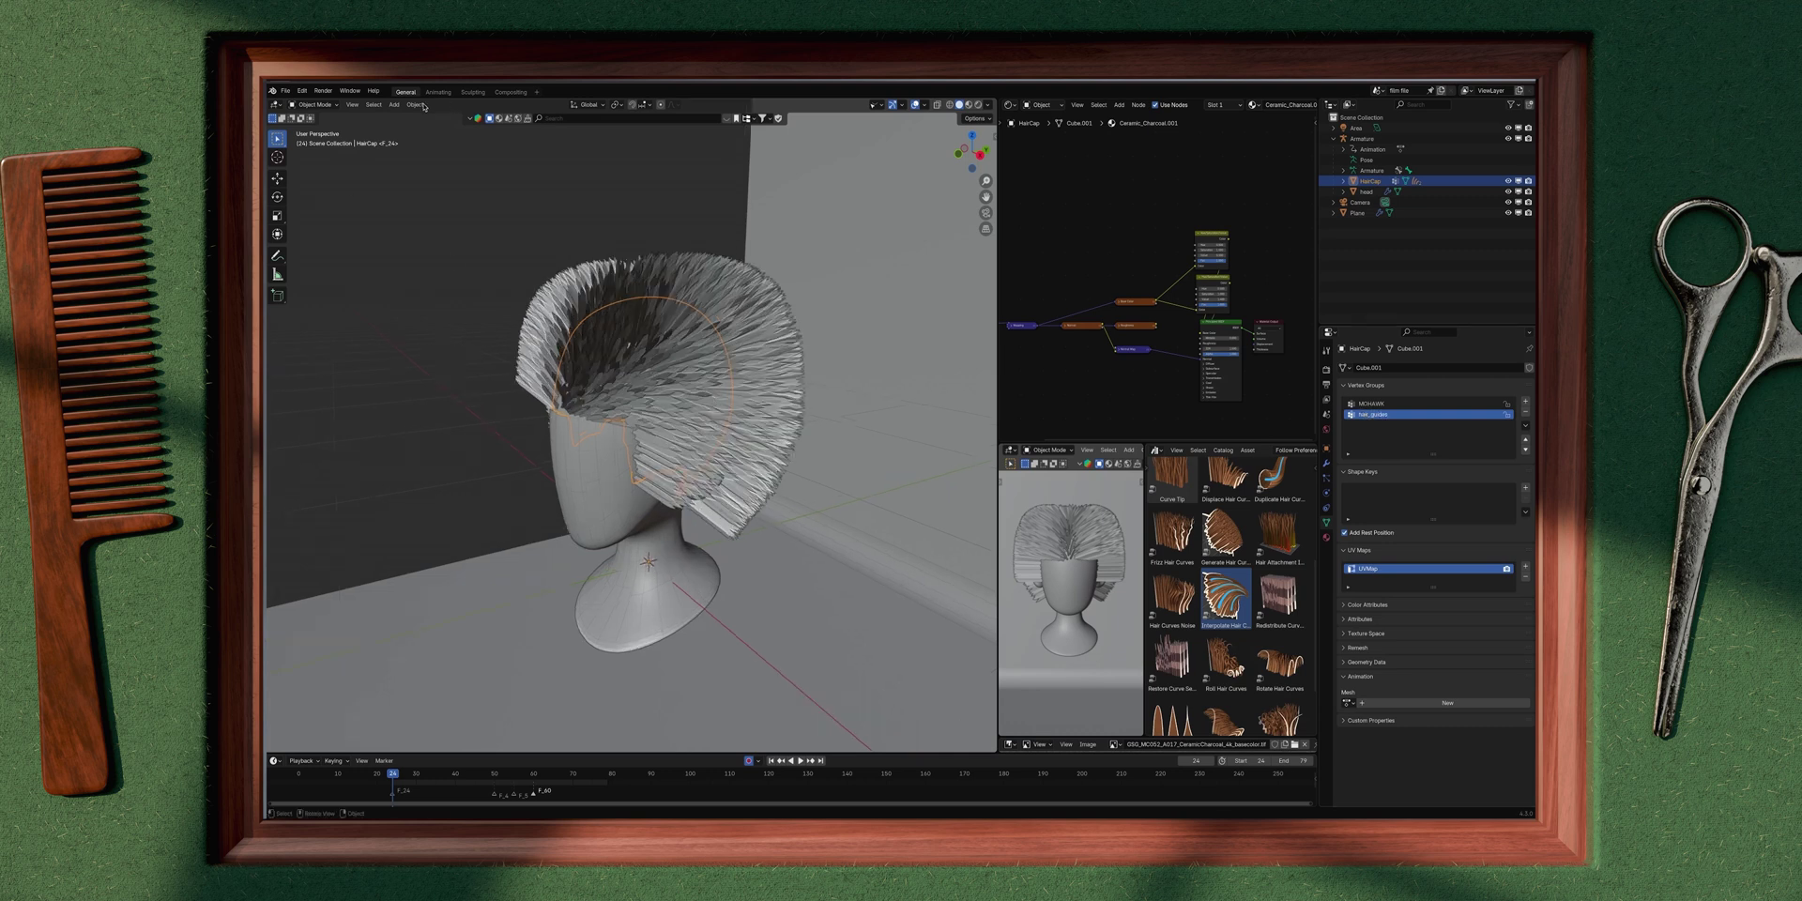
Step: Weight-paint the side and back areas of the HairCap into the hair_sides group from the side view
{"action": "left_click", "coordinate": [313, 105]}
{"action": "left_click", "coordinate": [324, 163]}
{"action": "key", "text": "KP_3"}
{"action": "scroll", "coordinate": [631, 323], "scroll_direction": "up", "scroll_amount": 3}
{"action": "key", "text": "f"}
{"action": "left_click", "coordinate": [664, 298]}
{"action": "left_click_drag", "start_coordinate": [552, 316], "coordinate": [556, 311]}
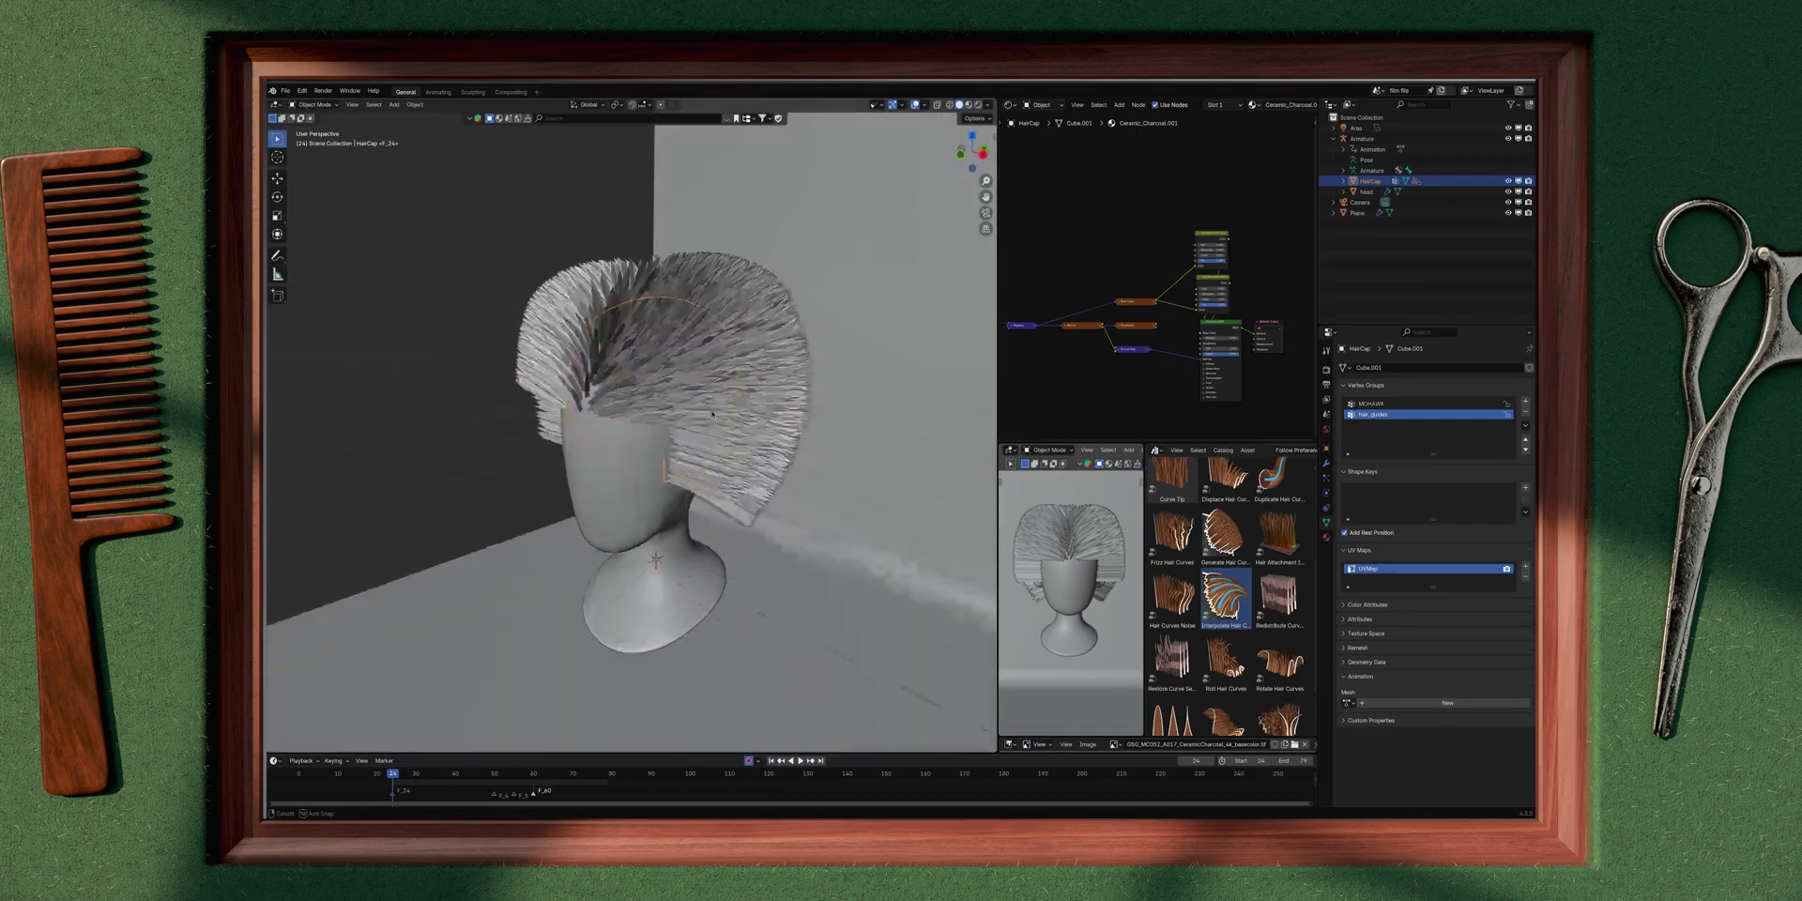
Step: Select the hair curves and use the hair_sides attribute as the Interpolate Hair Curves density mask
{"action": "middle_click_drag", "start_coordinate": [712, 414], "coordinate": [615, 402]}
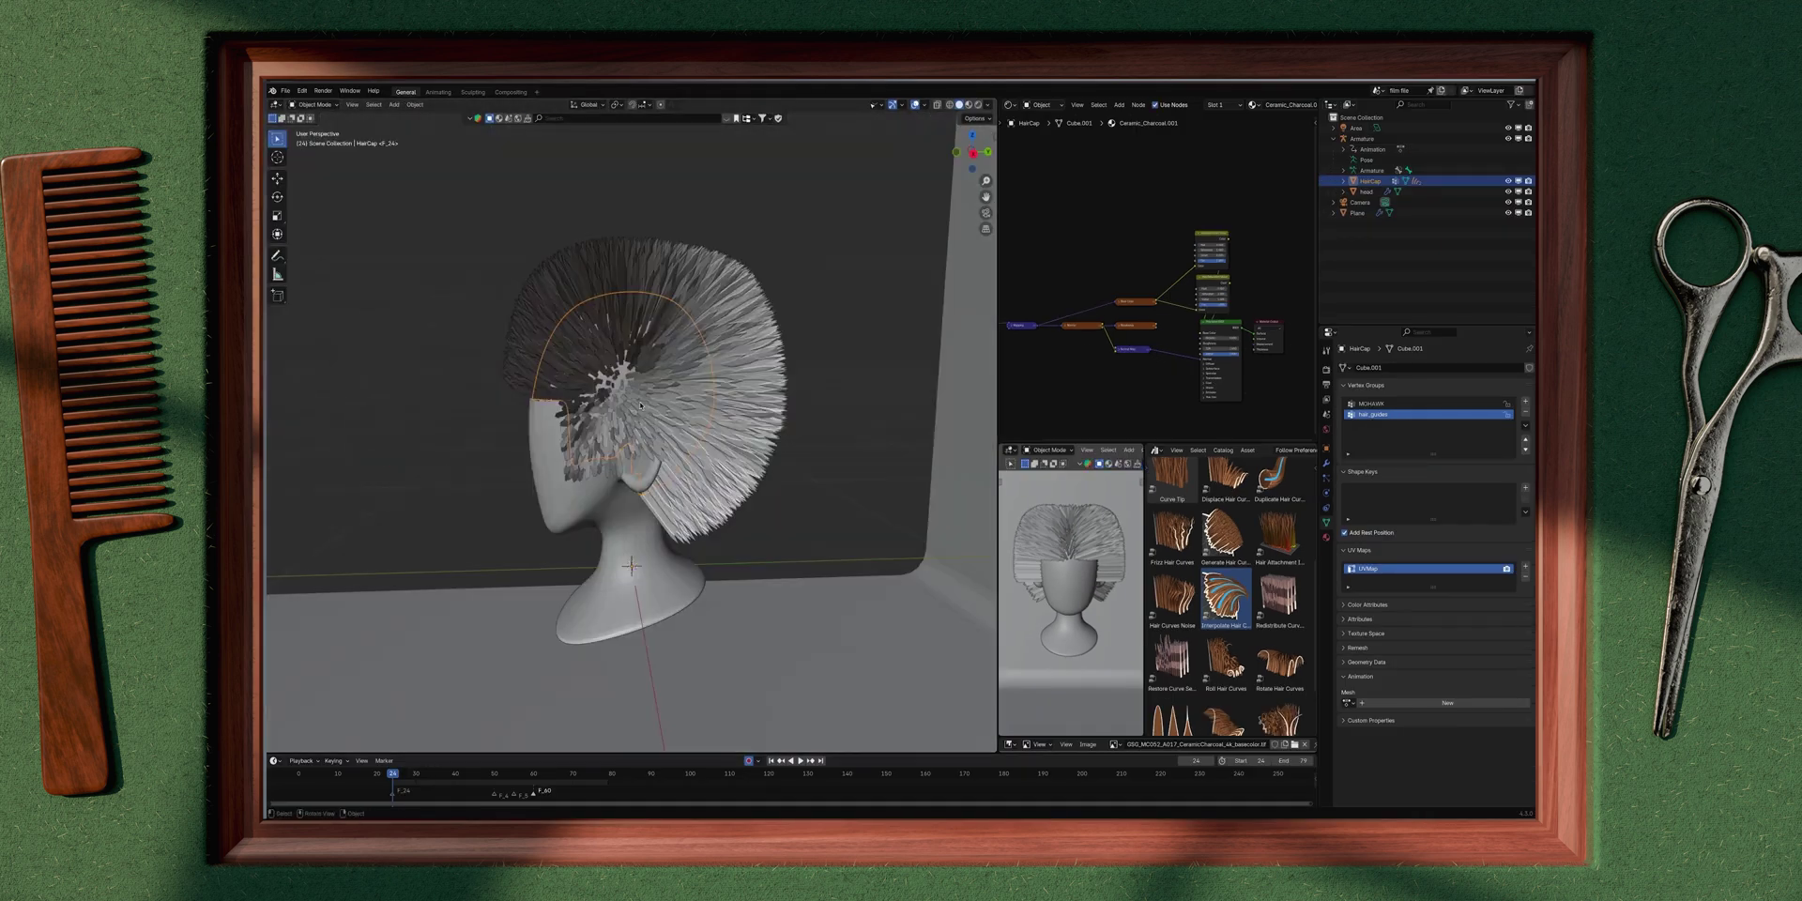
{"action": "left_click", "coordinate": [768, 337]}
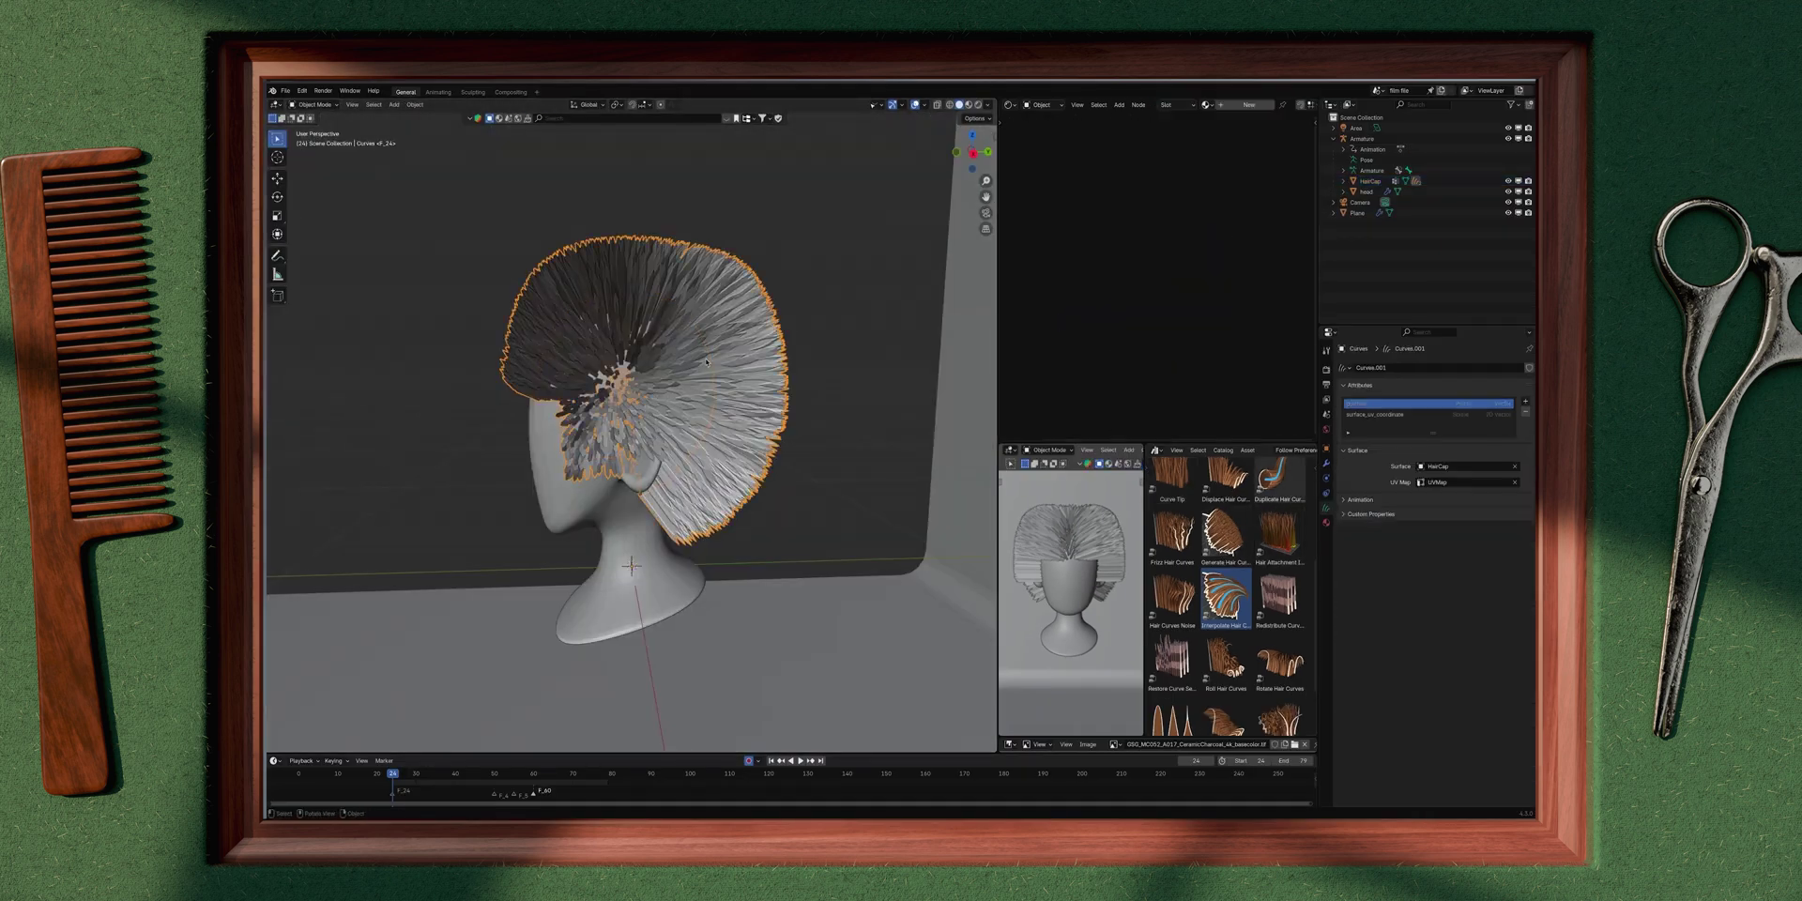
{"action": "left_click", "coordinate": [1326, 463]}
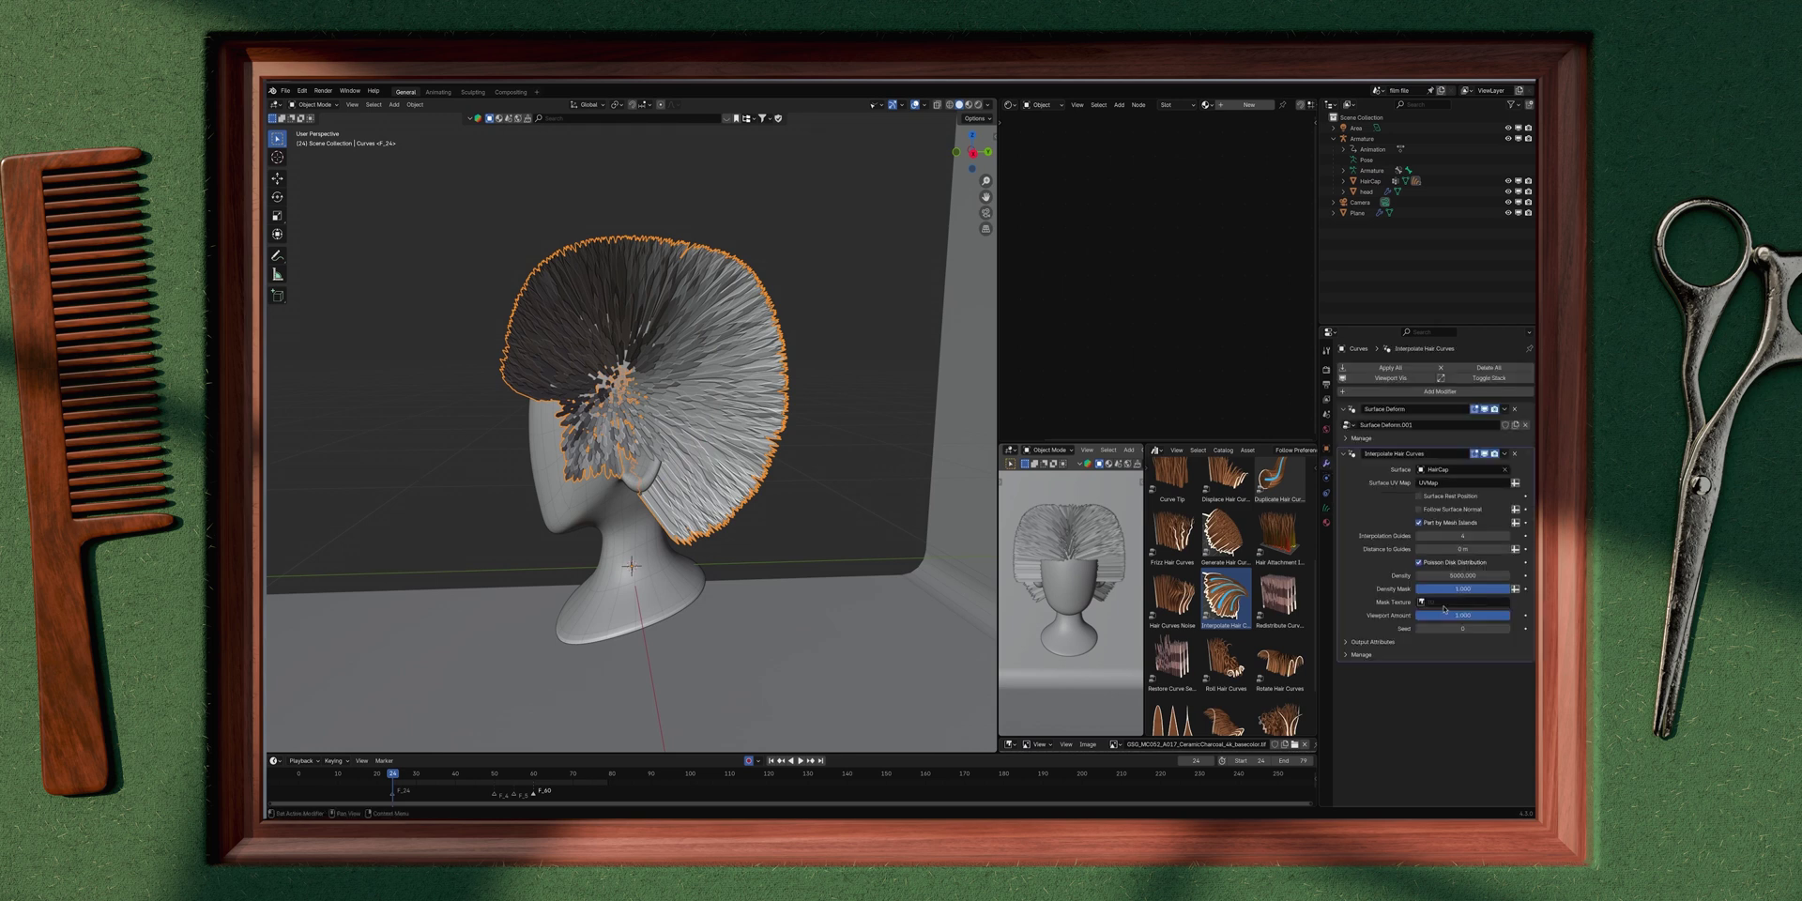
{"action": "left_click", "coordinate": [1516, 589]}
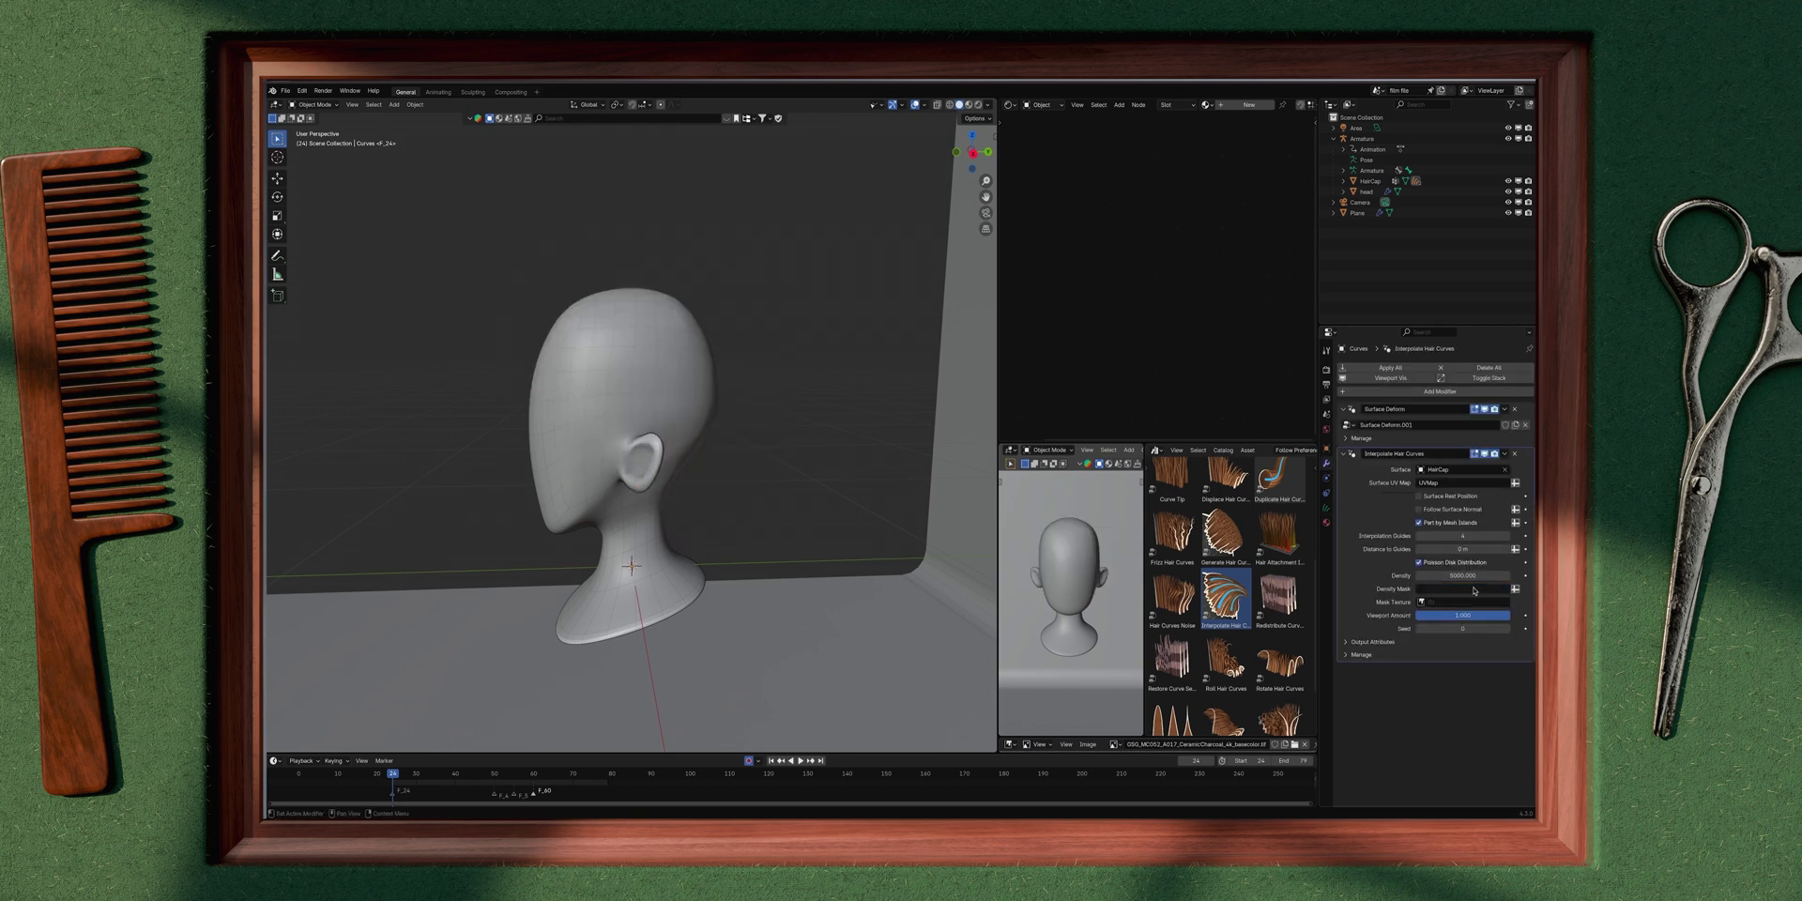
{"action": "left_click", "coordinate": [1473, 587]}
{"action": "type", "text": "hair"}
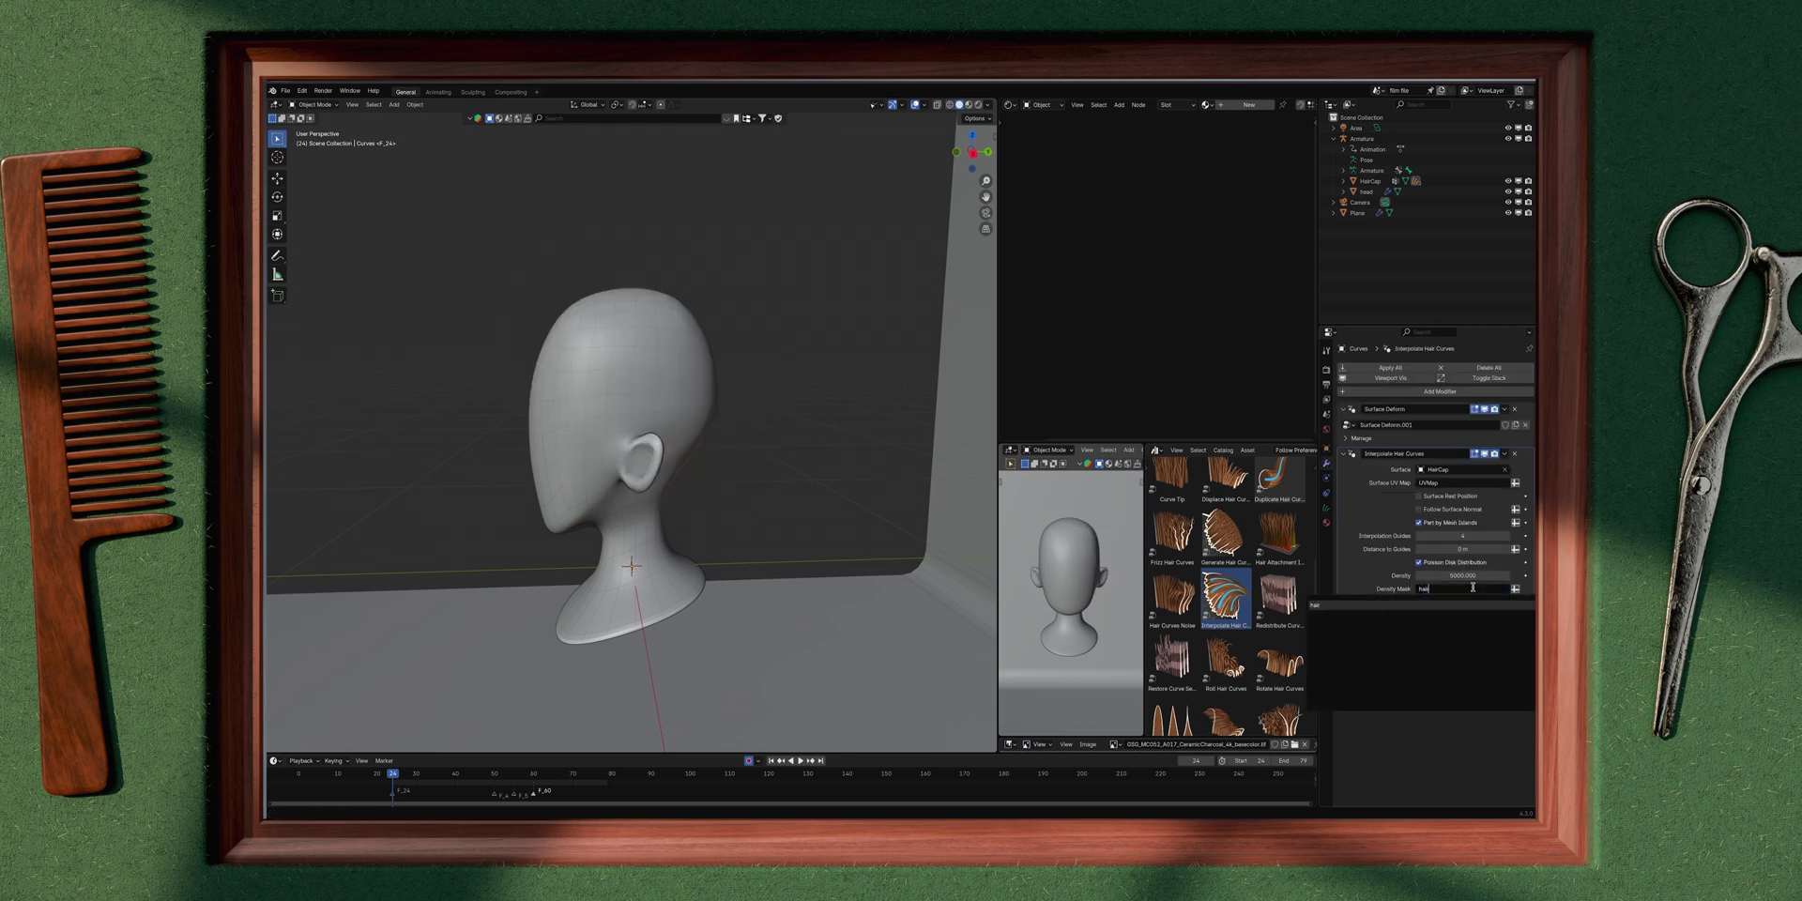
{"action": "type", "text": "_sid"}
{"action": "type", "text": "es"}
{"action": "key", "text": "Return"}
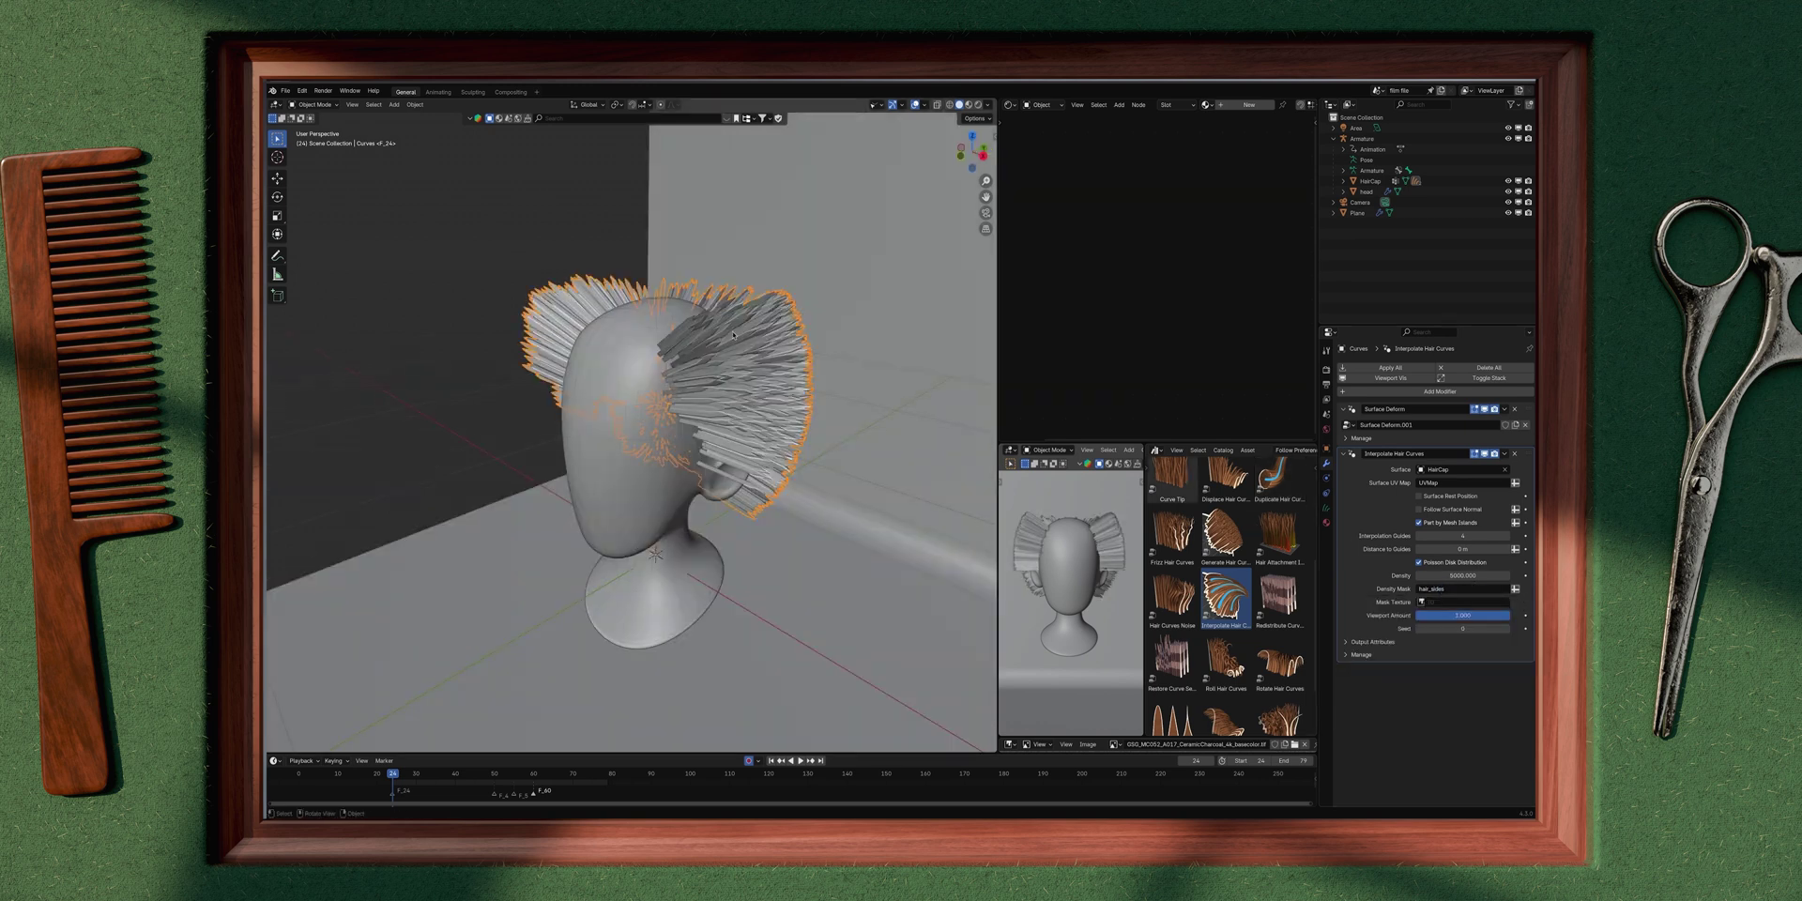
Step: Add a Set Hair Curve Profile modifier with a radius of 0.0005 m and hide the viewport overlays
{"action": "middle_click_drag", "start_coordinate": [601, 357], "coordinate": [719, 450]}
{"action": "scroll", "coordinate": [803, 441], "scroll_direction": "up", "scroll_amount": 1}
{"action": "scroll", "coordinate": [1267, 601], "scroll_direction": "up", "scroll_amount": 1}
{"action": "scroll", "coordinate": [1220, 629], "scroll_direction": "down", "scroll_amount": 3}
{"action": "left_click", "coordinate": [1184, 656]}
{"action": "left_click_drag", "start_coordinate": [1185, 656], "coordinate": [723, 339]}
{"action": "left_click", "coordinate": [1493, 698]}
{"action": "type", "text": ".0005"}
{"action": "key", "text": "Return"}
{"action": "key", "text": "alt+shift+z"}
{"action": "middle_click_drag", "start_coordinate": [732, 389], "coordinate": [615, 360]}
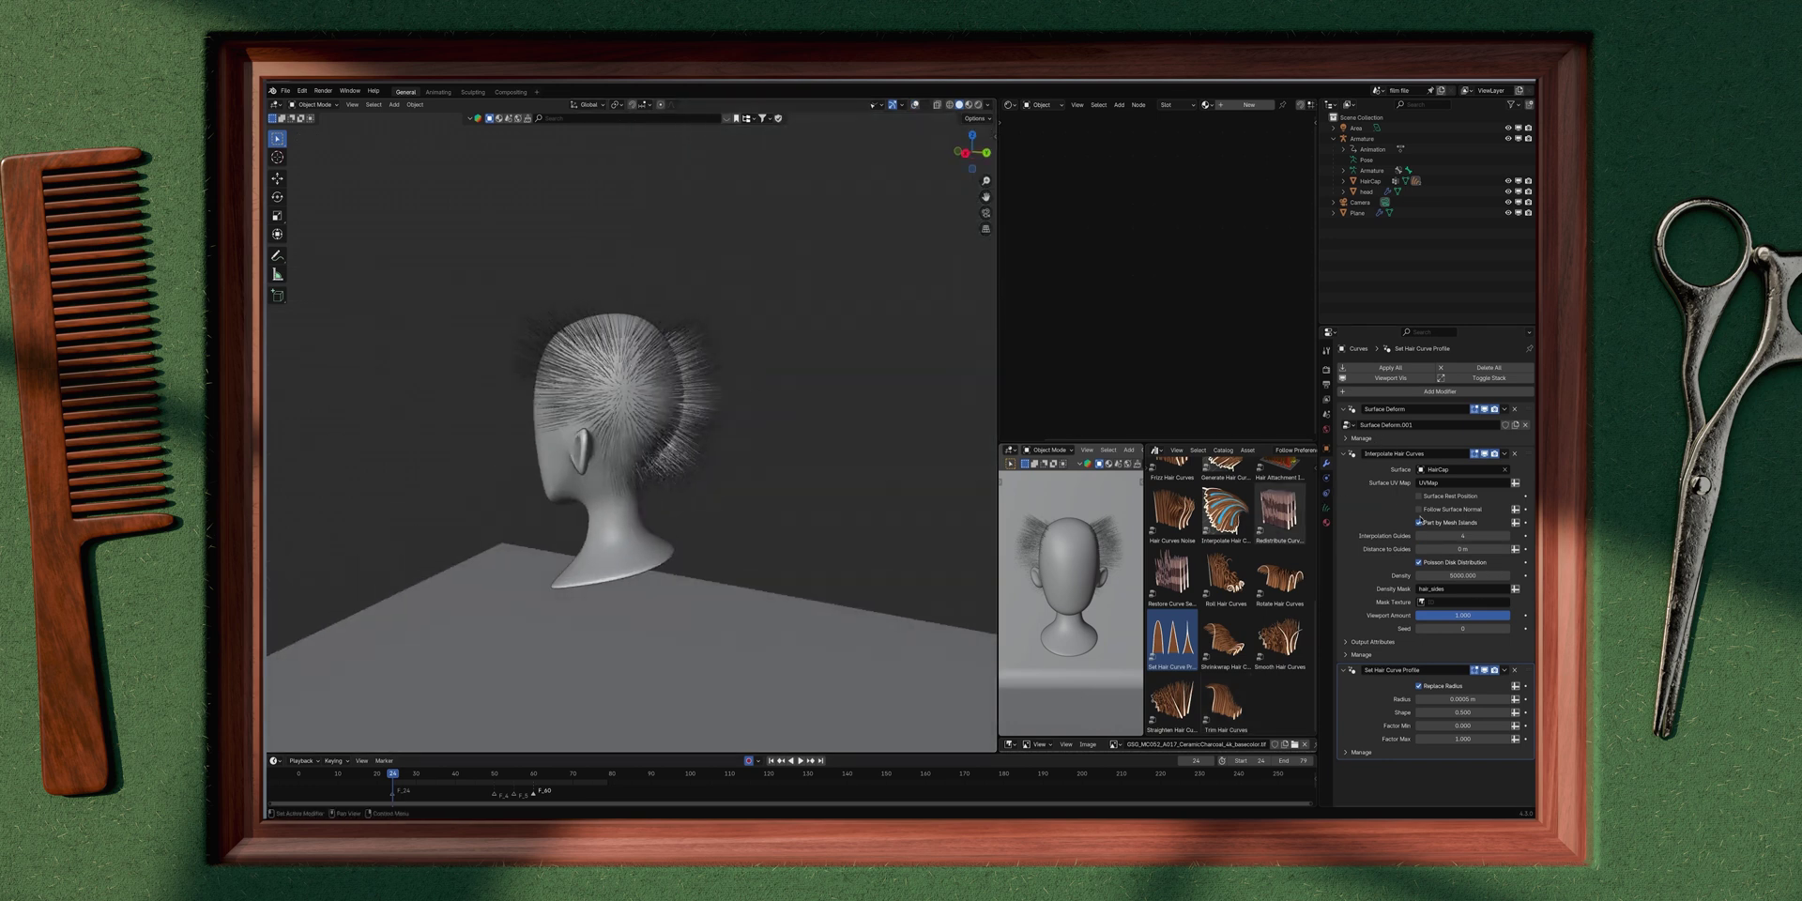
Step: Increase the Interpolate Hair Curves density to 25000 and on to 50000, checking coverage around the head
{"action": "left_click", "coordinate": [1467, 576]}
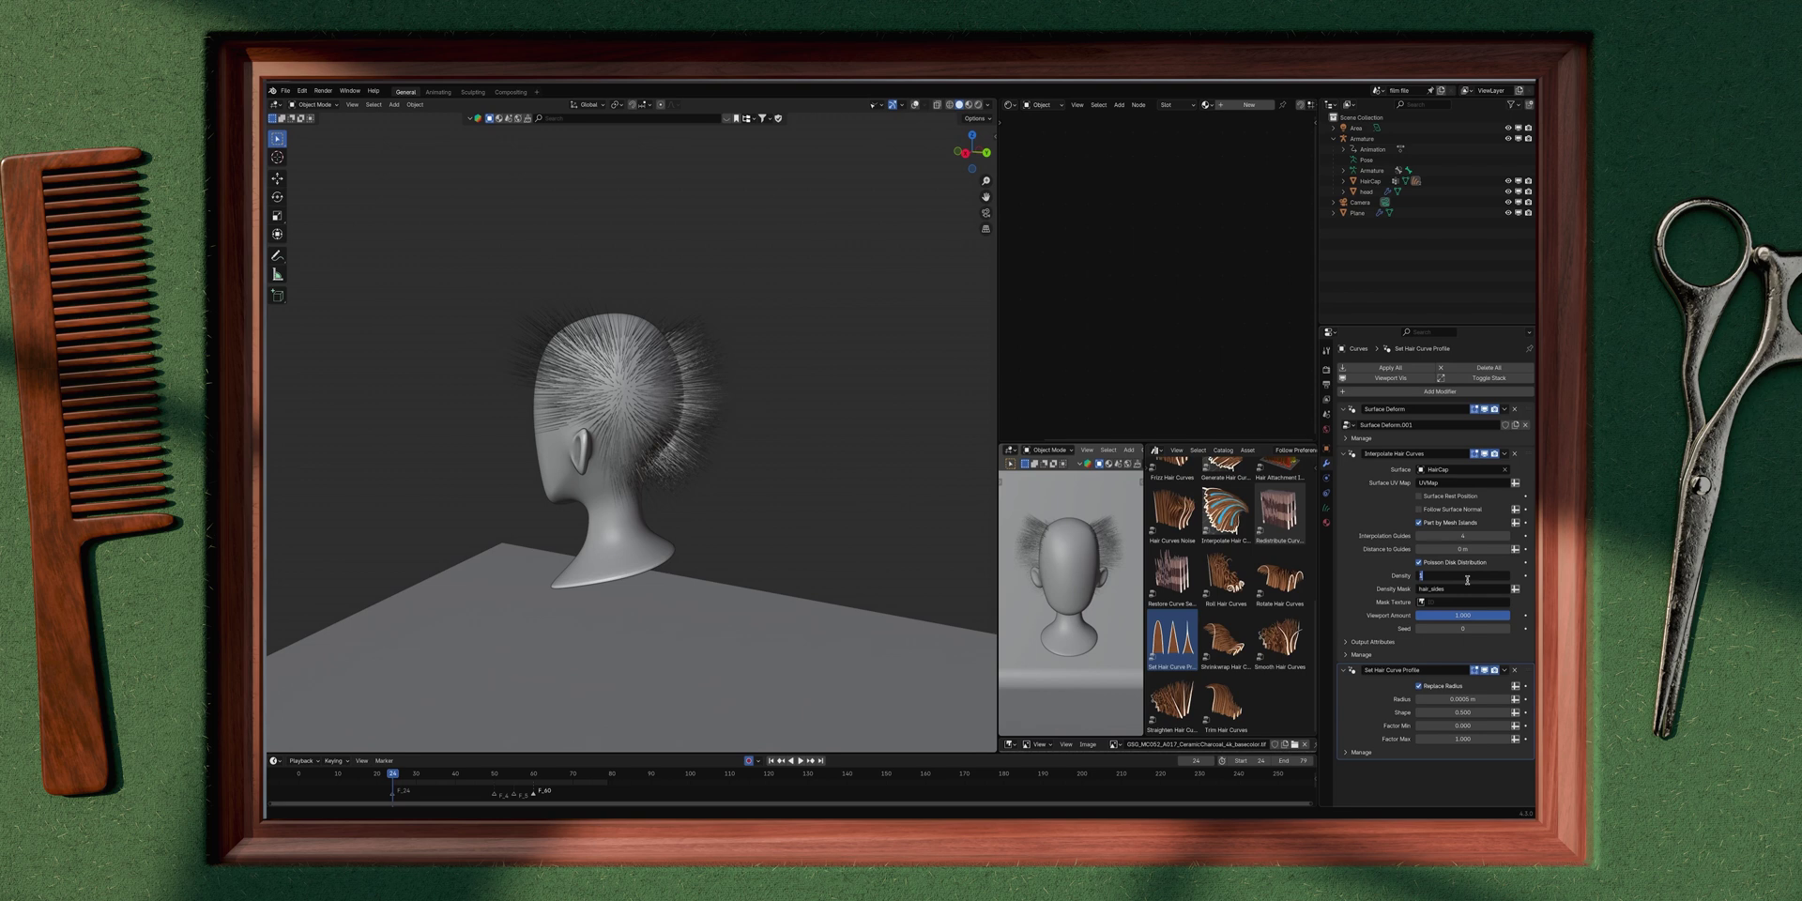
{"action": "type", "text": "25000"}
{"action": "key", "text": "Return"}
{"action": "middle_click_drag", "start_coordinate": [657, 395], "coordinate": [845, 376]}
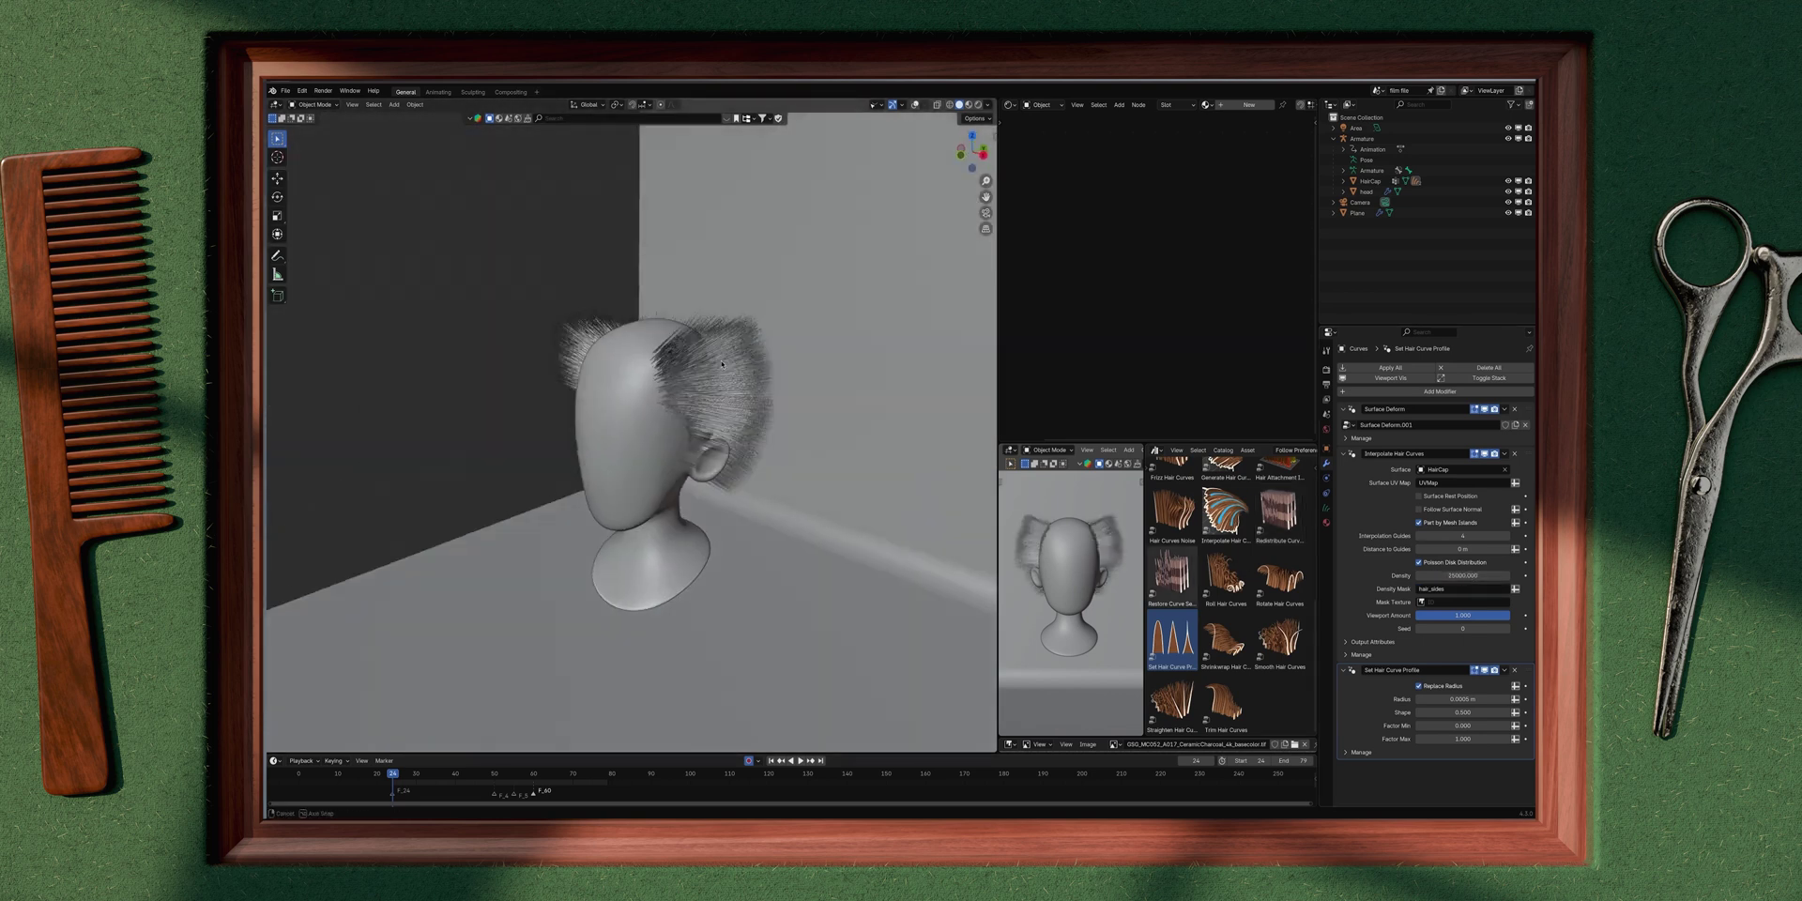
{"action": "left_click", "coordinate": [1463, 576]}
{"action": "type", "text": "50"}
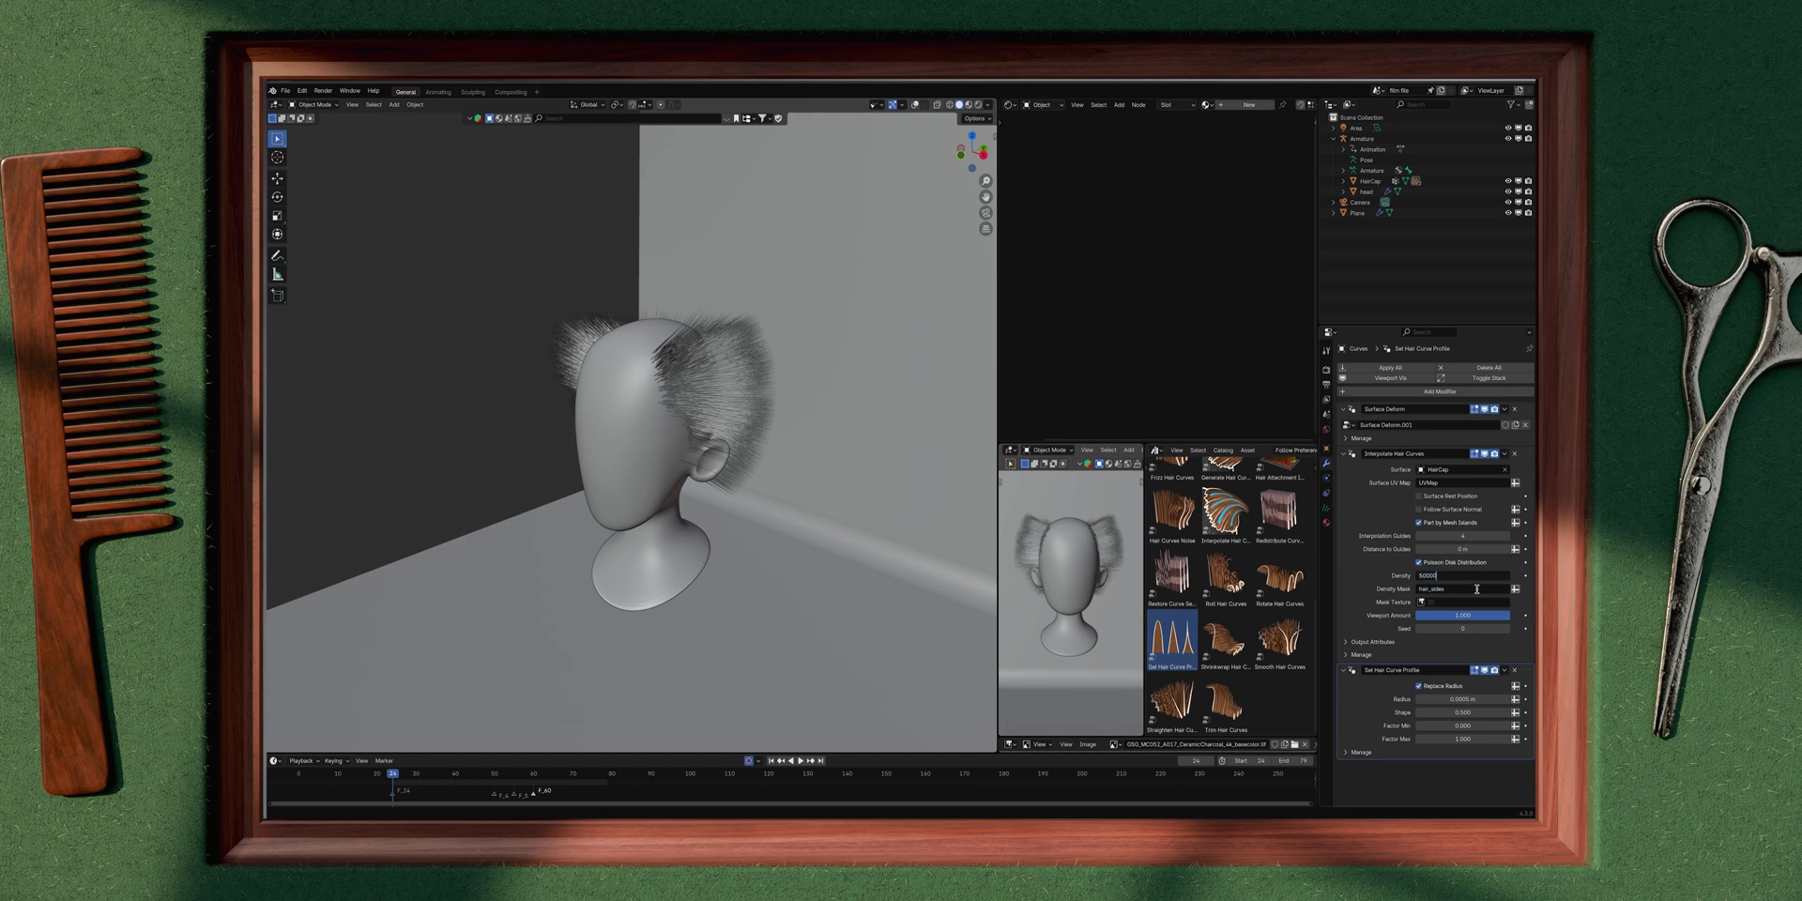
{"action": "key", "text": "Return"}
{"action": "middle_click_drag", "start_coordinate": [676, 224], "coordinate": [579, 248]}
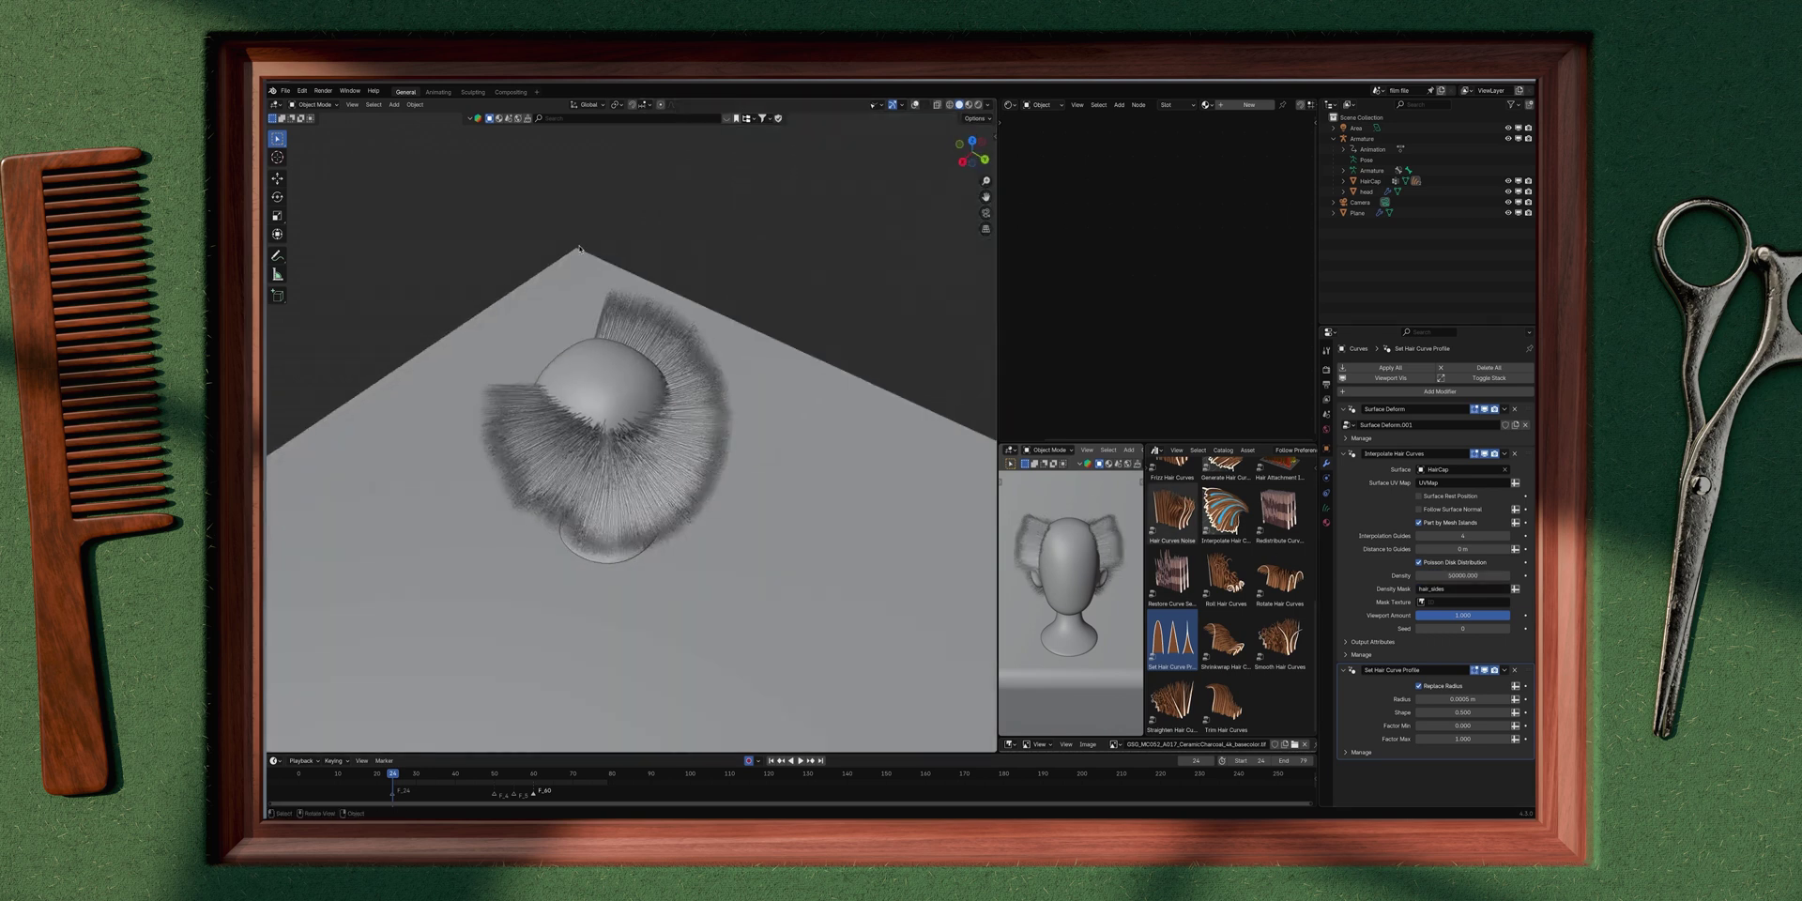
{"action": "middle_click_drag", "start_coordinate": [458, 228], "coordinate": [726, 442]}
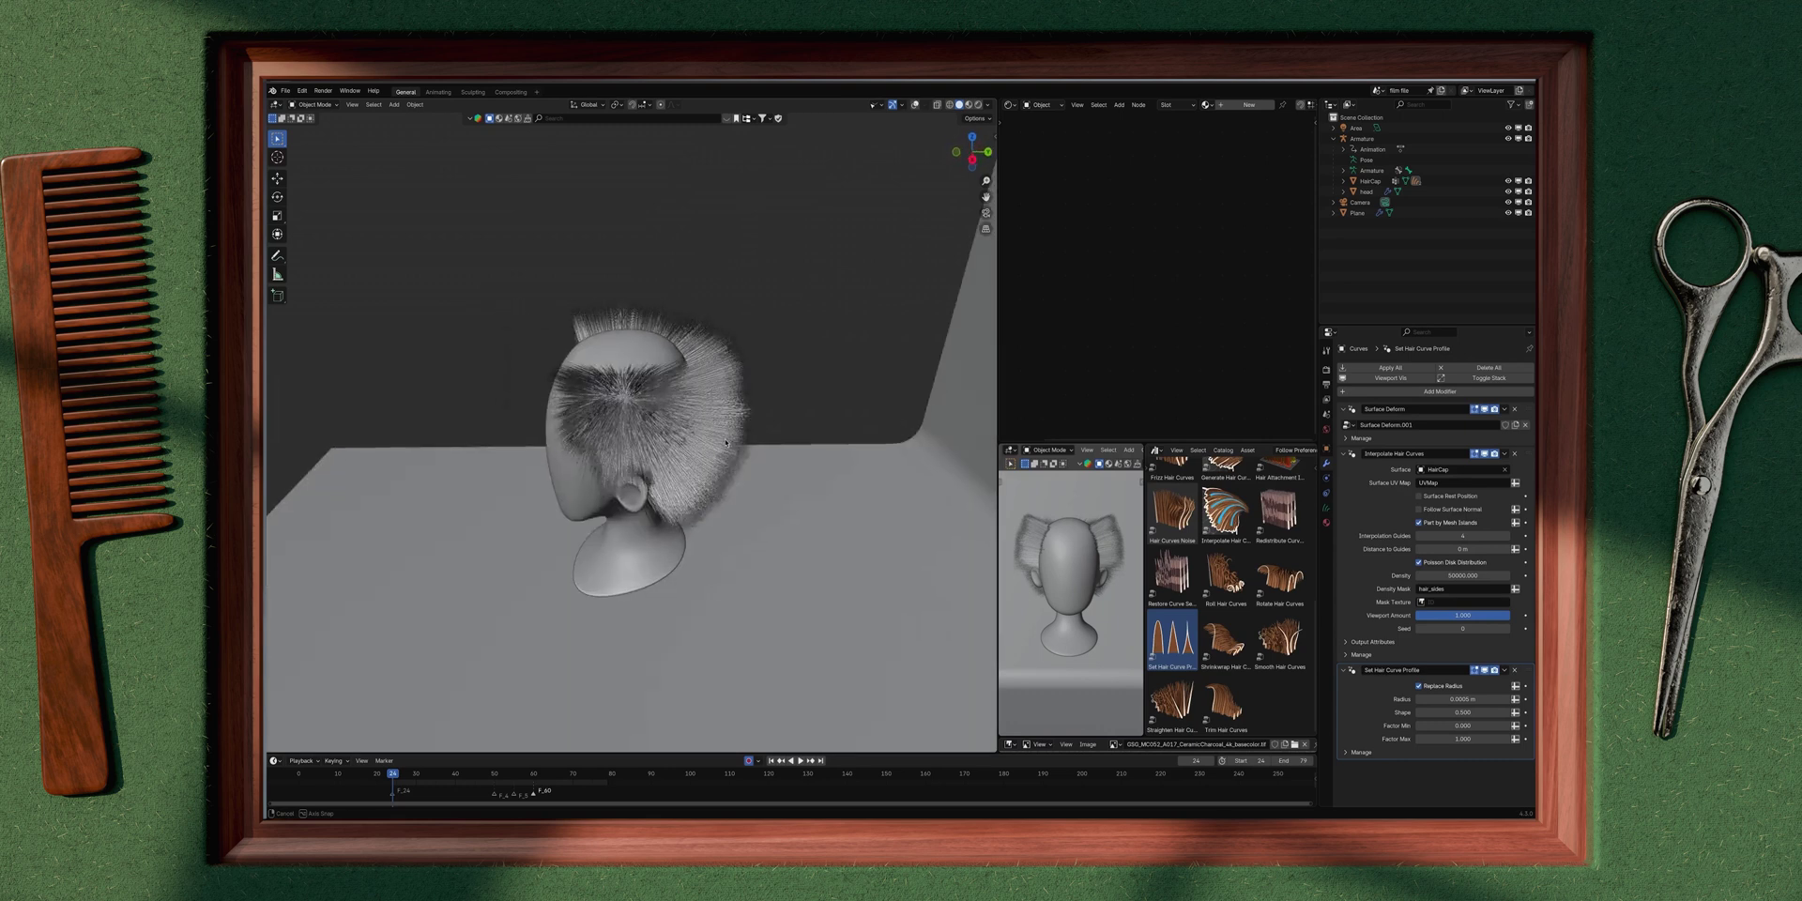
{"action": "middle_click_drag", "start_coordinate": [623, 421], "coordinate": [712, 427]}
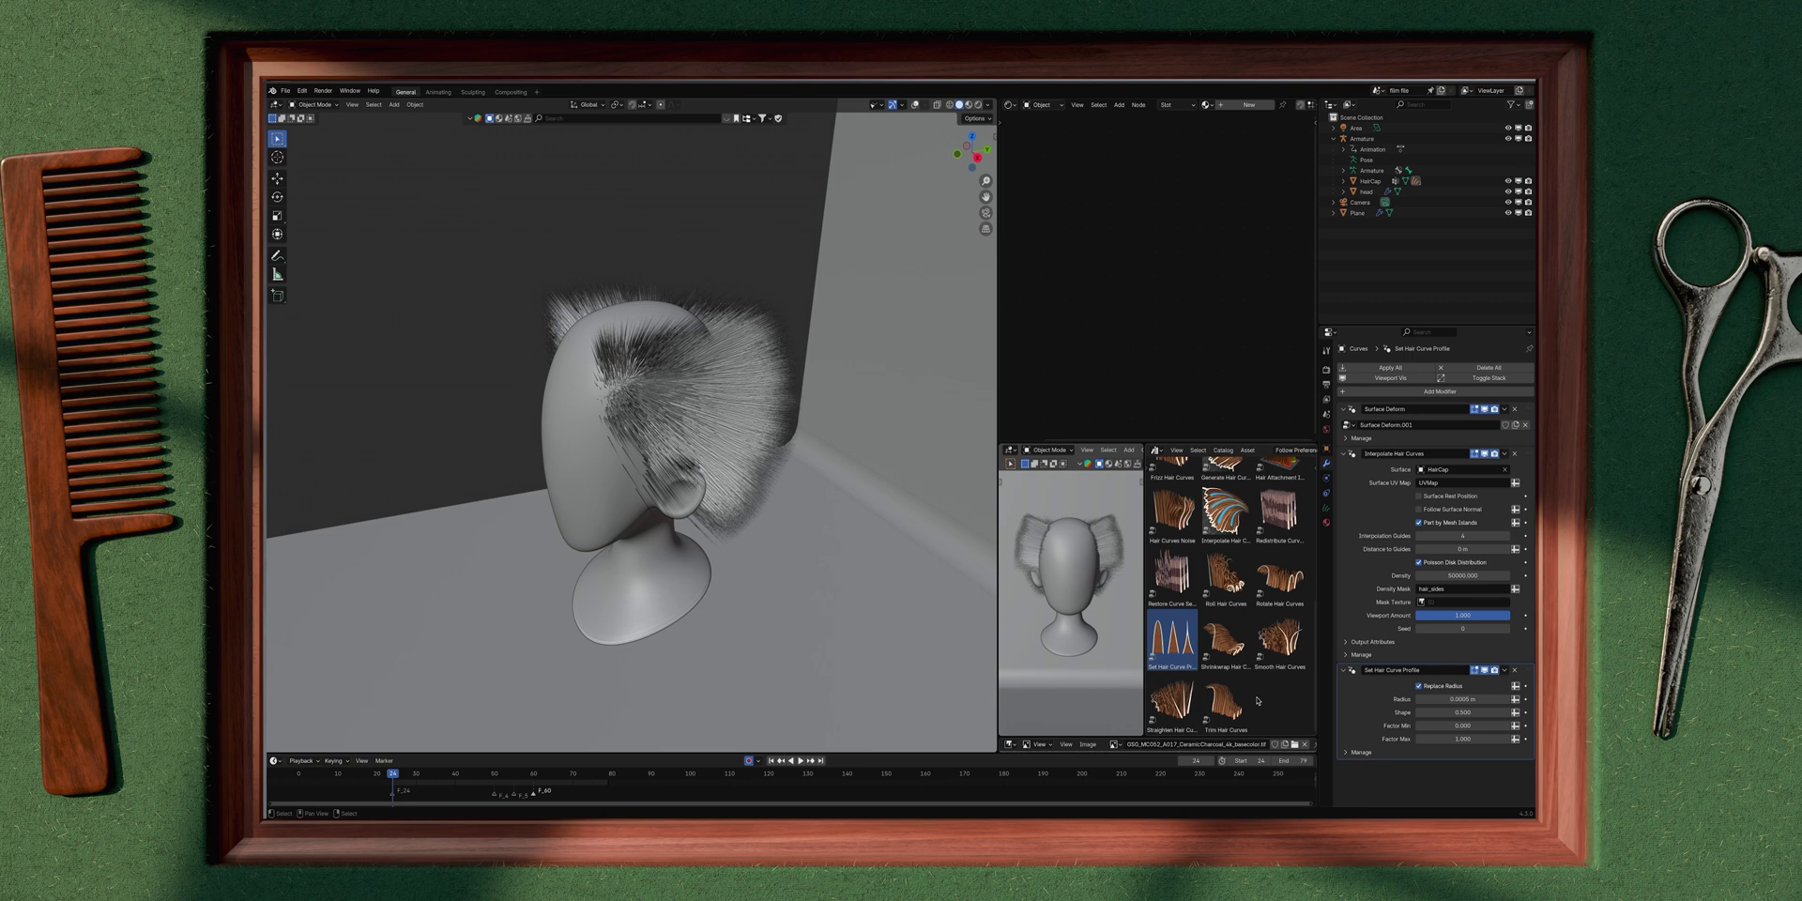
{"action": "middle_click_drag", "start_coordinate": [768, 398], "coordinate": [768, 383]}
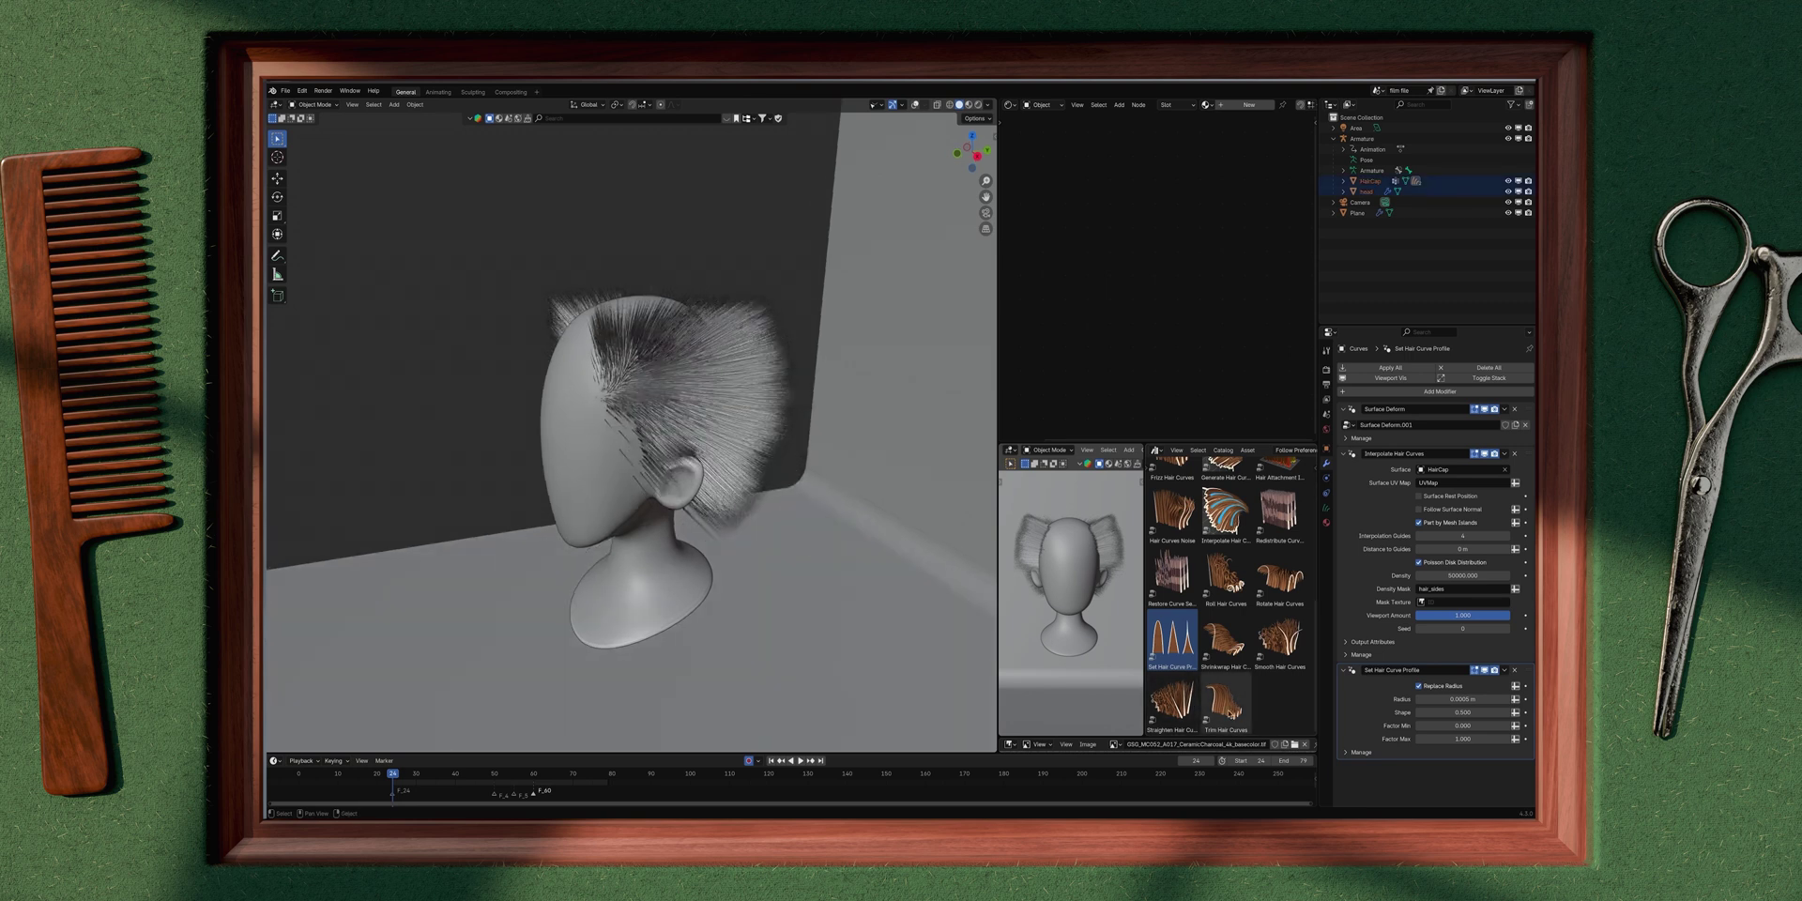
Step: Add a Trim Hair Curves modifier to the hair and collapse all other modifiers in the stack
{"action": "left_click_drag", "start_coordinate": [1226, 704], "coordinate": [756, 388]}
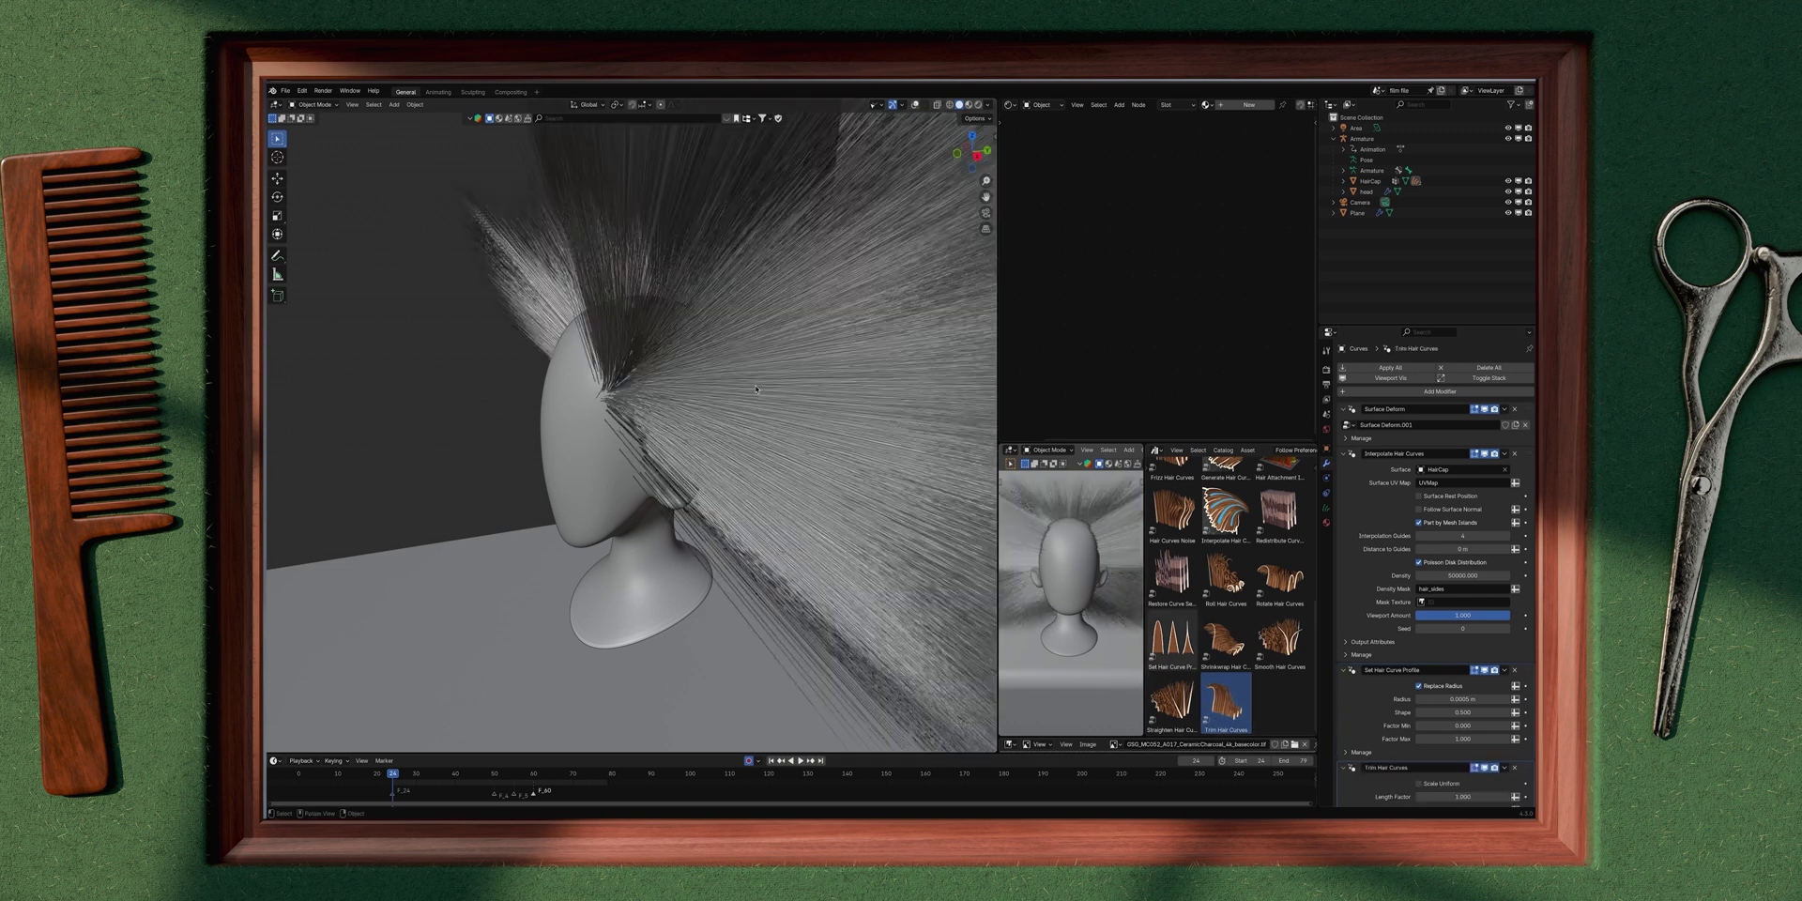
{"action": "middle_click_drag", "start_coordinate": [925, 486], "coordinate": [798, 357]}
{"action": "scroll", "coordinate": [1421, 695], "scroll_direction": "down", "scroll_amount": 4}
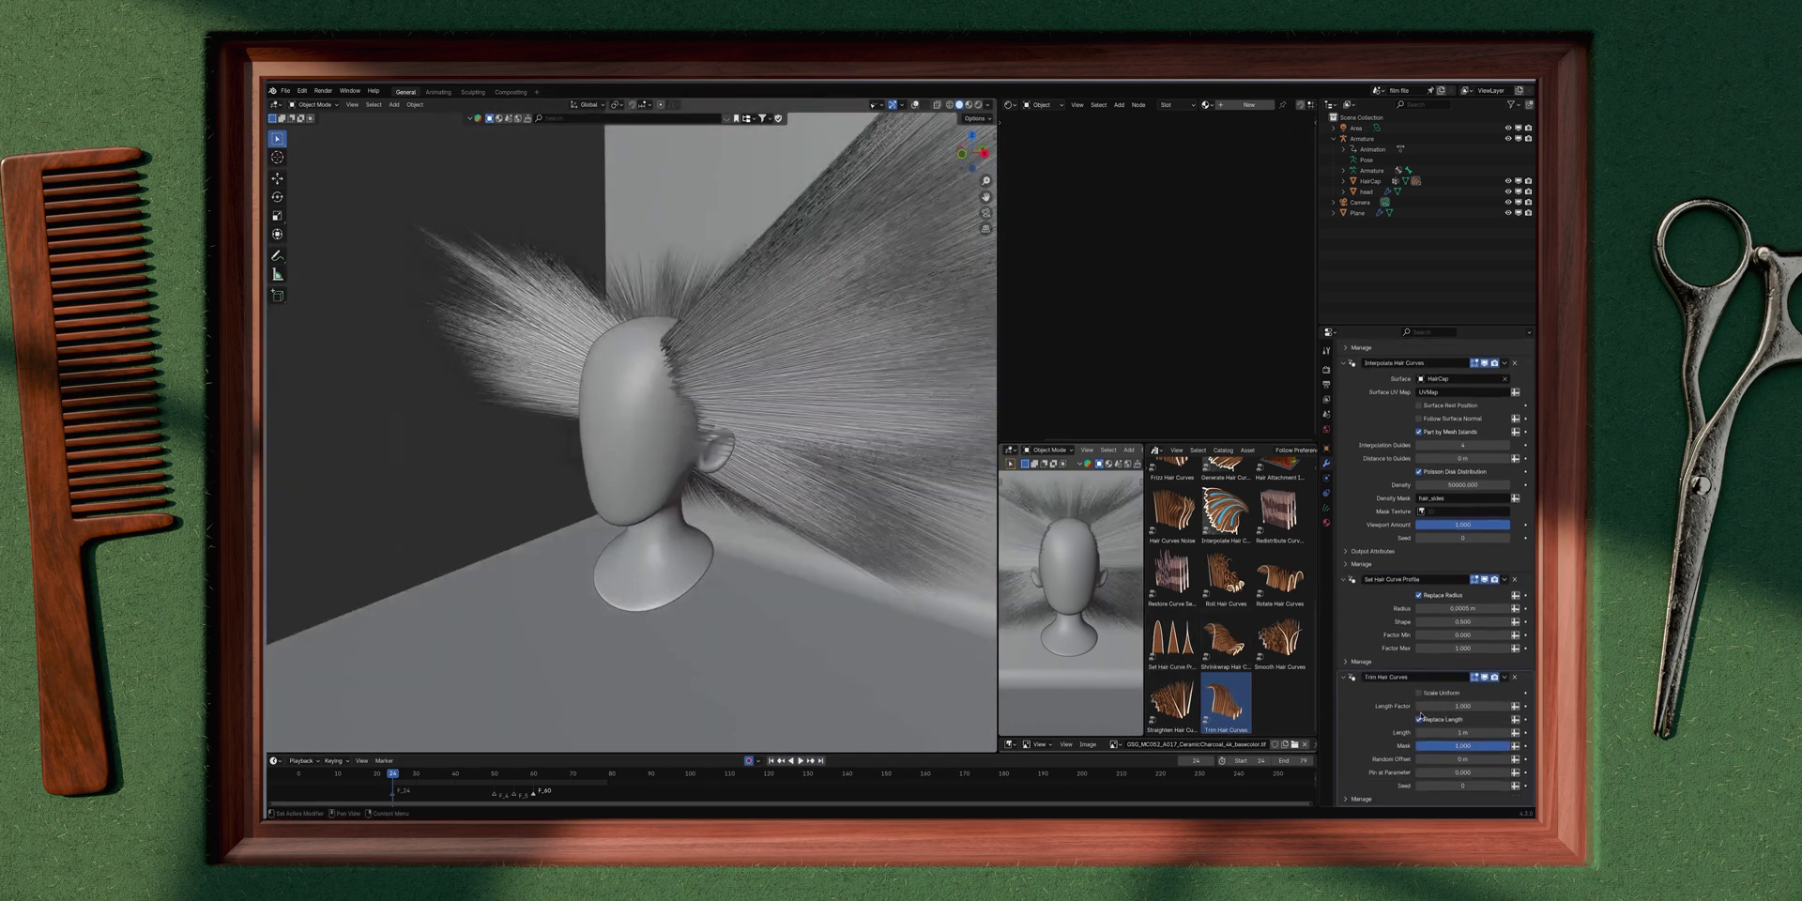
{"action": "scroll", "coordinate": [1397, 499], "scroll_direction": "up", "scroll_amount": 4}
{"action": "left_click", "coordinate": [1487, 378]}
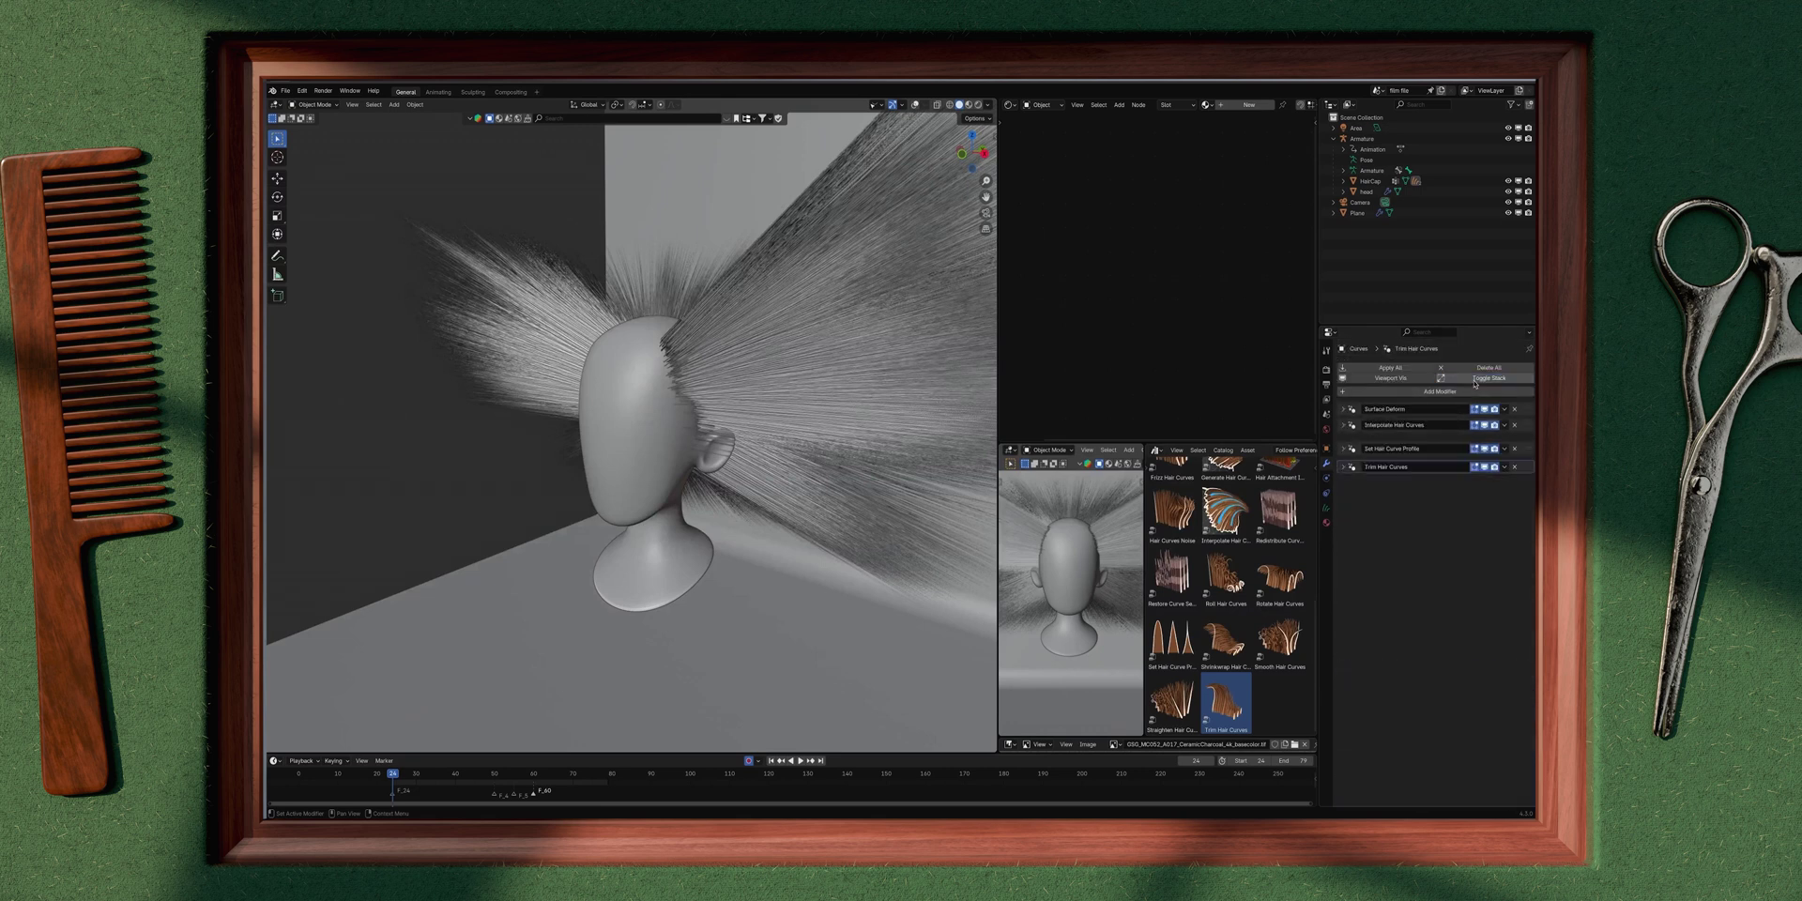
{"action": "left_click", "coordinate": [1345, 452]}
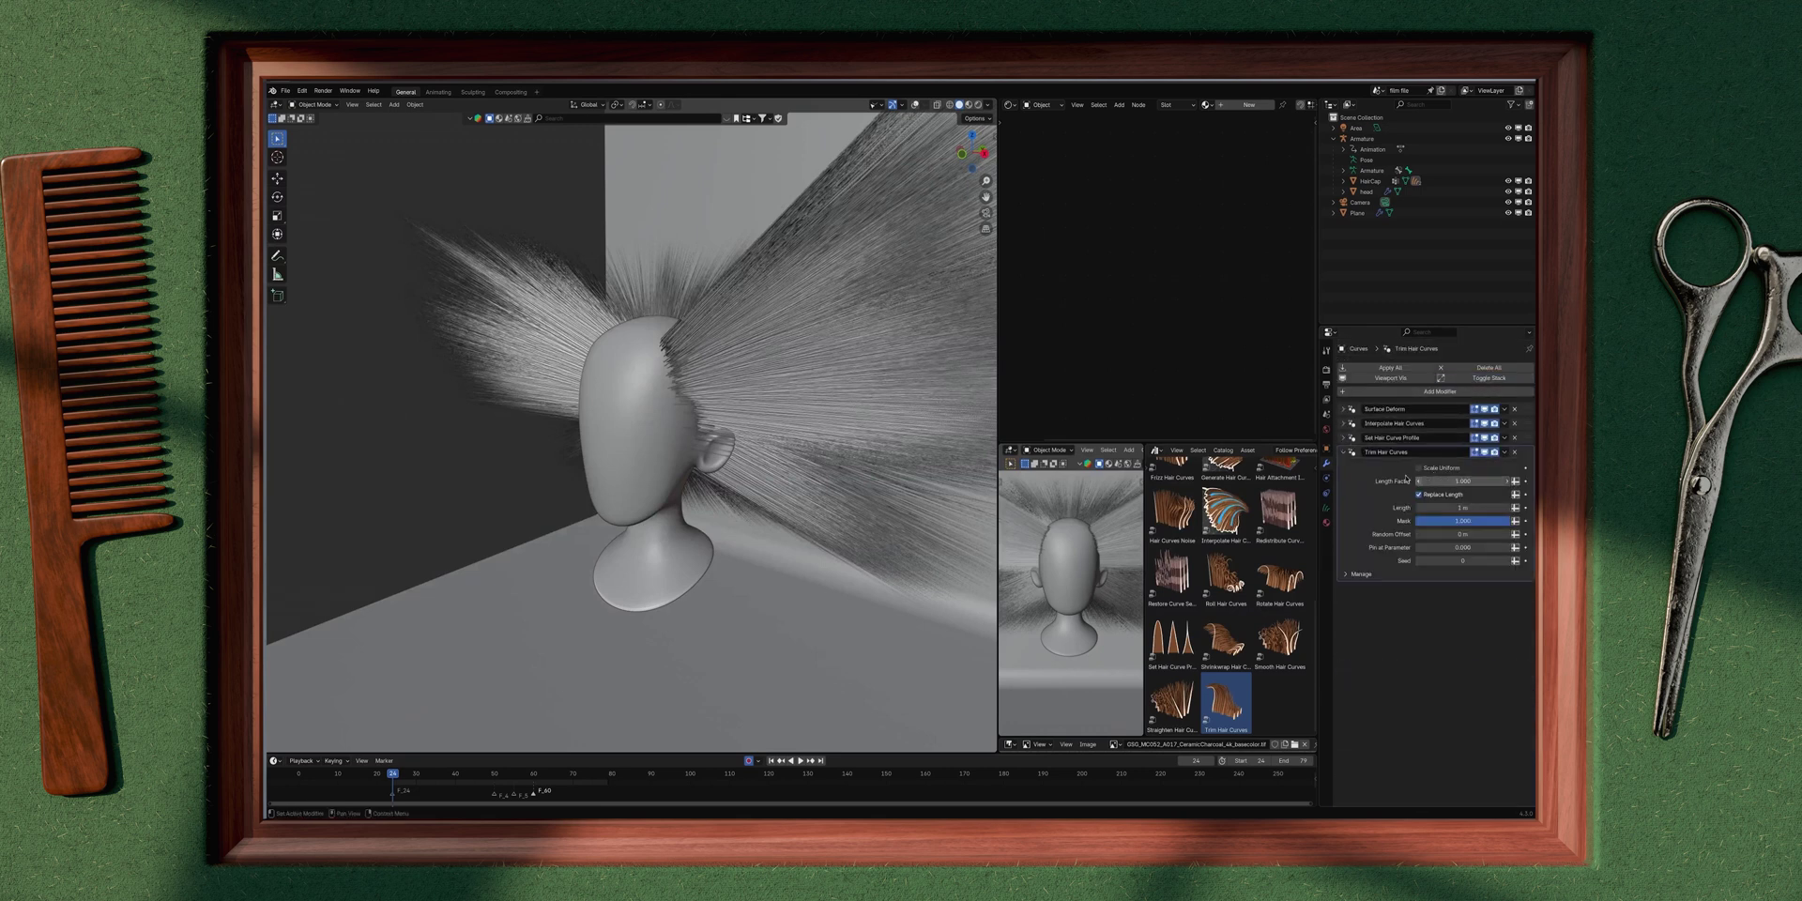
Step: Shorten the side hair to a close crop by lowering the Trim Hair Curves length factor, and try its mask value
{"action": "left_click_drag", "start_coordinate": [1463, 481], "coordinate": [1415, 480]}
{"action": "middle_click_drag", "start_coordinate": [828, 428], "coordinate": [779, 431]}
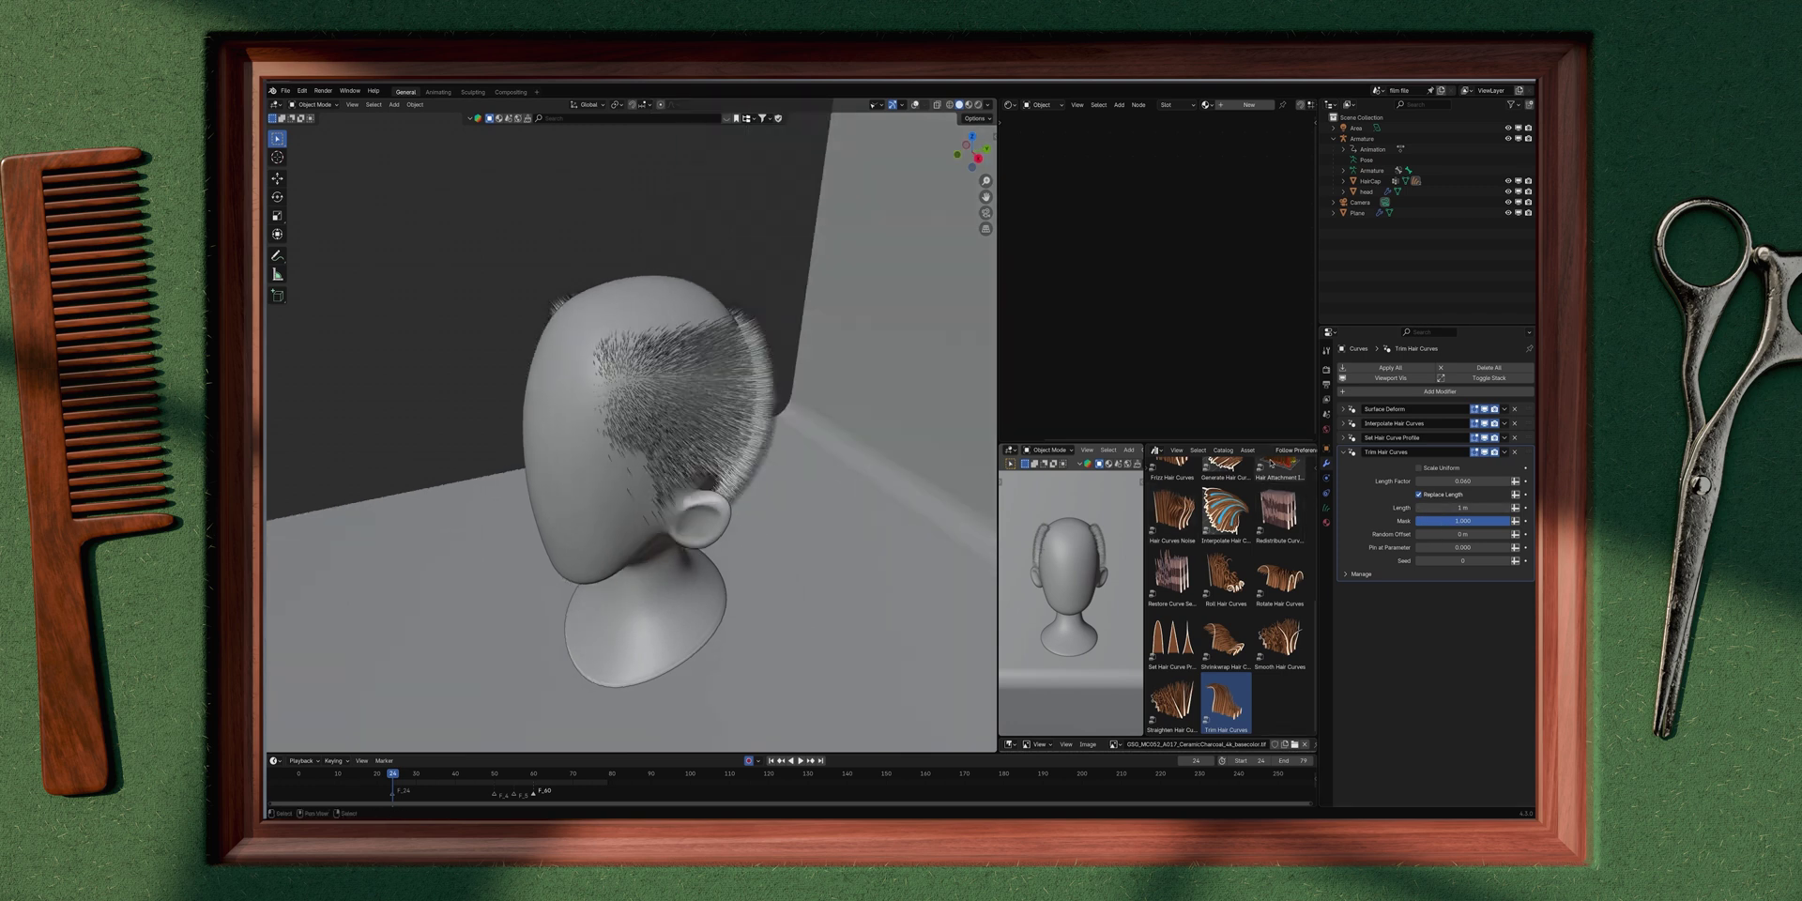
{"action": "middle_click_drag", "start_coordinate": [757, 405], "coordinate": [752, 348]}
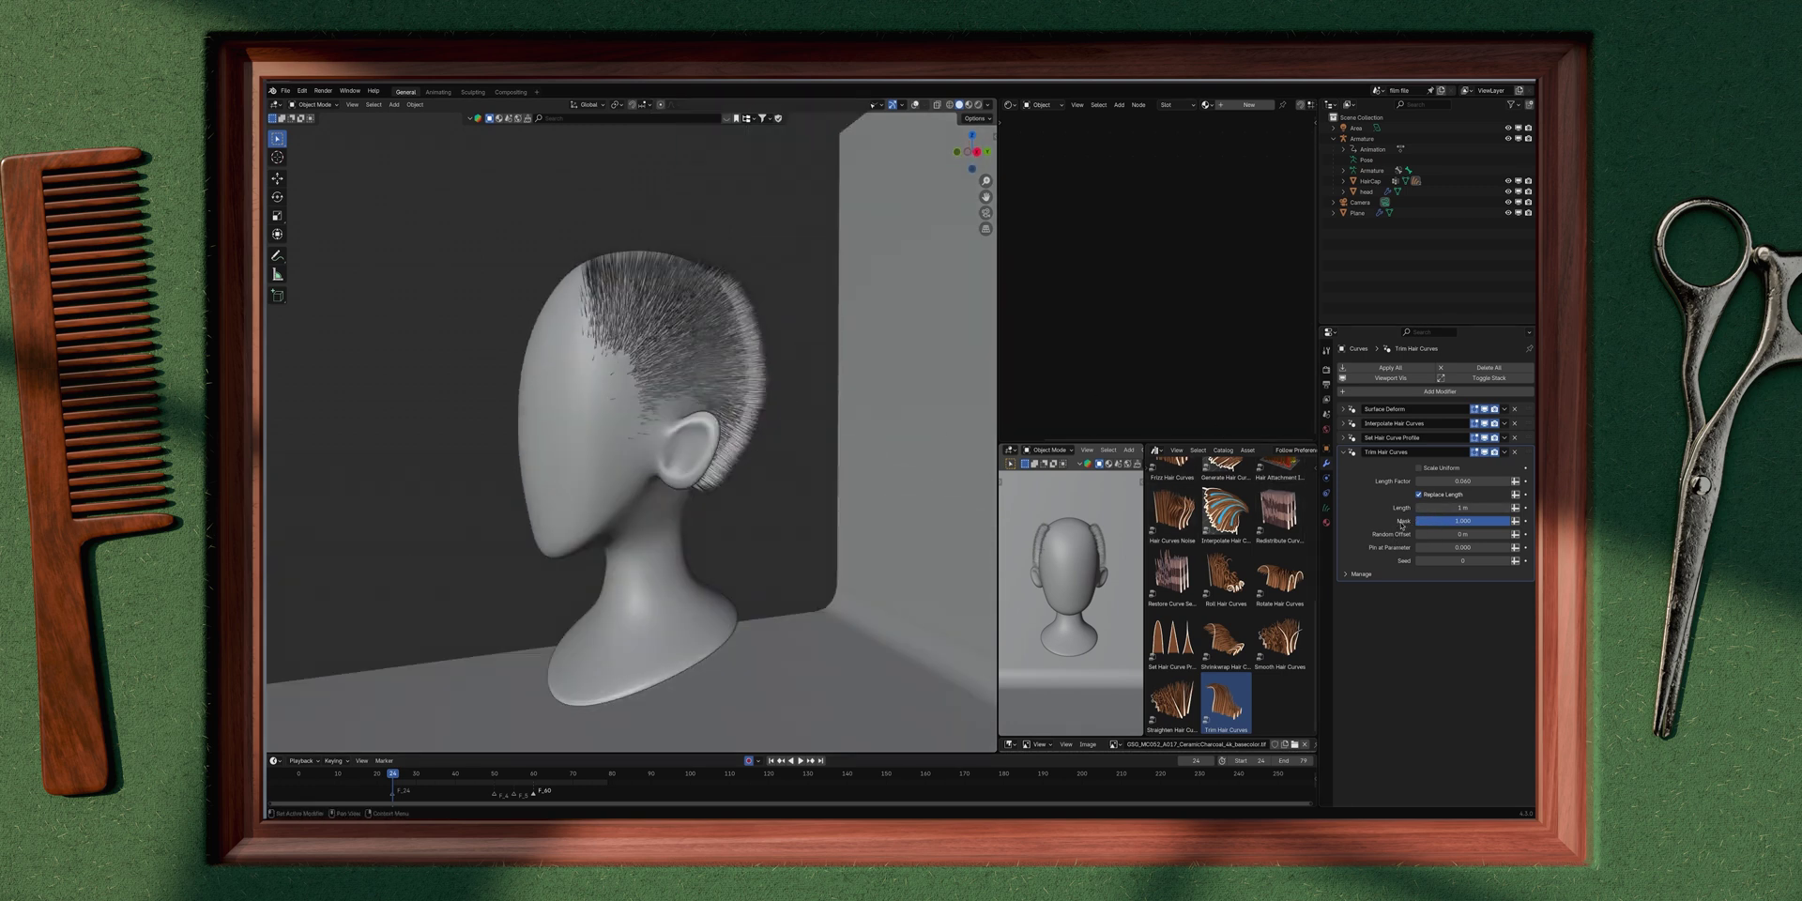
{"action": "mouse_move", "coordinate": [1477, 528]}
{"action": "left_mouse_down"}
{"action": "mouse_move", "coordinate": [1437, 528]}
{"action": "mouse_move", "coordinate": [1498, 528]}
{"action": "mouse_move", "coordinate": [1419, 527]}
{"action": "mouse_move", "coordinate": [1502, 521]}
{"action": "left_mouse_up"}
Step: Create another vertex group on the HairCap and name it hair_length
{"action": "left_click", "coordinate": [677, 405]}
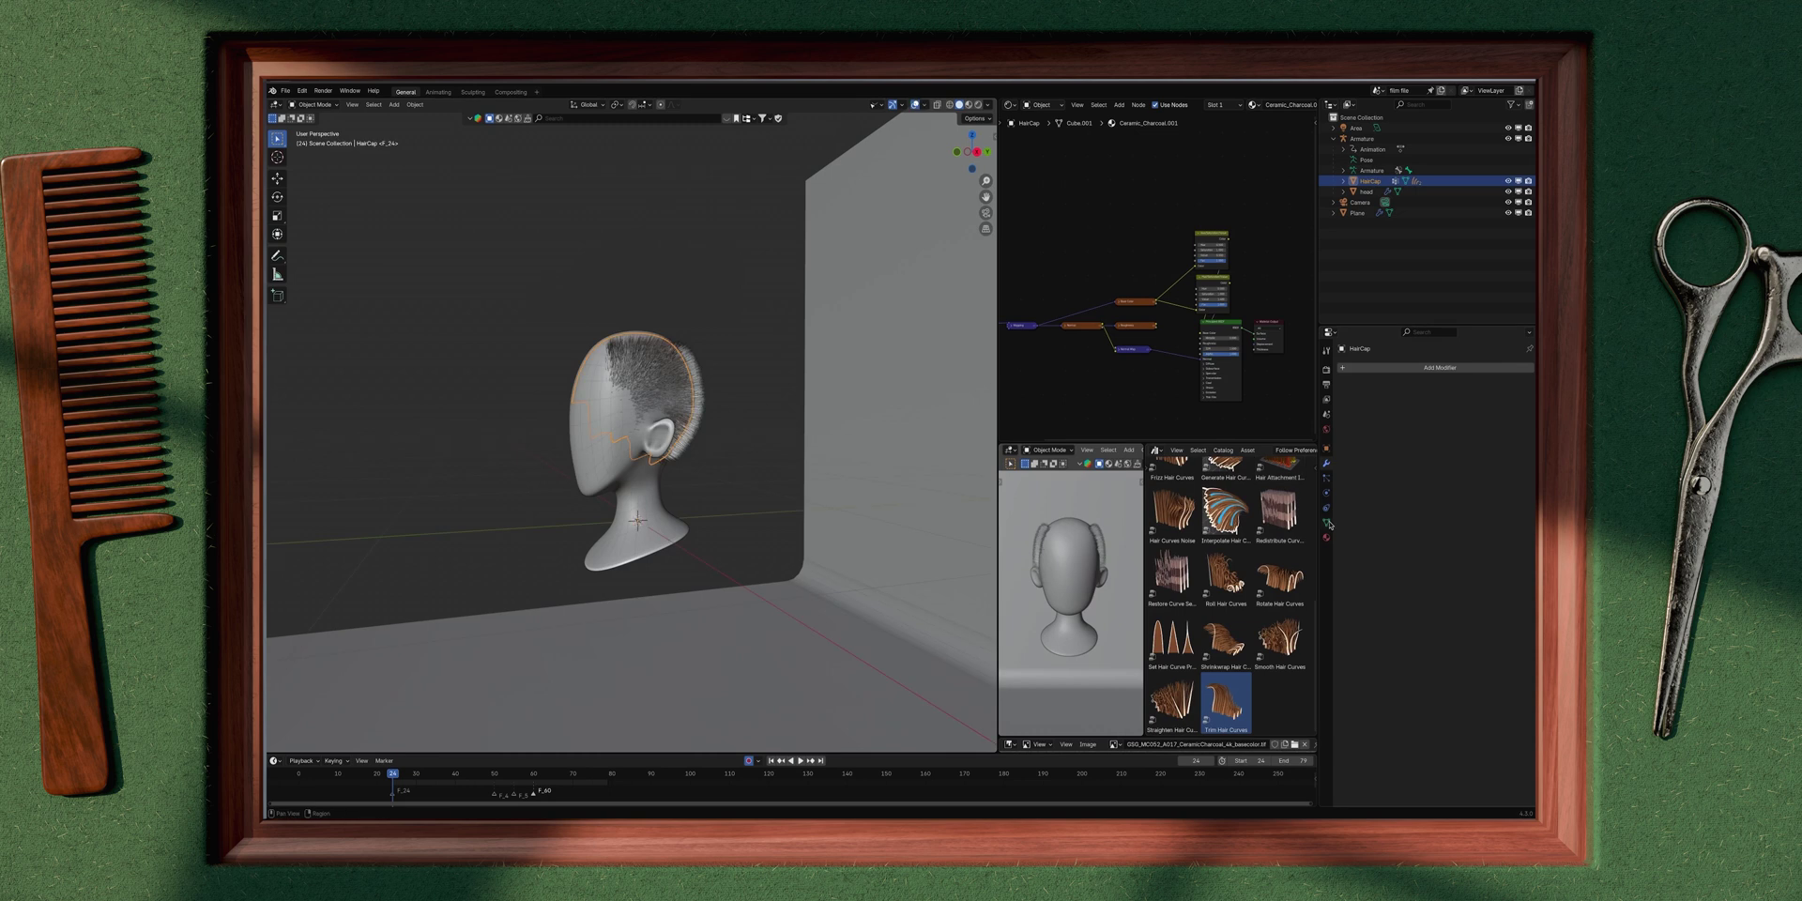
{"action": "left_click", "coordinate": [1326, 523]}
{"action": "left_click", "coordinate": [1526, 402]}
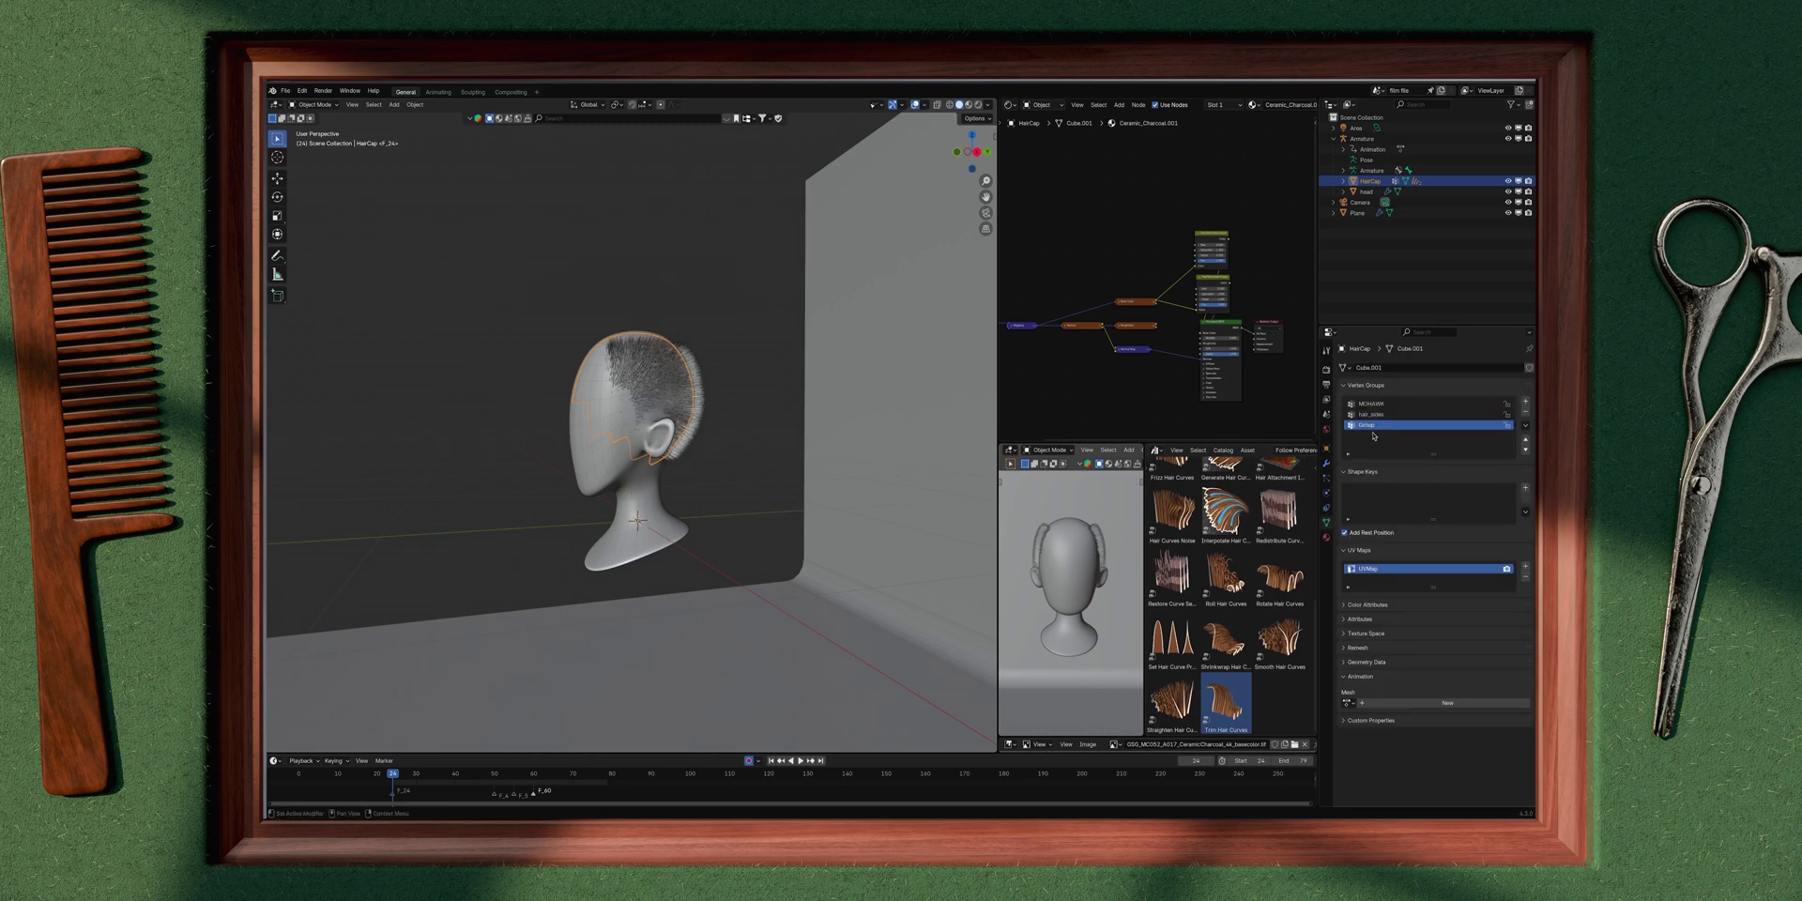
{"action": "double_click", "coordinate": [1375, 427]}
Step: Show the HairCap from the right in X-ray and display its hair_length group in Weight Paint mode
{"action": "key", "text": "KP_3"}
{"action": "key", "text": "alt+z"}
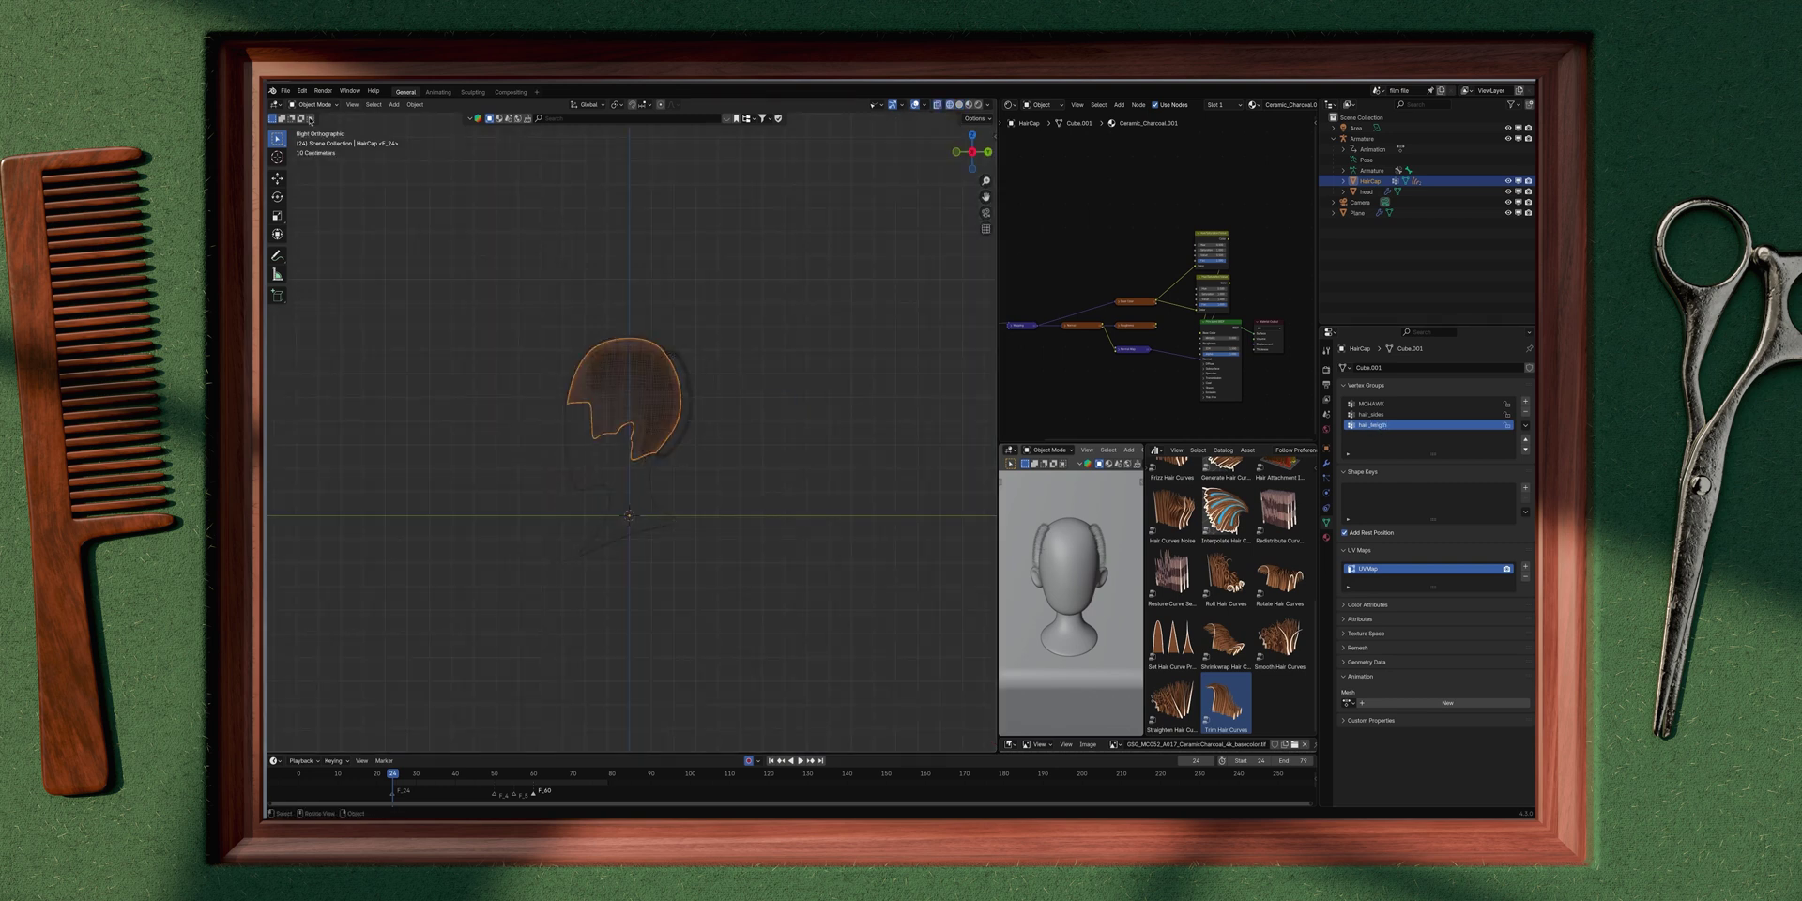
{"action": "left_click", "coordinate": [314, 104]}
{"action": "left_click", "coordinate": [319, 165]}
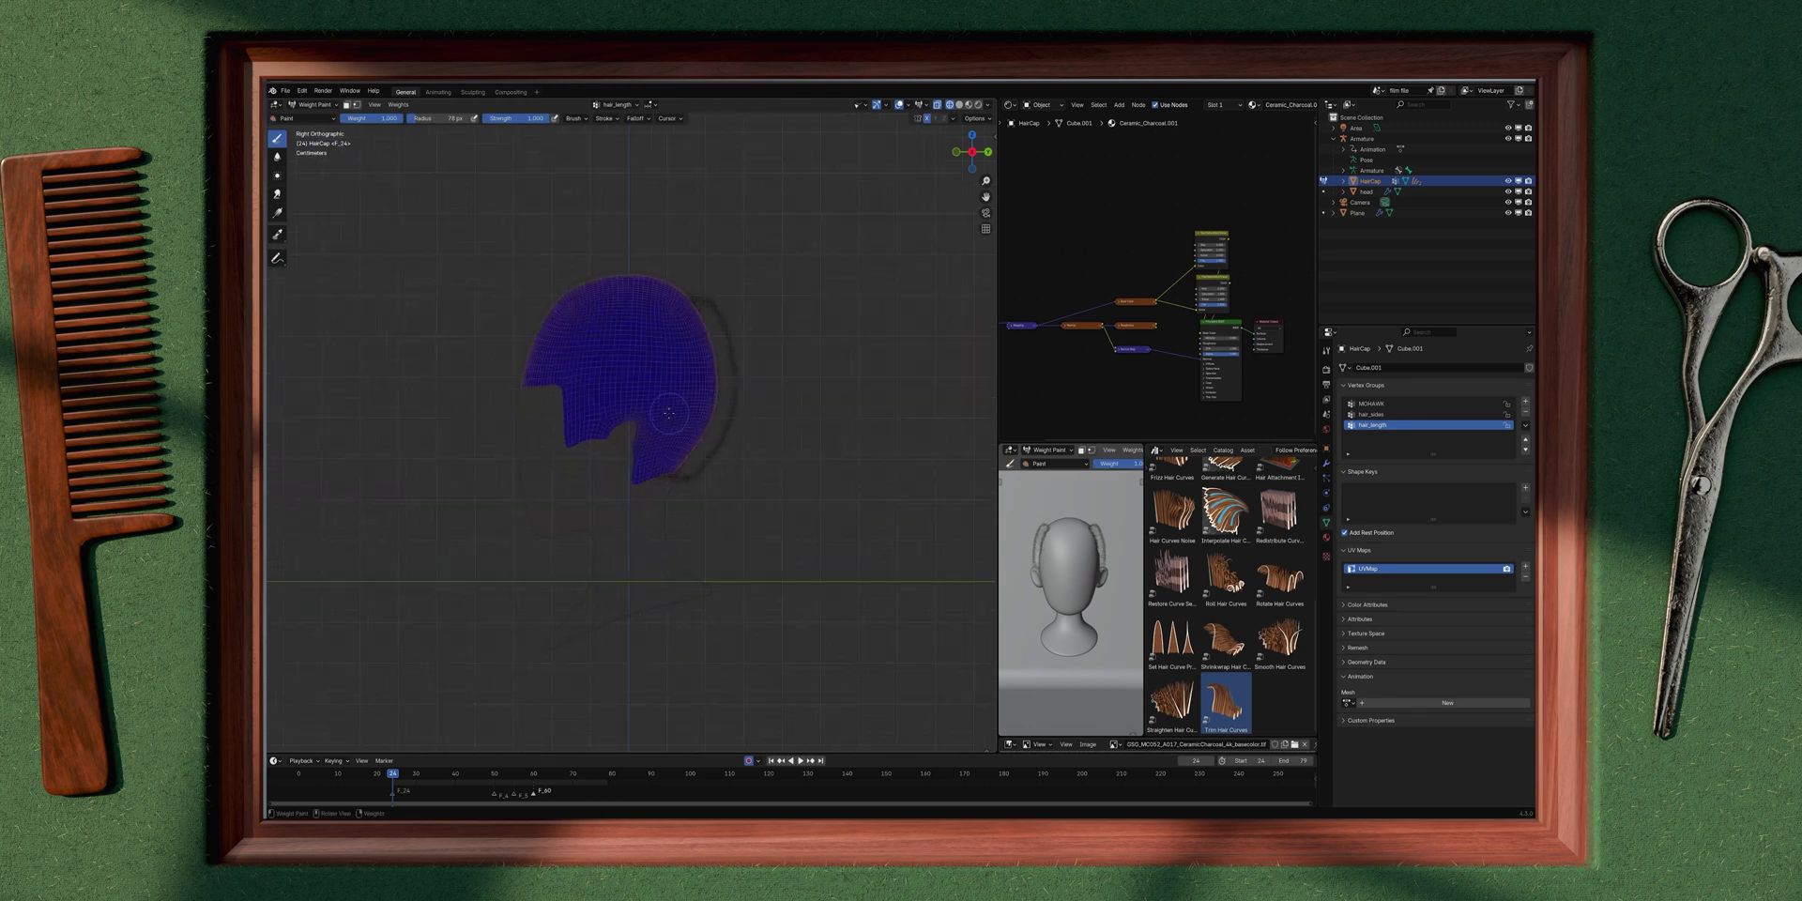
{"action": "scroll", "coordinate": [668, 413], "scroll_direction": "up", "scroll_amount": 2}
{"action": "scroll", "coordinate": [674, 476], "scroll_direction": "down", "scroll_amount": 1}
Step: Assign the vertices of the HairCap's lower half to the hair_length vertex group and check the resulting weights
{"action": "key", "text": "Tab"}
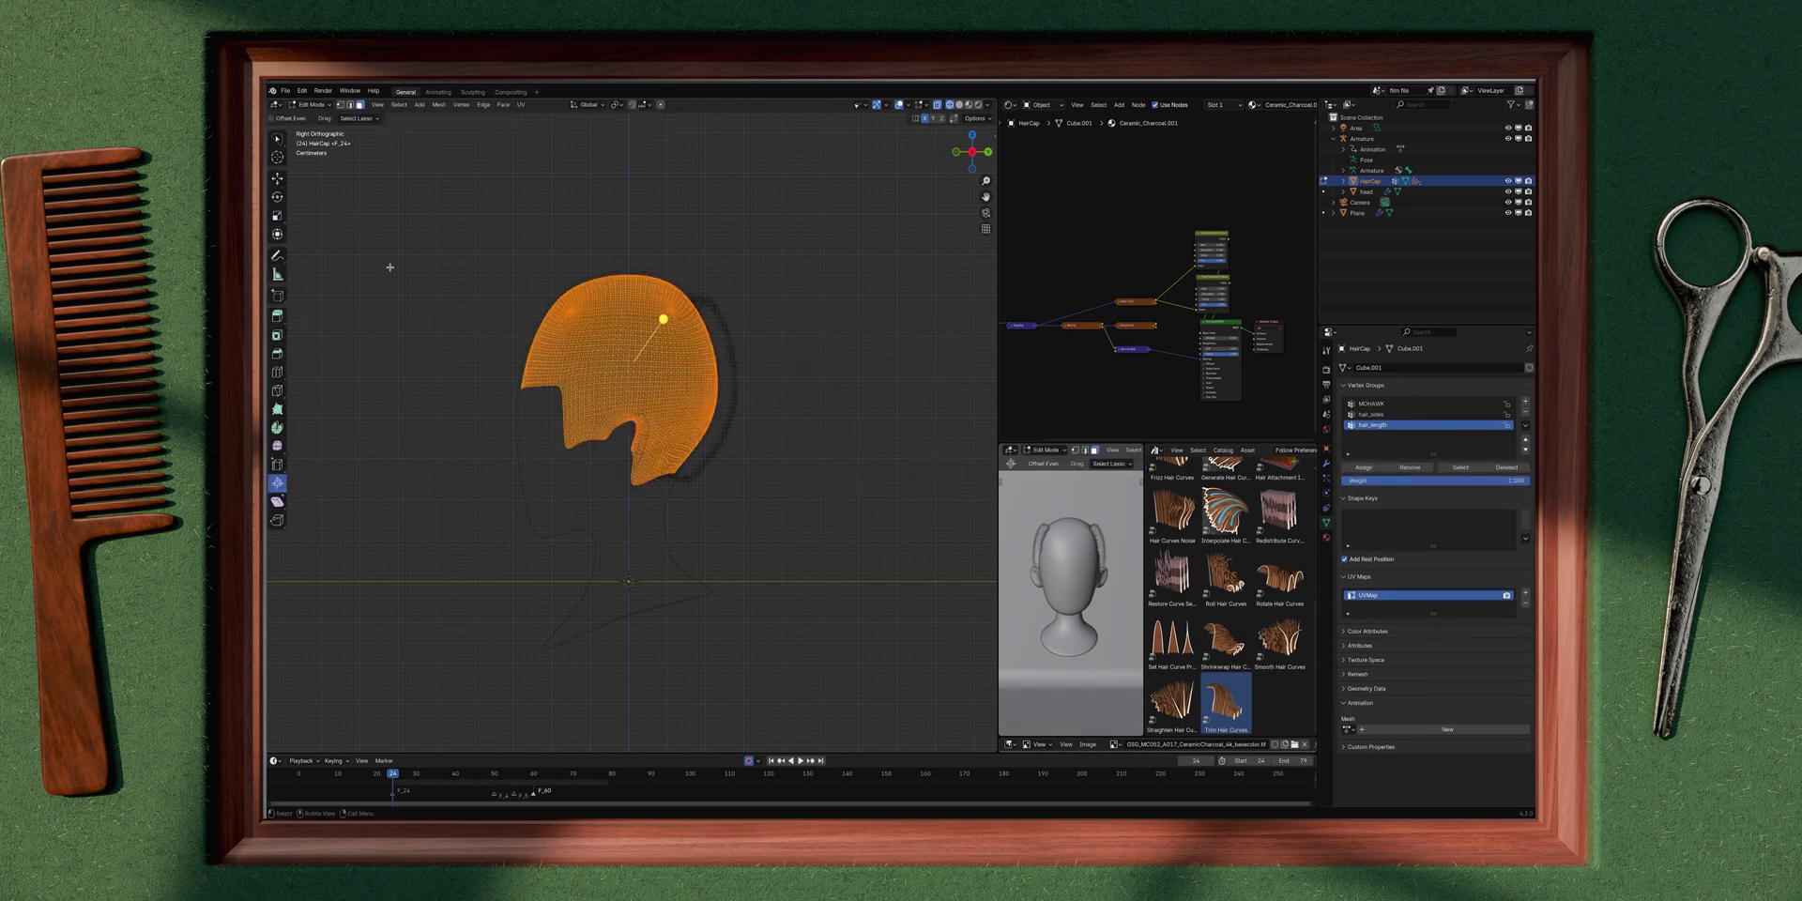
{"action": "key", "text": "w"}
{"action": "mouse_move", "coordinate": [543, 393]}
{"action": "left_mouse_down"}
{"action": "mouse_move", "coordinate": [531, 460]}
{"action": "mouse_move", "coordinate": [725, 563]}
{"action": "mouse_move", "coordinate": [772, 391]}
{"action": "left_mouse_up"}
{"action": "key", "text": "1"}
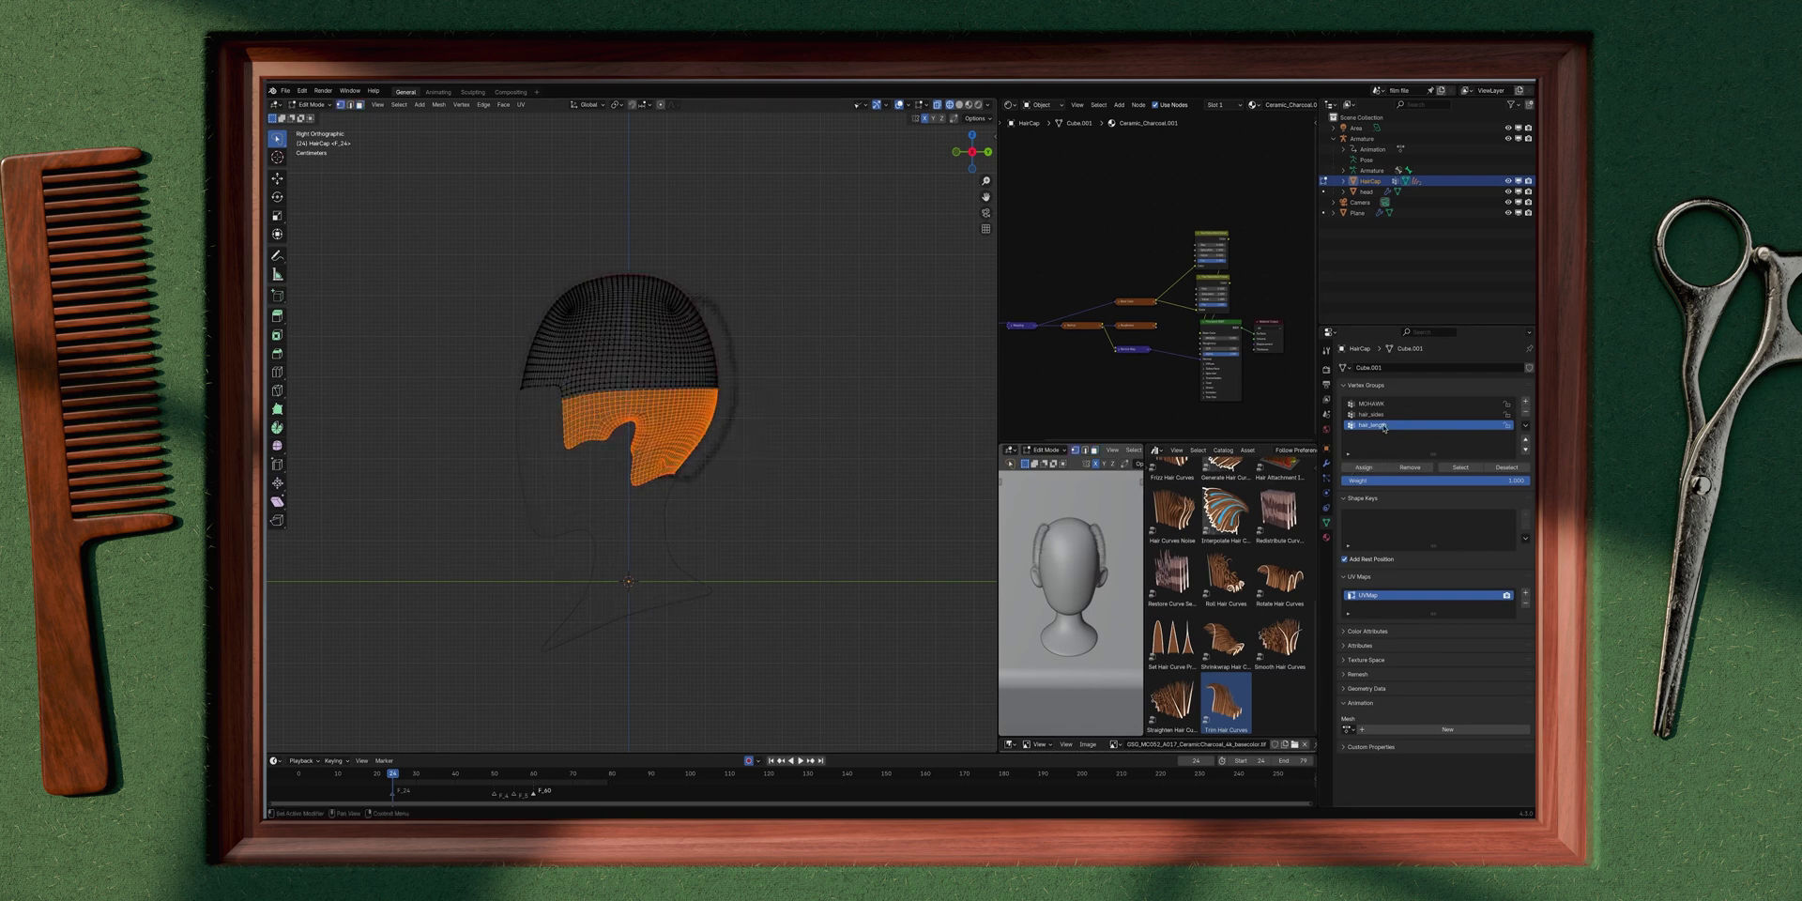
{"action": "scroll", "coordinate": [608, 428], "scroll_direction": "down", "scroll_amount": 1}
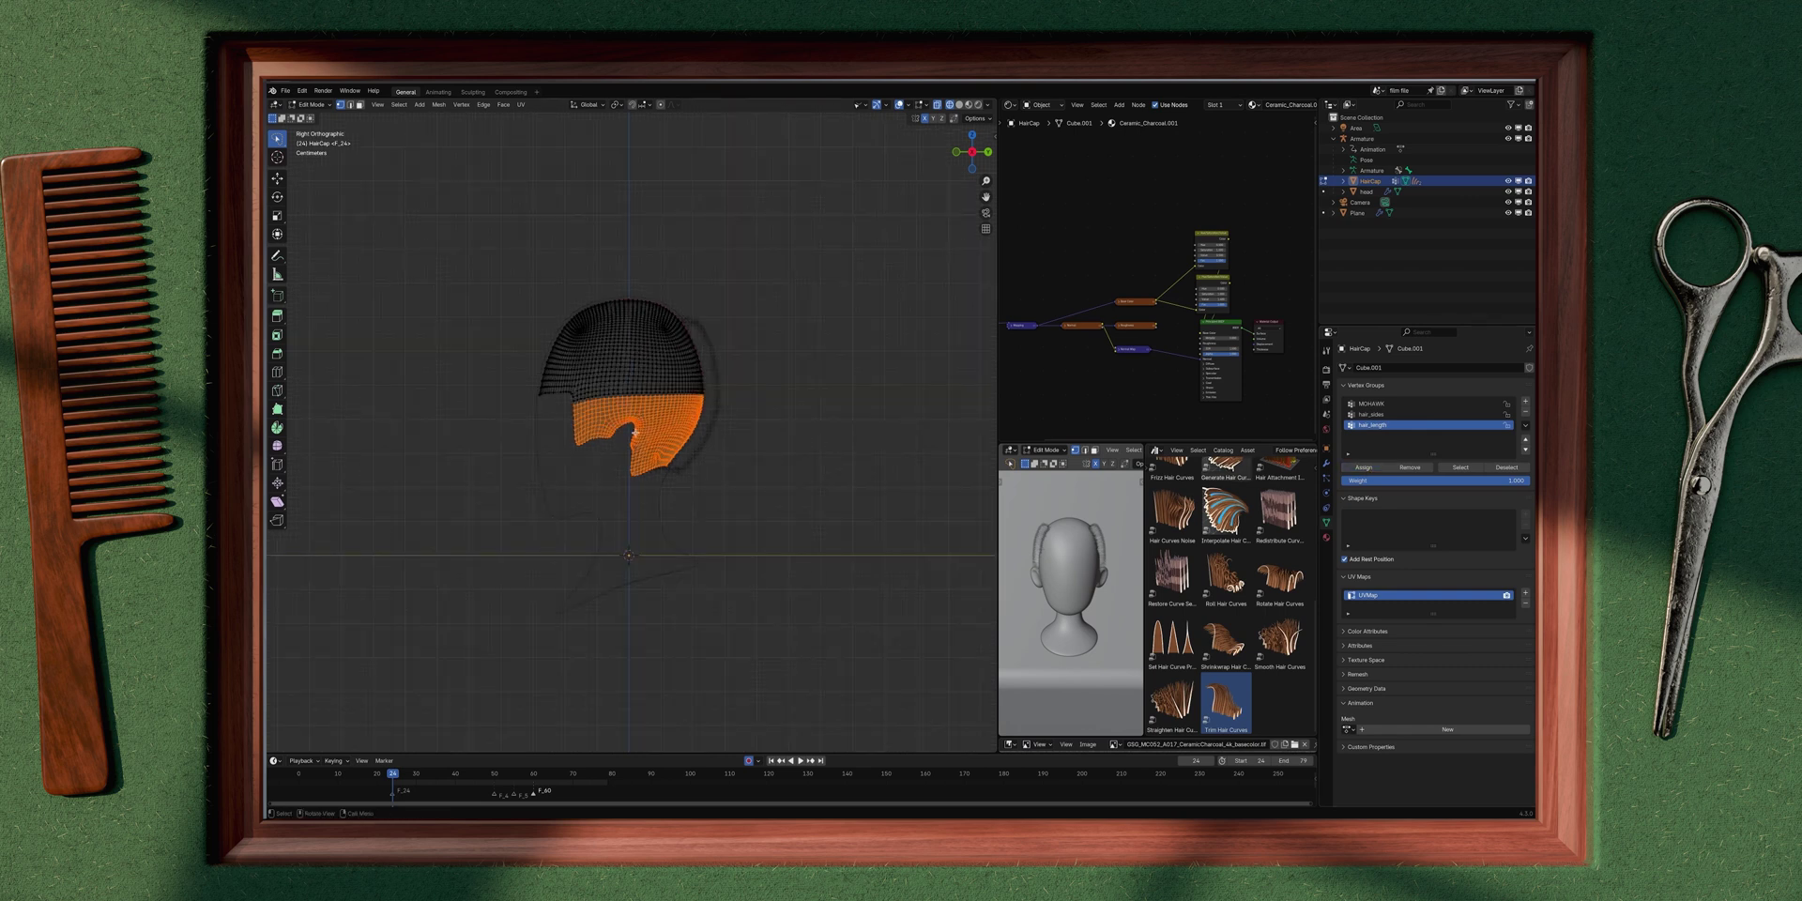
{"action": "key", "text": "ctrl+Tab"}
{"action": "mouse_move", "coordinate": [615, 434]}
{"action": "middle_mouse_down"}
{"action": "mouse_move", "coordinate": [516, 433]}
{"action": "mouse_move", "coordinate": [679, 445]}
{"action": "middle_mouse_up"}
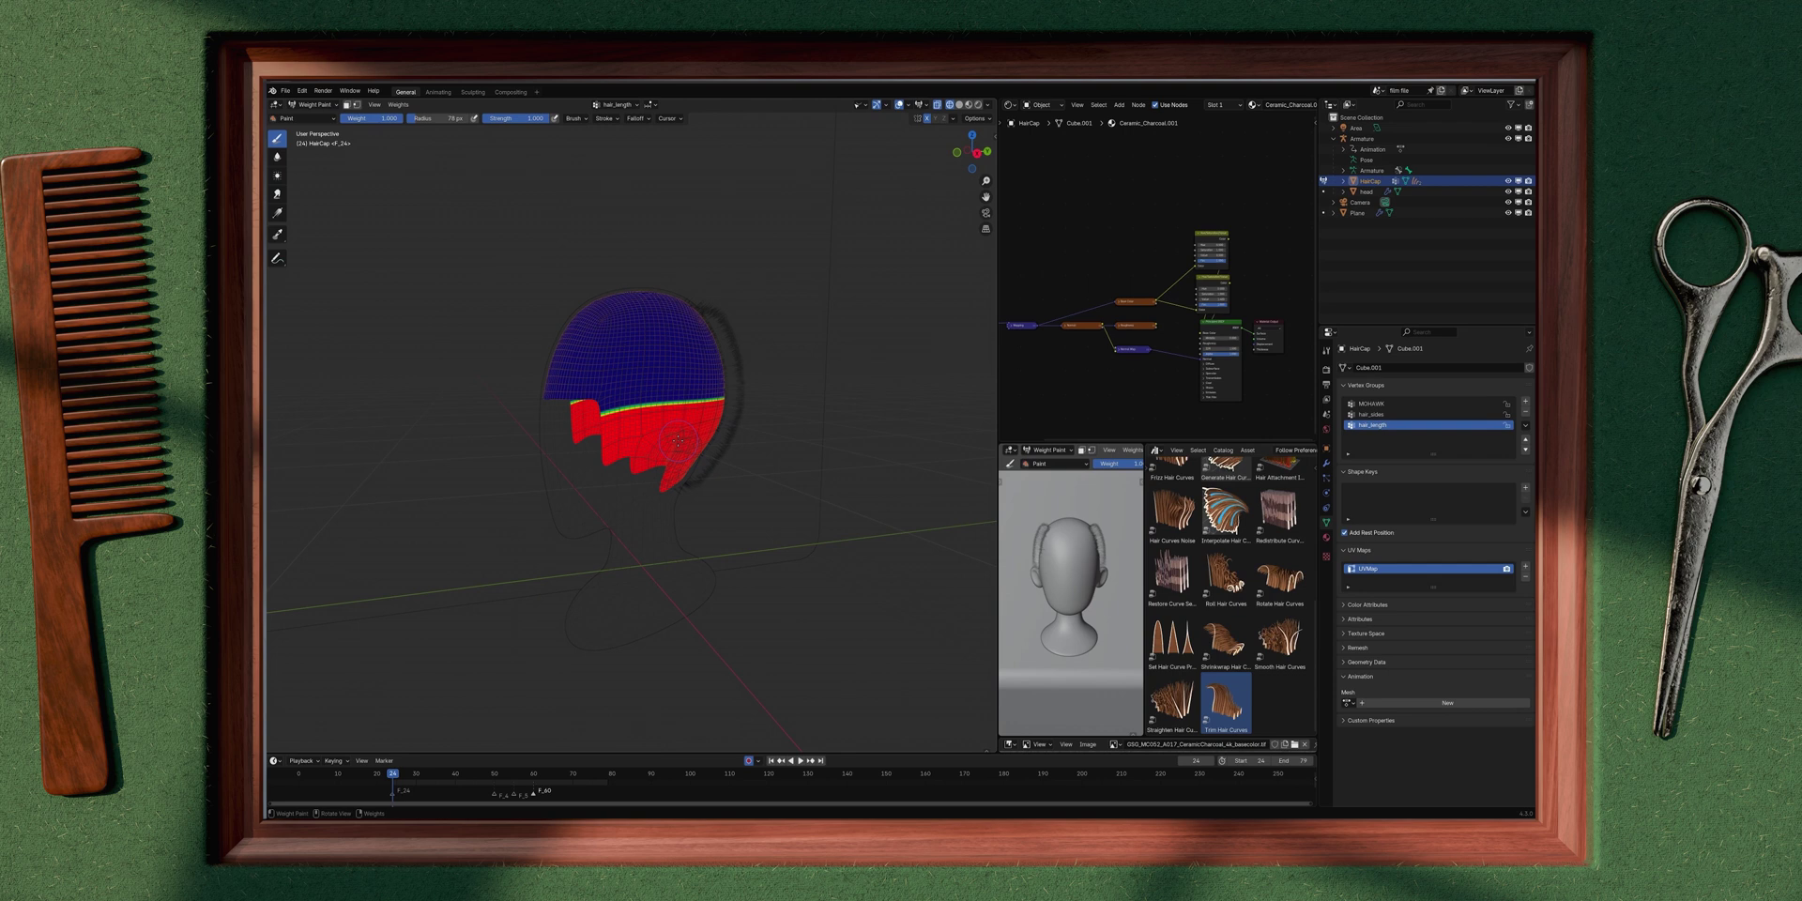
{"action": "scroll", "coordinate": [723, 405], "scroll_direction": "down", "scroll_amount": 2}
{"action": "middle_click_drag", "start_coordinate": [749, 442], "coordinate": [725, 411]}
Step: Return to Object Mode, select the hair curves and set the Trim Hair Curves mask to the hair_length attribute
{"action": "left_click", "coordinate": [315, 106]}
{"action": "left_click", "coordinate": [314, 118]}
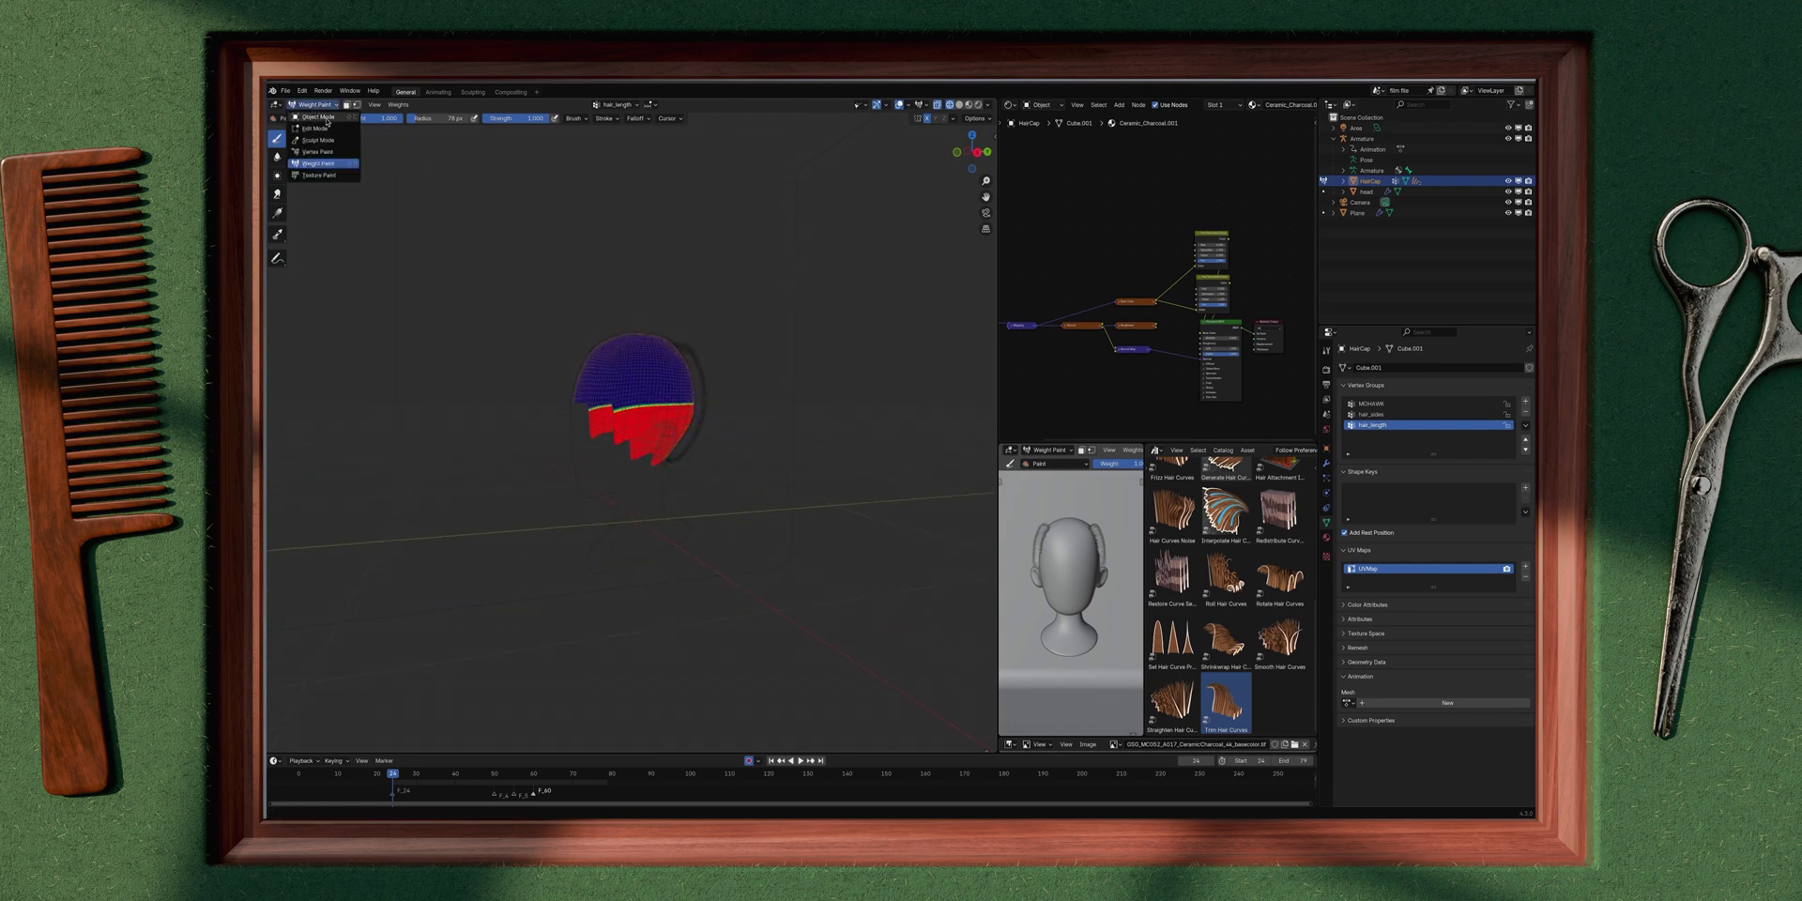
{"action": "left_click", "coordinate": [690, 387]}
{"action": "left_click", "coordinate": [690, 387]}
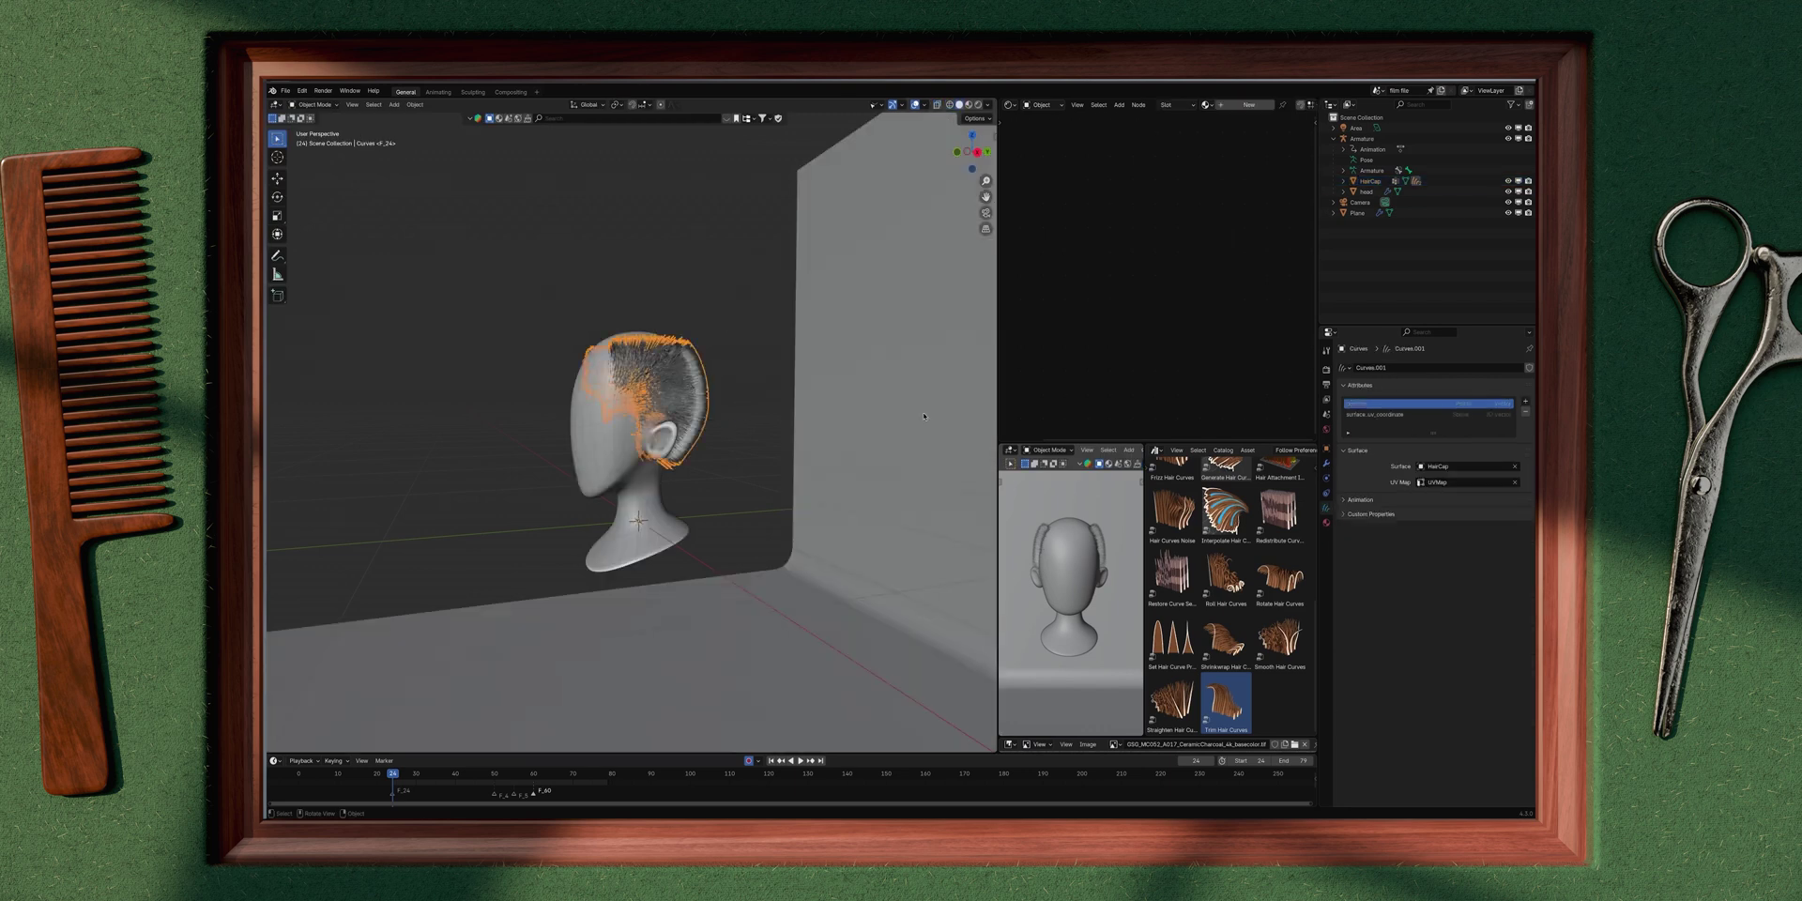
{"action": "left_click", "coordinate": [1324, 463]}
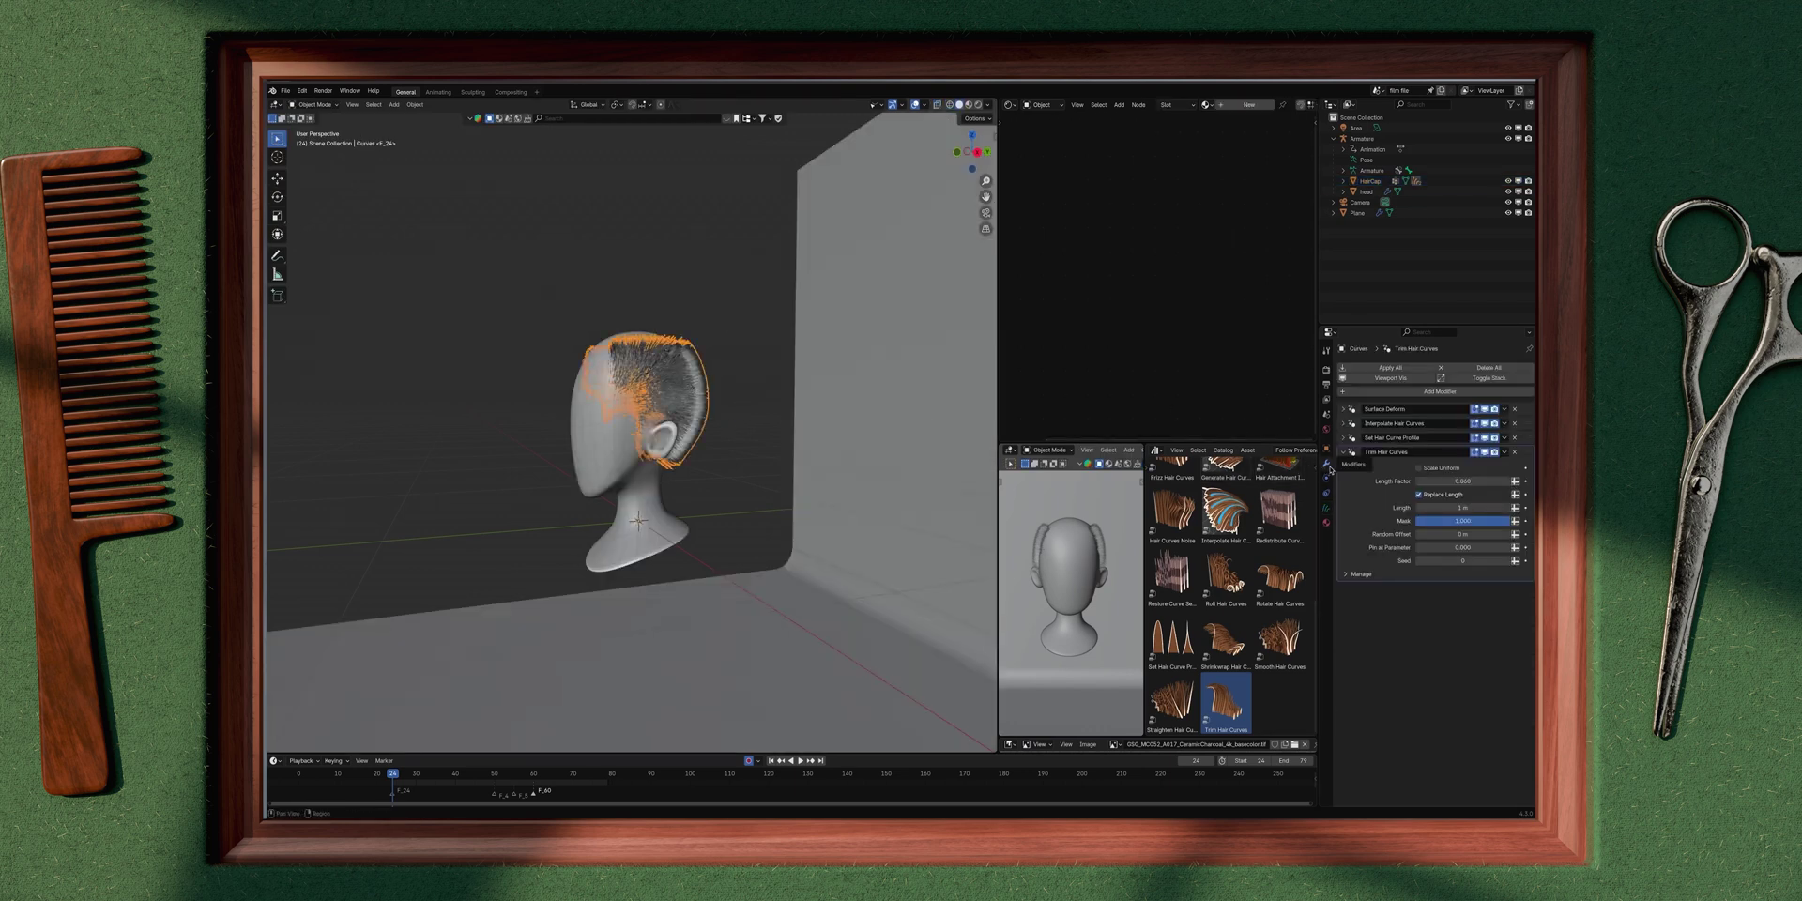
{"action": "left_click", "coordinate": [1513, 521]}
{"action": "left_click", "coordinate": [1502, 520]}
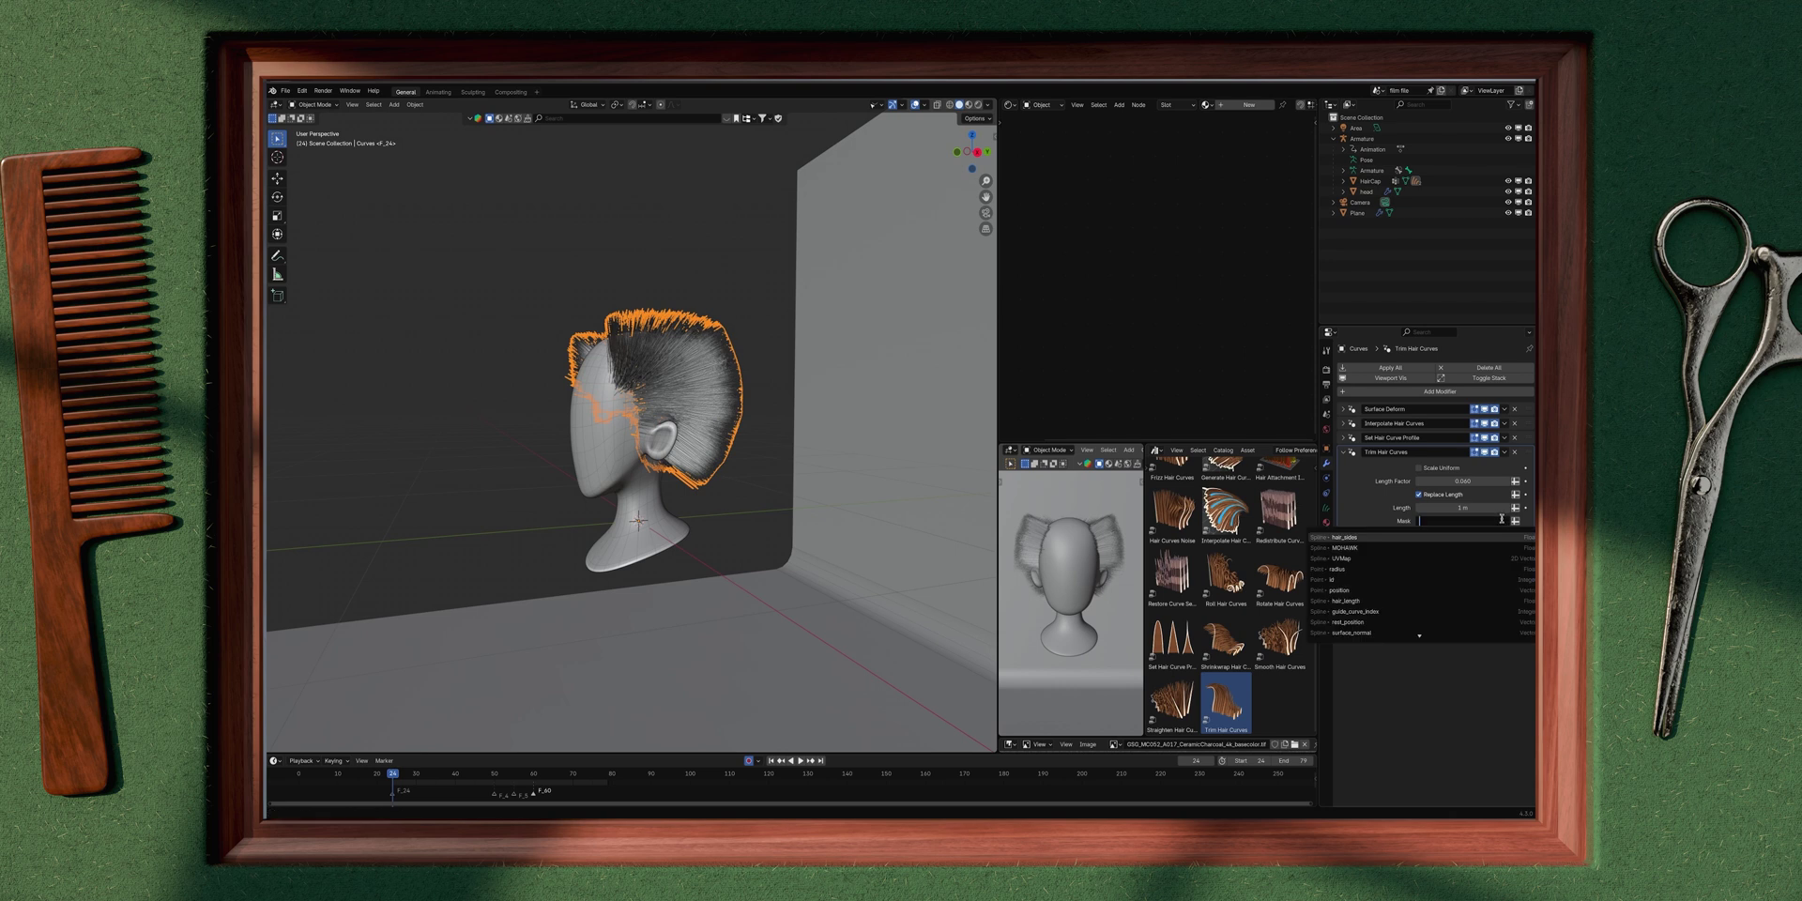
{"action": "type", "text": "hair"}
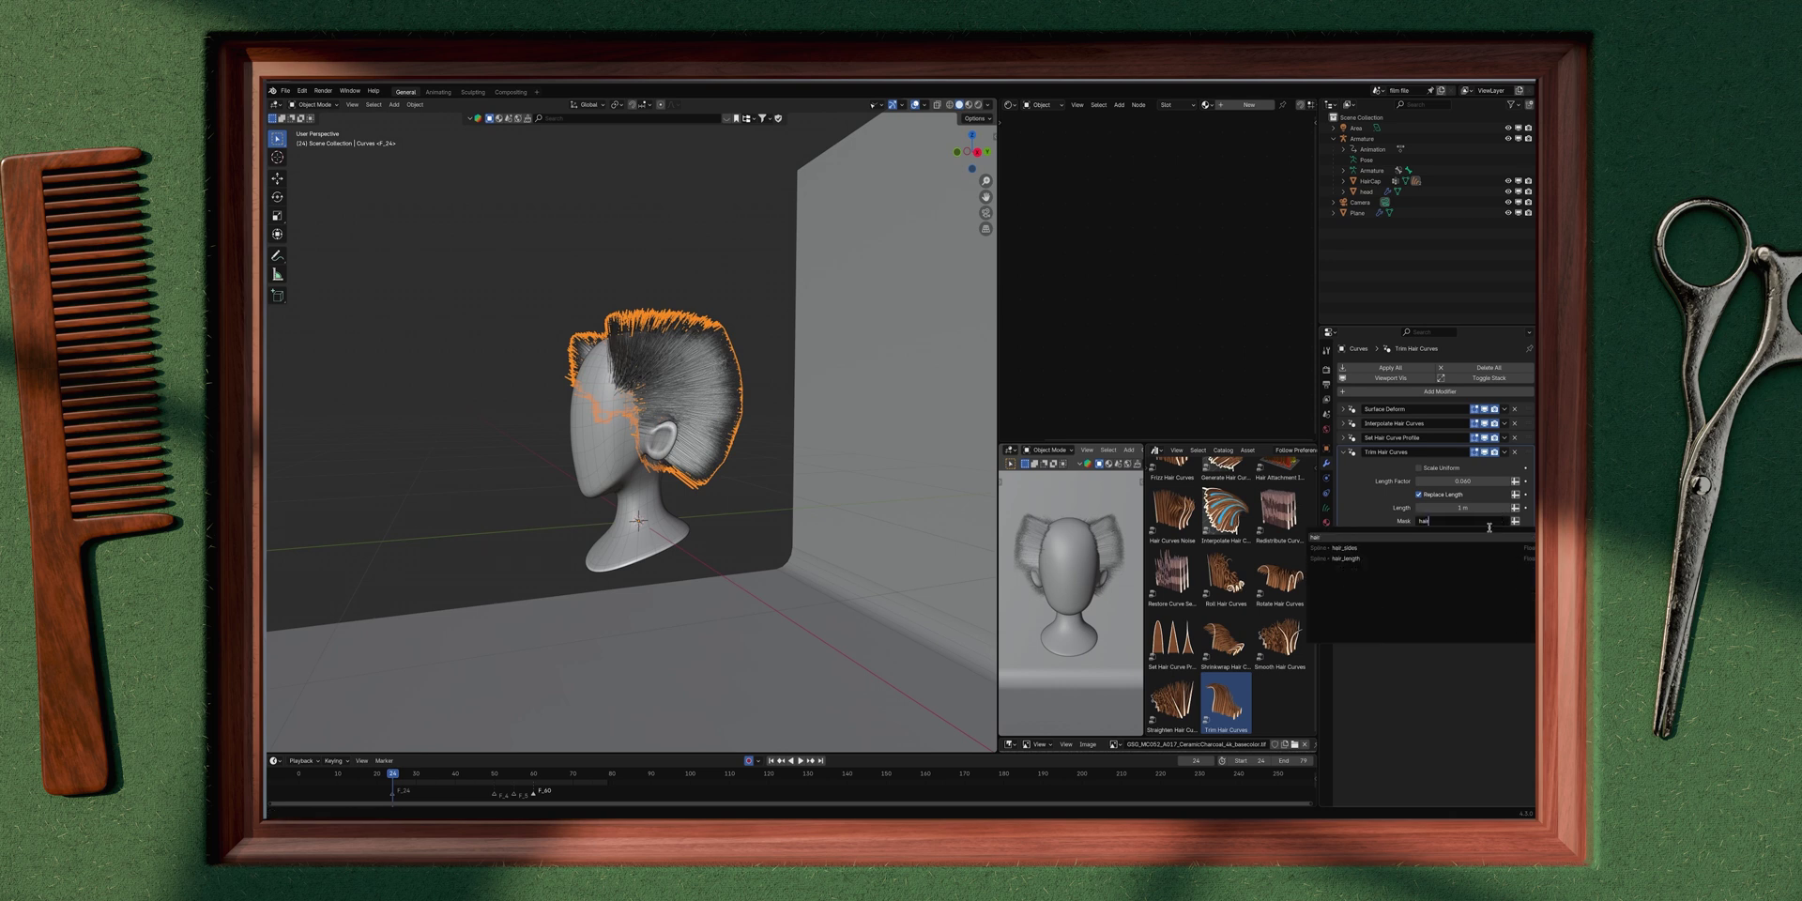
{"action": "left_click", "coordinate": [1473, 560]}
Step: Lower the Trim Hair Curves length factor to crop the hair around the ears and nape
{"action": "middle_click_drag", "start_coordinate": [789, 449], "coordinate": [687, 472]}
{"action": "scroll", "coordinate": [672, 460], "scroll_direction": "up", "scroll_amount": 5}
{"action": "scroll", "coordinate": [678, 479], "scroll_direction": "down", "scroll_amount": 4}
{"action": "scroll", "coordinate": [610, 474], "scroll_direction": "down", "scroll_amount": 2}
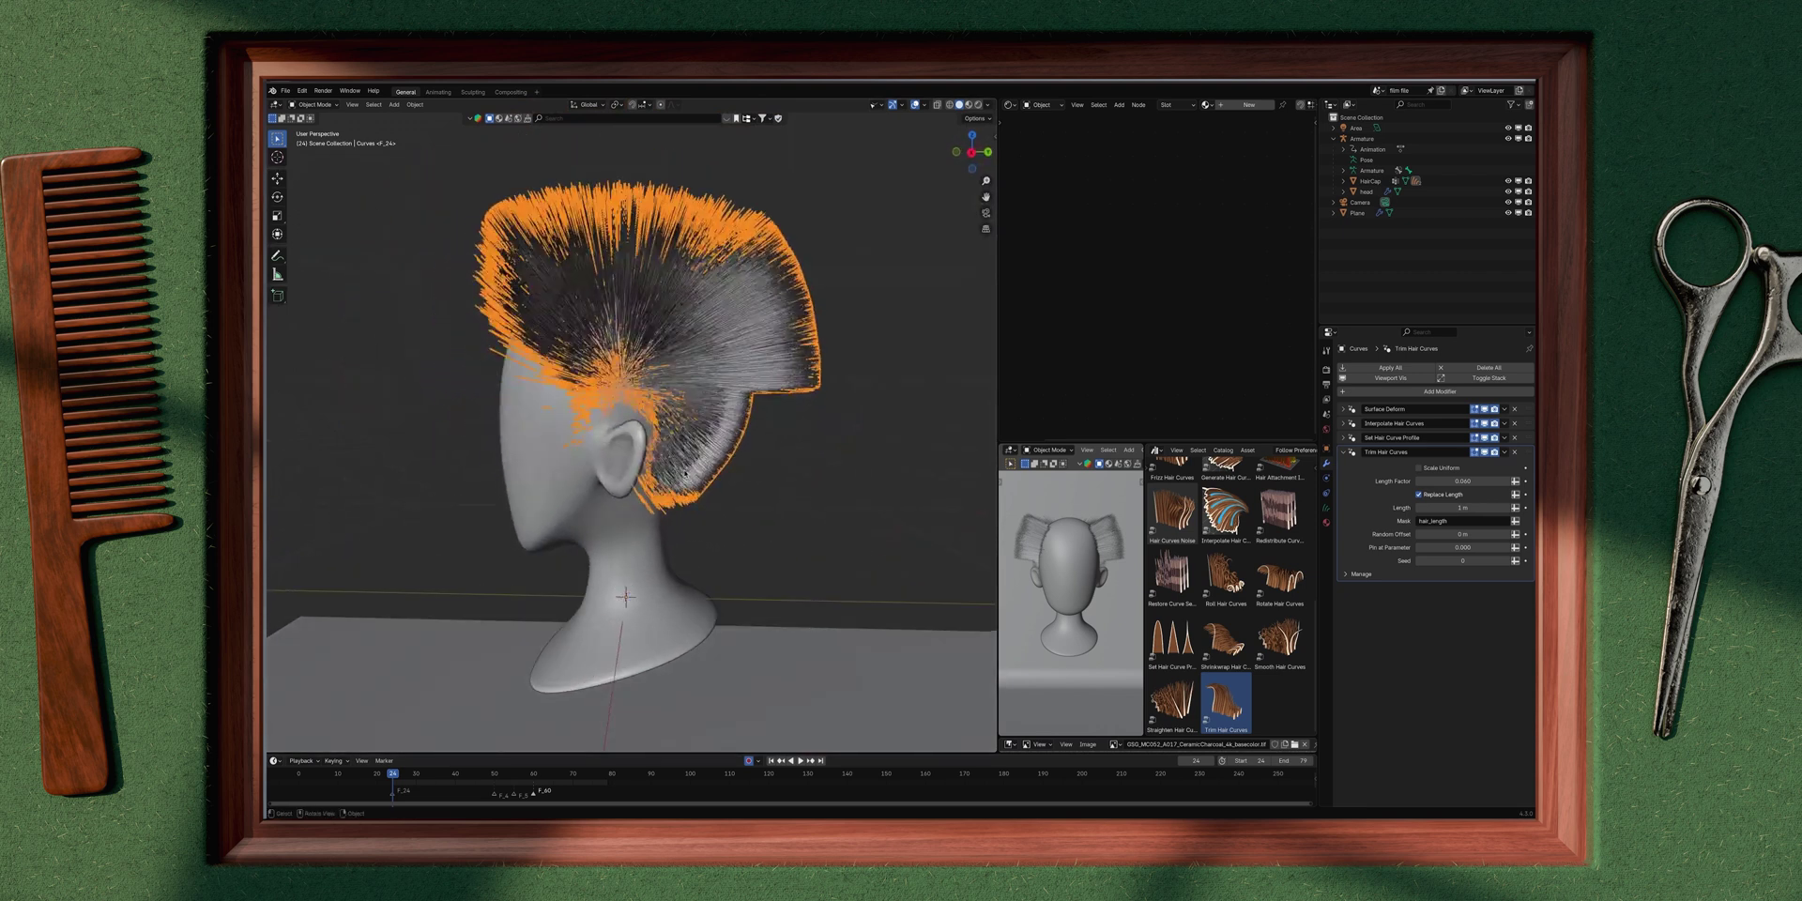
{"action": "mouse_move", "coordinate": [1462, 481]}
{"action": "left_mouse_down"}
{"action": "mouse_move", "coordinate": [1506, 481]}
{"action": "mouse_move", "coordinate": [1440, 481]}
{"action": "left_mouse_up"}
{"action": "middle_click_drag", "start_coordinate": [563, 451], "coordinate": [690, 458]}
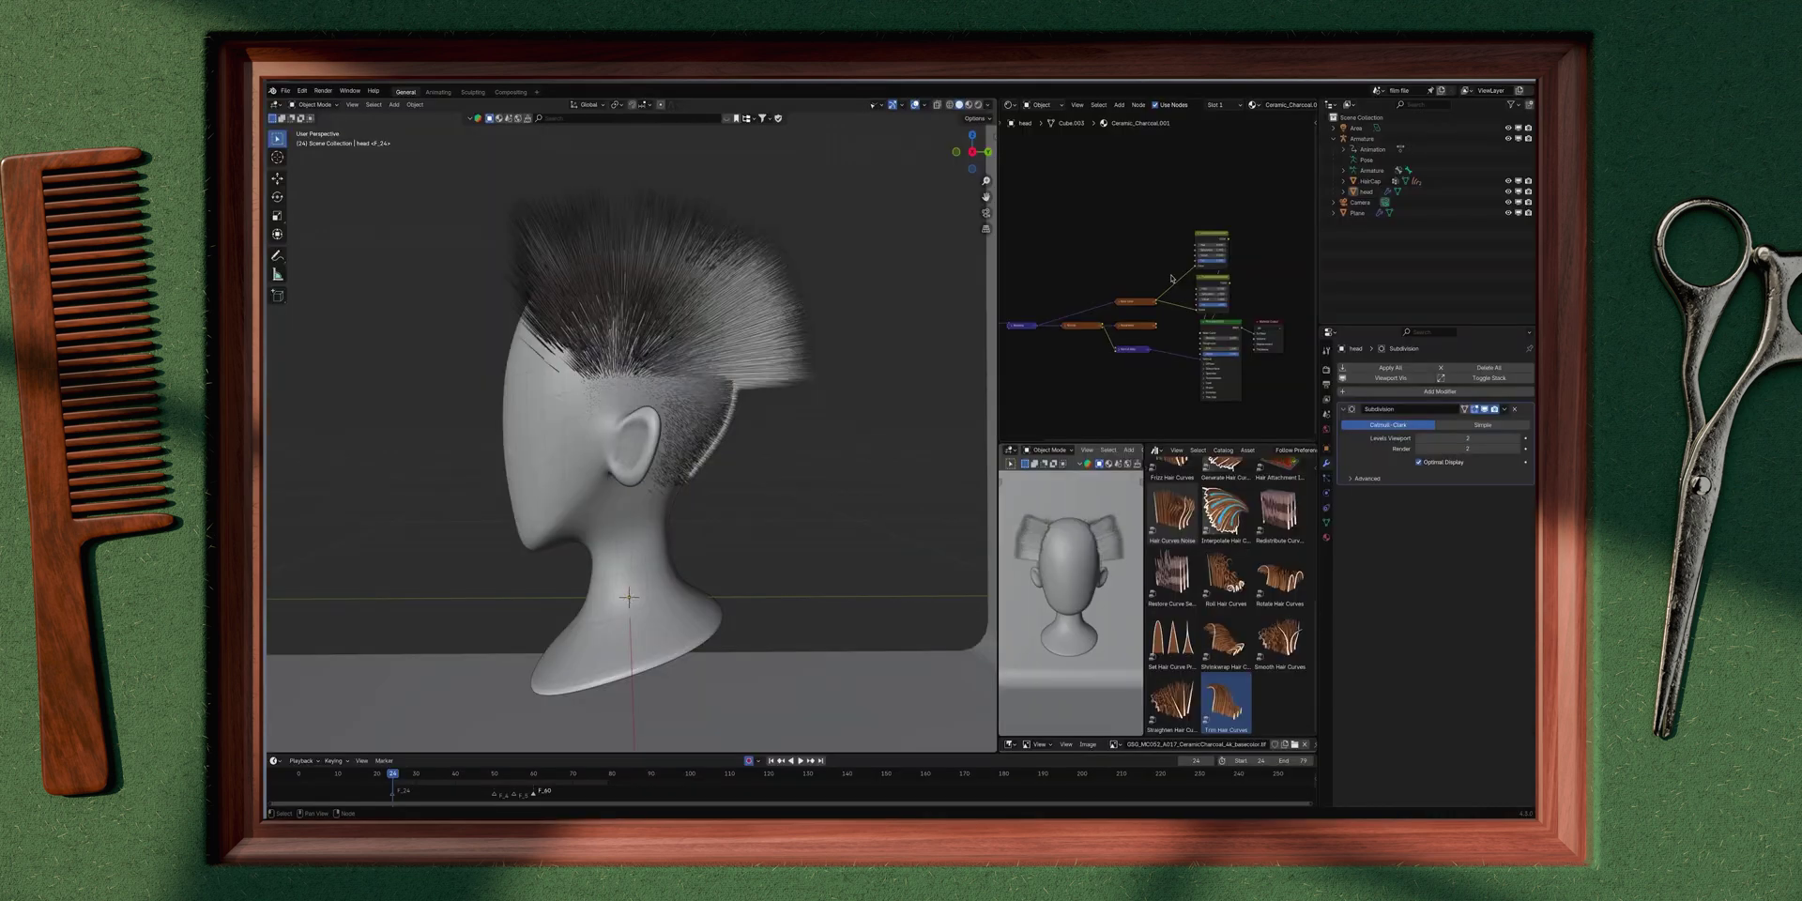
Step: Select the HairCap and display its hair_length weights in Weight Paint mode with wireframe shading
{"action": "left_click", "coordinate": [1371, 180]}
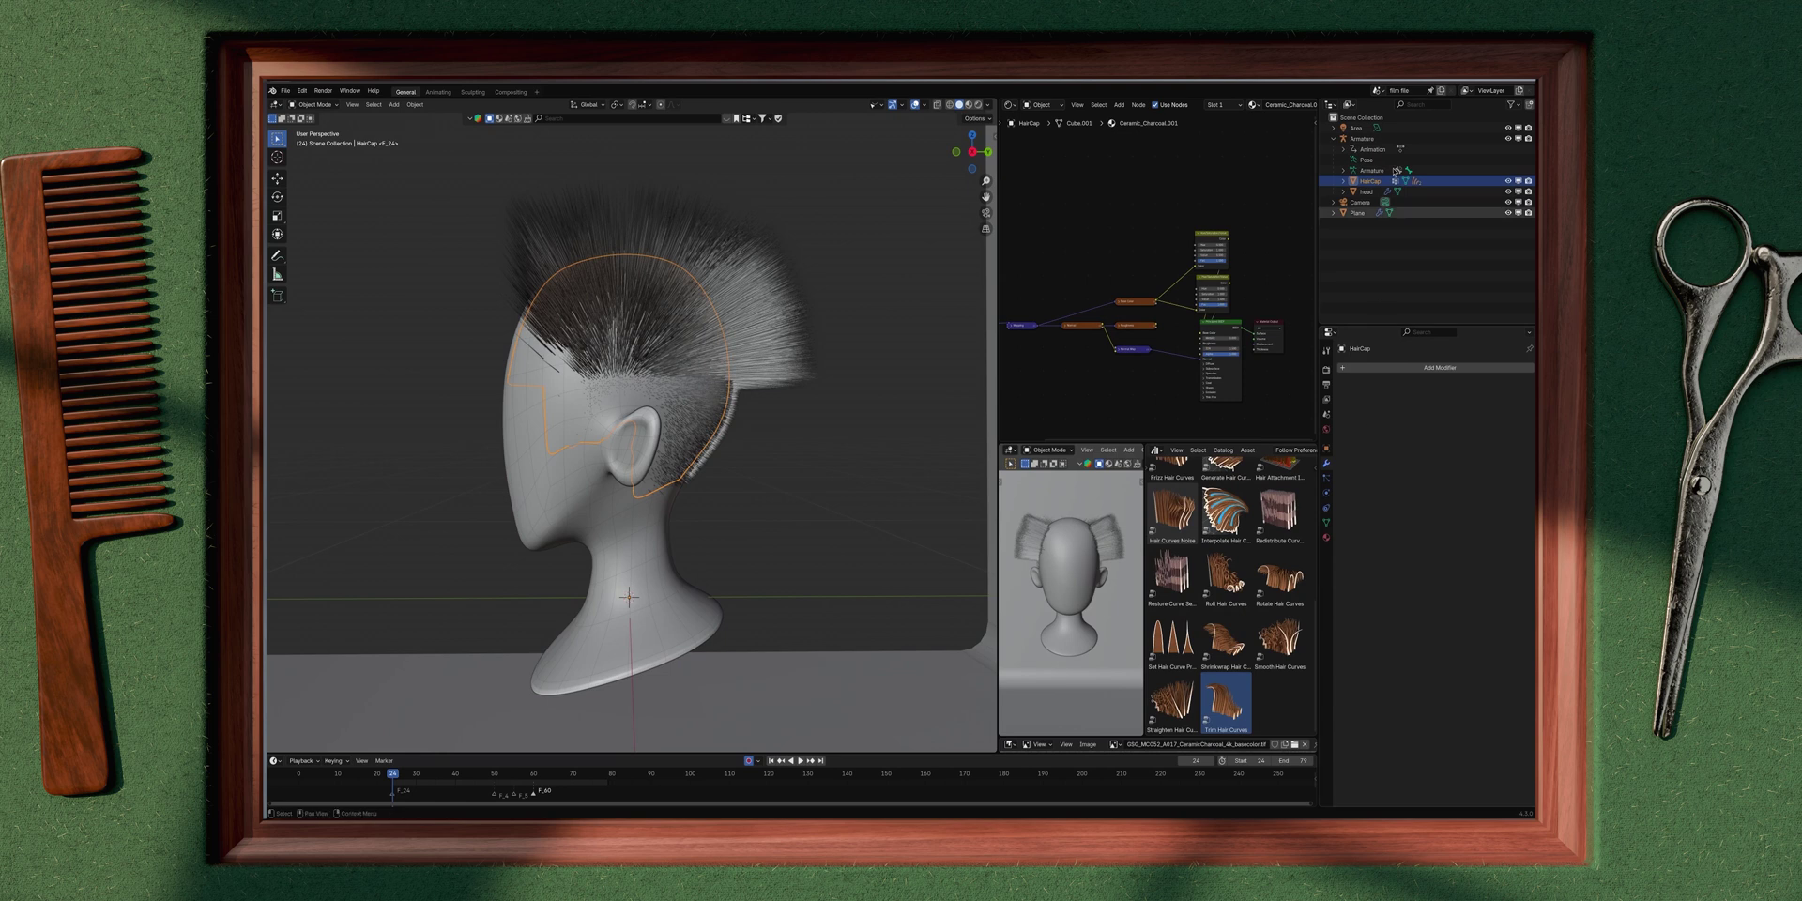
{"action": "left_click", "coordinate": [1327, 523]}
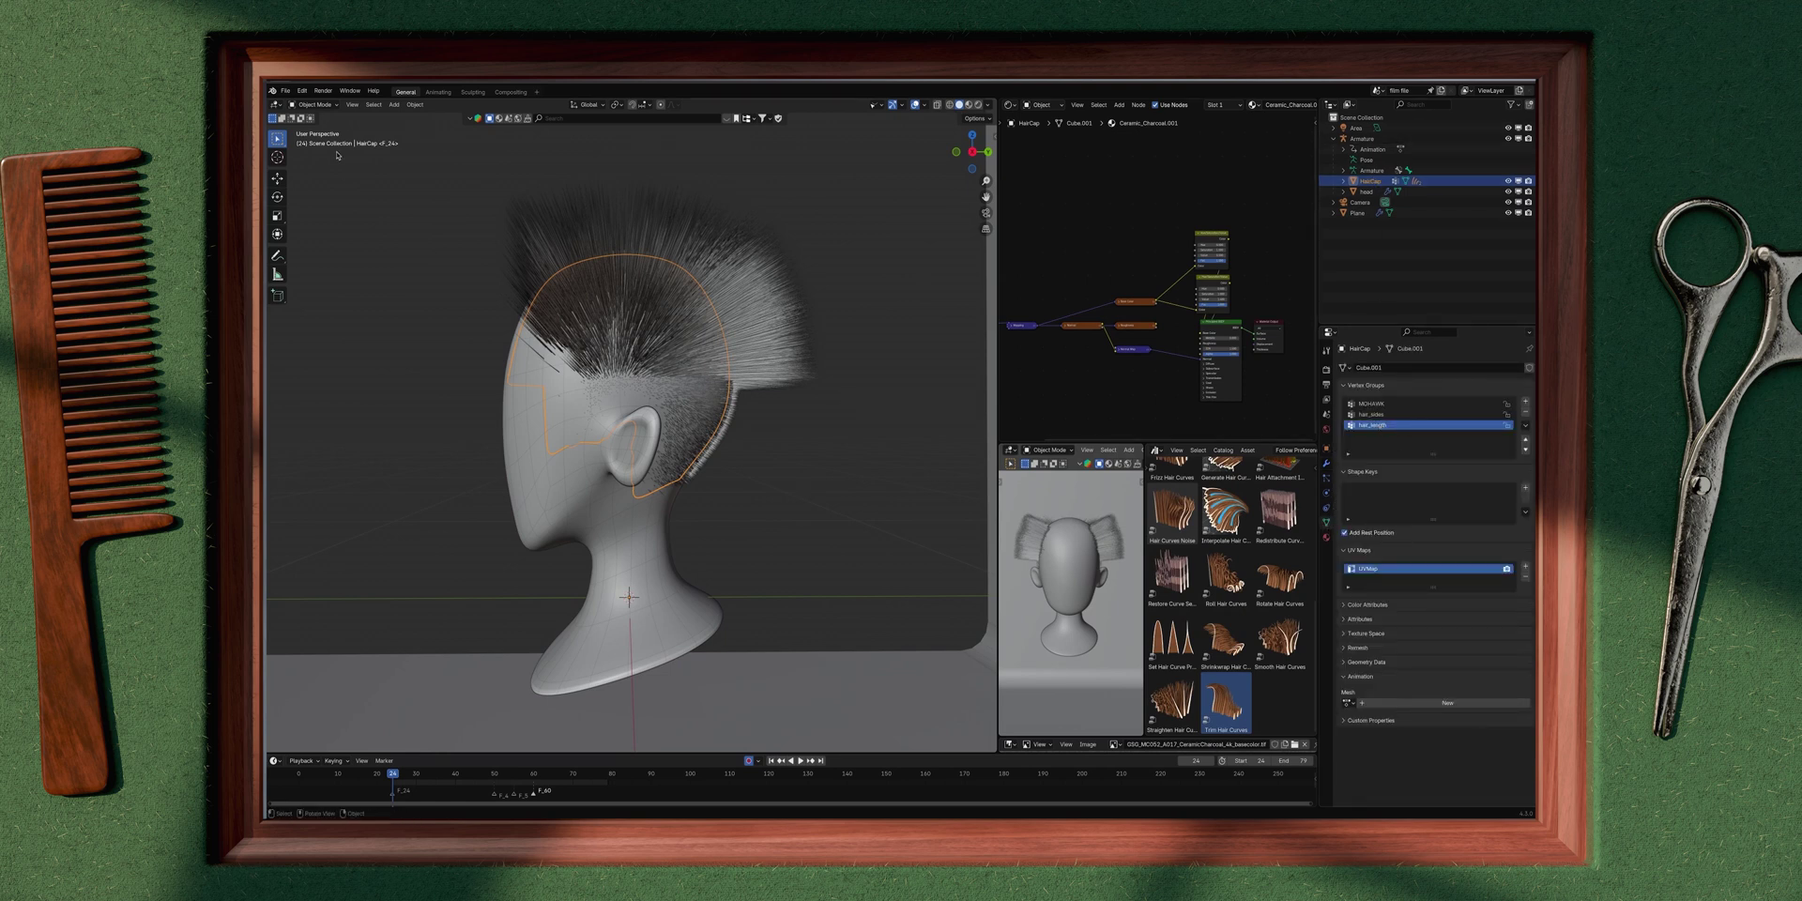
{"action": "left_click", "coordinate": [314, 104]}
{"action": "left_click", "coordinate": [319, 160]}
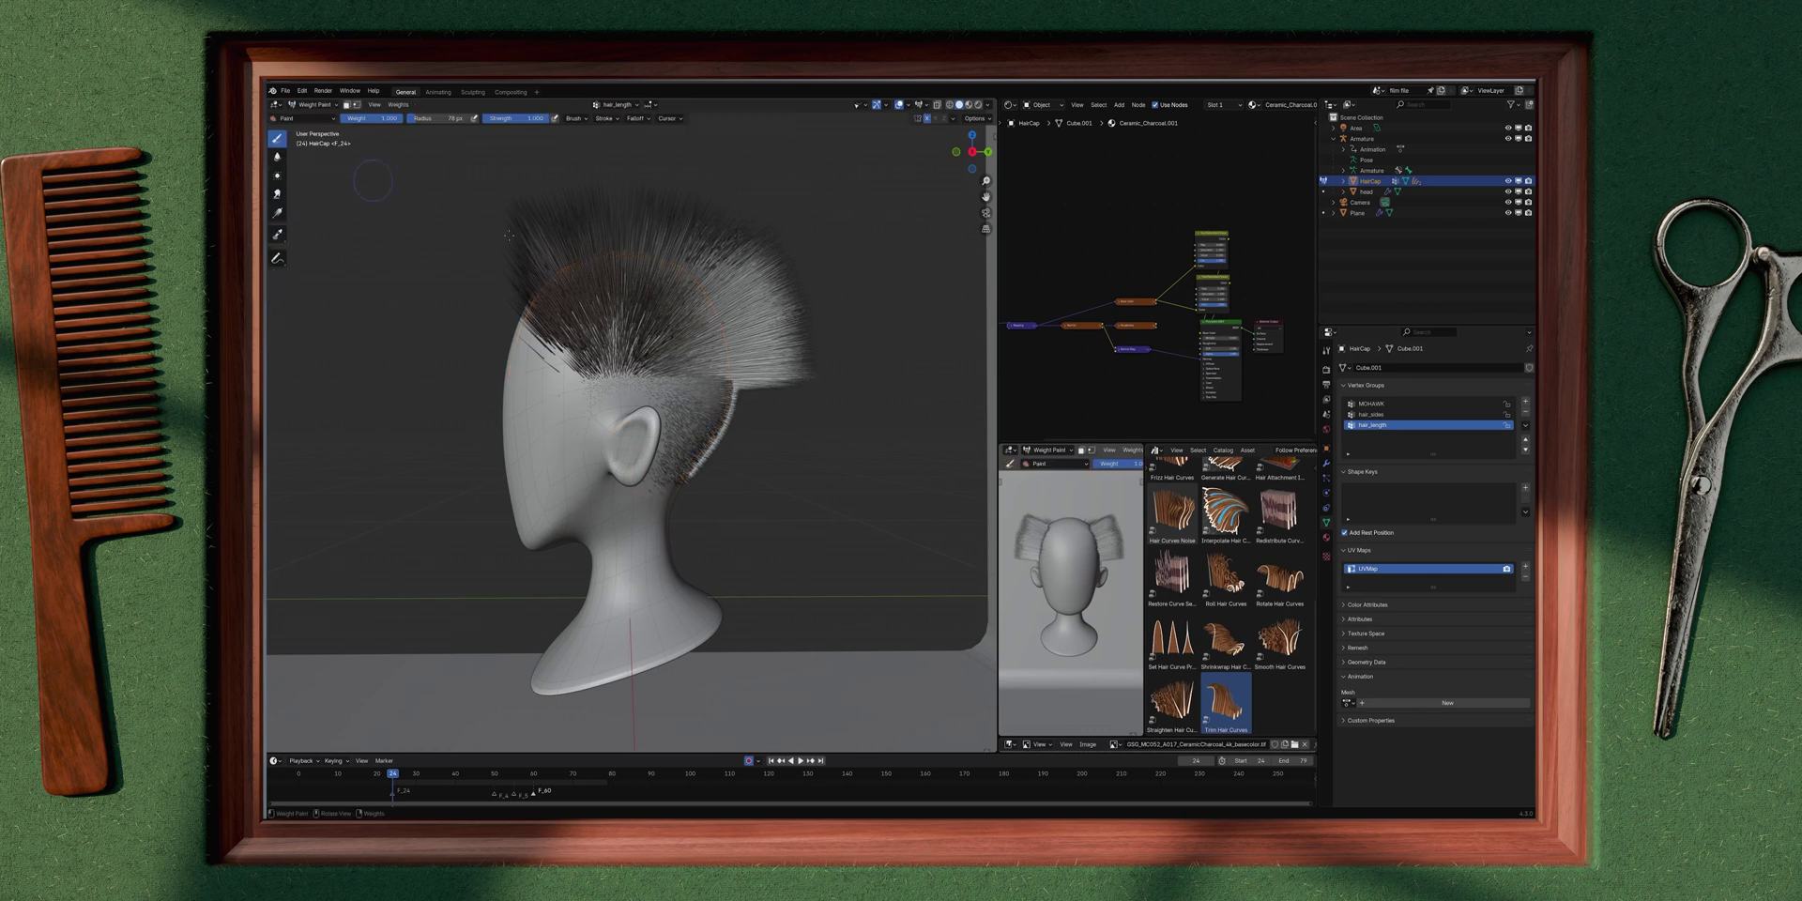
{"action": "scroll", "coordinate": [619, 423], "scroll_direction": "down", "scroll_amount": 2}
{"action": "key", "text": "shift+z"}
{"action": "middle_click_drag", "start_coordinate": [740, 400], "coordinate": [585, 430]}
{"action": "scroll", "coordinate": [716, 403], "scroll_direction": "up", "scroll_amount": 2}
{"action": "mouse_move", "coordinate": [685, 392]}
{"action": "middle_mouse_down"}
{"action": "mouse_move", "coordinate": [710, 351]}
{"action": "mouse_move", "coordinate": [695, 364]}
{"action": "middle_mouse_up"}
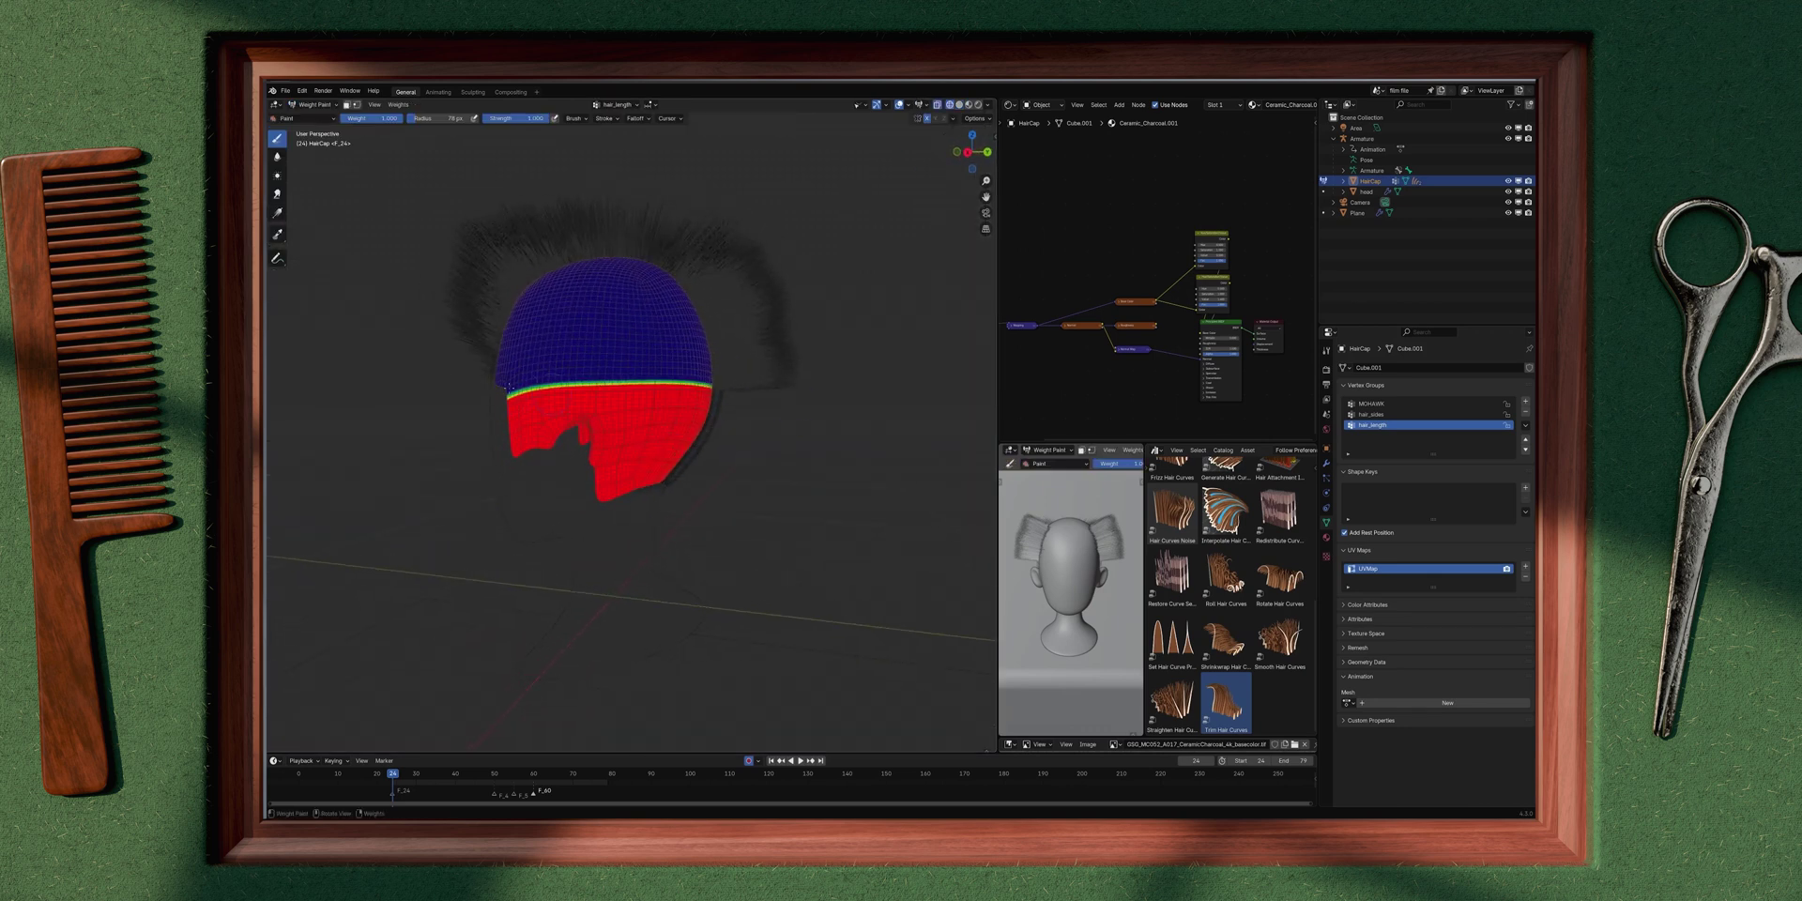
Step: Smooth the hair_length weights with a greatly increased iteration count to make a gradual fade from crown to nape
{"action": "left_click", "coordinate": [400, 106]}
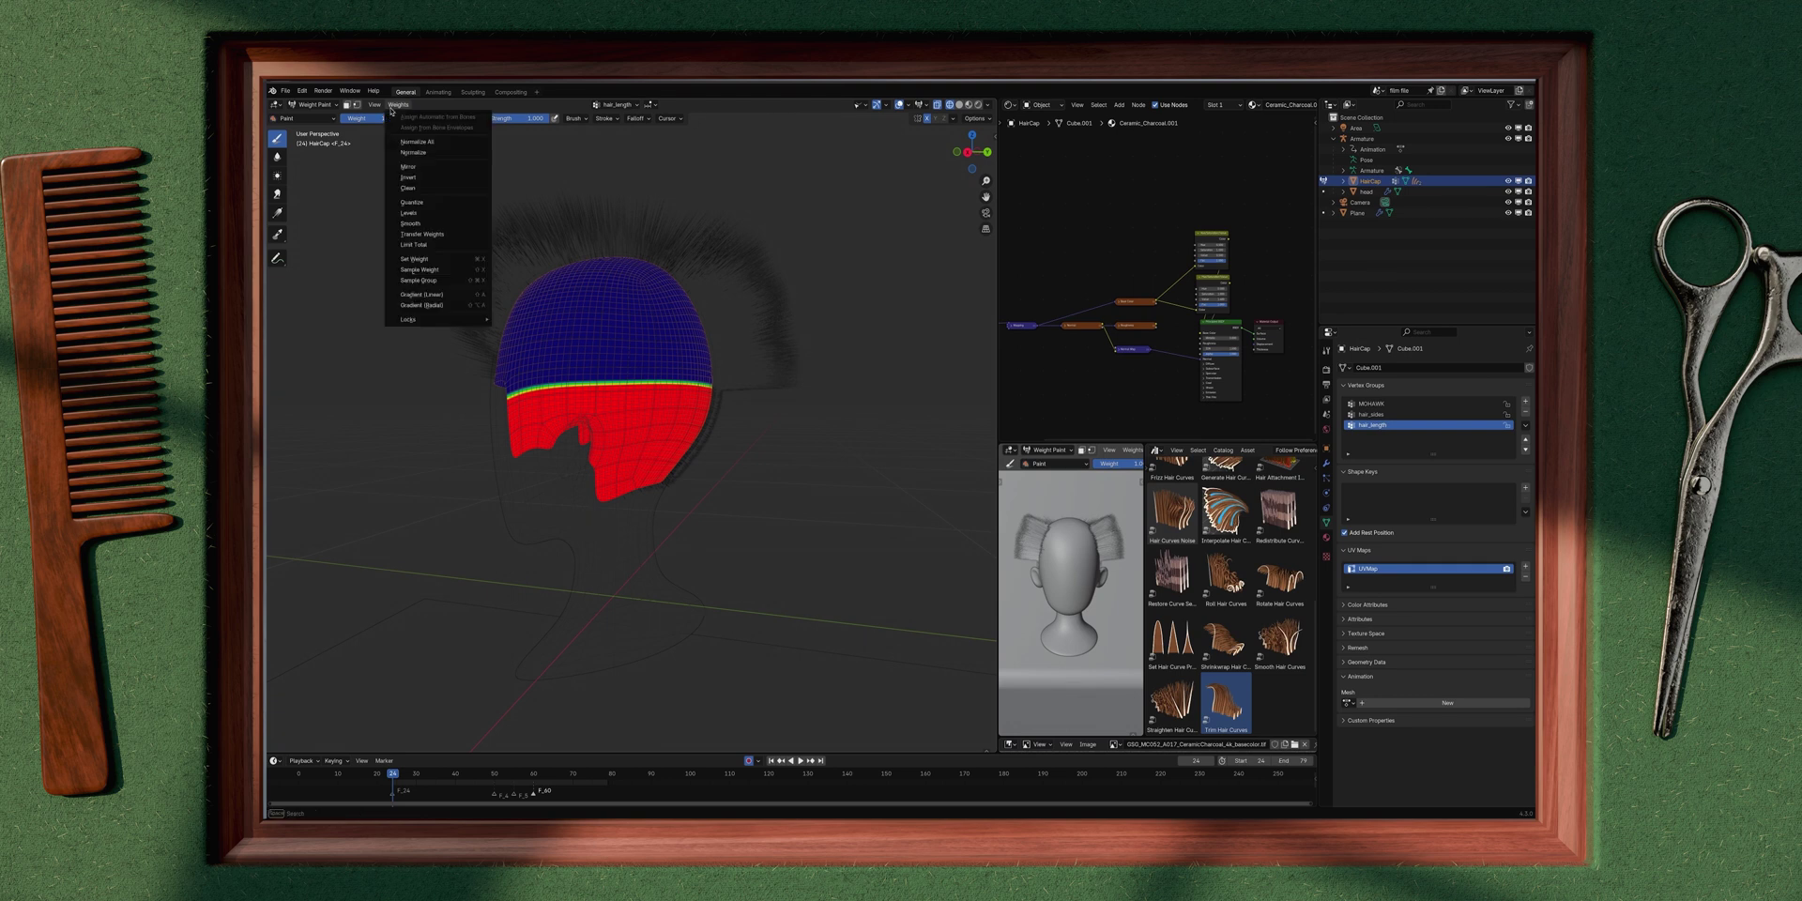
{"action": "left_click", "coordinate": [420, 223]}
{"action": "scroll", "coordinate": [563, 299], "scroll_direction": "down", "scroll_amount": 2}
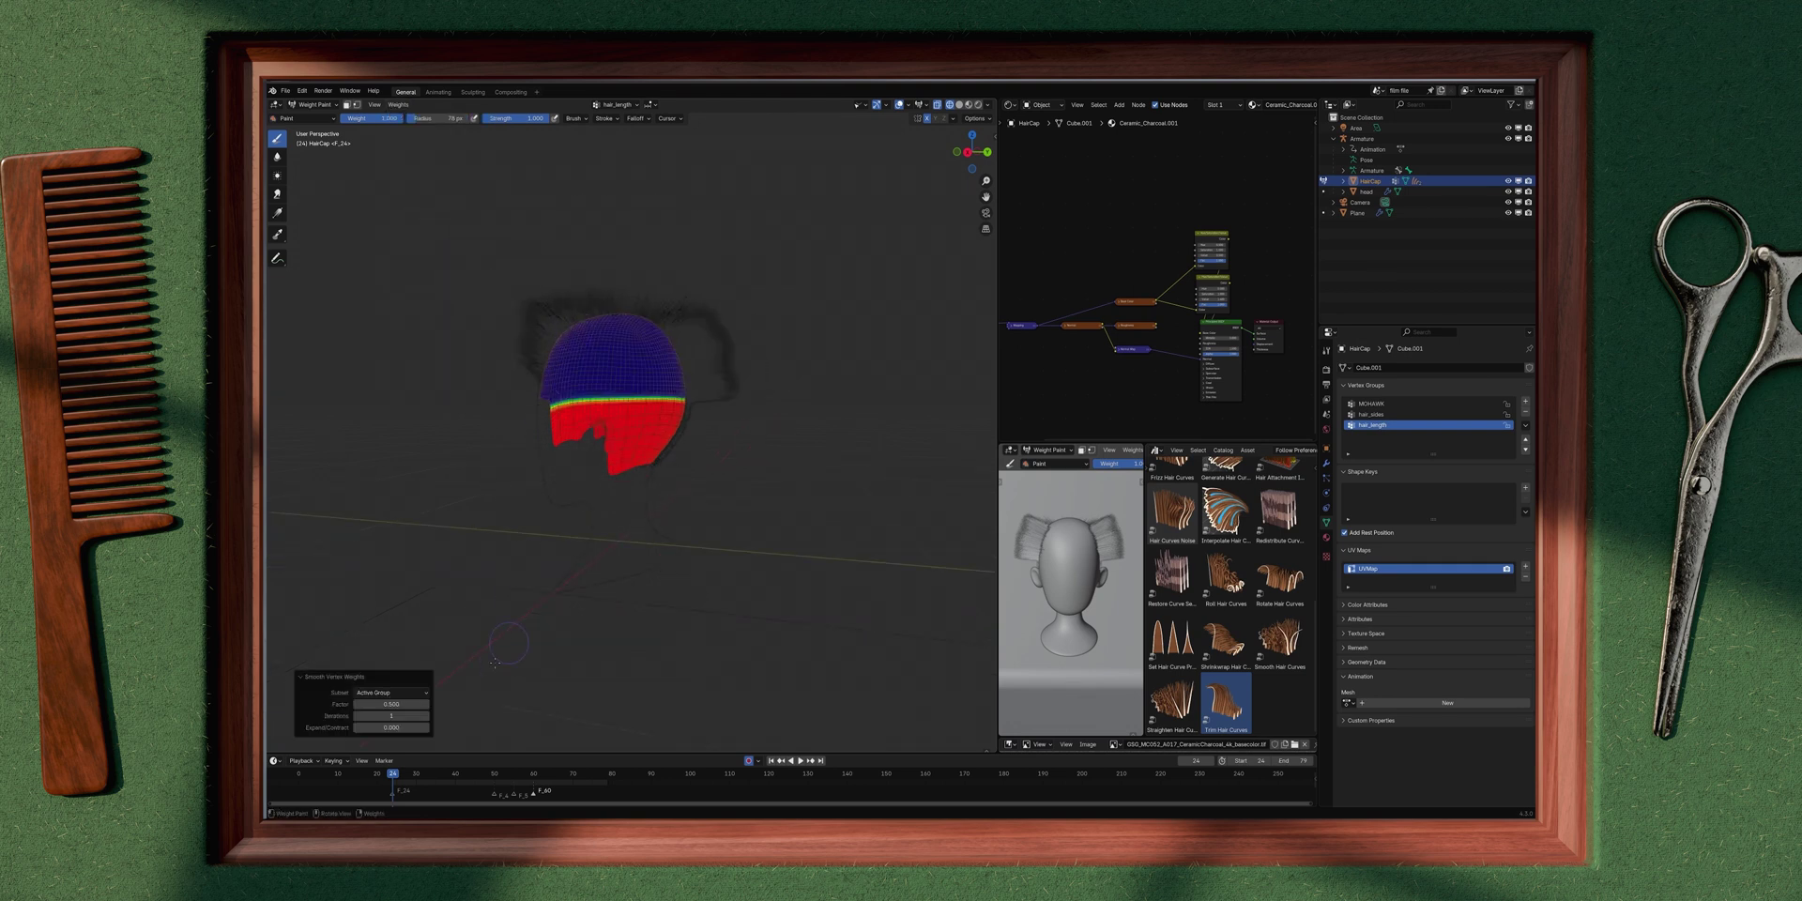
{"action": "left_click_drag", "start_coordinate": [392, 716], "coordinate": [438, 704]}
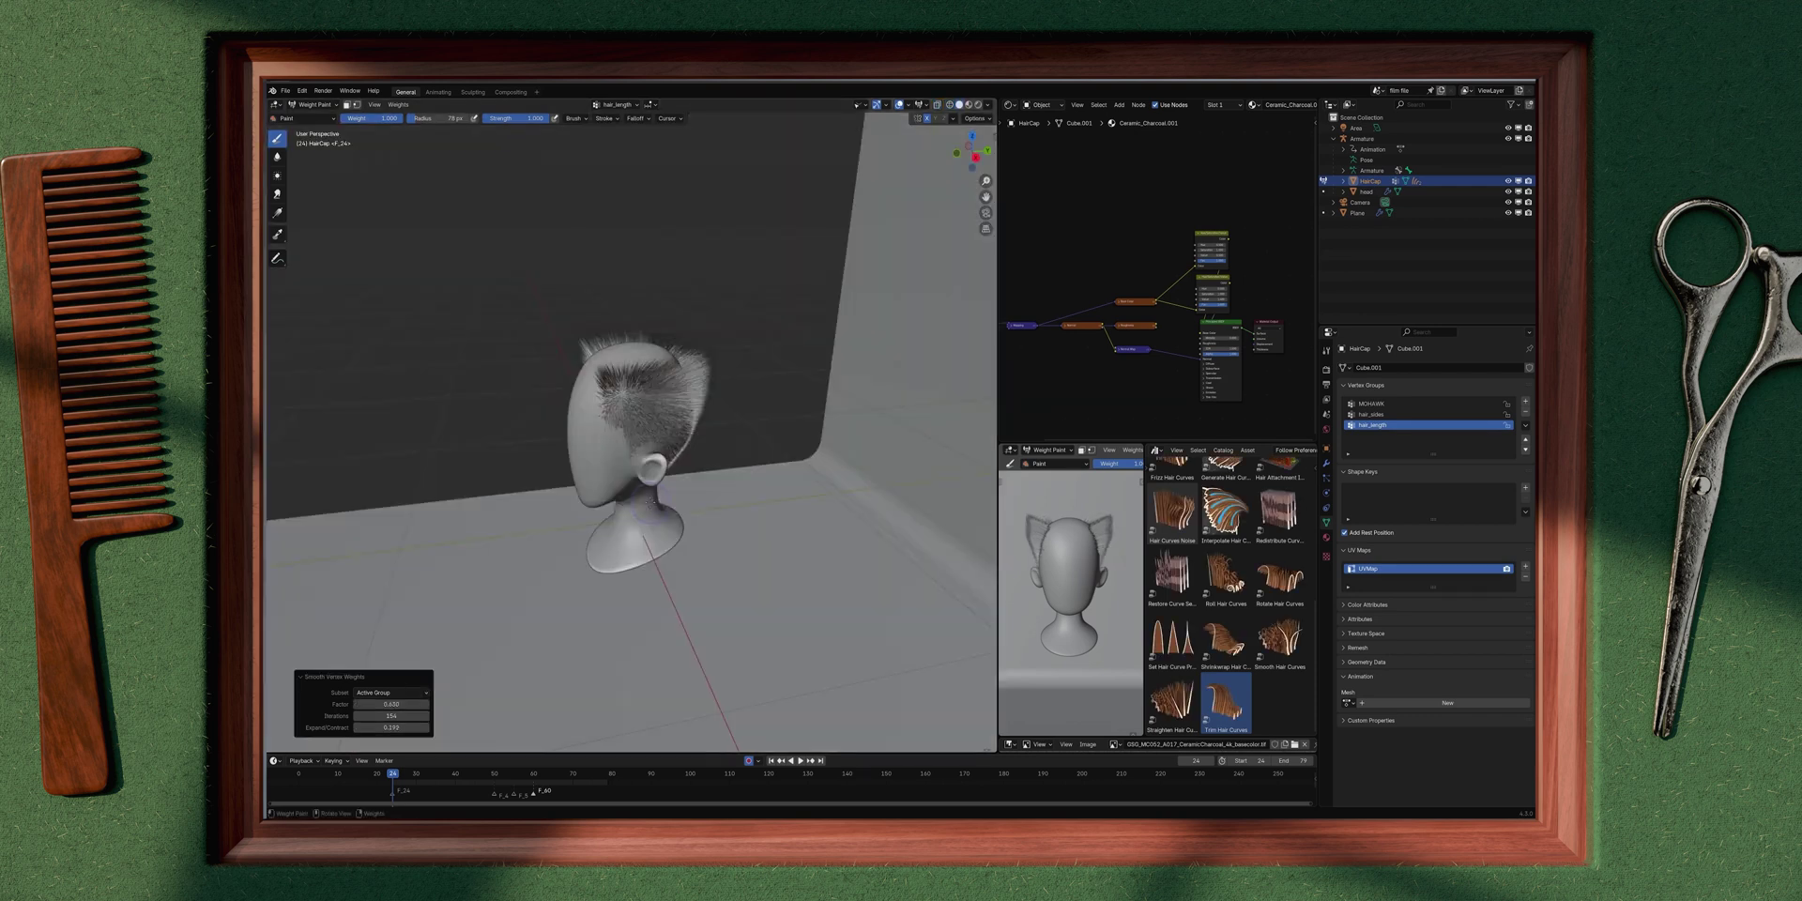
{"action": "scroll", "coordinate": [662, 500], "scroll_direction": "up", "scroll_amount": 3}
{"action": "middle_click_drag", "start_coordinate": [651, 502], "coordinate": [742, 492]}
{"action": "scroll", "coordinate": [662, 500], "scroll_direction": "down", "scroll_amount": 3}
{"action": "scroll", "coordinate": [741, 492], "scroll_direction": "up", "scroll_amount": 1}
{"action": "mouse_move", "coordinate": [741, 408]}
{"action": "middle_mouse_down"}
{"action": "mouse_move", "coordinate": [714, 409]}
{"action": "mouse_move", "coordinate": [744, 411]}
{"action": "middle_mouse_up"}
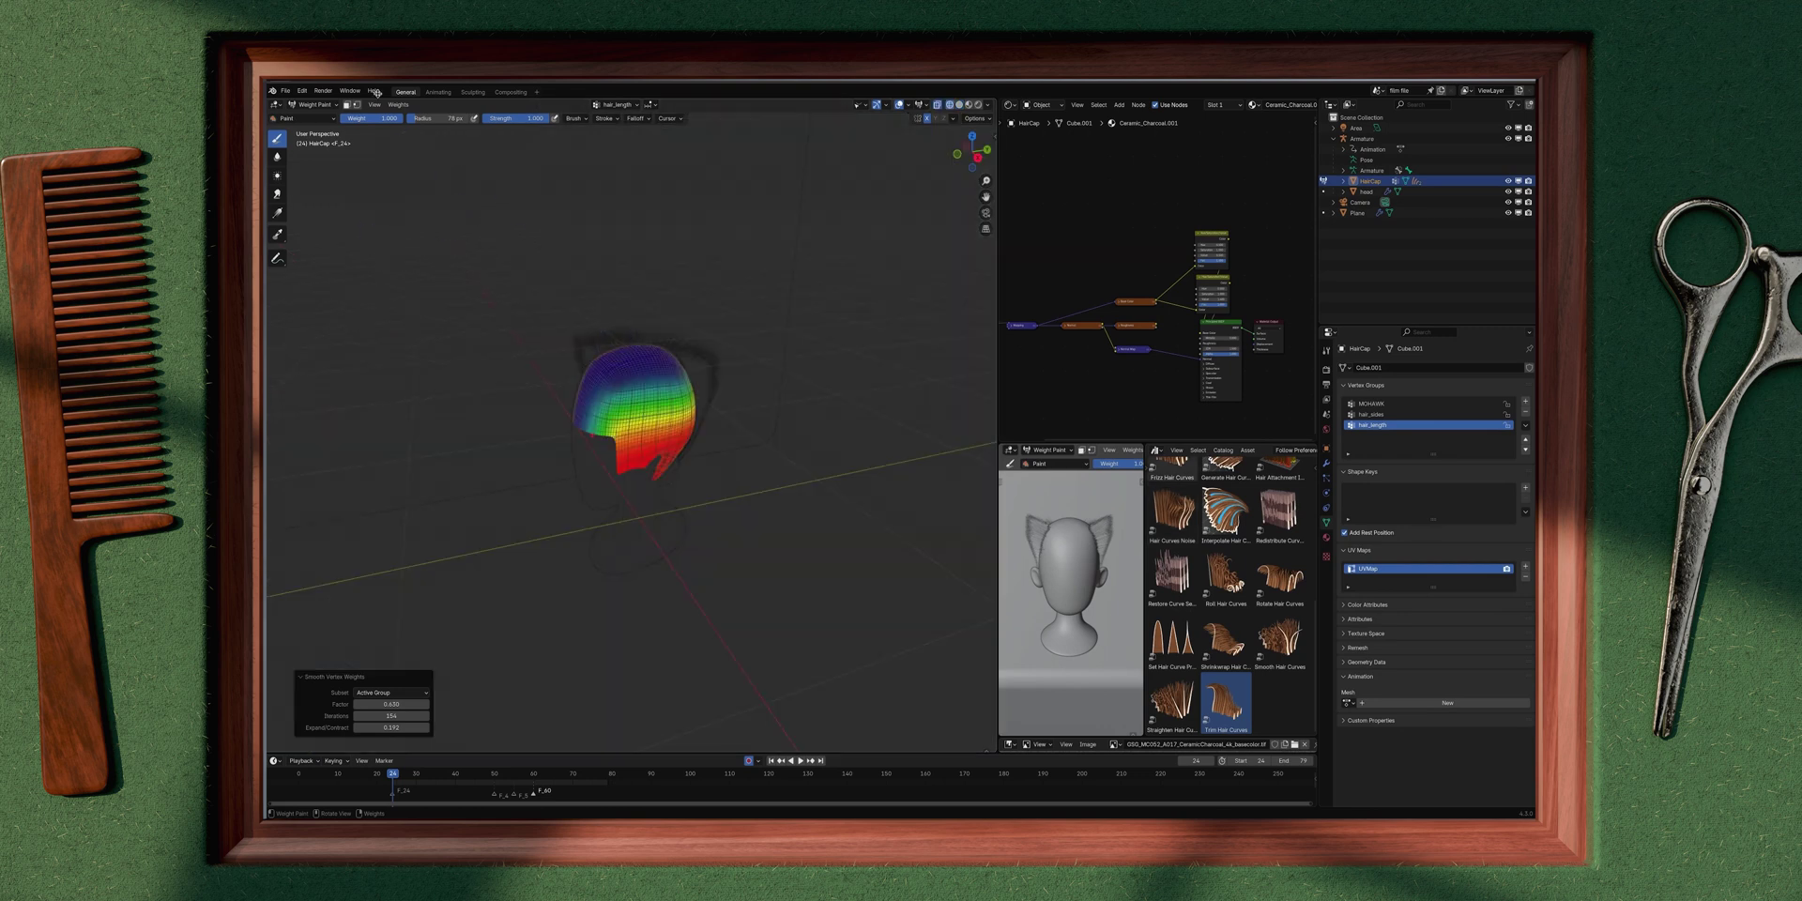
Step: Put the hair curves in Sculpt Mode and comb the side hair back so it lies closer to the head
{"action": "left_click", "coordinate": [315, 105]}
{"action": "left_click", "coordinate": [315, 120]}
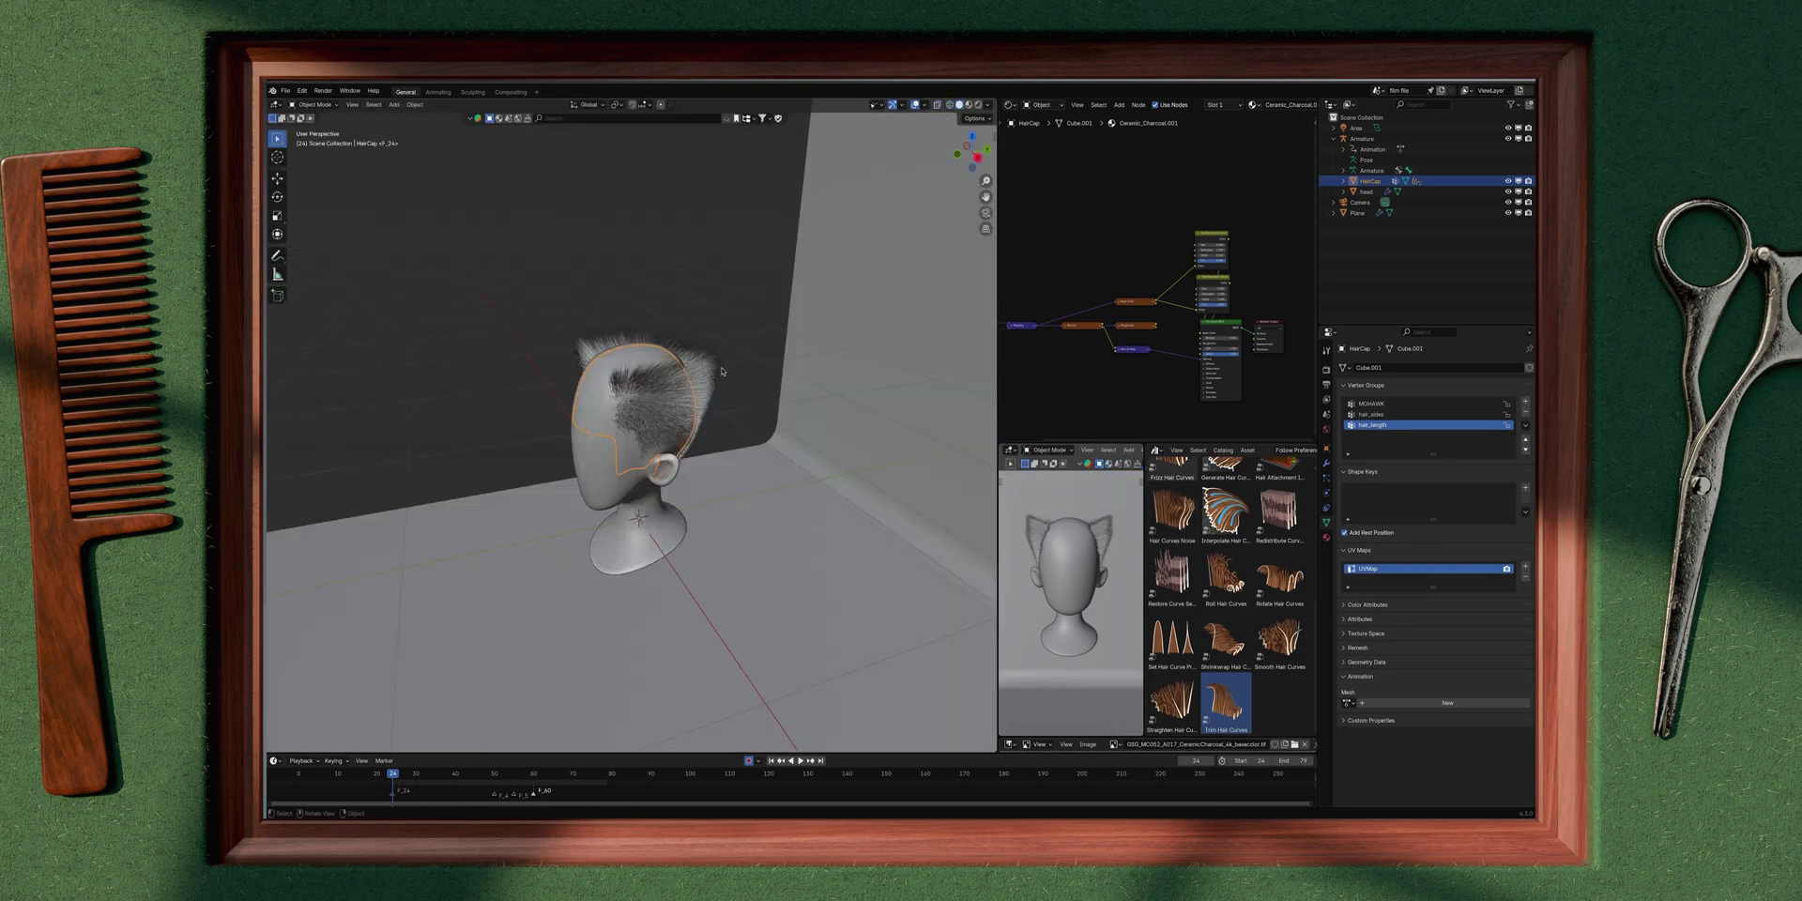
{"action": "left_click", "coordinate": [665, 366]}
{"action": "middle_click_drag", "start_coordinate": [713, 469], "coordinate": [798, 513]}
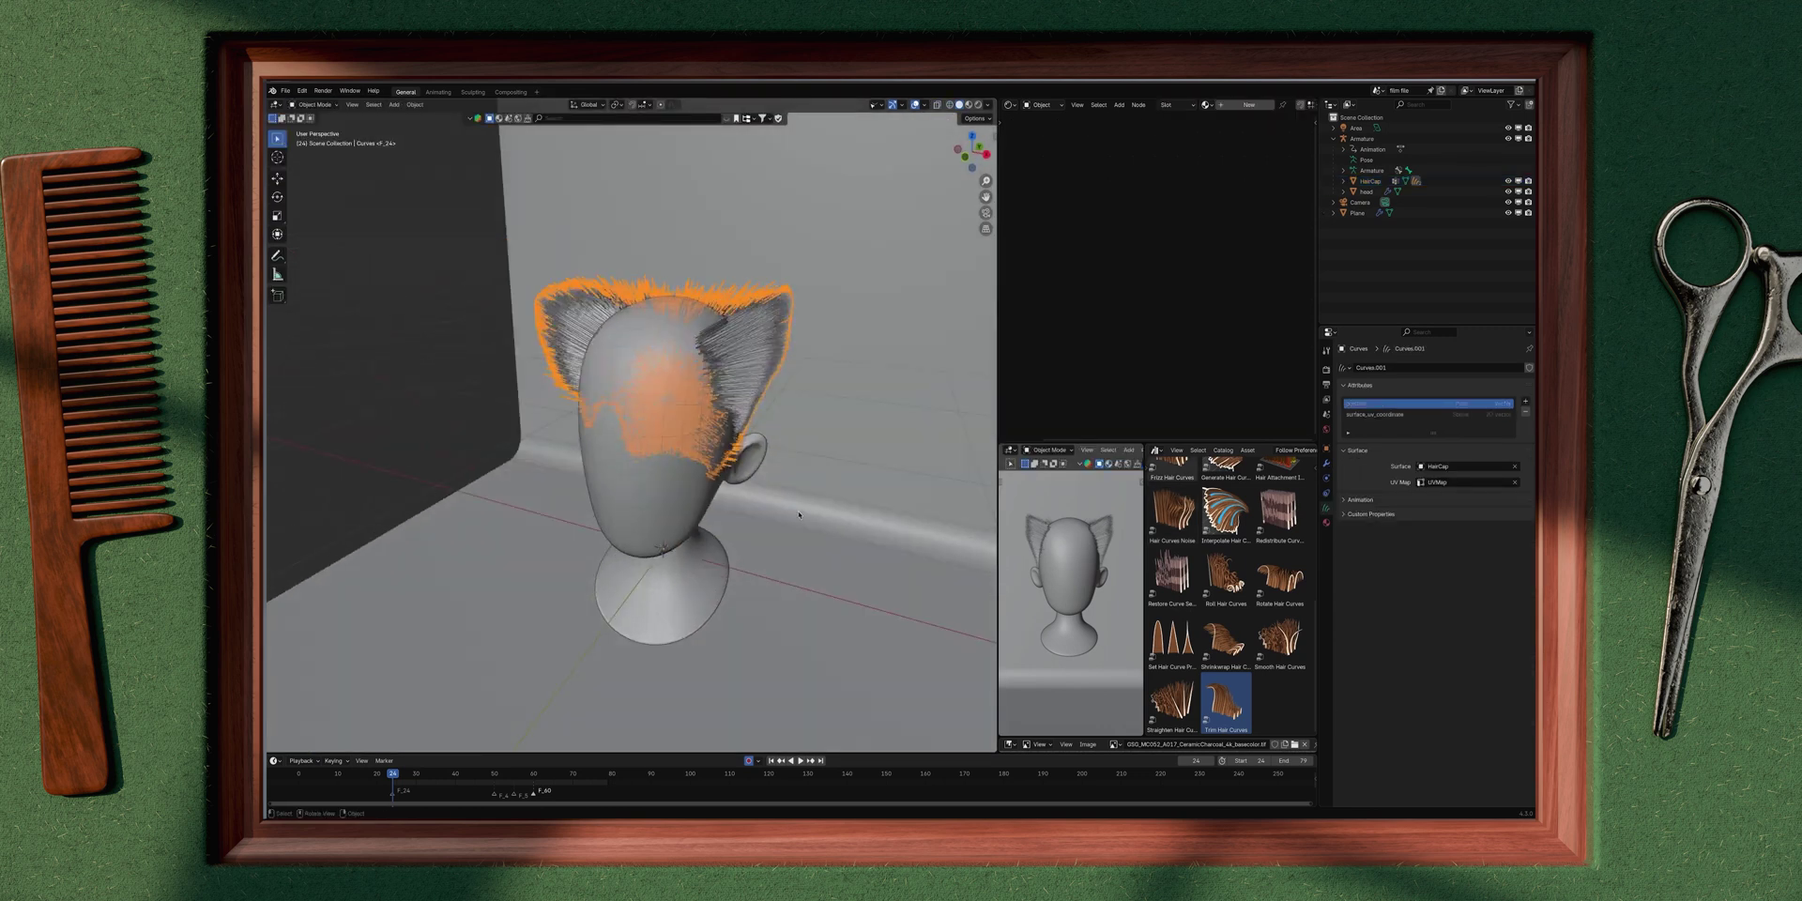
{"action": "key", "text": "ctrl+Tab"}
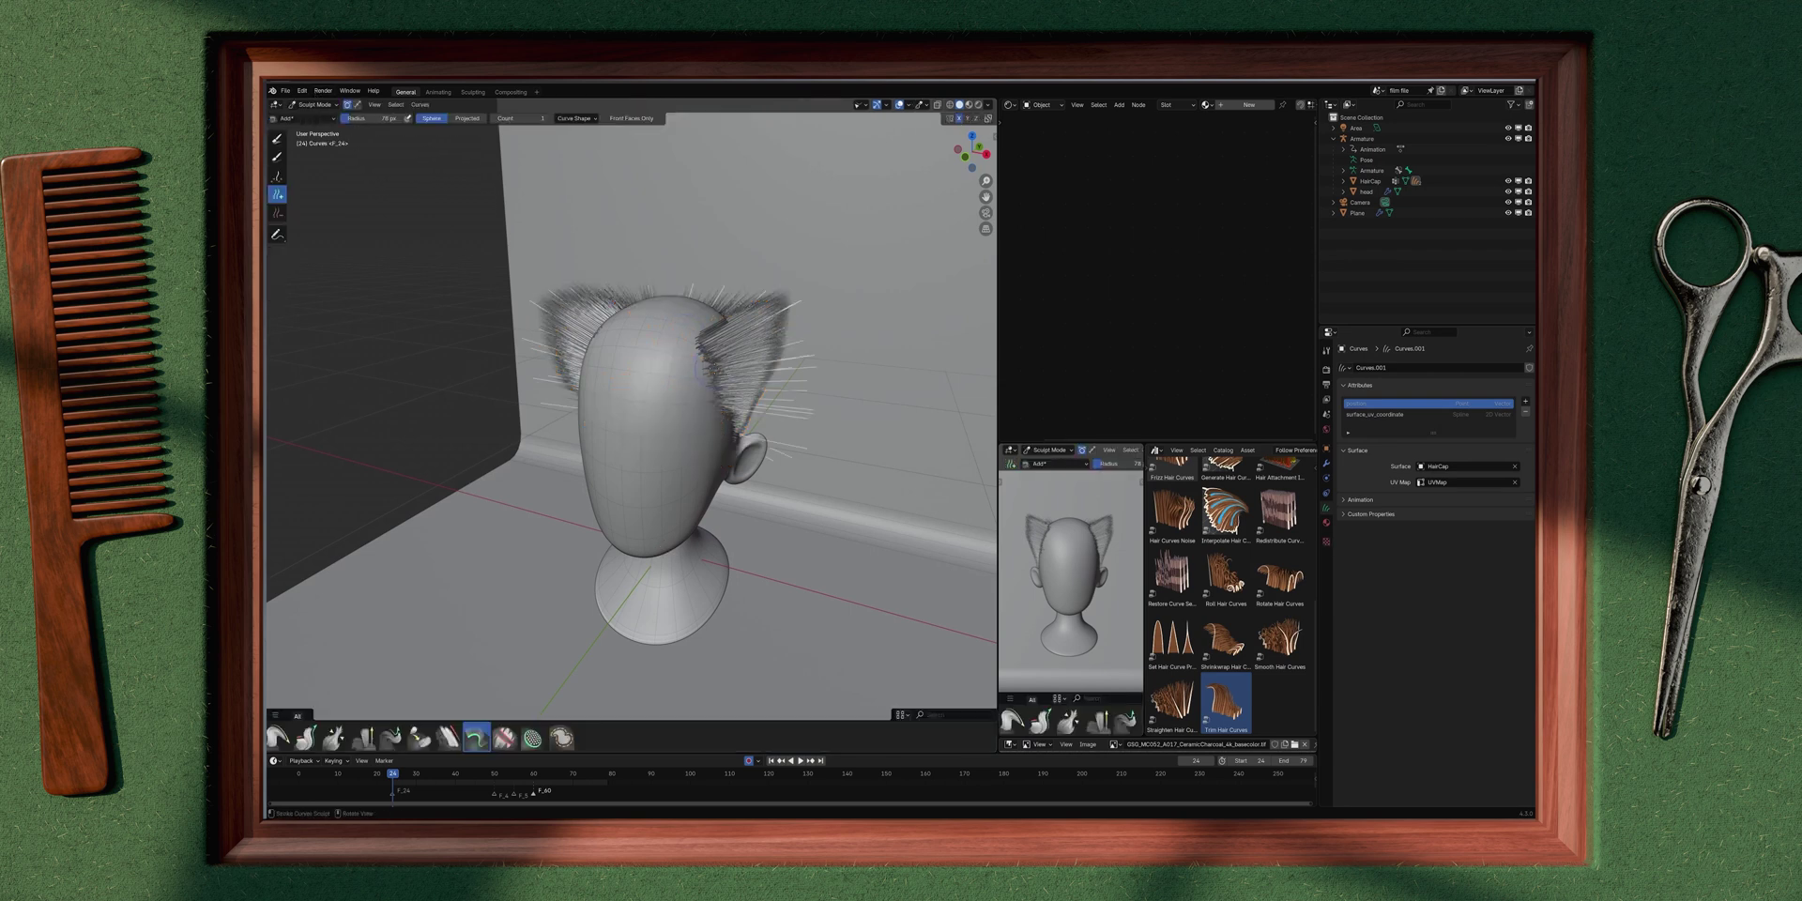
{"action": "left_click", "coordinate": [272, 745]}
{"action": "middle_click_drag", "start_coordinate": [714, 413], "coordinate": [619, 385]}
{"action": "left_click_drag", "start_coordinate": [718, 324], "coordinate": [665, 311]}
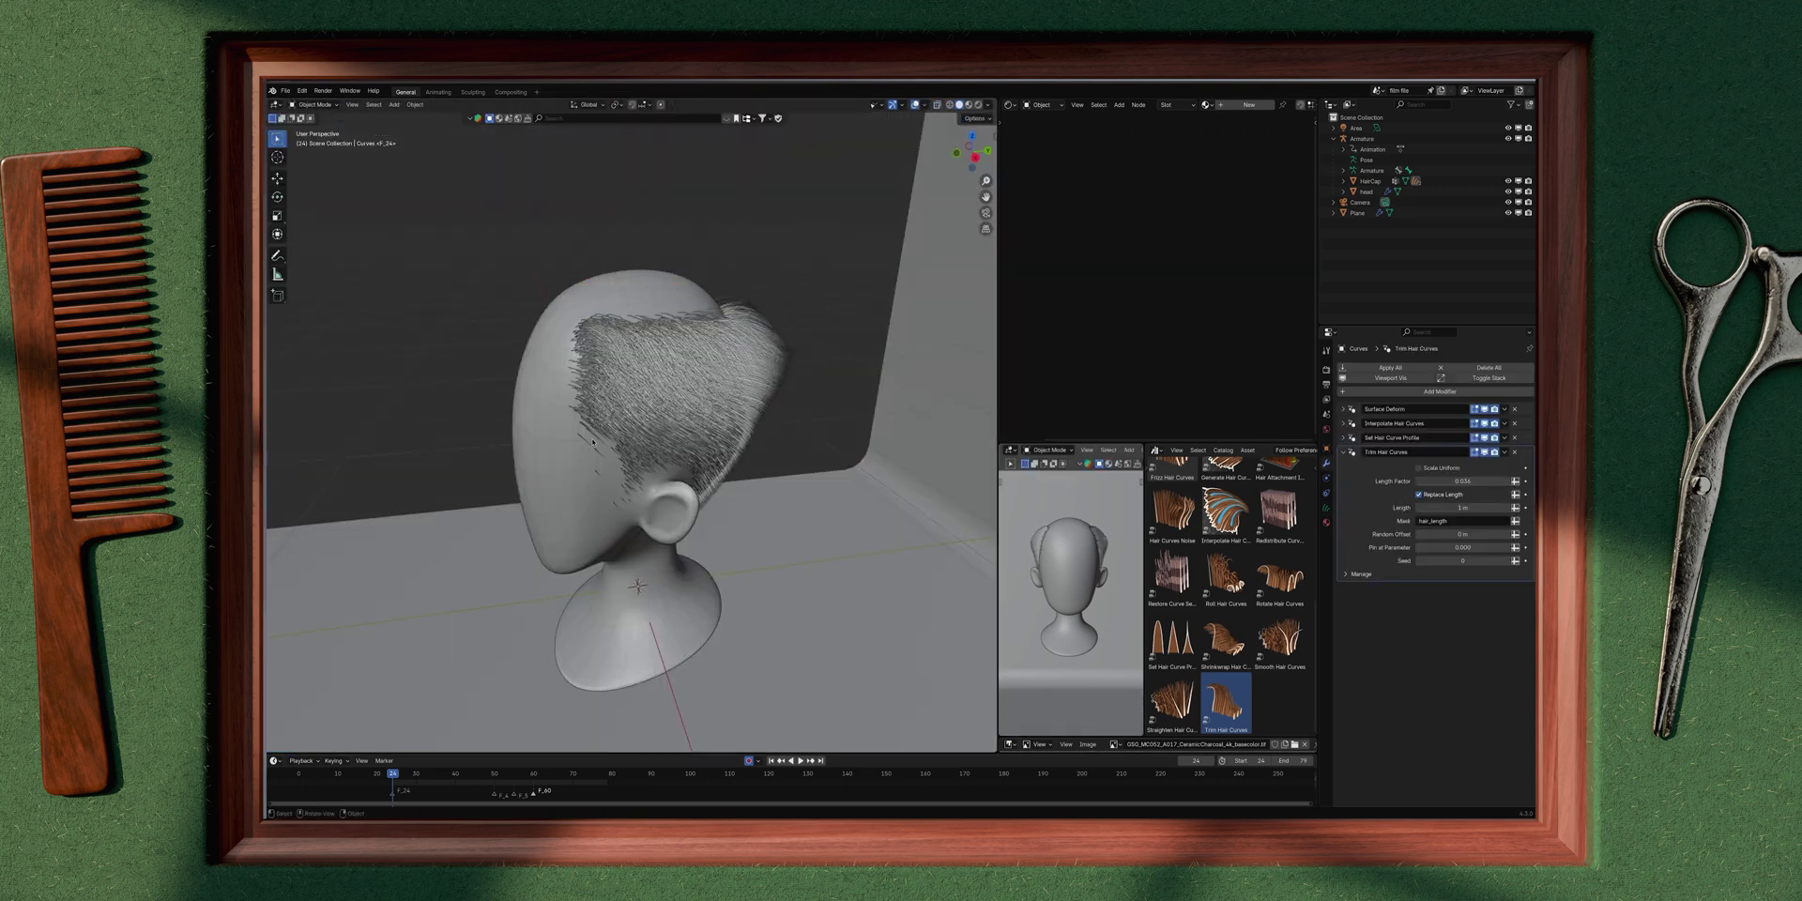
Step: Select the HairCap's hair_sides vertex group and prepare it for weight painting with visible weights
{"action": "left_click", "coordinate": [620, 307]}
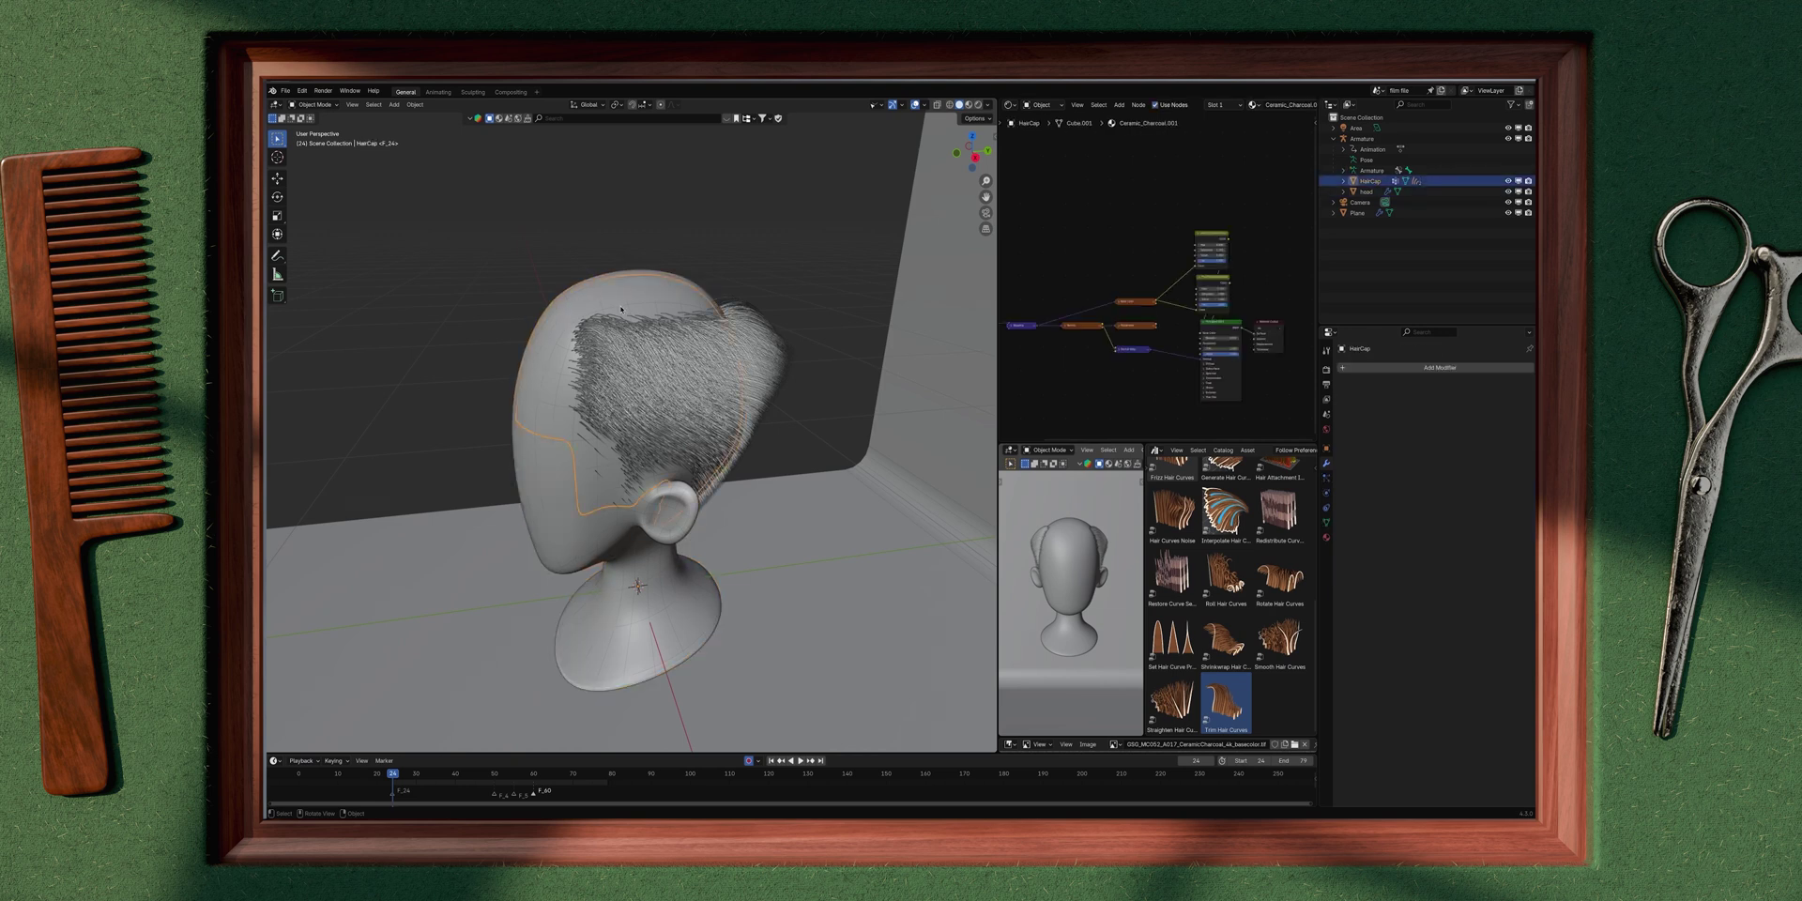
{"action": "left_click", "coordinate": [1328, 525]}
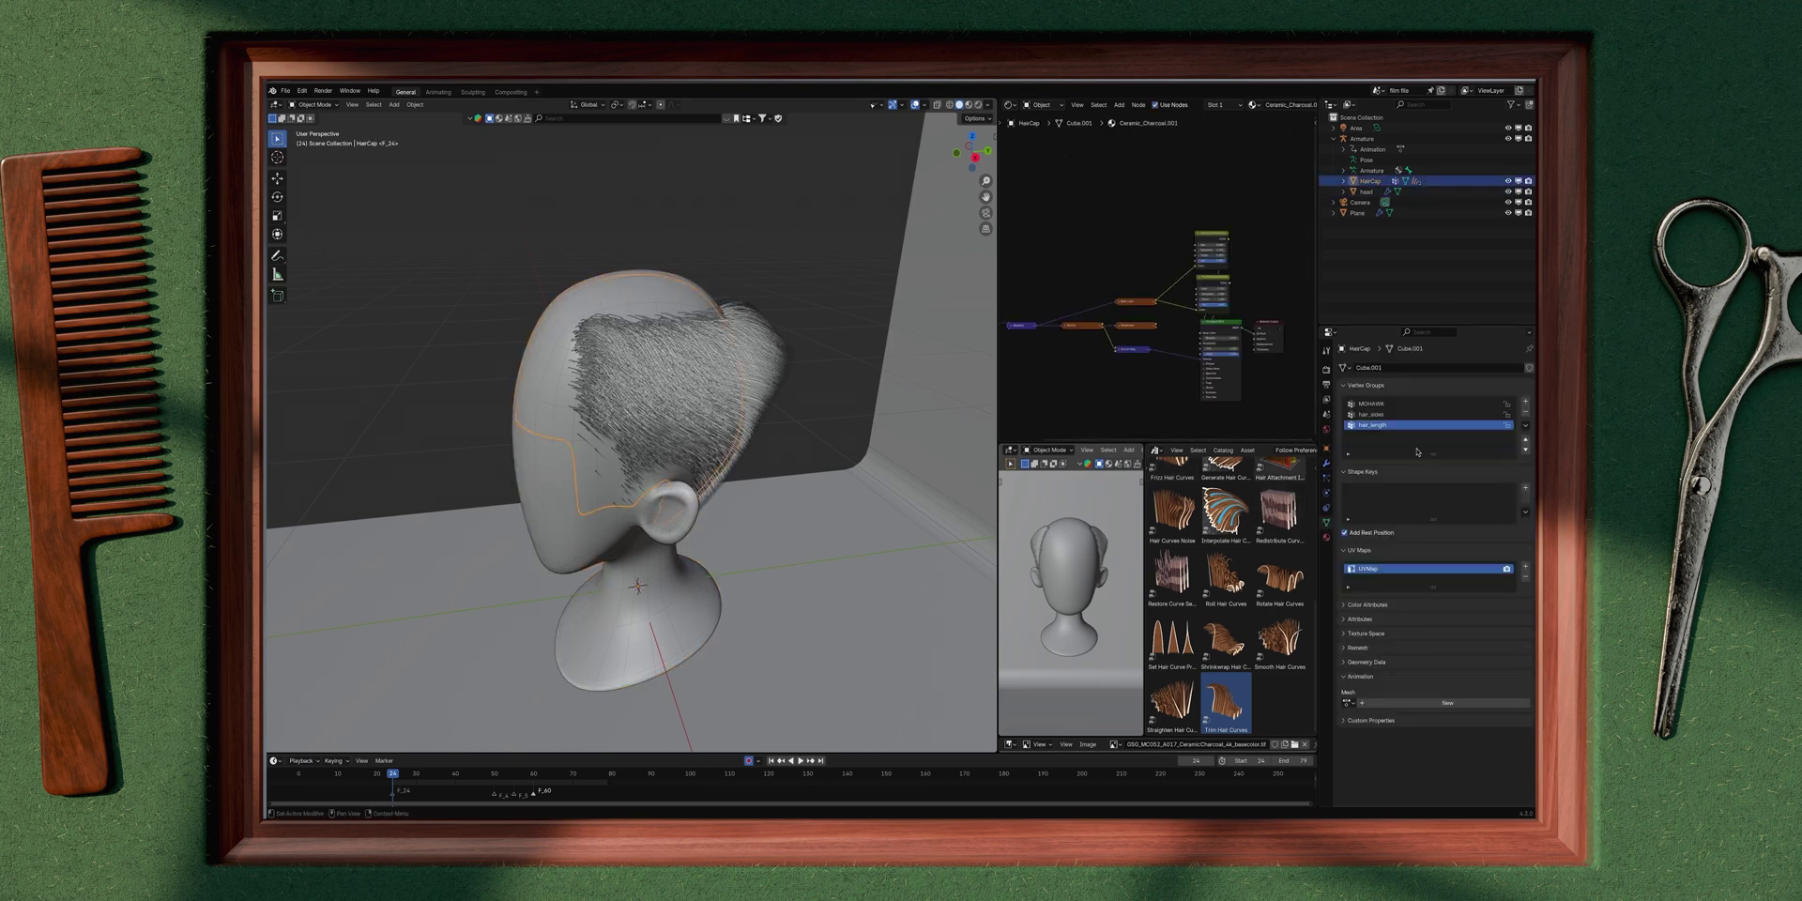
{"action": "left_click", "coordinate": [1372, 414]}
{"action": "middle_click_drag", "start_coordinate": [544, 441], "coordinate": [719, 373]}
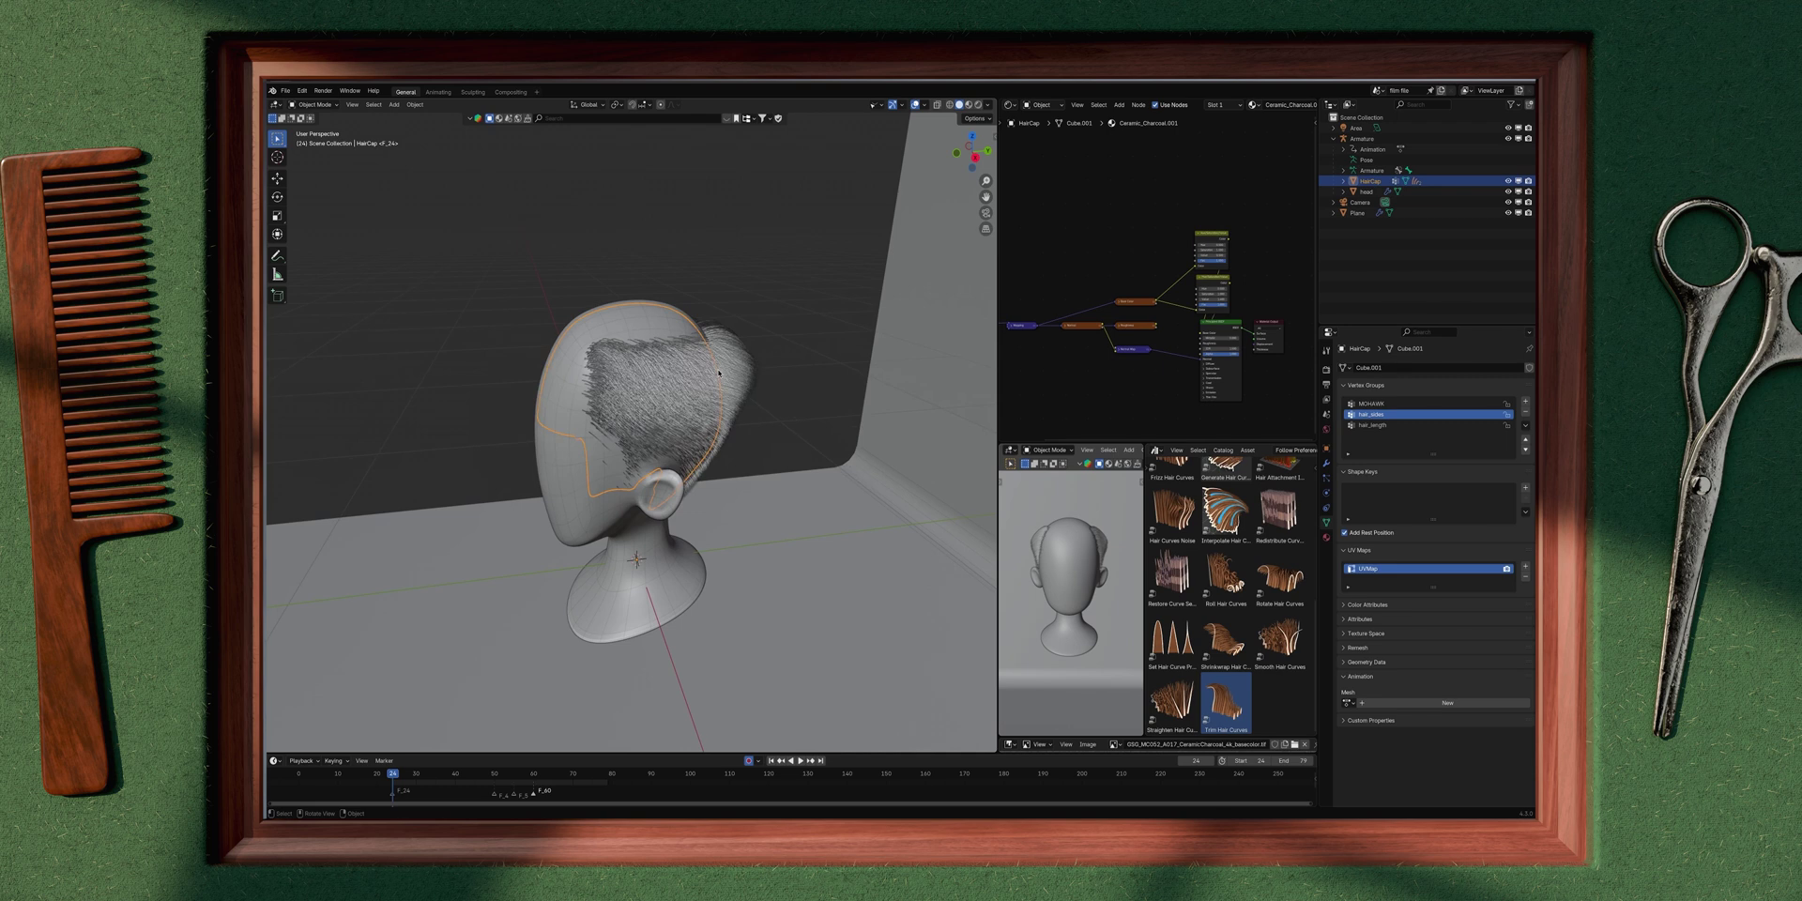
{"action": "key", "text": "ctrl+Tab"}
{"action": "key", "text": "z"}
{"action": "left_click", "coordinate": [714, 399]}
Step: Resize the weight brush and paint the hair_sides weights to extend the side hair along its upper and front edge
{"action": "key", "text": "f"}
{"action": "left_click", "coordinate": [598, 425]}
{"action": "scroll", "coordinate": [598, 425], "scroll_direction": "up", "scroll_amount": 1}
{"action": "key", "text": "z"}
{"action": "left_click", "coordinate": [624, 390]}
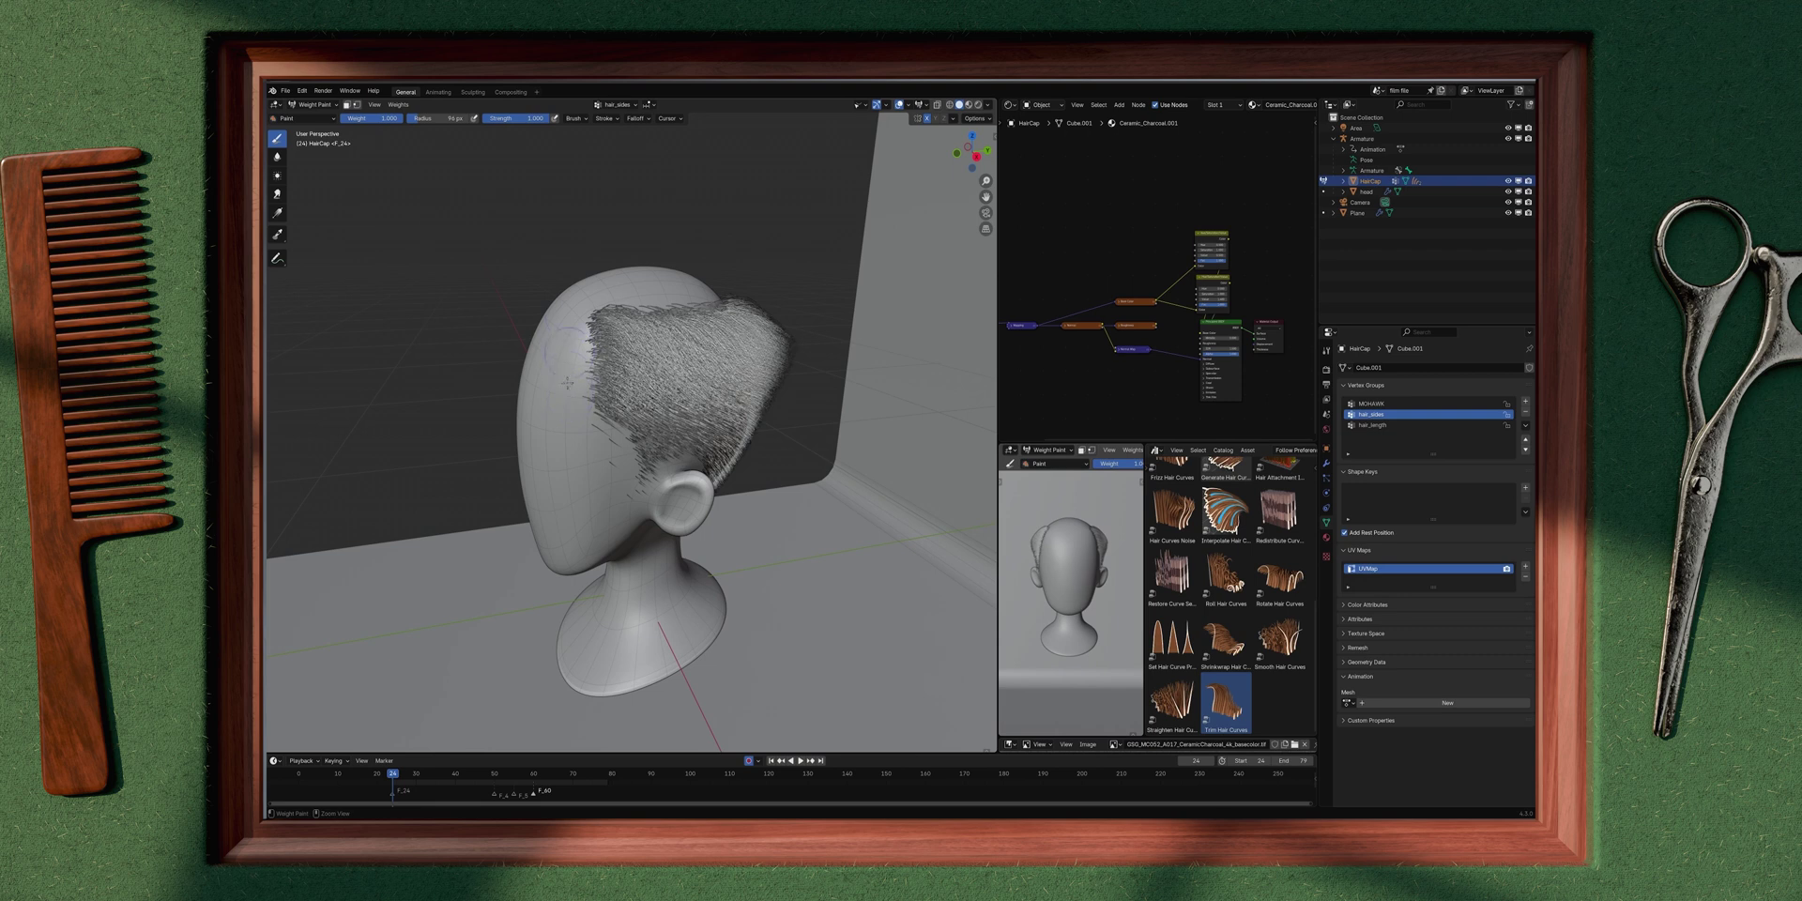
{"action": "middle_click_drag", "start_coordinate": [619, 481], "coordinate": [563, 474]}
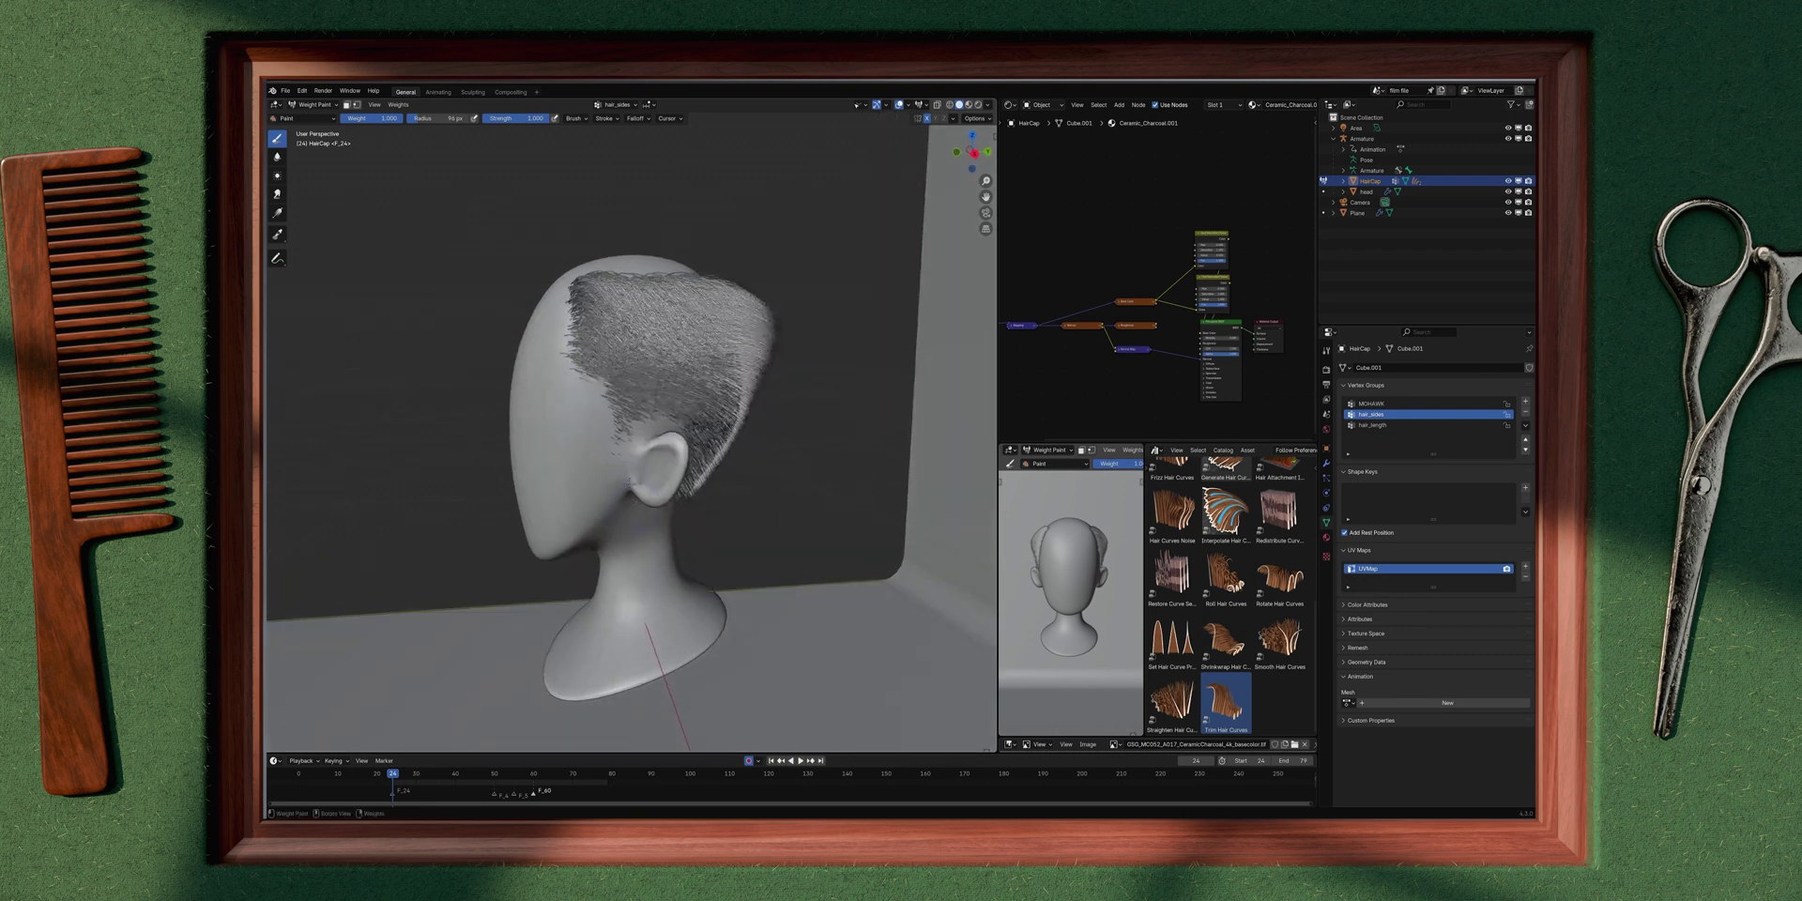
{"action": "middle_click_drag", "start_coordinate": [617, 450], "coordinate": [537, 469]}
{"action": "key", "text": "f"}
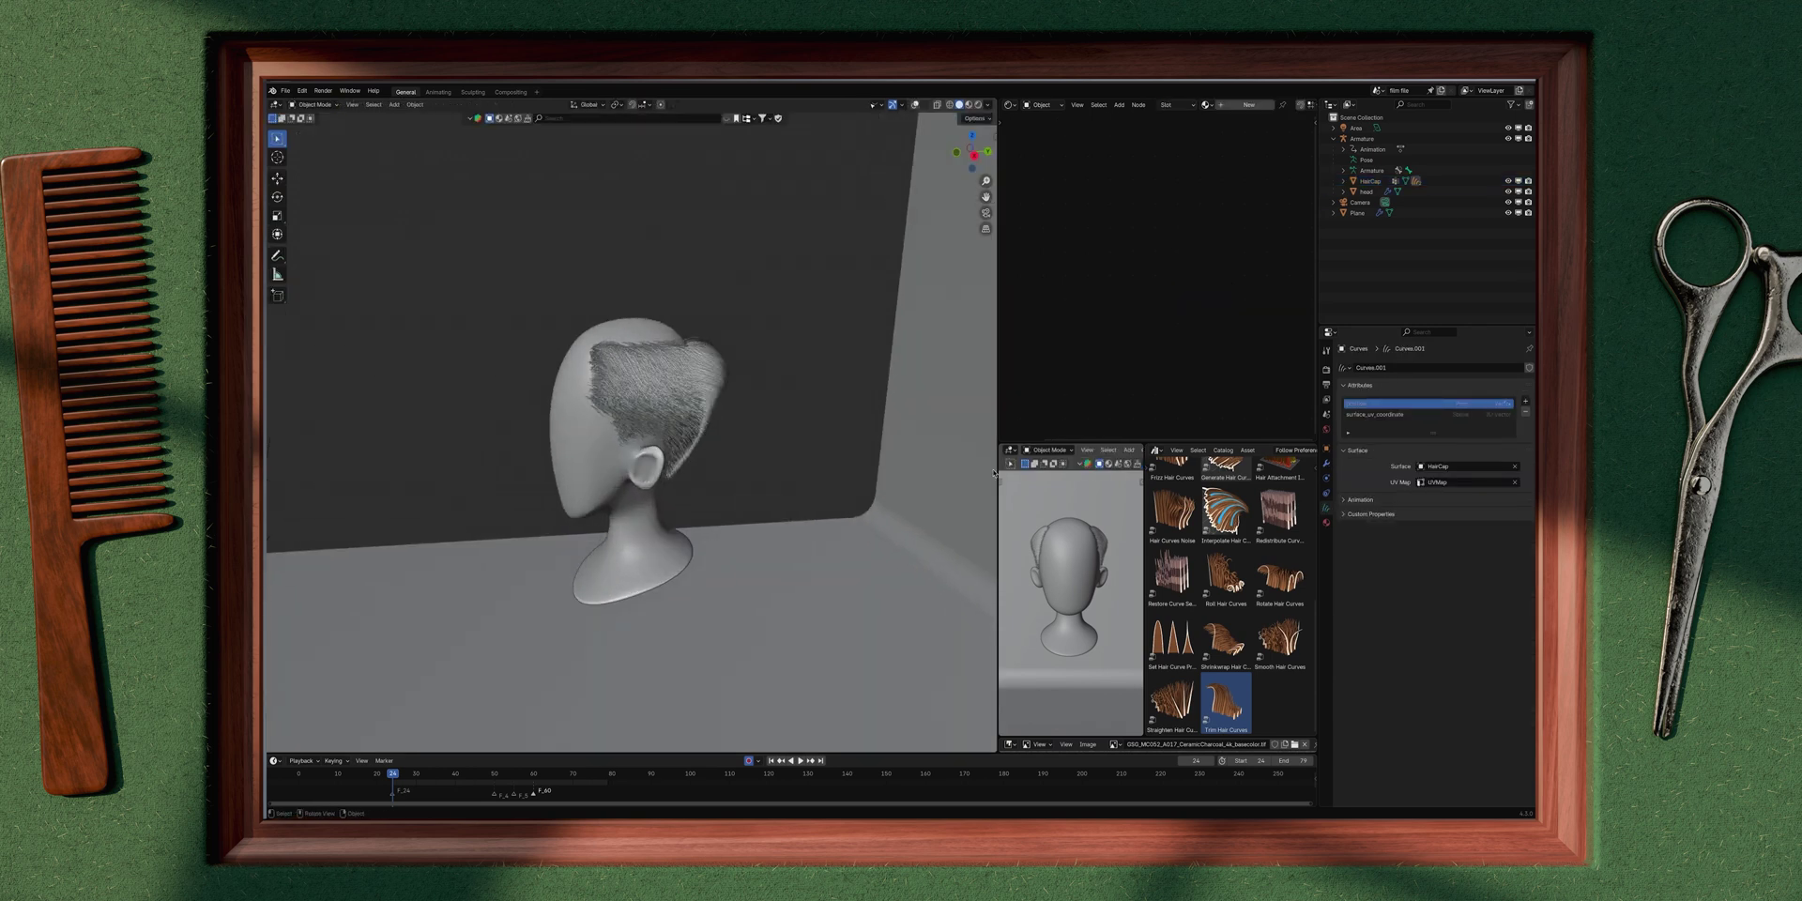
Step: Add a Clump Hair Curves modifier to the hair, collapse the Trim Hair Curves settings and raise the clump shape value
{"action": "middle_click_drag", "start_coordinate": [938, 394], "coordinate": [652, 377]}
{"action": "scroll", "coordinate": [1203, 630], "scroll_direction": "up", "scroll_amount": 8}
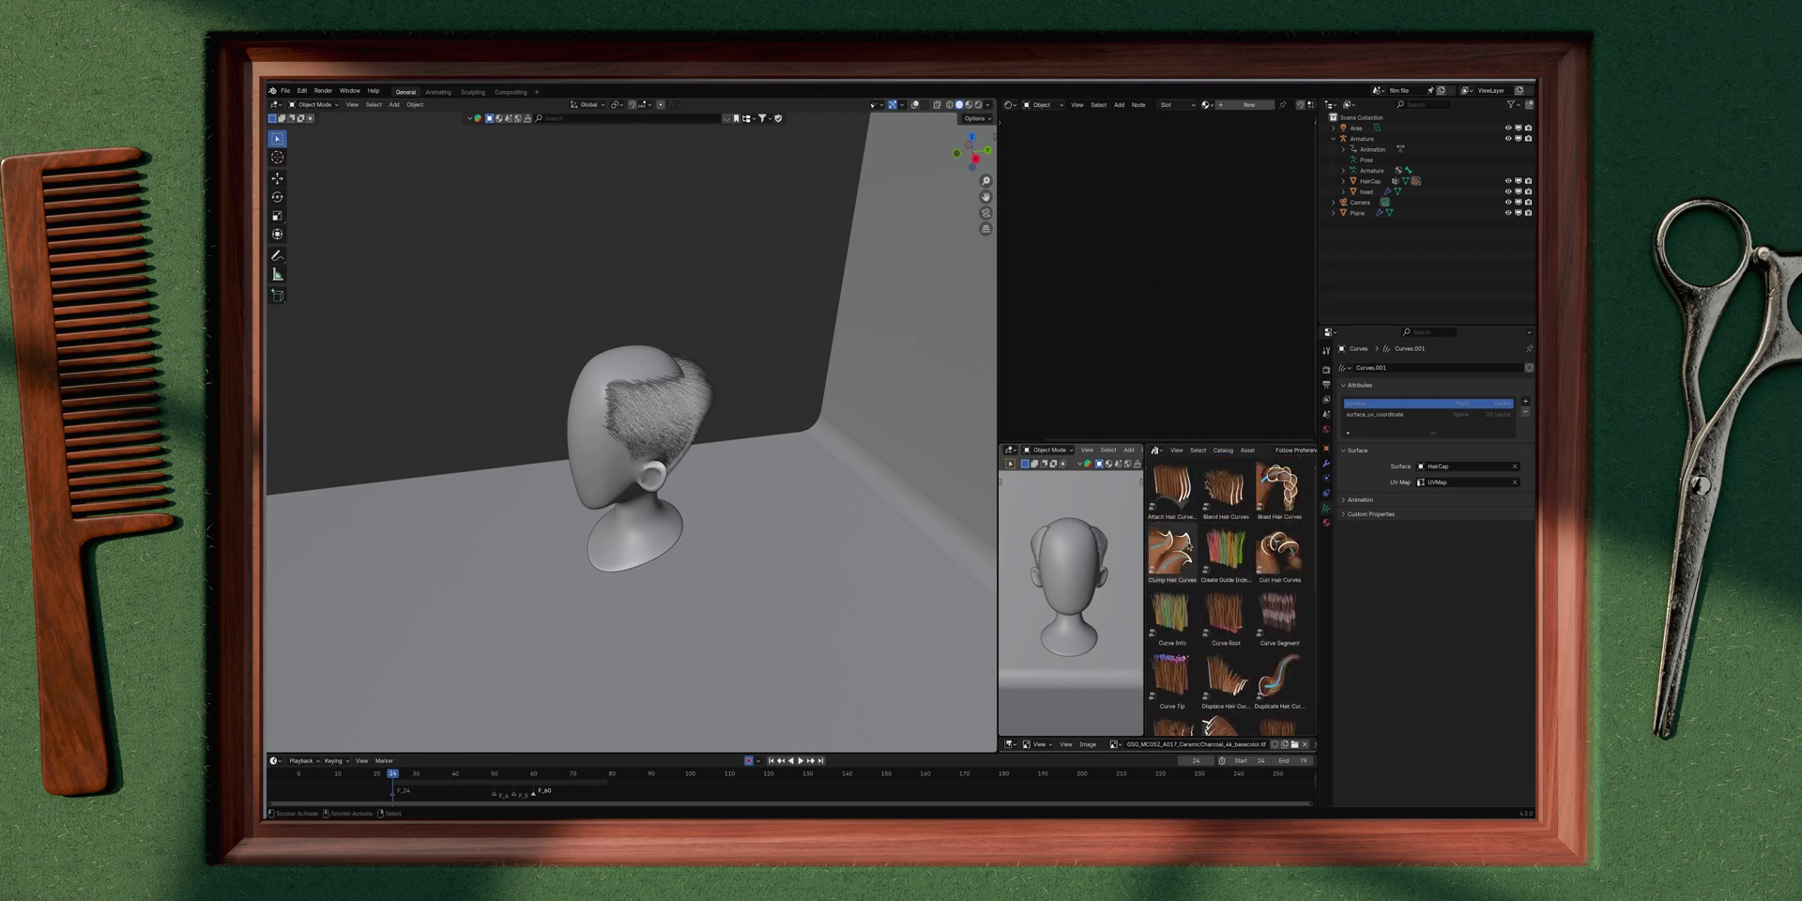
{"action": "left_click_drag", "start_coordinate": [1177, 558], "coordinate": [676, 404]}
{"action": "mouse_move", "coordinate": [769, 473]}
{"action": "middle_mouse_down"}
{"action": "mouse_move", "coordinate": [736, 454]}
{"action": "mouse_move", "coordinate": [753, 477]}
{"action": "middle_mouse_up"}
{"action": "scroll", "coordinate": [736, 455], "scroll_direction": "up", "scroll_amount": 4}
{"action": "left_click", "coordinate": [1325, 465]}
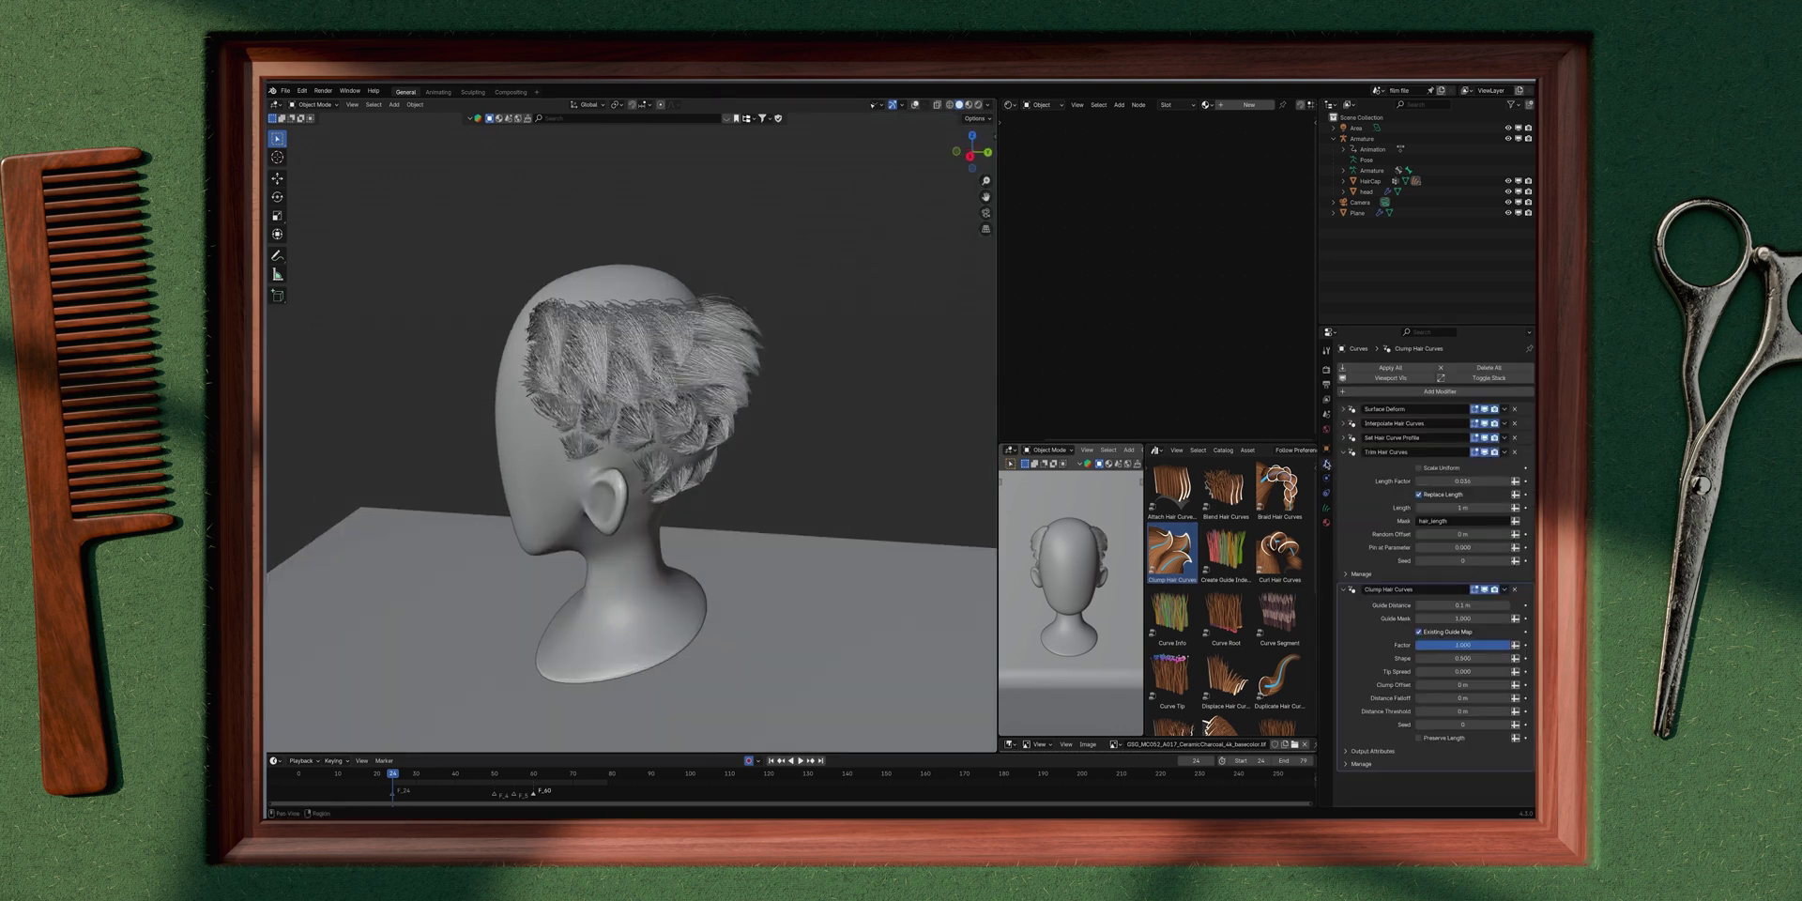
{"action": "left_click", "coordinate": [1350, 453]}
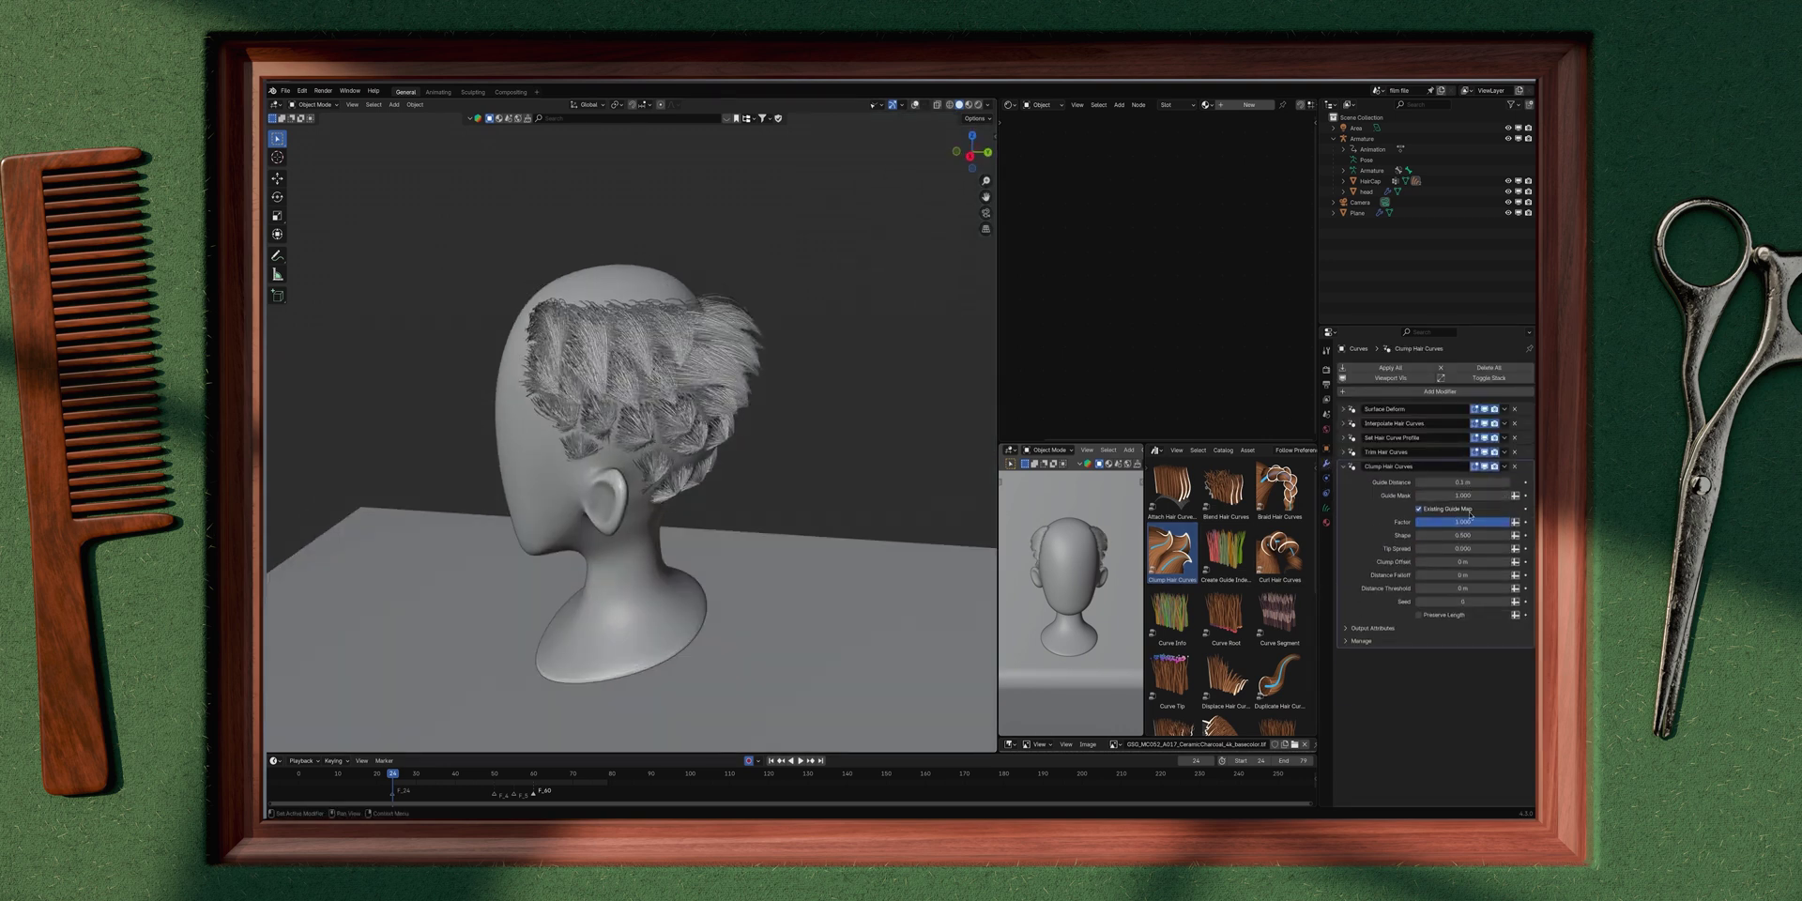
{"action": "left_click_drag", "start_coordinate": [1455, 535], "coordinate": [1497, 535]}
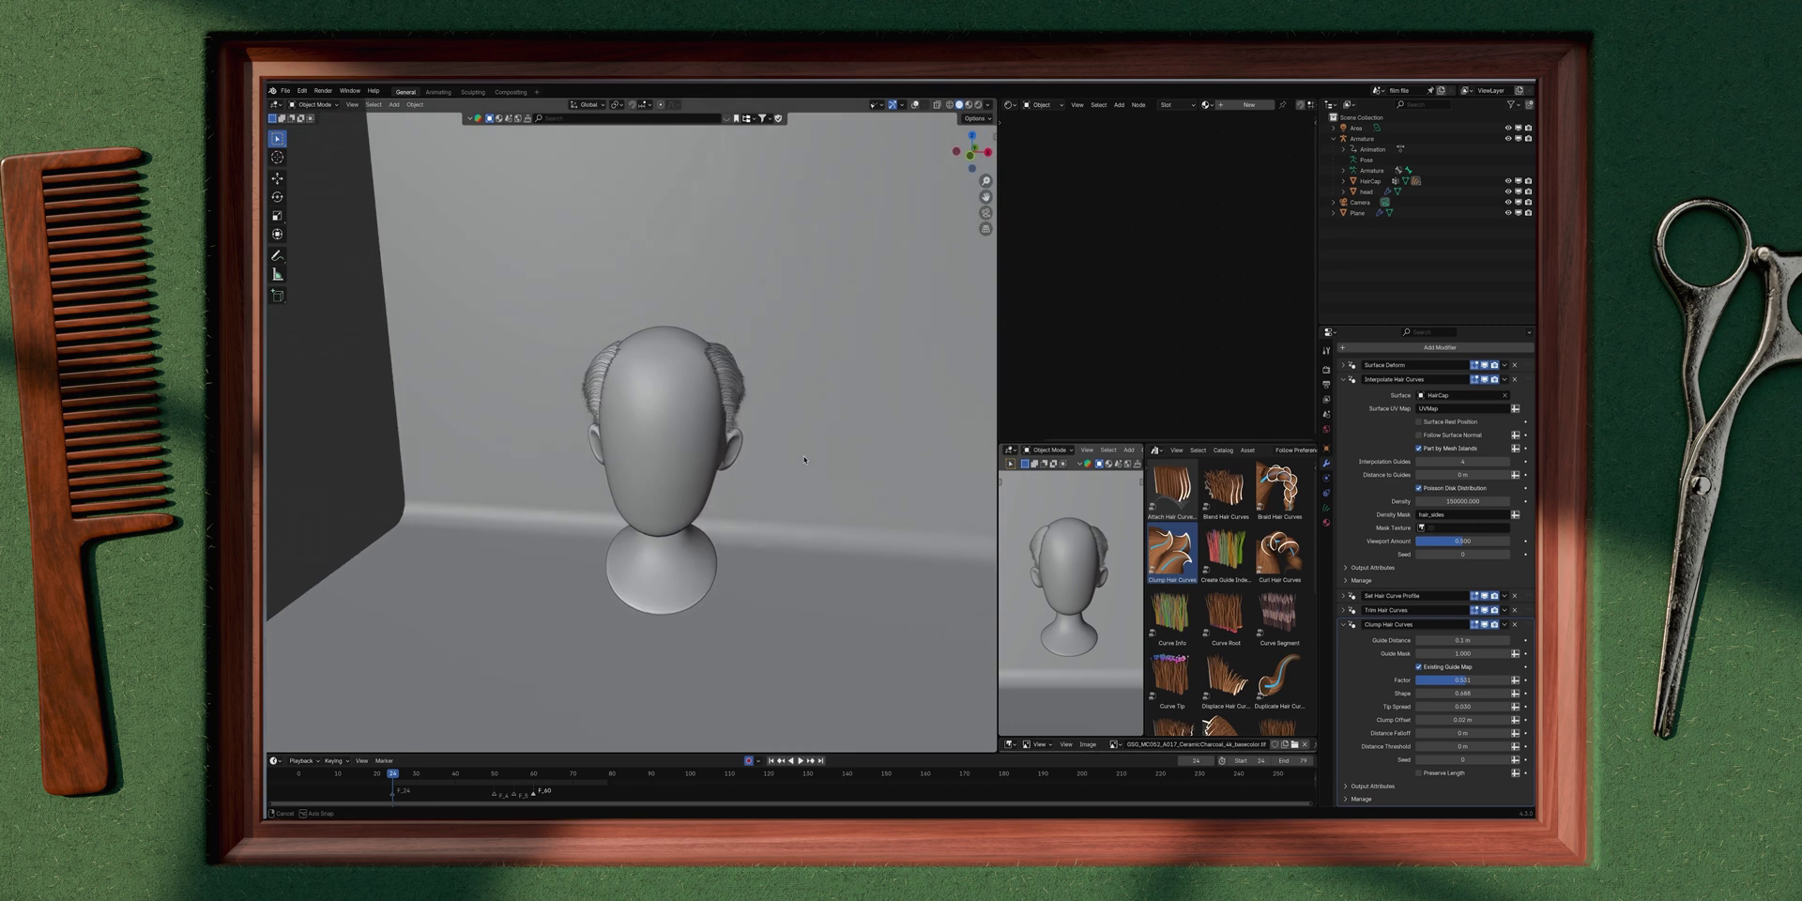
Step: Assign the existing hair material to the side hair and make it a single-user copy
{"action": "left_click", "coordinate": [1207, 105]}
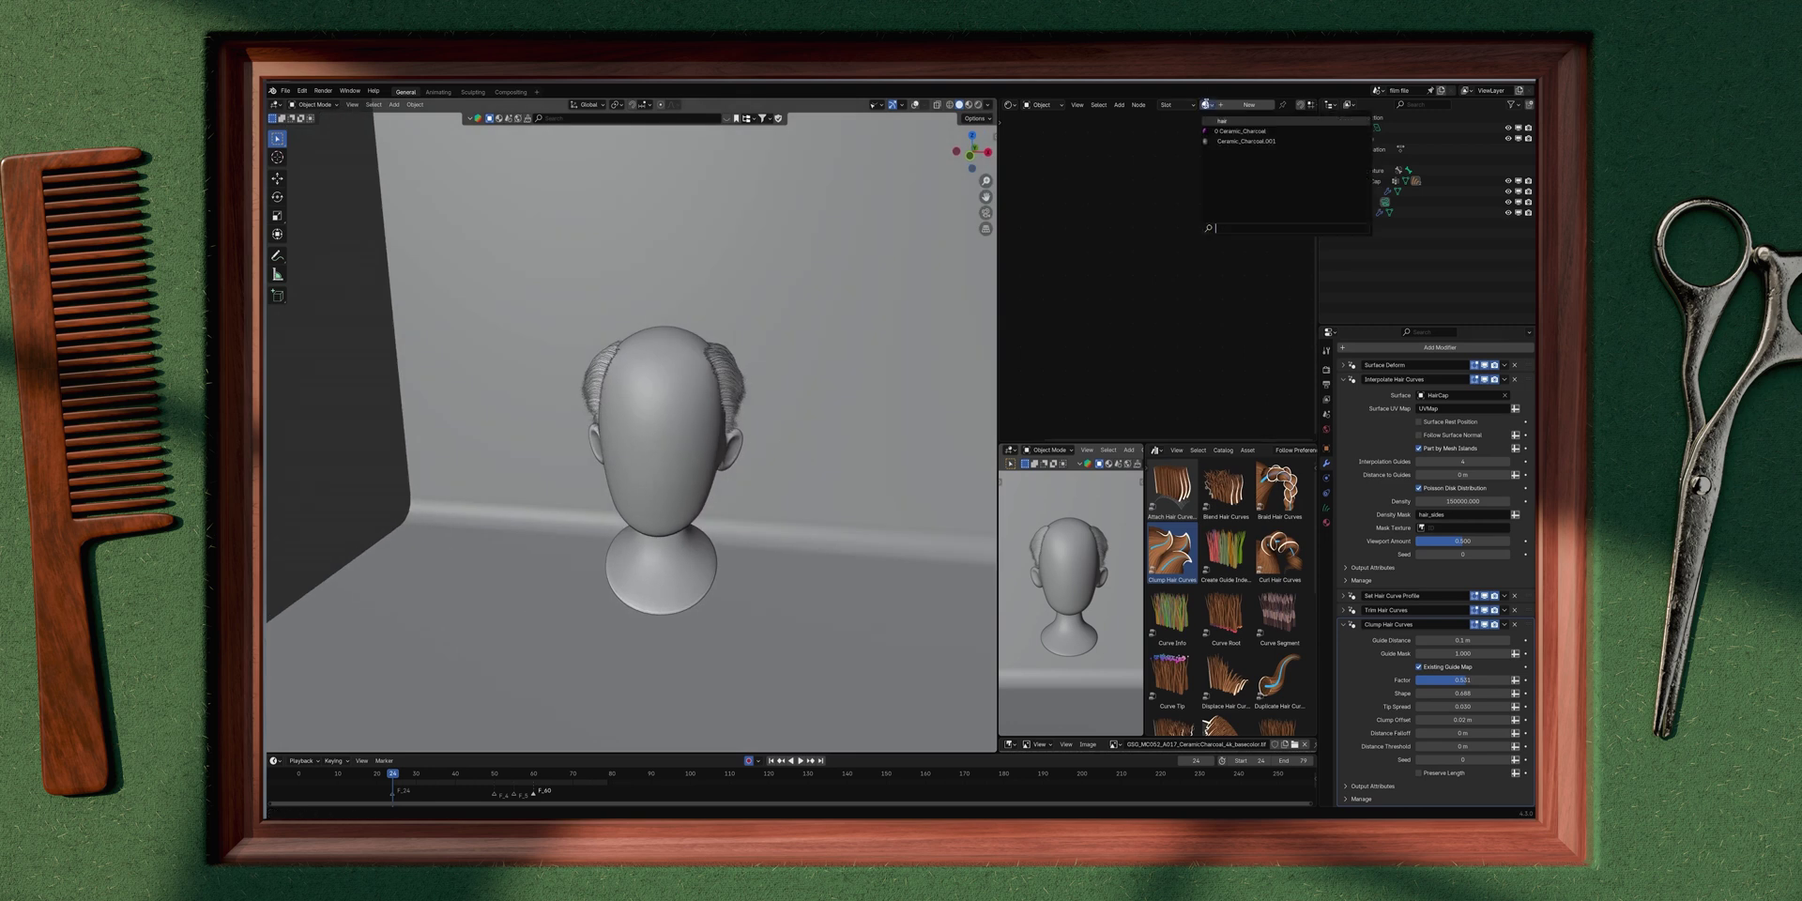
{"action": "key", "text": "Return"}
{"action": "key", "text": "Home"}
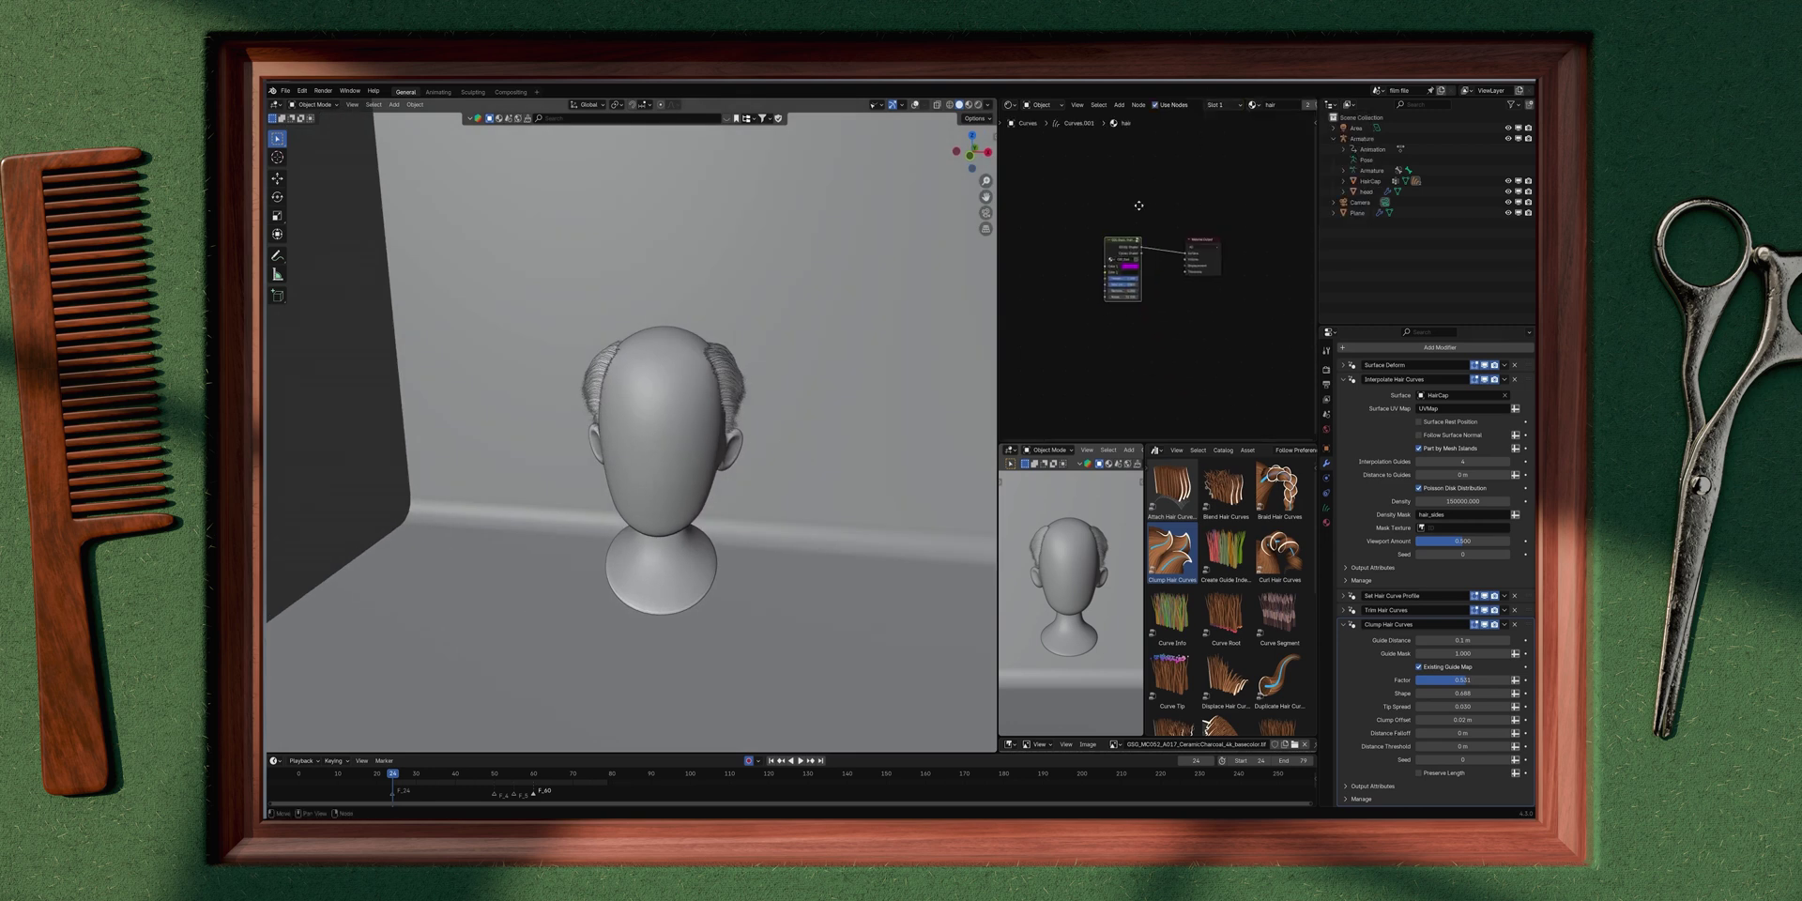
{"action": "scroll", "coordinate": [1259, 105], "scroll_direction": "down", "scroll_amount": 2}
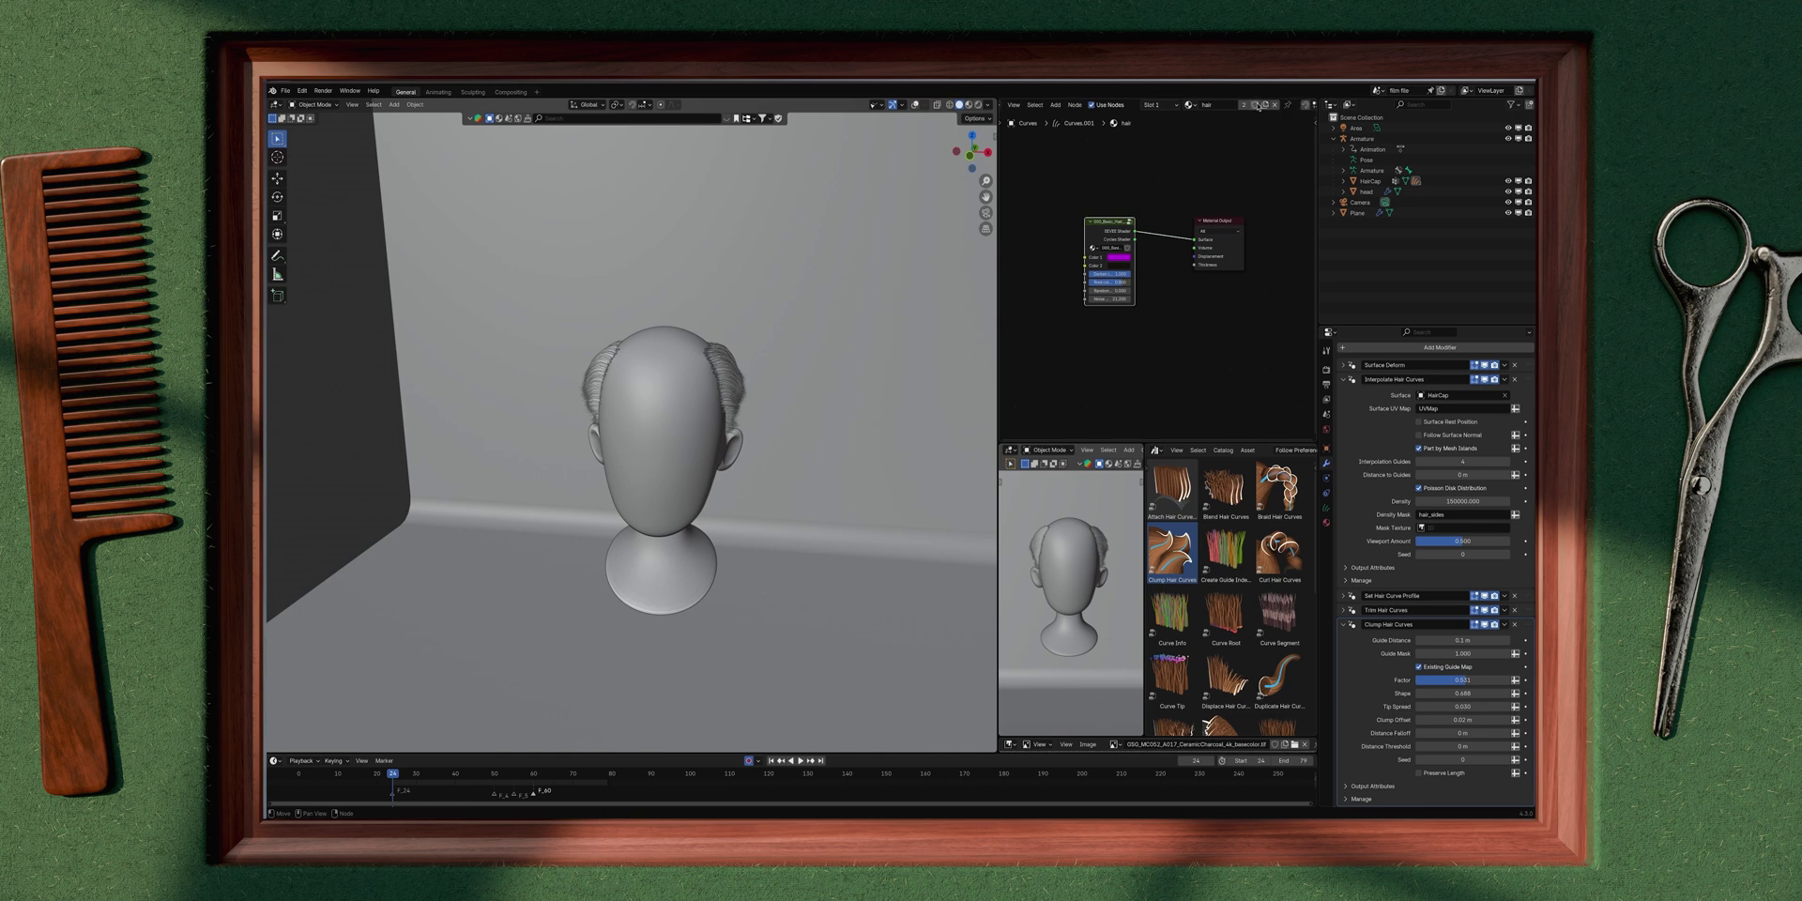
{"action": "left_click", "coordinate": [1264, 105]}
Step: Preview the side hair with its material shading and change the hair node's Color 1 to brown
{"action": "key", "text": "z"}
{"action": "middle_click_drag", "start_coordinate": [769, 442], "coordinate": [638, 433]}
{"action": "scroll", "coordinate": [878, 327], "scroll_direction": "up", "scroll_amount": 2}
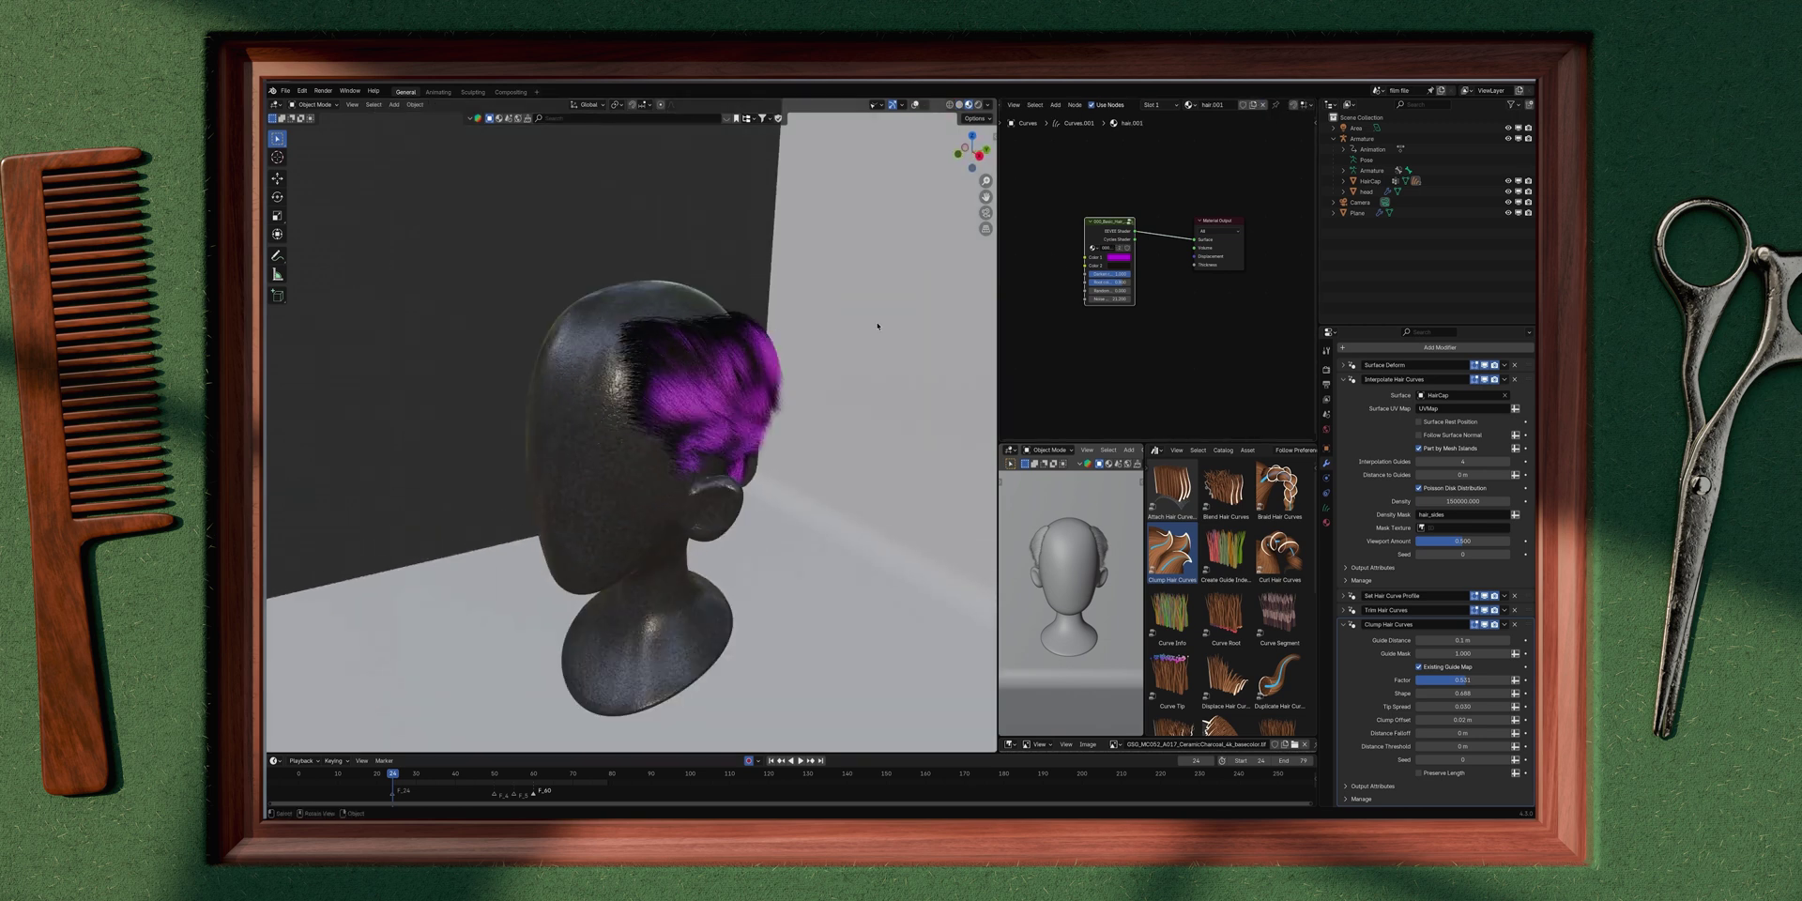
{"action": "left_click", "coordinate": [1117, 254]}
{"action": "left_click", "coordinate": [1117, 254]}
{"action": "left_click_drag", "start_coordinate": [1130, 172], "coordinate": [1139, 171]}
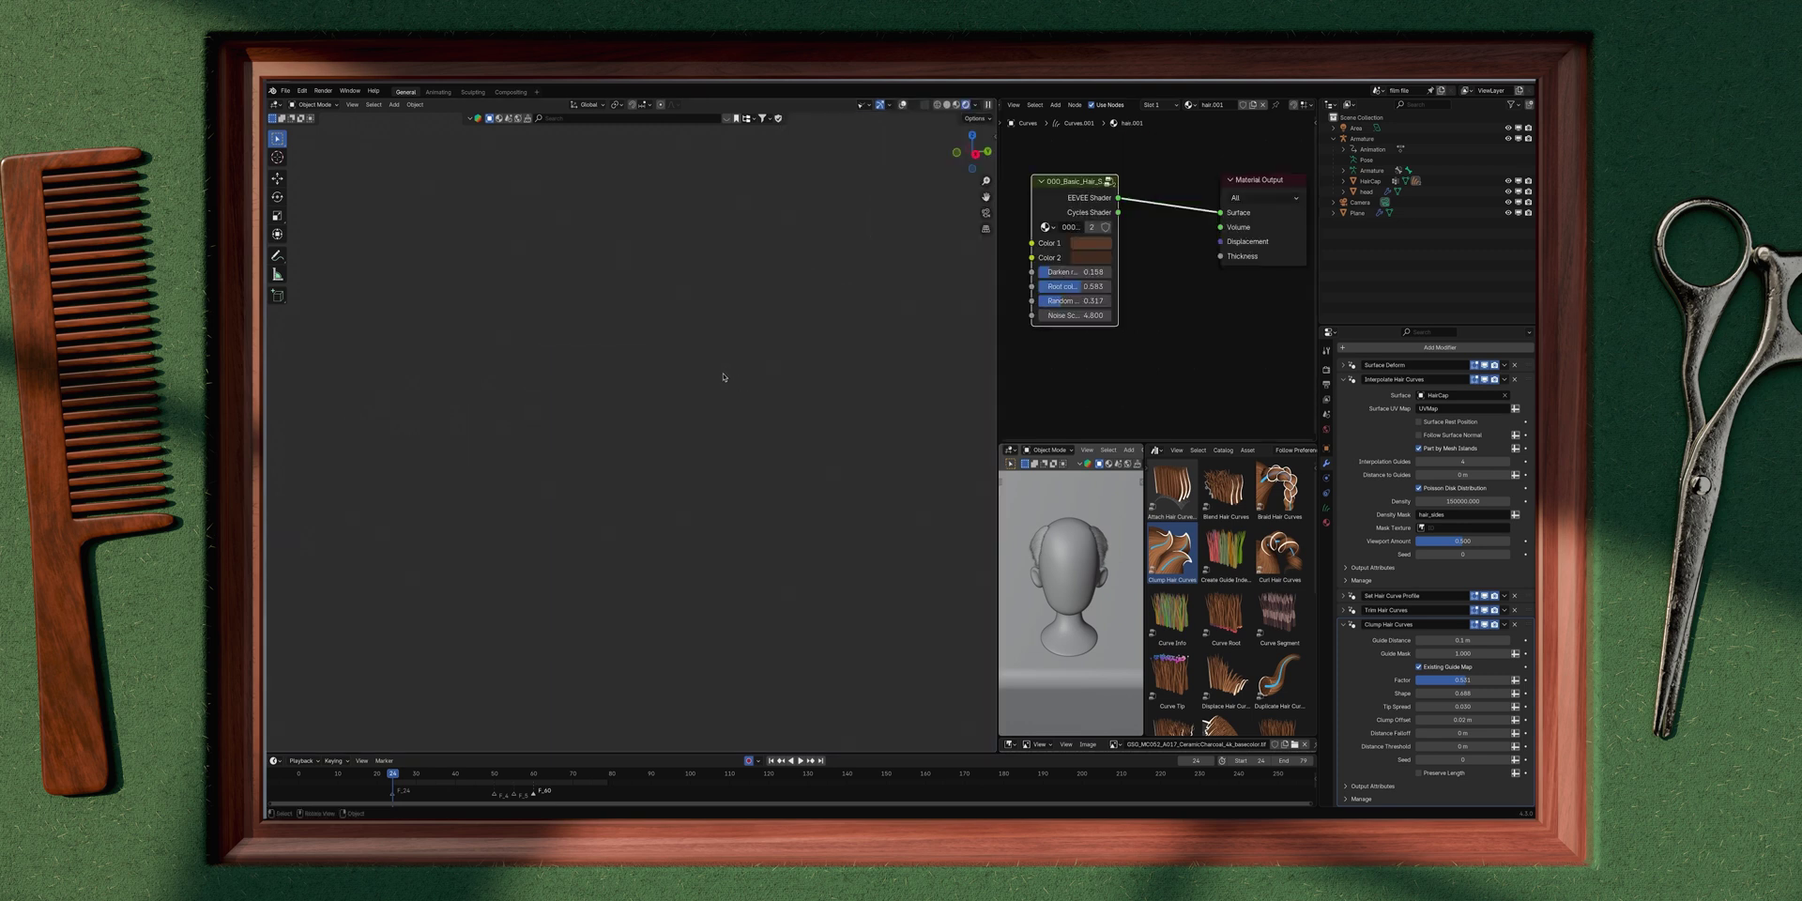
{"action": "scroll", "coordinate": [724, 379], "scroll_direction": "up", "scroll_amount": 4}
{"action": "middle_click_drag", "start_coordinate": [921, 479], "coordinate": [512, 418]}
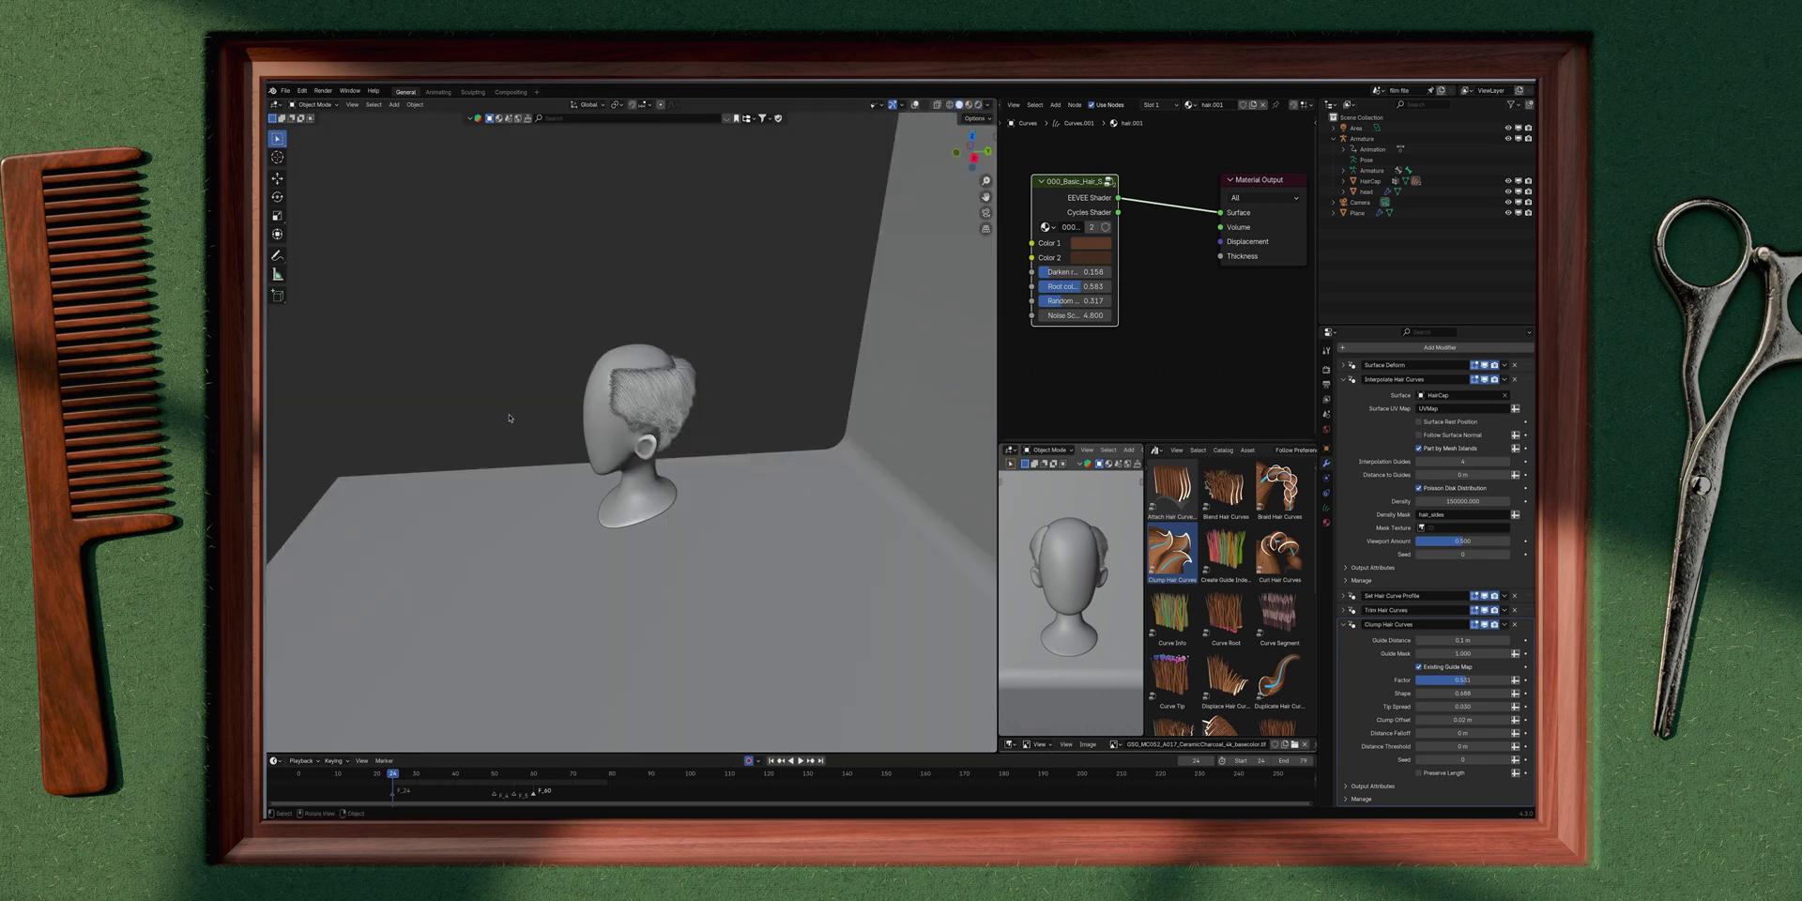
{"action": "middle_click_drag", "start_coordinate": [508, 417], "coordinate": [541, 277]}
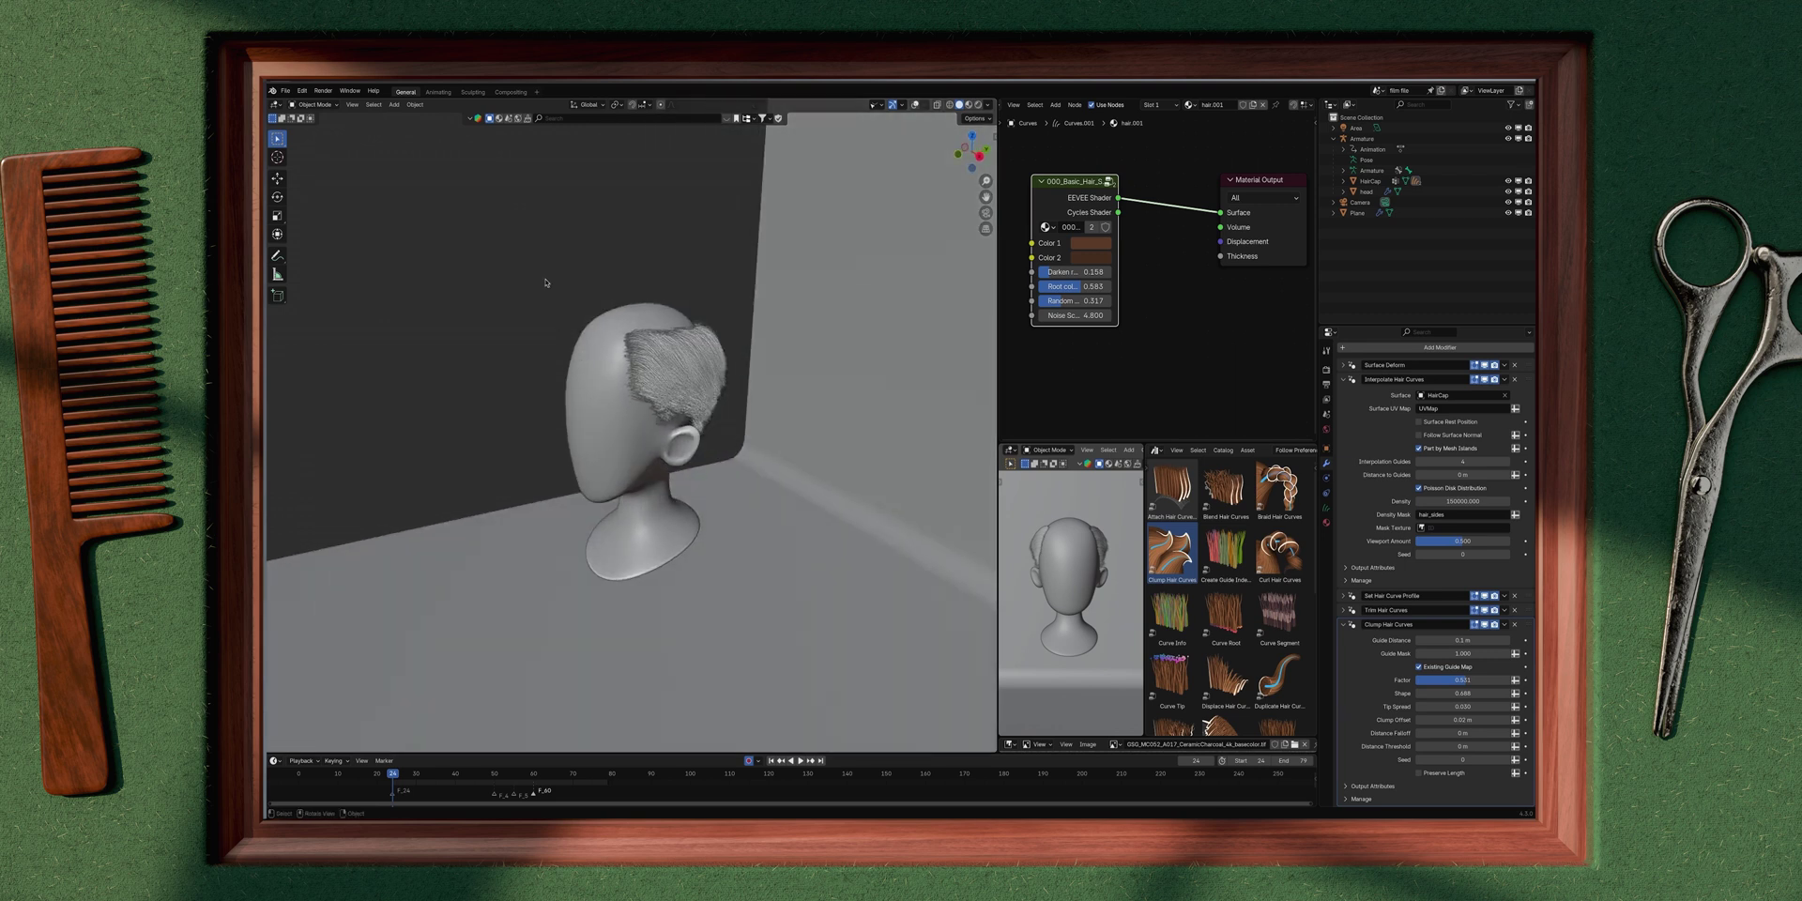
Step: Show the overlays, duplicate the side hair object in place and delete all guide curves of the duplicate in Edit Mode
{"action": "key", "text": "shift+alt+z"}
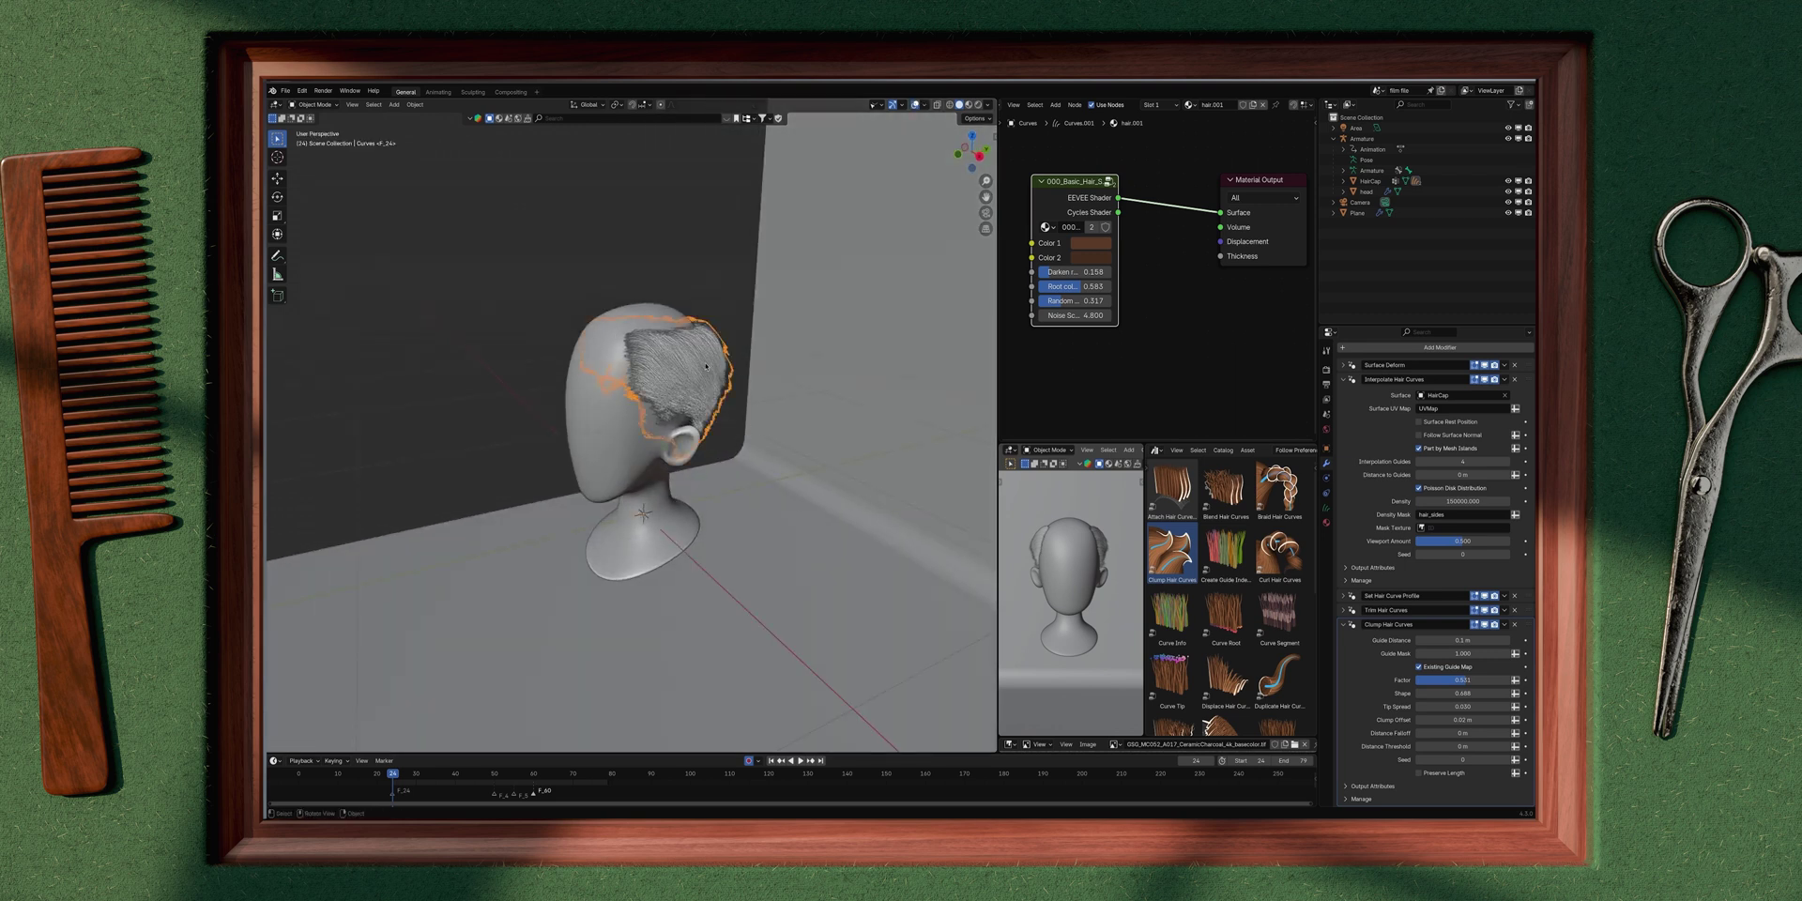
{"action": "middle_click_drag", "start_coordinate": [712, 338], "coordinate": [713, 500]}
{"action": "key", "text": "shift+d"}
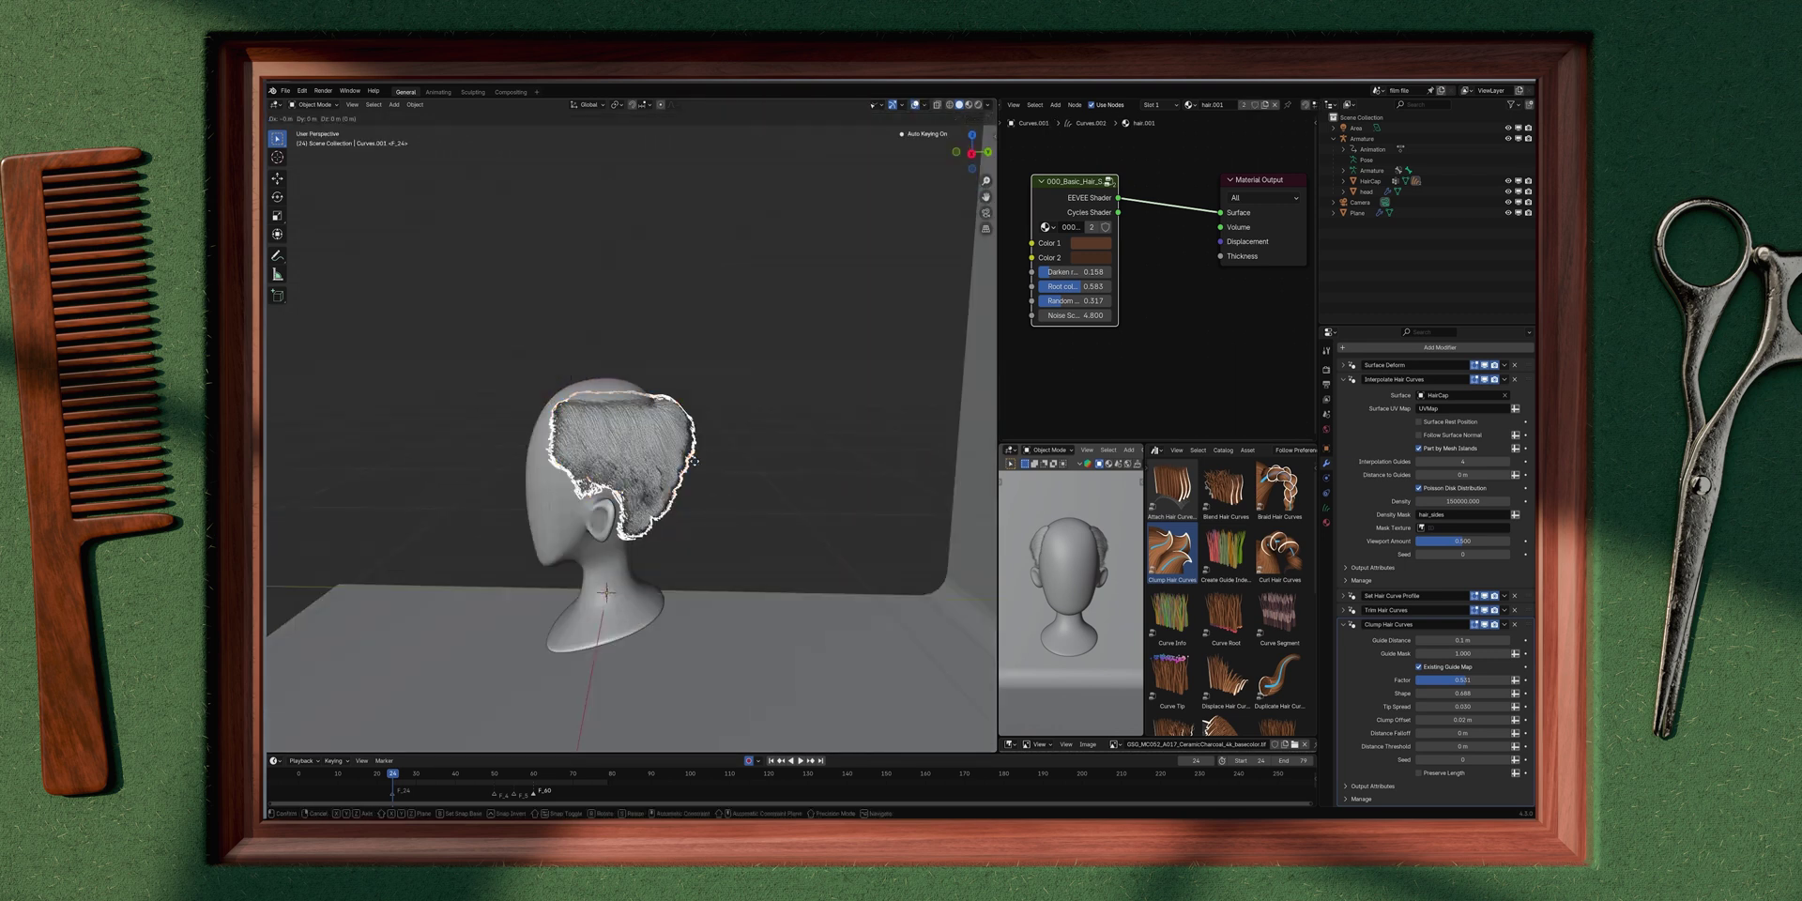
{"action": "right_click", "coordinate": [713, 500]}
{"action": "key", "text": "Tab"}
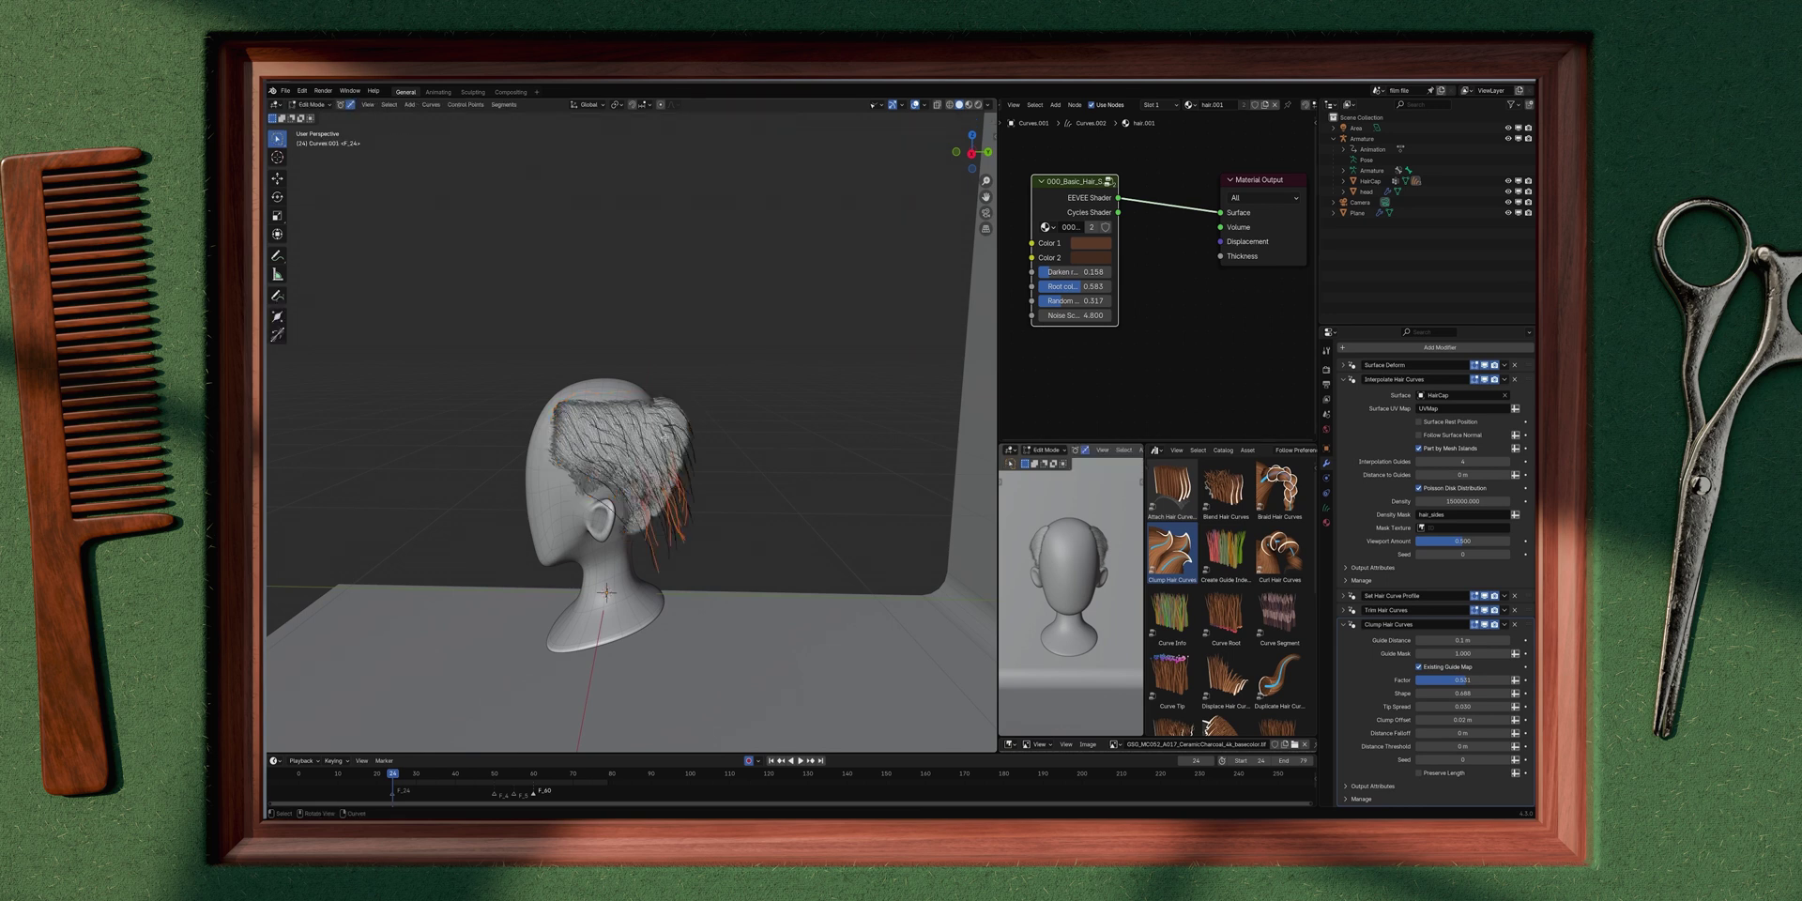
{"action": "middle_click_drag", "start_coordinate": [548, 485], "coordinate": [520, 479]}
{"action": "key", "text": "x"}
{"action": "middle_click_drag", "start_coordinate": [769, 466], "coordinate": [839, 478]}
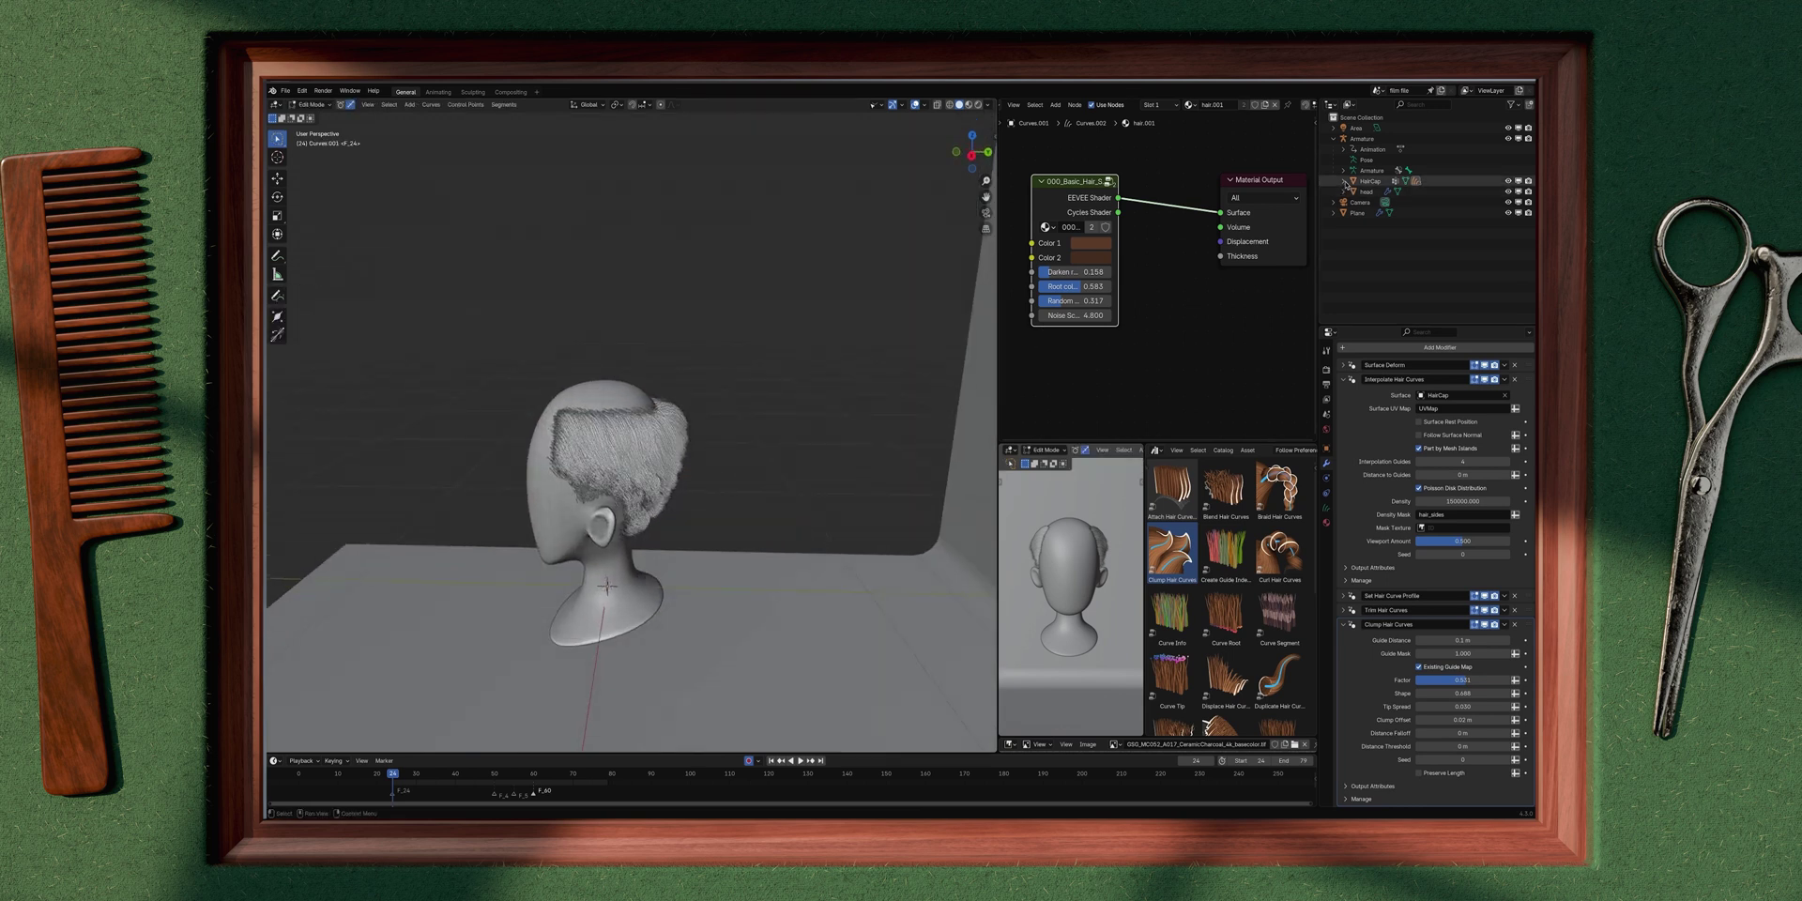
Step: Reveal the HairCap's child objects, and collapse the Interpolate and Clump Hair Curves settings of the duplicated hair
{"action": "left_click", "coordinate": [1345, 182]}
{"action": "left_click", "coordinate": [1397, 225]}
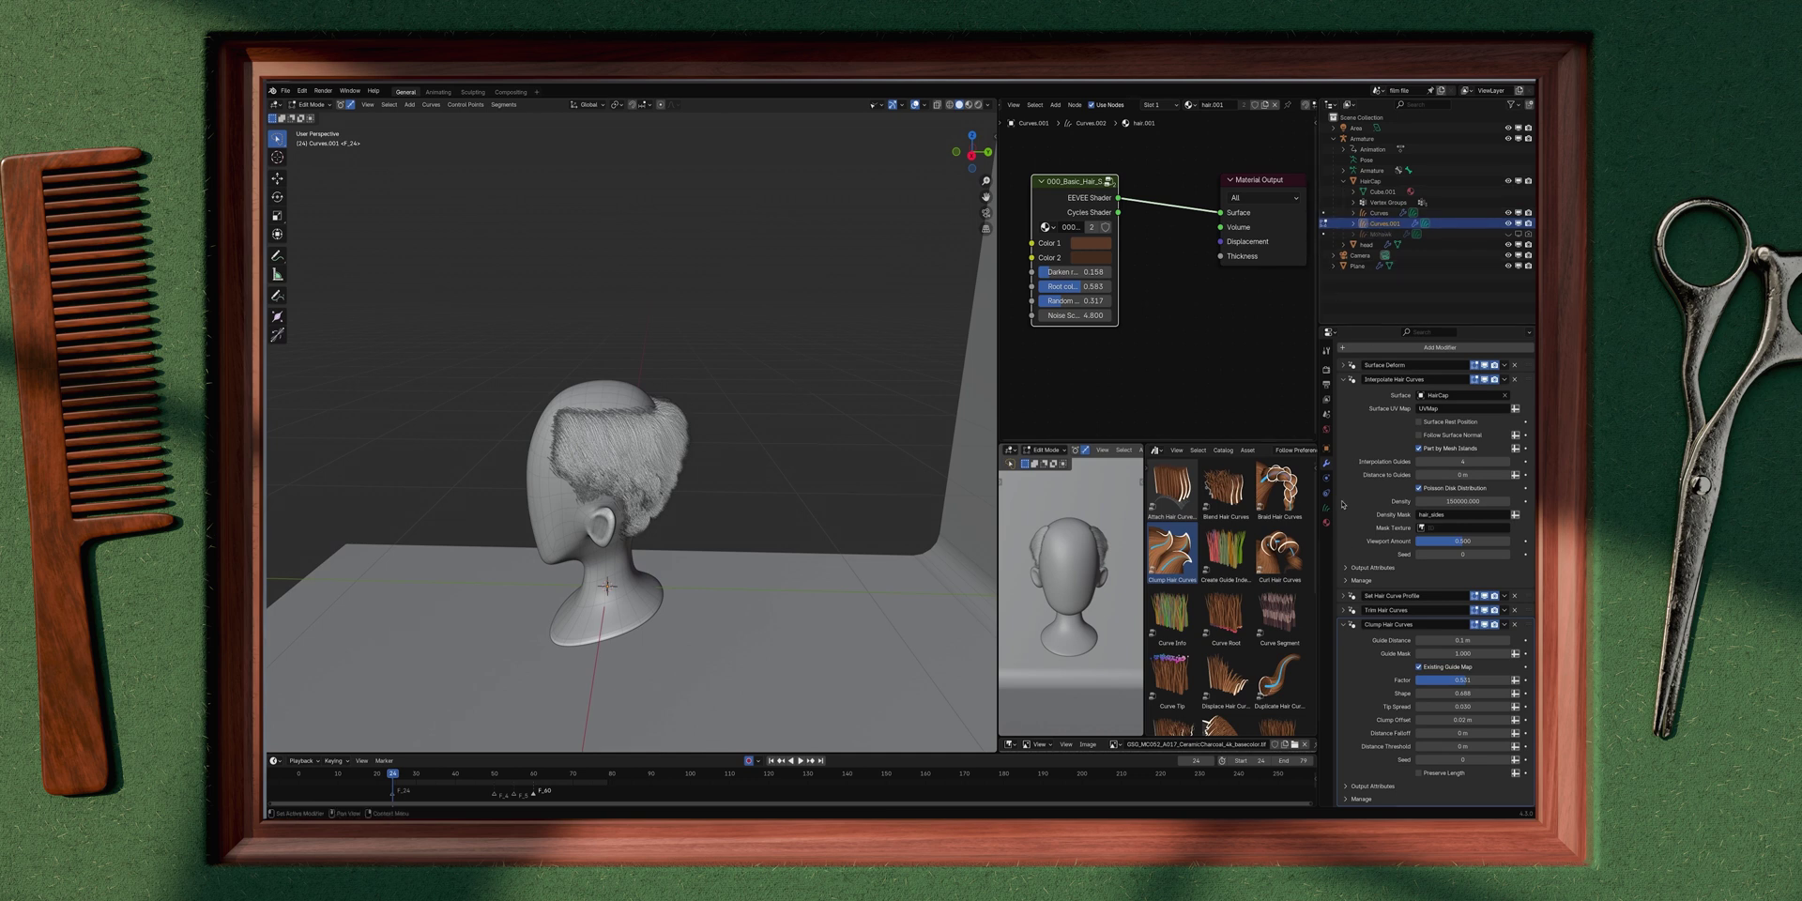
{"action": "scroll", "coordinate": [1392, 559], "scroll_direction": "up", "scroll_amount": 2}
{"action": "left_click", "coordinate": [1344, 423]}
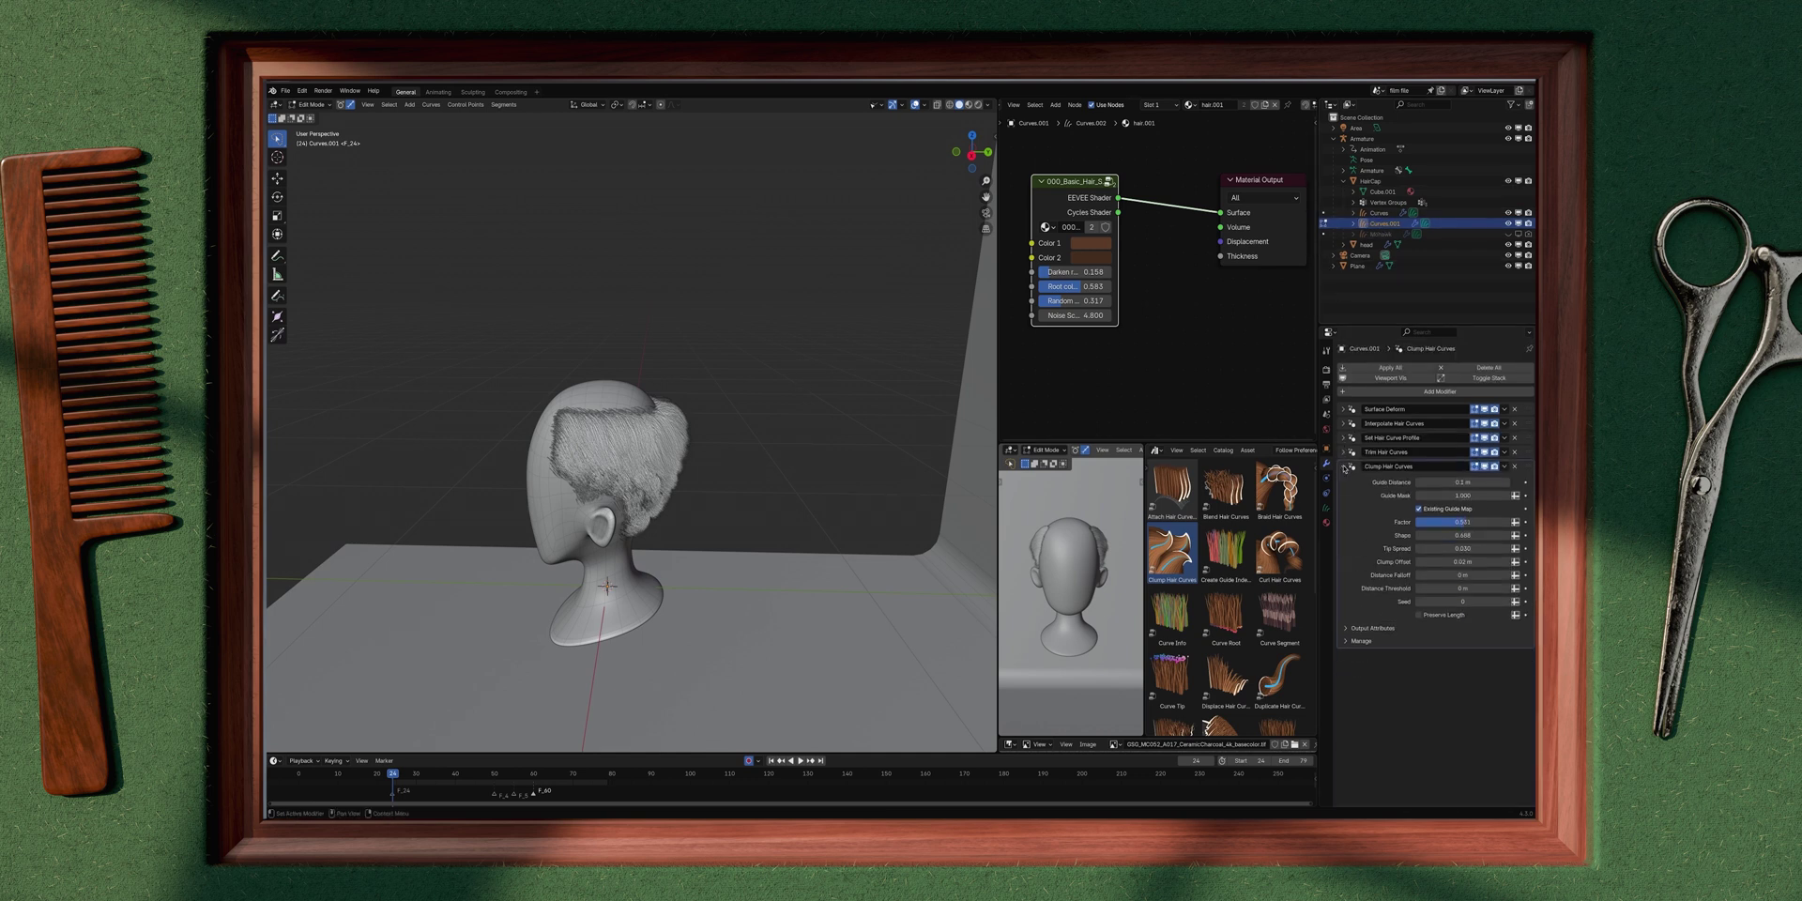
{"action": "left_click", "coordinate": [1345, 467]}
Step: Rename the duplicated hair object hair_top and the original hair object hair_sides
{"action": "middle_click_drag", "start_coordinate": [657, 474], "coordinate": [750, 454]}
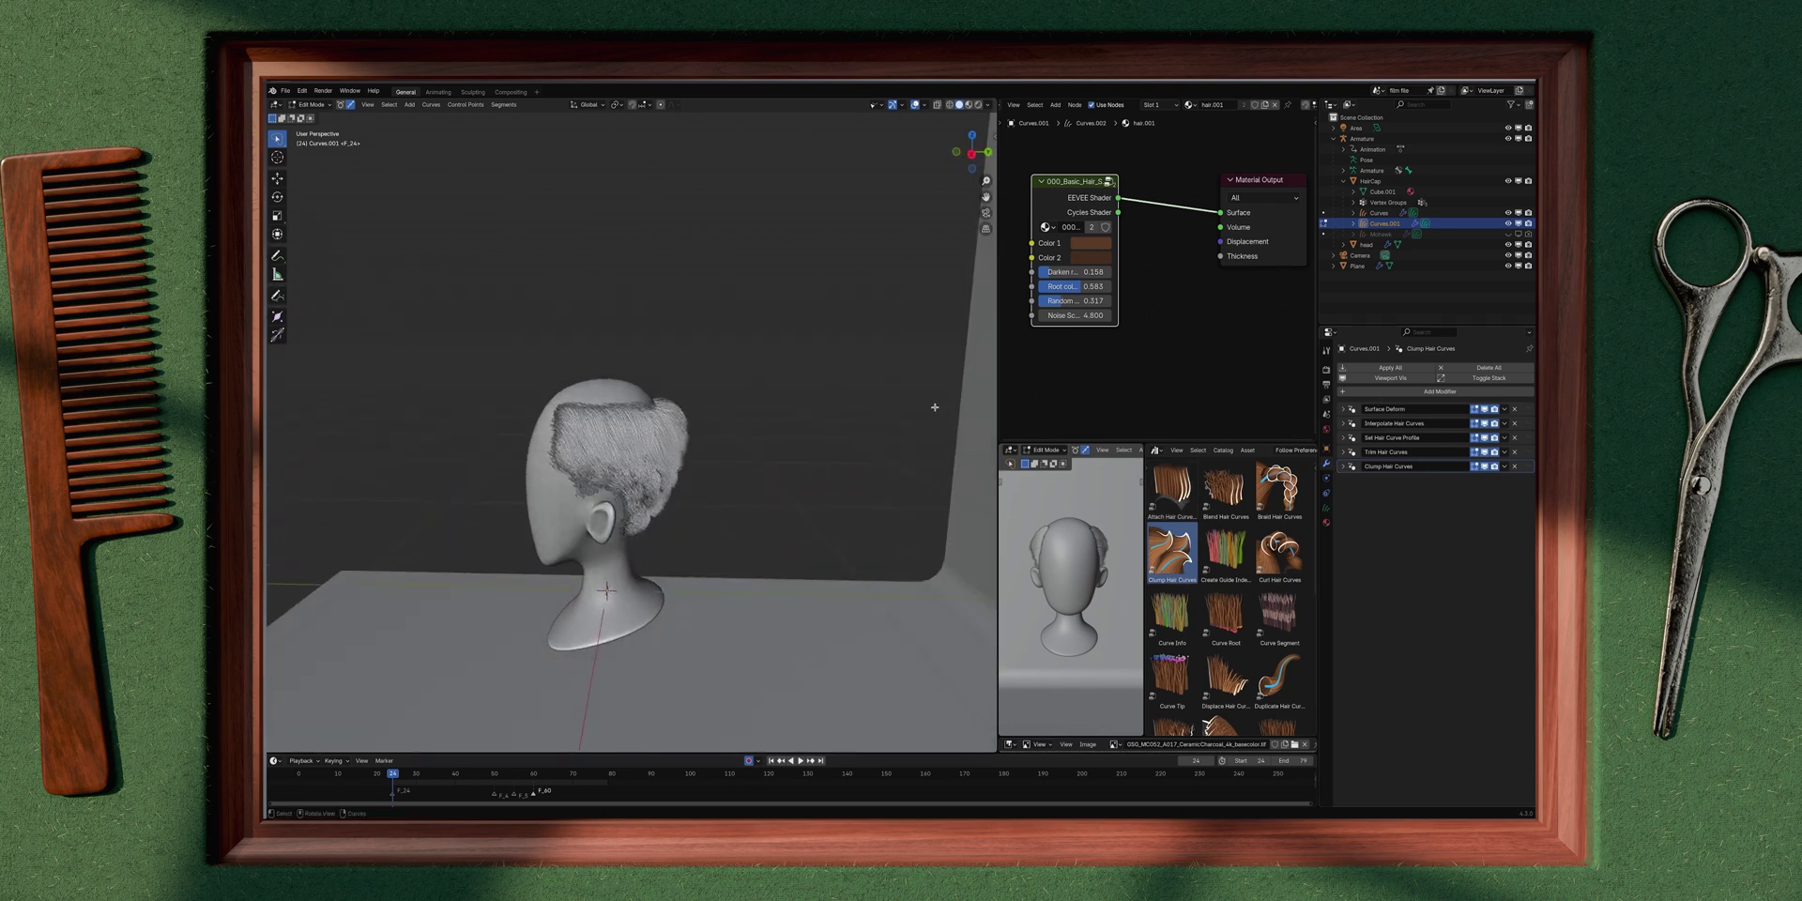
{"action": "double_click", "coordinate": [1386, 224]}
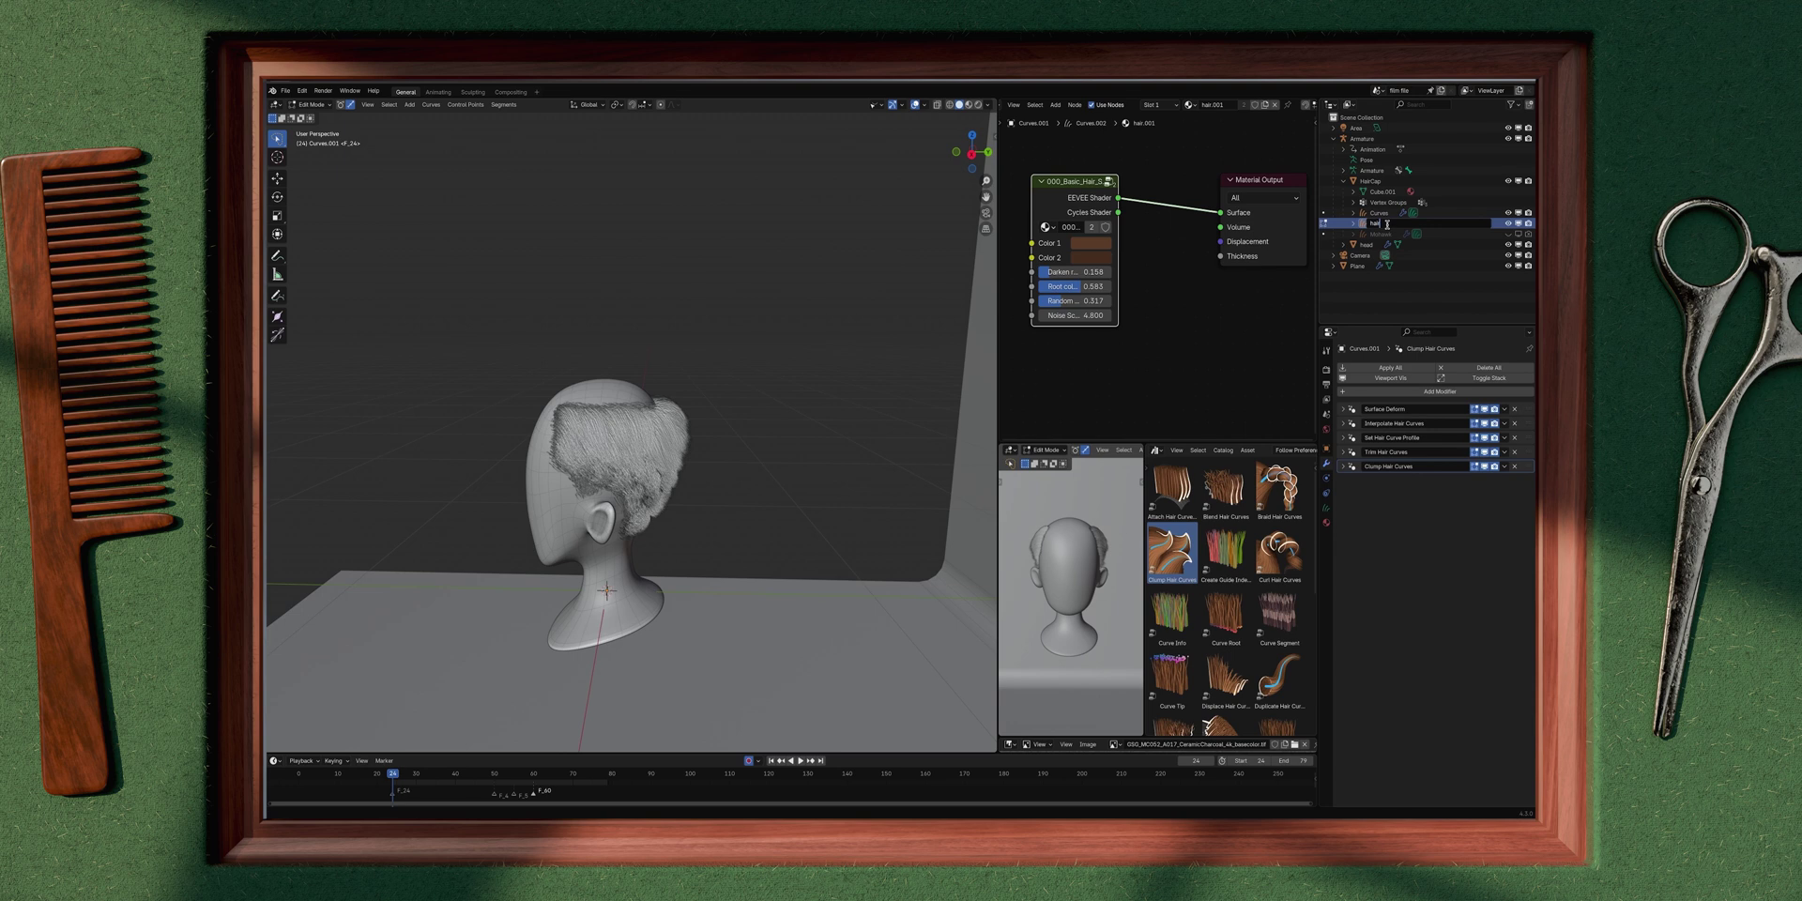
{"action": "type", "text": "hair_top"}
{"action": "key", "text": "Return"}
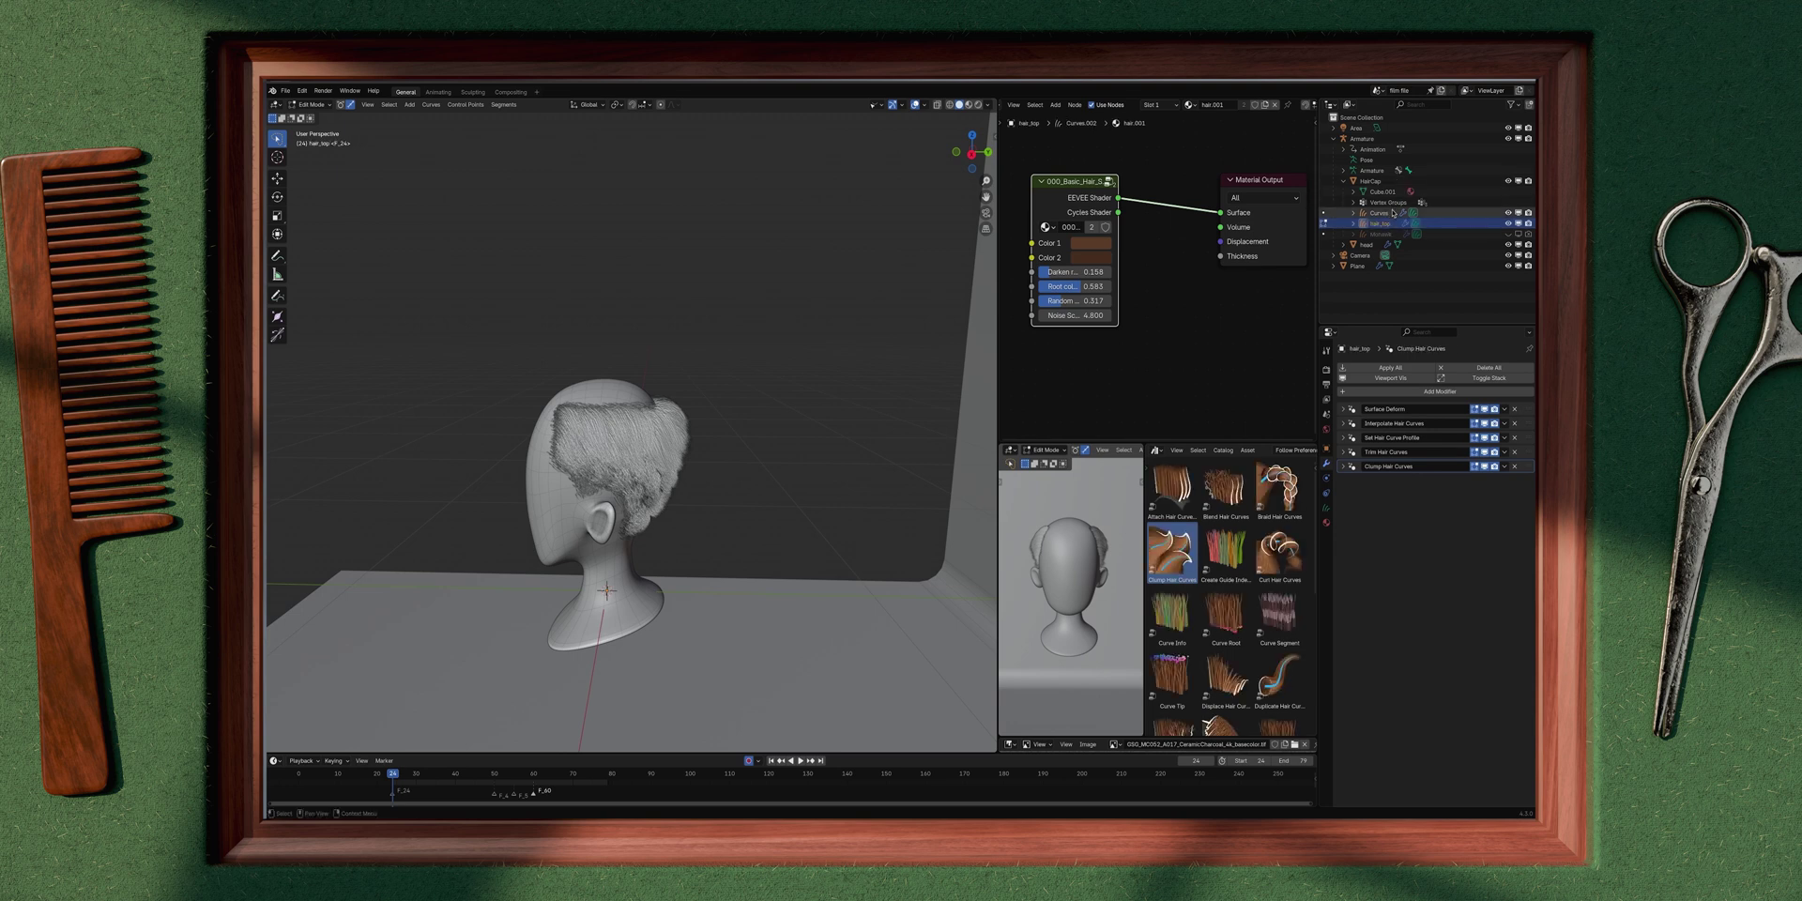
{"action": "double_click", "coordinate": [1383, 216]}
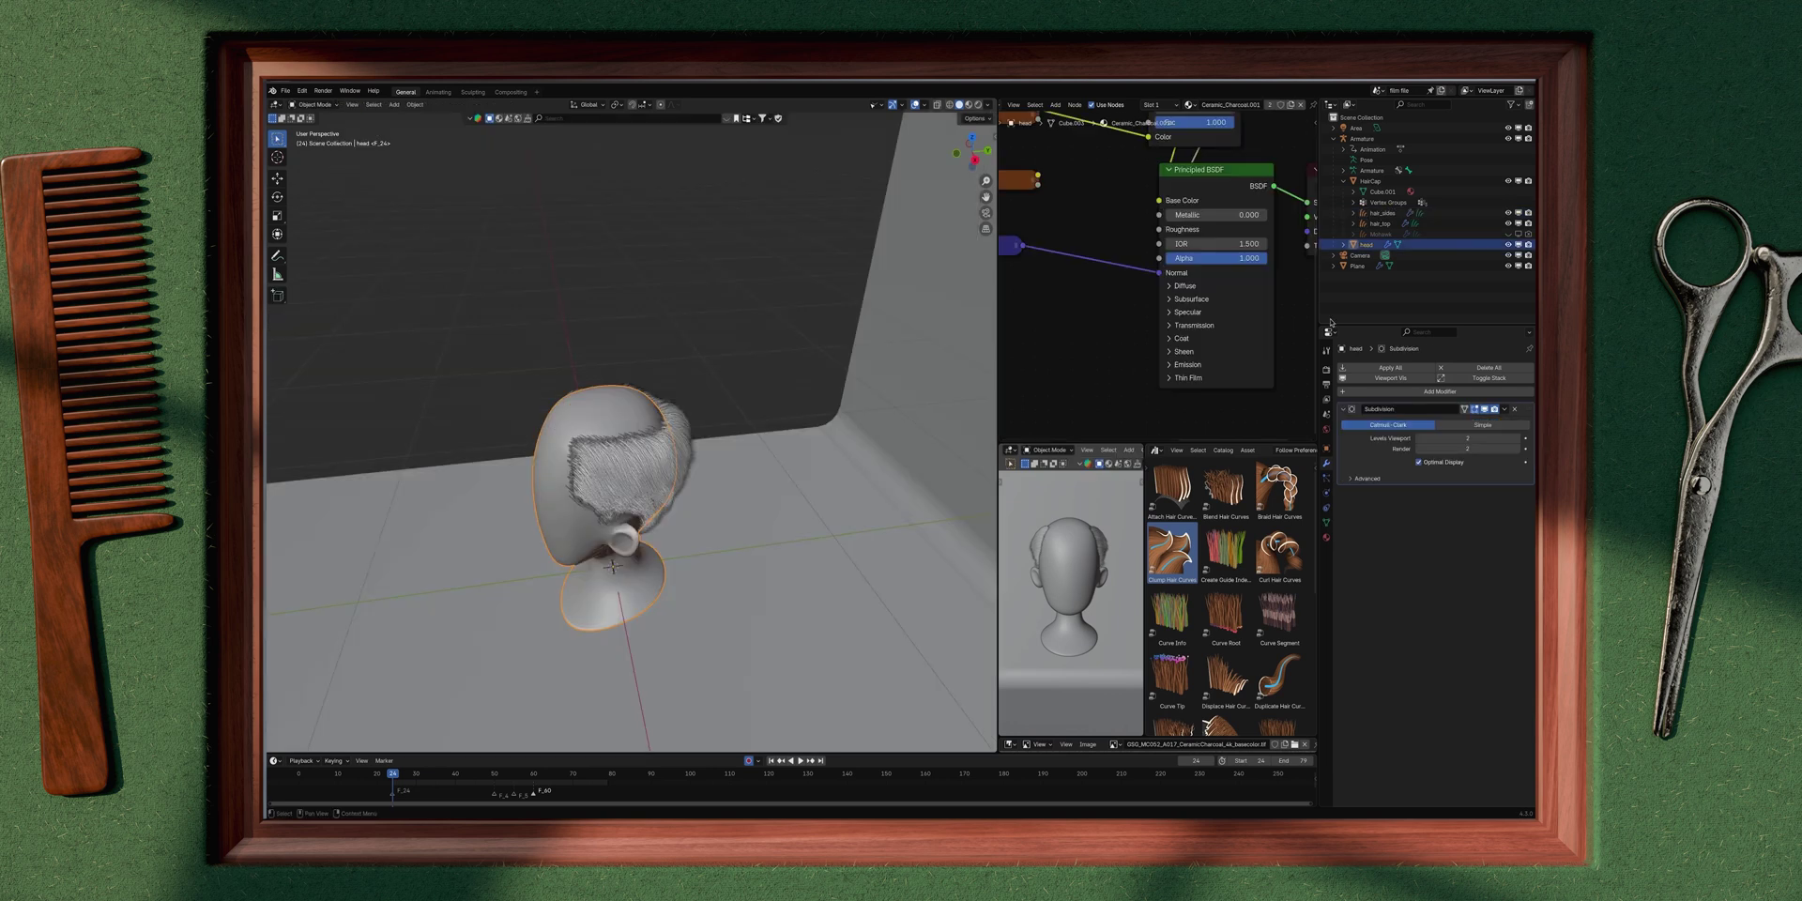
Step: Put hair_top in Sculpt Mode and disable viewport display of its interpolate, profile, trim and clump modifiers
{"action": "left_click", "coordinate": [1380, 223]}
{"action": "middle_click_drag", "start_coordinate": [546, 463], "coordinate": [542, 437]}
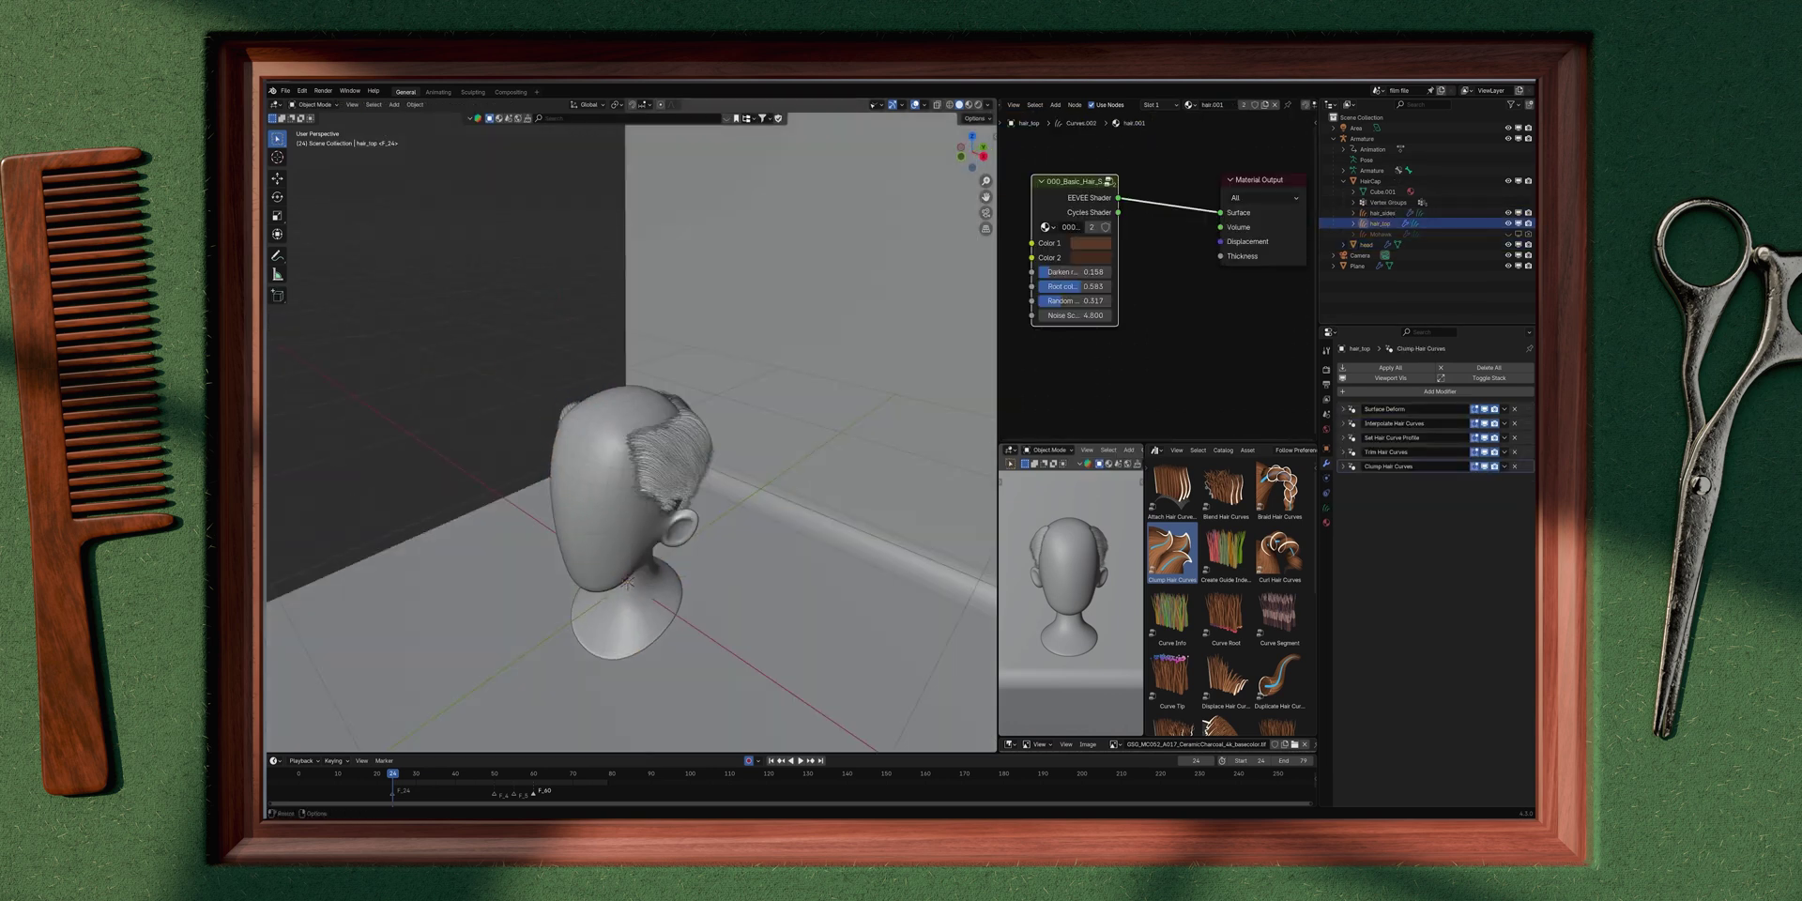
{"action": "mouse_move", "coordinate": [606, 417]}
{"action": "middle_mouse_down"}
{"action": "mouse_move", "coordinate": [751, 396]}
{"action": "mouse_move", "coordinate": [700, 470]}
{"action": "middle_mouse_up"}
{"action": "key", "text": "ctrl+Tab"}
{"action": "left_click_drag", "start_coordinate": [1484, 423], "coordinate": [1484, 466]}
Step: Add new guide hairs across the top of the head in top view and return to Object Mode
{"action": "left_click", "coordinate": [477, 737]}
{"action": "key", "text": "KP_7"}
{"action": "left_click", "coordinate": [654, 497]}
{"action": "left_click", "coordinate": [668, 497]}
{"action": "left_click", "coordinate": [685, 496]}
{"action": "key", "text": "ctrl+Tab"}
{"action": "mouse_move", "coordinate": [642, 443]}
{"action": "middle_mouse_down"}
{"action": "mouse_move", "coordinate": [573, 453]}
{"action": "mouse_move", "coordinate": [604, 394]}
{"action": "middle_mouse_up"}
{"action": "scroll", "coordinate": [626, 370], "scroll_direction": "down", "scroll_amount": 3}
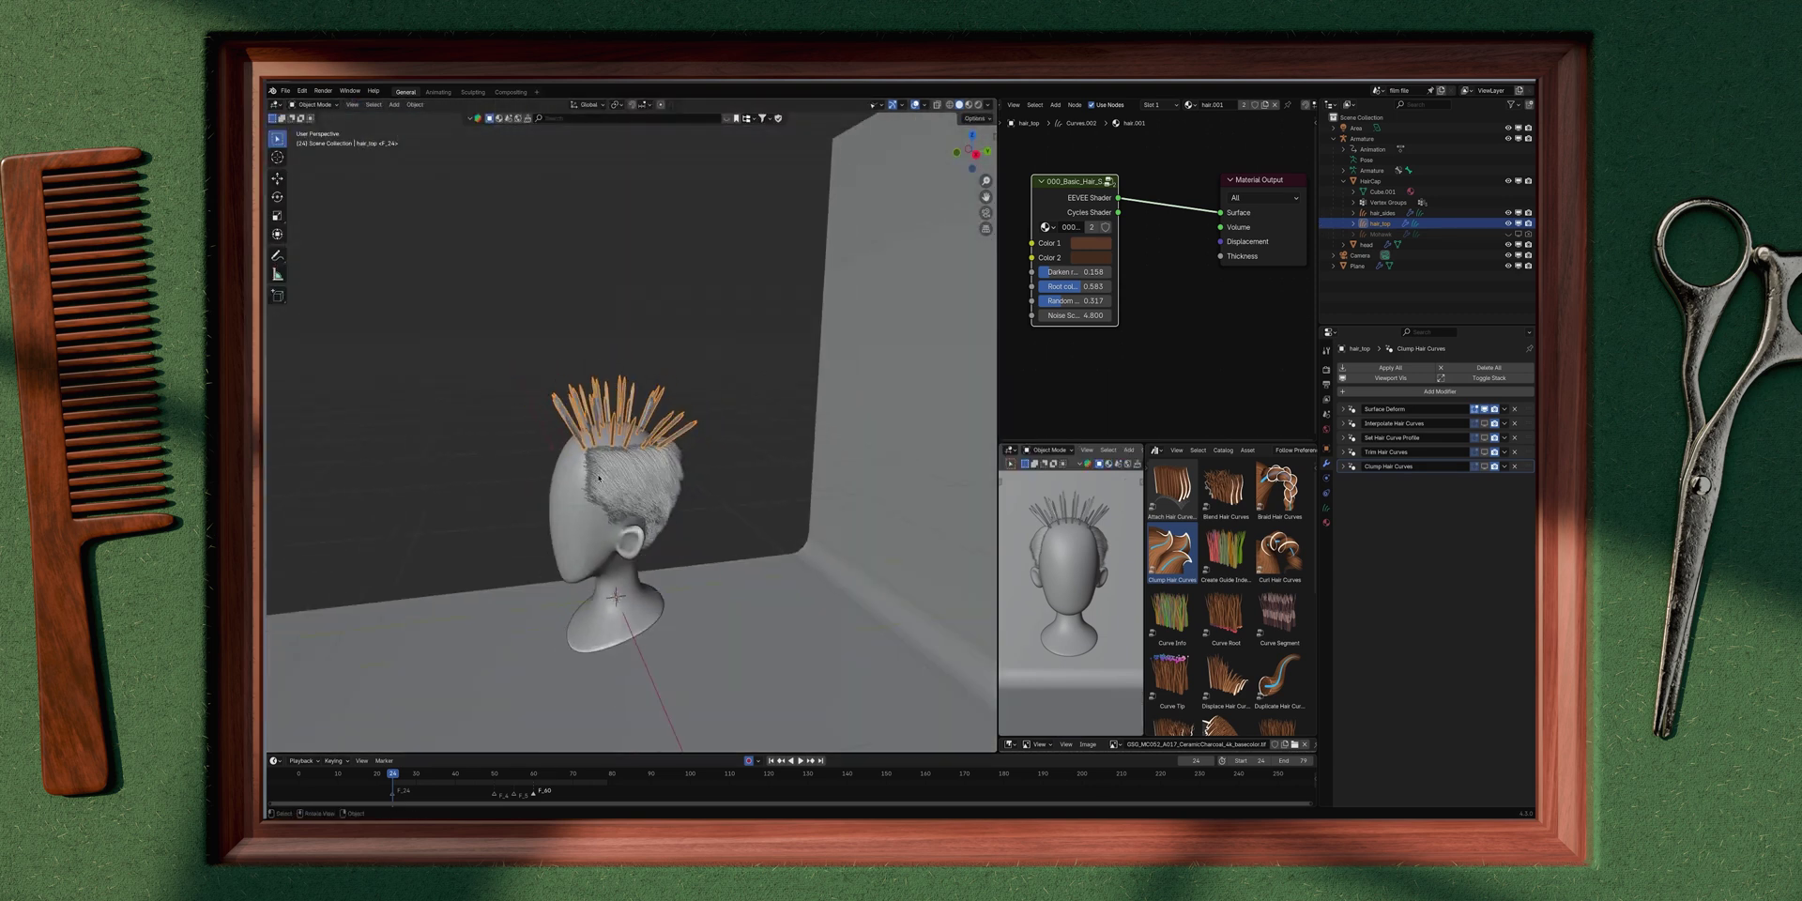
Step: In Edit Mode, select the hair_top guides along the back and side rim, then switch to Sculpt Mode
{"action": "middle_click_drag", "start_coordinate": [619, 487], "coordinate": [700, 437]}
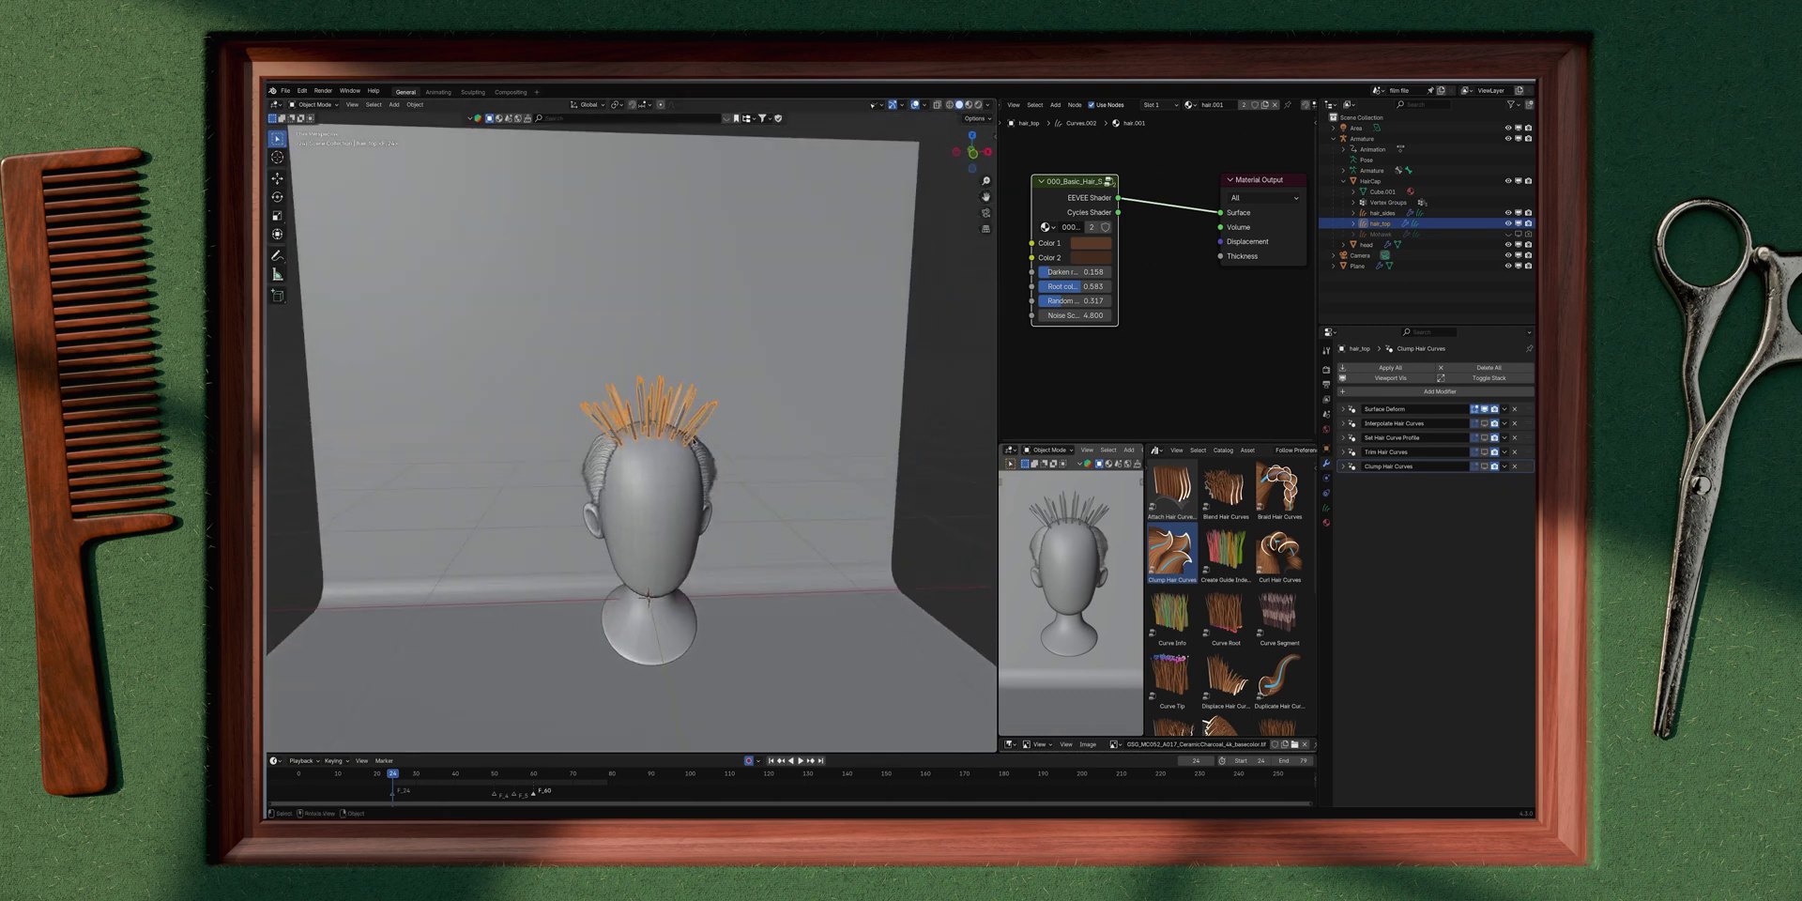
{"action": "middle_click_drag", "start_coordinate": [582, 527], "coordinate": [542, 450]}
{"action": "scroll", "coordinate": [702, 478], "scroll_direction": "up", "scroll_amount": 2}
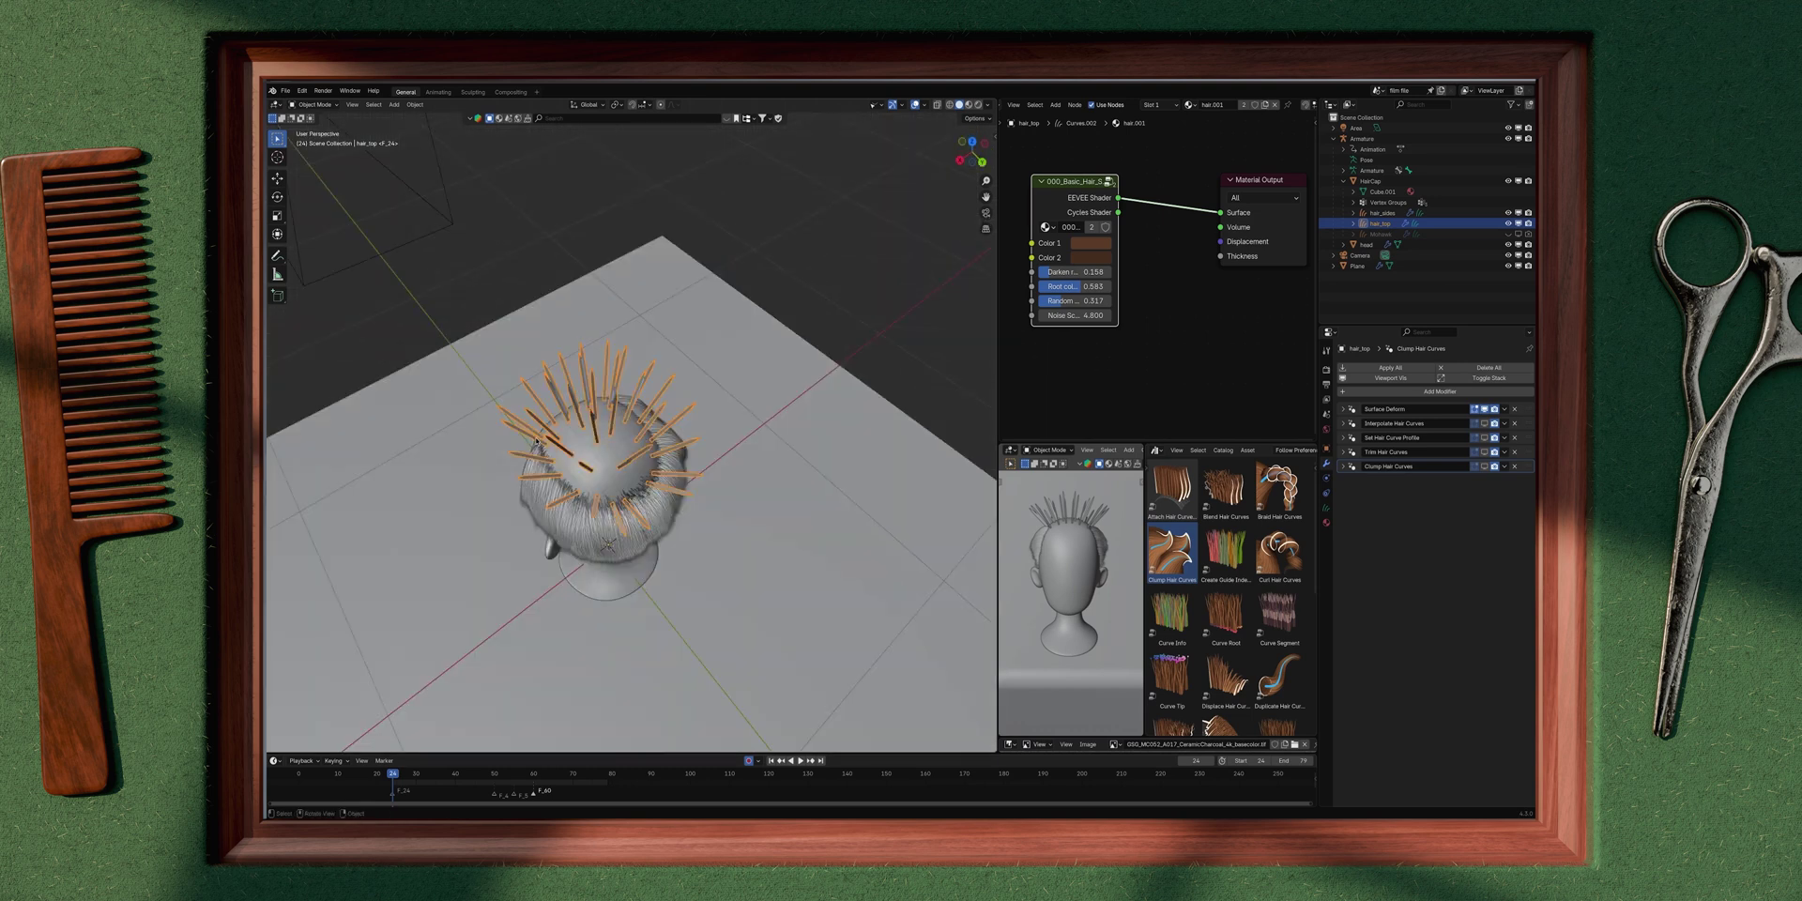
{"action": "middle_click_drag", "start_coordinate": [670, 448], "coordinate": [598, 477]}
{"action": "mouse_move", "coordinate": [690, 428]}
{"action": "middle_mouse_down"}
{"action": "mouse_move", "coordinate": [731, 456]}
{"action": "mouse_move", "coordinate": [683, 446]}
{"action": "middle_mouse_up"}
{"action": "key", "text": "Tab"}
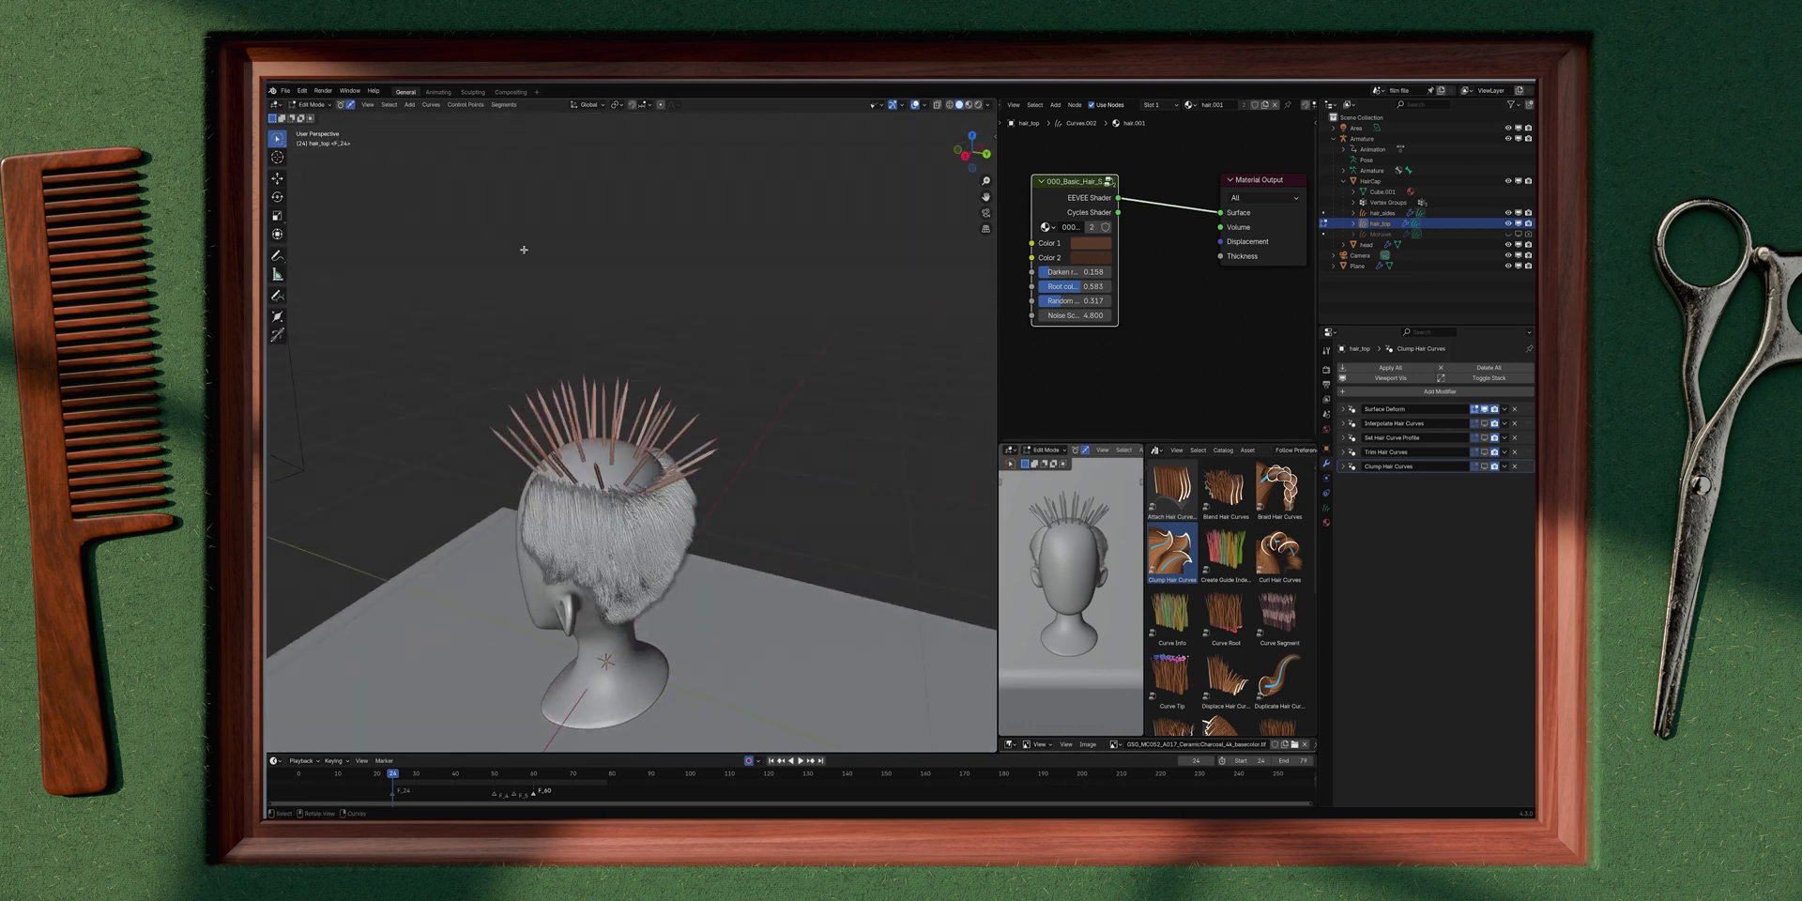
{"action": "middle_click_drag", "start_coordinate": [728, 466], "coordinate": [688, 406]}
{"action": "left_click_drag", "start_coordinate": [689, 405], "coordinate": [716, 441], "text": "shift"}
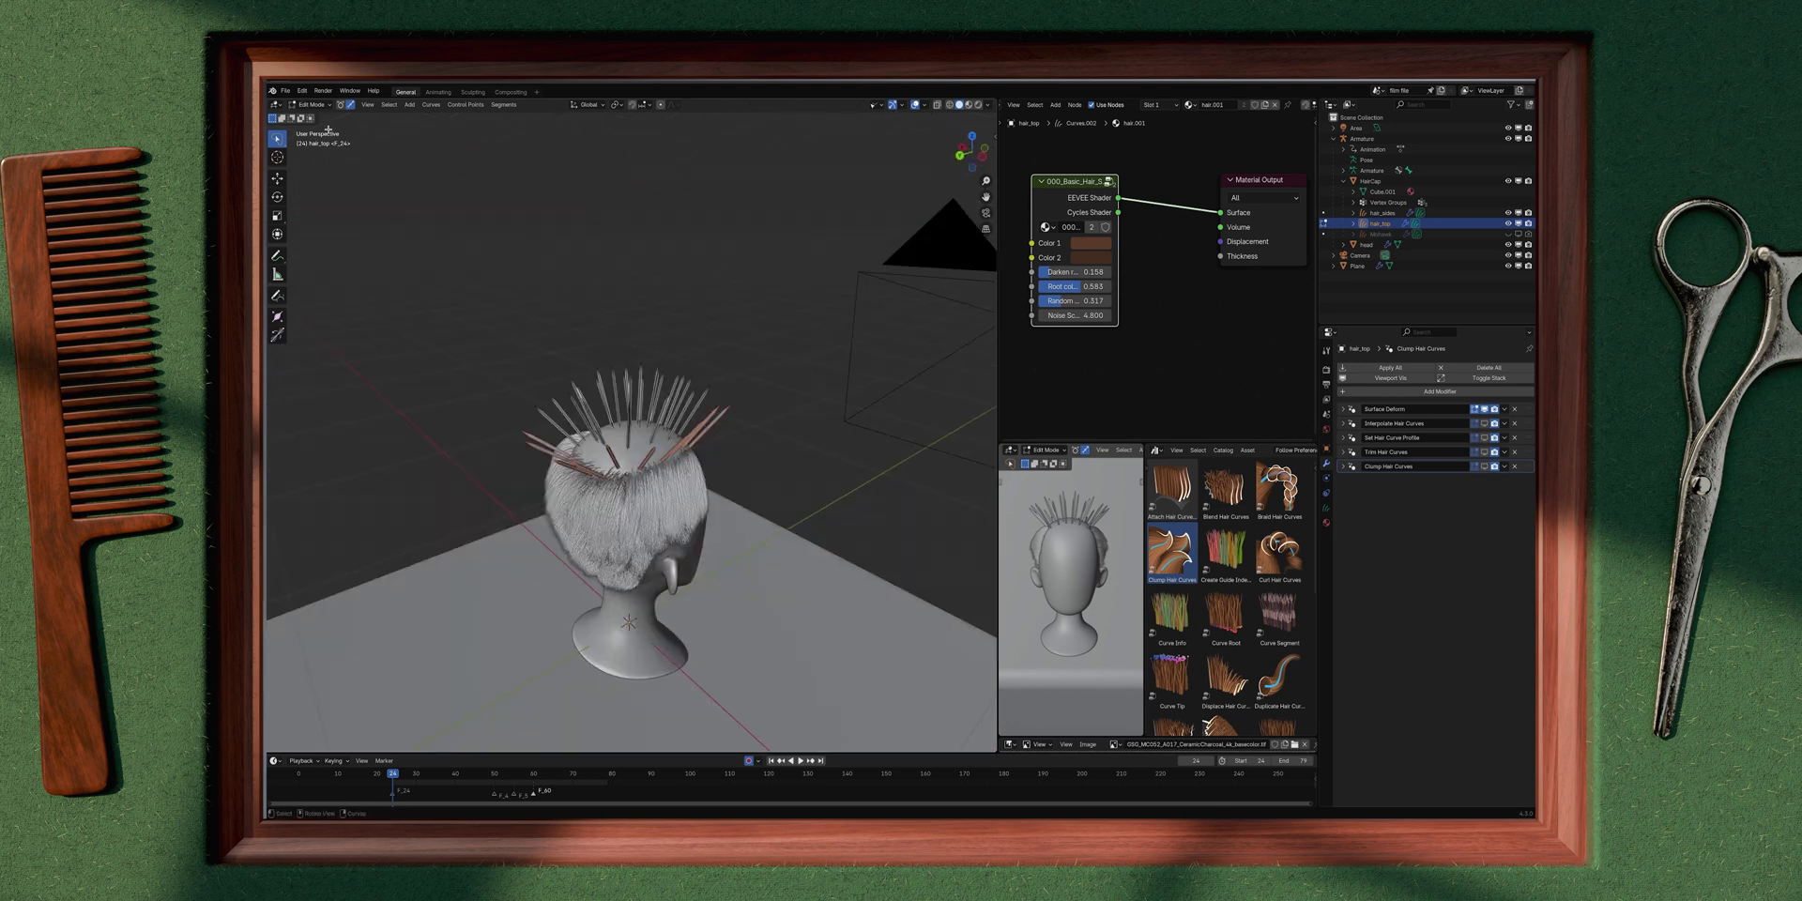
{"action": "left_click", "coordinate": [319, 108]}
{"action": "left_click", "coordinate": [322, 142]}
Step: Comb the selected back and side guides of hair_top down over the side hair
{"action": "mouse_move", "coordinate": [662, 476]}
{"action": "middle_mouse_down"}
{"action": "mouse_move", "coordinate": [786, 439]}
{"action": "mouse_move", "coordinate": [840, 486]}
{"action": "mouse_move", "coordinate": [798, 462]}
{"action": "mouse_move", "coordinate": [820, 464]}
{"action": "mouse_move", "coordinate": [706, 478]}
{"action": "middle_mouse_up"}
{"action": "left_click", "coordinate": [279, 737]}
{"action": "middle_click_drag", "start_coordinate": [422, 469], "coordinate": [540, 443]}
{"action": "left_click_drag", "start_coordinate": [561, 441], "coordinate": [538, 410]}
{"action": "mouse_move", "coordinate": [561, 405]}
{"action": "middle_mouse_down"}
{"action": "mouse_move", "coordinate": [657, 455]}
{"action": "mouse_move", "coordinate": [704, 455]}
{"action": "mouse_move", "coordinate": [722, 497]}
{"action": "mouse_move", "coordinate": [760, 441]}
{"action": "middle_mouse_up"}
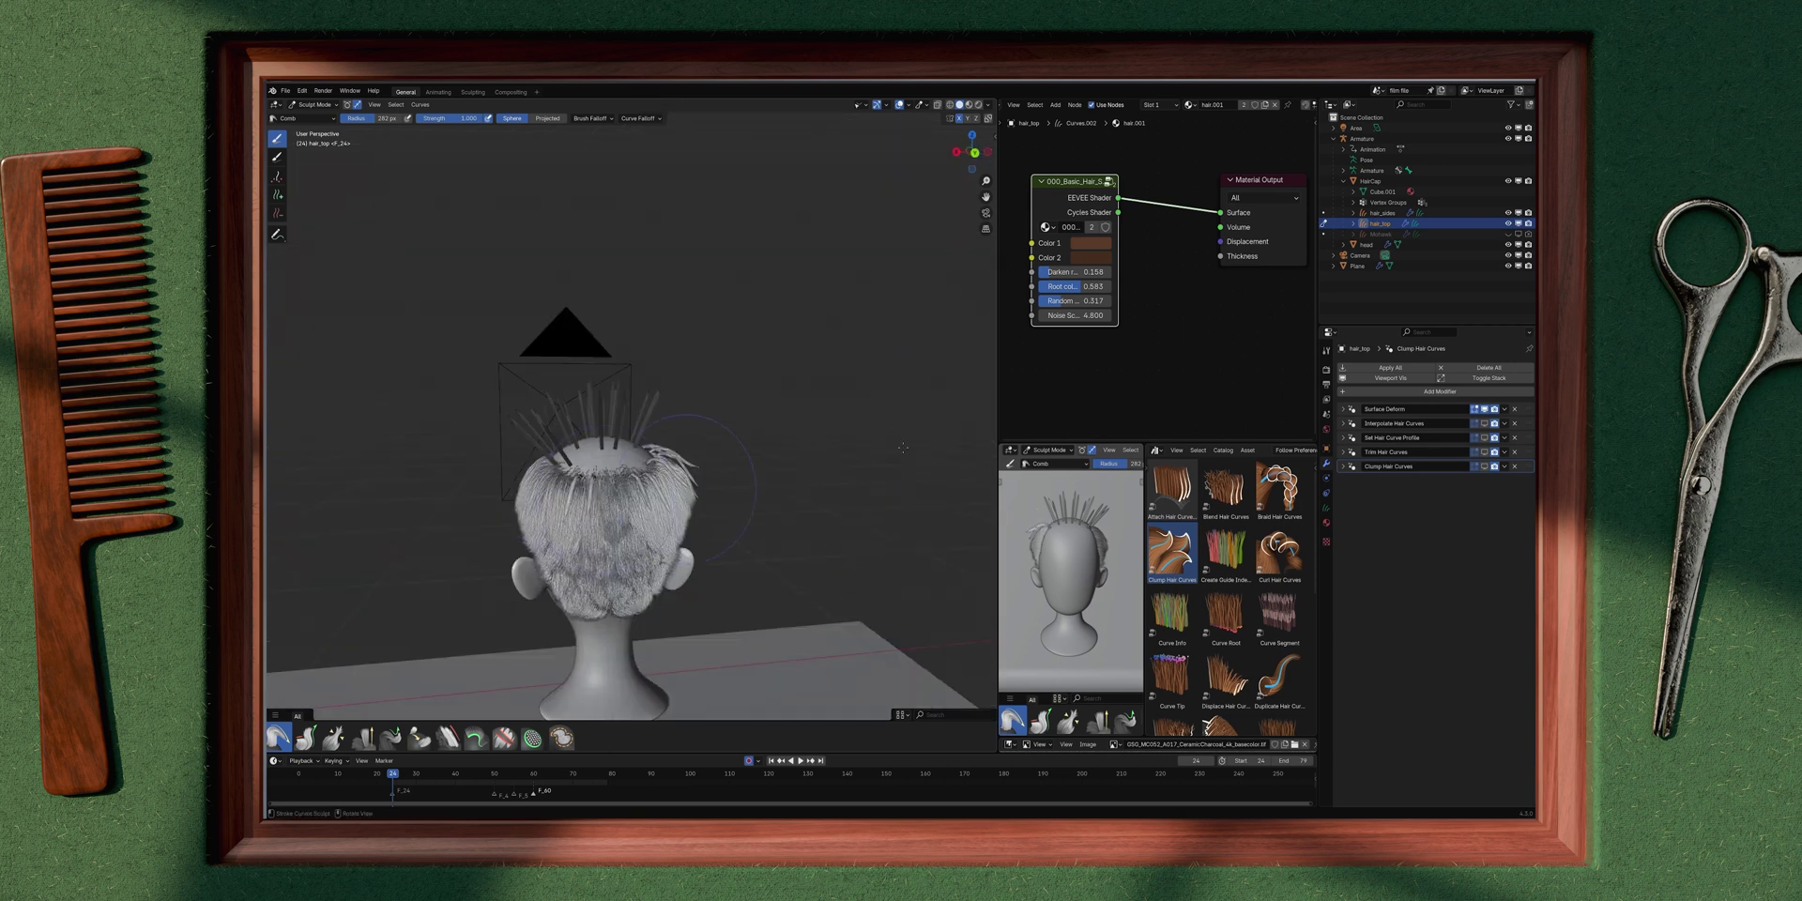
Step: Toggle the Interpolate Hair Curves viewport display to check how the combed hair_top guides fill in
{"action": "left_click", "coordinate": [1485, 425]}
{"action": "left_click", "coordinate": [1485, 425]}
{"action": "left_click", "coordinate": [1485, 424]}
{"action": "left_click", "coordinate": [1485, 424]}
{"action": "left_click", "coordinate": [1485, 425]}
{"action": "left_click", "coordinate": [1485, 424]}
{"action": "mouse_move", "coordinate": [896, 449]}
{"action": "middle_mouse_down"}
{"action": "mouse_move", "coordinate": [773, 458]}
{"action": "mouse_move", "coordinate": [785, 510]}
{"action": "mouse_move", "coordinate": [853, 589]}
{"action": "middle_mouse_up"}
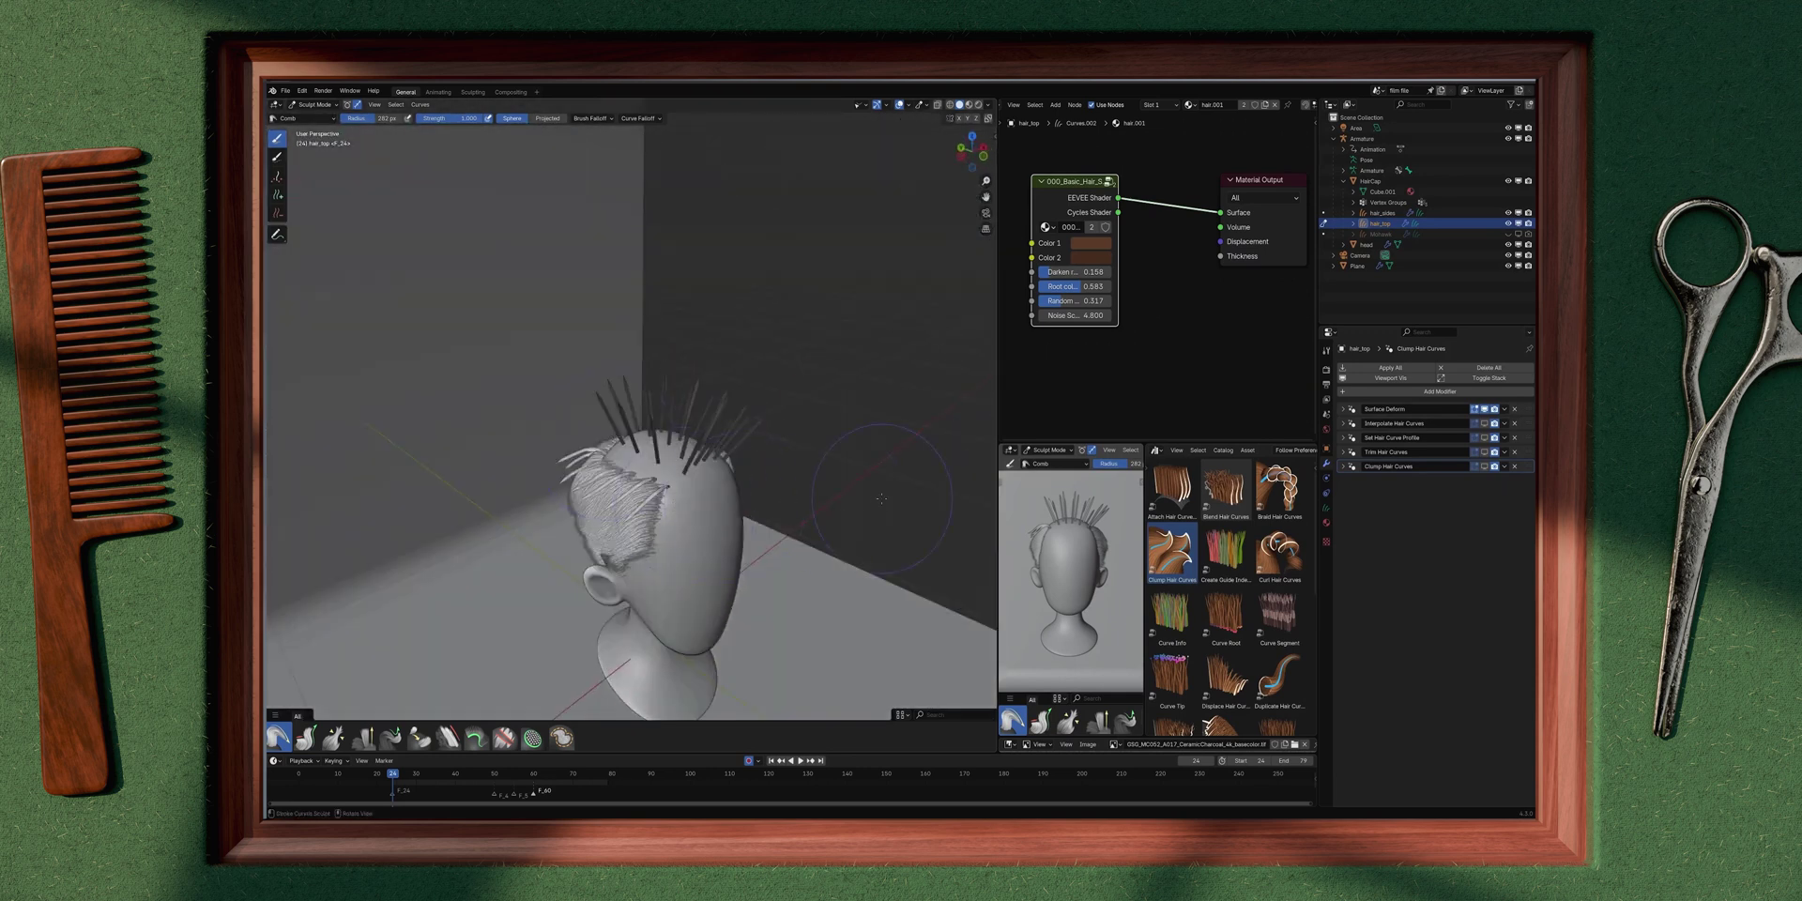
{"action": "mouse_move", "coordinate": [723, 487]}
{"action": "middle_mouse_down"}
{"action": "mouse_move", "coordinate": [756, 530]}
{"action": "mouse_move", "coordinate": [711, 450]}
{"action": "mouse_move", "coordinate": [663, 467]}
{"action": "middle_mouse_up"}
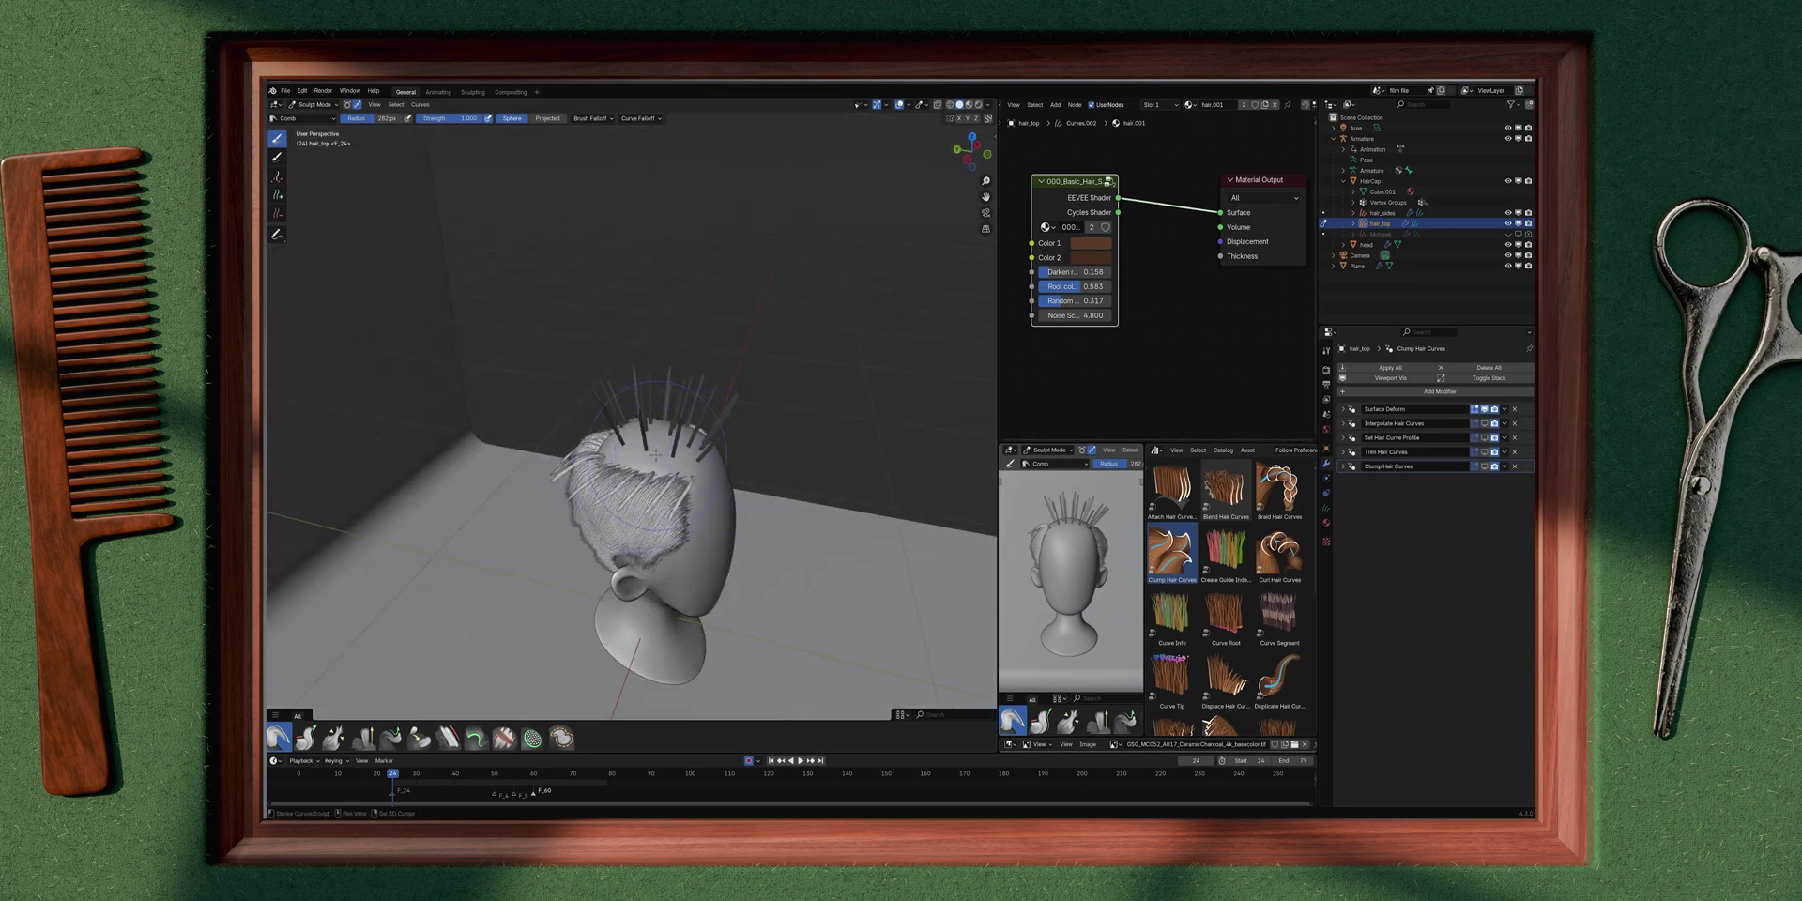
Step: Return to Object Mode and add a vertex group named hair_scalp to the HairCap
{"action": "key", "text": "ctrl+Tab"}
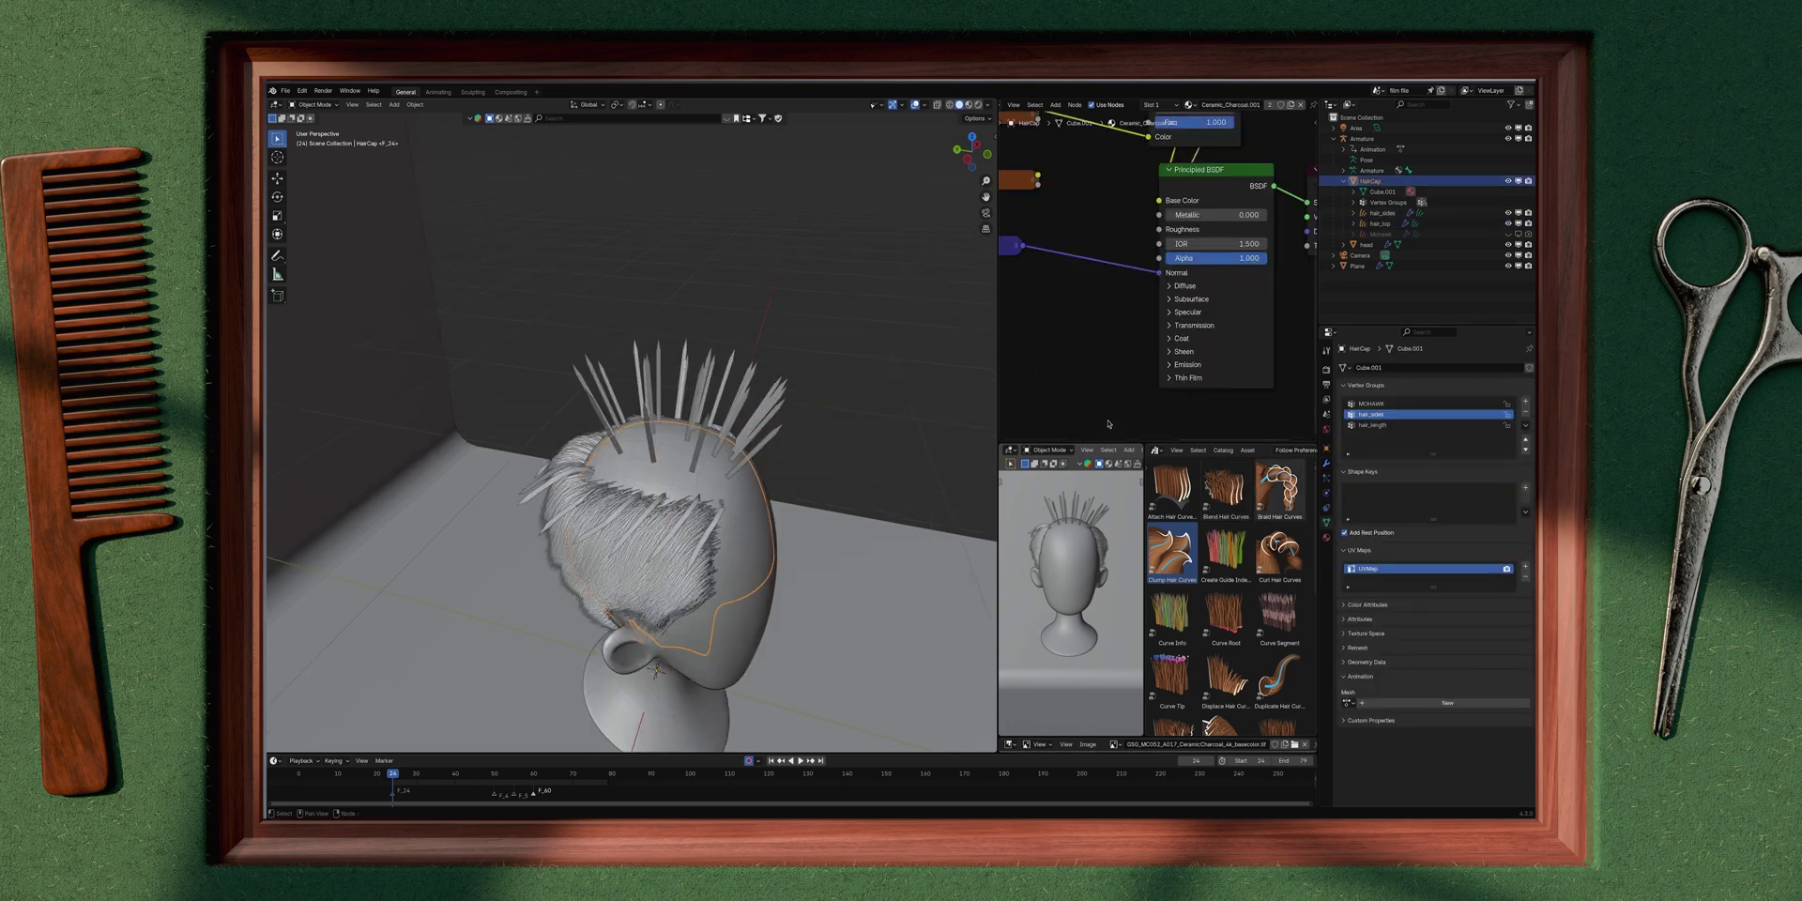
{"action": "left_click", "coordinate": [1455, 426]}
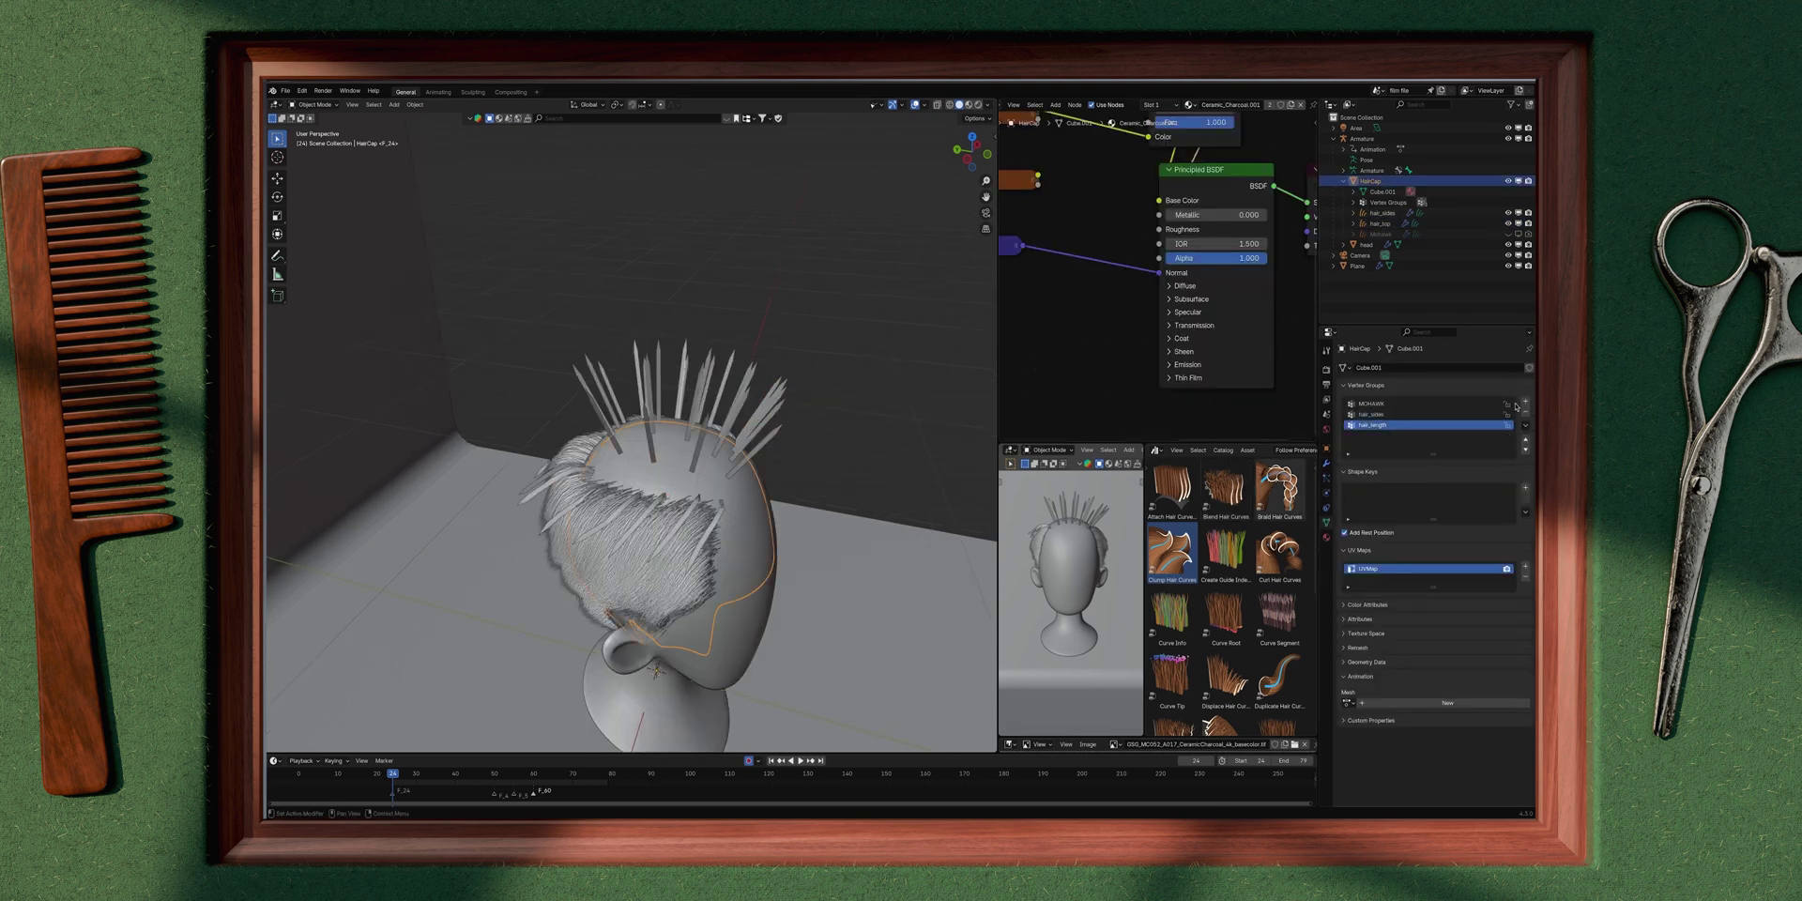
{"action": "left_click", "coordinate": [1527, 402]}
{"action": "double_click", "coordinate": [1371, 436]}
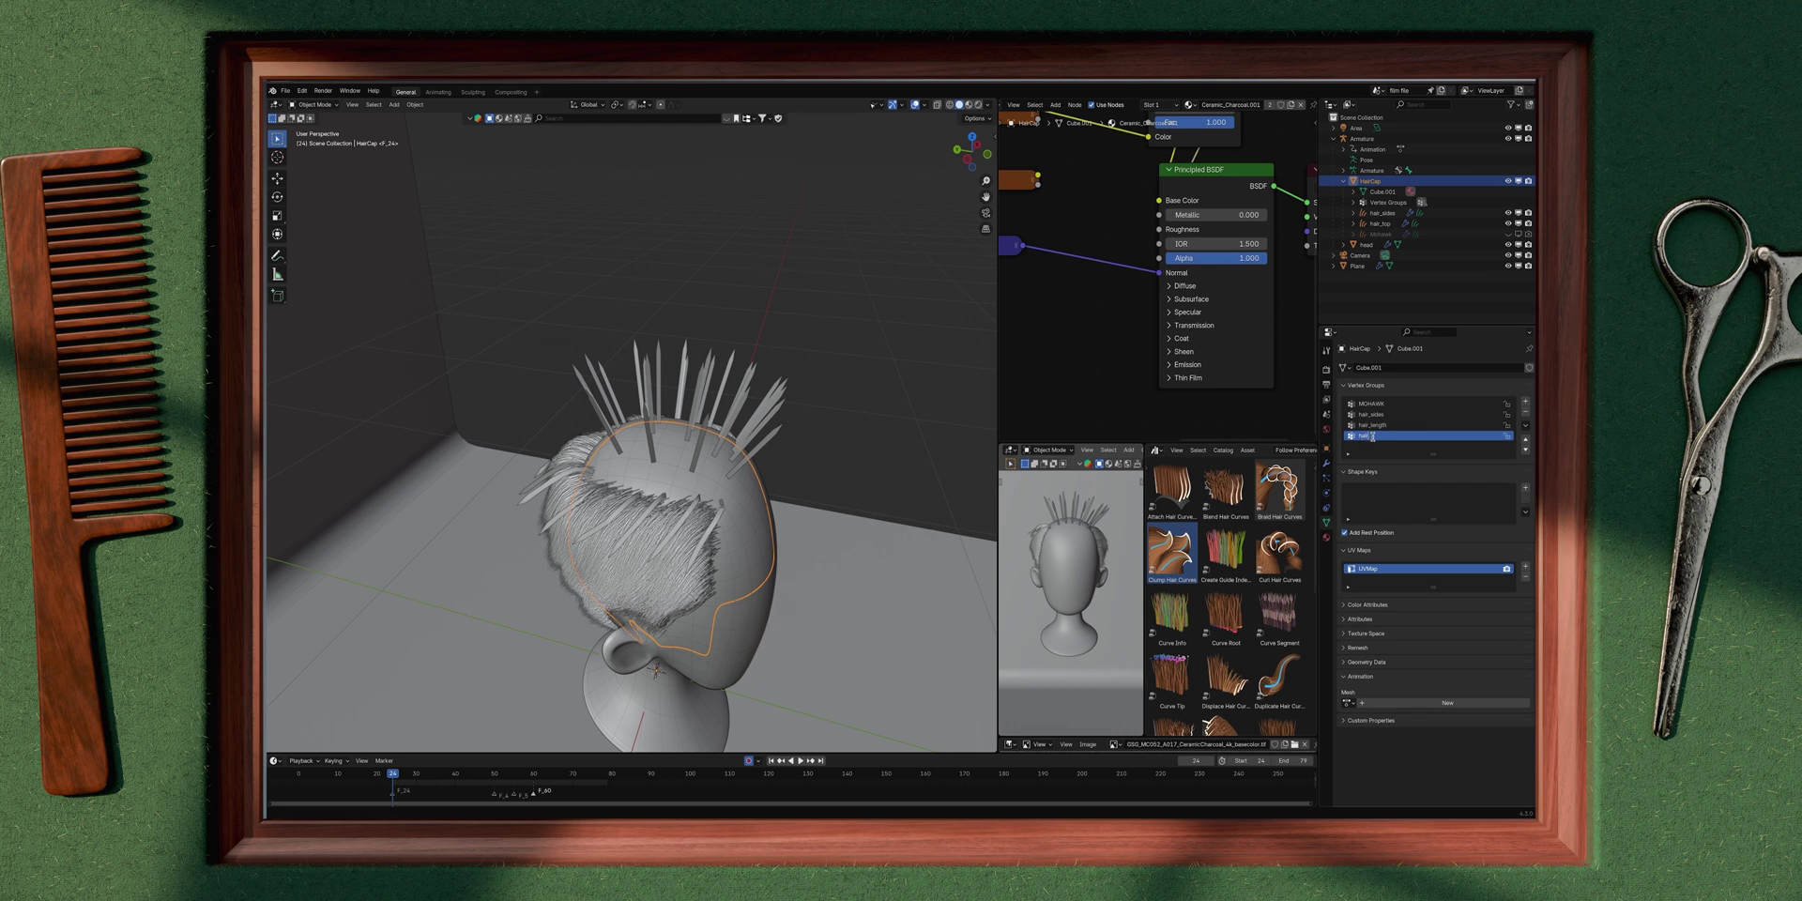
{"action": "key", "text": "Return"}
Step: Enable hair_top's Interpolate Hair Curves modifier in the viewport and set its density mask to hair_scalp
{"action": "left_click", "coordinate": [1326, 464]}
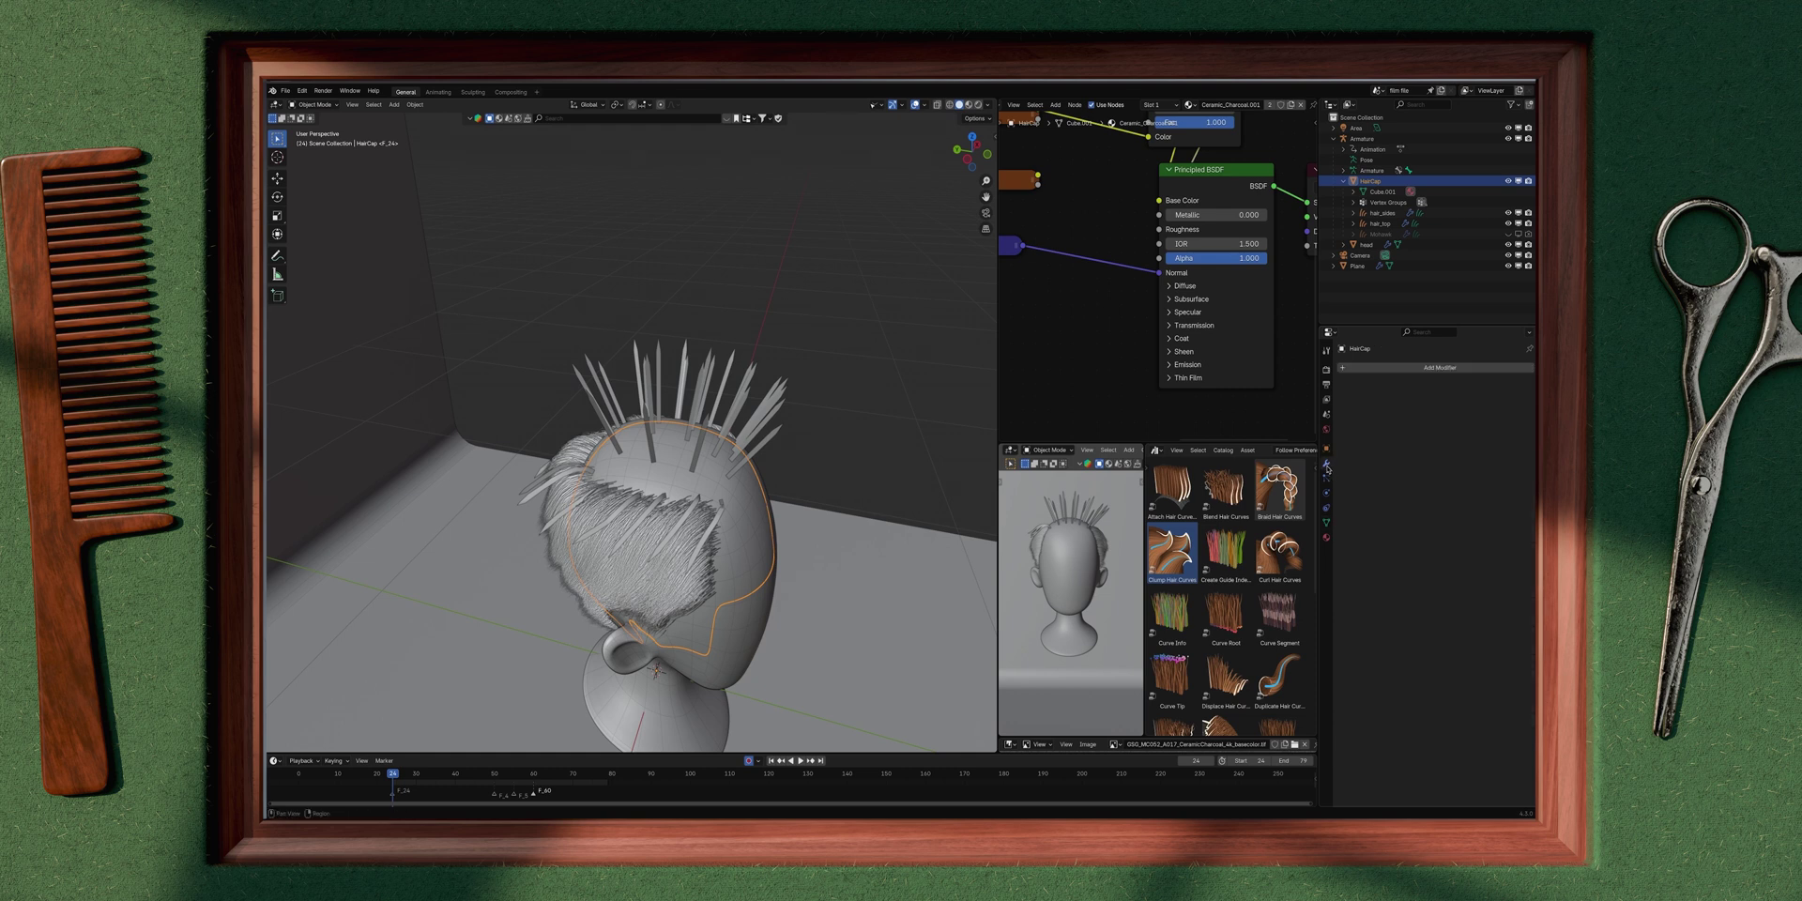
{"action": "left_click", "coordinate": [760, 409]}
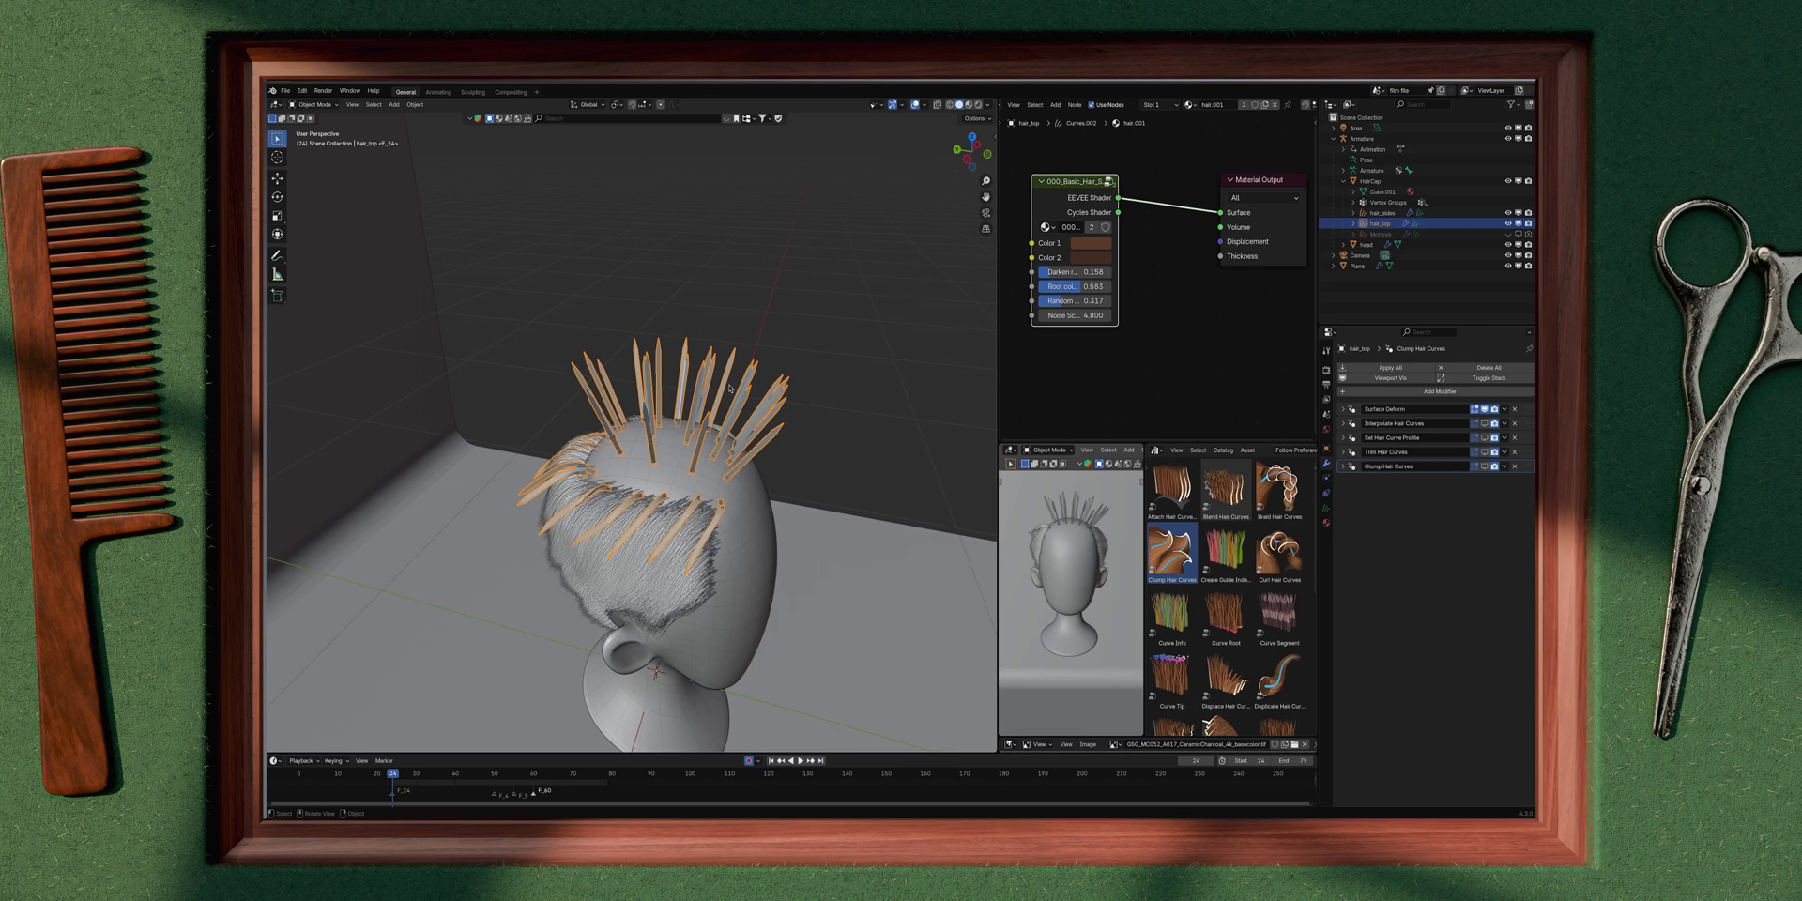
{"action": "left_click", "coordinate": [1345, 423]}
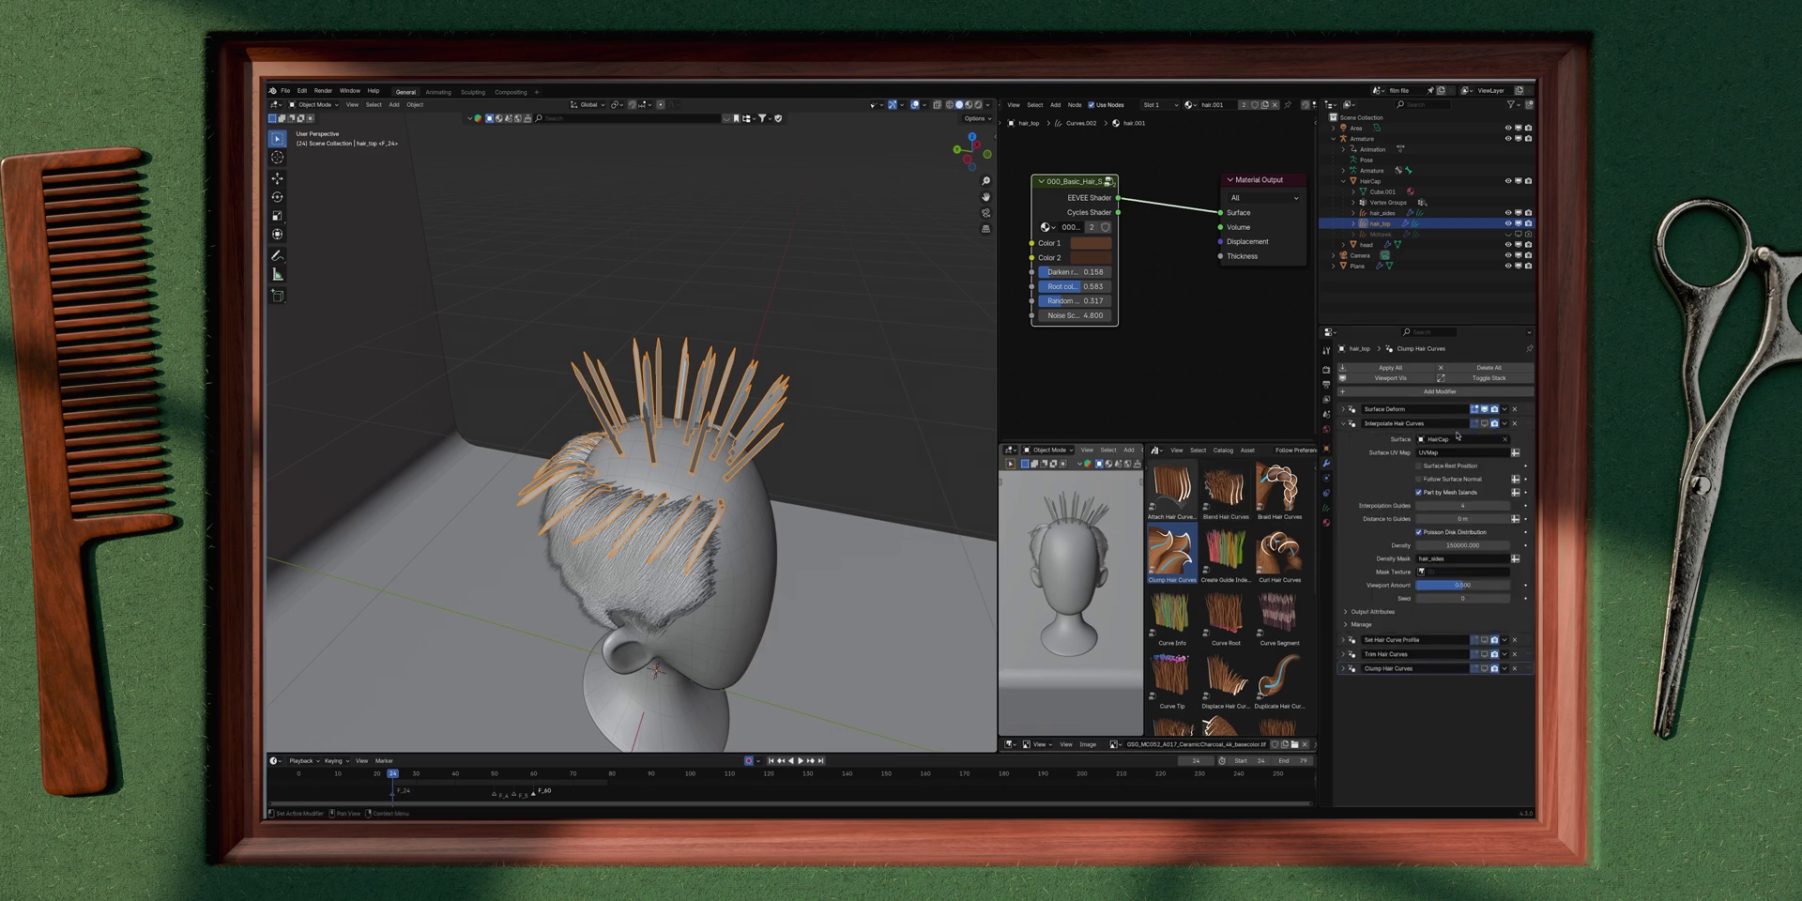
{"action": "left_click", "coordinate": [1486, 424]}
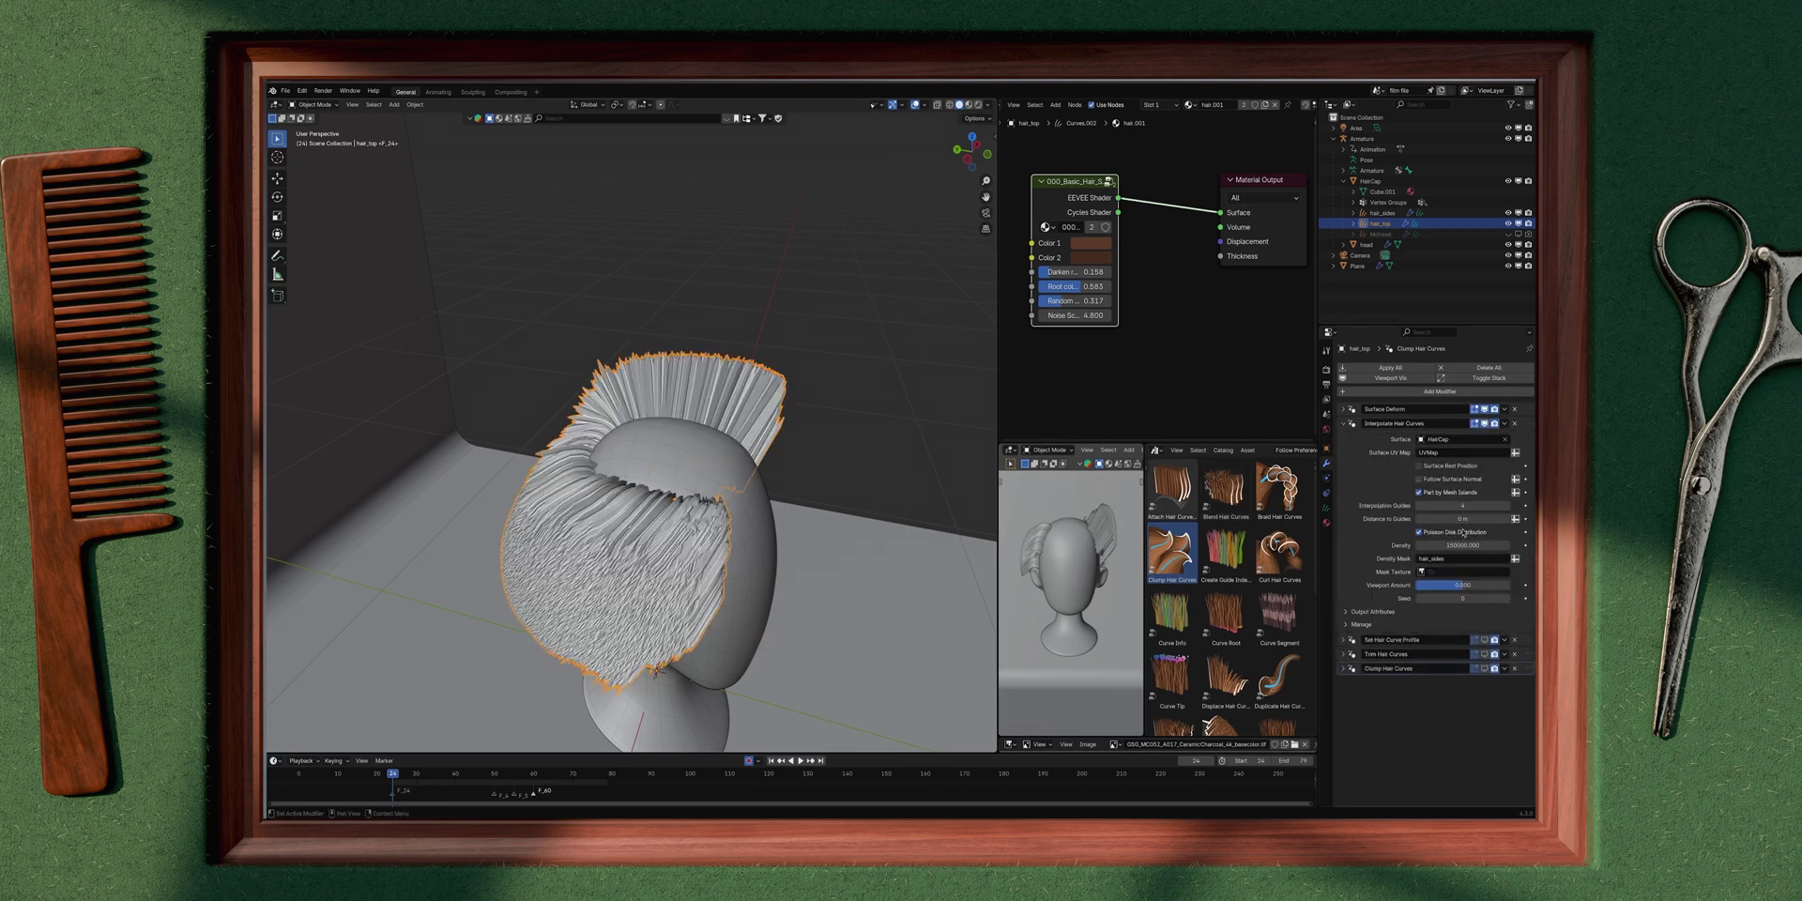
{"action": "left_click", "coordinate": [1453, 556]}
{"action": "key", "text": "BackSpace"}
{"action": "key", "text": "BackSpace"}
{"action": "key", "text": "BackSpace"}
{"action": "key", "text": "BackSpace"}
{"action": "key", "text": "BackSpace"}
{"action": "key", "text": "BackSpace"}
{"action": "type", "text": "_scalp"}
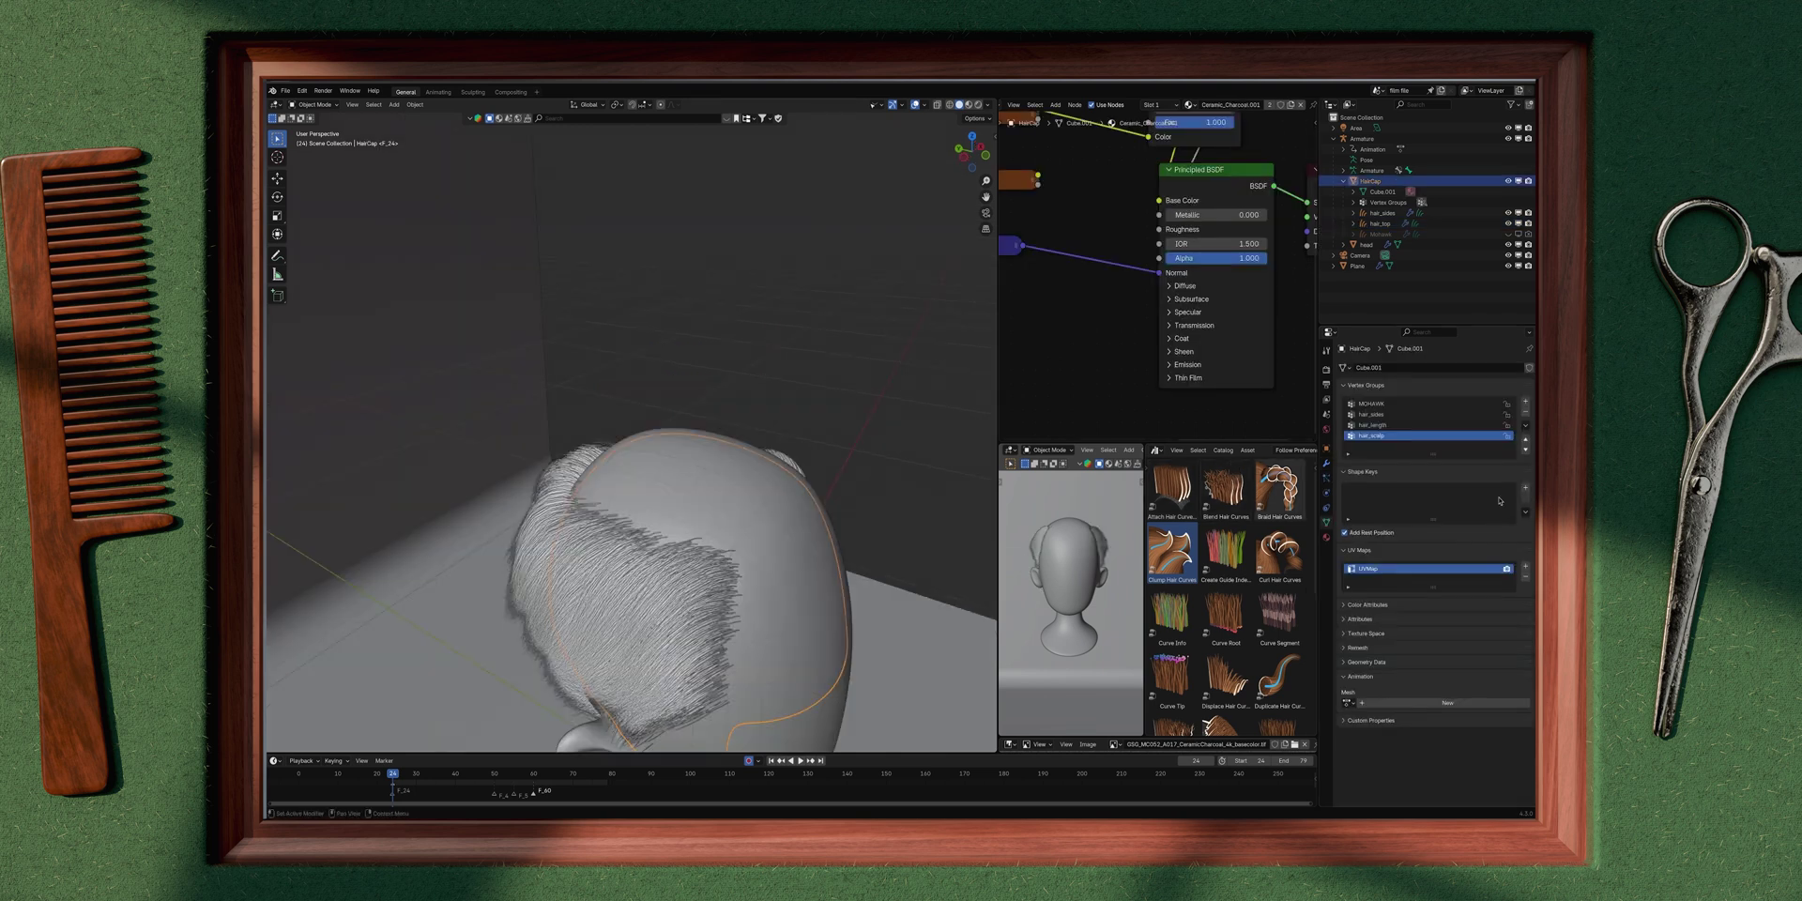
Step: Switch the HairCap to Weight Paint mode and paint full weight into hair_scalp over the front and crown of the head
{"action": "key", "text": "ctrl+Tab"}
{"action": "key", "text": "shift+z"}
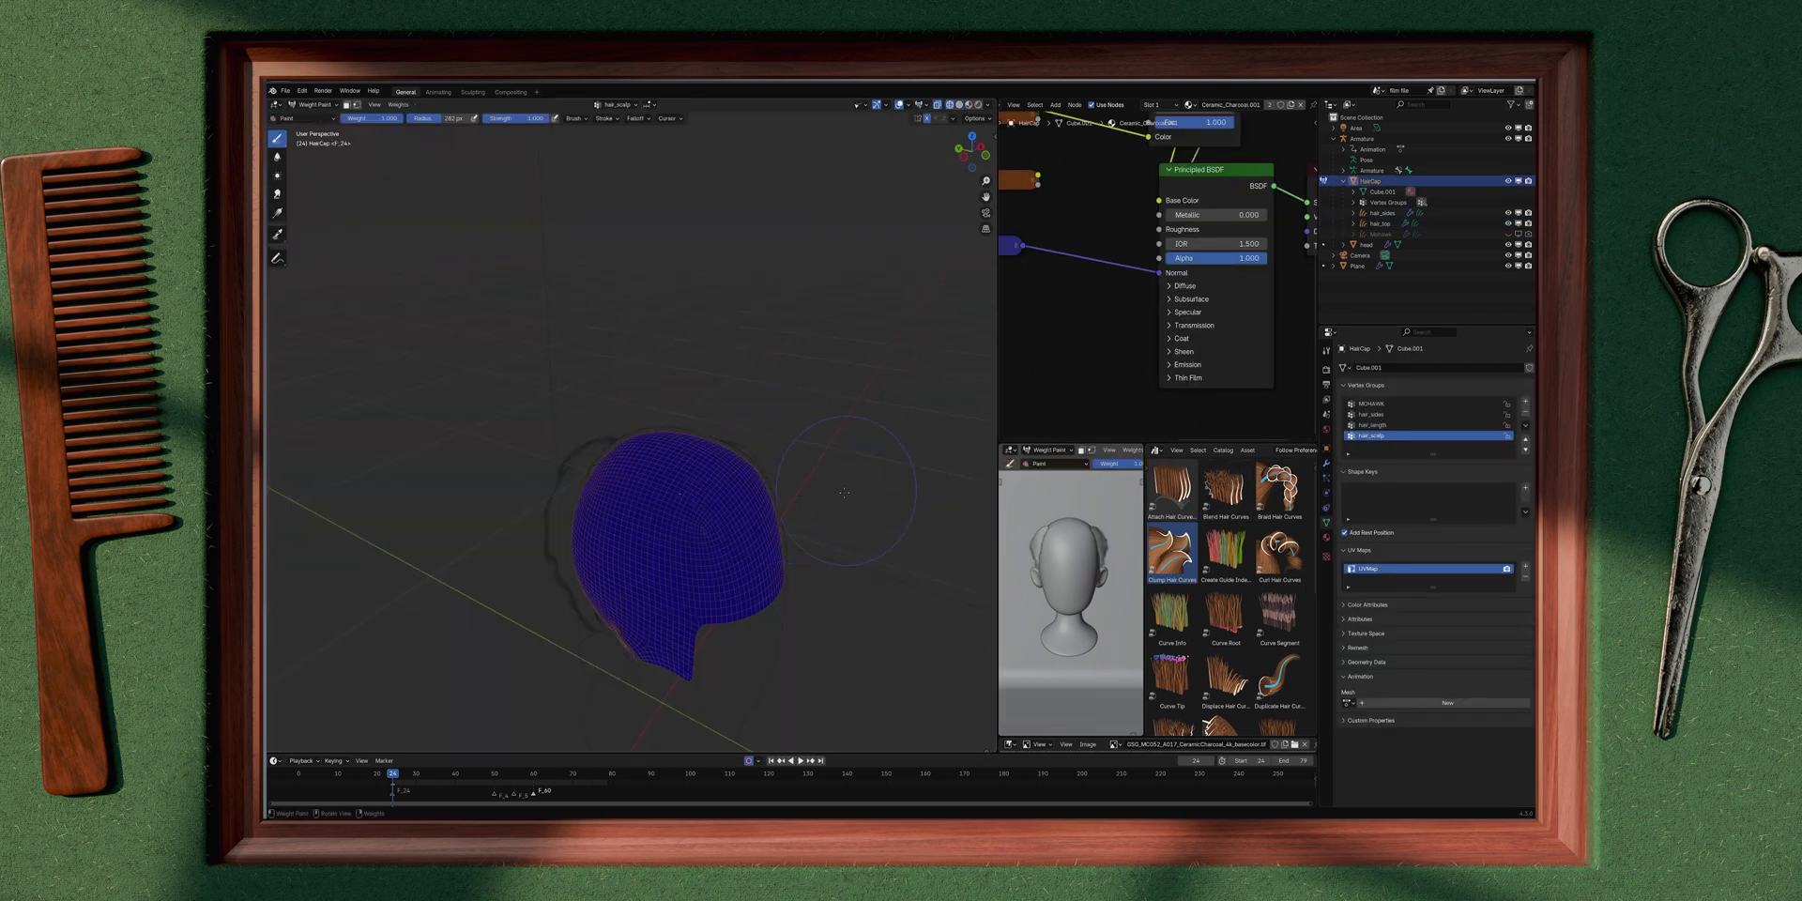
{"action": "key", "text": "f"}
{"action": "left_click", "coordinate": [668, 461]}
{"action": "middle_click_drag", "start_coordinate": [668, 460], "coordinate": [631, 514]}
{"action": "mouse_move", "coordinate": [706, 476]}
{"action": "left_mouse_down"}
{"action": "mouse_move", "coordinate": [708, 446]}
{"action": "mouse_move", "coordinate": [685, 434]}
{"action": "mouse_move", "coordinate": [668, 458]}
{"action": "left_mouse_up"}
{"action": "key", "text": "shift+z"}
{"action": "middle_click_drag", "start_coordinate": [668, 458], "coordinate": [653, 516]}
{"action": "key", "text": "shift+z"}
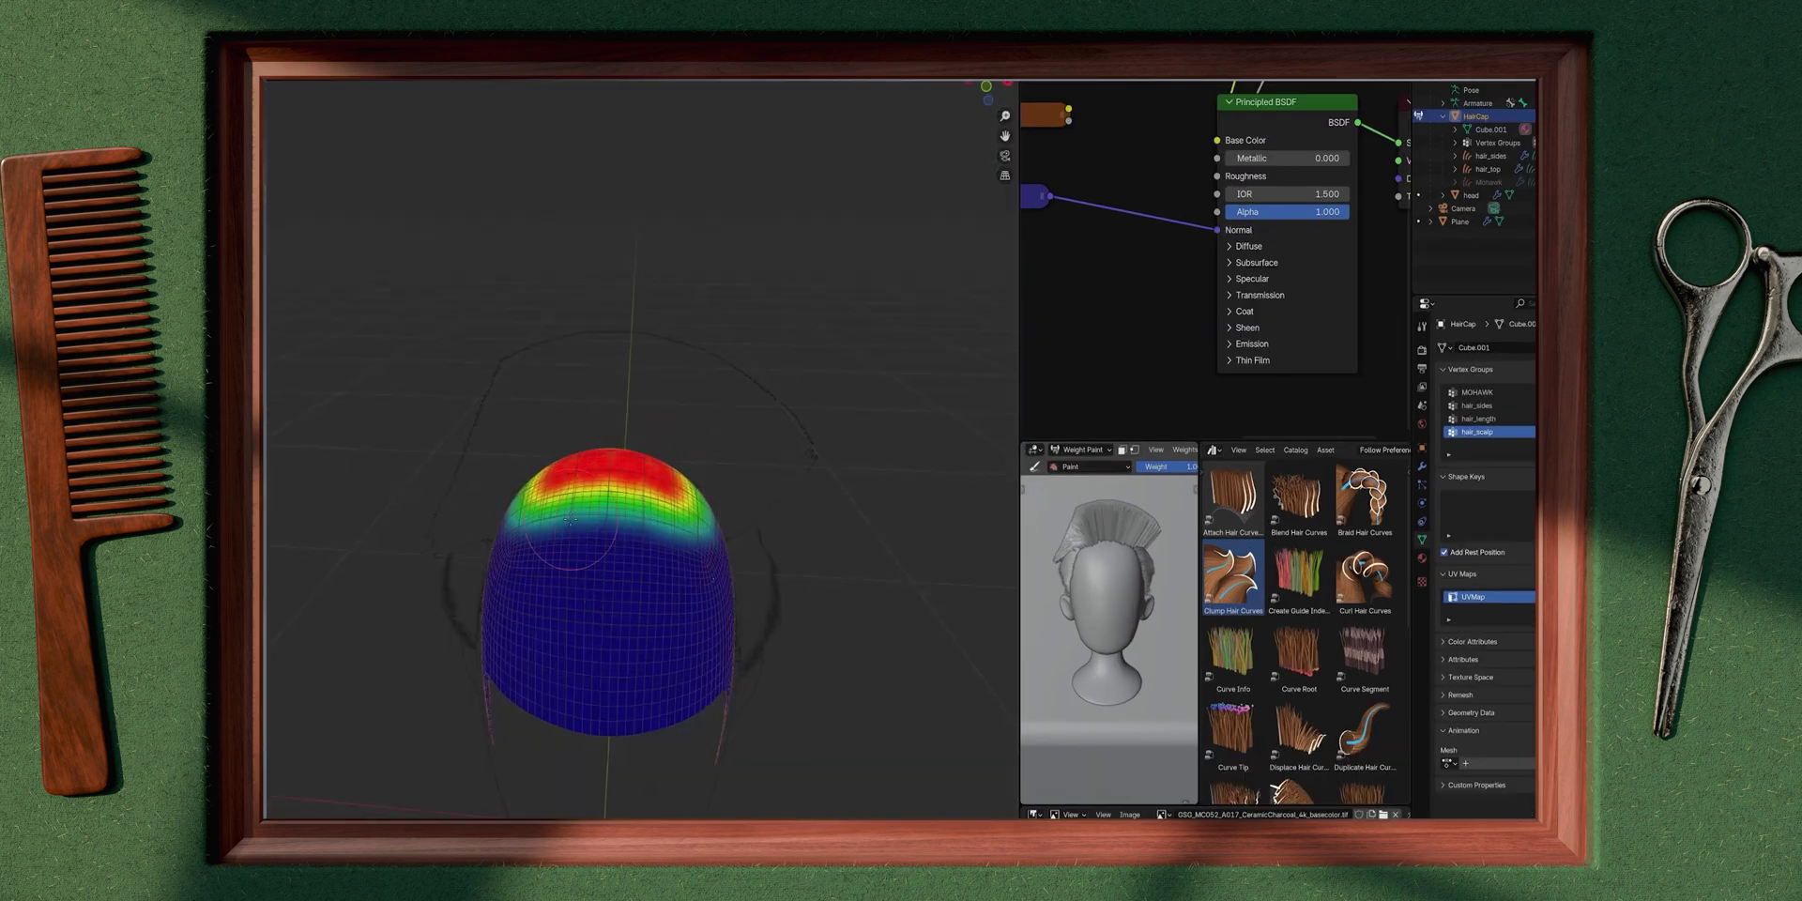
Step: Extend the hair_scalp weight over the rest of the top, around the back and sides of the crown
{"action": "left_click_drag", "start_coordinate": [563, 527], "coordinate": [615, 499]}
{"action": "middle_click_drag", "start_coordinate": [615, 499], "coordinate": [554, 569]}
{"action": "left_click_drag", "start_coordinate": [554, 569], "coordinate": [587, 557]}
{"action": "mouse_move", "coordinate": [587, 556]}
{"action": "middle_mouse_down"}
{"action": "mouse_move", "coordinate": [519, 549]}
{"action": "mouse_move", "coordinate": [530, 512]}
{"action": "middle_mouse_up"}
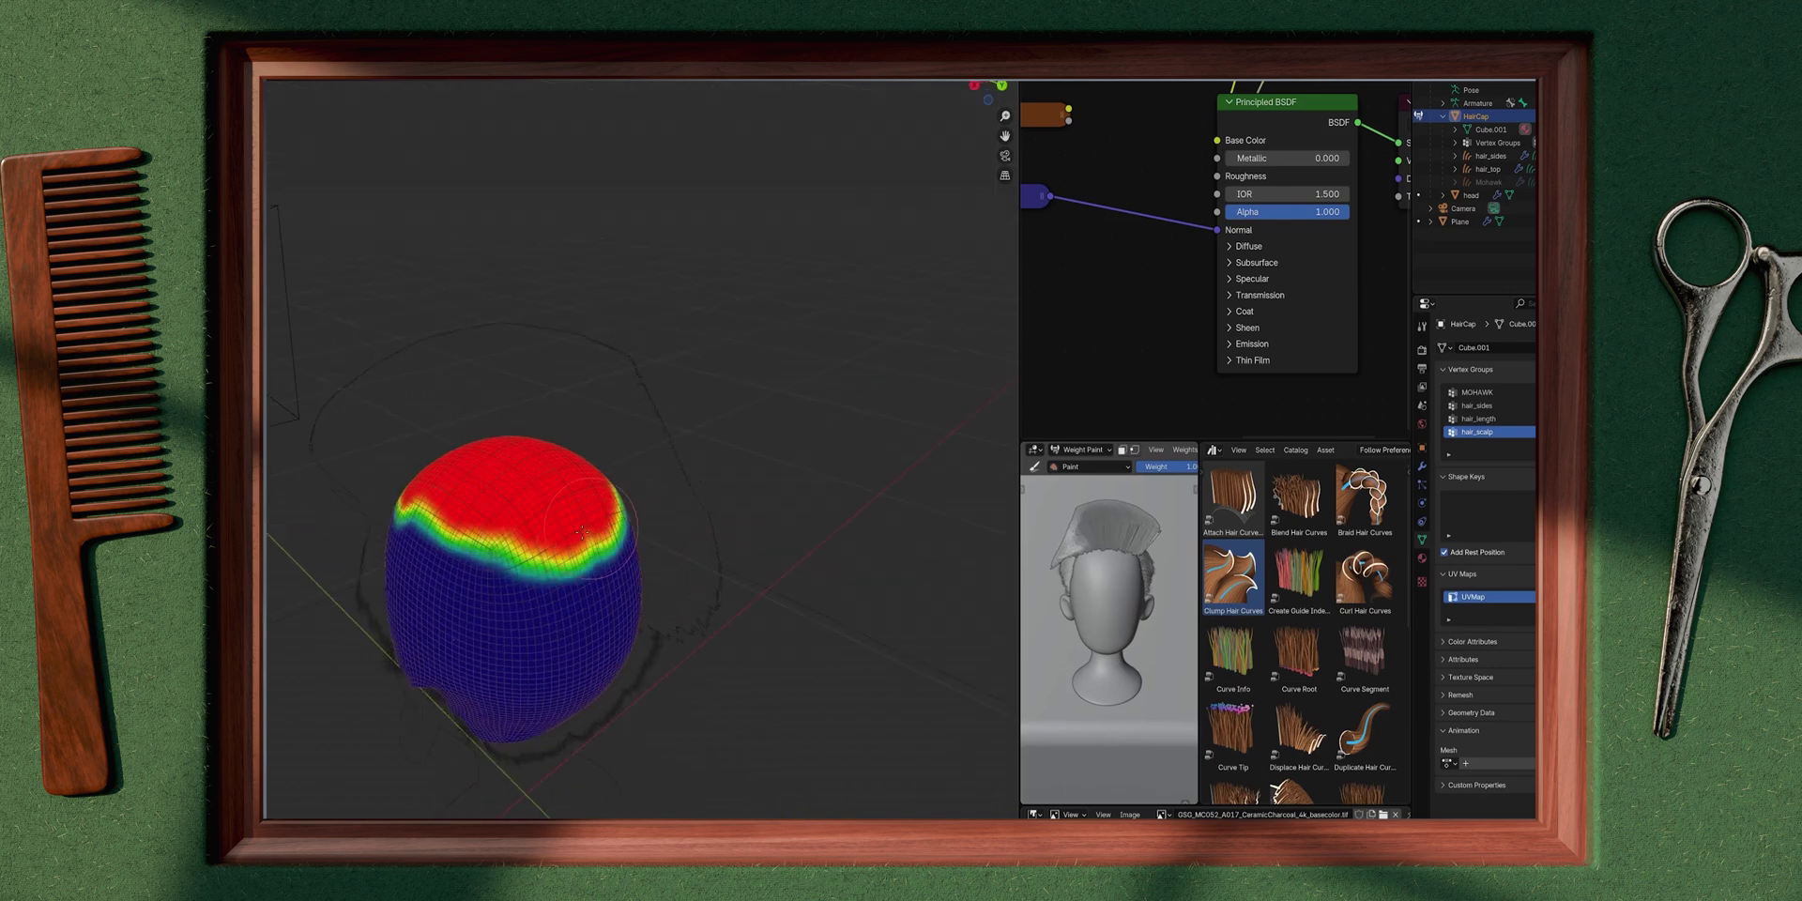
{"action": "left_click_drag", "start_coordinate": [554, 521], "coordinate": [596, 530]}
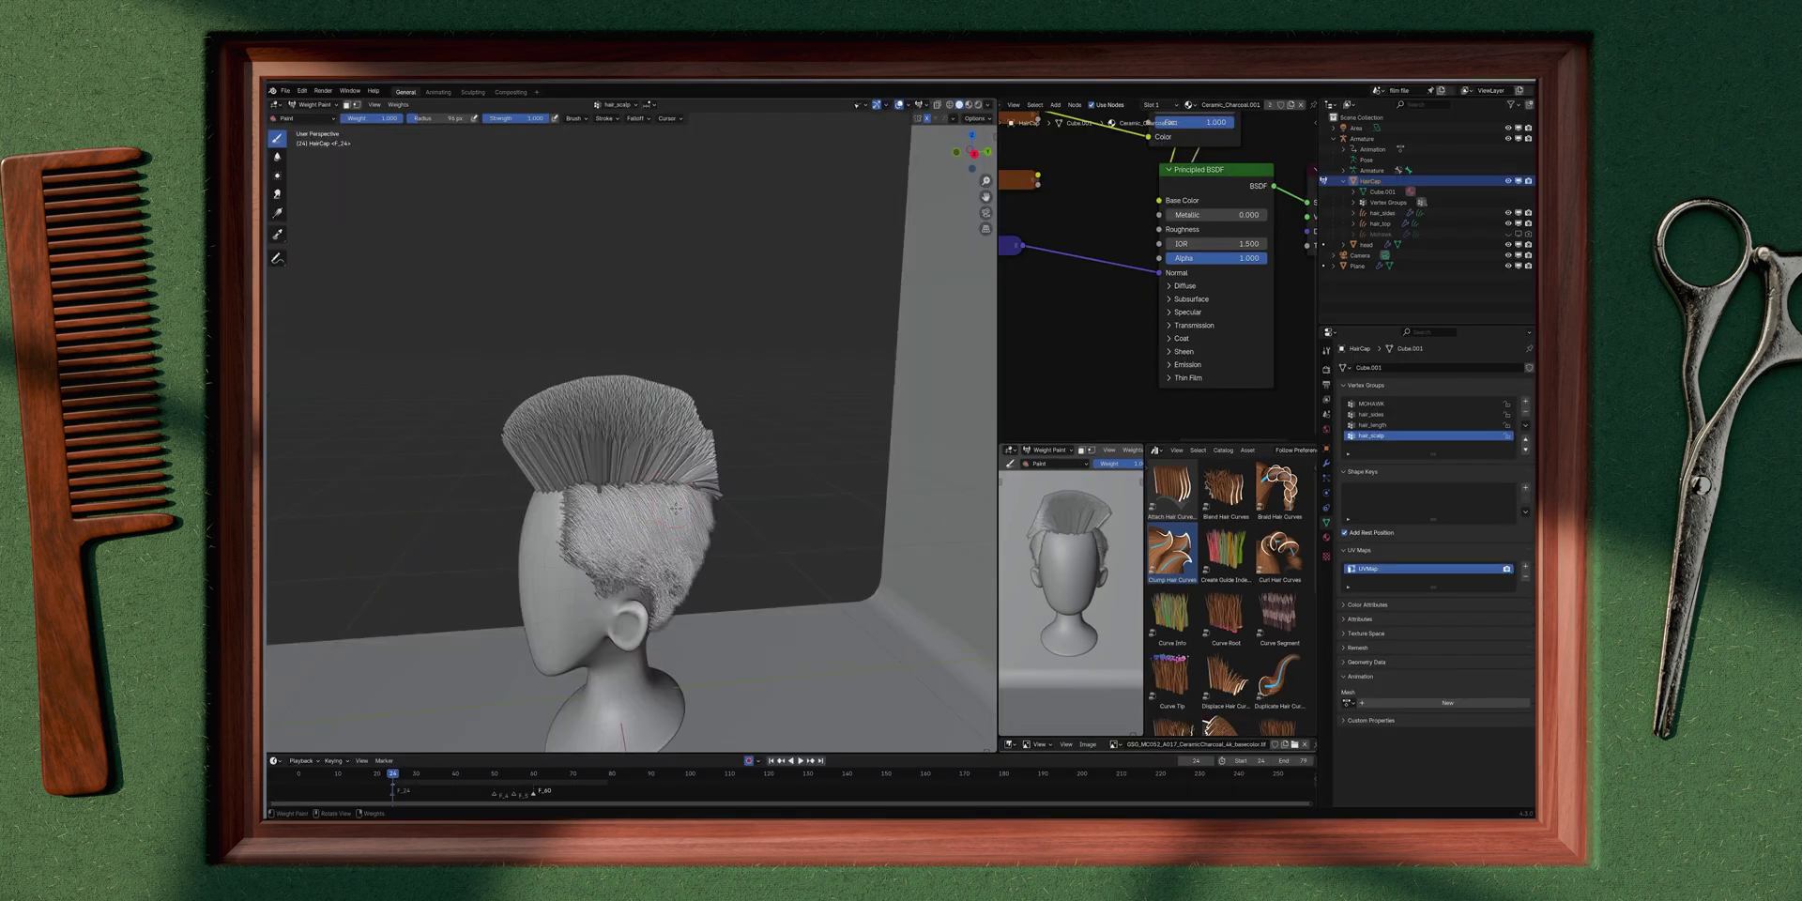
{"action": "mouse_move", "coordinate": [657, 431]}
{"action": "middle_mouse_down"}
{"action": "mouse_move", "coordinate": [544, 517]}
{"action": "mouse_move", "coordinate": [671, 469]}
{"action": "mouse_move", "coordinate": [601, 526]}
{"action": "middle_mouse_up"}
{"action": "key", "text": "shift+z"}
{"action": "key", "text": "shift+z"}
{"action": "mouse_move", "coordinate": [695, 554]}
{"action": "middle_mouse_down"}
{"action": "mouse_move", "coordinate": [842, 545]}
{"action": "mouse_move", "coordinate": [727, 550]}
{"action": "middle_mouse_up"}
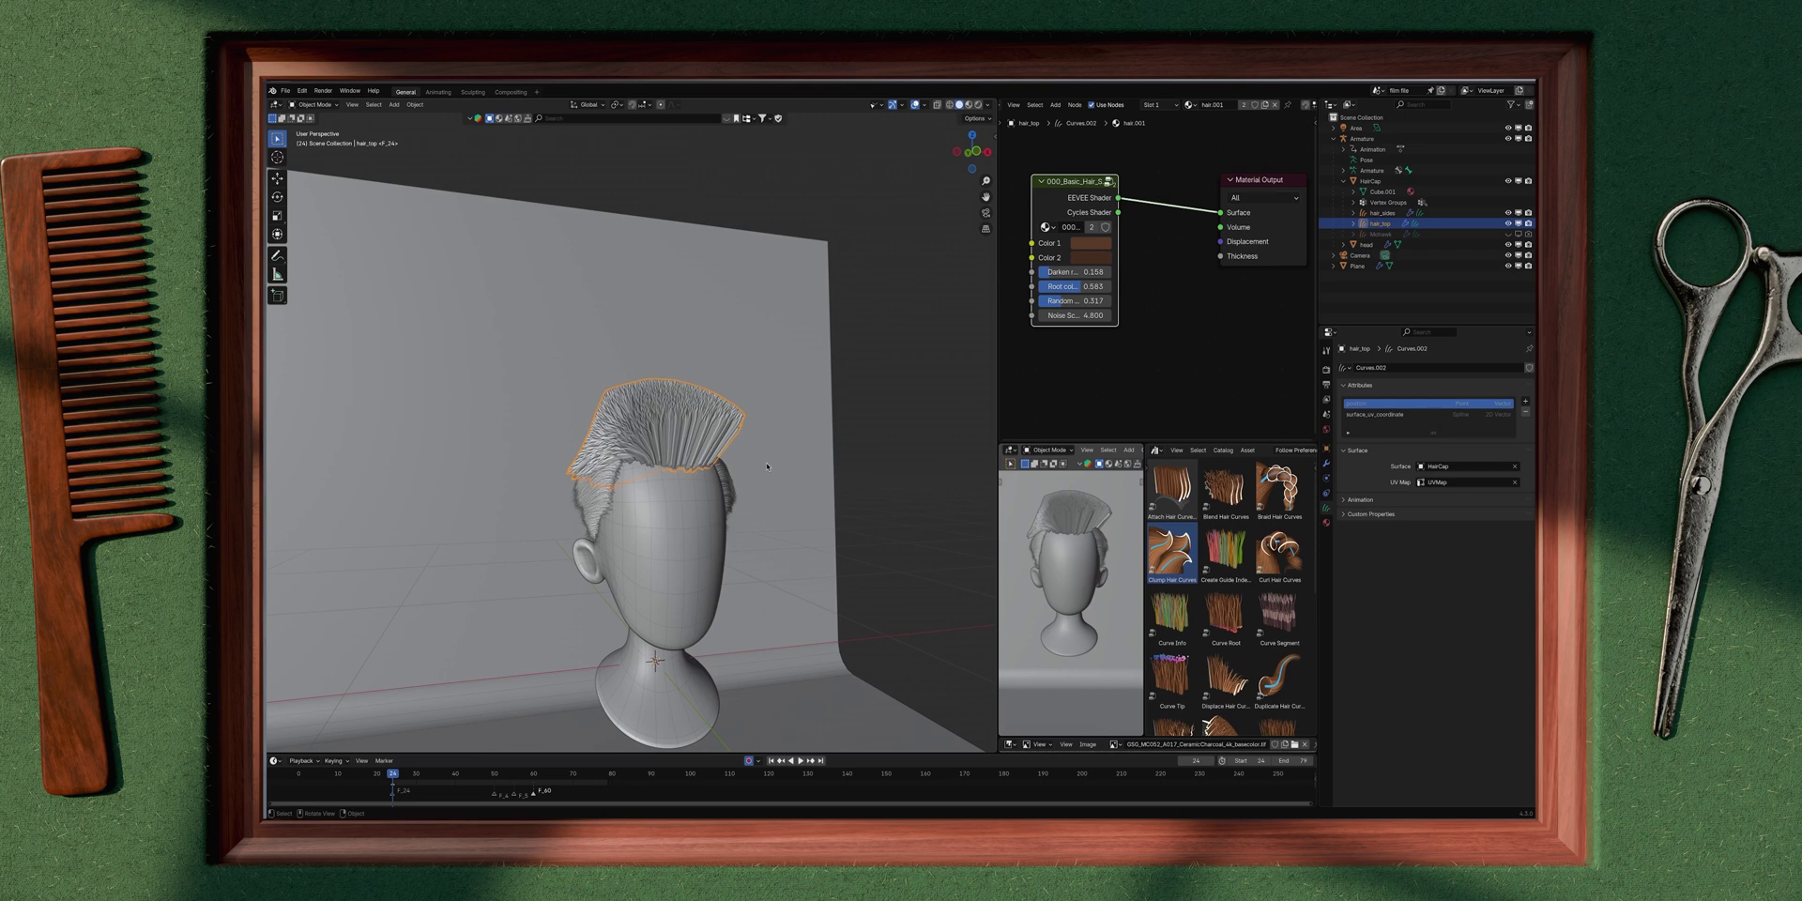
Step: Collapse hair_top's Interpolate Hair Curves modifier and toggle Set Hair Curve Profile in the viewport
{"action": "middle_click_drag", "start_coordinate": [766, 467], "coordinate": [712, 470]}
{"action": "left_click", "coordinate": [1326, 463]}
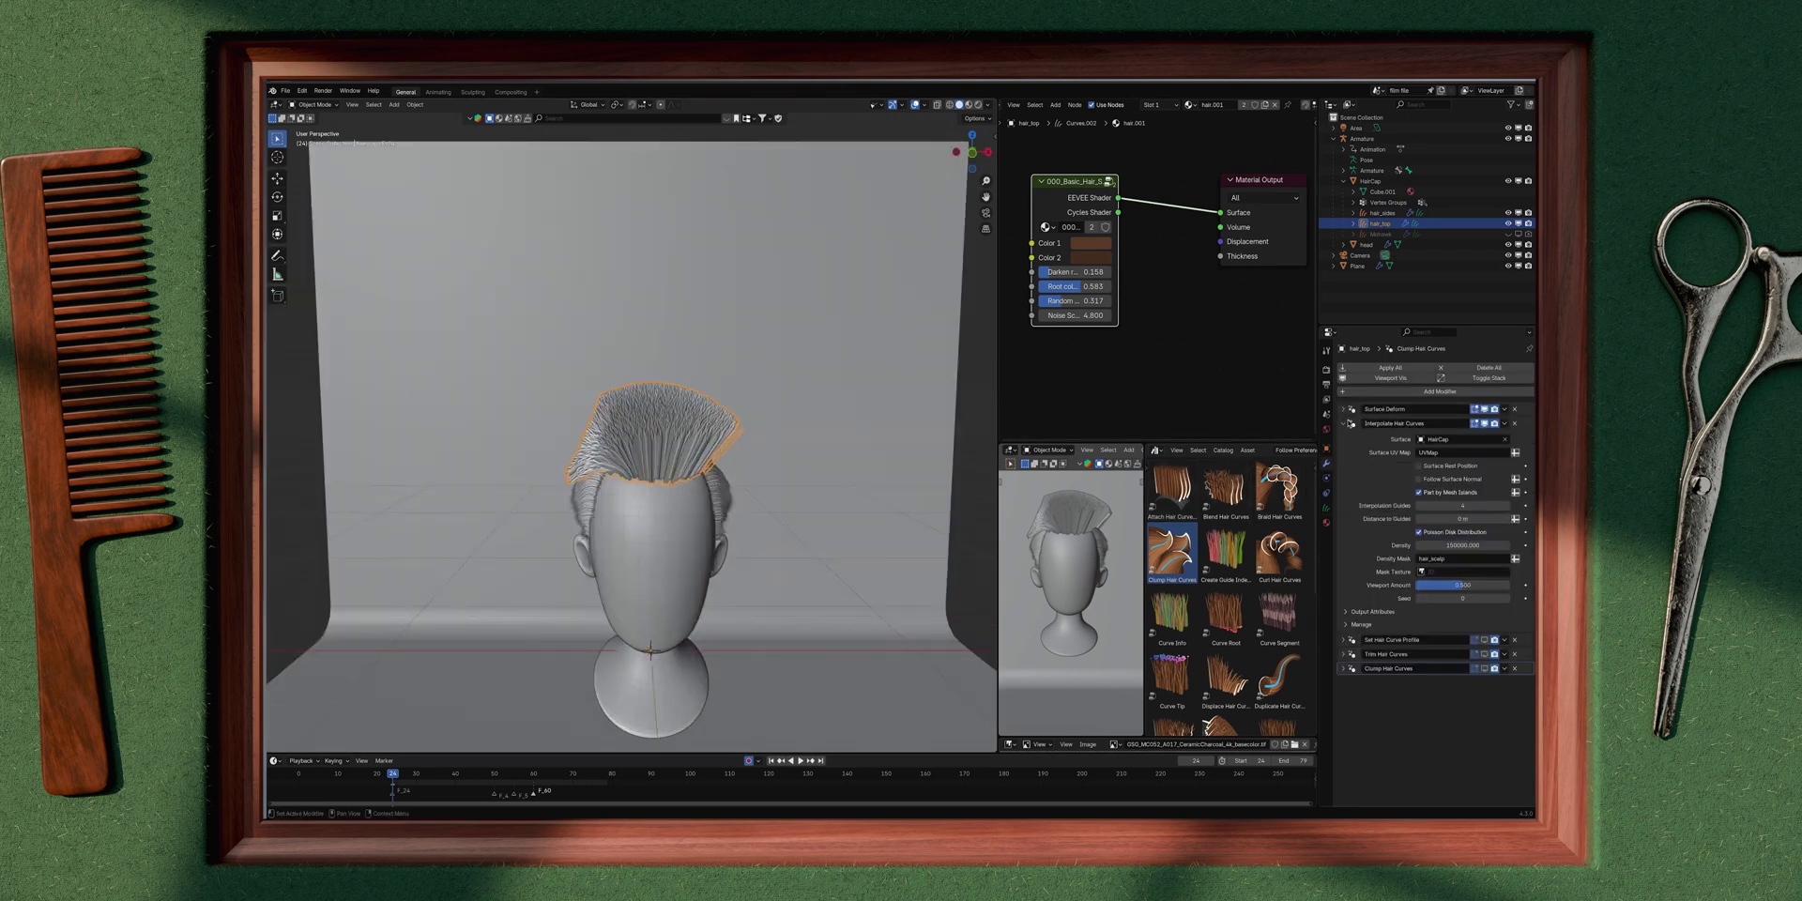
{"action": "left_click", "coordinate": [1348, 423]}
{"action": "left_click", "coordinate": [1484, 437]}
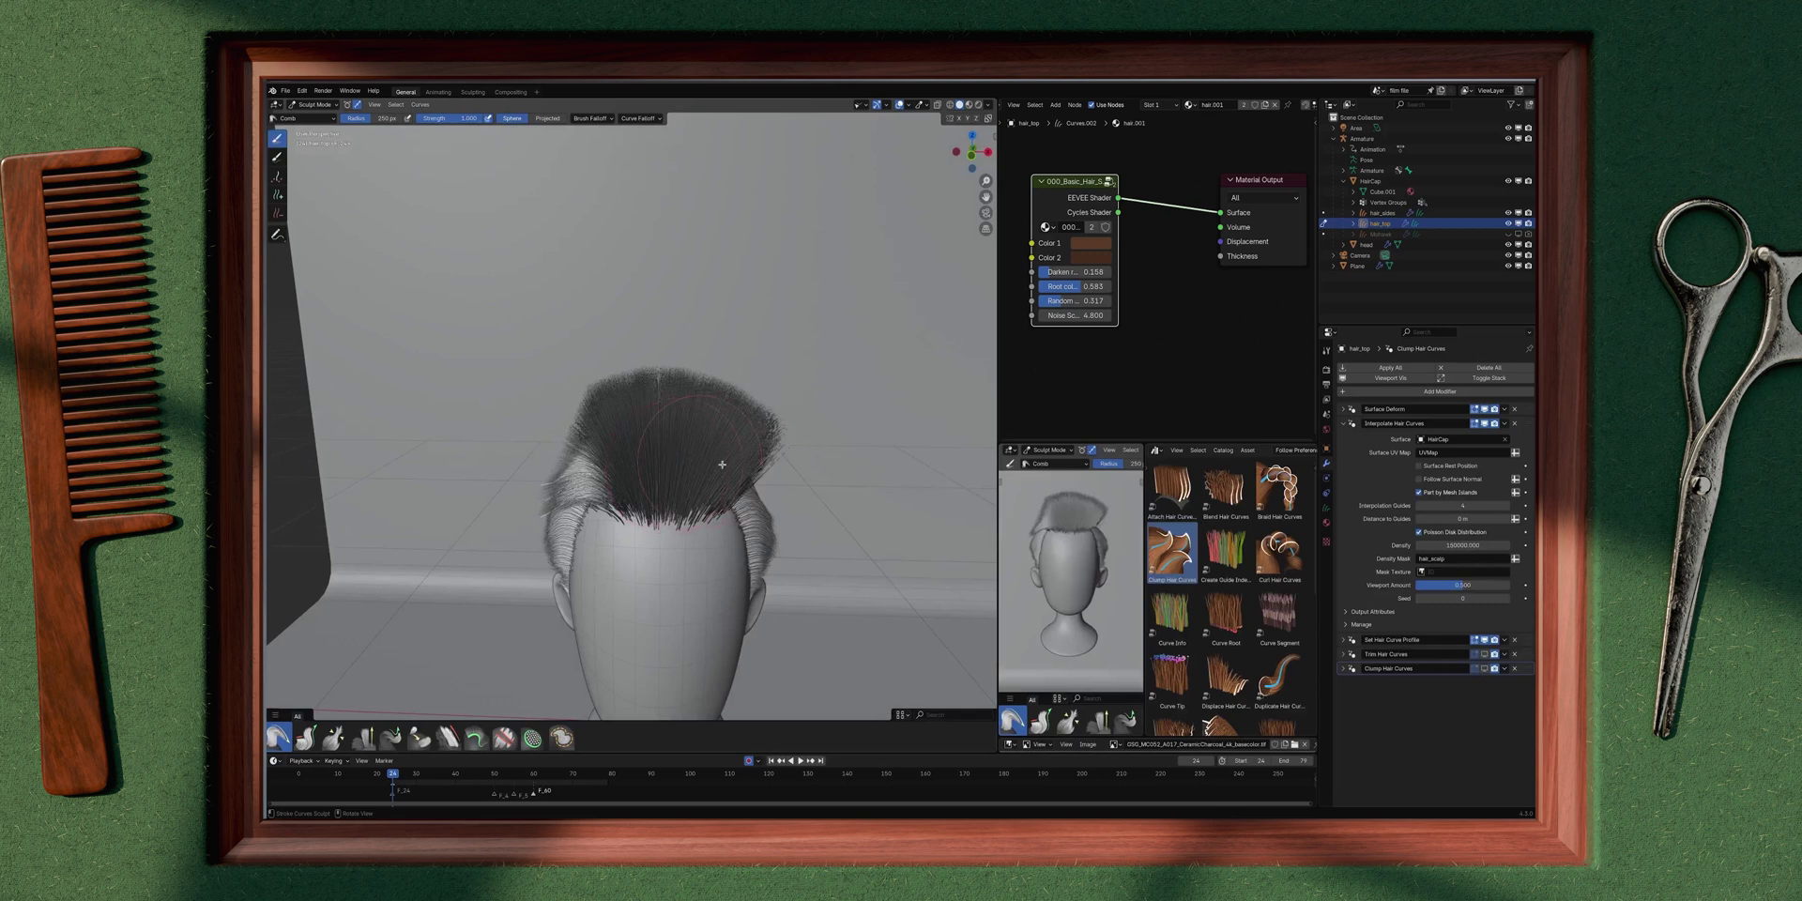
Step: Enter Sculpt Mode on hair_top and isolate a group of top guides for combing, using wireframe view
{"action": "key", "text": "Tab"}
{"action": "key", "text": "z"}
{"action": "left_click", "coordinate": [668, 455]}
{"action": "mouse_move", "coordinate": [668, 454]}
{"action": "middle_mouse_down"}
{"action": "mouse_move", "coordinate": [652, 427]}
{"action": "mouse_move", "coordinate": [583, 463]}
{"action": "mouse_move", "coordinate": [661, 428]}
{"action": "middle_mouse_up"}
{"action": "left_click", "coordinate": [699, 422], "text": "shift"}
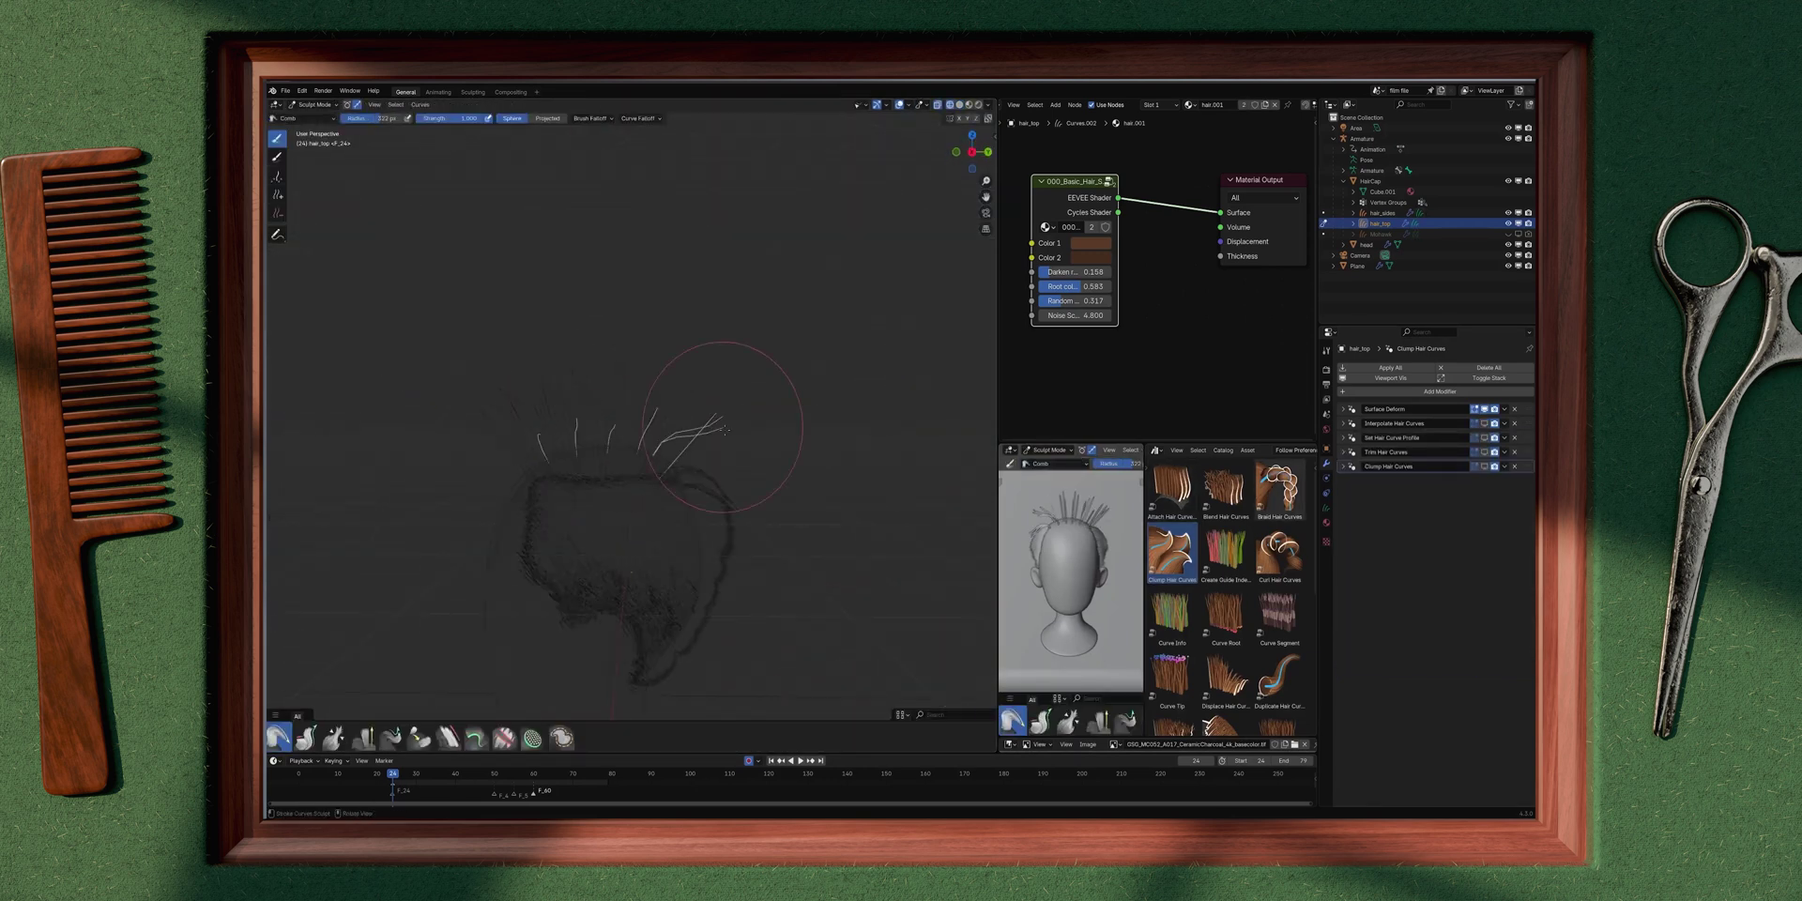
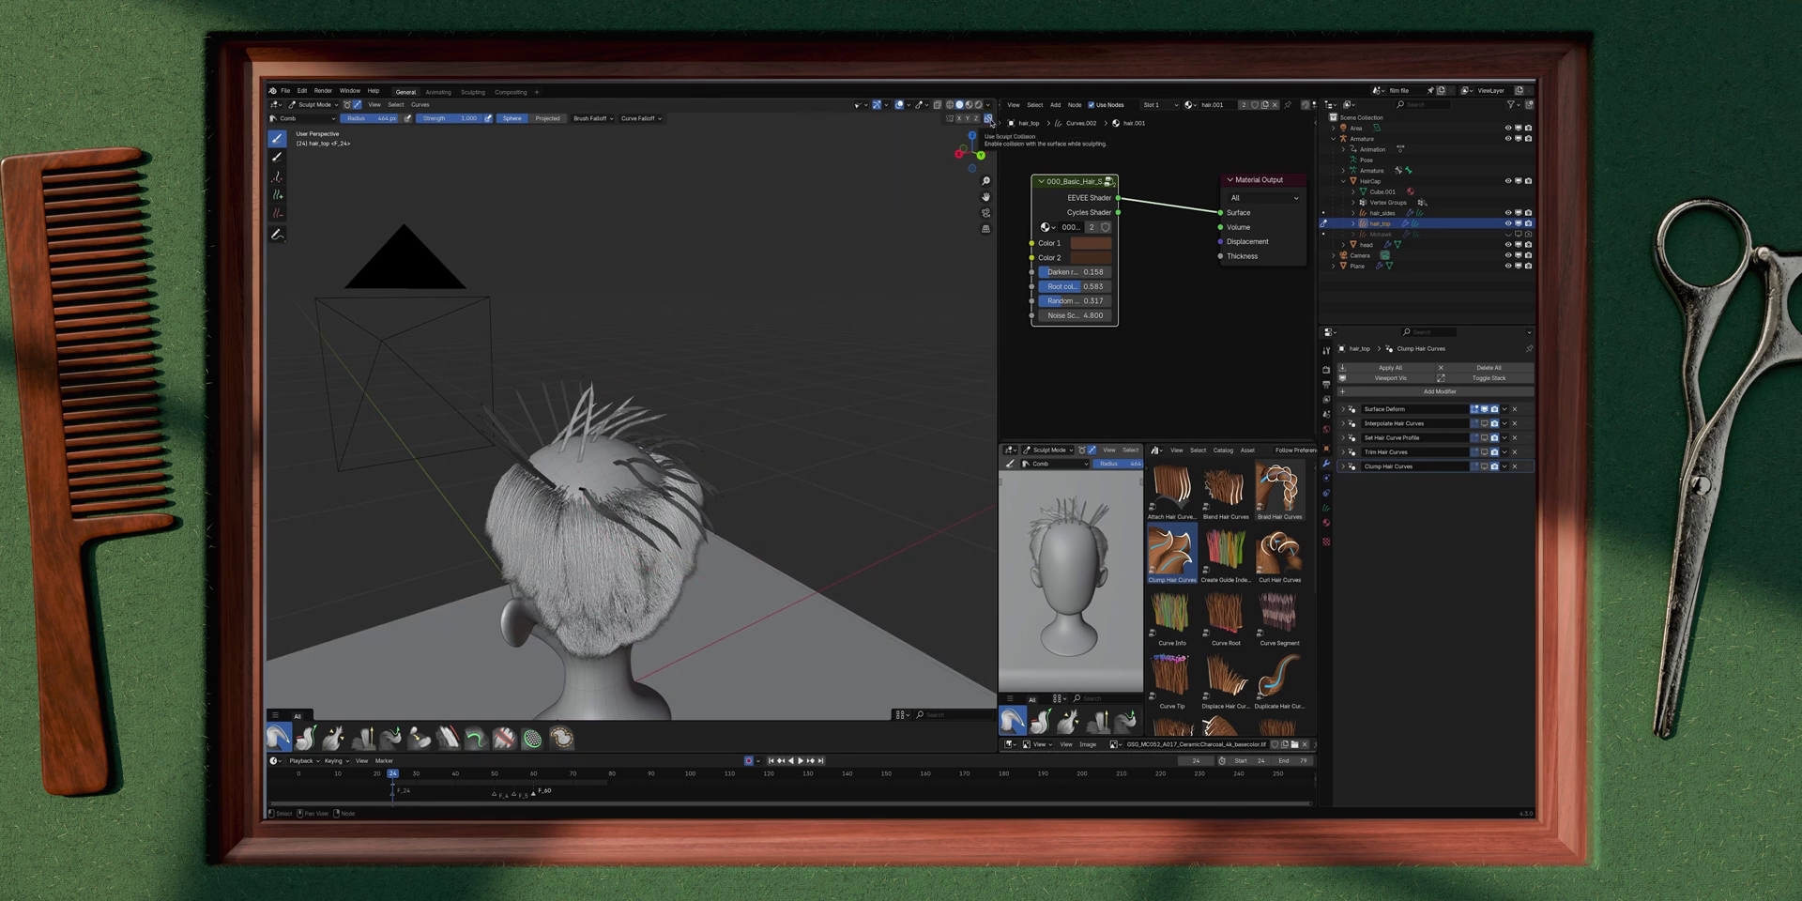
Step: Resize the Comb brush and comb the selected top guides of hair_top across the head
{"action": "mouse_move", "coordinate": [563, 405]}
{"action": "middle_mouse_down"}
{"action": "mouse_move", "coordinate": [685, 360]}
{"action": "mouse_move", "coordinate": [604, 322]}
{"action": "mouse_move", "coordinate": [624, 343]}
{"action": "mouse_move", "coordinate": [634, 458]}
{"action": "mouse_move", "coordinate": [563, 413]}
{"action": "middle_mouse_up"}
{"action": "key", "text": "f"}
{"action": "left_click", "coordinate": [549, 394]}
{"action": "left_click_drag", "start_coordinate": [575, 387], "coordinate": [625, 368]}
{"action": "mouse_move", "coordinate": [625, 399]}
{"action": "middle_mouse_down"}
{"action": "mouse_move", "coordinate": [679, 410]}
{"action": "mouse_move", "coordinate": [640, 443]}
{"action": "middle_mouse_up"}
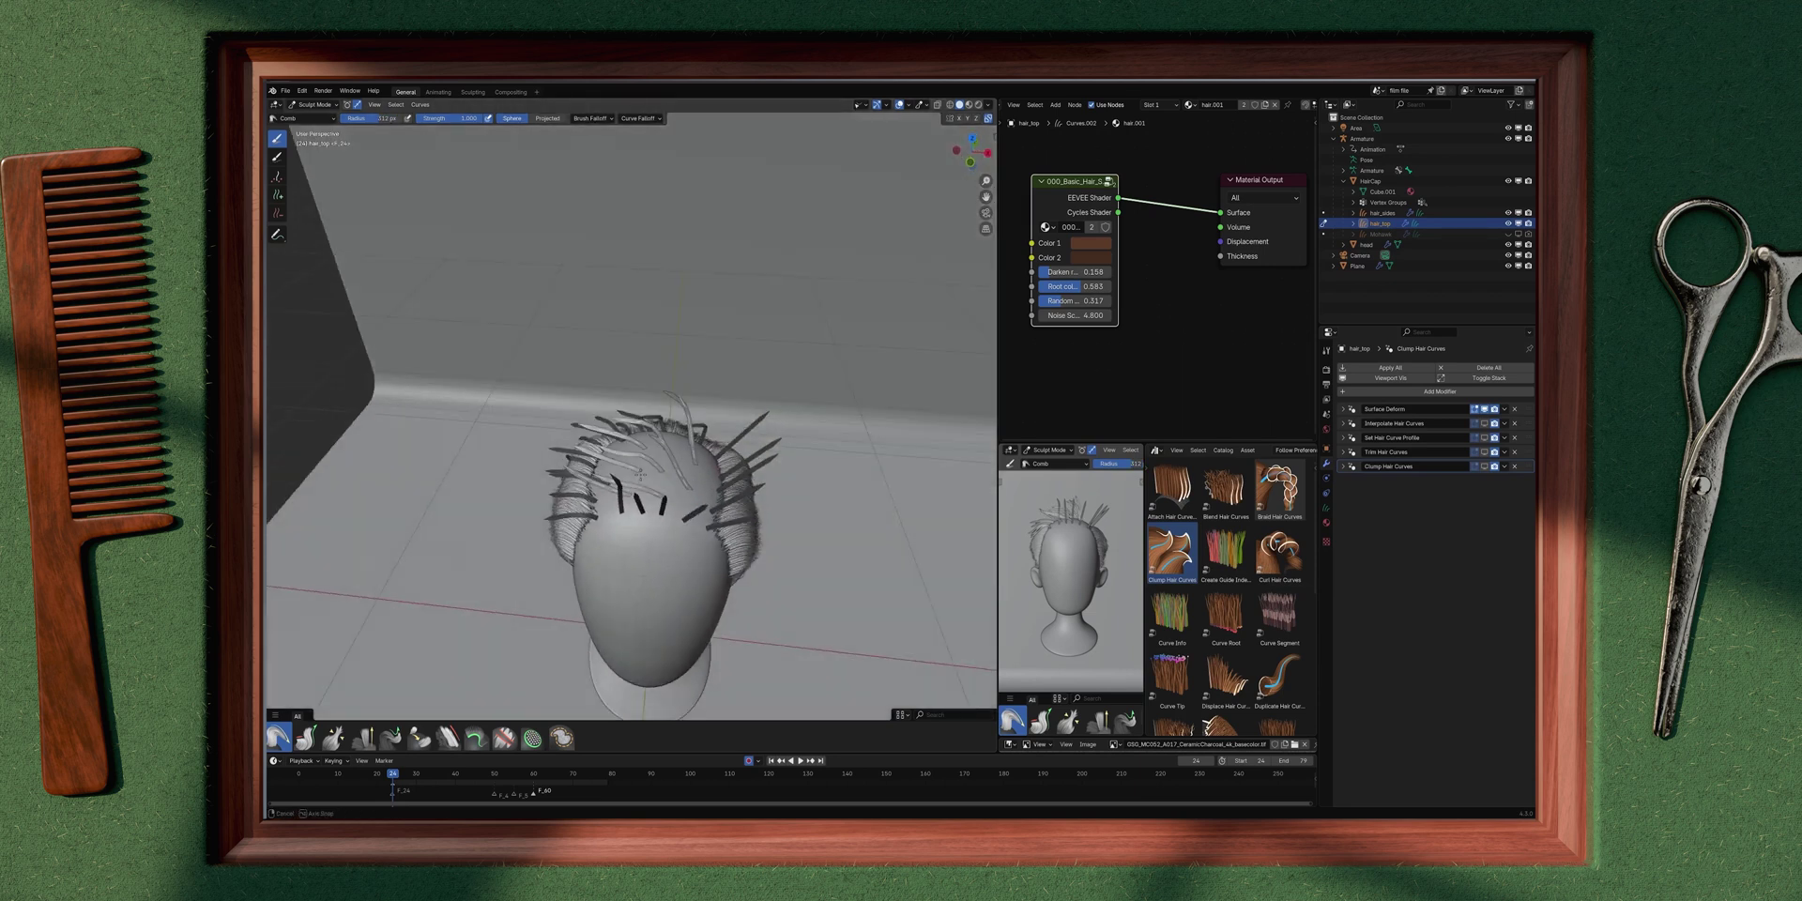
Step: Lift and sweep the selected top guides sideways with the Pull Tips brush and comb them into an arc
{"action": "left_click", "coordinate": [392, 739]}
{"action": "key", "text": "f"}
{"action": "left_click", "coordinate": [475, 491]}
{"action": "middle_click_drag", "start_coordinate": [475, 491], "coordinate": [643, 419]}
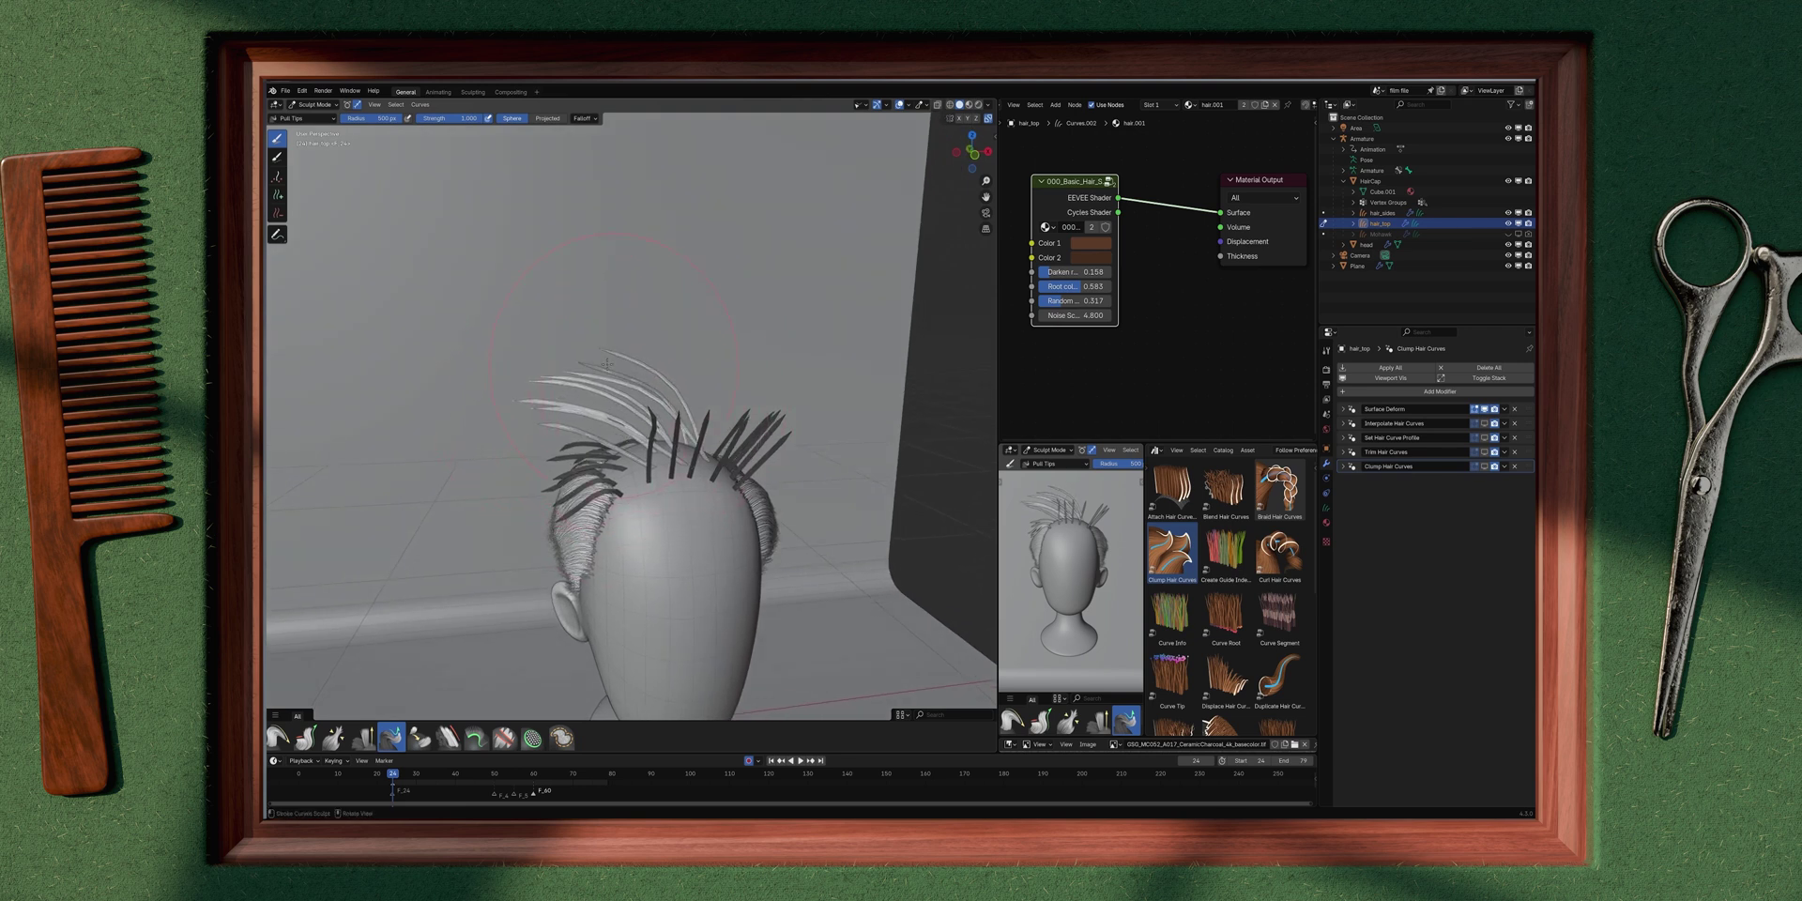
{"action": "middle_click_drag", "start_coordinate": [619, 380], "coordinate": [719, 449]}
{"action": "left_click", "coordinate": [279, 738]}
{"action": "middle_click_drag", "start_coordinate": [526, 507], "coordinate": [647, 460]}
{"action": "left_click_drag", "start_coordinate": [681, 339], "coordinate": [623, 389]}
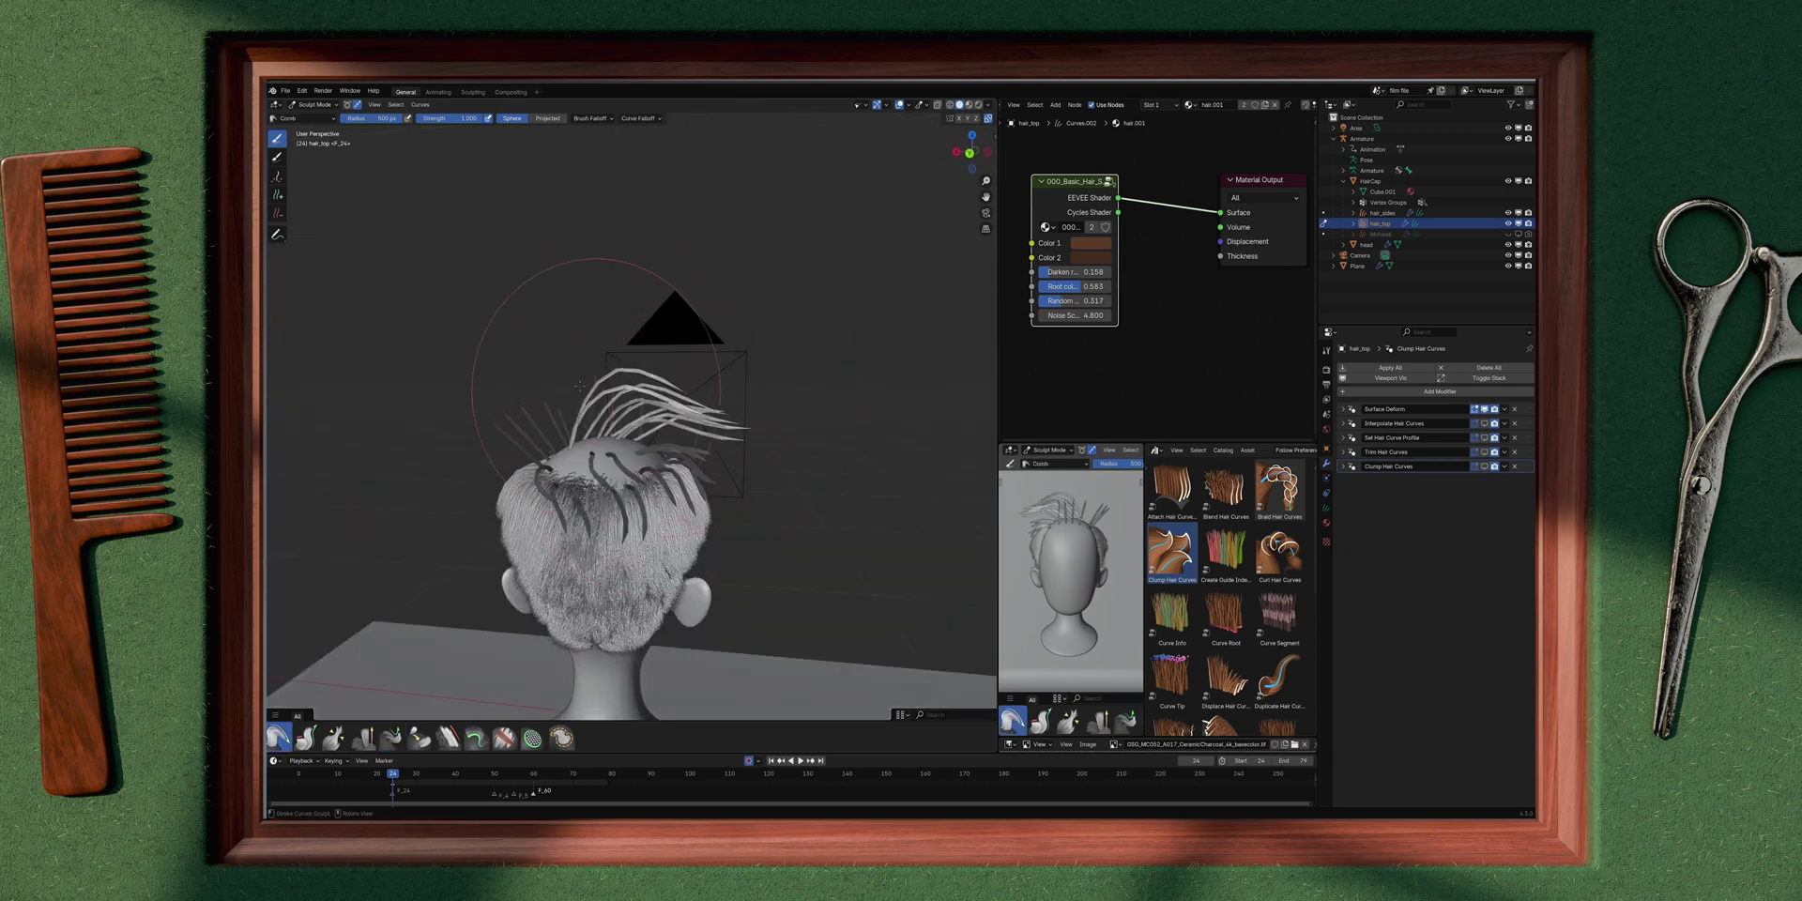
Step: Subdivide the selected top guides of hair_top in Edit Mode to give them more control points
{"action": "key", "text": "Tab"}
{"action": "mouse_move", "coordinate": [659, 408]}
{"action": "middle_mouse_down"}
{"action": "mouse_move", "coordinate": [651, 443]}
{"action": "mouse_move", "coordinate": [306, 437]}
{"action": "mouse_move", "coordinate": [403, 390]}
{"action": "mouse_move", "coordinate": [620, 419]}
{"action": "middle_mouse_up"}
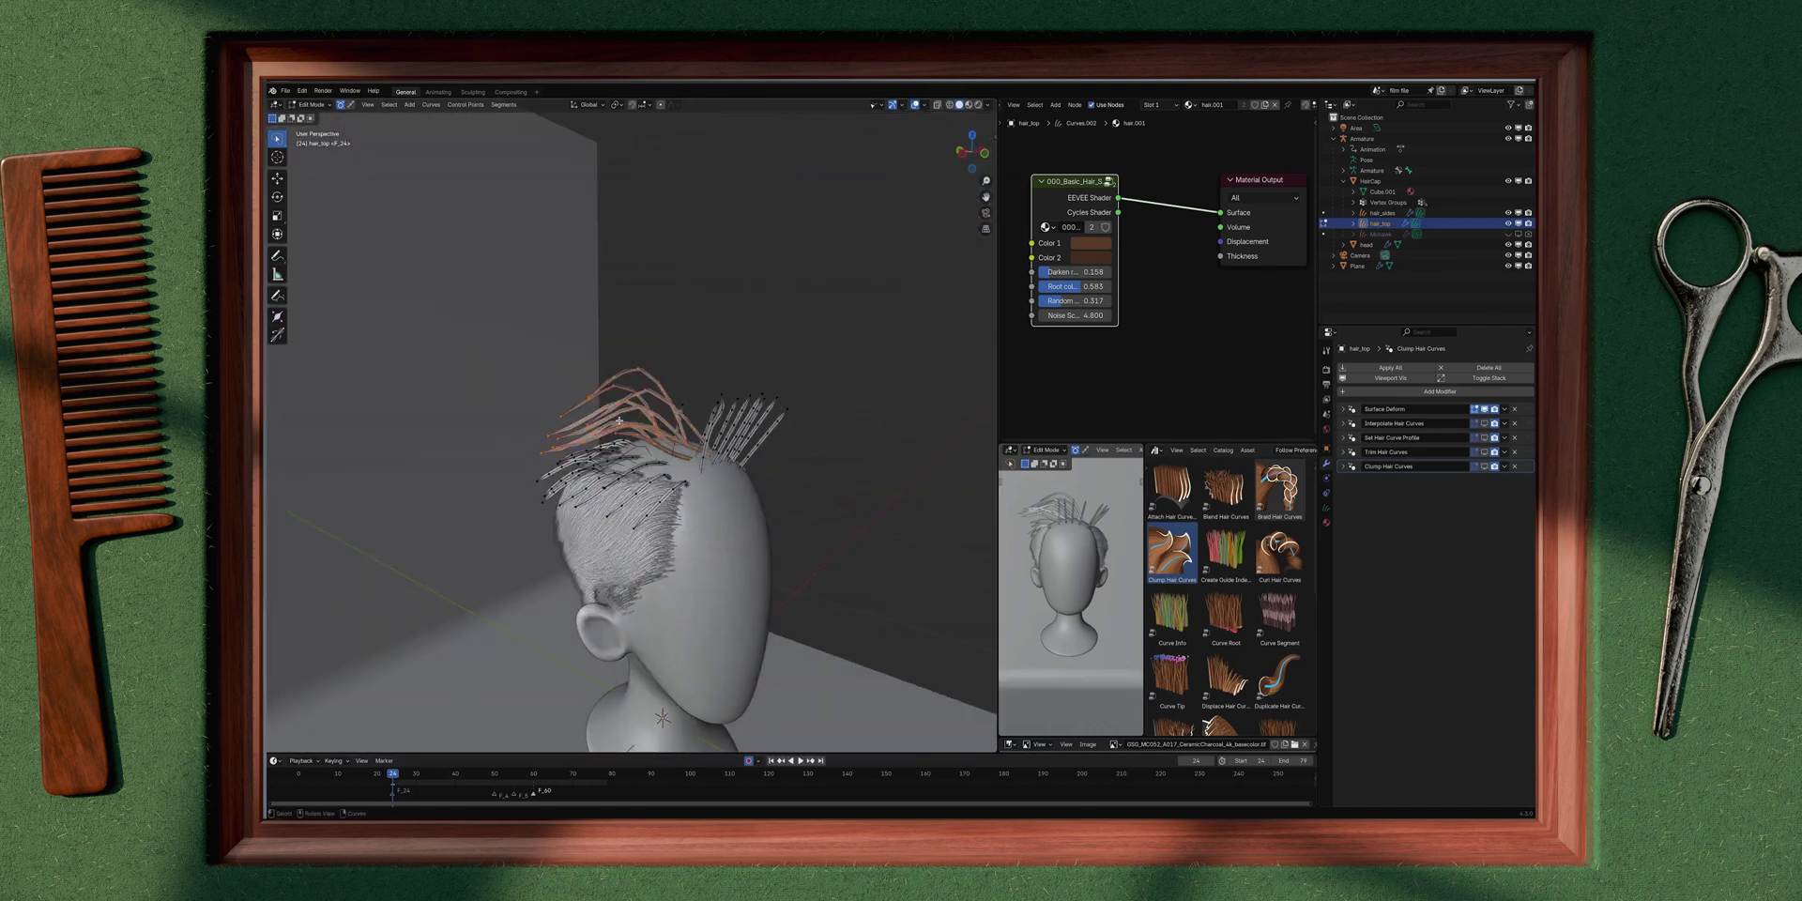
{"action": "middle_click_drag", "start_coordinate": [686, 379], "coordinate": [673, 349]}
{"action": "middle_click_drag", "start_coordinate": [642, 413], "coordinate": [731, 369]}
{"action": "right_click", "coordinate": [729, 327]}
{"action": "left_click", "coordinate": [741, 301]}
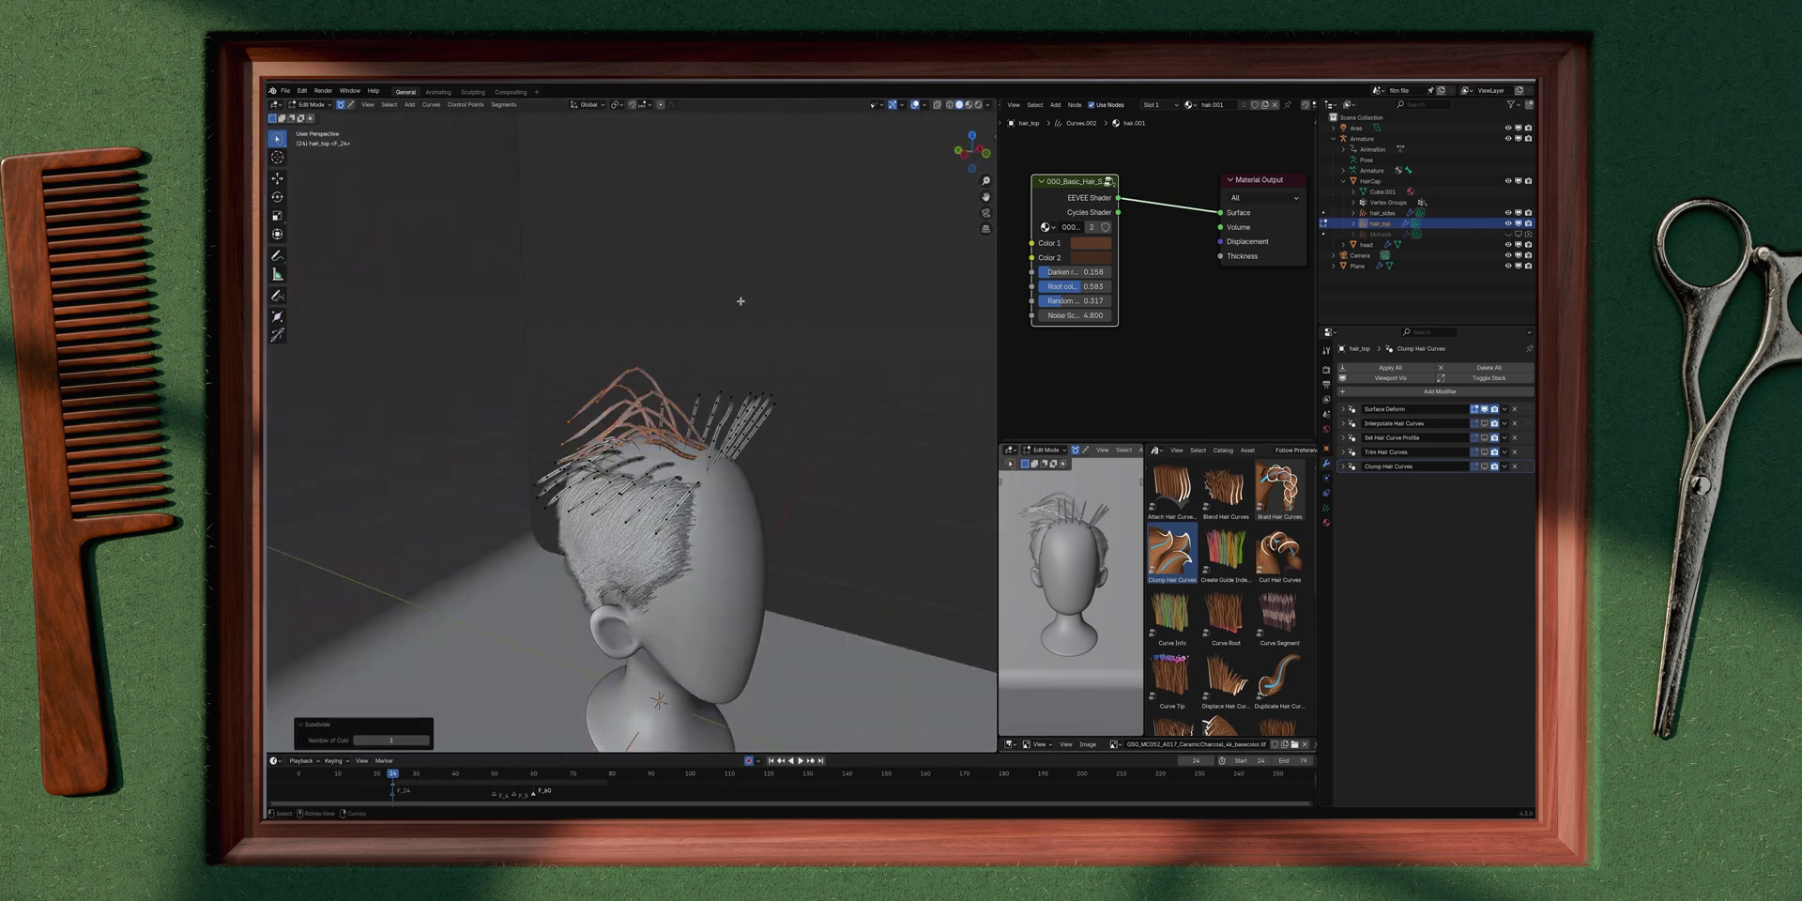
{"action": "middle_click_drag", "start_coordinate": [662, 418], "coordinate": [668, 495]}
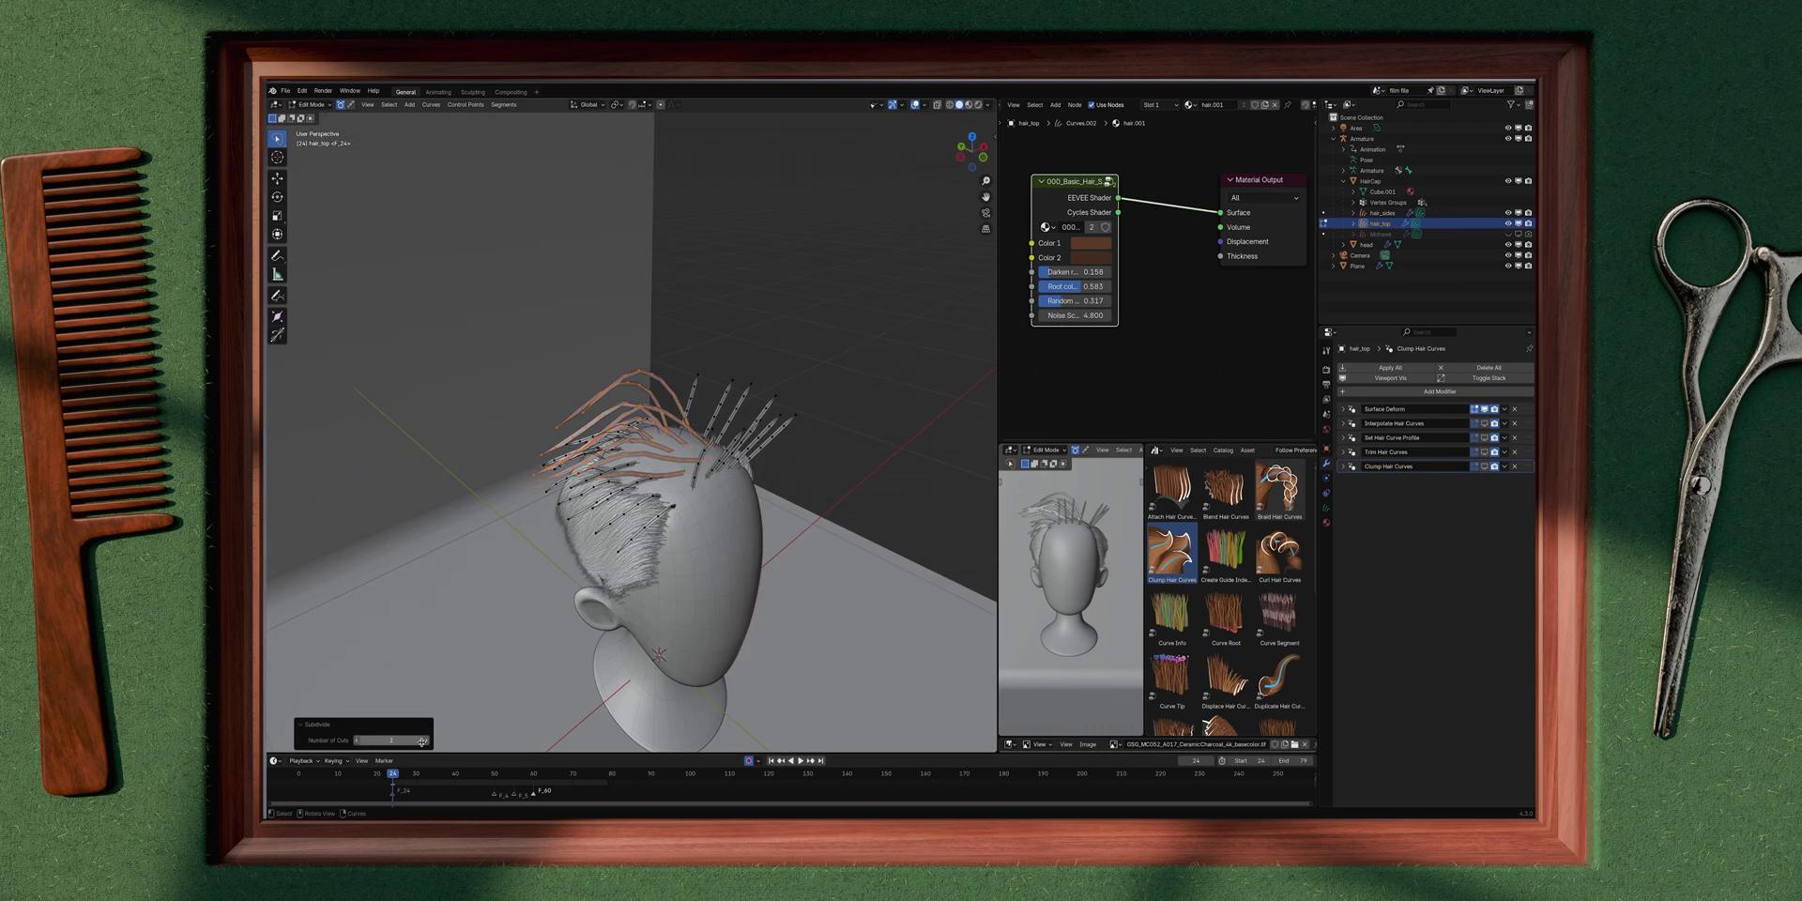
{"action": "middle_click_drag", "start_coordinate": [657, 439], "coordinate": [692, 429]}
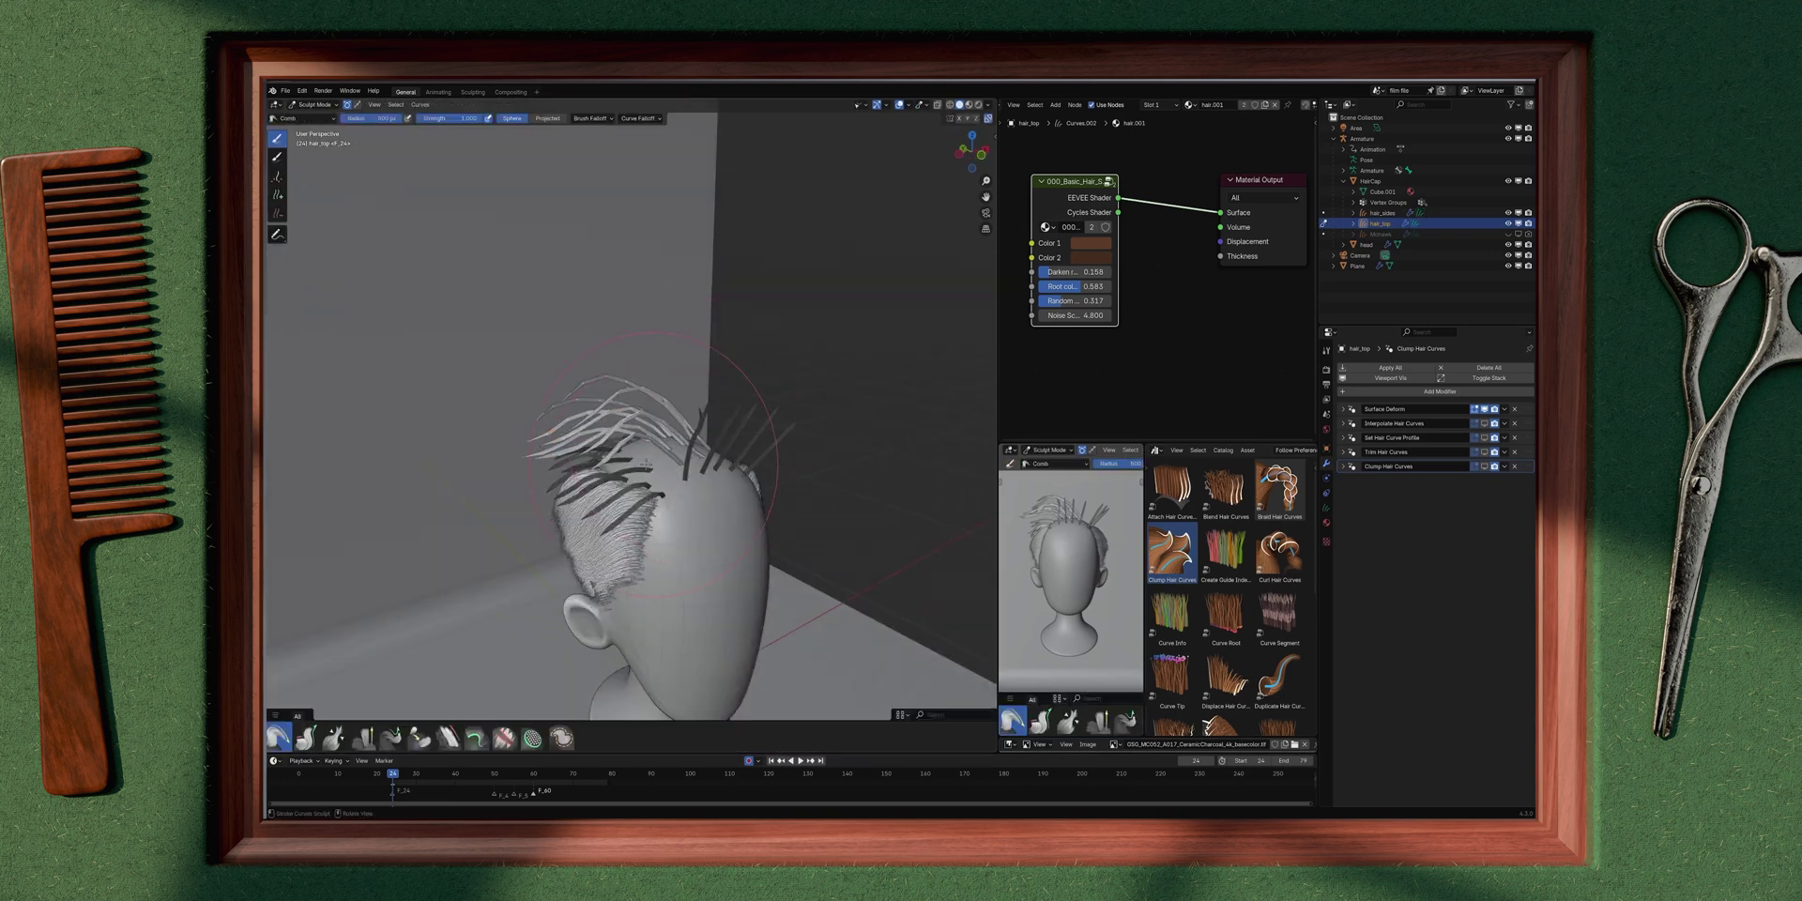
Step: Comb the subdivided guides over the crown, switching between guide selections, and expand the Clump Hair Curves settings
{"action": "key", "text": "KP_7"}
{"action": "key", "text": "Tab"}
{"action": "mouse_move", "coordinate": [581, 397]}
{"action": "middle_mouse_down"}
{"action": "mouse_move", "coordinate": [644, 342]}
{"action": "mouse_move", "coordinate": [641, 420]}
{"action": "mouse_move", "coordinate": [732, 451]}
{"action": "mouse_move", "coordinate": [657, 469]}
{"action": "mouse_move", "coordinate": [718, 524]}
{"action": "mouse_move", "coordinate": [657, 488]}
{"action": "mouse_move", "coordinate": [648, 563]}
{"action": "mouse_move", "coordinate": [676, 450]}
{"action": "middle_mouse_up"}
{"action": "key", "text": "Tab"}
{"action": "key", "text": "Tab"}
{"action": "left_click", "coordinate": [1343, 467]}
{"action": "key", "text": "Tab"}
{"action": "key", "text": "Tab"}
{"action": "key", "text": "Tab"}
{"action": "key", "text": "Tab"}
Step: Refine the hair_top guides by alternating the Pull Tips and Comb brushes, selecting different guides between passes
{"action": "left_click", "coordinate": [391, 737]}
{"action": "middle_click_drag", "start_coordinate": [512, 367], "coordinate": [742, 413]}
{"action": "left_click", "coordinate": [279, 737]}
{"action": "key", "text": "Tab"}
{"action": "key", "text": "Tab"}
{"action": "left_click", "coordinate": [391, 738]}
{"action": "mouse_move", "coordinate": [751, 347]}
{"action": "middle_mouse_down"}
{"action": "mouse_move", "coordinate": [665, 293]}
{"action": "mouse_move", "coordinate": [695, 375]}
{"action": "mouse_move", "coordinate": [657, 488]}
{"action": "mouse_move", "coordinate": [676, 395]}
{"action": "mouse_move", "coordinate": [747, 466]}
{"action": "mouse_move", "coordinate": [695, 413]}
{"action": "middle_mouse_up"}
{"action": "key", "text": "f"}
{"action": "left_click", "coordinate": [695, 309]}
{"action": "left_click", "coordinate": [278, 738]}
{"action": "key", "text": "Tab"}
{"action": "key", "text": "Tab"}
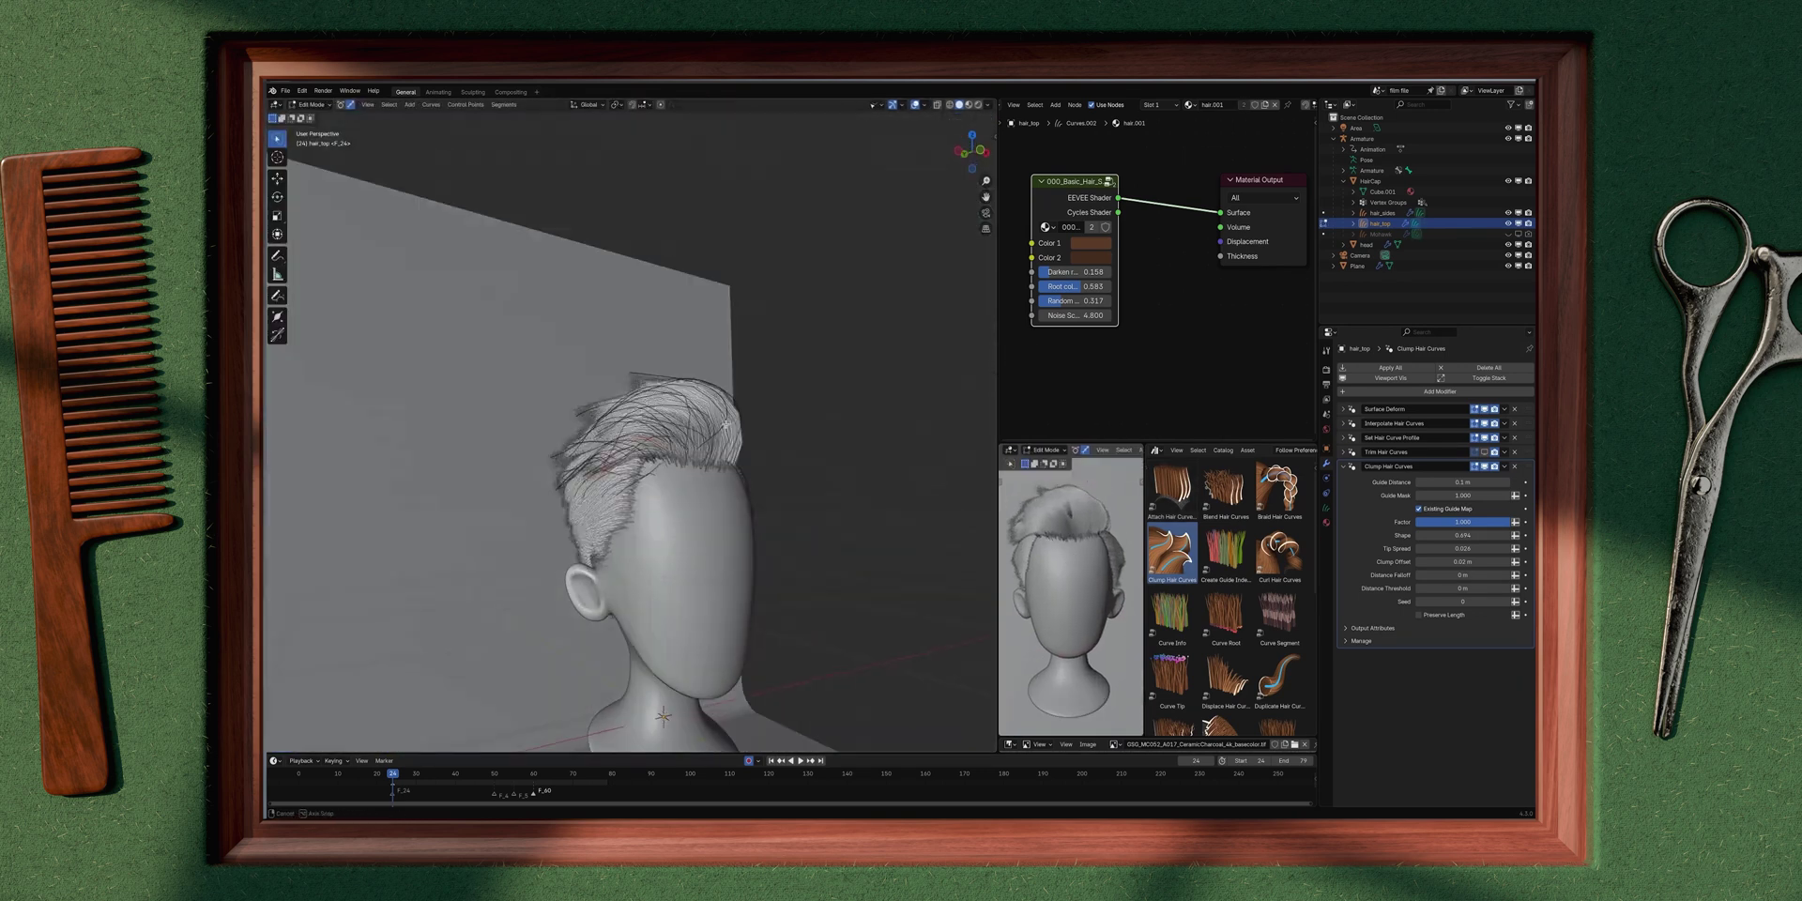
Step: Play the animation and examine the finished haircut around the head, including in rendered view
{"action": "key", "text": "space"}
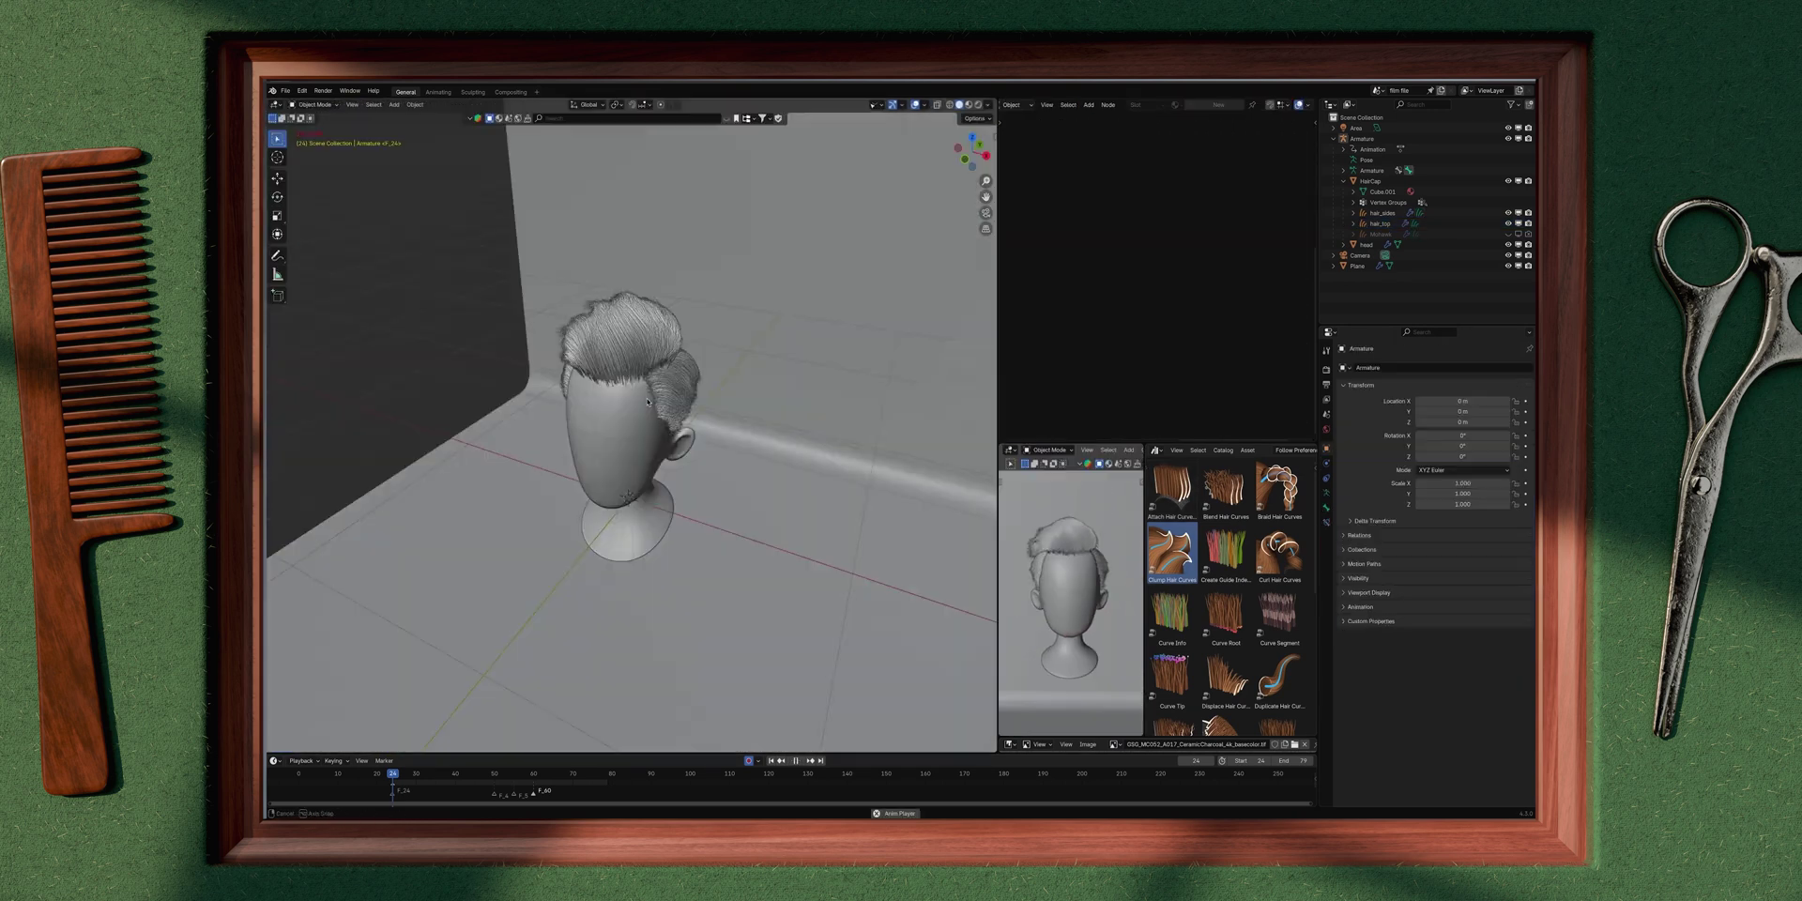
{"action": "middle_click_drag", "start_coordinate": [657, 432], "coordinate": [702, 411]}
{"action": "key", "text": "Escape"}
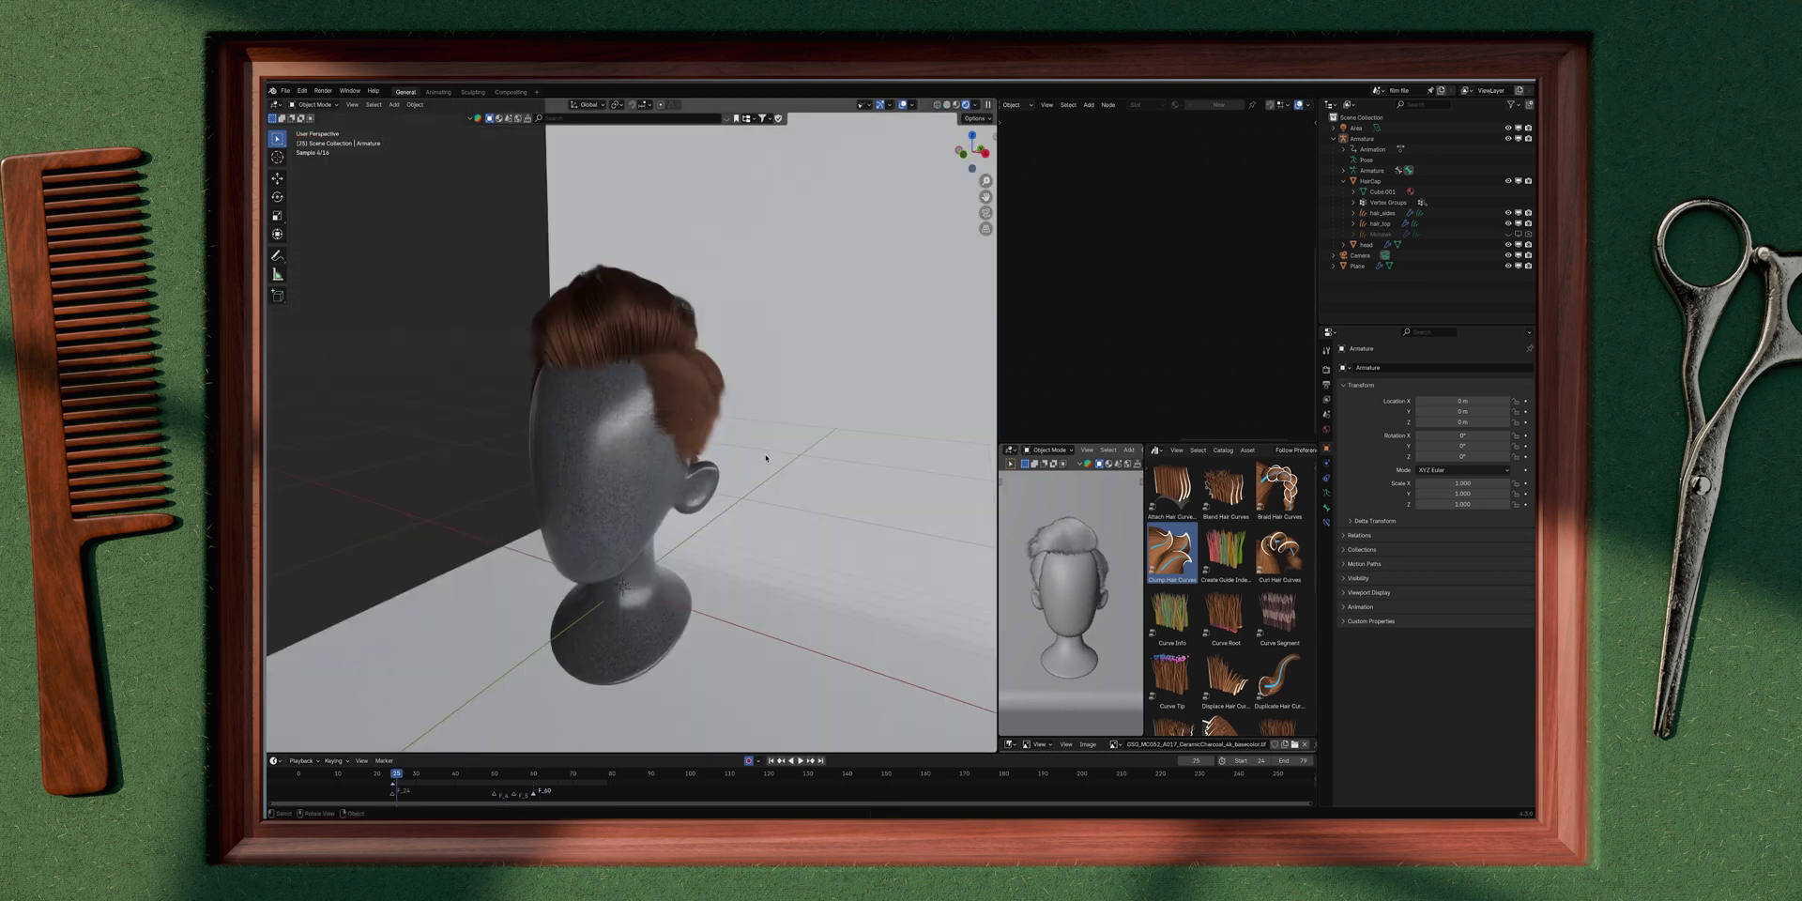
{"action": "middle_click_drag", "start_coordinate": [741, 466], "coordinate": [441, 451]}
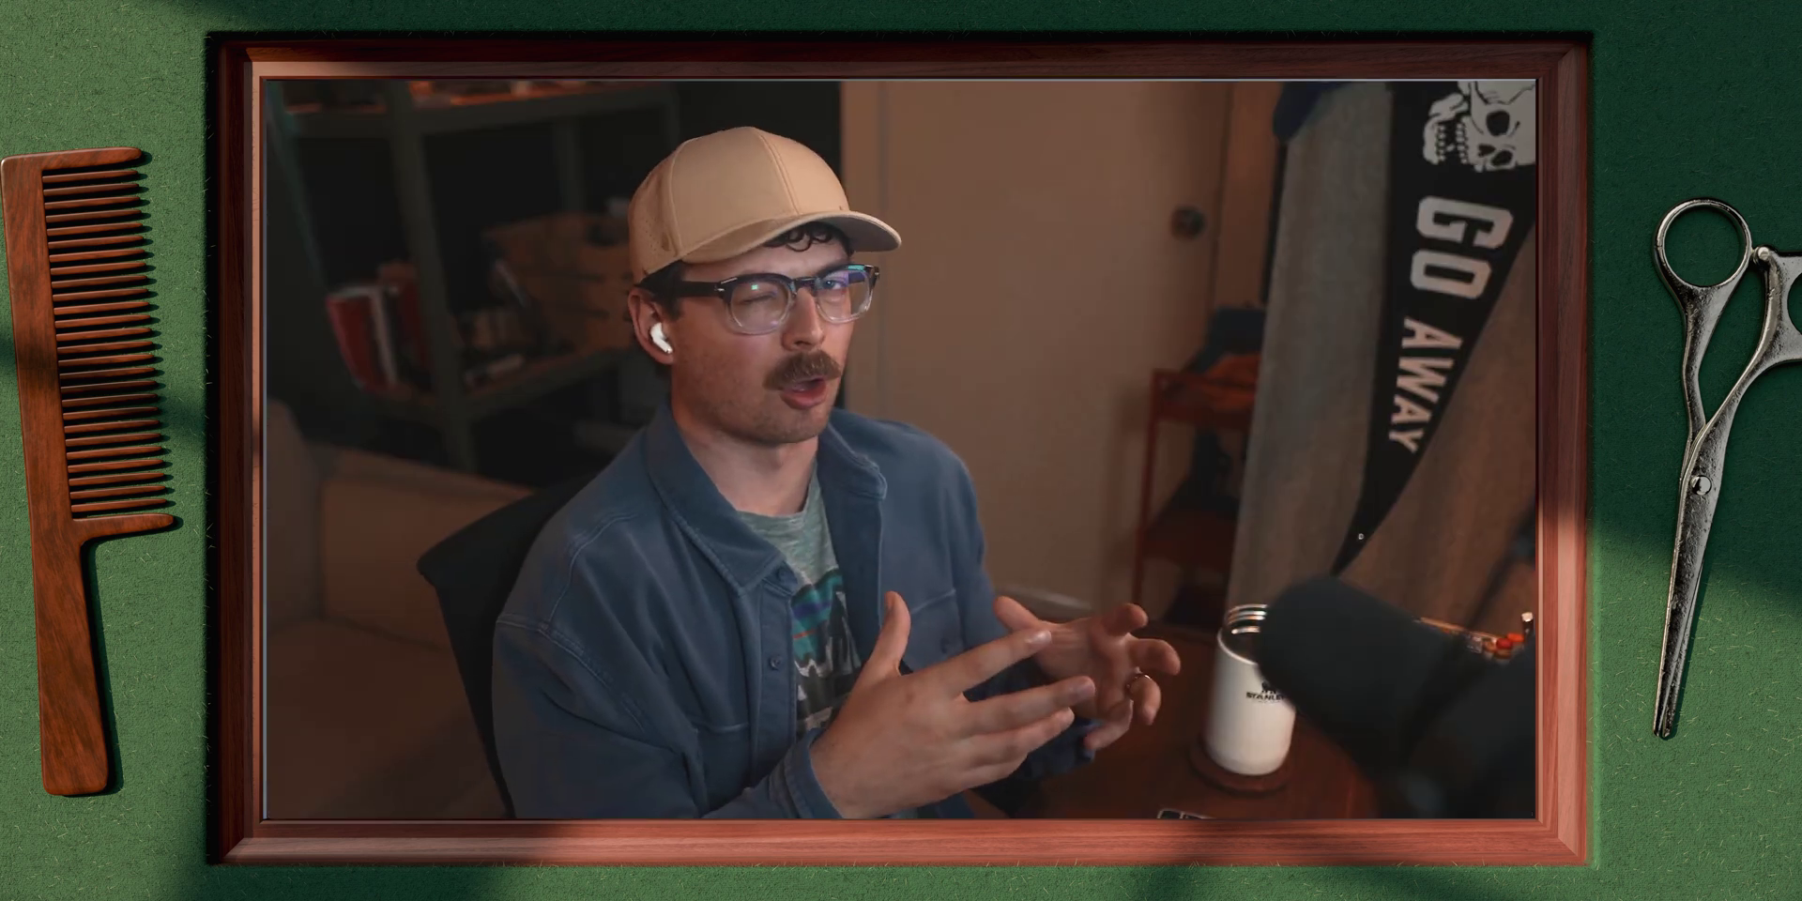
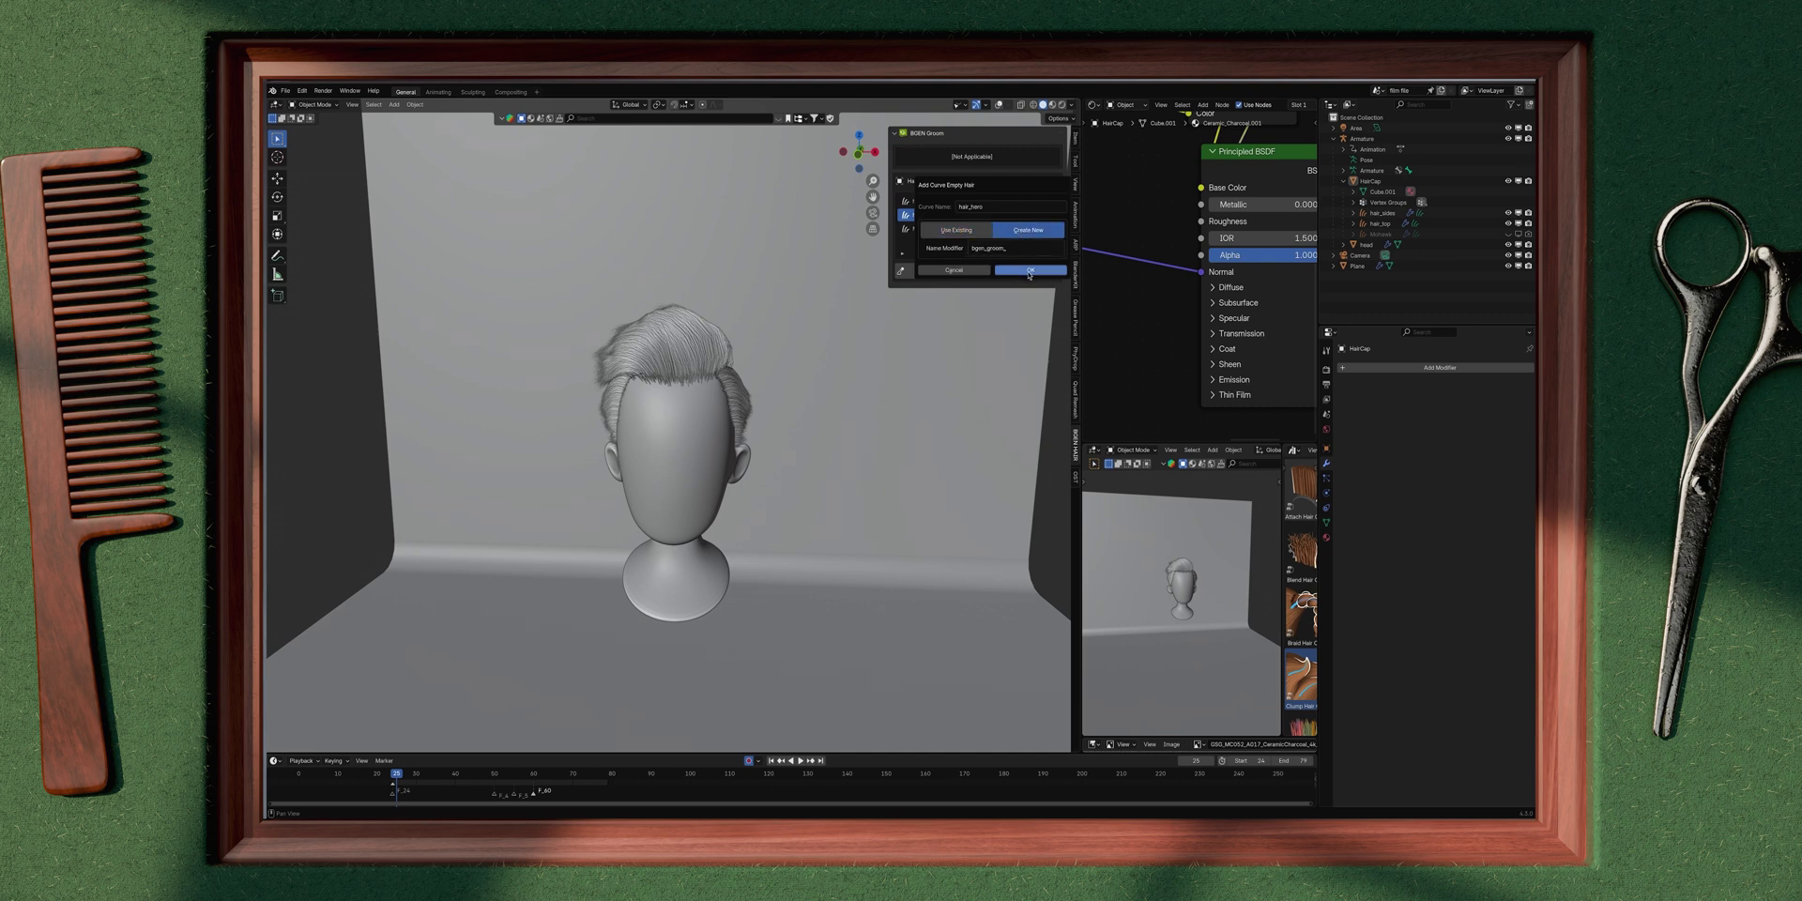
Step: Create an empty hair curve named hair_hero on the HairCap with a new bgen_groom_ modifier and start grooming it
{"action": "left_click", "coordinate": [1029, 271]}
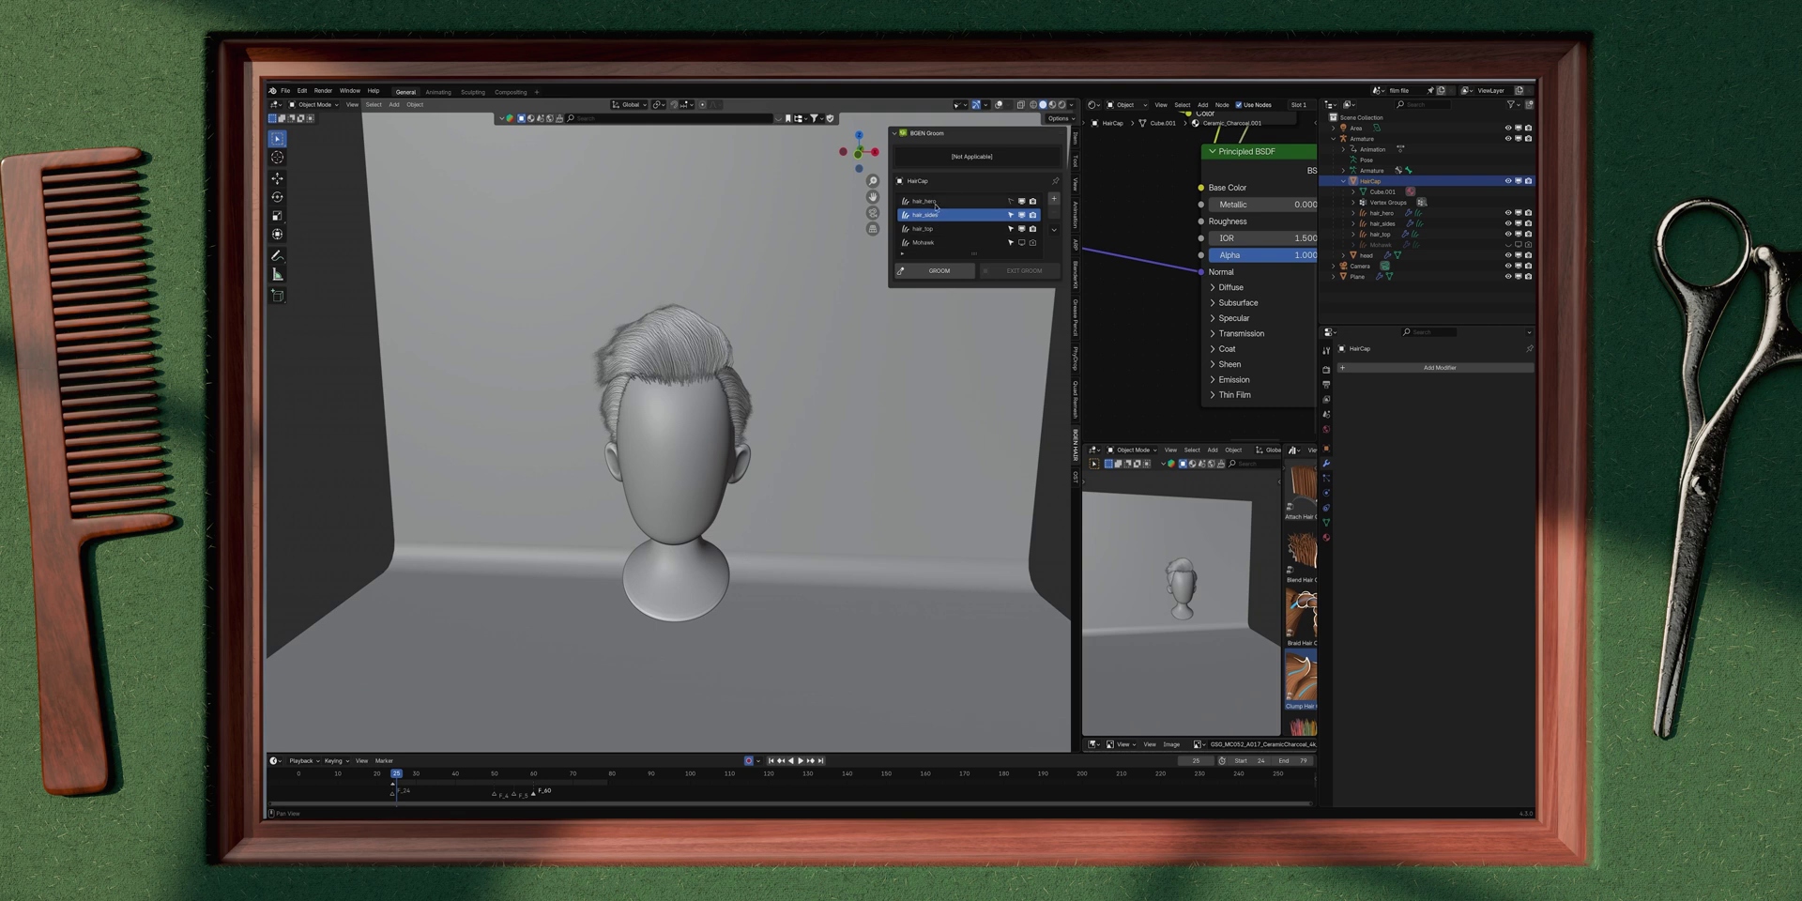
{"action": "left_click", "coordinate": [929, 202]}
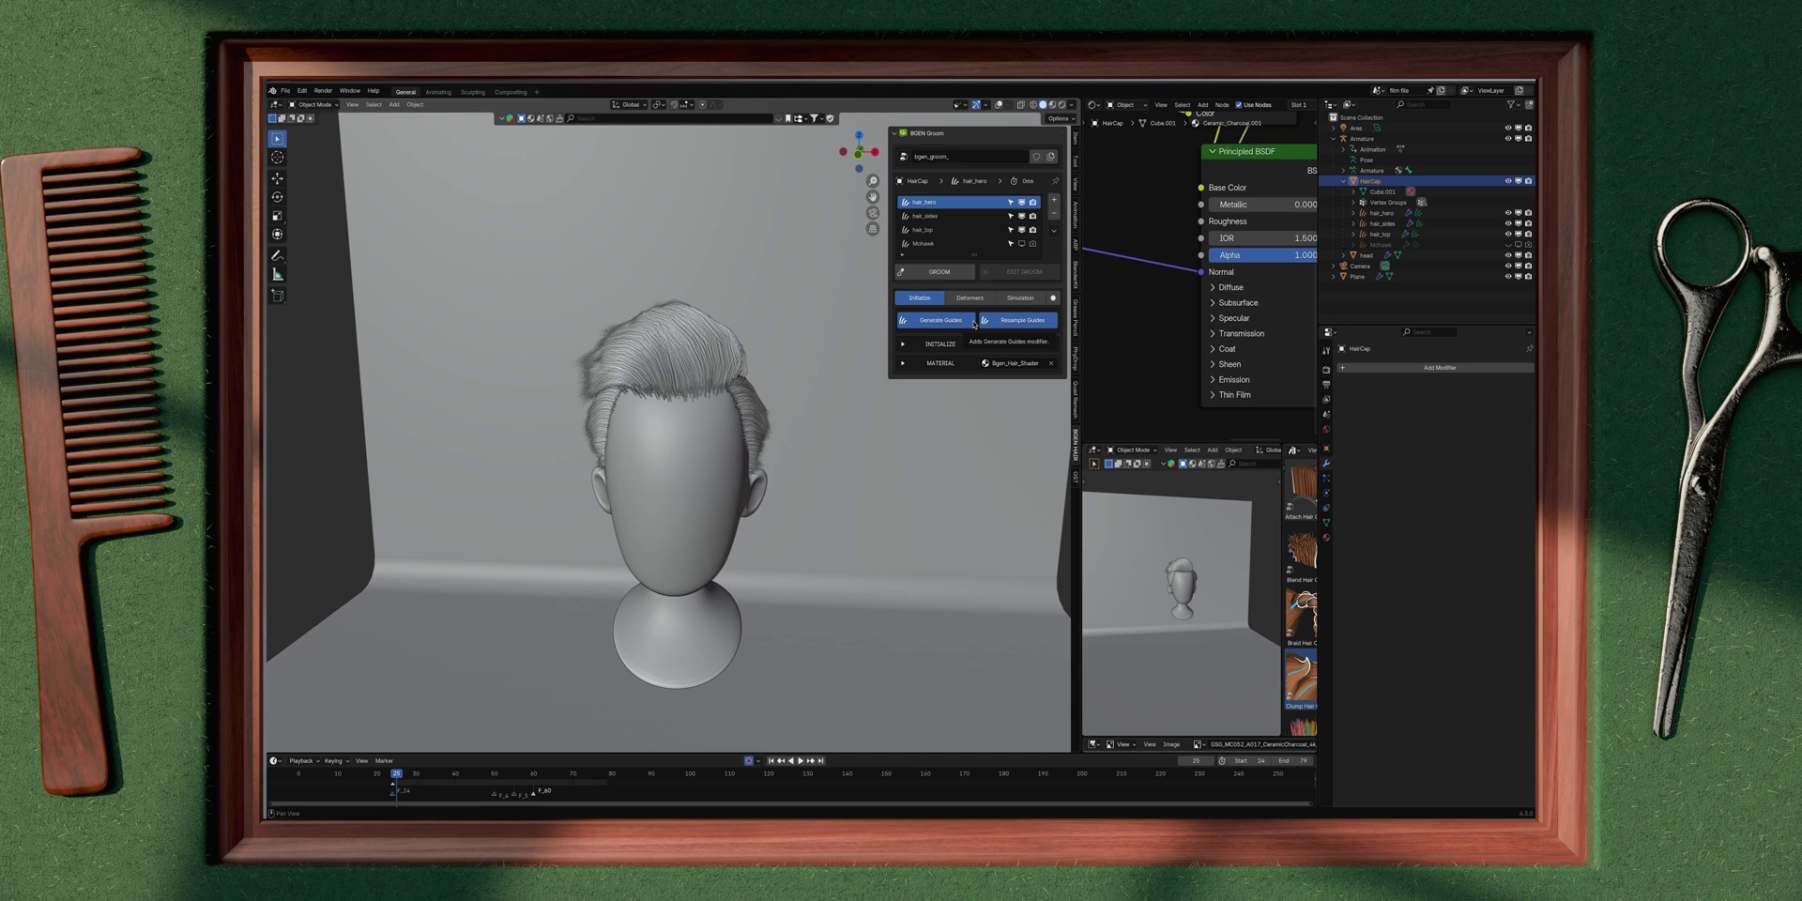
{"action": "left_click", "coordinate": [939, 272]}
Step: Choose the Add brush for hair_hero and adjust the length and point settings of its curve shape
{"action": "middle_click_drag", "start_coordinate": [398, 323], "coordinate": [363, 340]}
{"action": "left_click", "coordinate": [279, 196]}
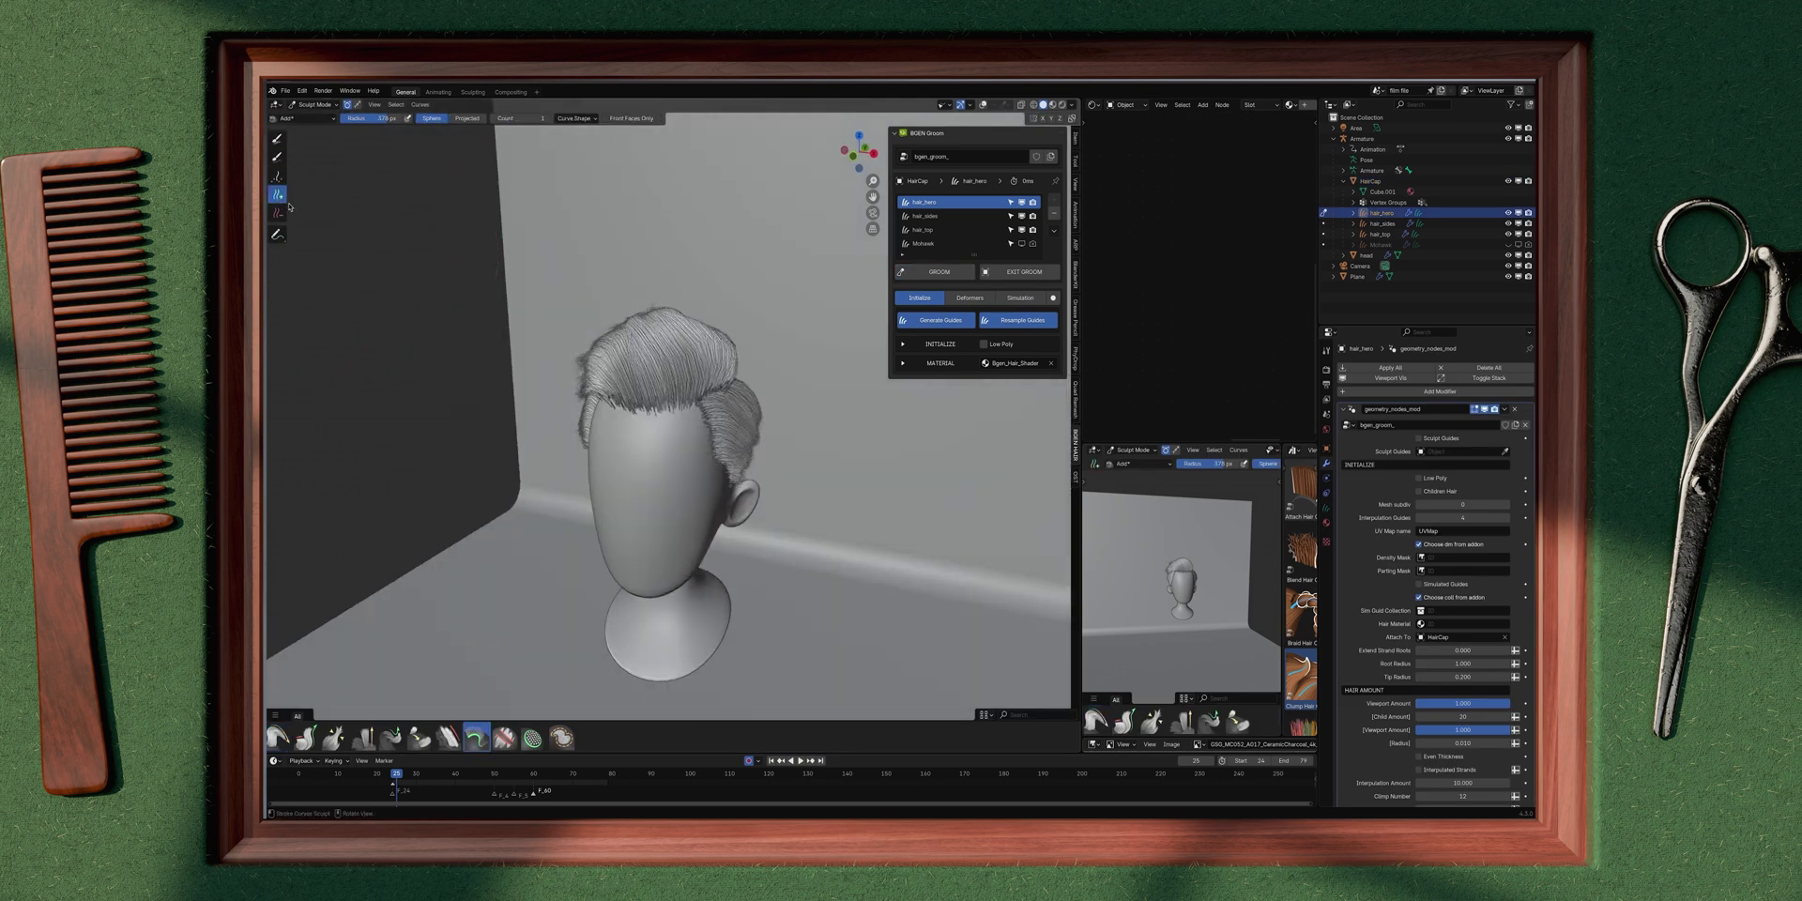
{"action": "middle_click_drag", "start_coordinate": [362, 319], "coordinate": [554, 183]}
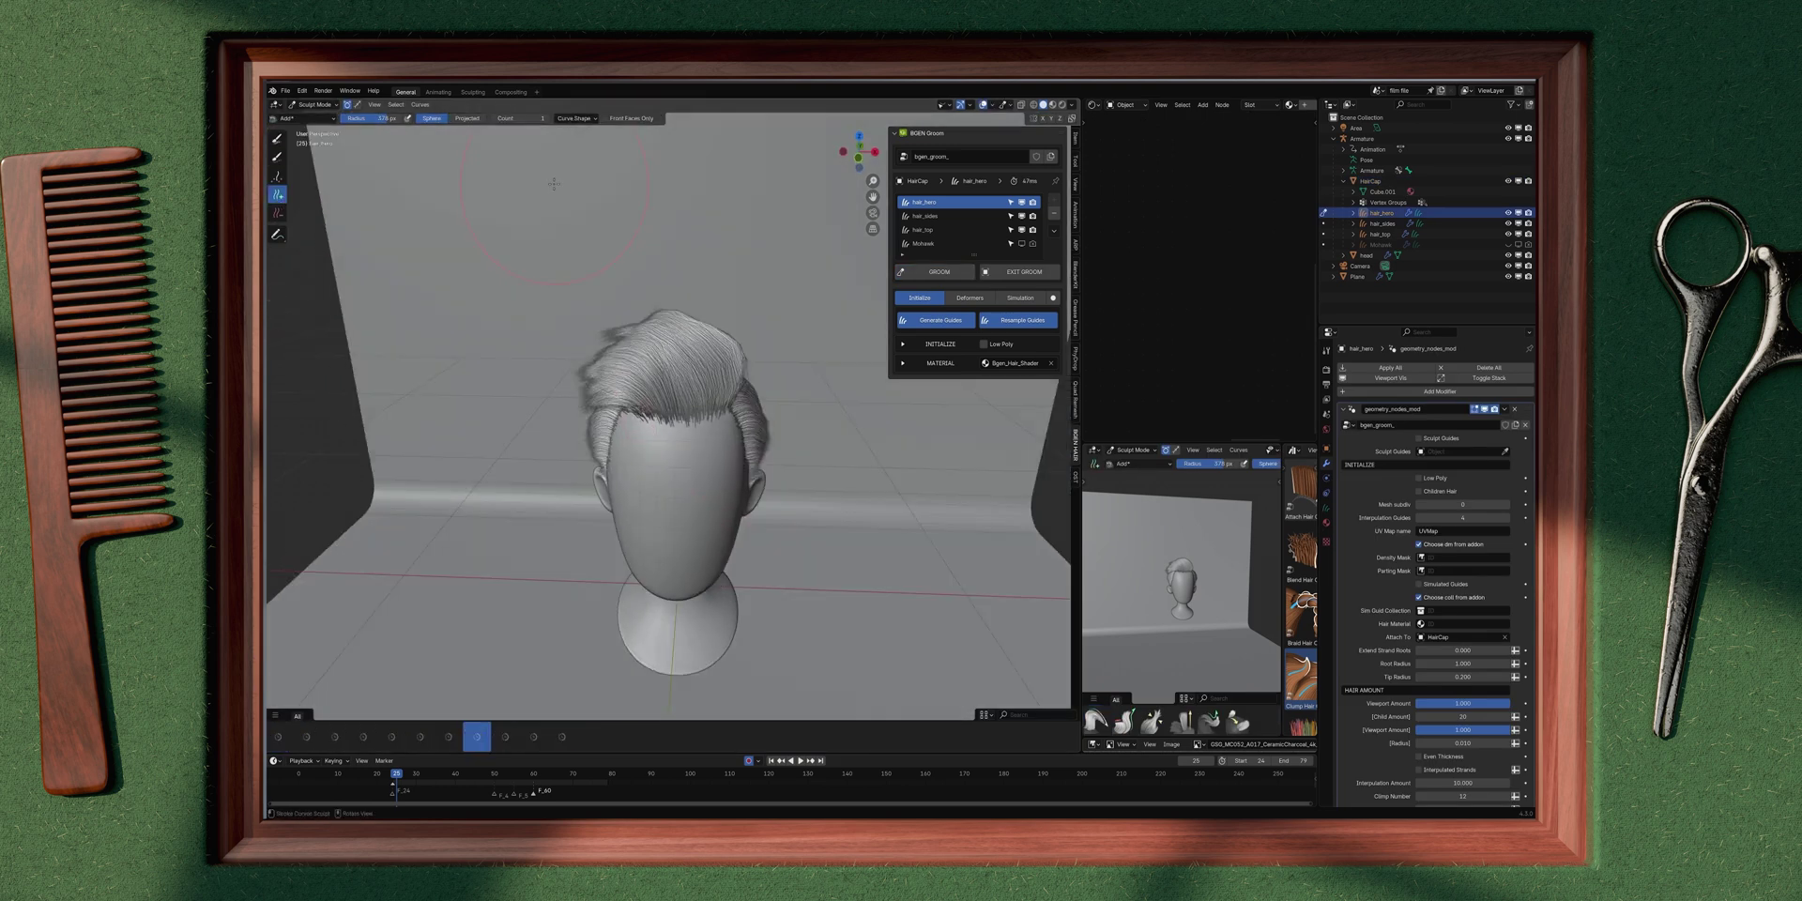
{"action": "left_click", "coordinate": [576, 119]}
{"action": "left_click", "coordinate": [612, 210]}
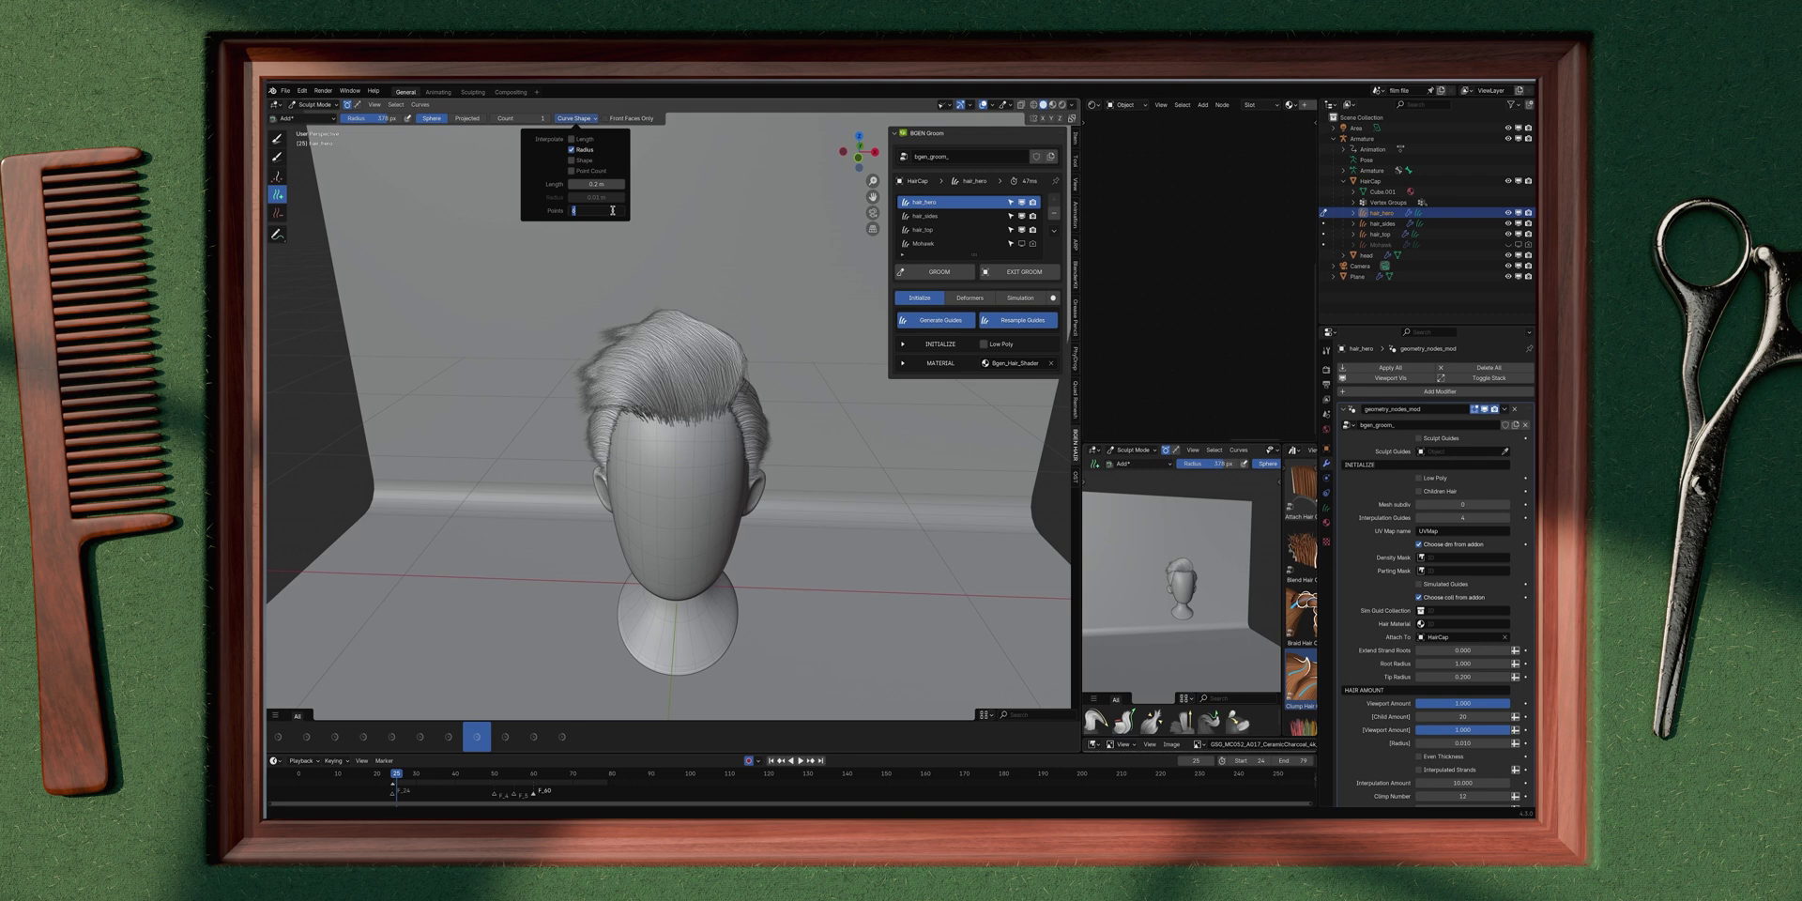
{"action": "left_click", "coordinate": [601, 182]}
{"action": "left_click", "coordinate": [602, 182]}
{"action": "key", "text": "BackSpace"}
{"action": "key", "text": "Return"}
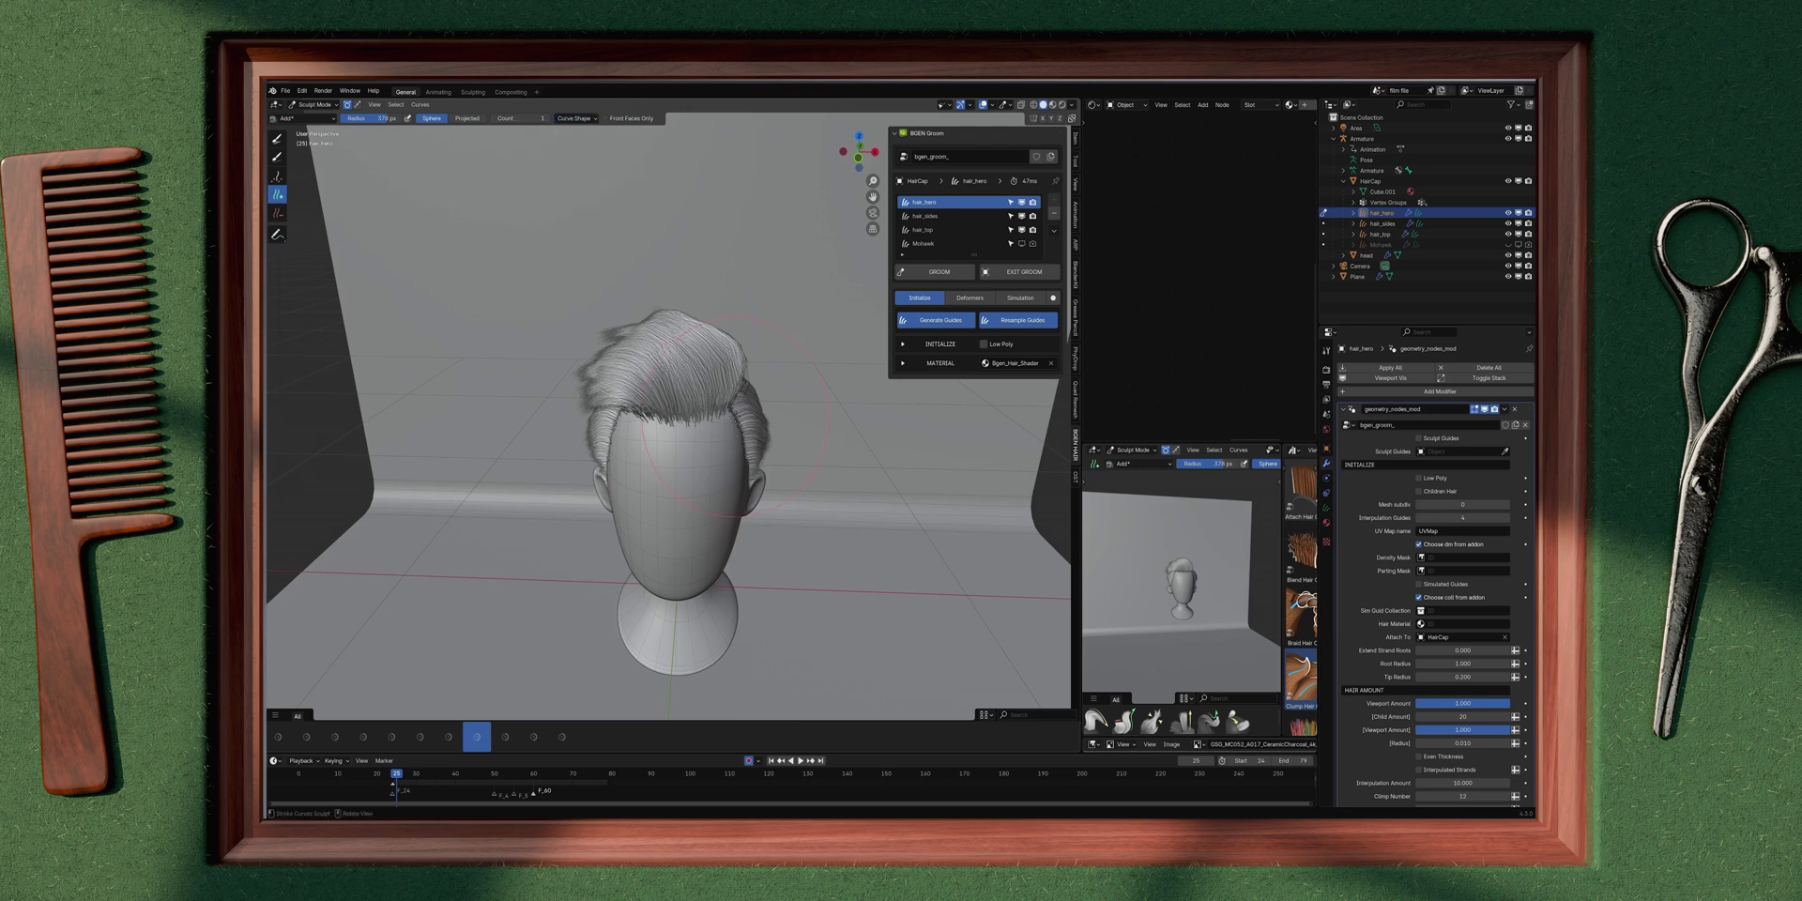
Step: Add a few hair_hero strands at the front hairline and comb them back over the top hair
{"action": "left_click", "coordinate": [734, 404]}
{"action": "mouse_move", "coordinate": [665, 409]}
{"action": "middle_mouse_down"}
{"action": "mouse_move", "coordinate": [713, 413]}
{"action": "mouse_move", "coordinate": [674, 440]}
{"action": "middle_mouse_up"}
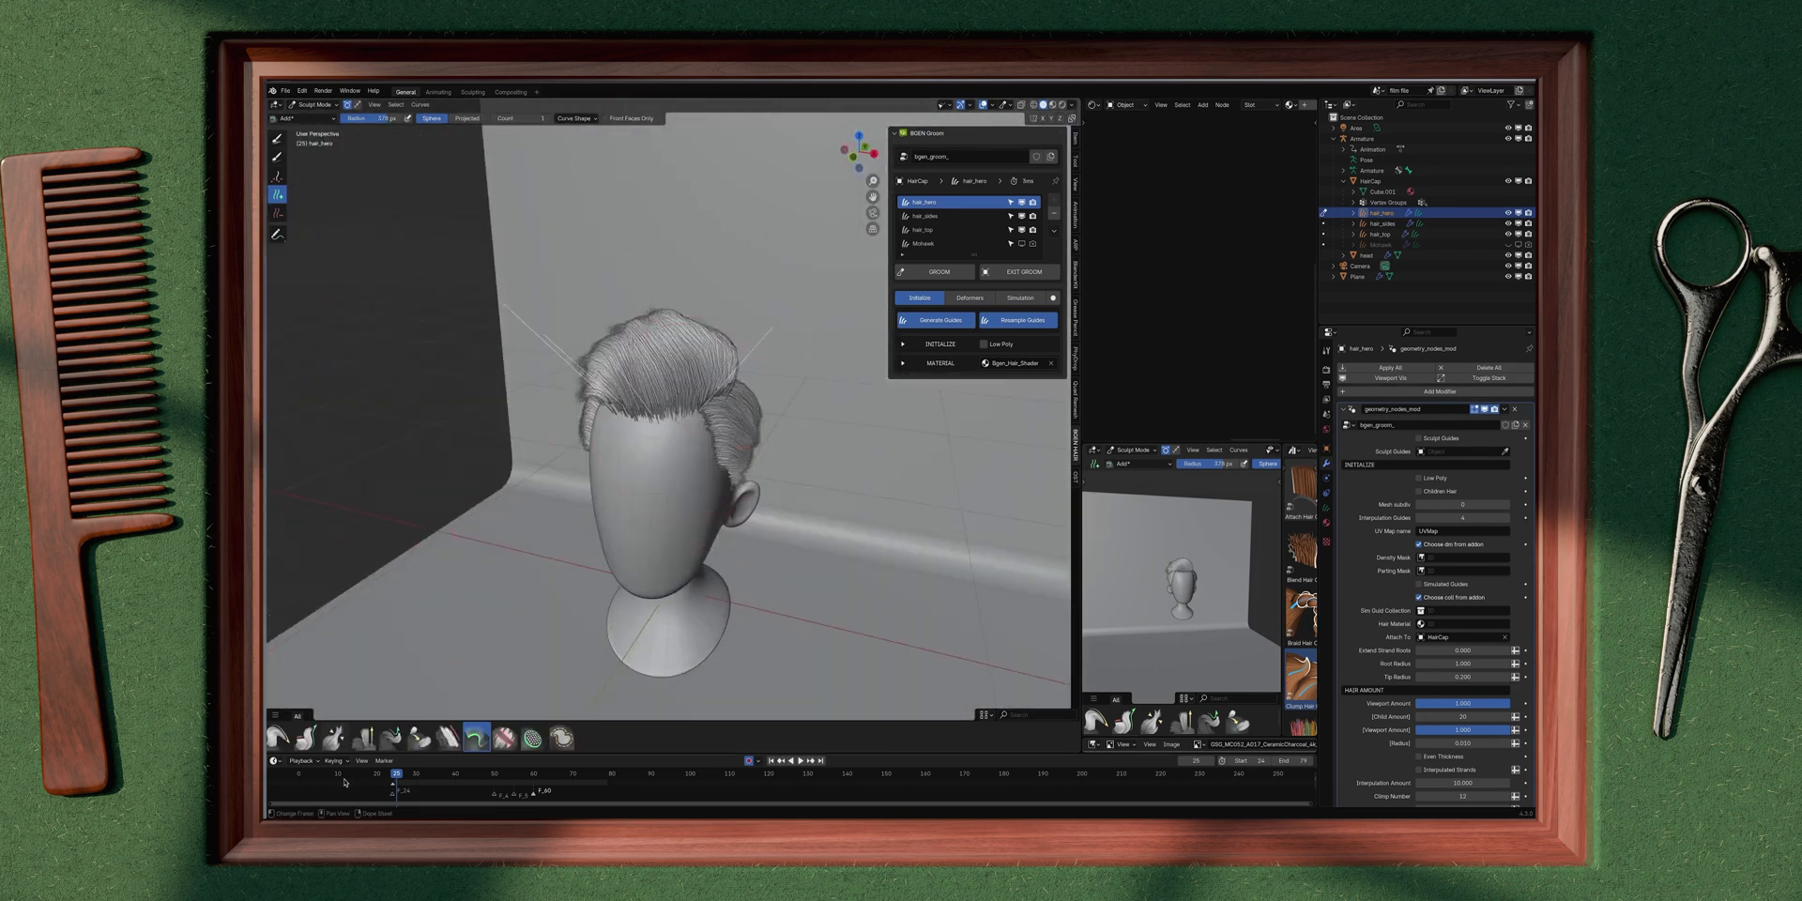
{"action": "left_click", "coordinate": [278, 737]}
{"action": "middle_click_drag", "start_coordinate": [601, 450], "coordinate": [662, 305]}
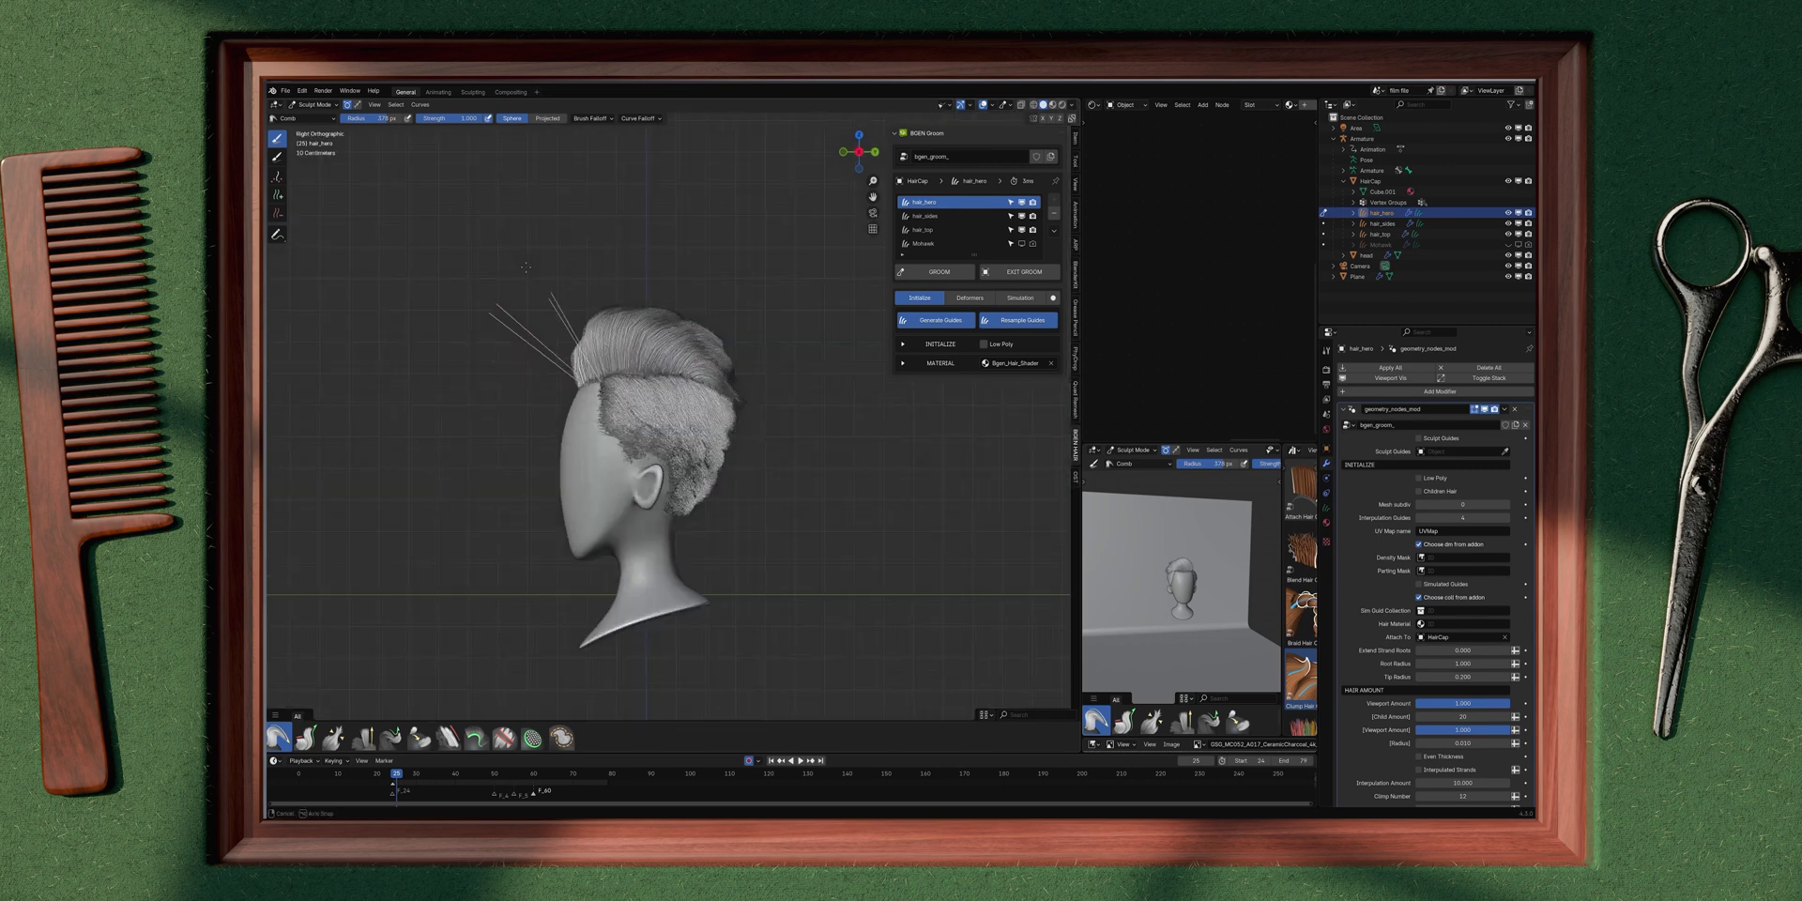
{"action": "left_click_drag", "start_coordinate": [623, 339], "coordinate": [736, 298]}
{"action": "mouse_move", "coordinate": [540, 327]}
{"action": "middle_mouse_down"}
{"action": "mouse_move", "coordinate": [785, 327]}
{"action": "mouse_move", "coordinate": [647, 357]}
{"action": "mouse_move", "coordinate": [676, 310]}
{"action": "mouse_move", "coordinate": [695, 338]}
{"action": "middle_mouse_up"}
{"action": "mouse_move", "coordinate": [636, 460]}
{"action": "middle_mouse_down"}
{"action": "mouse_move", "coordinate": [632, 403]}
{"action": "mouse_move", "coordinate": [587, 375]}
{"action": "mouse_move", "coordinate": [691, 337]}
{"action": "mouse_move", "coordinate": [632, 344]}
{"action": "mouse_move", "coordinate": [673, 360]}
{"action": "middle_mouse_up"}
{"action": "key", "text": "Tab"}
{"action": "key", "text": "Tab"}
{"action": "key", "text": "Tab"}
{"action": "key", "text": "Tab"}
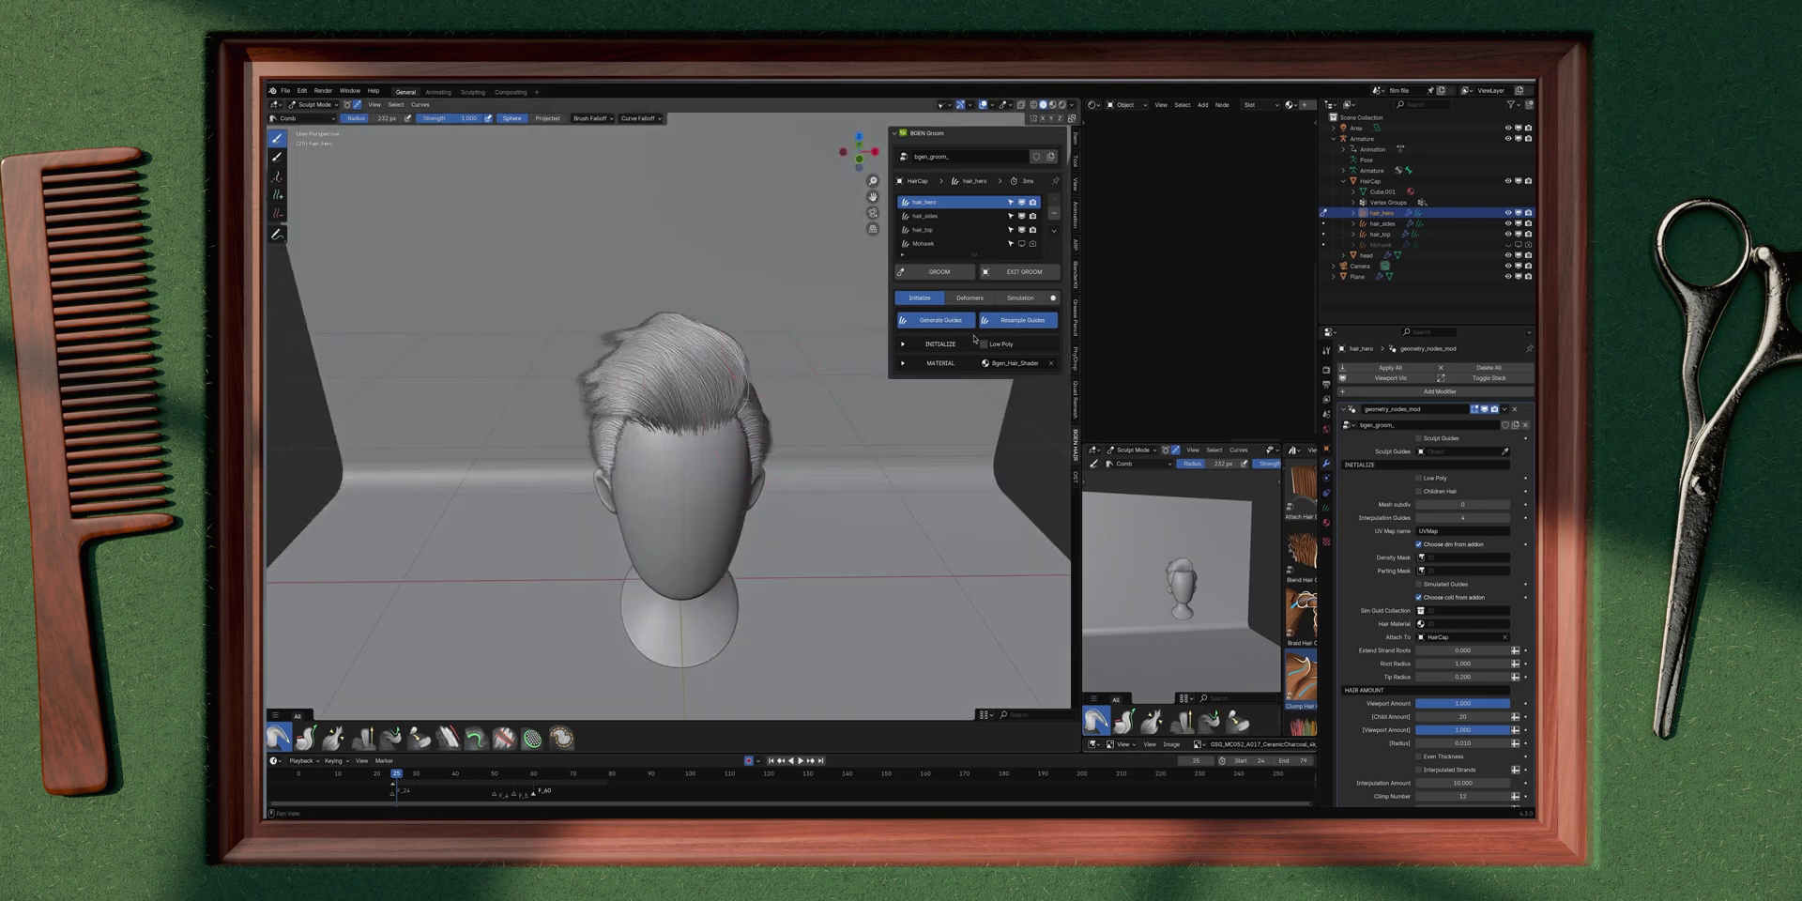
{"action": "middle_click_drag", "start_coordinate": [733, 376], "coordinate": [939, 362]}
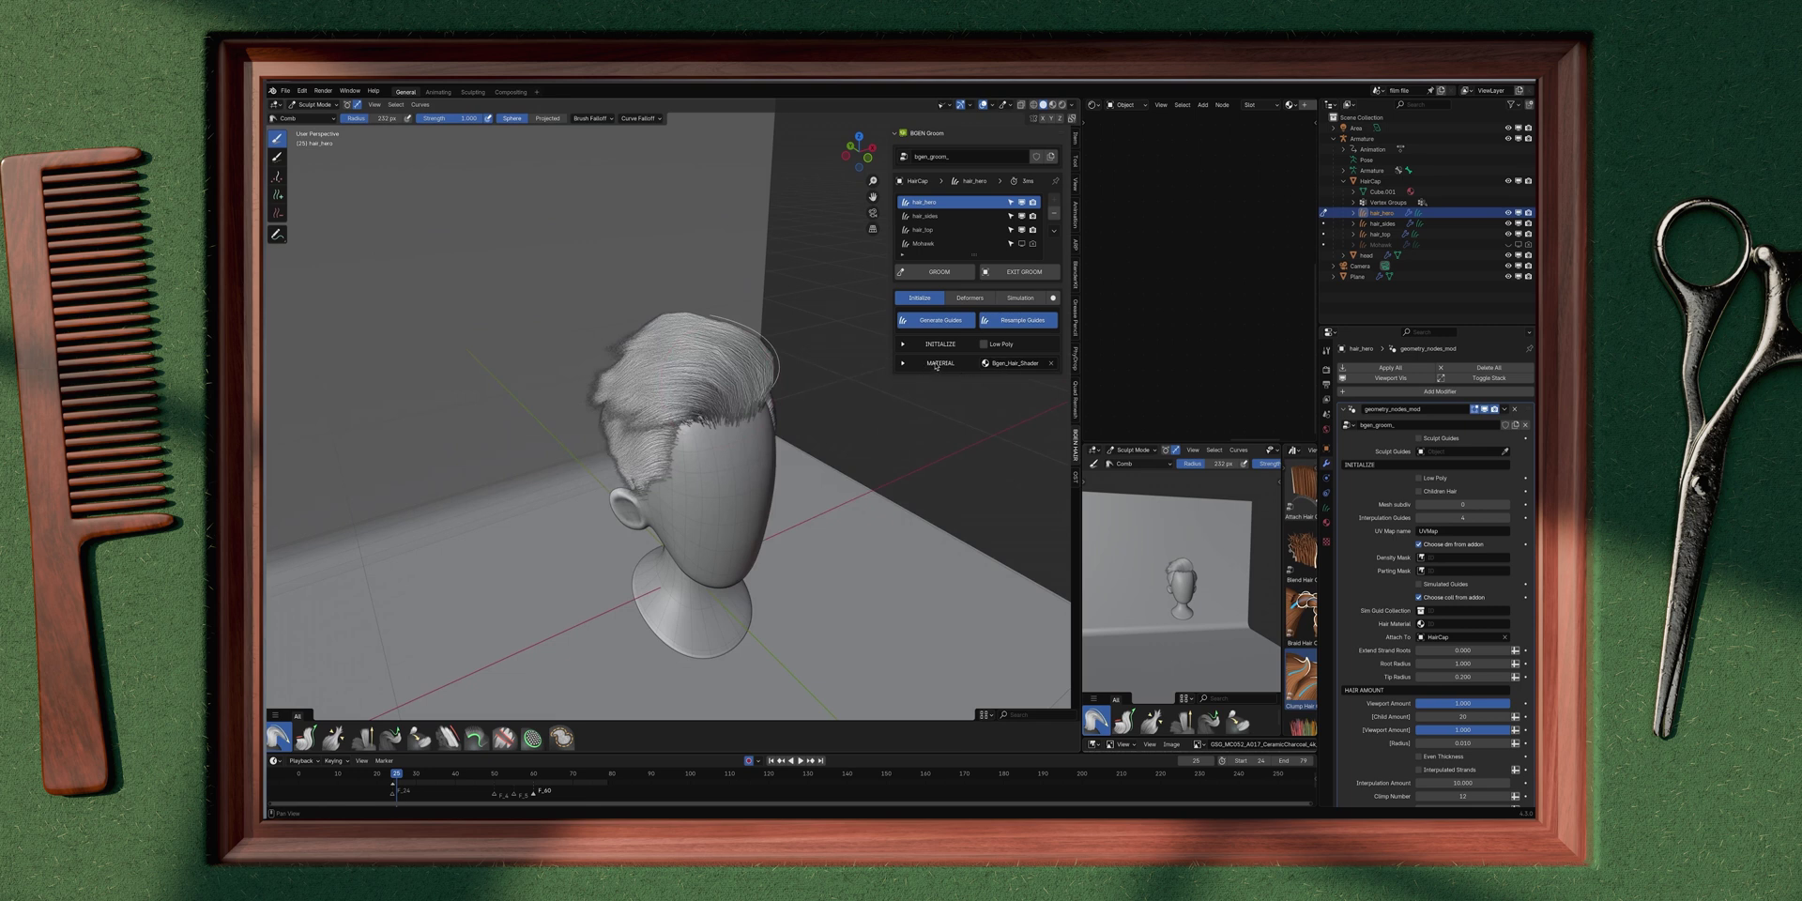
Step: Assign the hair.001 material to hair_hero and open its Initialize settings
{"action": "left_click", "coordinate": [936, 366]}
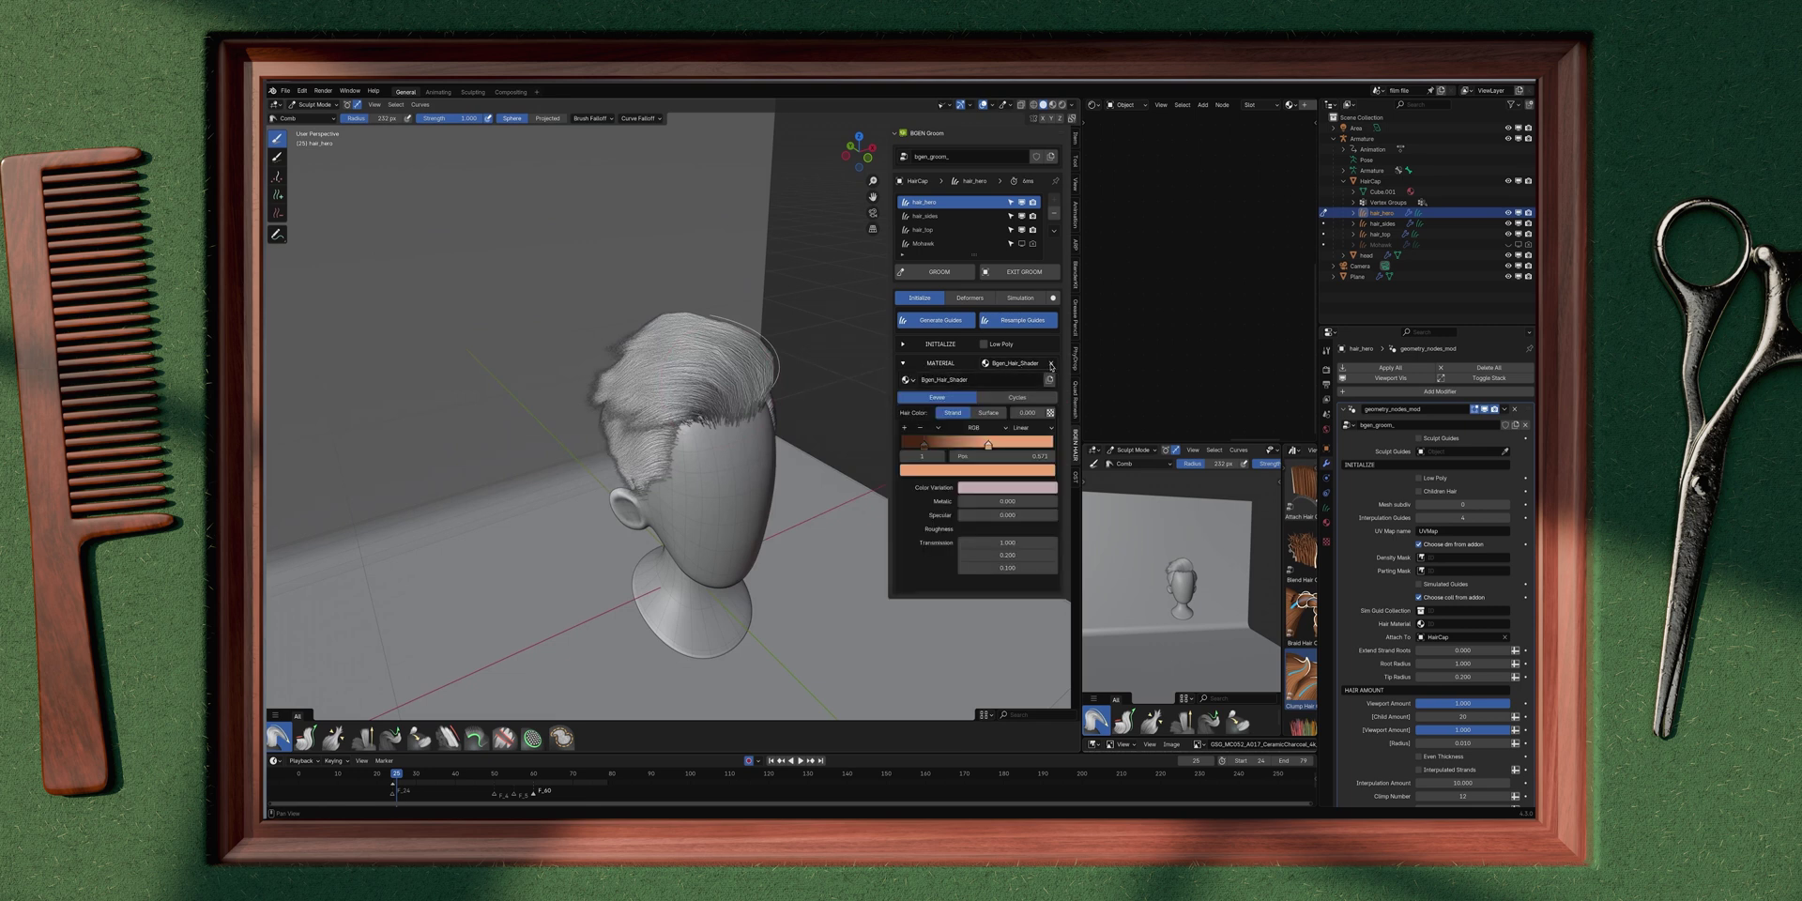
{"action": "left_click", "coordinate": [1028, 363]}
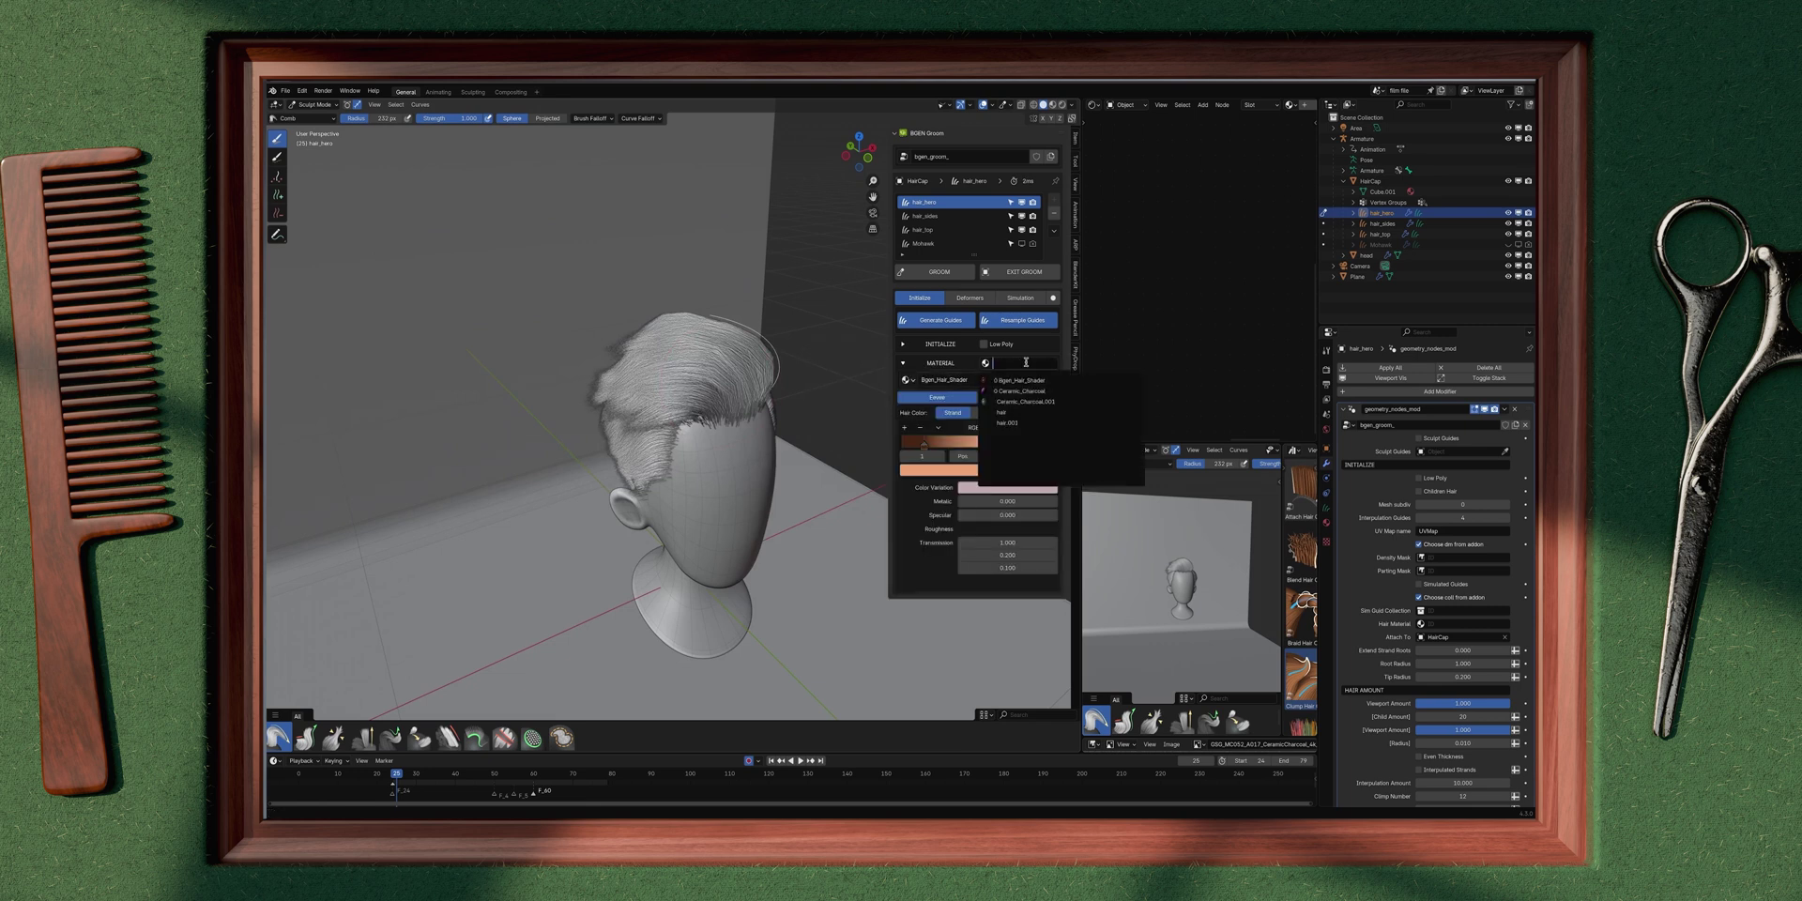
{"action": "left_click", "coordinate": [1031, 422]}
{"action": "middle_click_drag", "start_coordinate": [840, 380], "coordinate": [742, 399]}
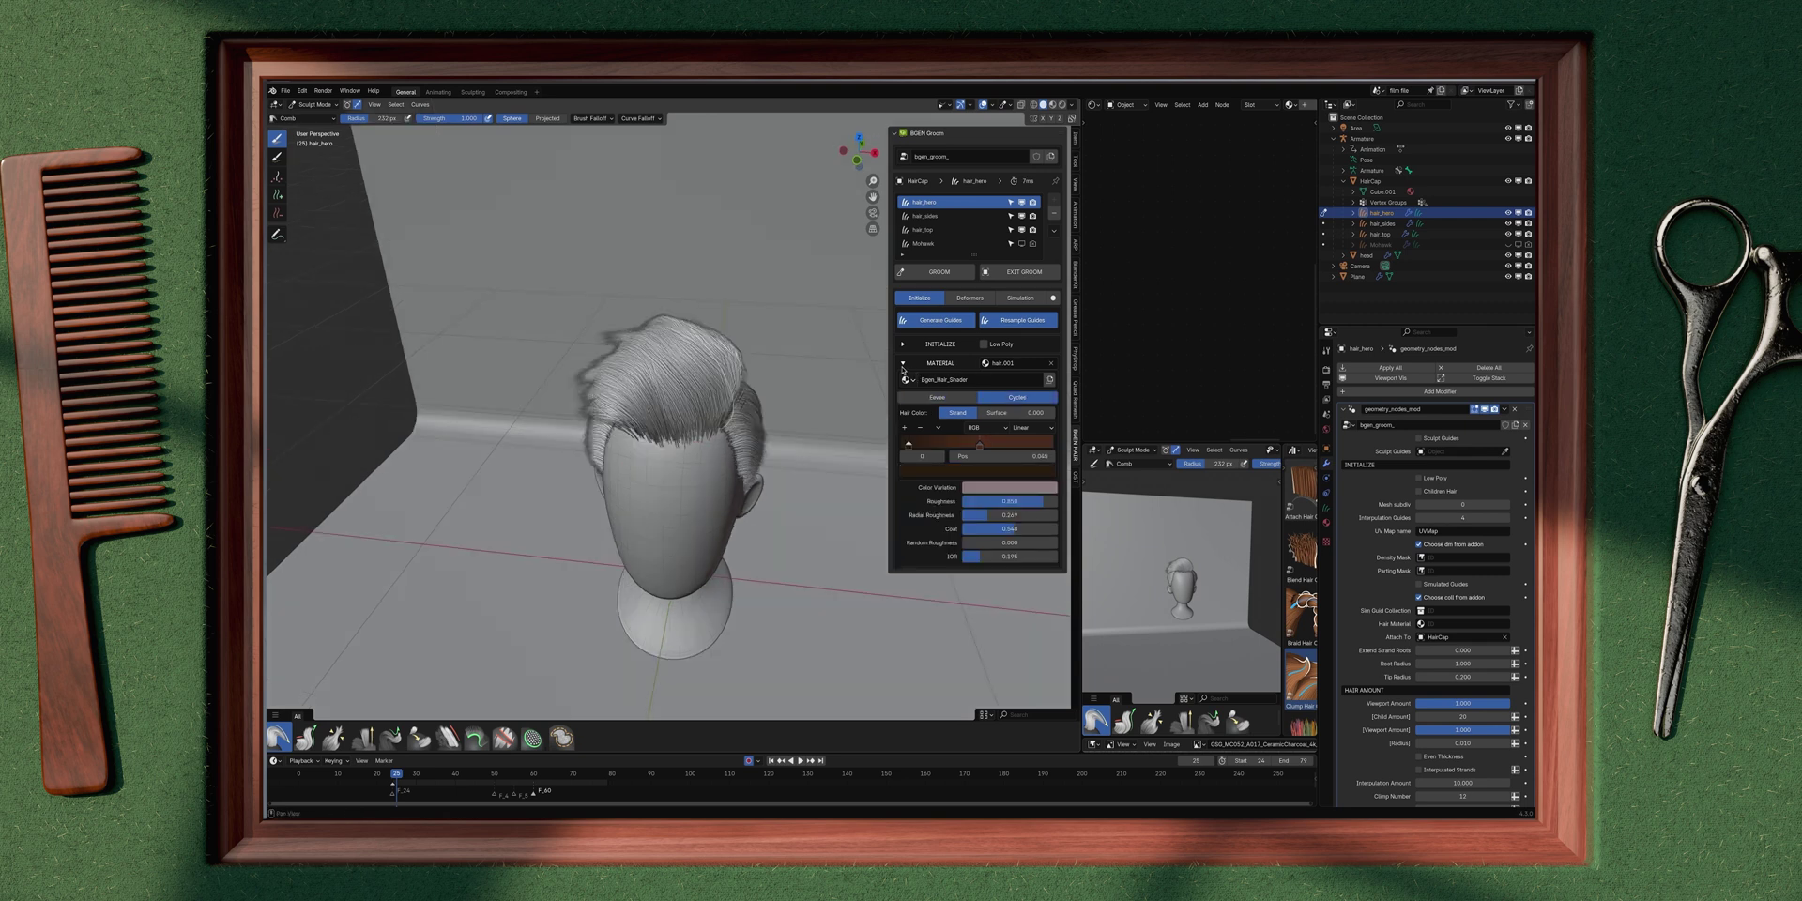
{"action": "left_click", "coordinate": [903, 363]}
{"action": "left_click", "coordinate": [903, 345]}
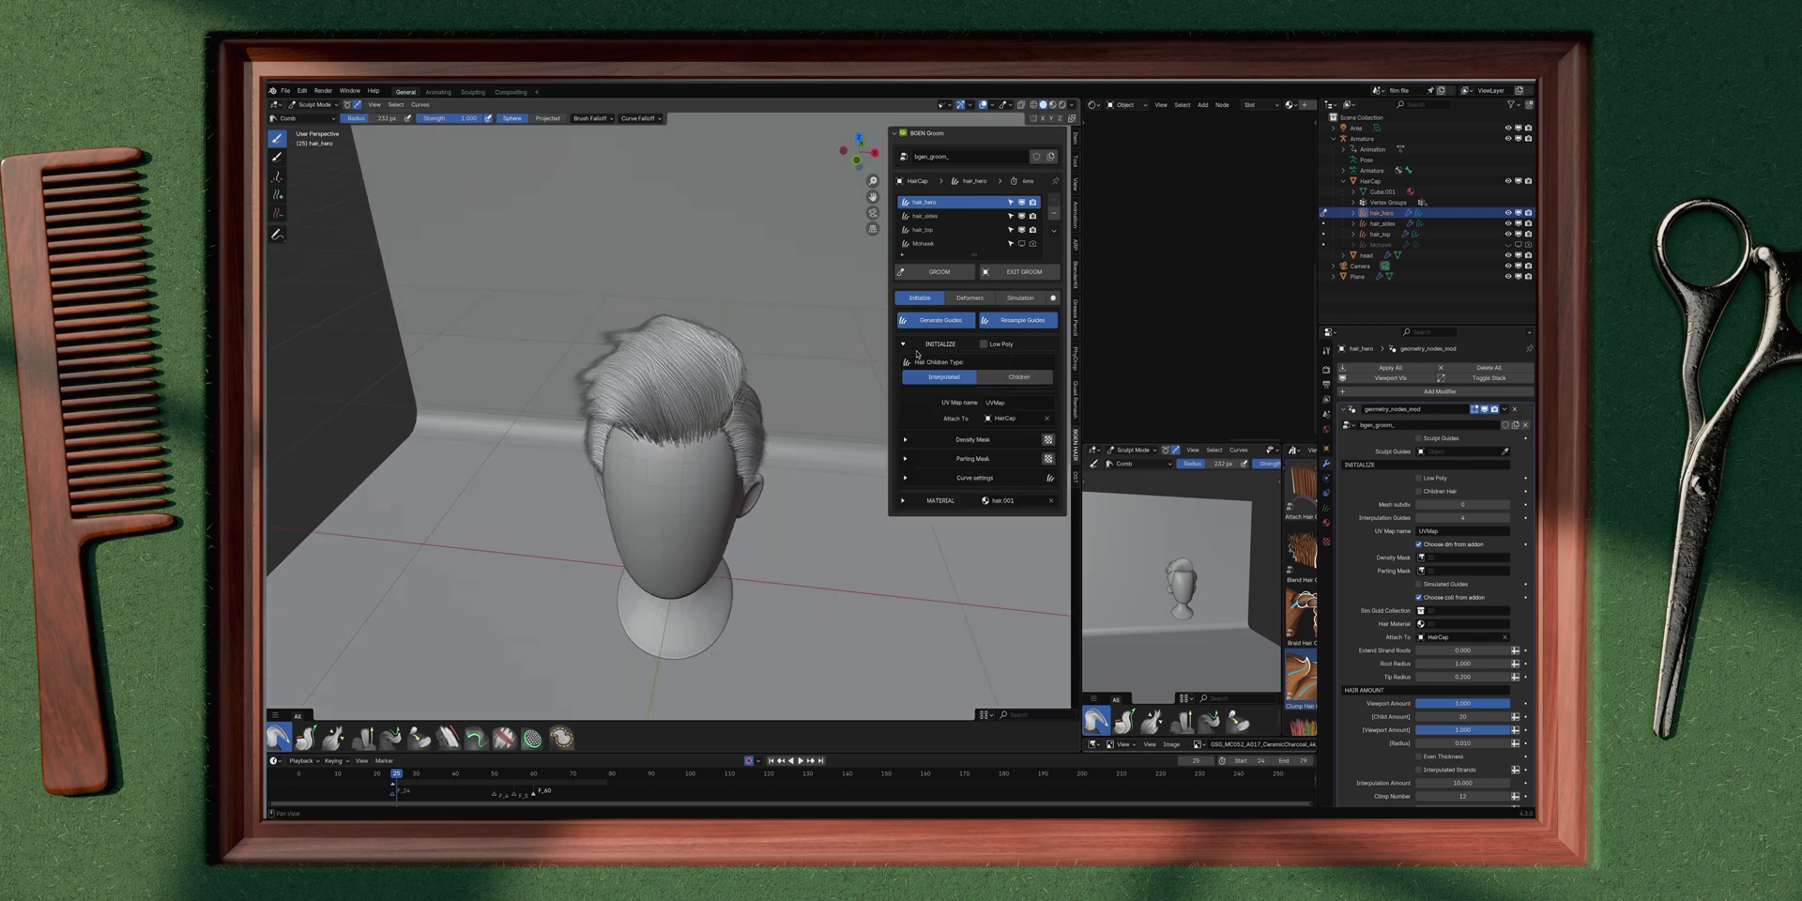
Step: Switch hair_hero to the Children hair type and open its Hair Strands deformer settings
{"action": "left_click", "coordinate": [1032, 383]}
{"action": "middle_click_drag", "start_coordinate": [610, 387], "coordinate": [805, 351]}
{"action": "scroll", "coordinate": [721, 369], "scroll_direction": "up", "scroll_amount": 2}
{"action": "left_click", "coordinate": [971, 298]}
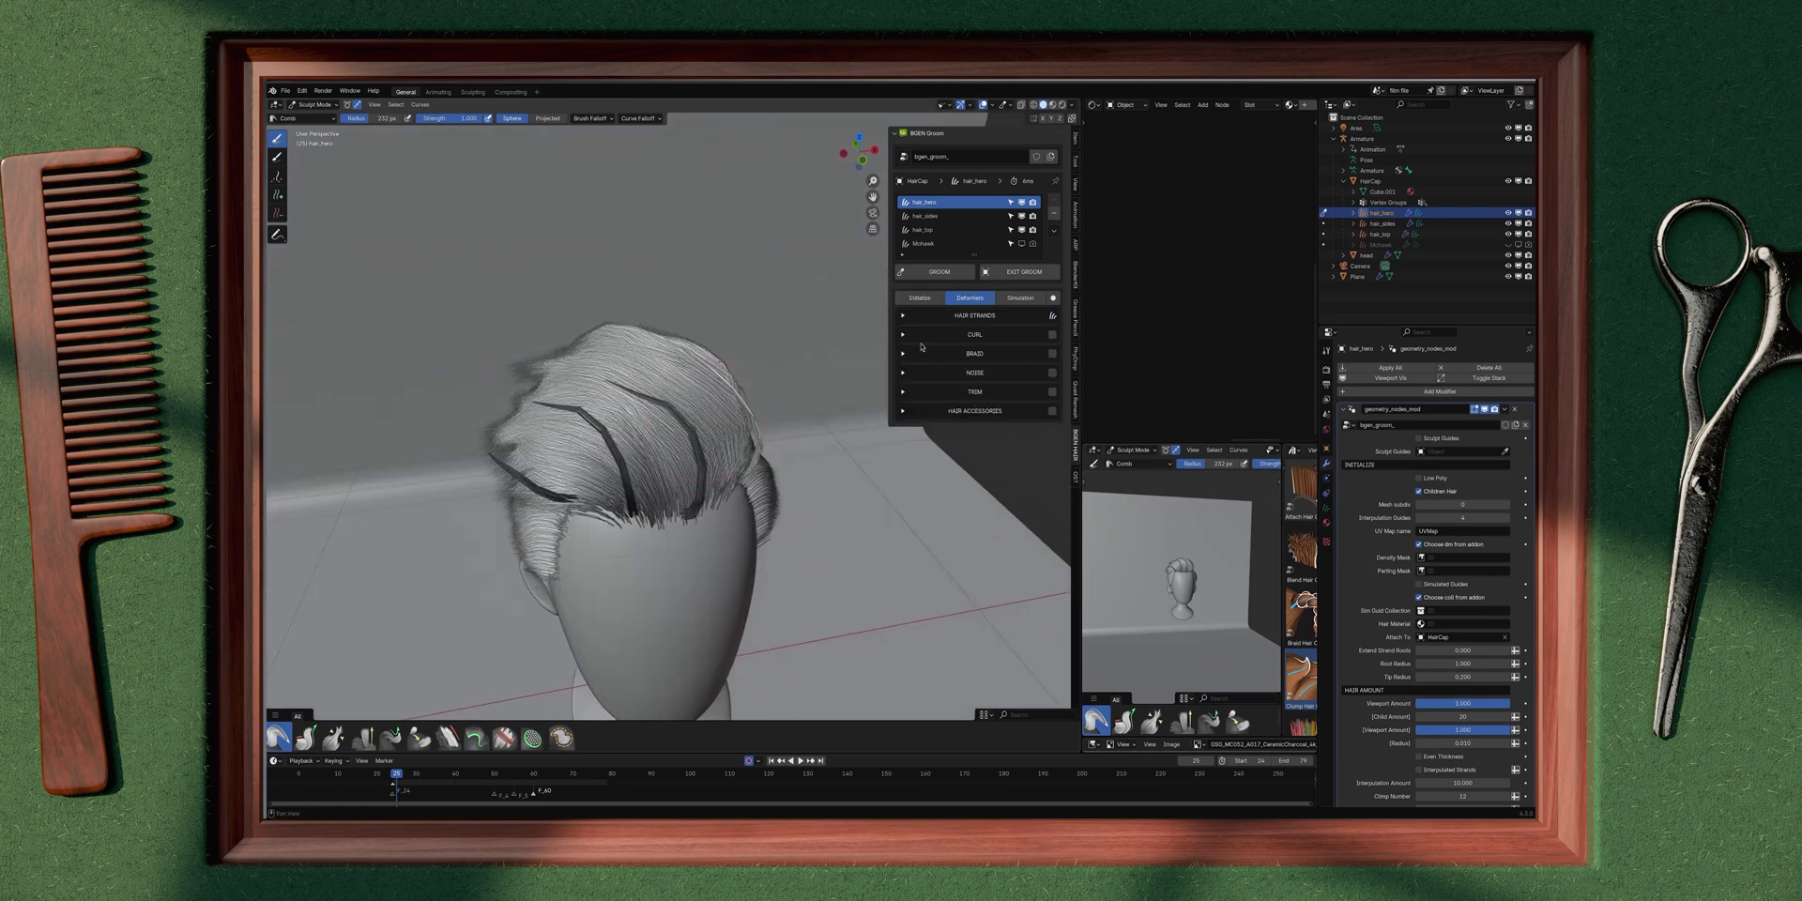
{"action": "left_click", "coordinate": [936, 315]}
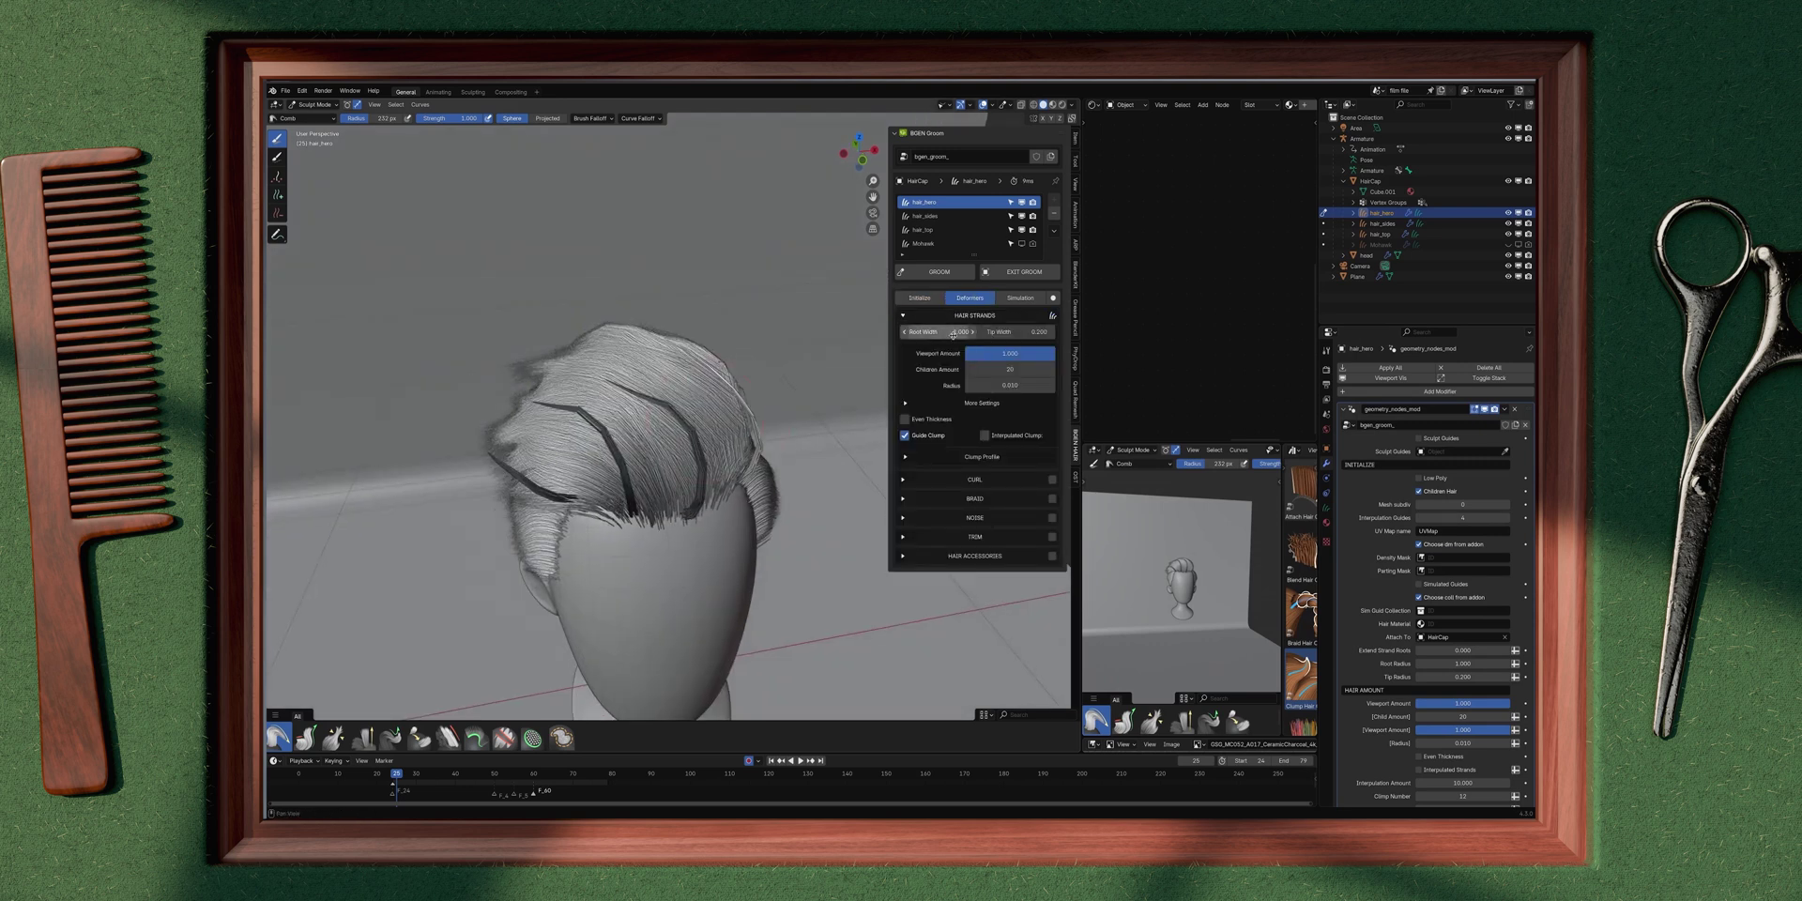
Step: Reduce the root and tip width of the hair_hero strands and set Children Amount to 50
{"action": "middle_click_drag", "start_coordinate": [714, 366], "coordinate": [728, 369]}
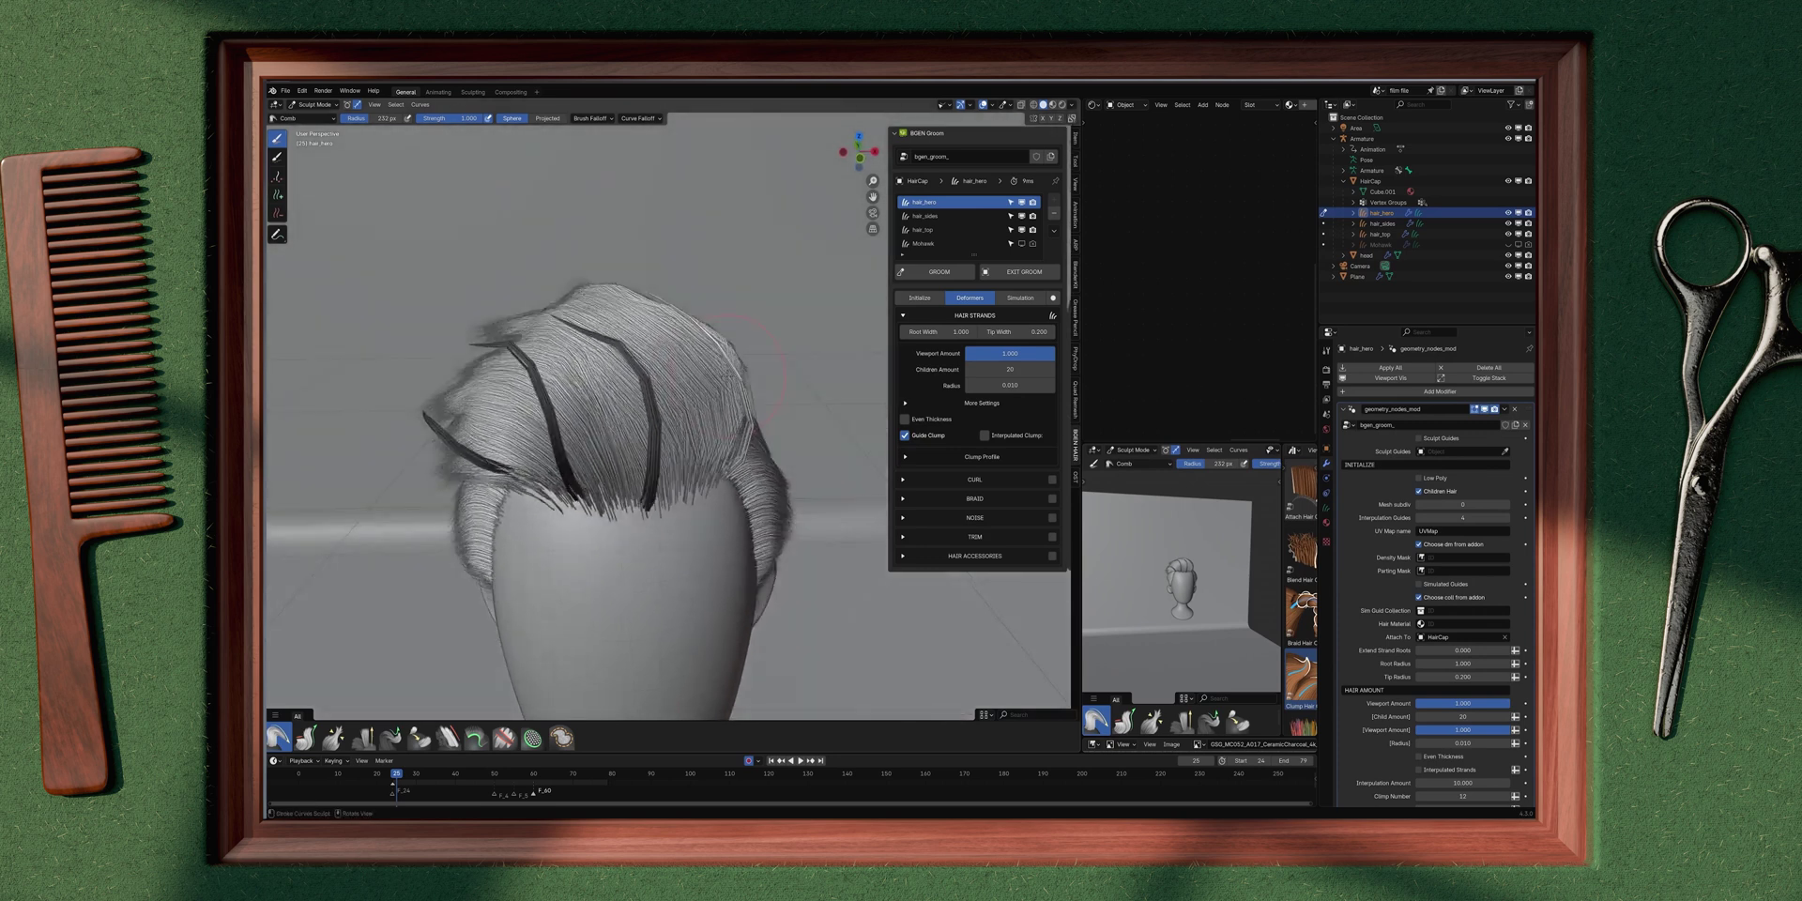
{"action": "scroll", "coordinate": [738, 364], "scroll_direction": "up", "scroll_amount": 3}
{"action": "left_click_drag", "start_coordinate": [956, 331], "coordinate": [1007, 332]}
{"action": "left_click", "coordinate": [1037, 364]}
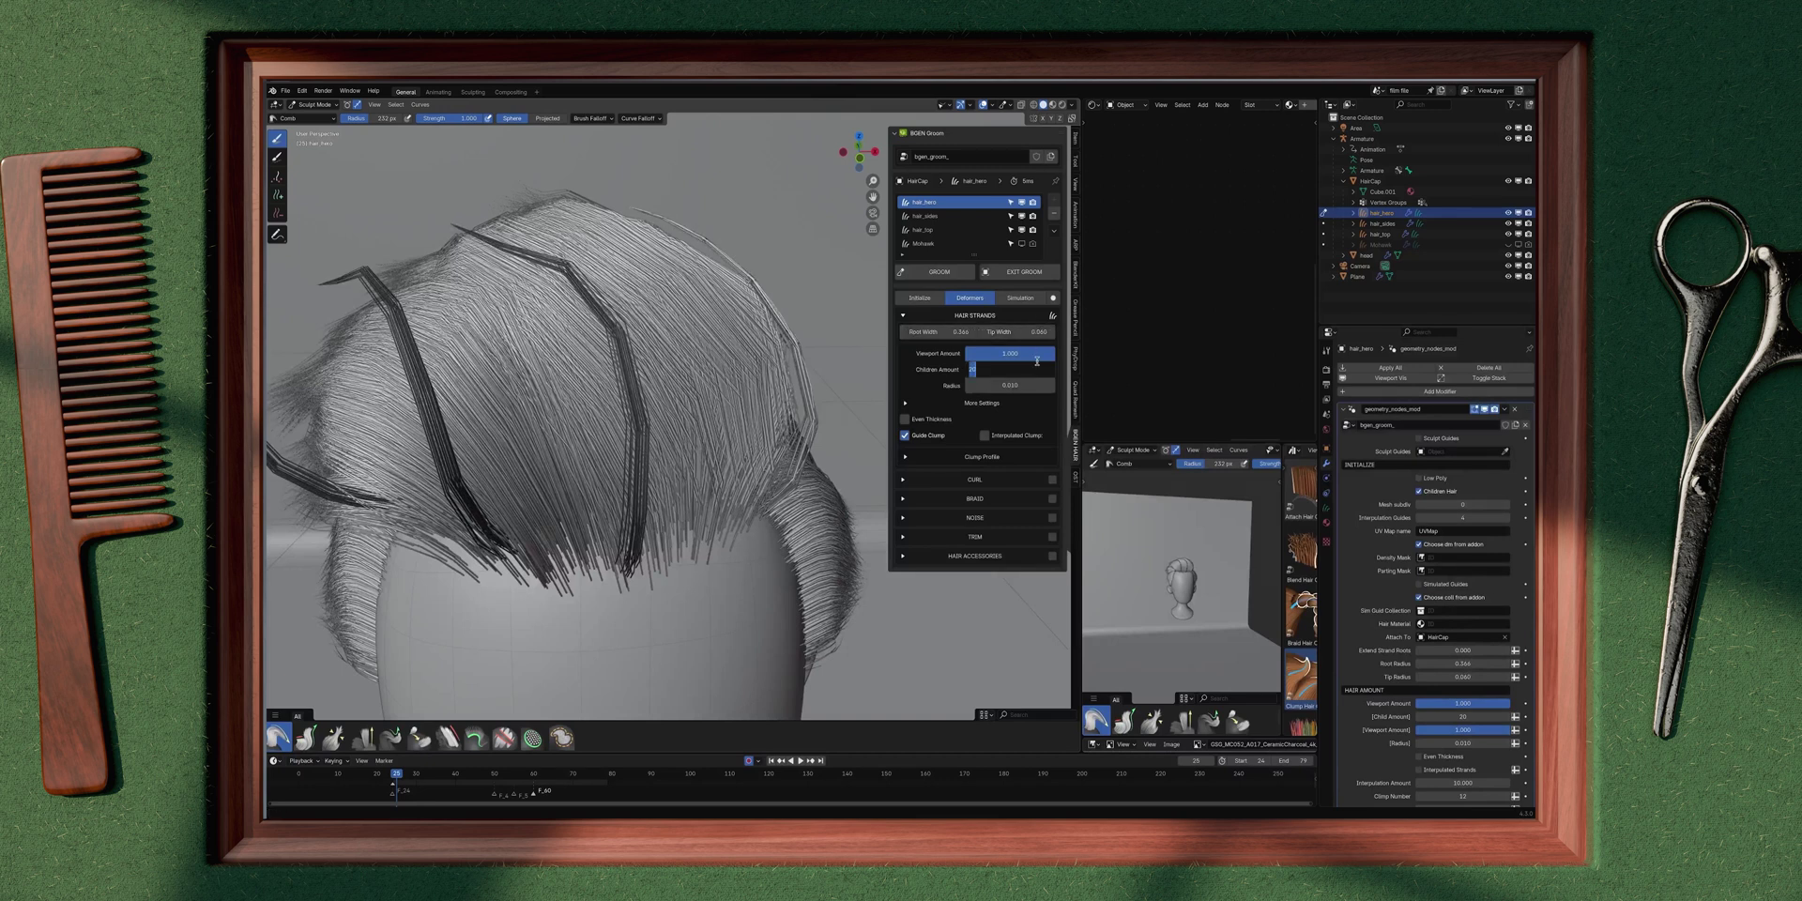
{"action": "type", "text": "50"}
{"action": "key", "text": "Return"}
{"action": "scroll", "coordinate": [760, 420], "scroll_direction": "down", "scroll_amount": 3}
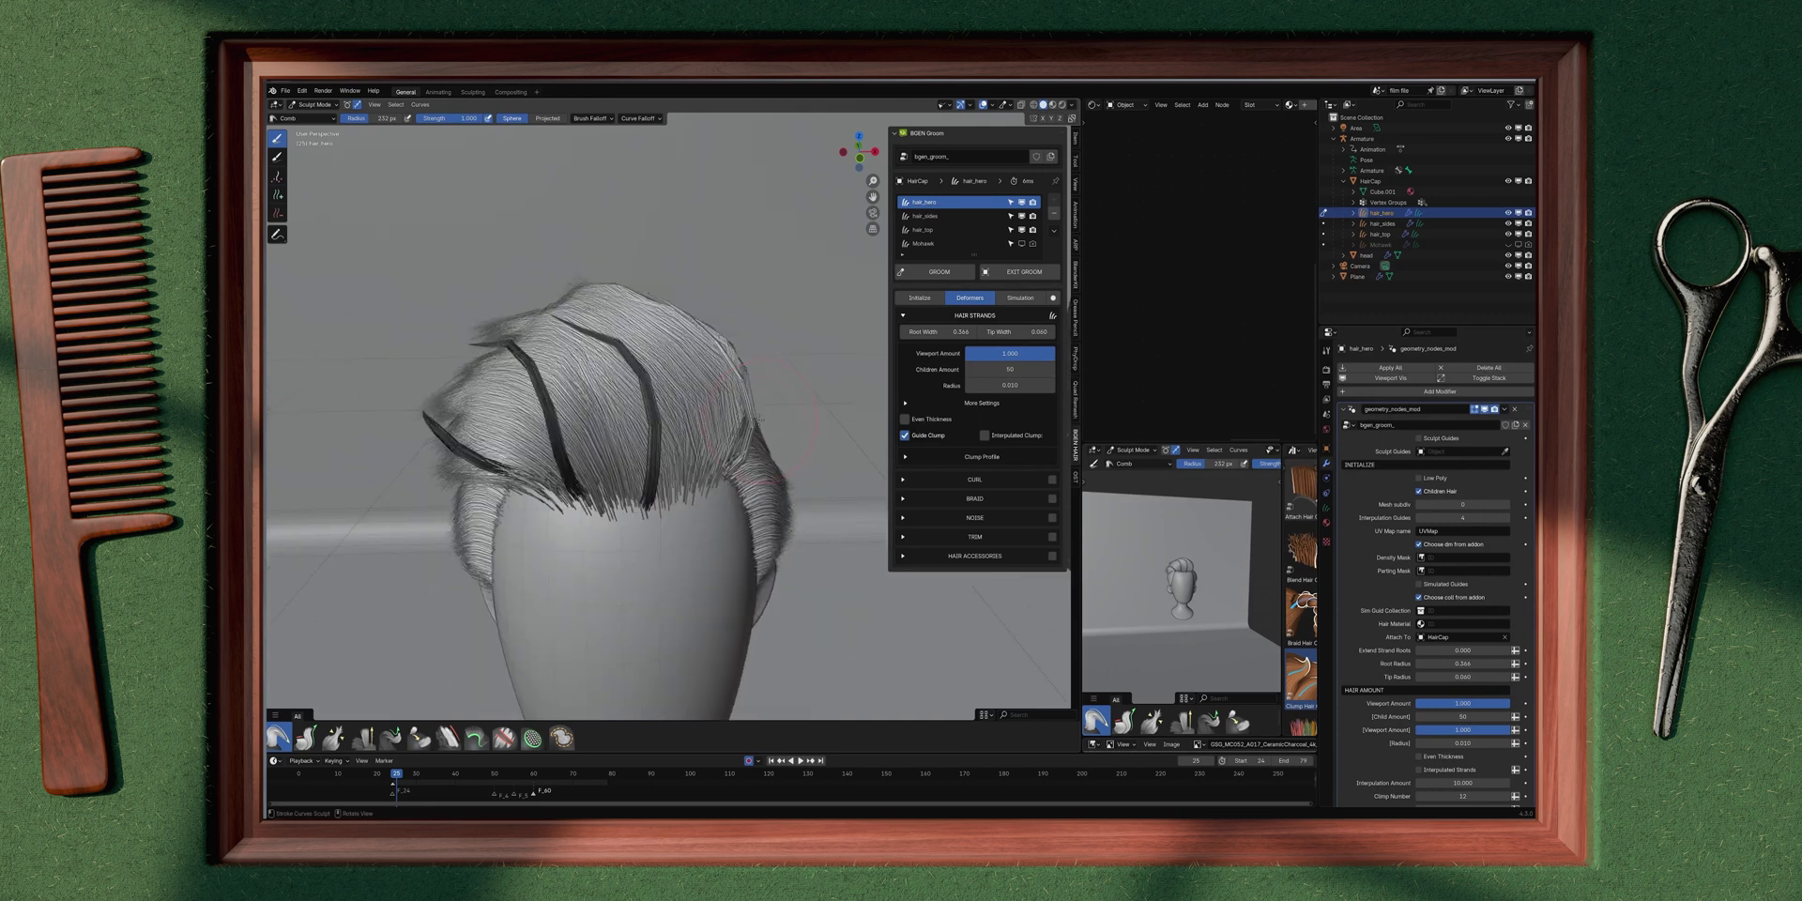
Step: Set the hair_hero strand Radius to 0.03 and Children Amount to 100
{"action": "left_click_drag", "start_coordinate": [1010, 385], "coordinate": [1026, 385]}
{"action": "middle_click_drag", "start_coordinate": [826, 413], "coordinate": [751, 419]}
{"action": "left_click", "coordinate": [1041, 387]}
{"action": "type", "text": "0.03"}
{"action": "key", "text": "Return"}
{"action": "left_click", "coordinate": [1036, 369]}
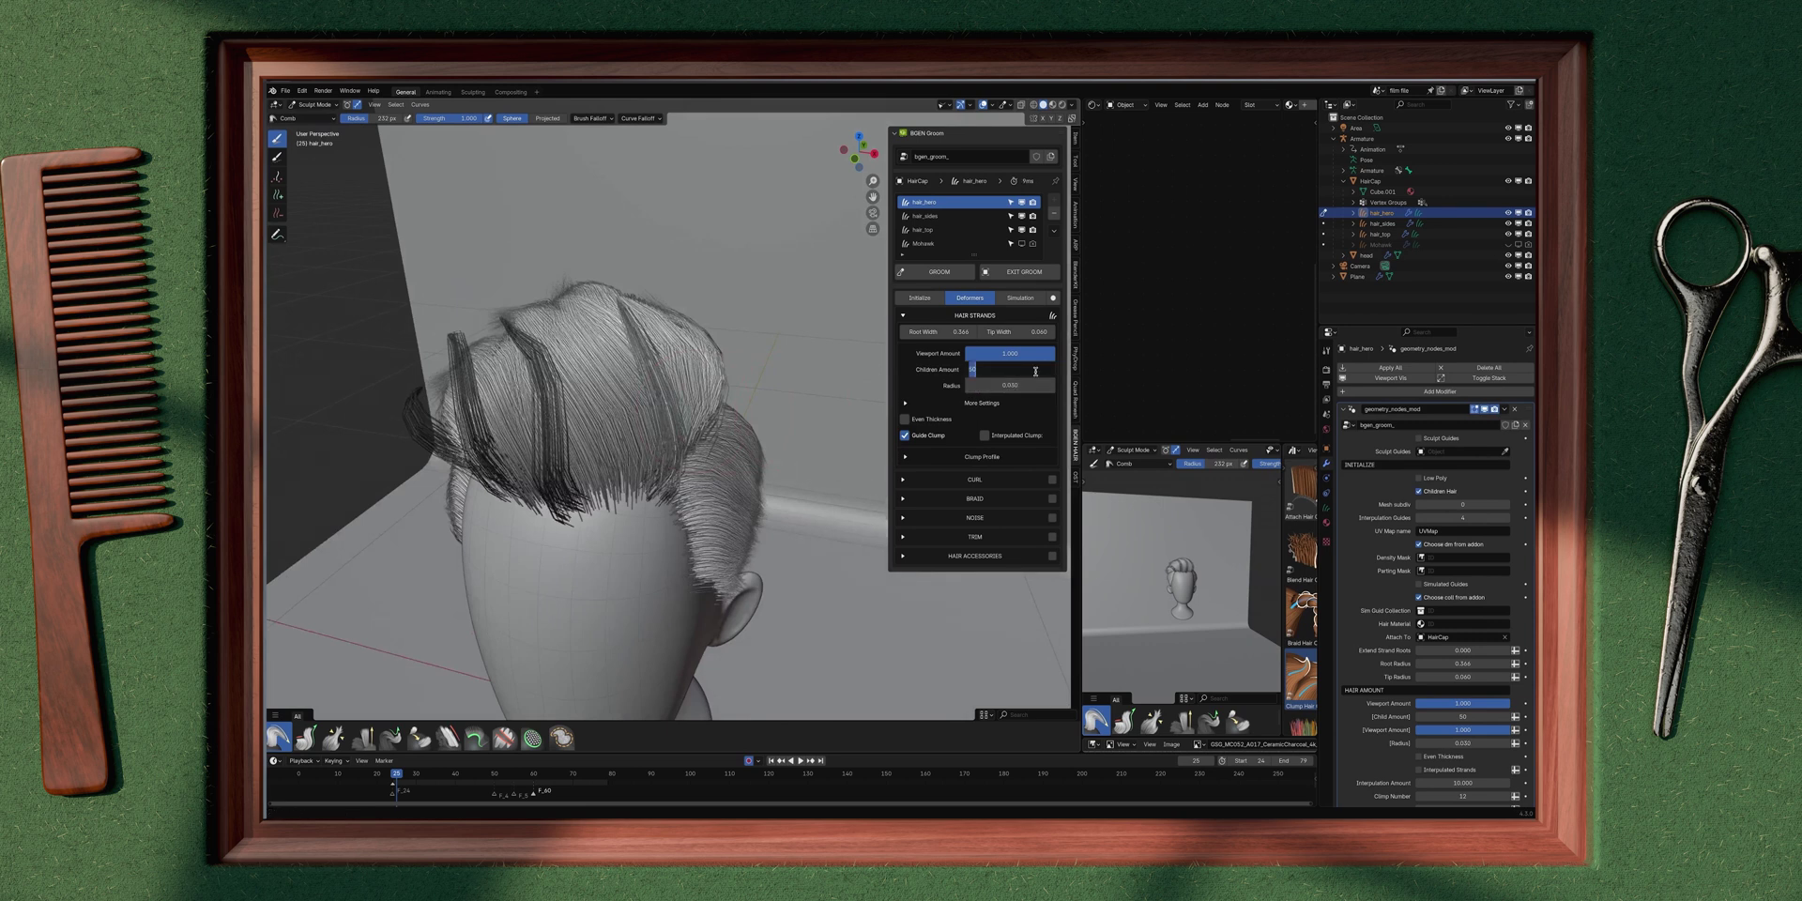
{"action": "type", "text": "100"}
{"action": "key", "text": "Return"}
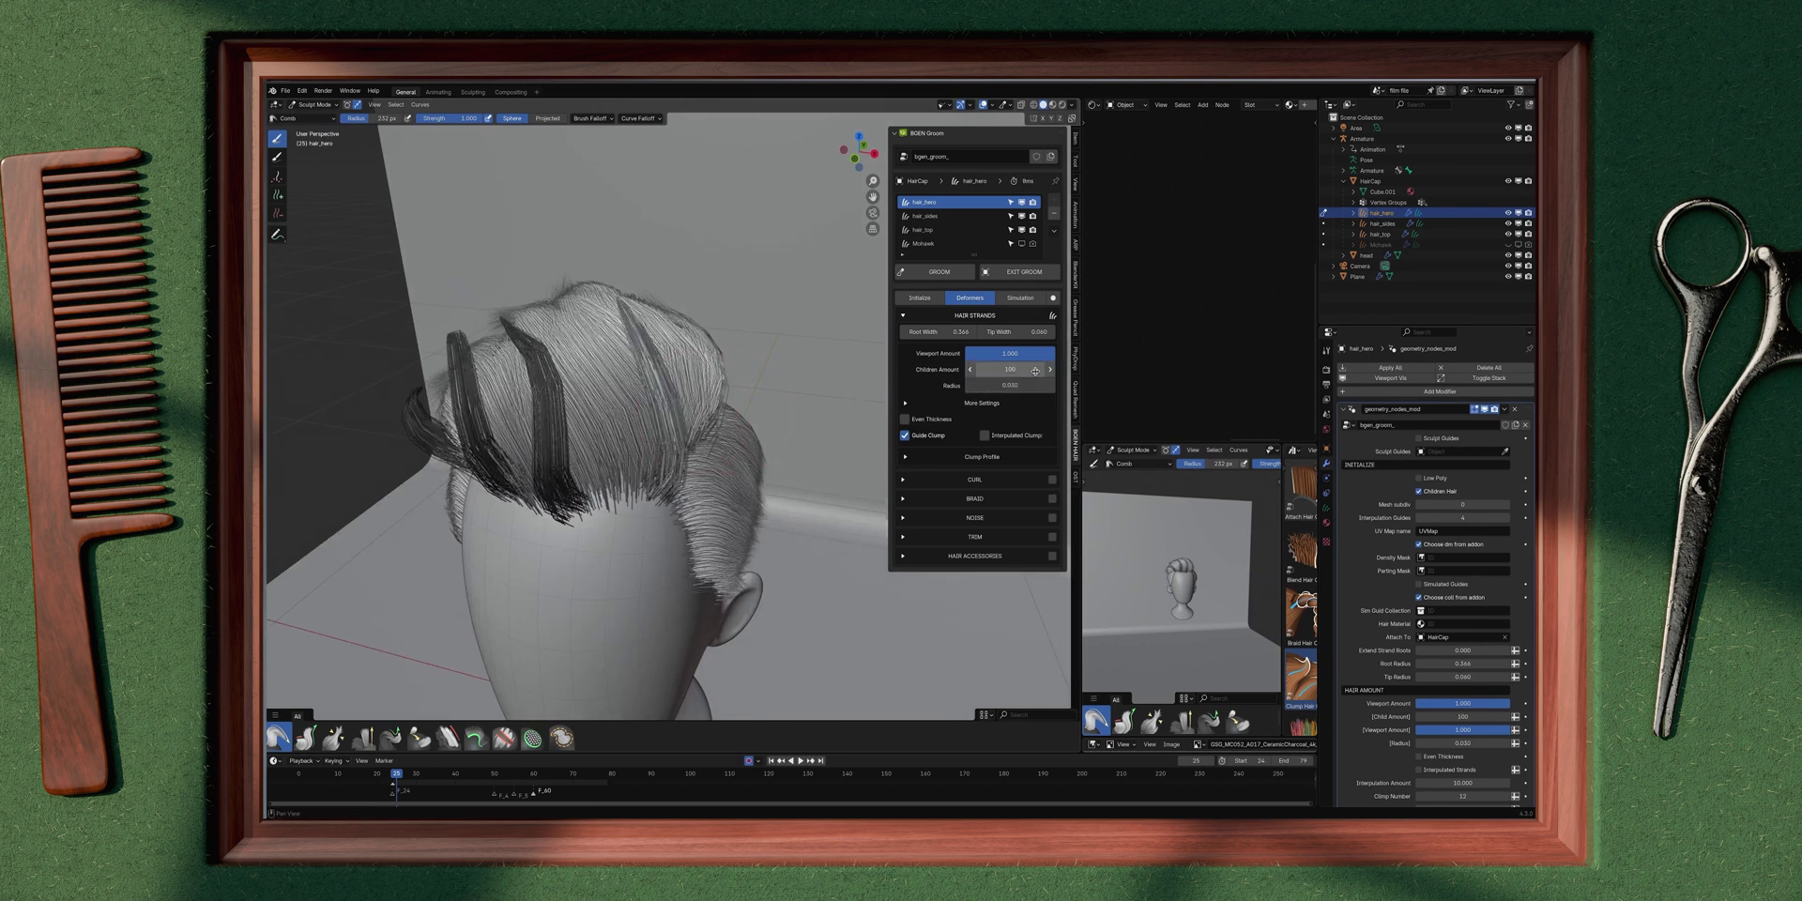
{"action": "middle_click_drag", "start_coordinate": [1035, 372], "coordinate": [983, 297]}
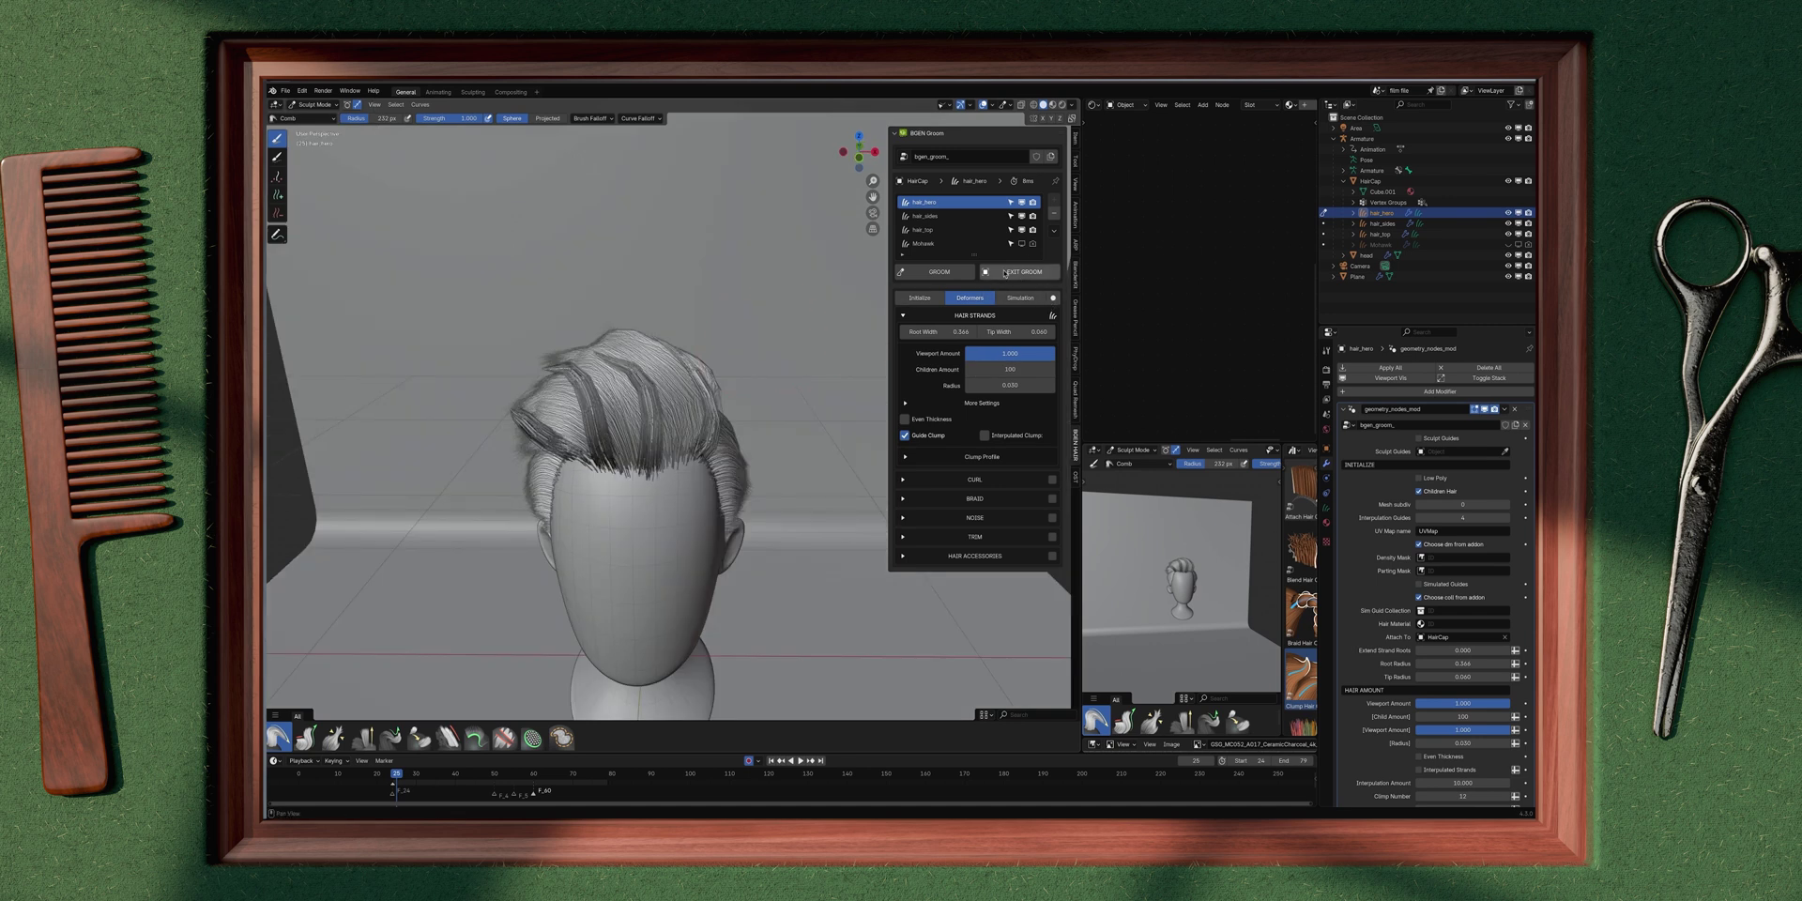
Step: Exit grooming and select the hair_hero curves in Object Mode
{"action": "left_click", "coordinate": [1012, 272]}
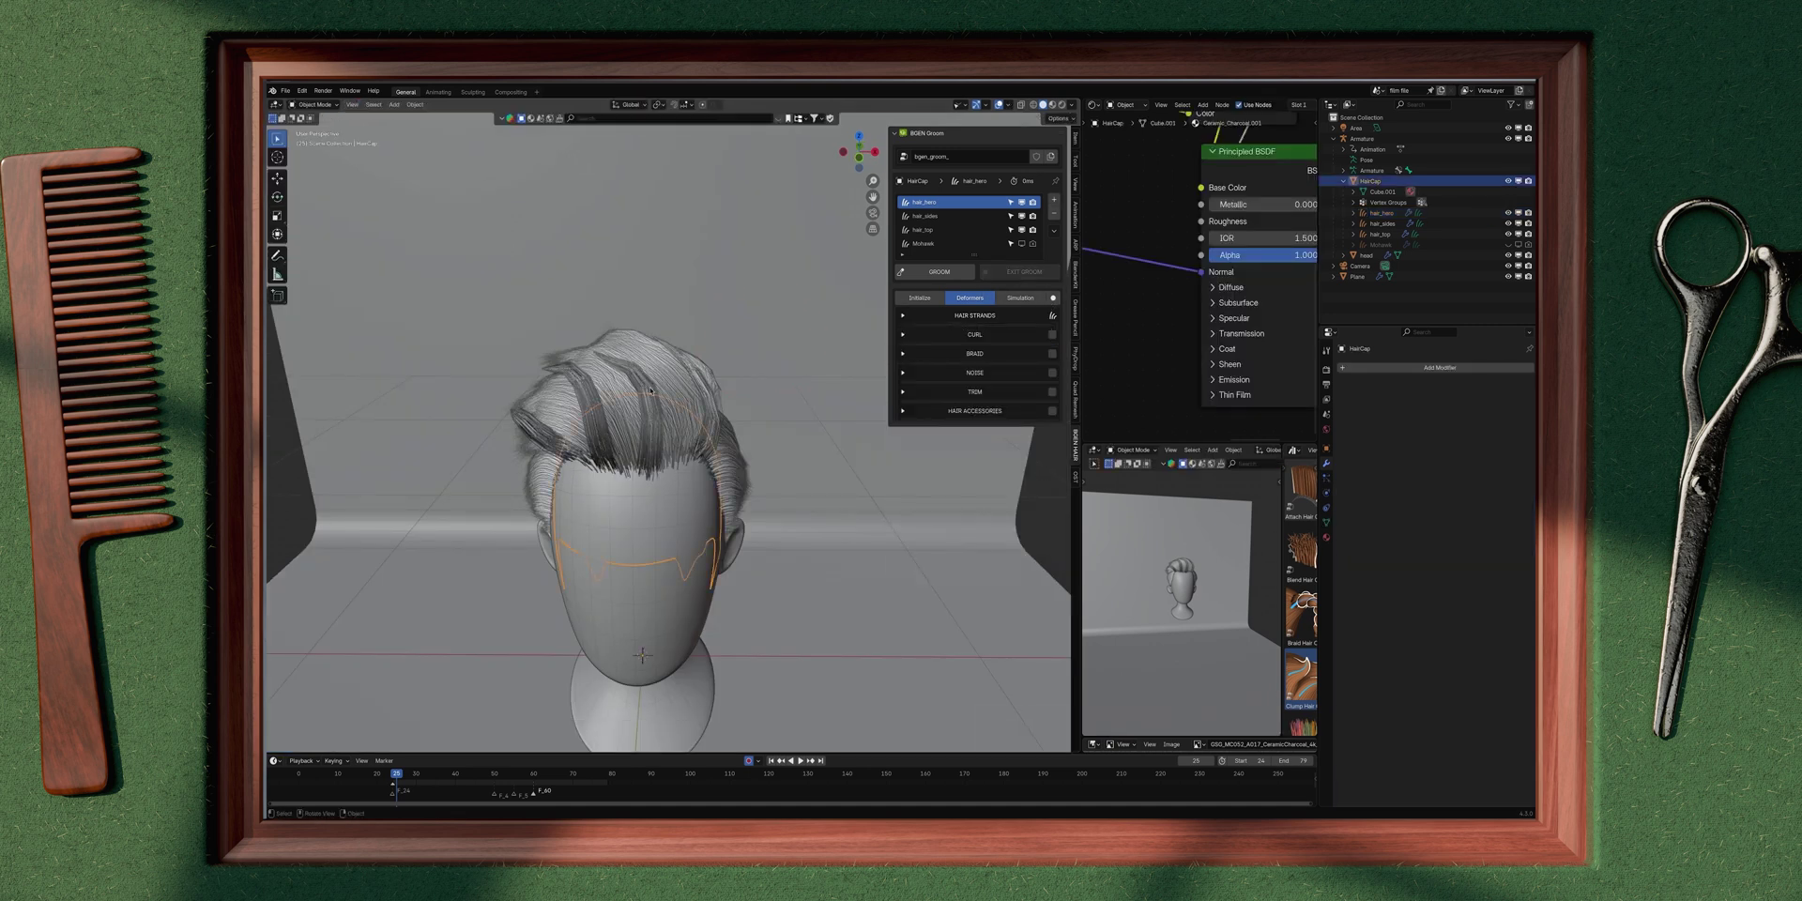
{"action": "left_click", "coordinate": [654, 395]}
{"action": "mouse_move", "coordinate": [657, 395]}
{"action": "middle_mouse_down"}
{"action": "mouse_move", "coordinate": [826, 418]}
{"action": "mouse_move", "coordinate": [659, 371]}
{"action": "middle_mouse_up"}
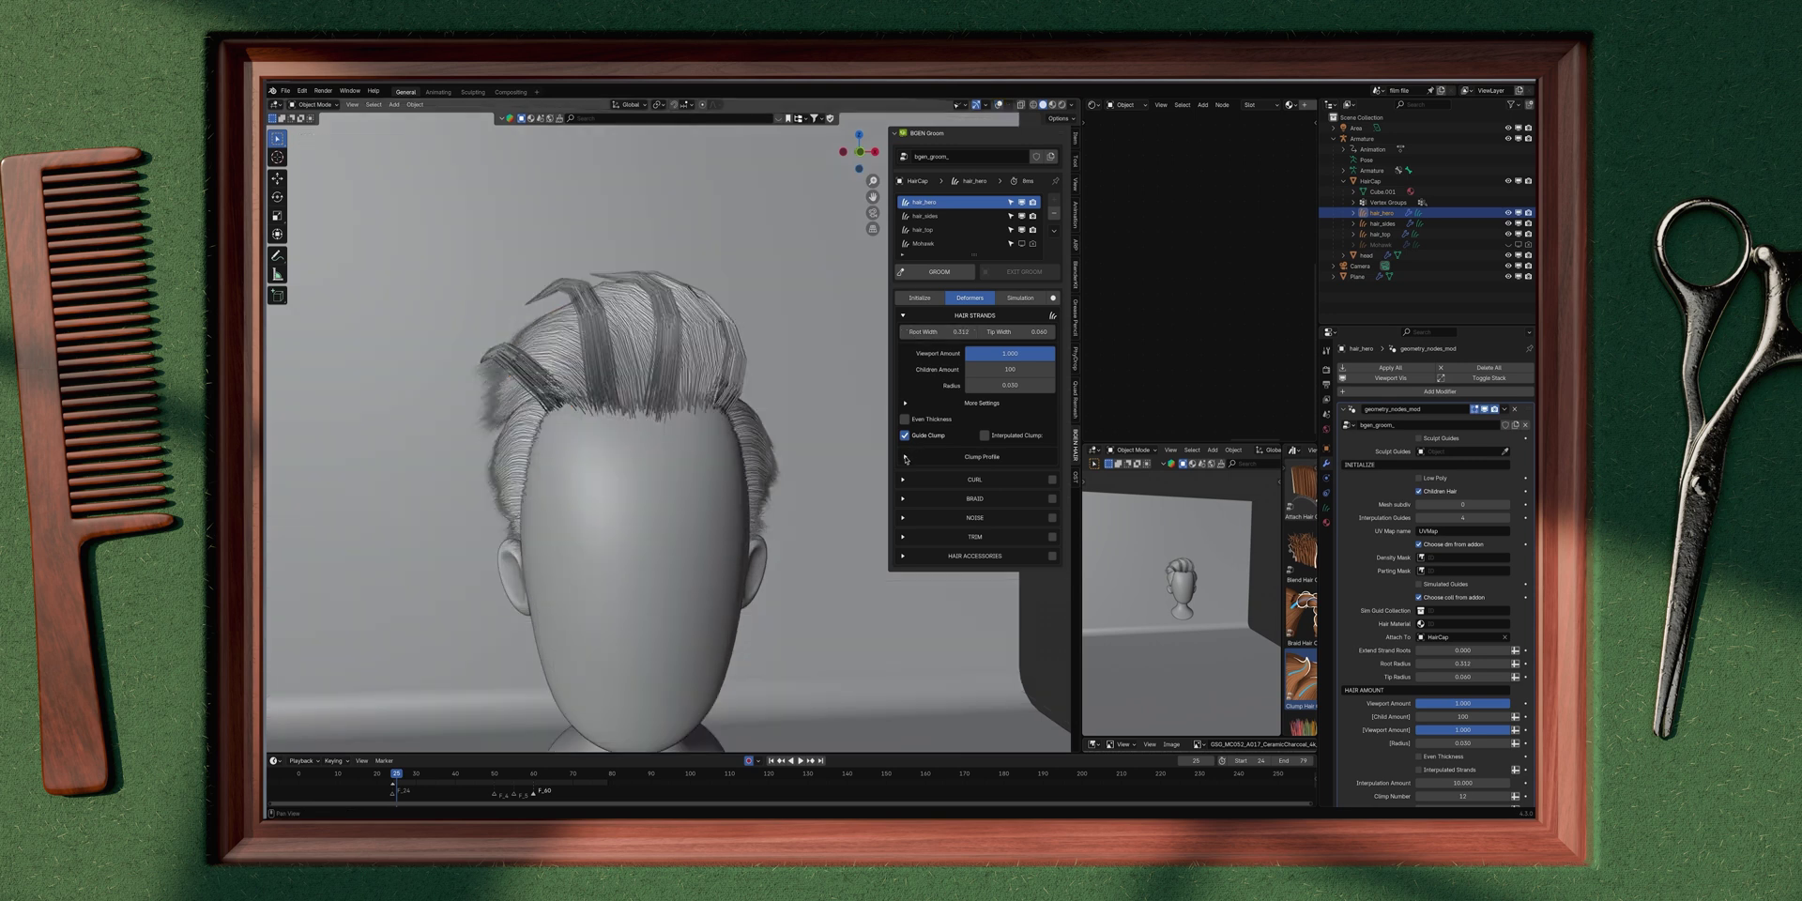
Step: Reshape the Guide Clump curve in hair_hero's Clump Profile by adjusting a point on its falling slope
{"action": "left_click", "coordinate": [908, 457]}
{"action": "middle_click_drag", "start_coordinate": [859, 460], "coordinate": [1065, 524]}
{"action": "left_click_drag", "start_coordinate": [996, 537], "coordinate": [968, 561]}
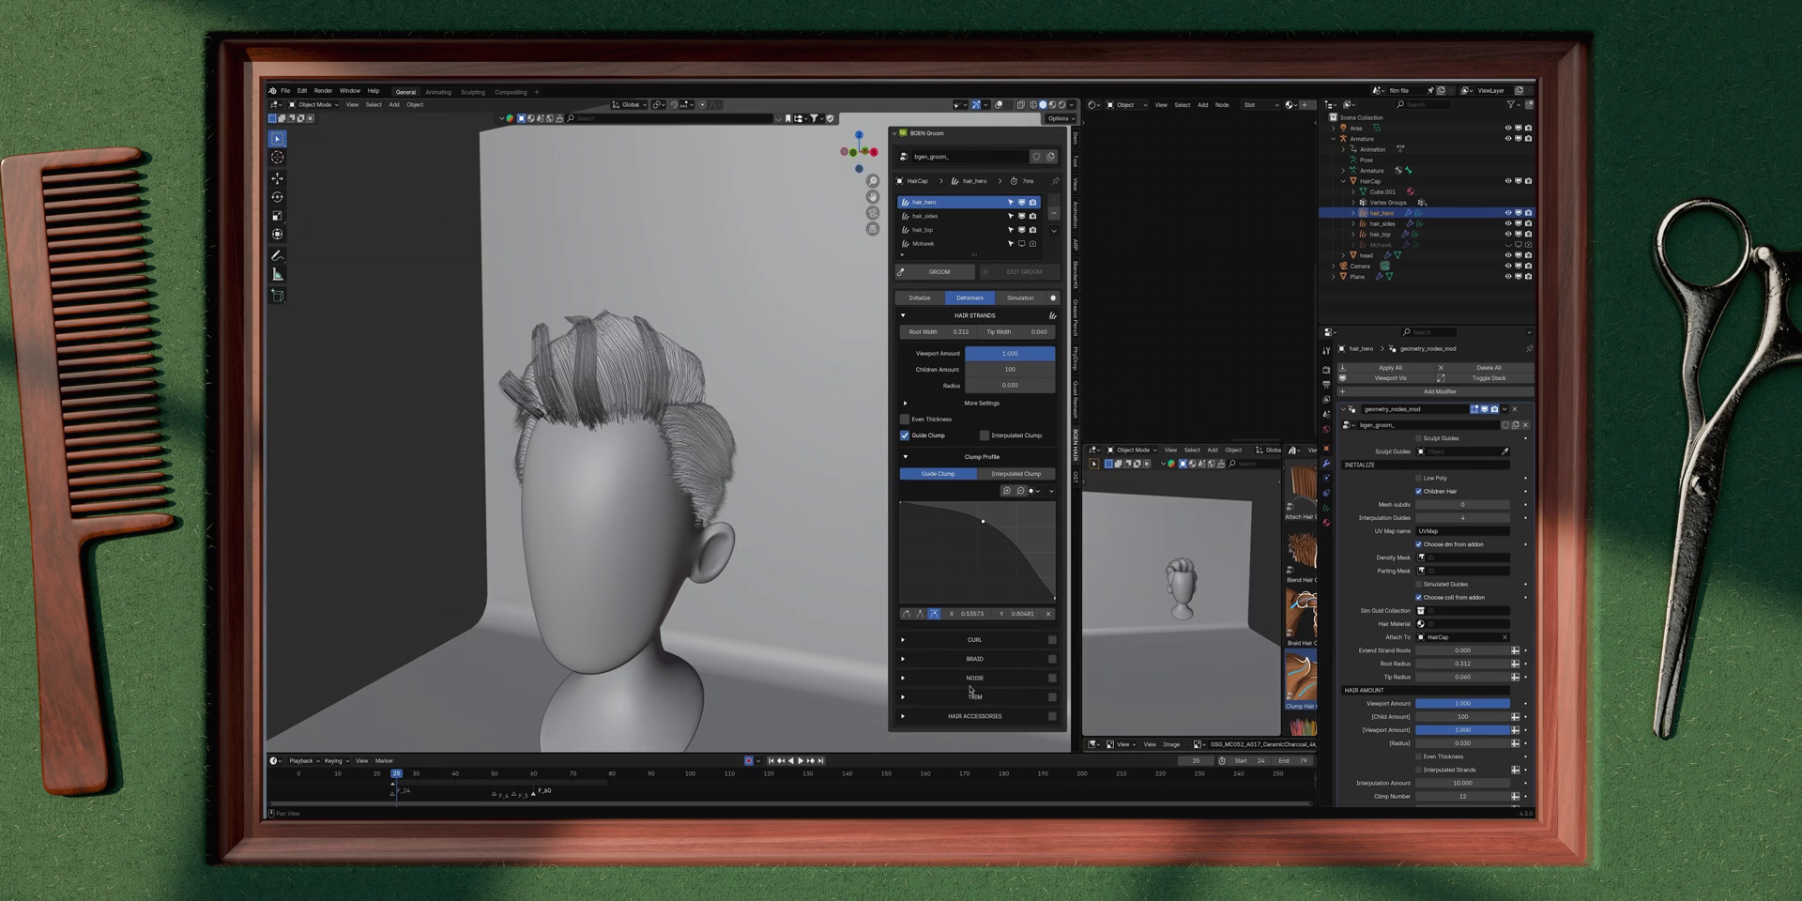
{"action": "scroll", "coordinate": [601, 413], "scroll_direction": "down", "scroll_amount": 3}
{"action": "middle_click_drag", "start_coordinate": [592, 399], "coordinate": [676, 407]}
{"action": "scroll", "coordinate": [642, 418], "scroll_direction": "up", "scroll_amount": 2}
{"action": "left_click", "coordinate": [904, 457]}
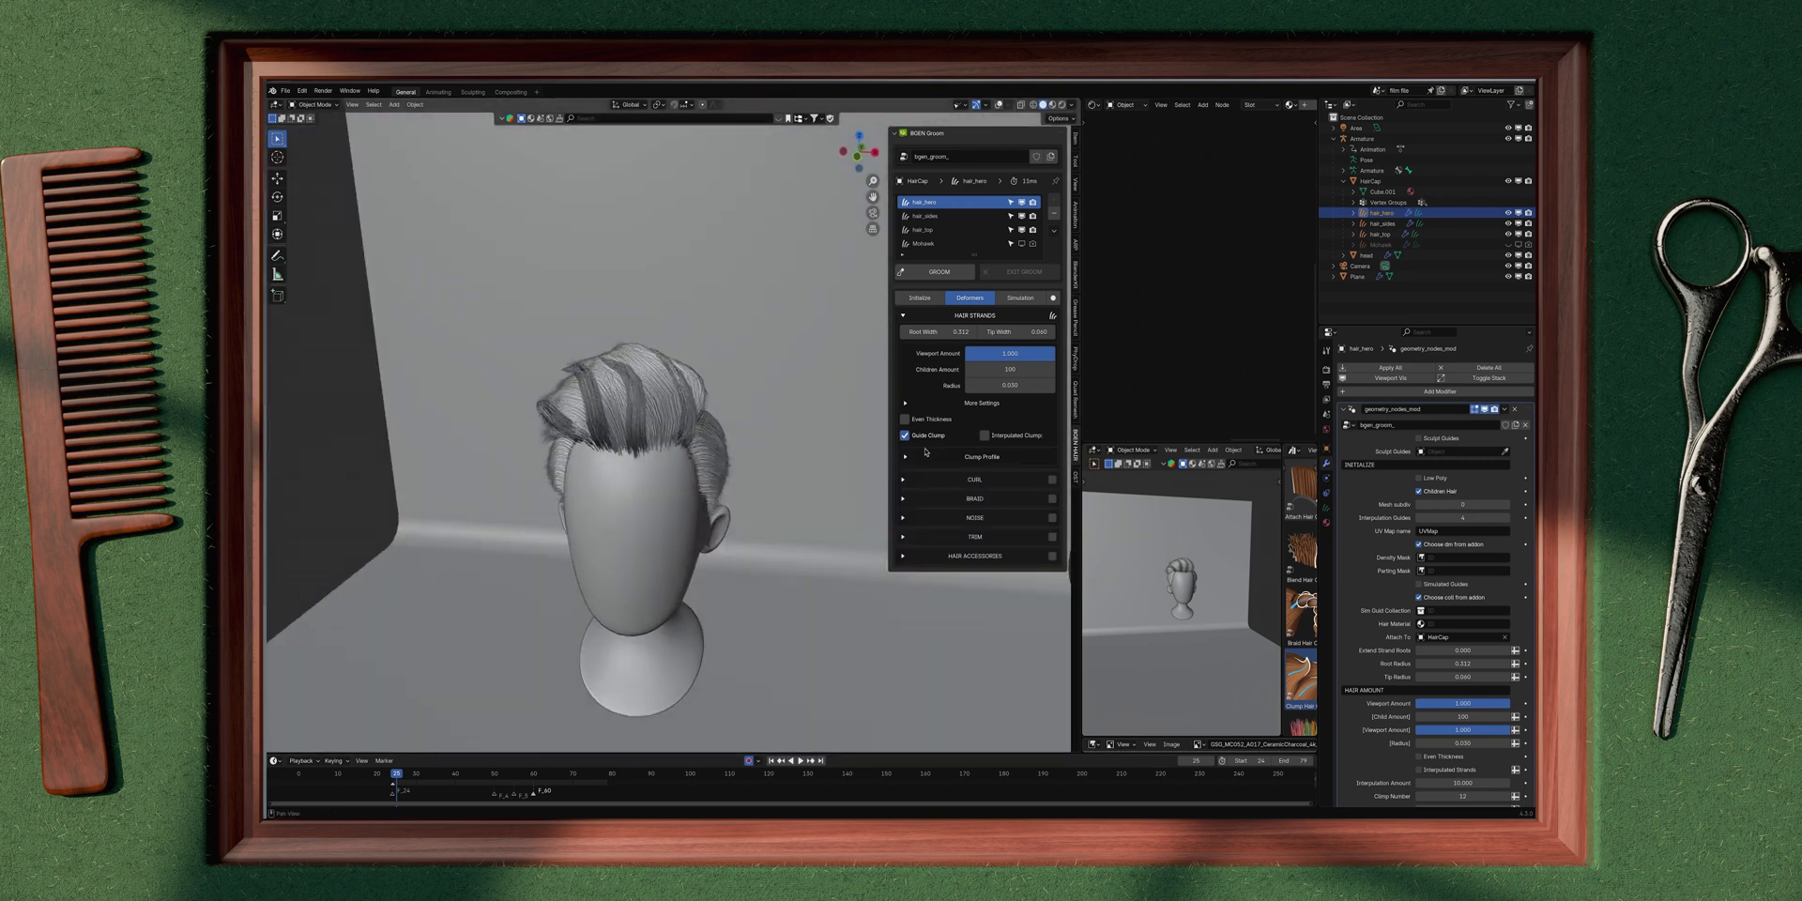
Step: Compare hair_hero with and without the Low Poly display and leave Low Poly on
{"action": "middle_click_drag", "start_coordinate": [714, 399], "coordinate": [515, 431]}
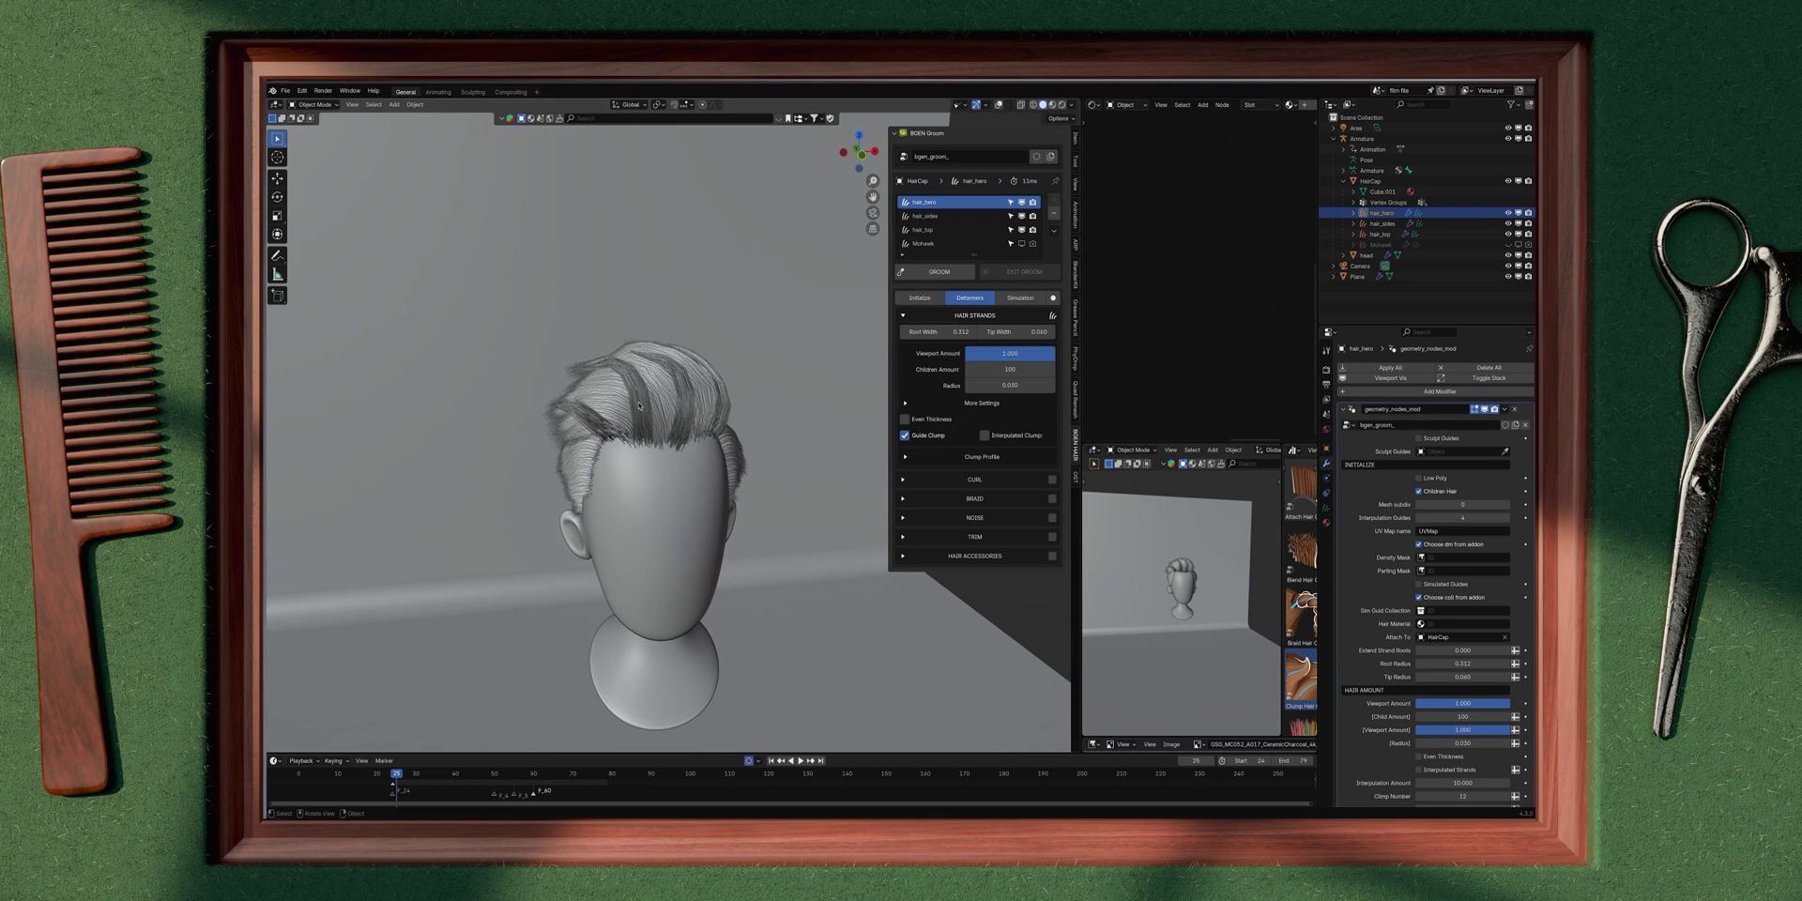
{"action": "scroll", "coordinate": [640, 405], "scroll_direction": "up", "scroll_amount": 2}
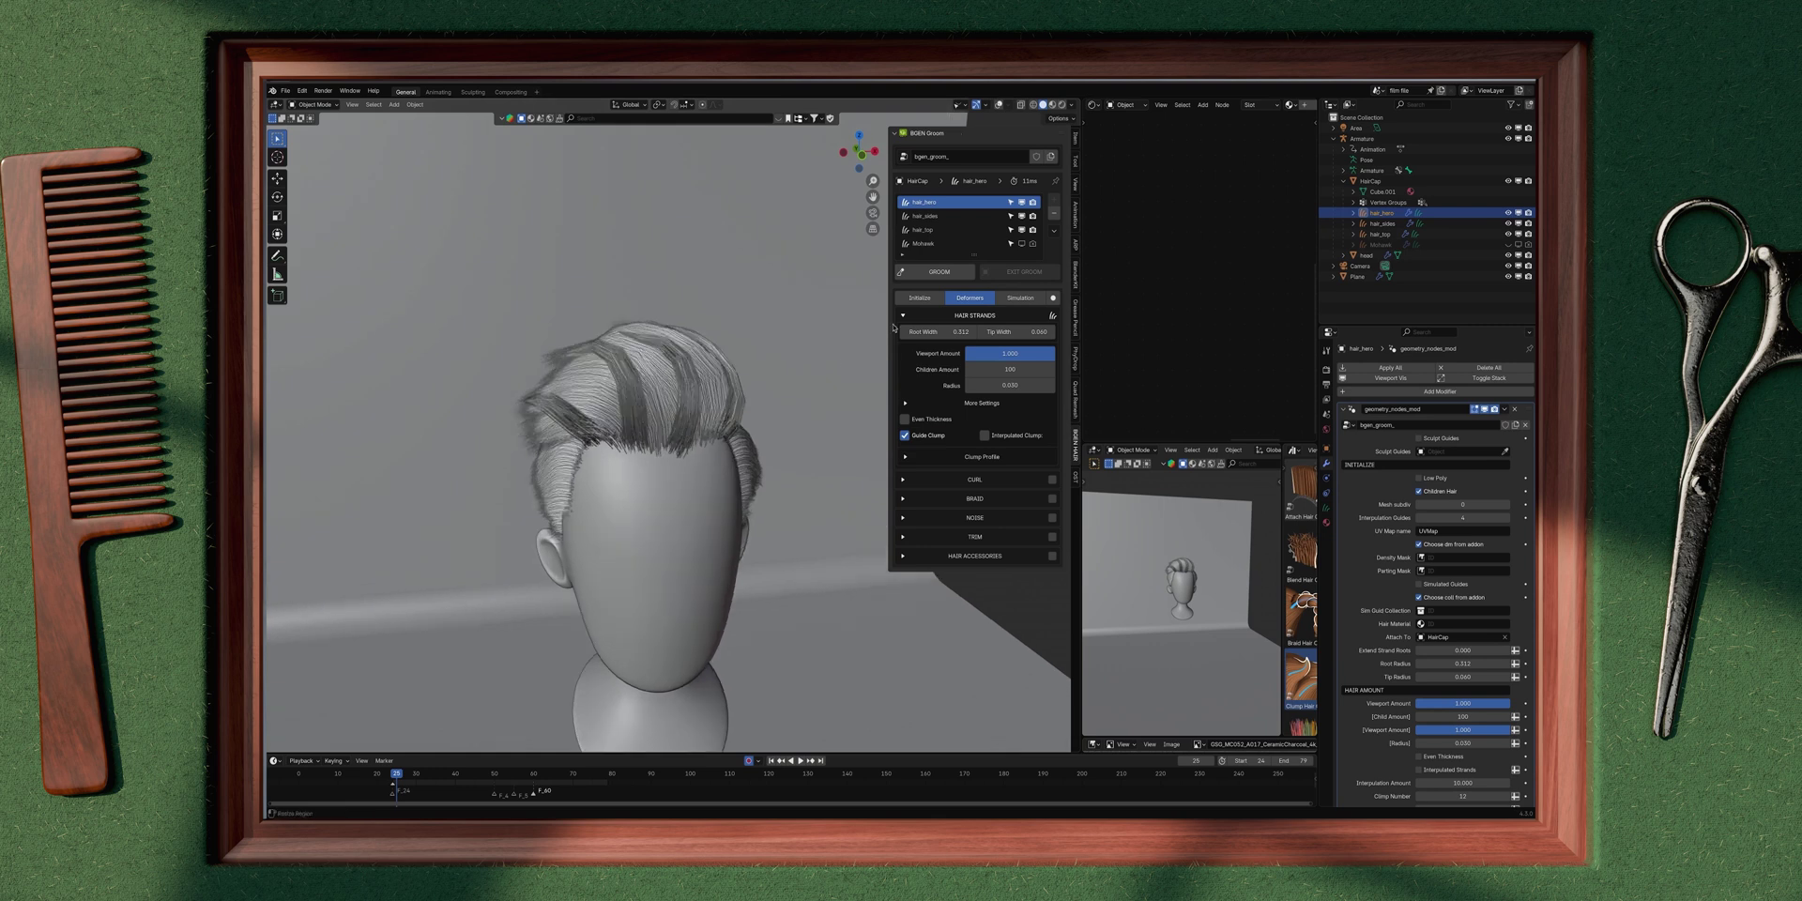
{"action": "left_click", "coordinate": [1053, 300]}
{"action": "middle_click_drag", "start_coordinate": [647, 394], "coordinate": [556, 403]}
{"action": "scroll", "coordinate": [806, 380], "scroll_direction": "down", "scroll_amount": 4}
{"action": "left_click", "coordinate": [1052, 299]}
{"action": "left_click", "coordinate": [1052, 300]}
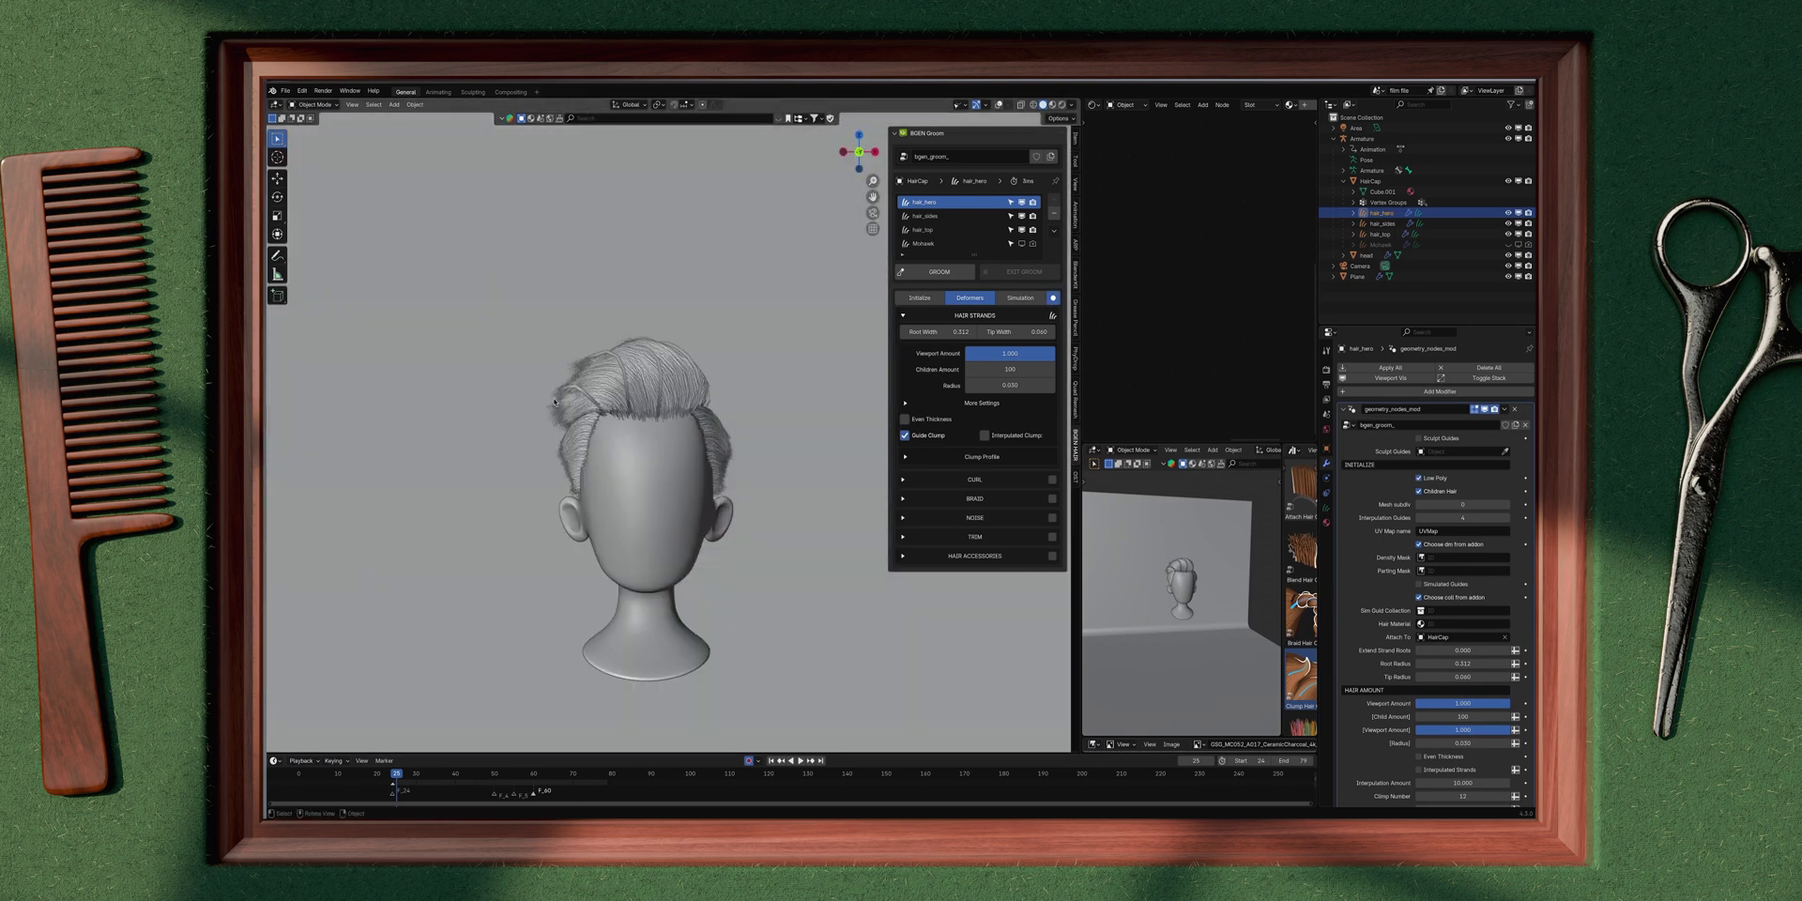
Step: Open hair_hero's Simulation settings, then move the mannequin head into a new collection named head
{"action": "left_click", "coordinate": [1021, 298]}
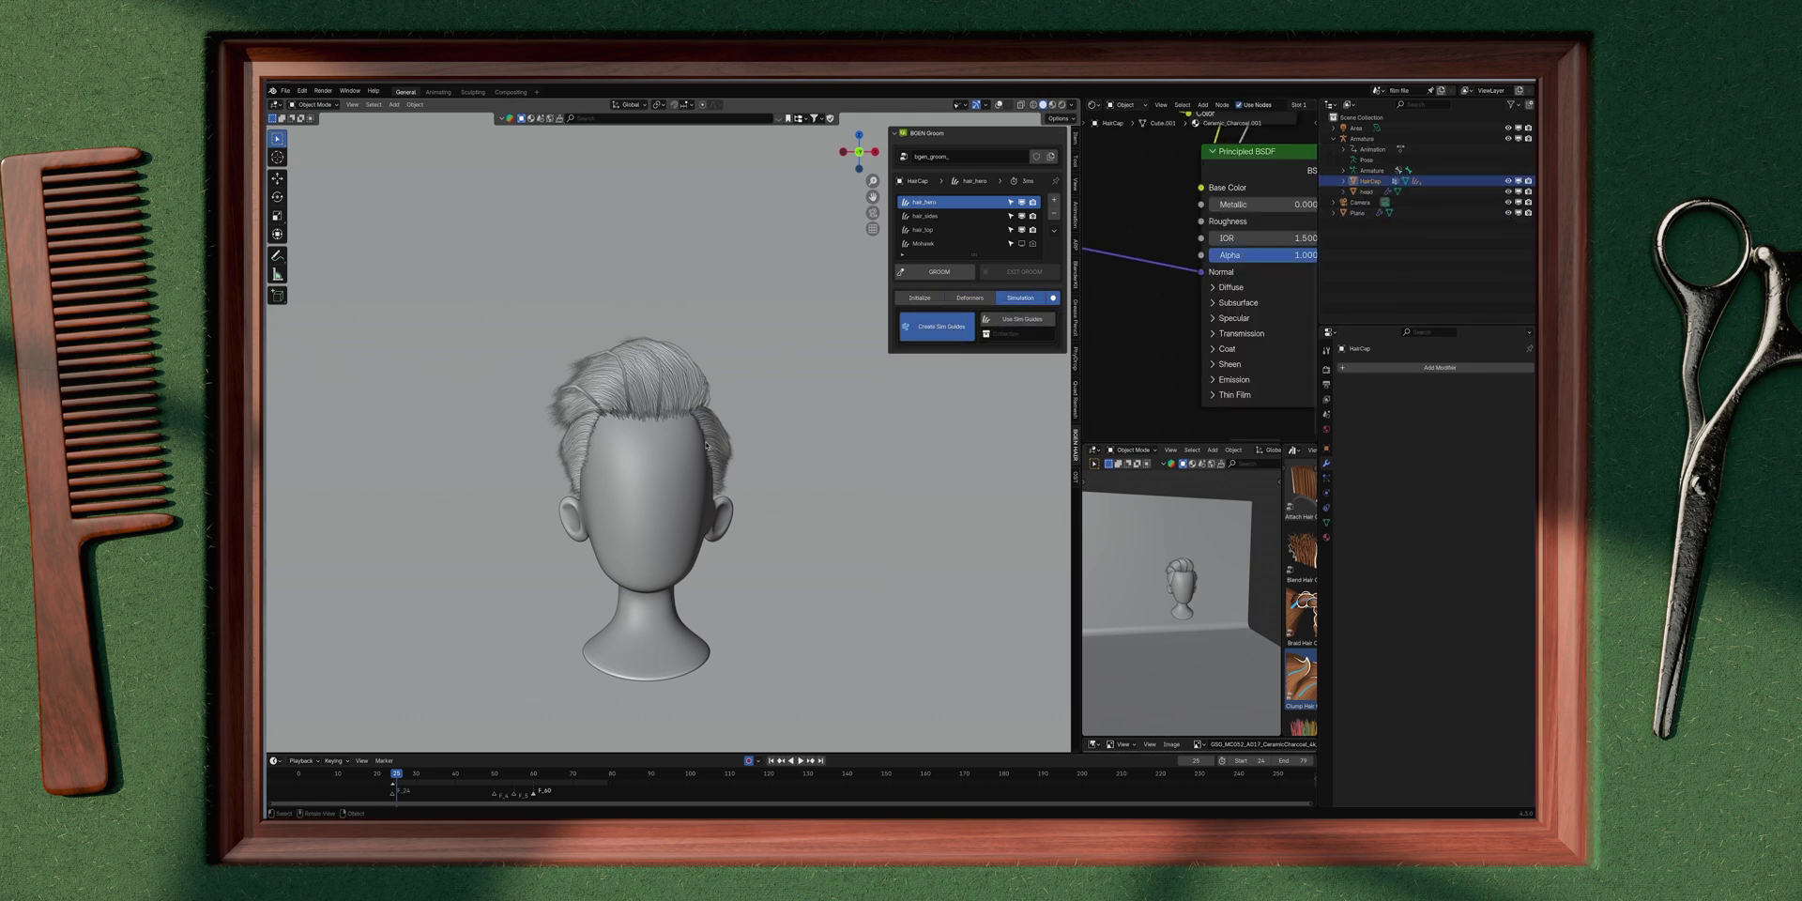
{"action": "left_click", "coordinate": [668, 467]}
{"action": "key", "text": "shift+alt+z"}
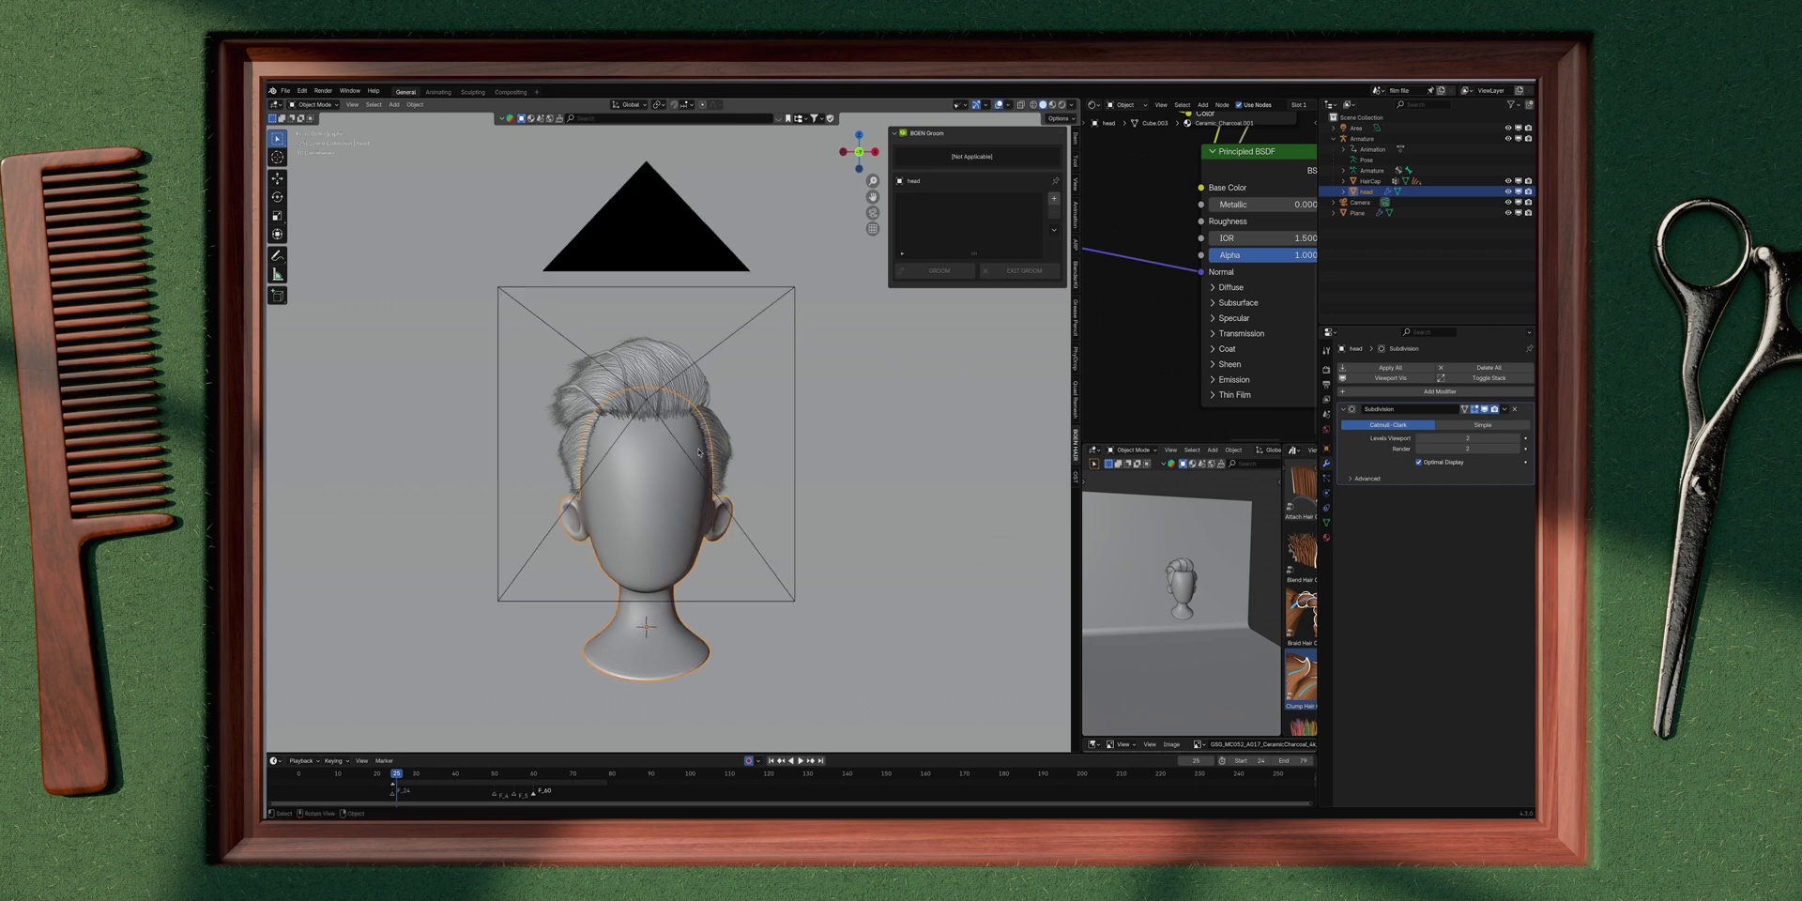
{"action": "key", "text": "m"}
{"action": "left_click", "coordinate": [706, 443]}
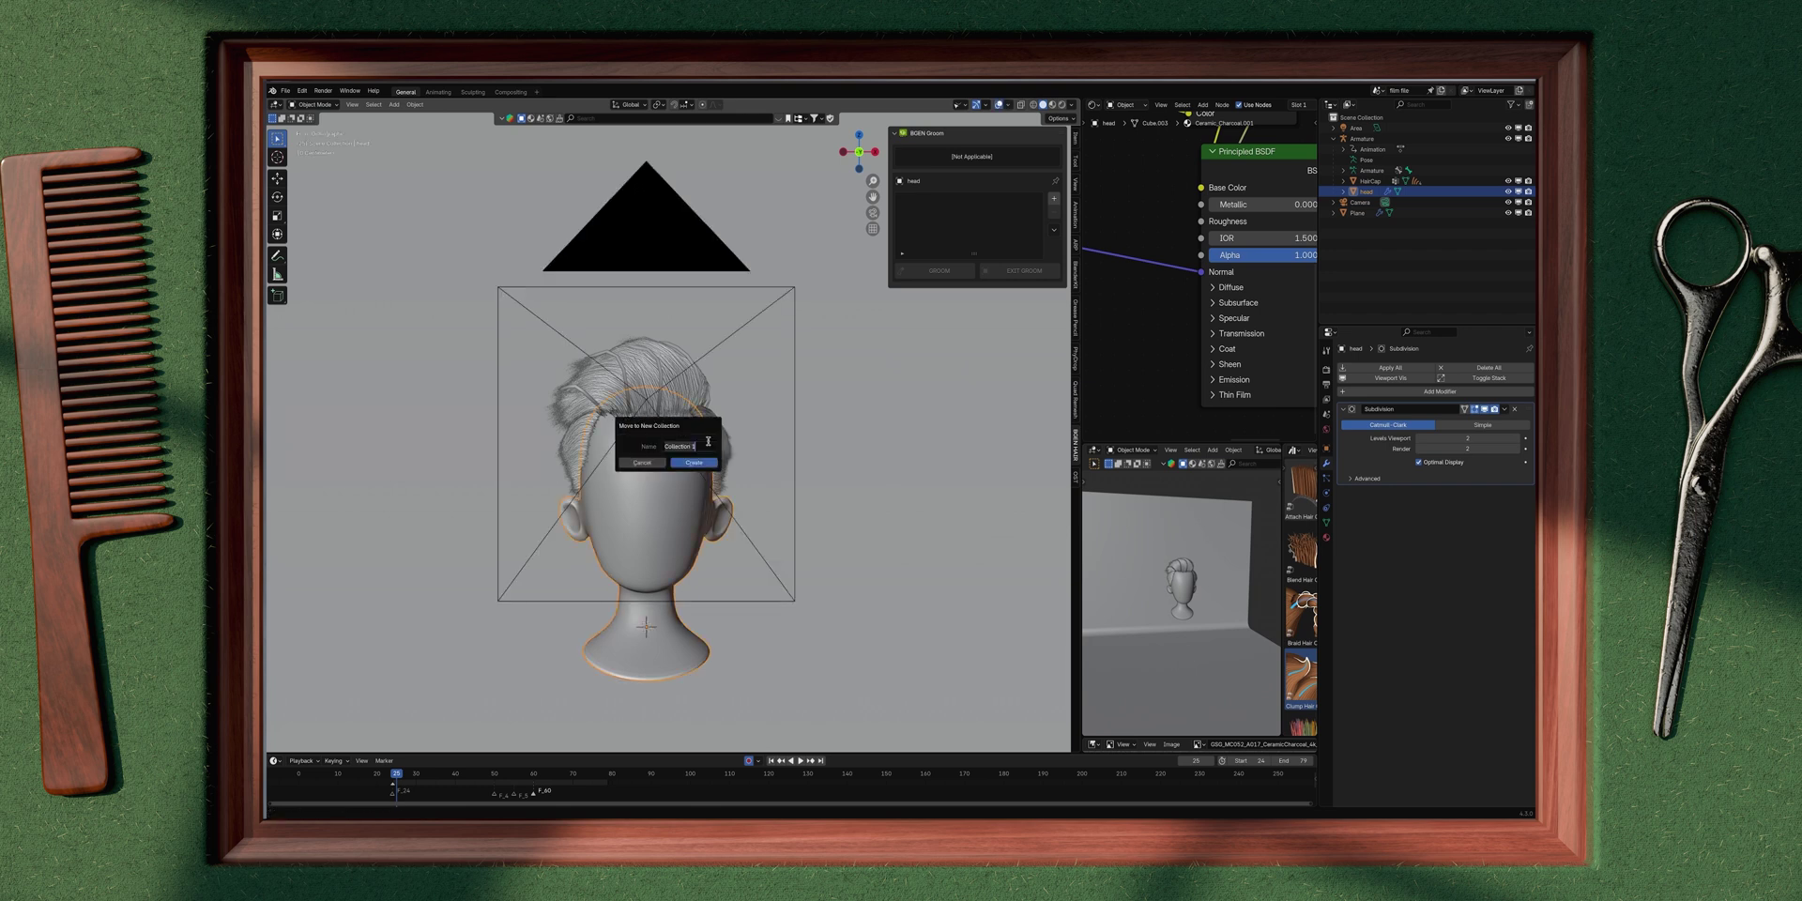
{"action": "type", "text": "head"}
{"action": "key", "text": "Return"}
Step: Add Collision physics to the mannequin head
{"action": "left_click", "coordinate": [1326, 492]}
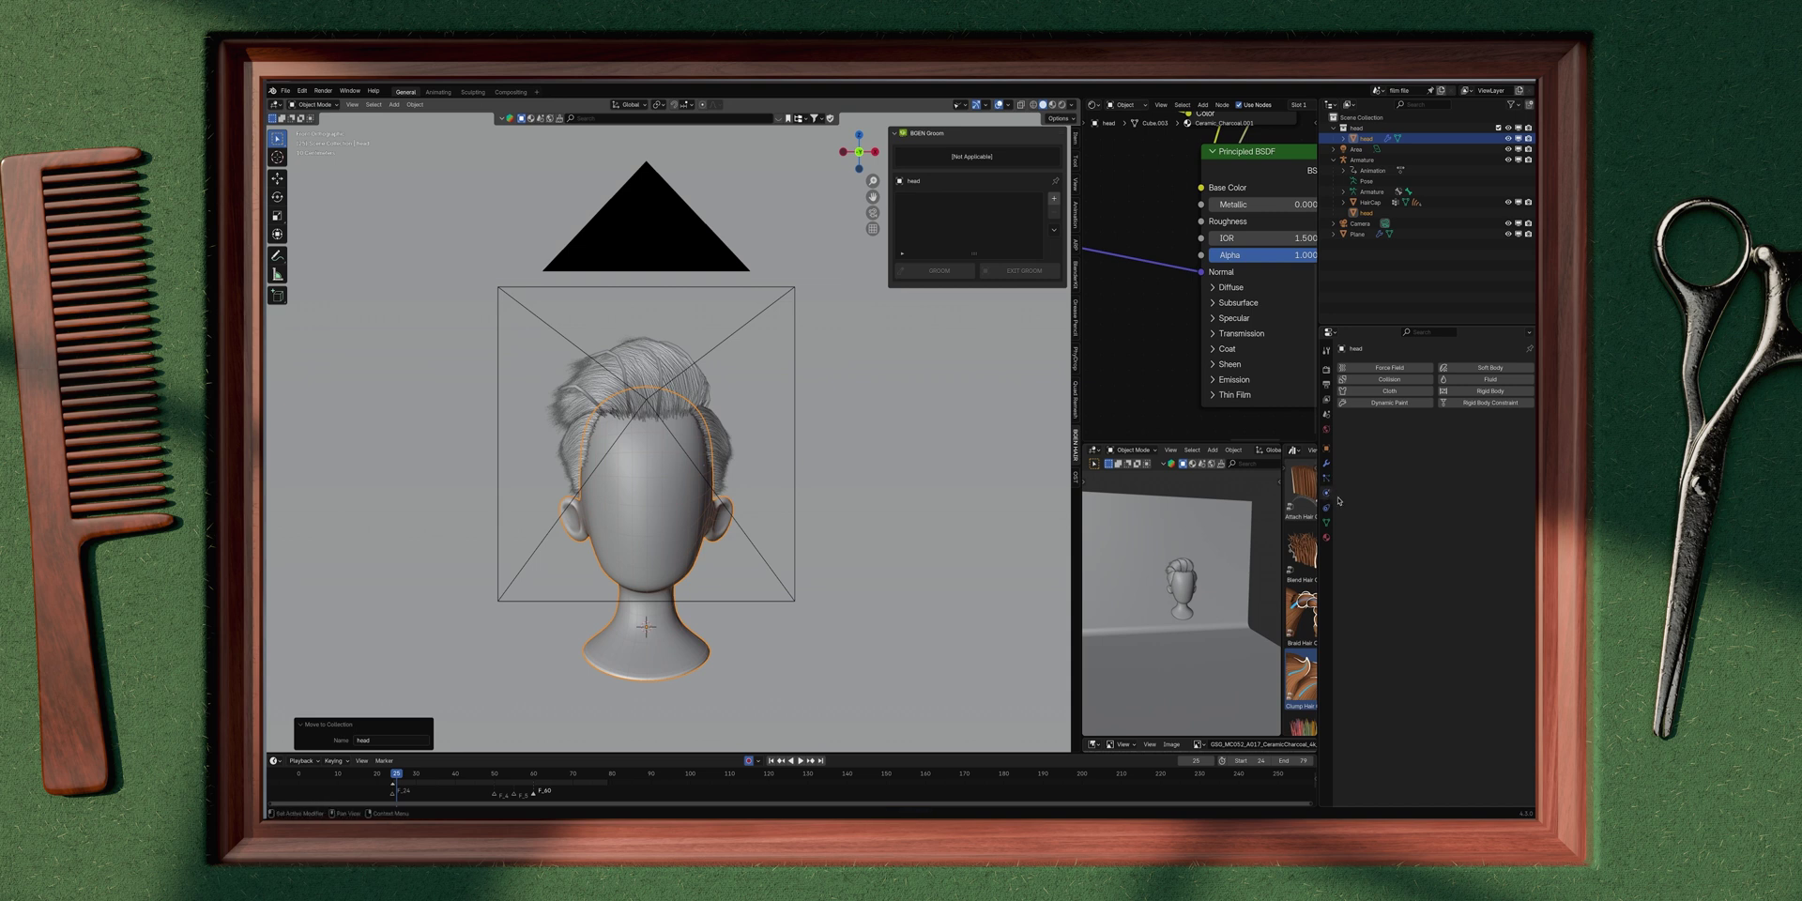
{"action": "left_click", "coordinate": [1408, 379]}
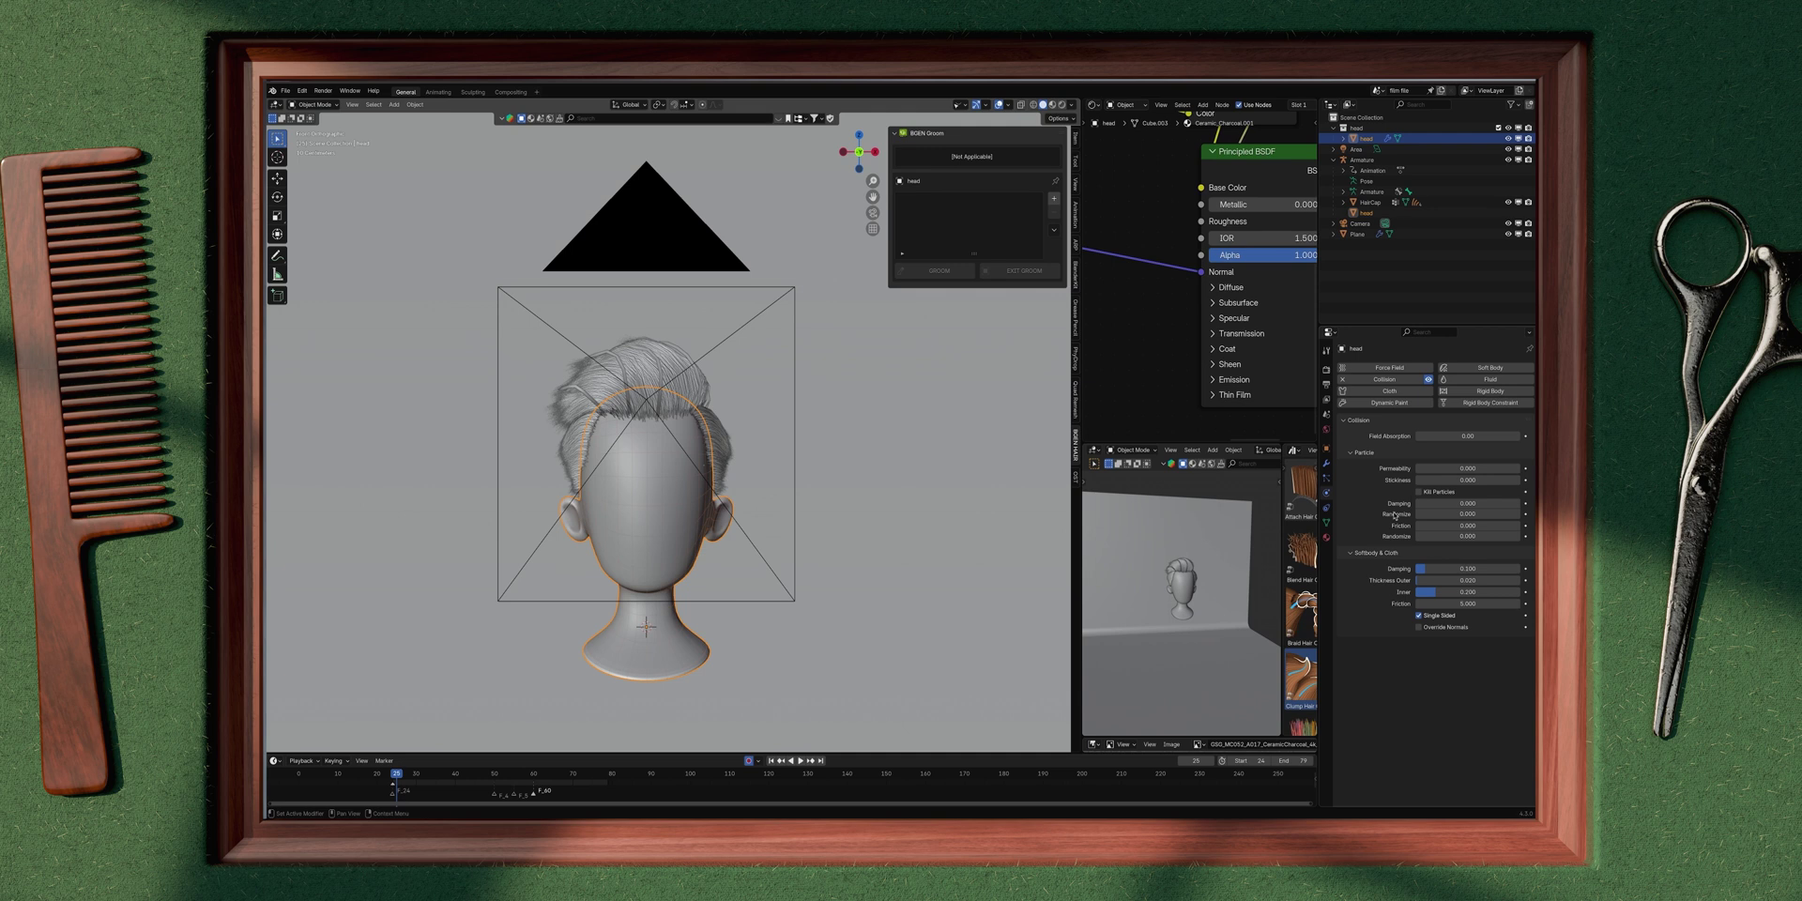
{"action": "middle_click_drag", "start_coordinate": [939, 497], "coordinate": [737, 455]}
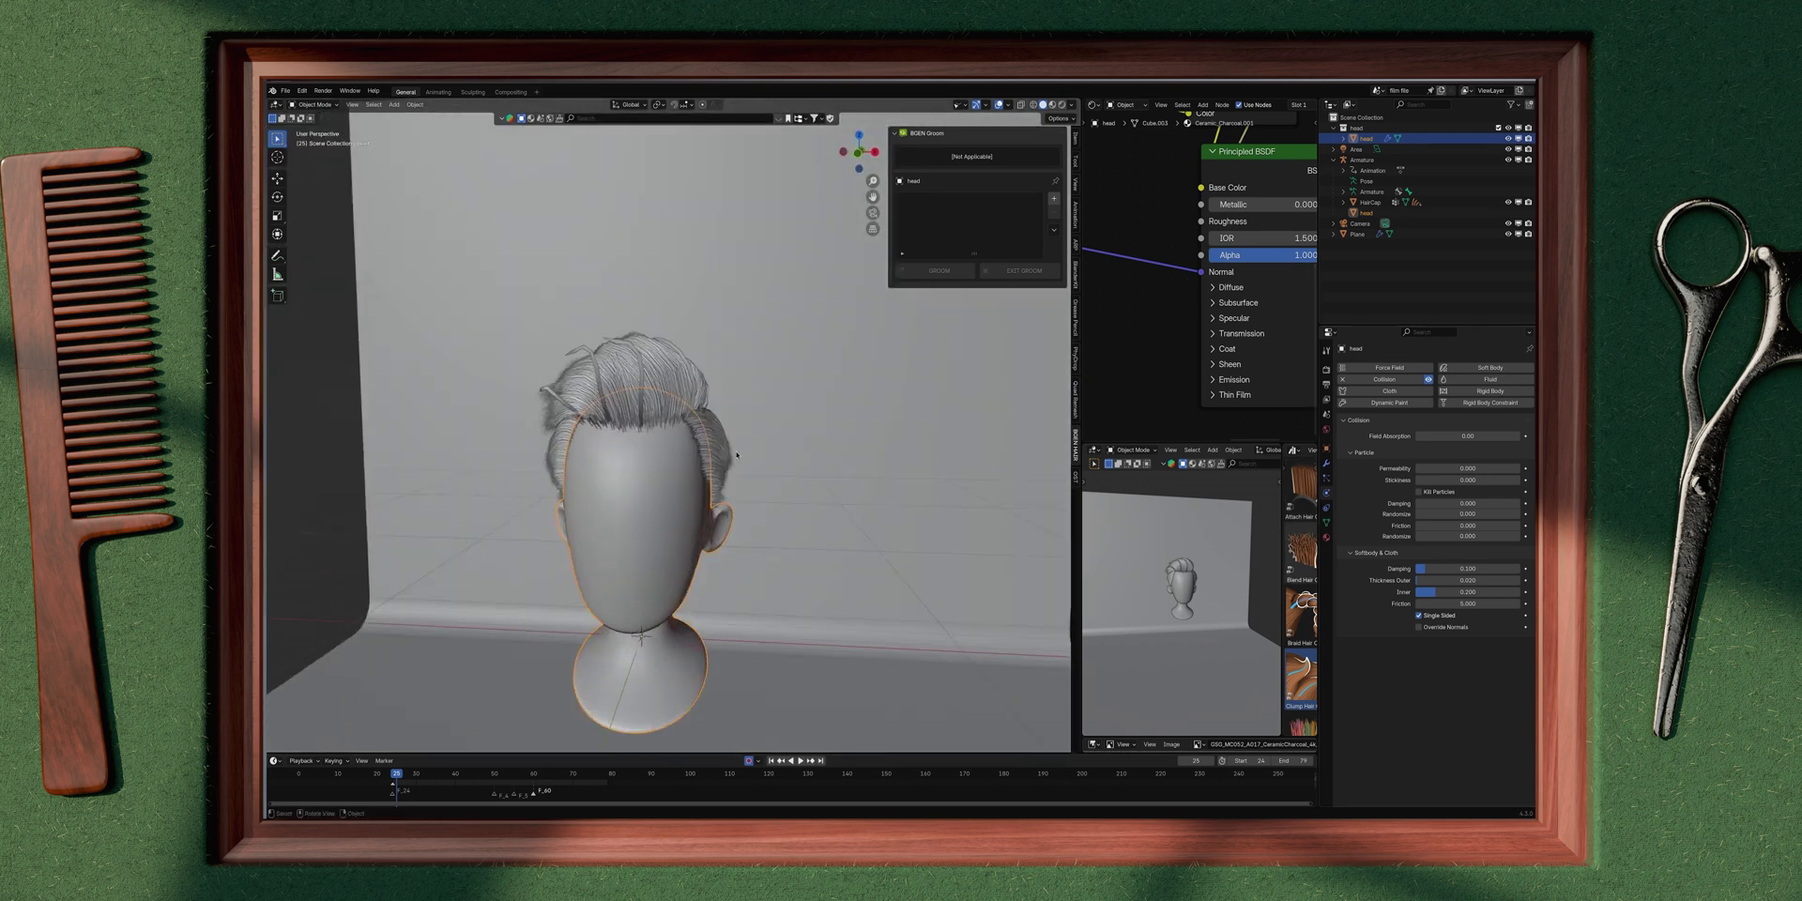
Step: Select hair_hero and hide hair_sides and hair_top so that only the hero guides are displayed
{"action": "left_click", "coordinate": [642, 366]}
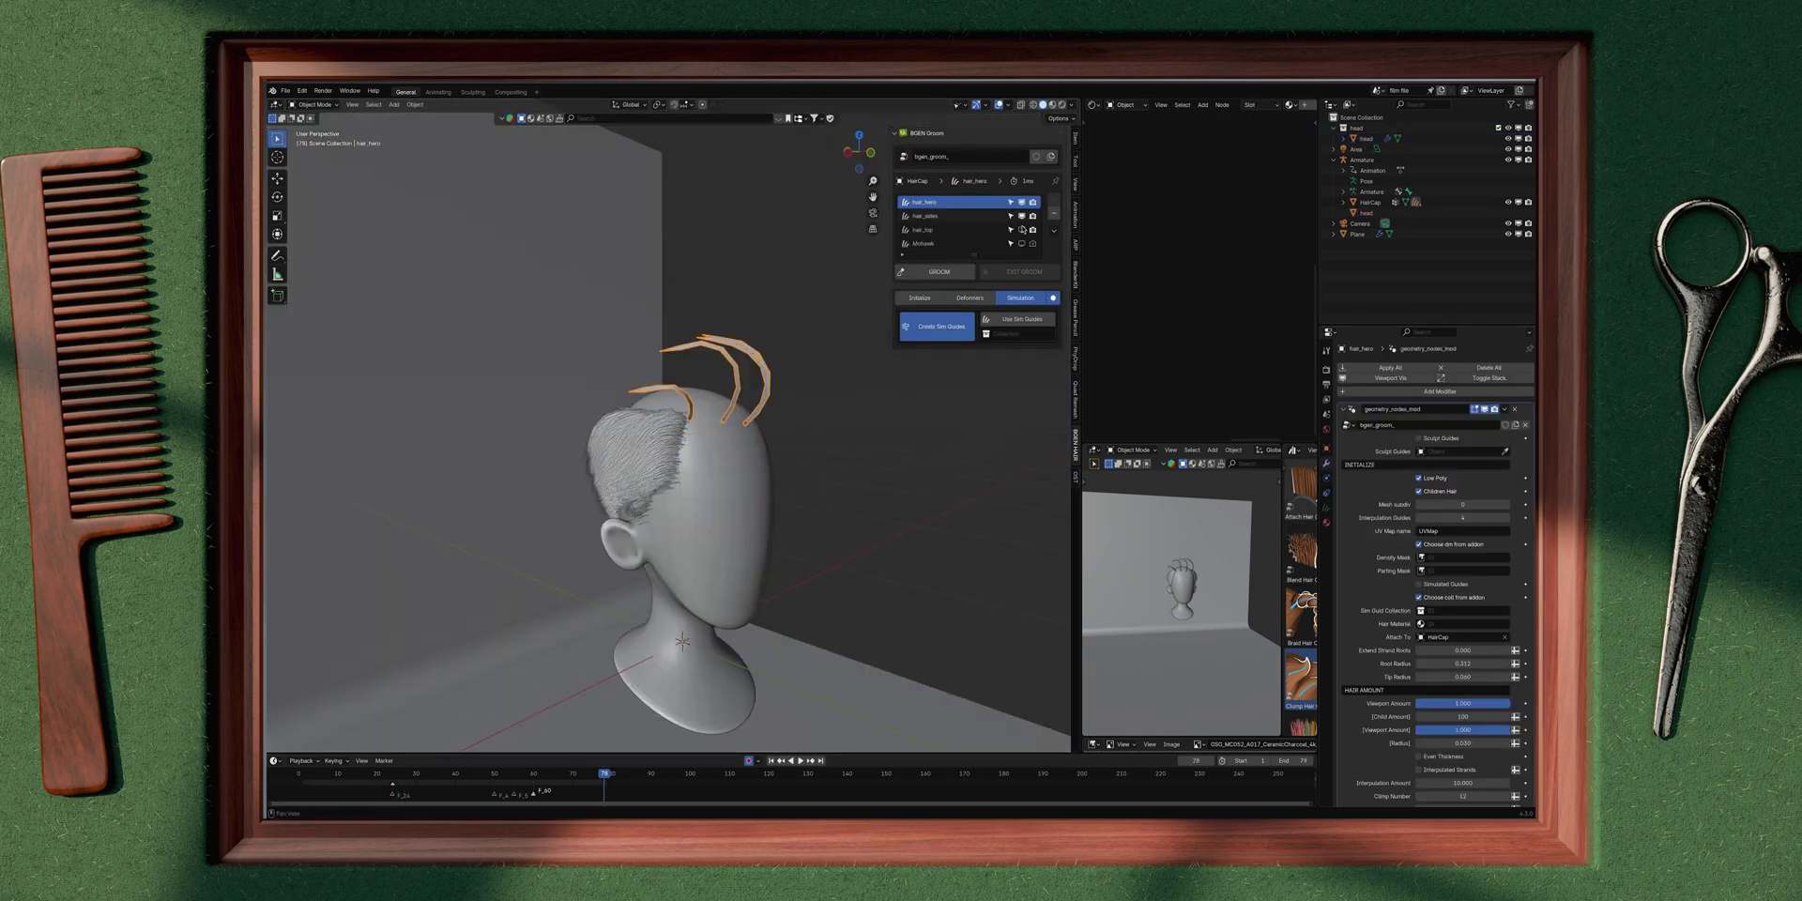
{"action": "left_click", "coordinate": [1022, 217]}
{"action": "left_click", "coordinate": [1022, 230]}
{"action": "middle_click_drag", "start_coordinate": [704, 428], "coordinate": [730, 372]}
{"action": "middle_click_drag", "start_coordinate": [708, 458], "coordinate": [724, 451]}
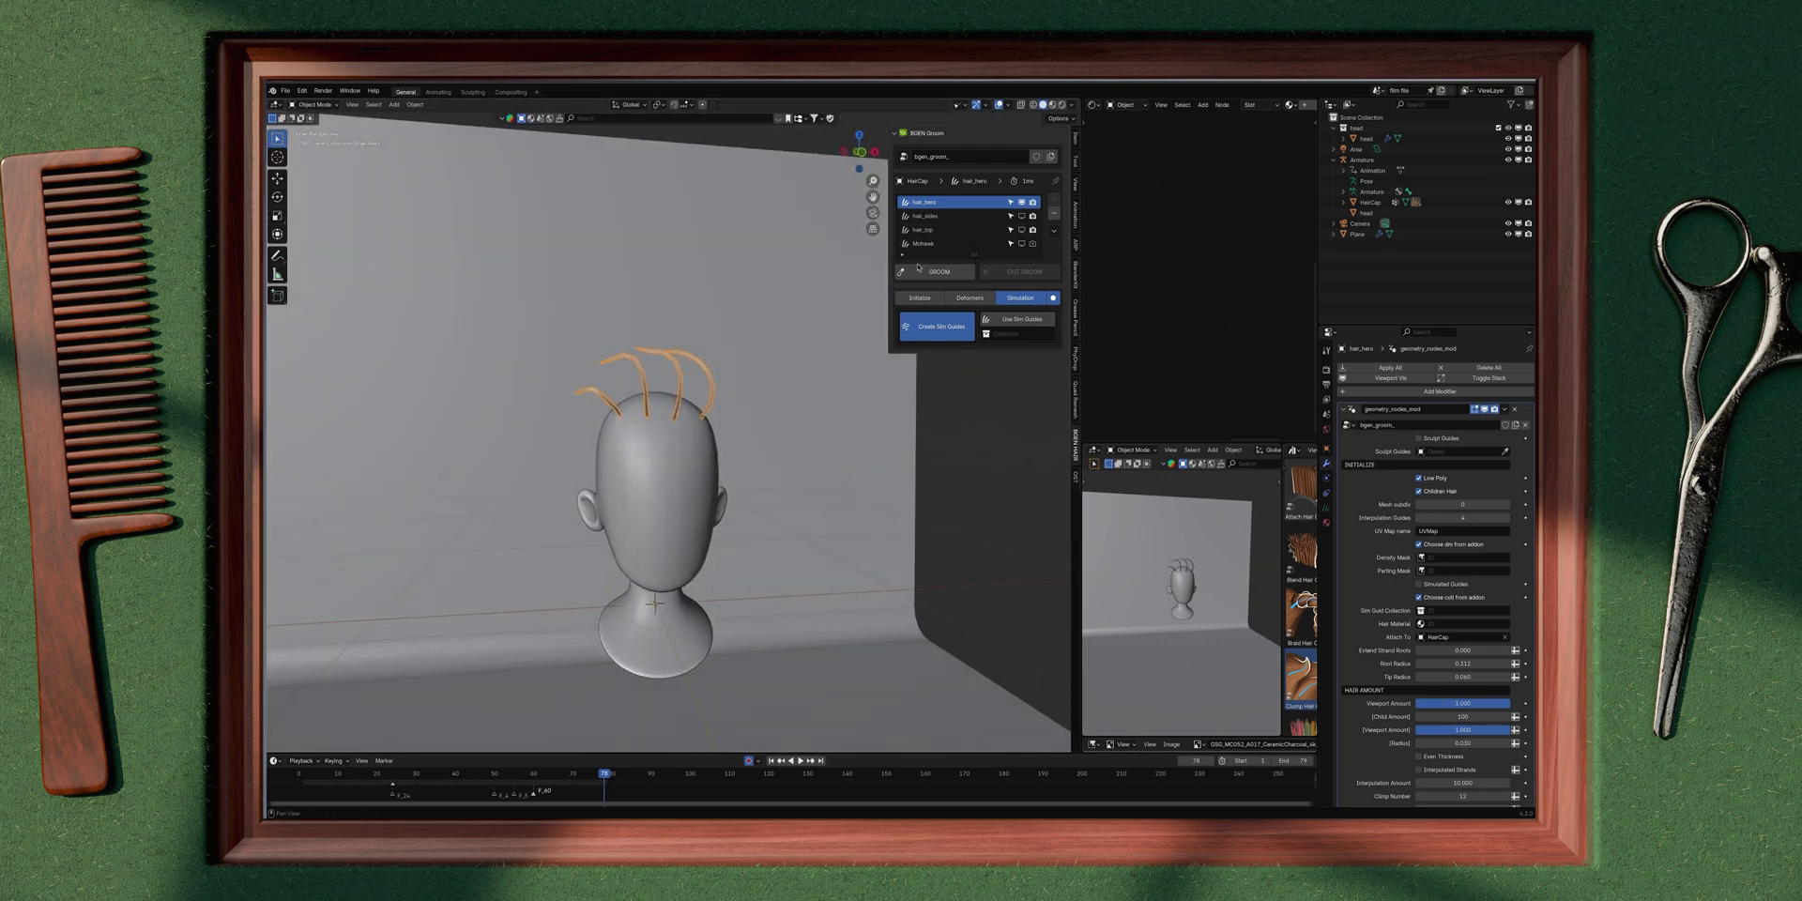
Step: Create simulation guides for hair_hero with head as the collision collection and play the timeline
{"action": "left_click", "coordinate": [933, 330]}
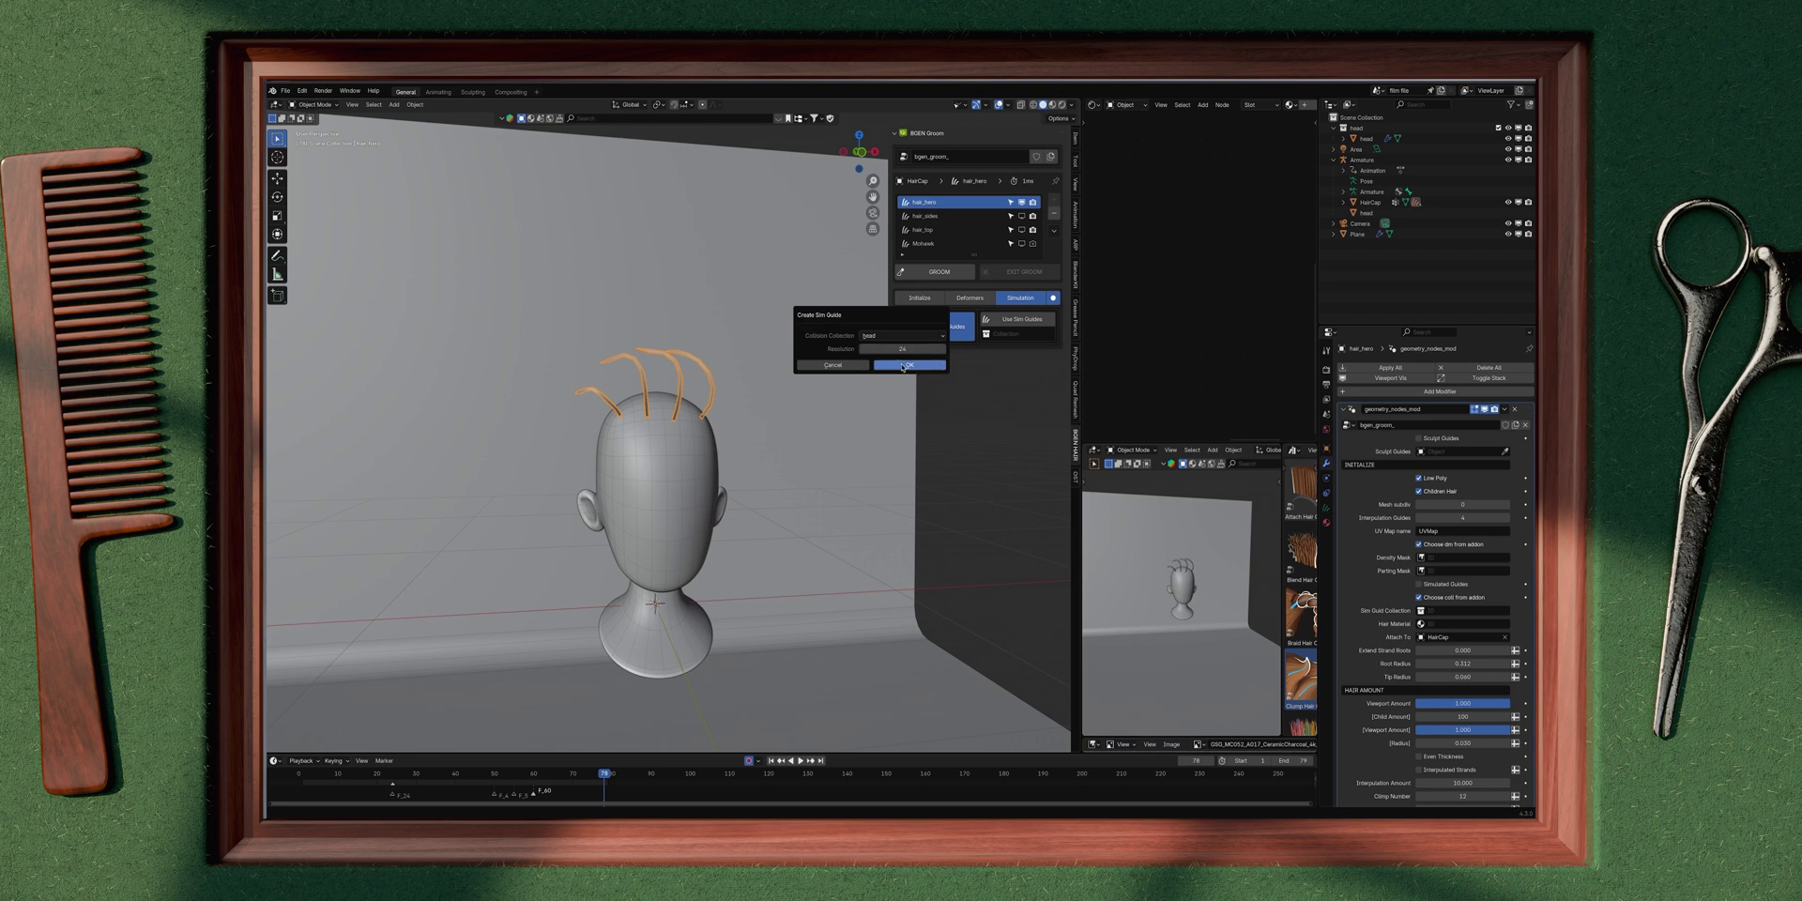
{"action": "left_click", "coordinate": [903, 366]}
{"action": "key", "text": "space"}
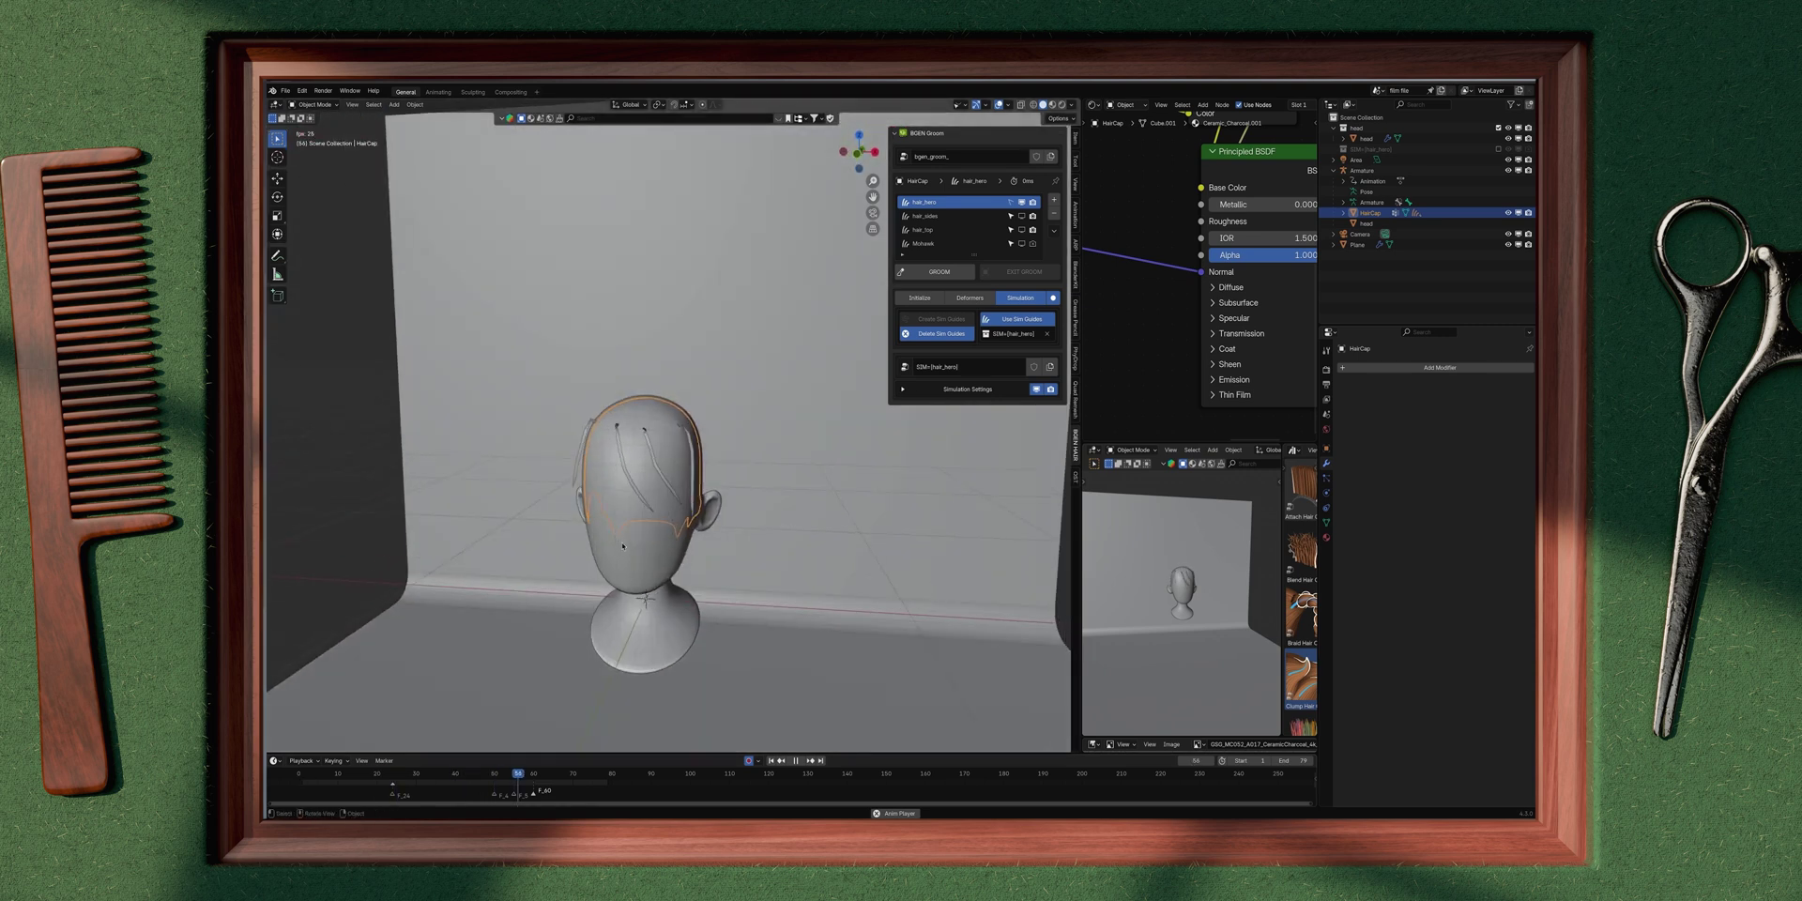
Step: Try moving the head and the HairCap during playback to test how the hair_hero guides react
{"action": "left_click", "coordinate": [648, 460]}
{"action": "key", "text": "g"}
{"action": "left_click", "coordinate": [643, 479]}
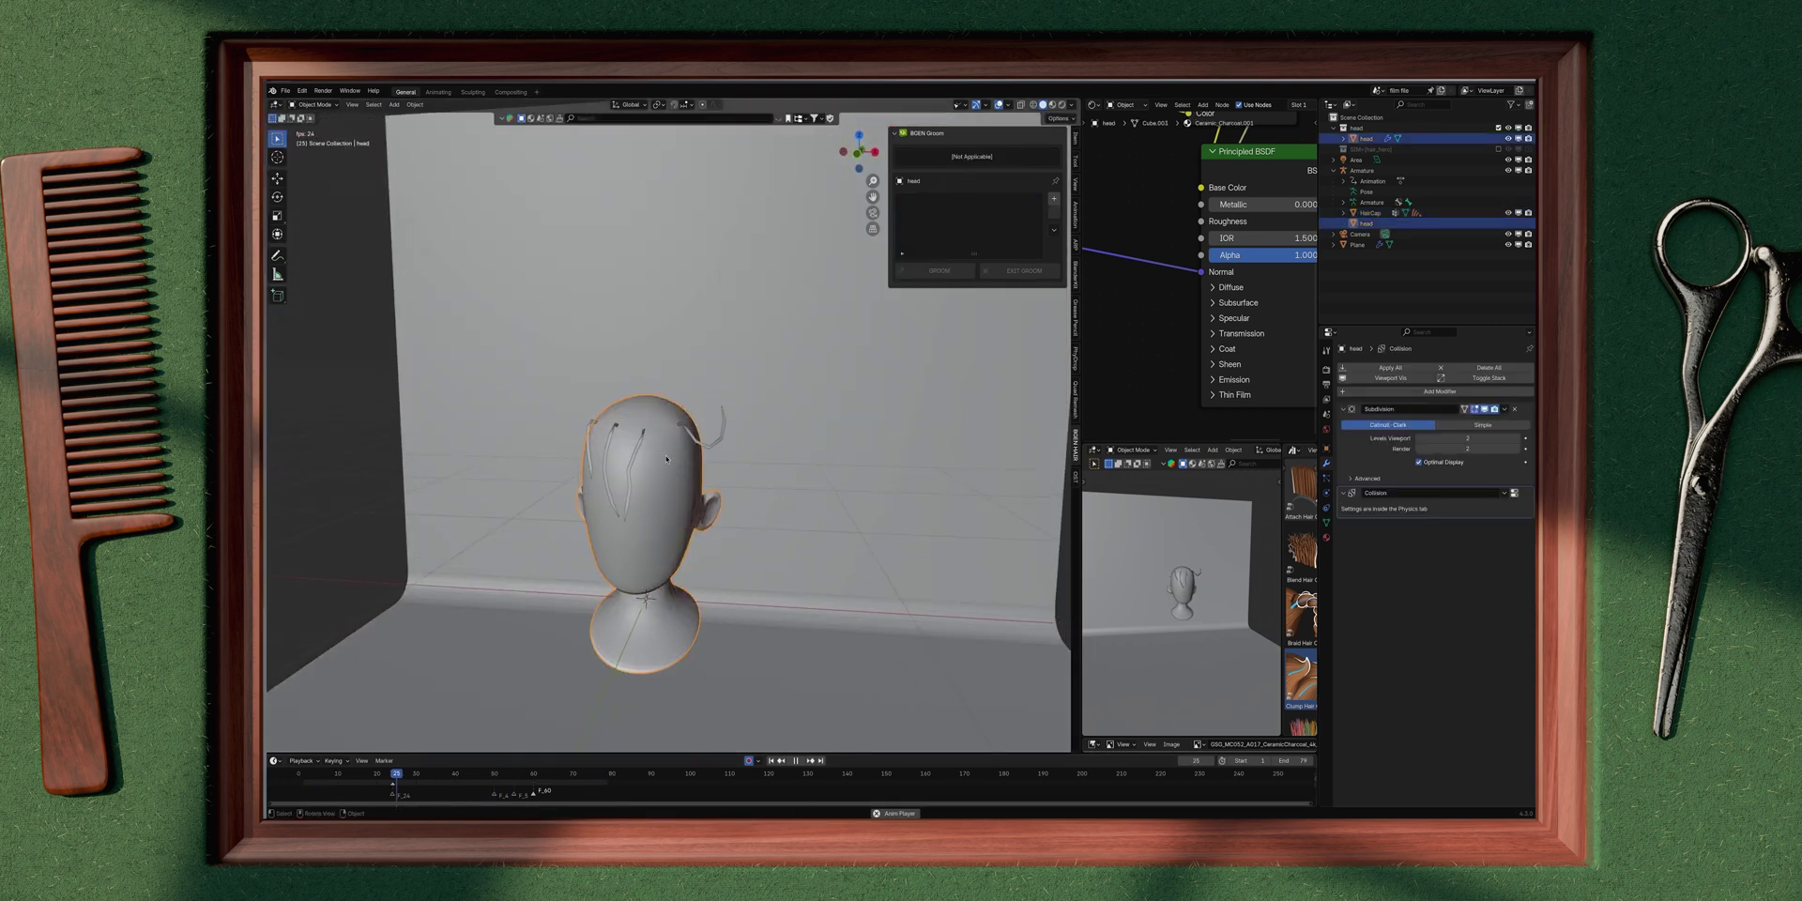
{"action": "left_click", "coordinate": [666, 459]}
{"action": "key", "text": "g"}
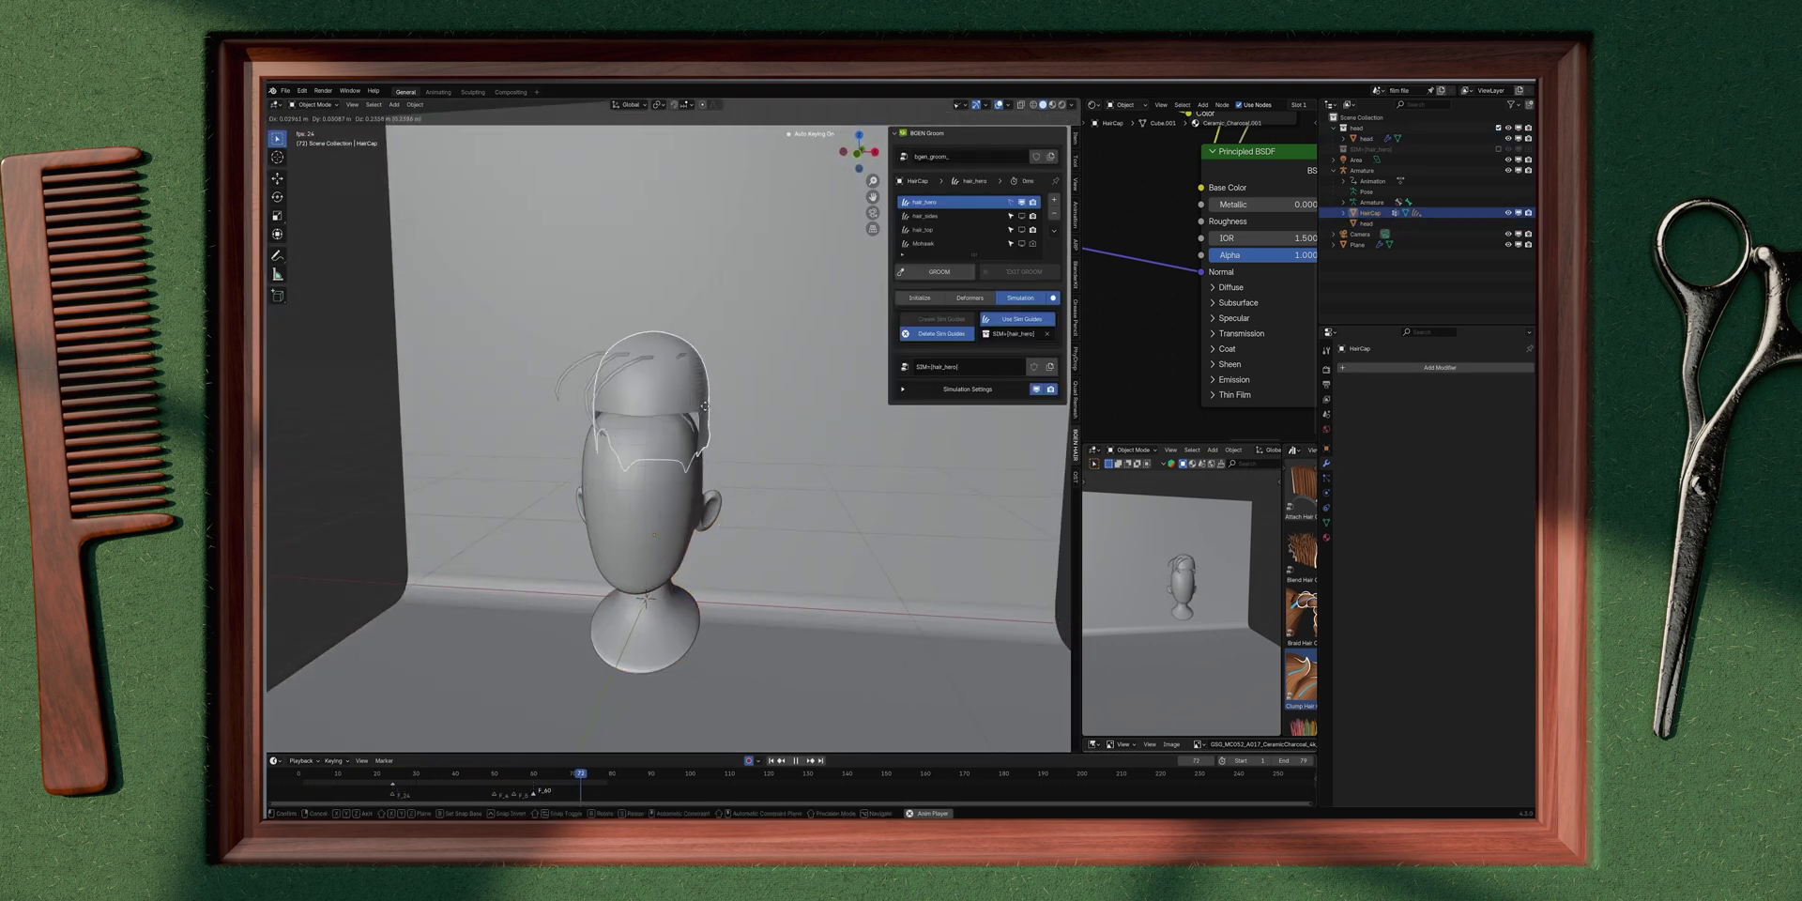
{"action": "key", "text": "Escape"}
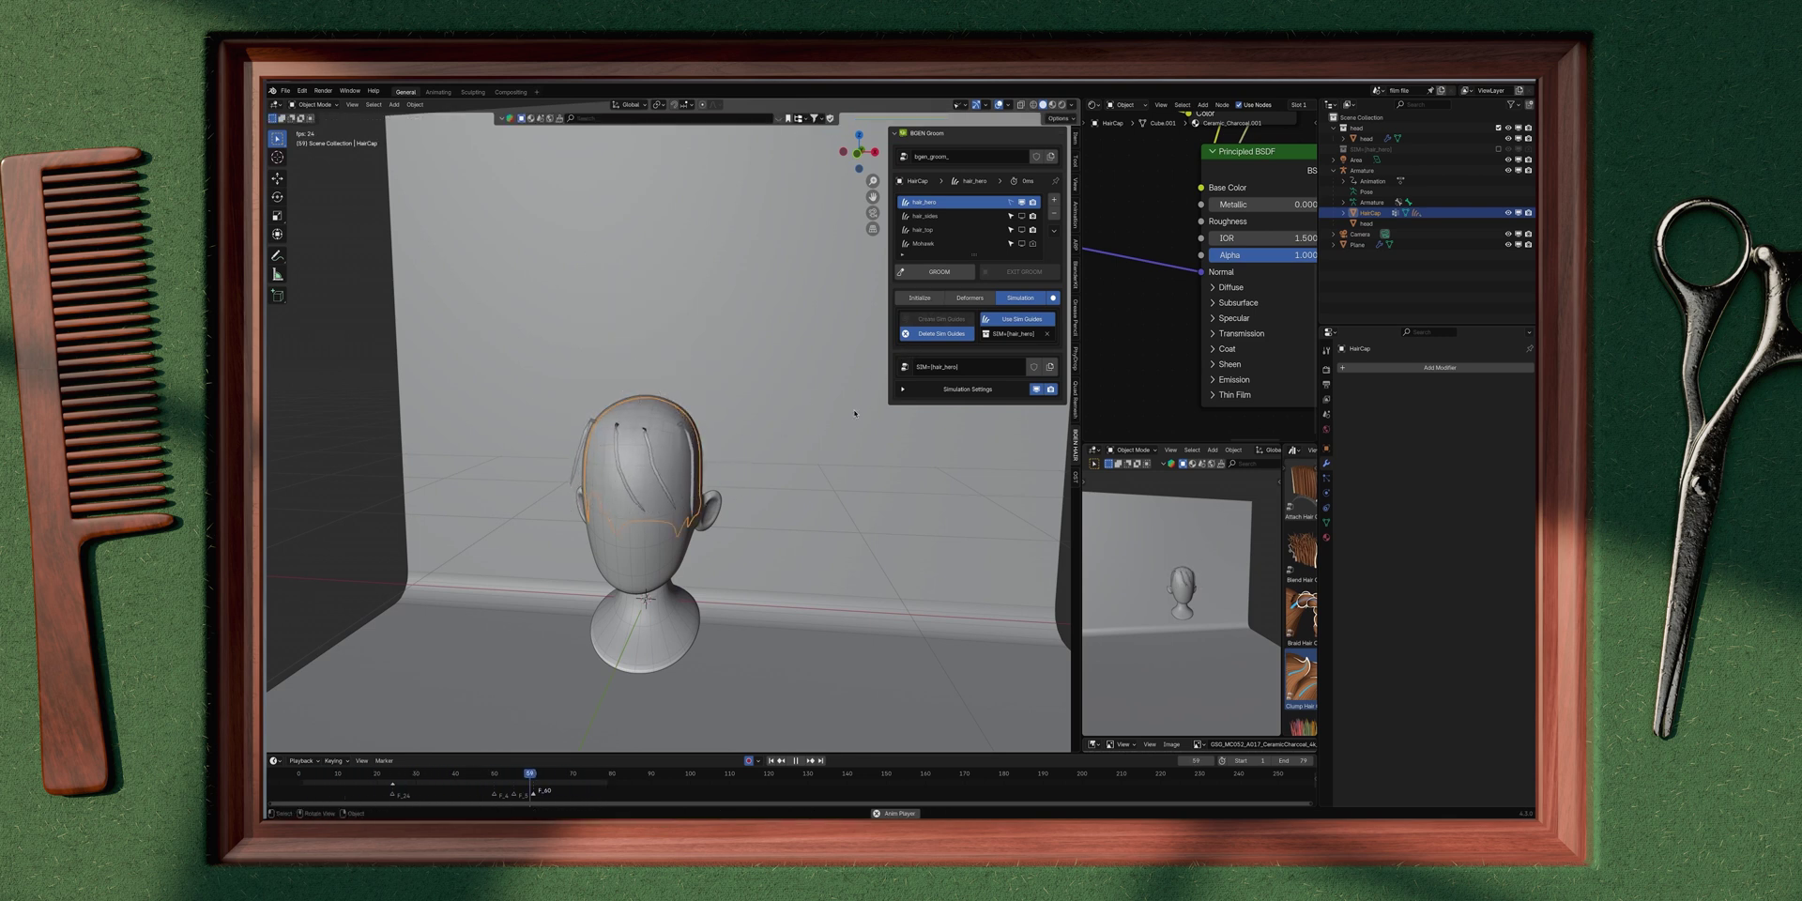
Step: Open hair_hero's Weight Paint and Sim Values settings, bend the weight curve into a smooth falloff and raise its end point during playback
{"action": "left_click", "coordinate": [903, 388]}
{"action": "left_click", "coordinate": [908, 409]}
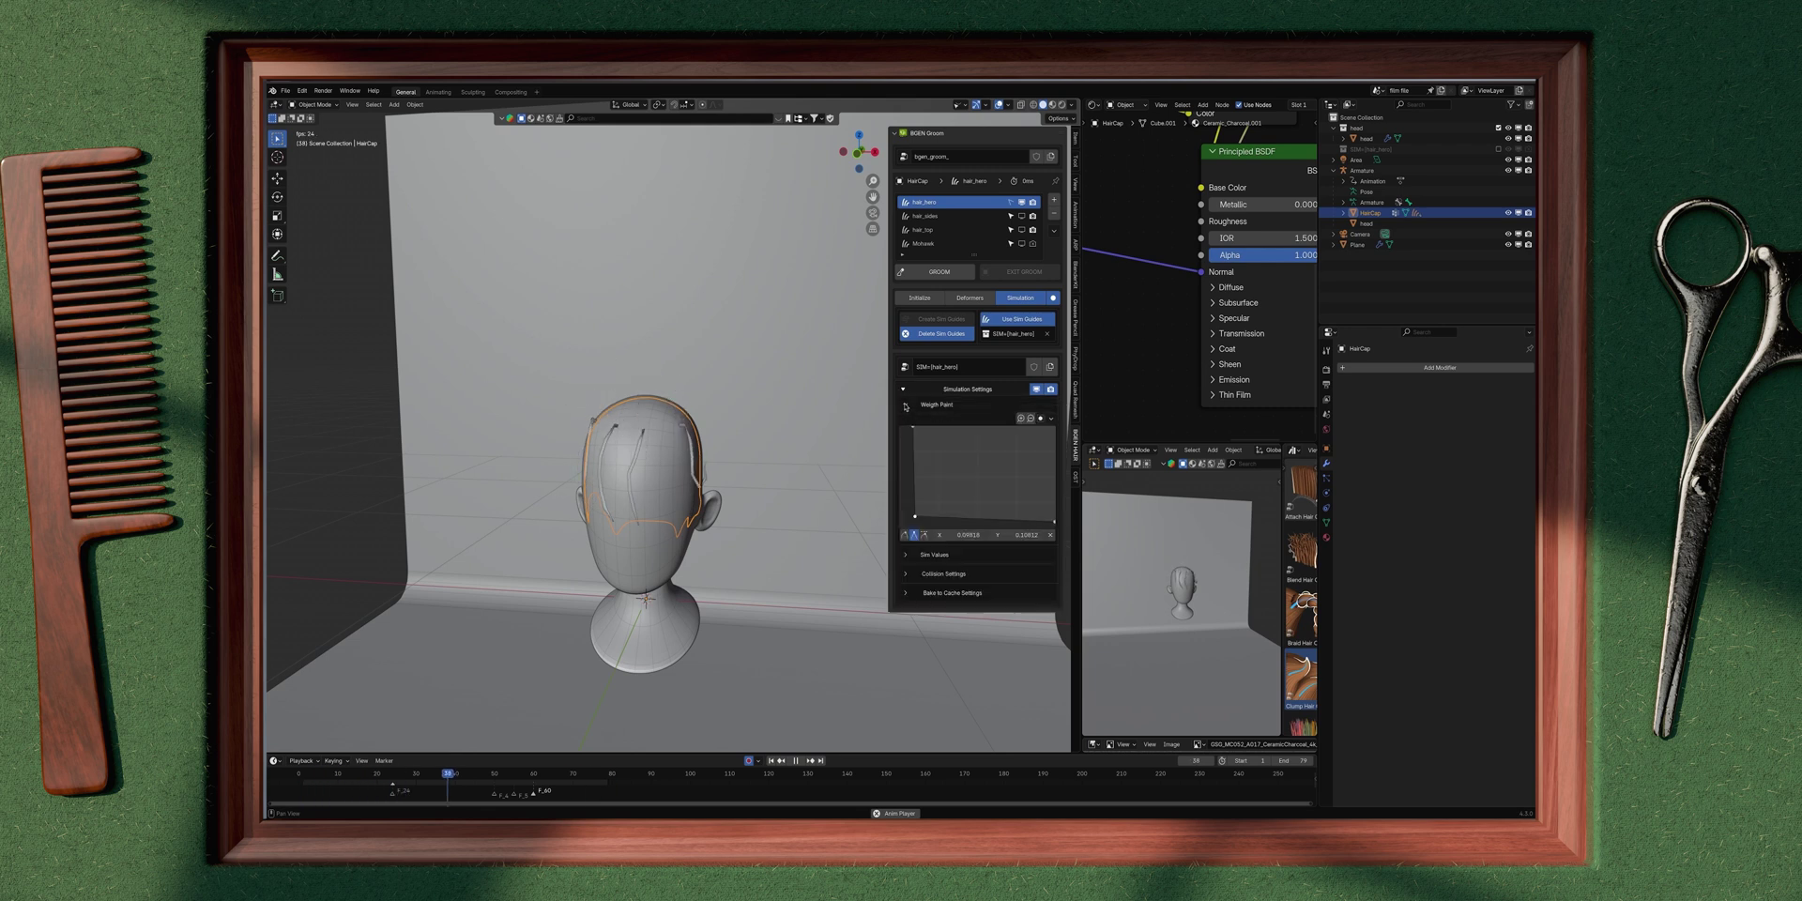
{"action": "left_click", "coordinate": [919, 560]}
{"action": "left_click_drag", "start_coordinate": [916, 516], "coordinate": [937, 477]}
{"action": "left_click", "coordinate": [926, 536]}
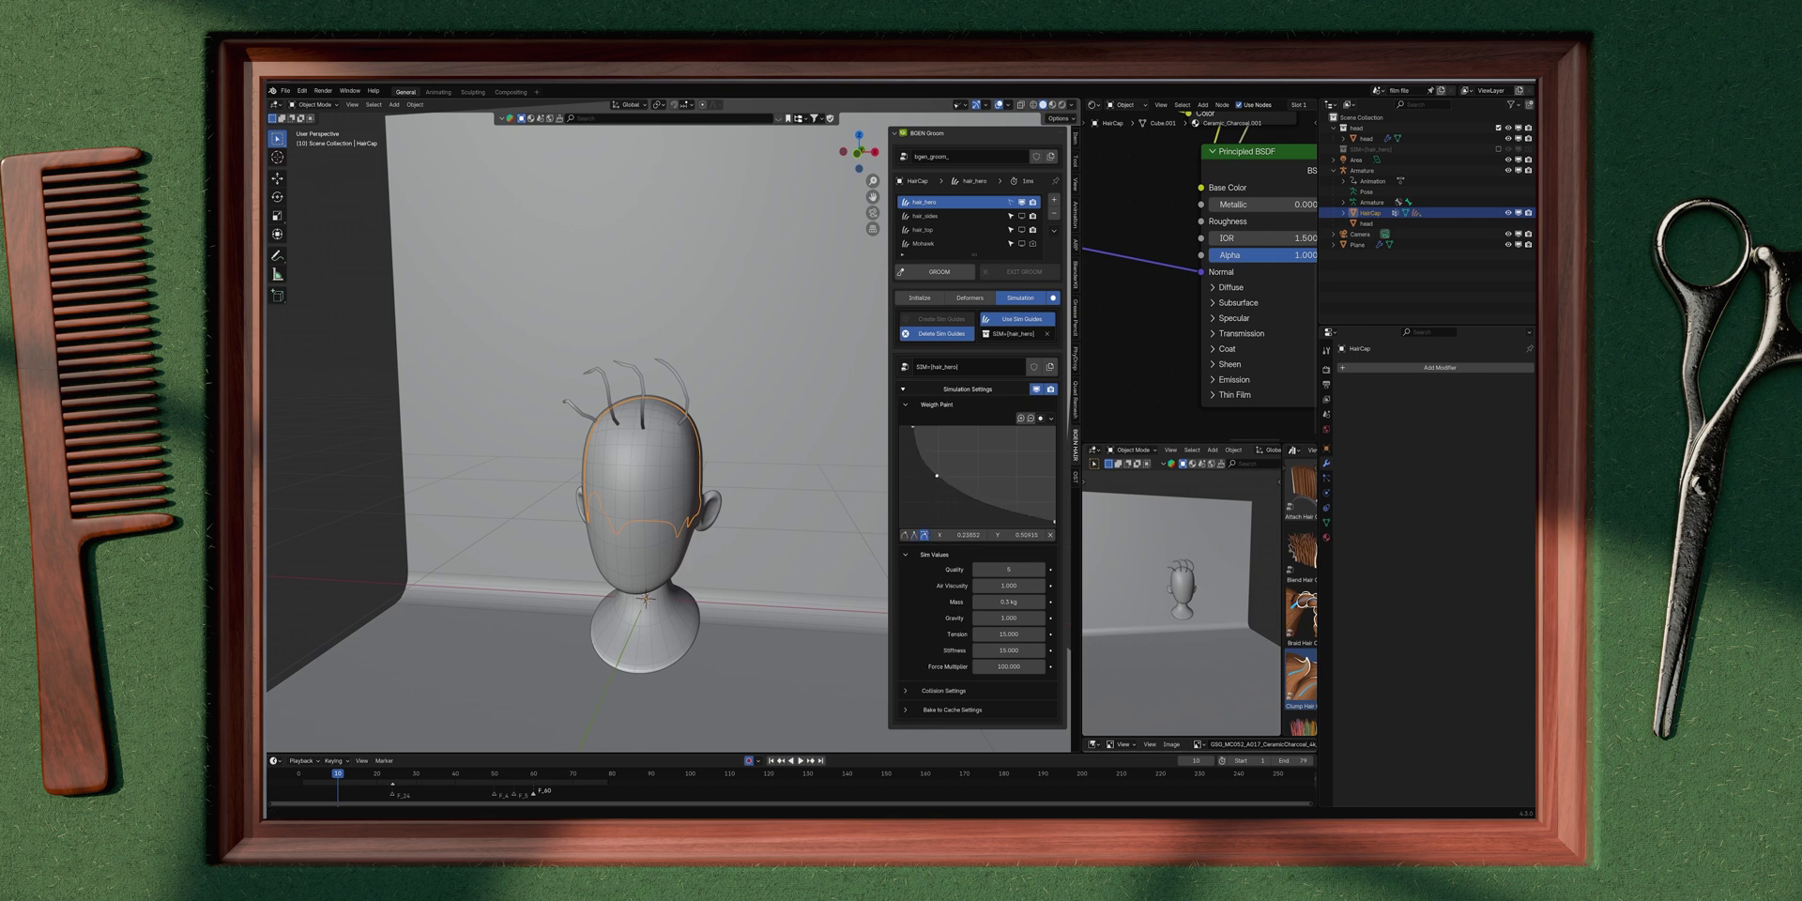
{"action": "key", "text": "space"}
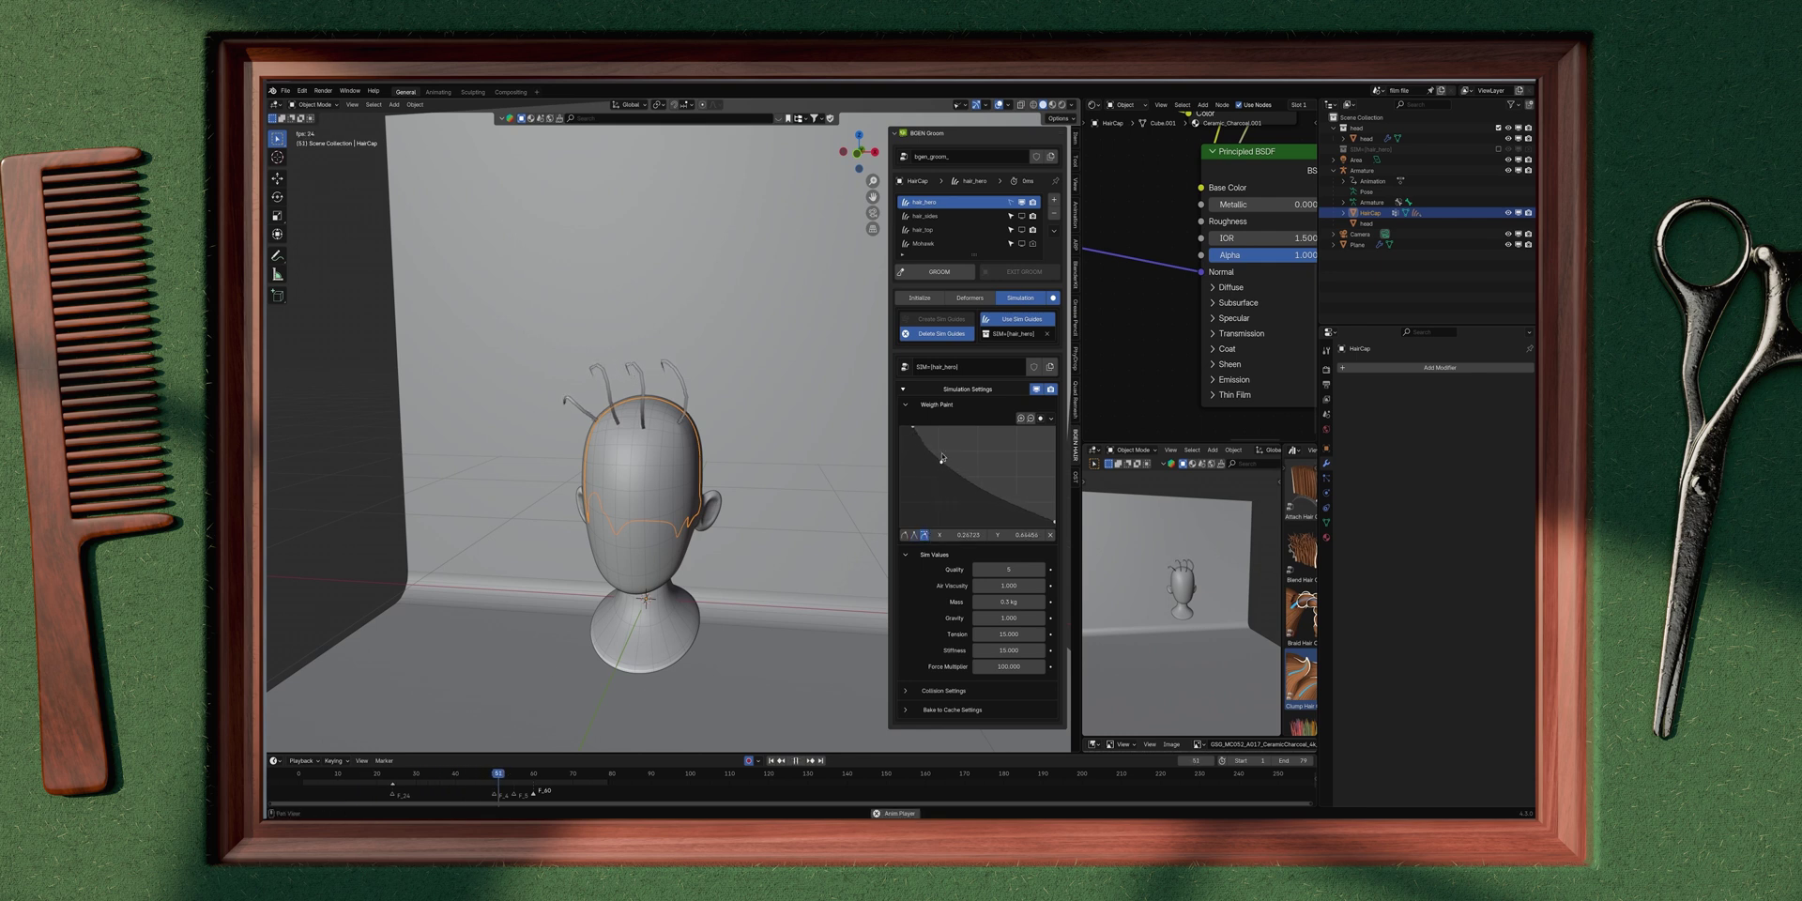
{"action": "left_click_drag", "start_coordinate": [941, 462], "coordinate": [940, 477]}
{"action": "left_click_drag", "start_coordinate": [1055, 522], "coordinate": [1055, 490]}
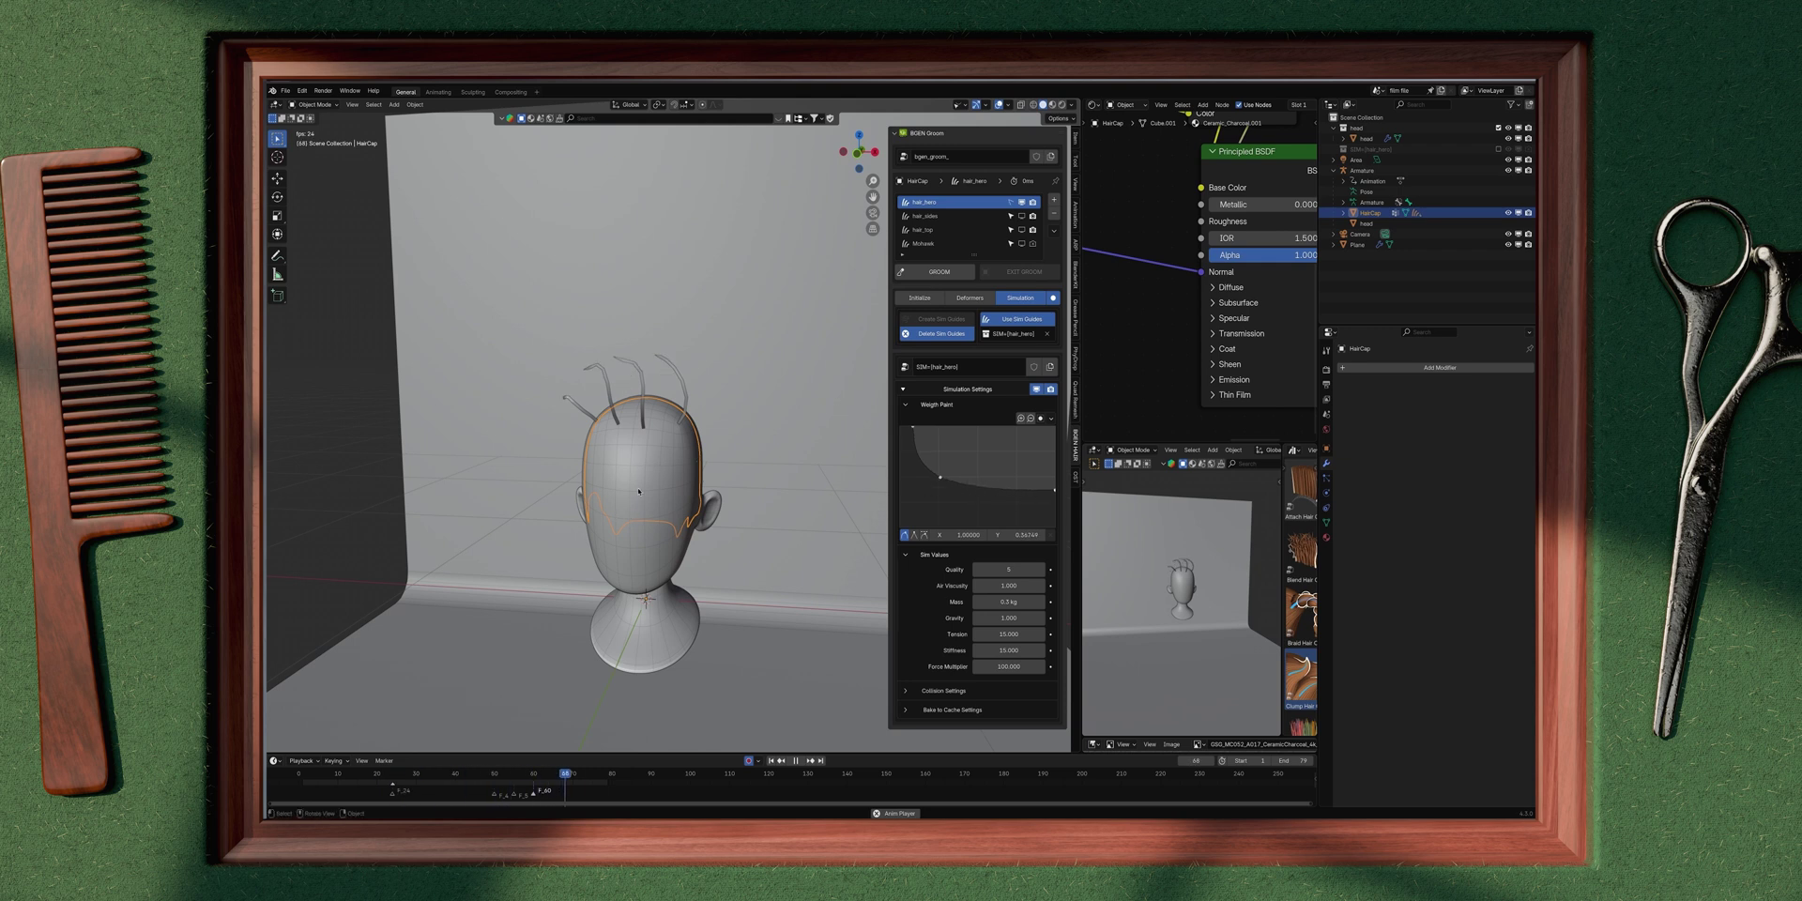
Step: Test-rotate the HairCap in camera view, then lower the hair_hero weight curve's end point and middle point slightly
{"action": "key", "text": "KP_0"}
{"action": "key", "text": "r"}
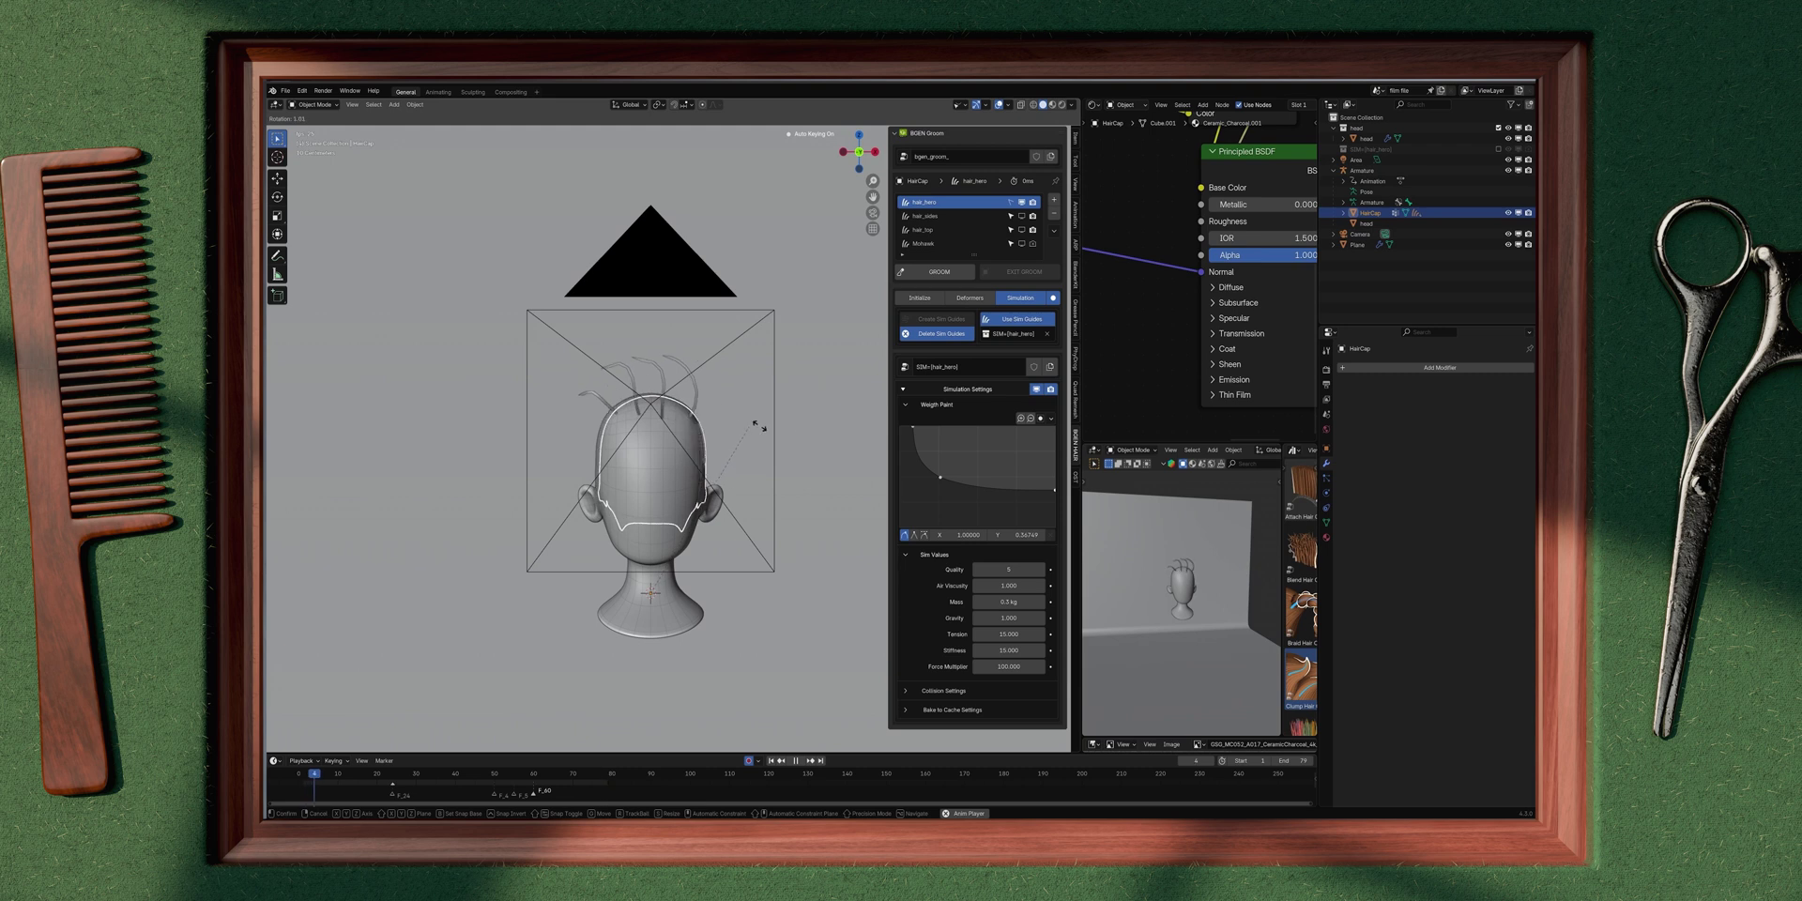
{"action": "right_click", "coordinate": [746, 427]}
{"action": "left_click_drag", "start_coordinate": [1053, 489], "coordinate": [1056, 511]}
{"action": "left_click_drag", "start_coordinate": [940, 476], "coordinate": [941, 481]}
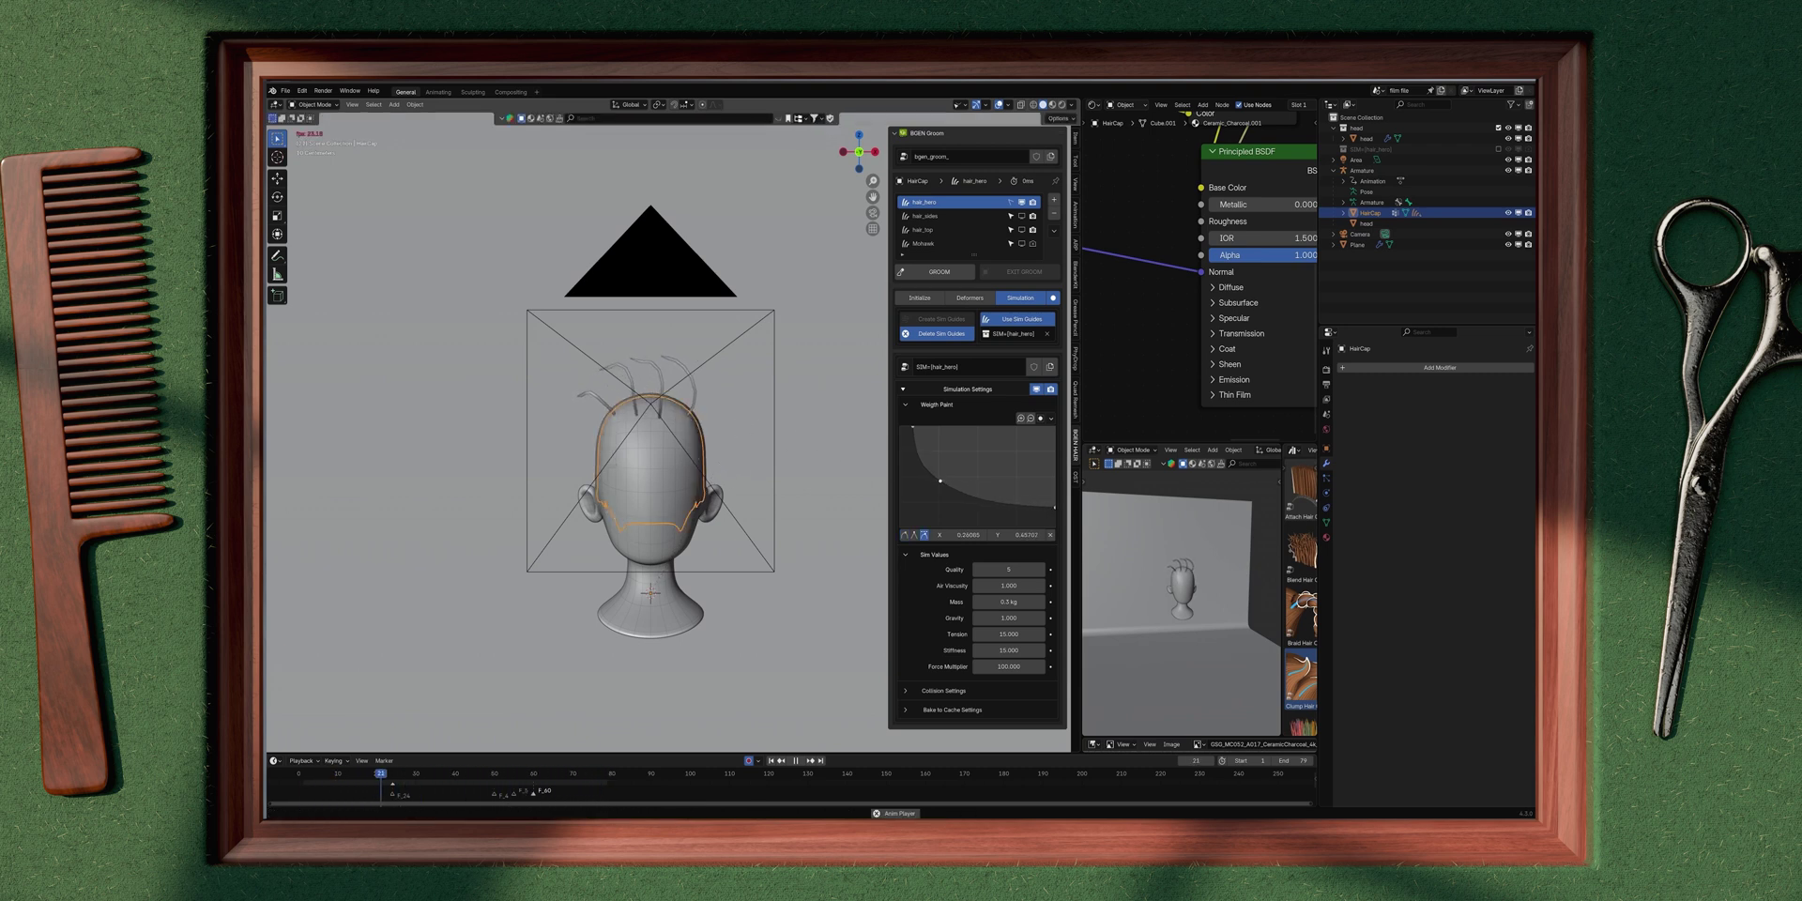
Step: Try rotating the HairCap during playback to test how the hair_hero strands react, and clear its rotation
{"action": "key", "text": "r"}
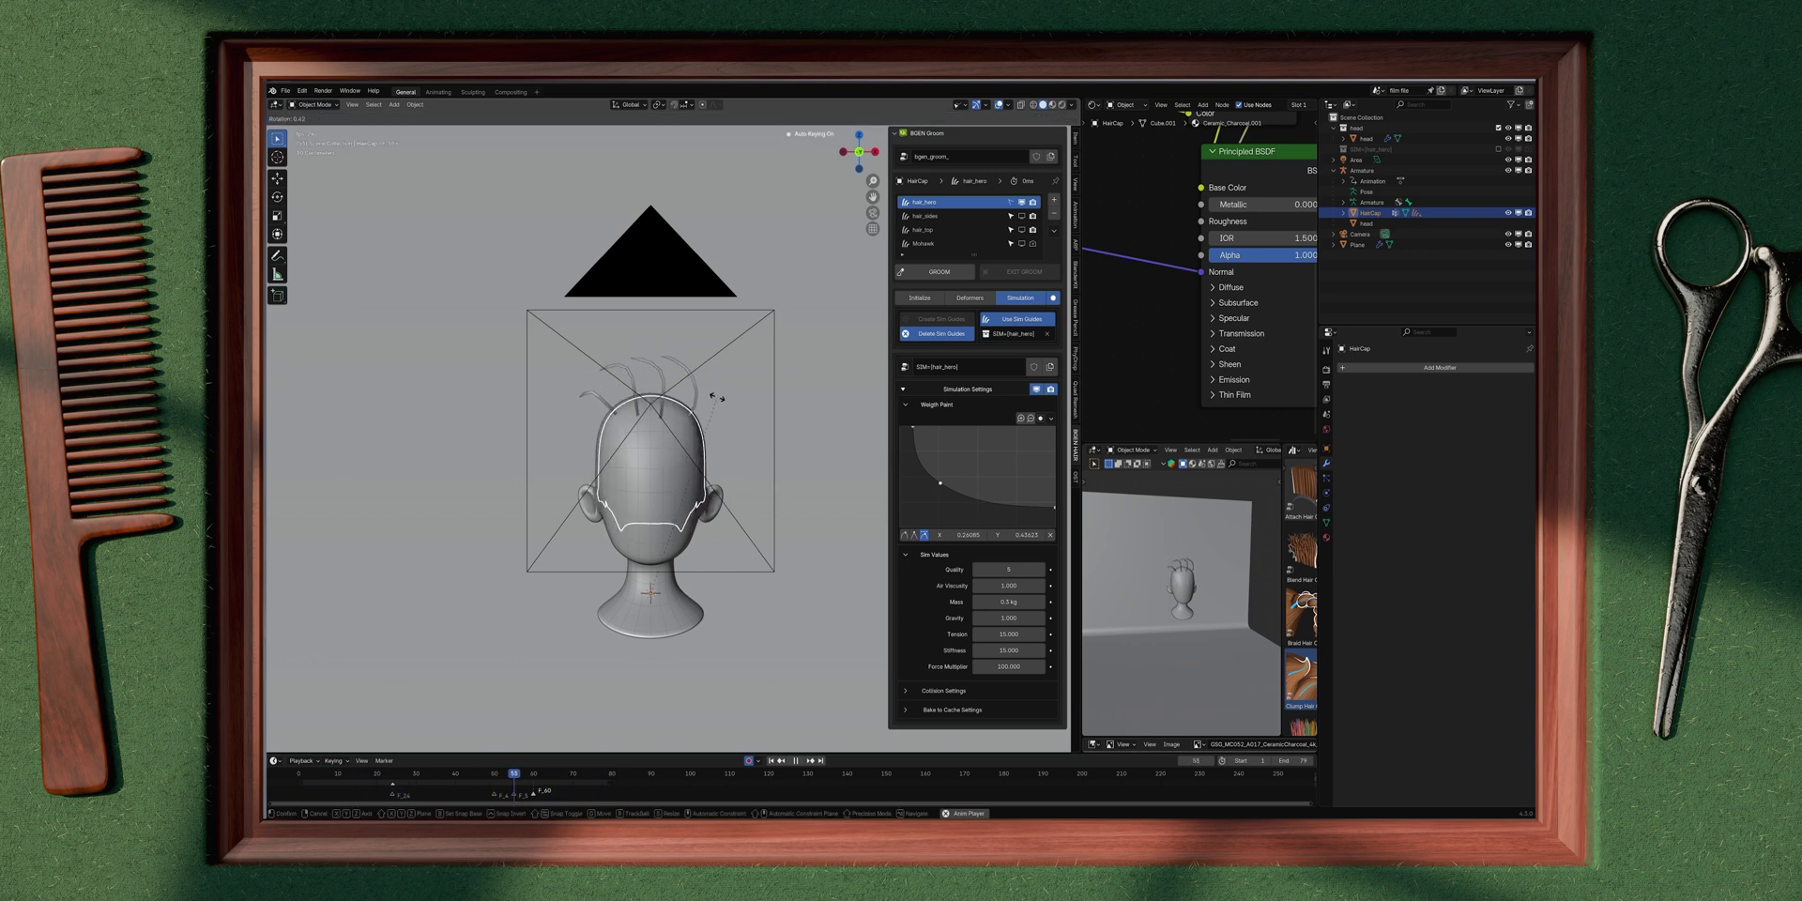
{"action": "left_click", "coordinate": [730, 389]}
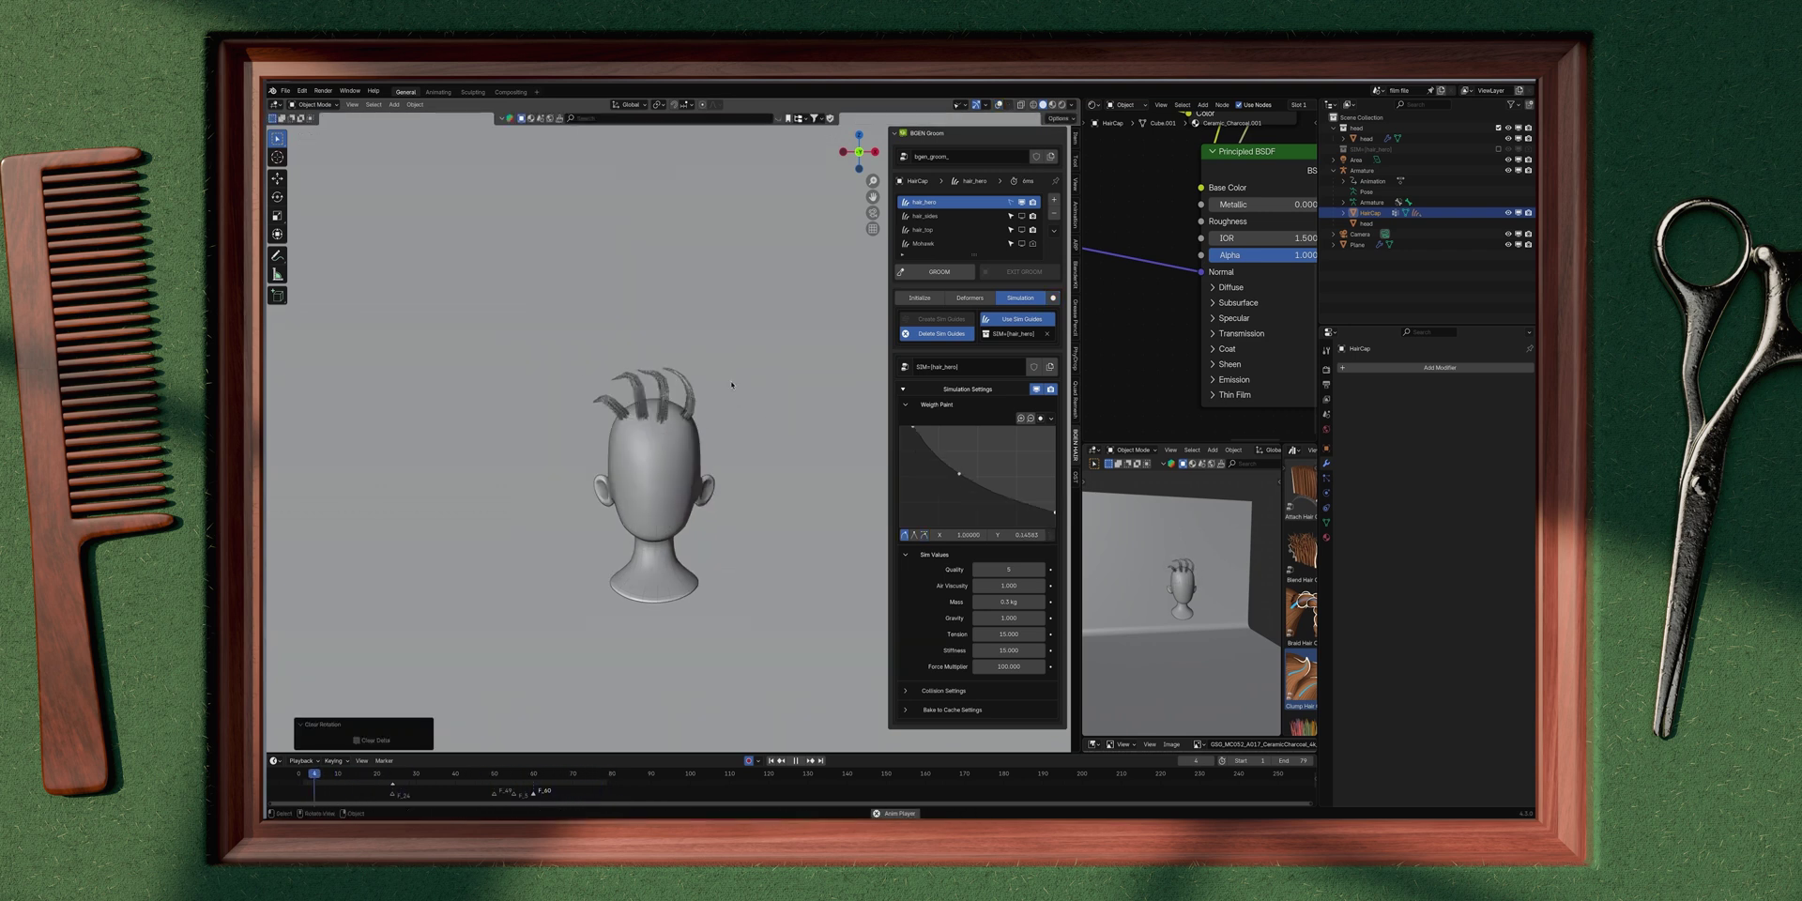
{"action": "key", "text": "r"}
{"action": "left_click", "coordinate": [734, 392]}
{"action": "mouse_move", "coordinate": [734, 392]}
{"action": "middle_mouse_down"}
{"action": "mouse_move", "coordinate": [740, 454]}
{"action": "mouse_move", "coordinate": [739, 410]}
{"action": "middle_mouse_up"}
{"action": "key", "text": "r"}
{"action": "right_click", "coordinate": [736, 405]}
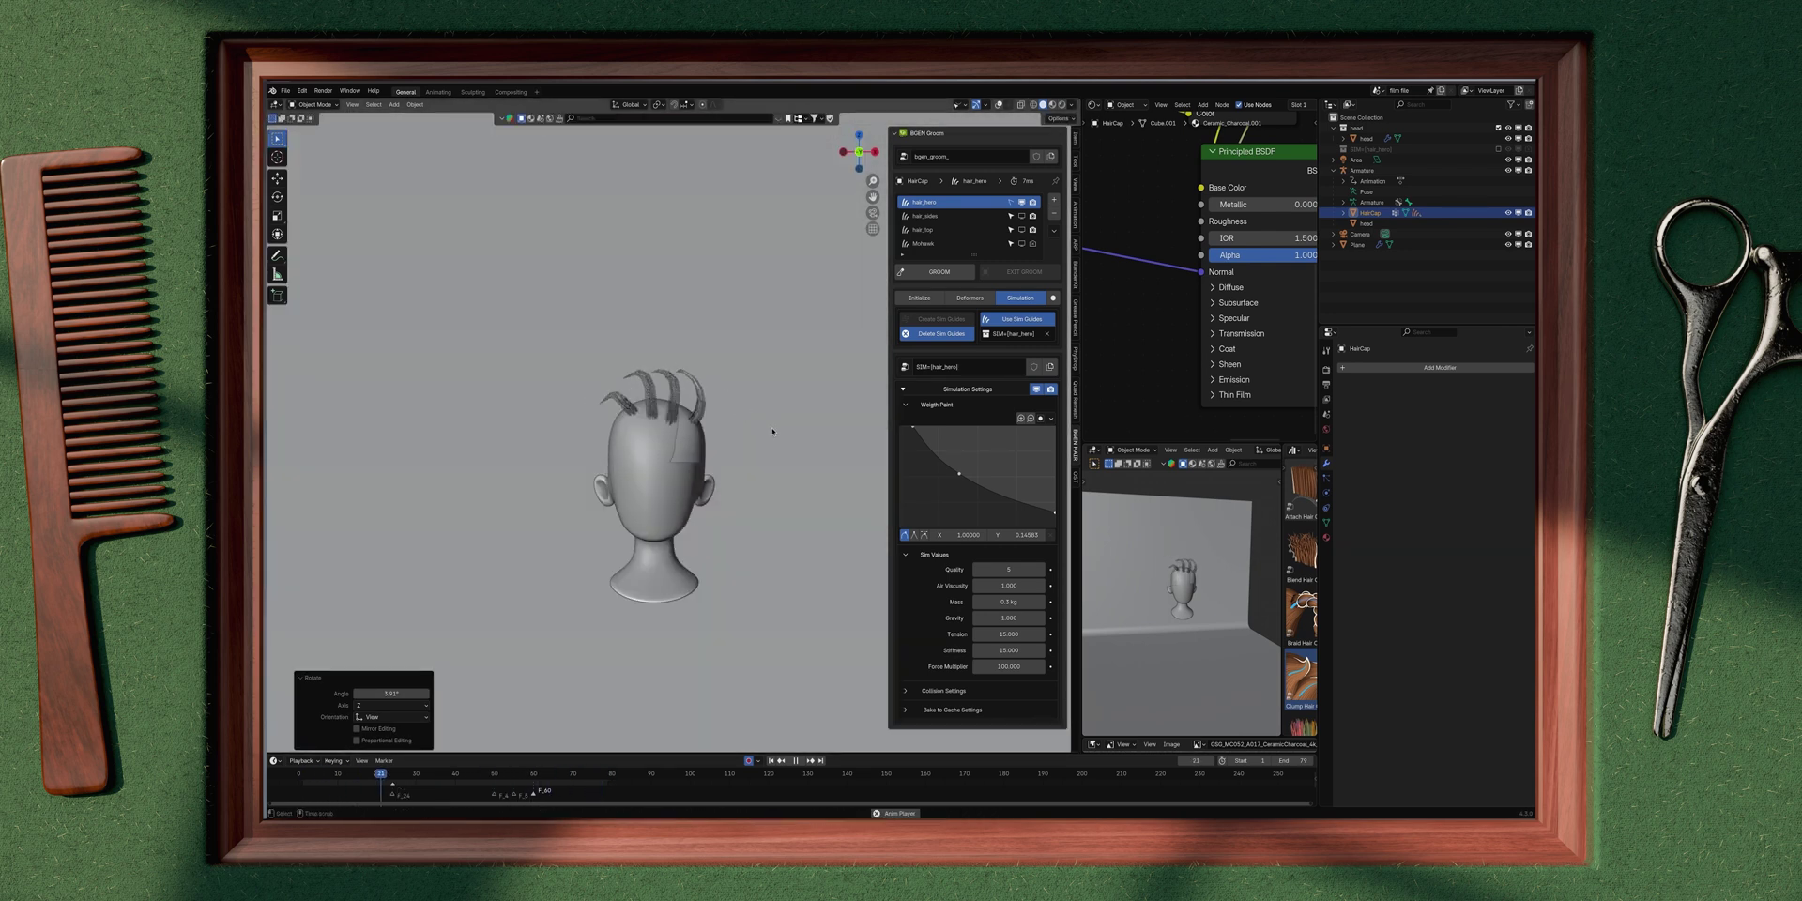
{"action": "key", "text": "alt+r"}
Step: Pull the weight curve's middle point down for a steeper falloff and shift its start point to the graph's edge
{"action": "left_click", "coordinate": [958, 476]}
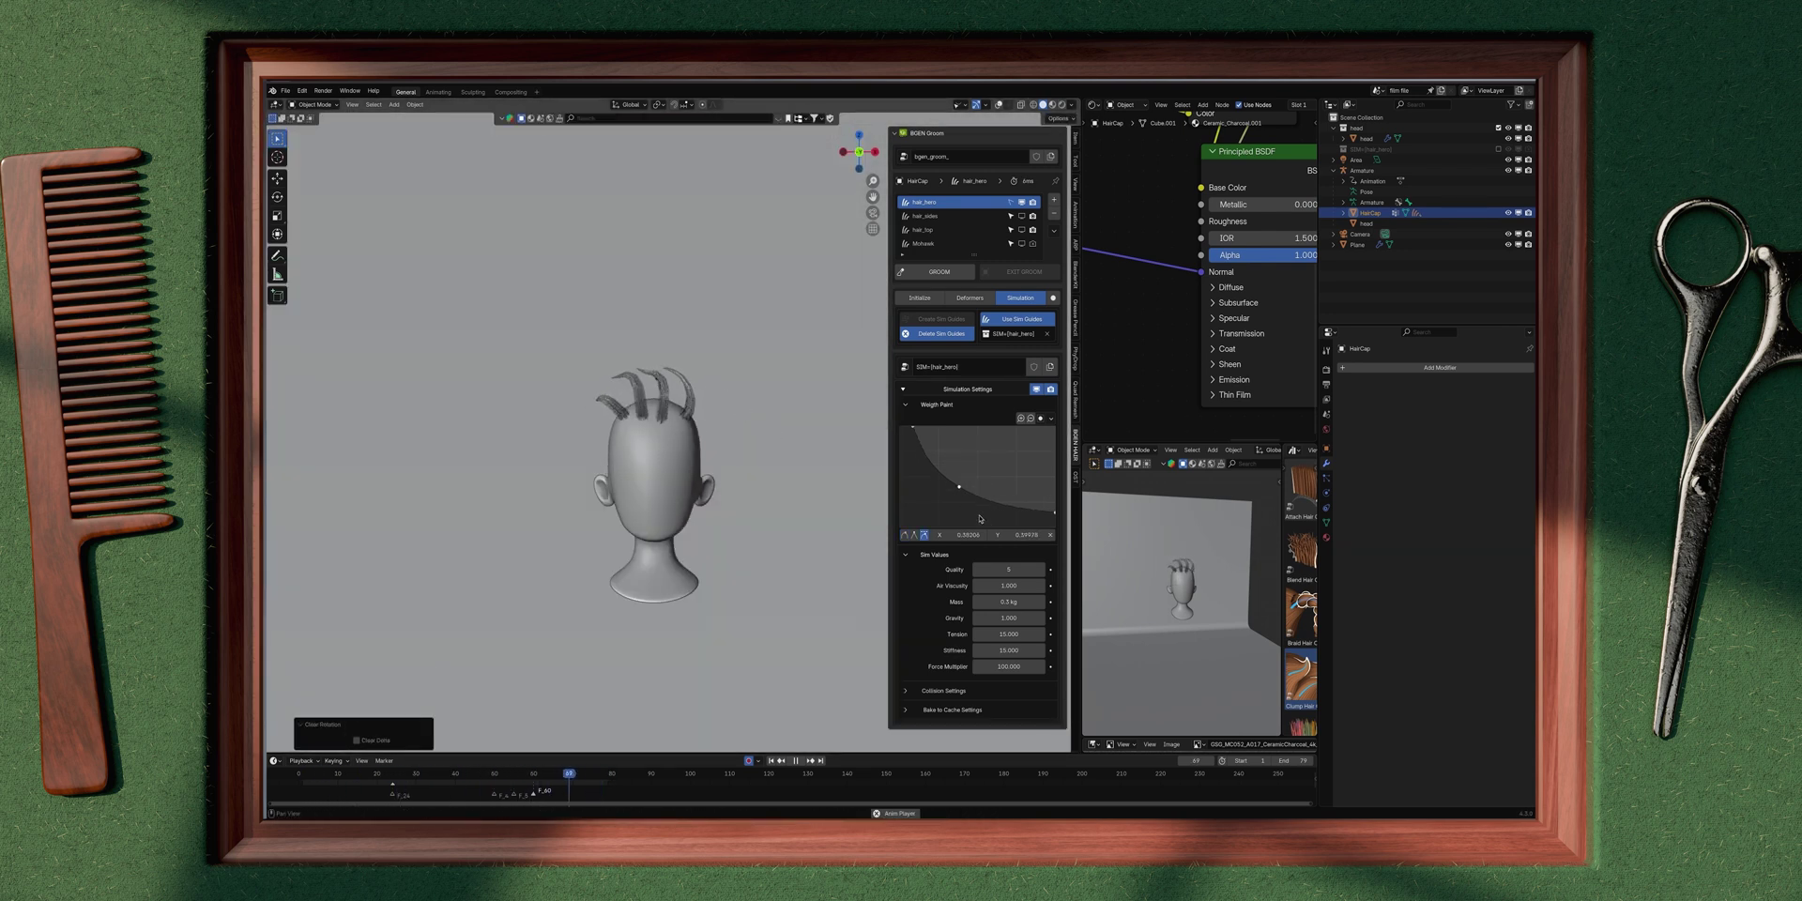
{"action": "left_click_drag", "start_coordinate": [958, 486], "coordinate": [946, 491]}
{"action": "left_click_drag", "start_coordinate": [912, 427], "coordinate": [911, 429]}
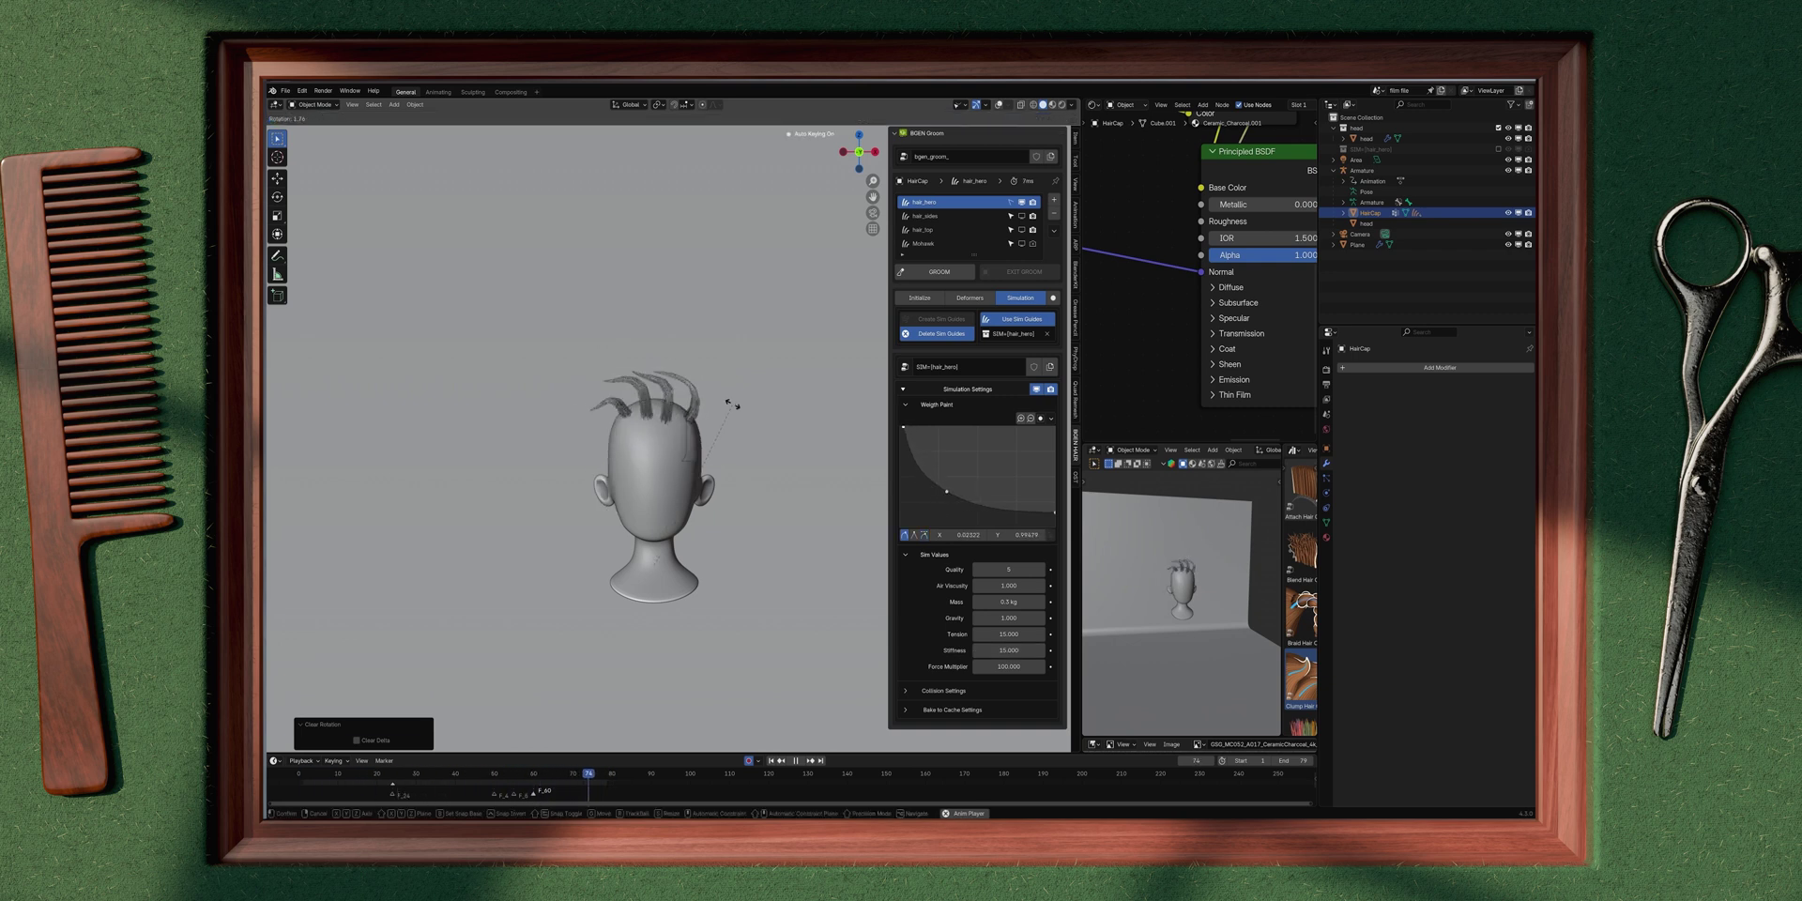
{"action": "key", "text": "Escape"}
{"action": "key", "text": "Escape"}
{"action": "key", "text": "space"}
{"action": "middle_click_drag", "start_coordinate": [730, 417], "coordinate": [669, 447]}
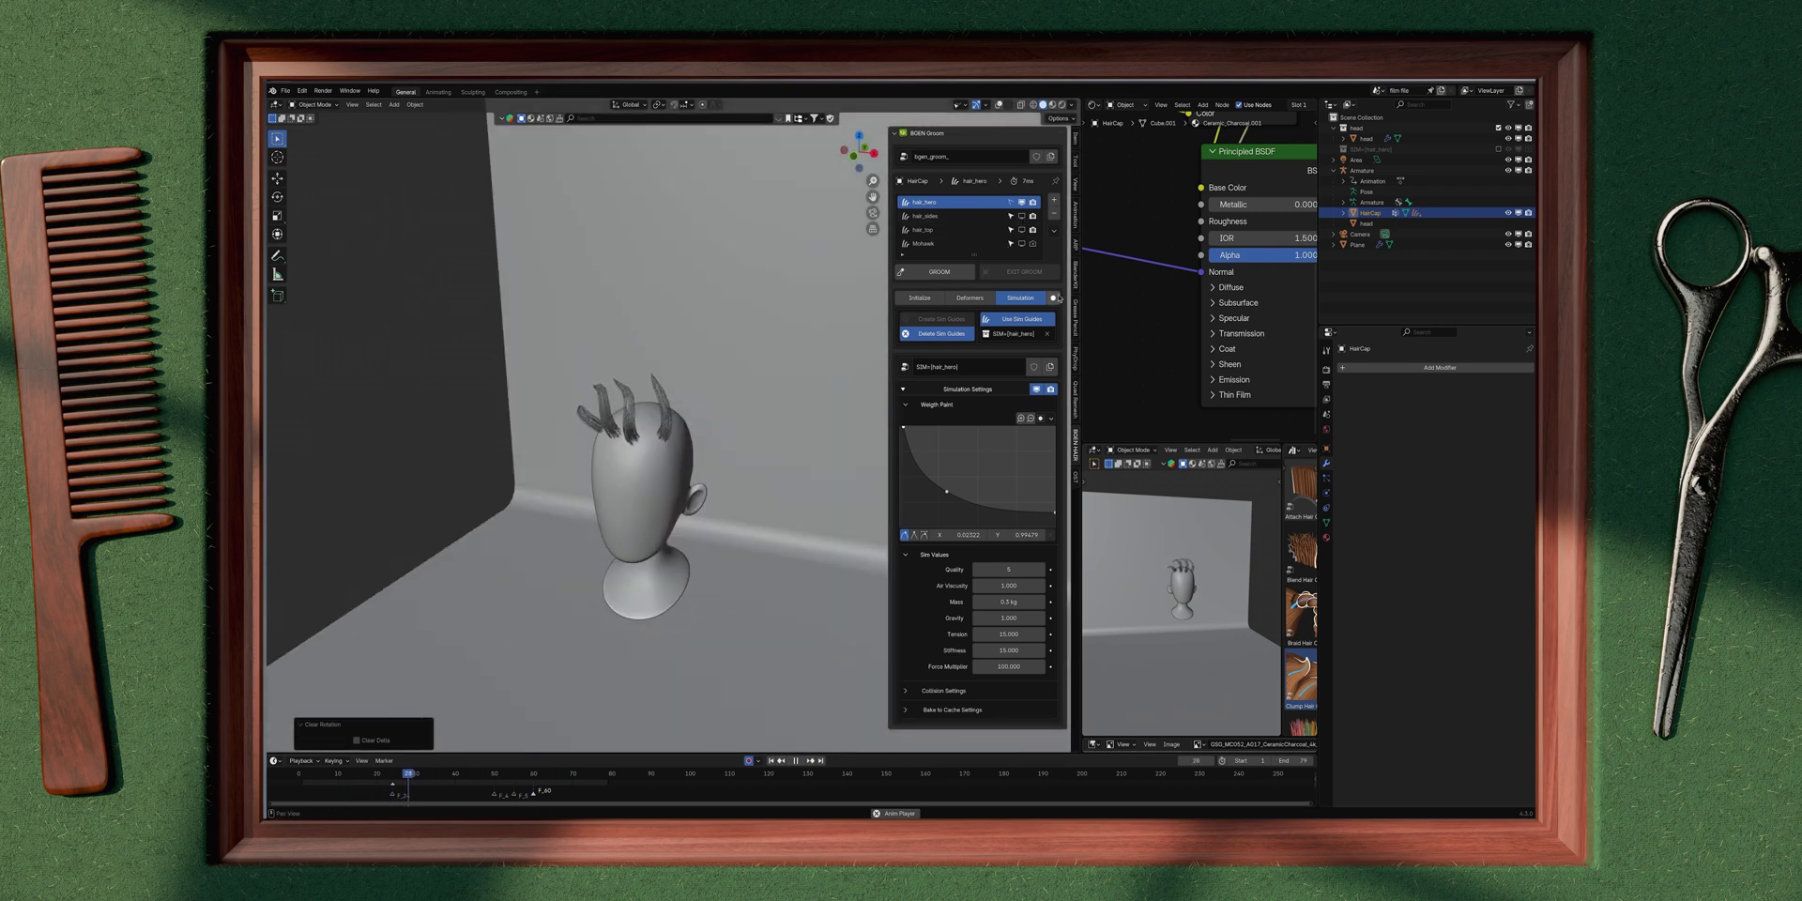
Step: Try rotating the HairCap with the full hairstyle displayed, rewind the timeline and clear the rotation
{"action": "key", "text": "KP_1"}
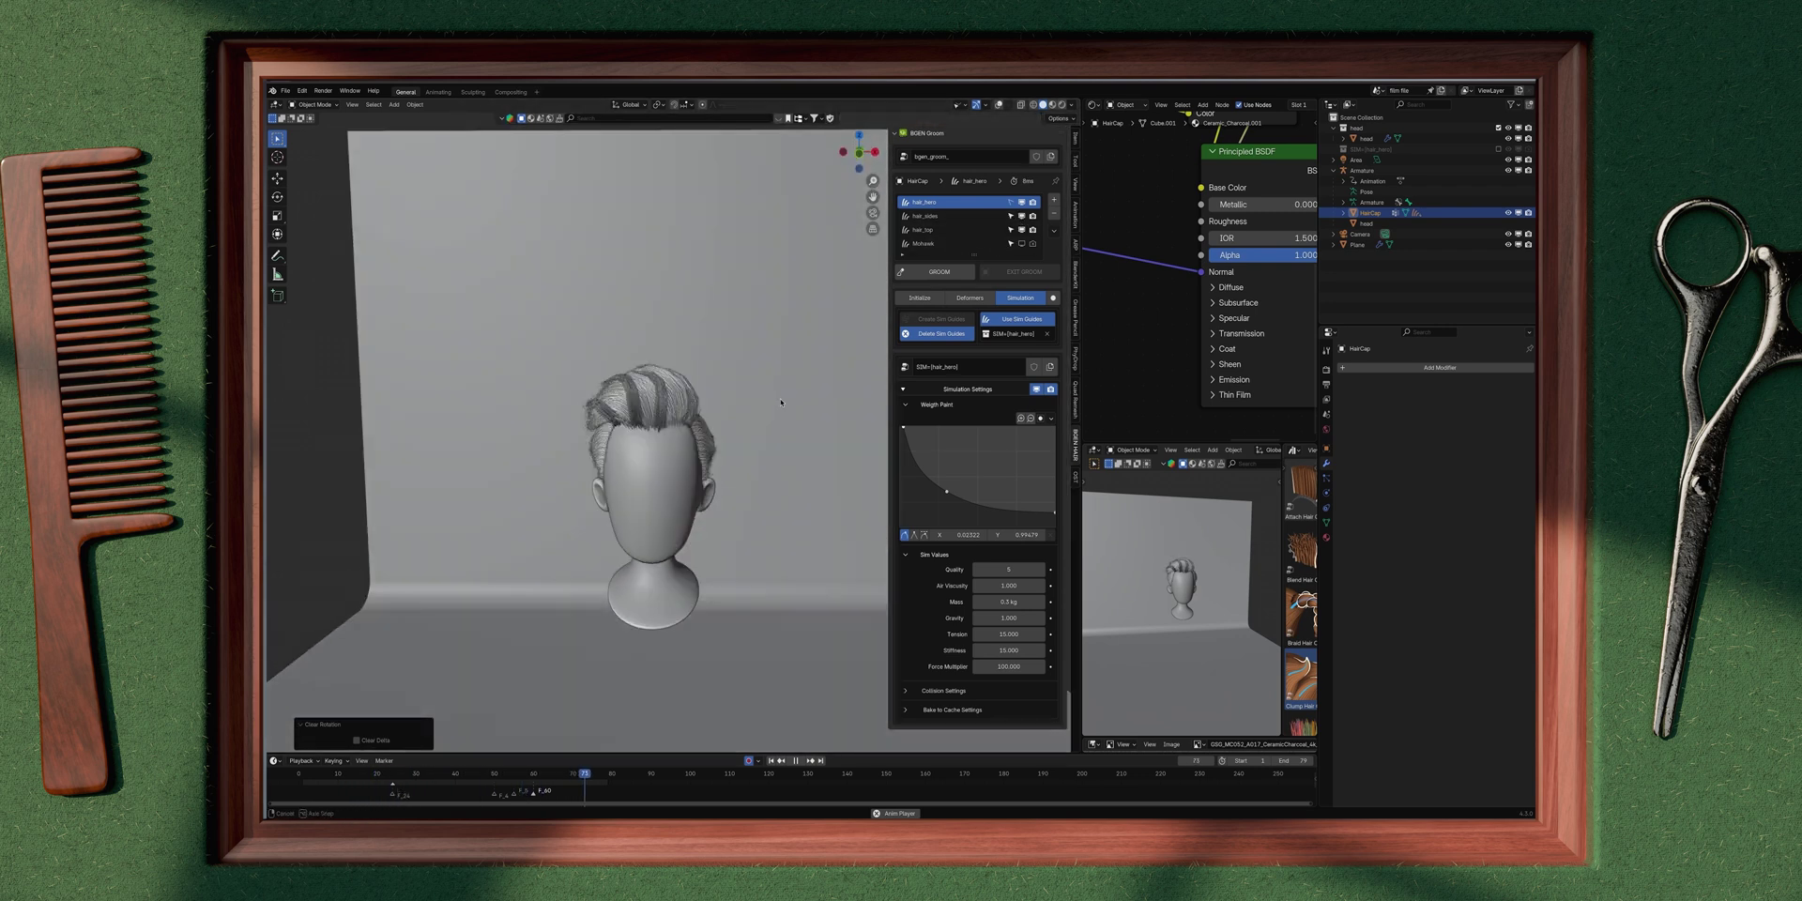
{"action": "key", "text": "r"}
{"action": "key", "text": "space"}
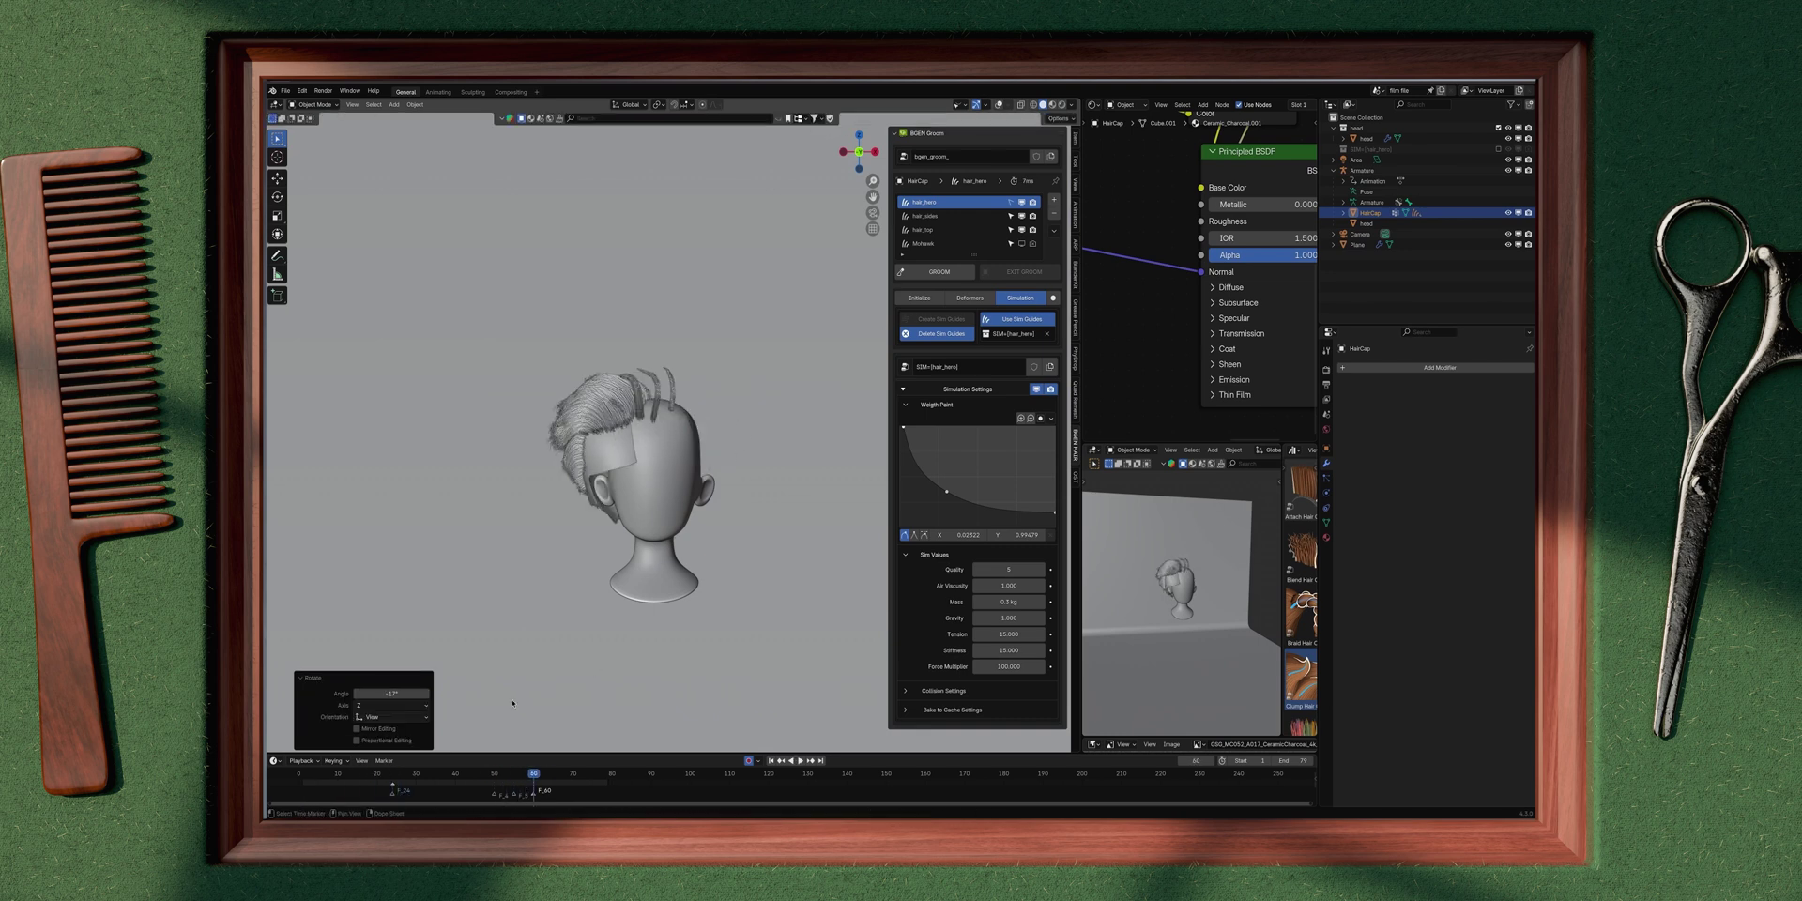
{"action": "left_click", "coordinate": [298, 774]}
{"action": "middle_click_drag", "start_coordinate": [599, 401], "coordinate": [661, 434]}
{"action": "key", "text": "KP_1"}
{"action": "key", "text": "alt+r"}
Step: Play the timeline and try tilting the HairCap strongly to one side to check the hair_hero guides against the head
{"action": "key", "text": "space"}
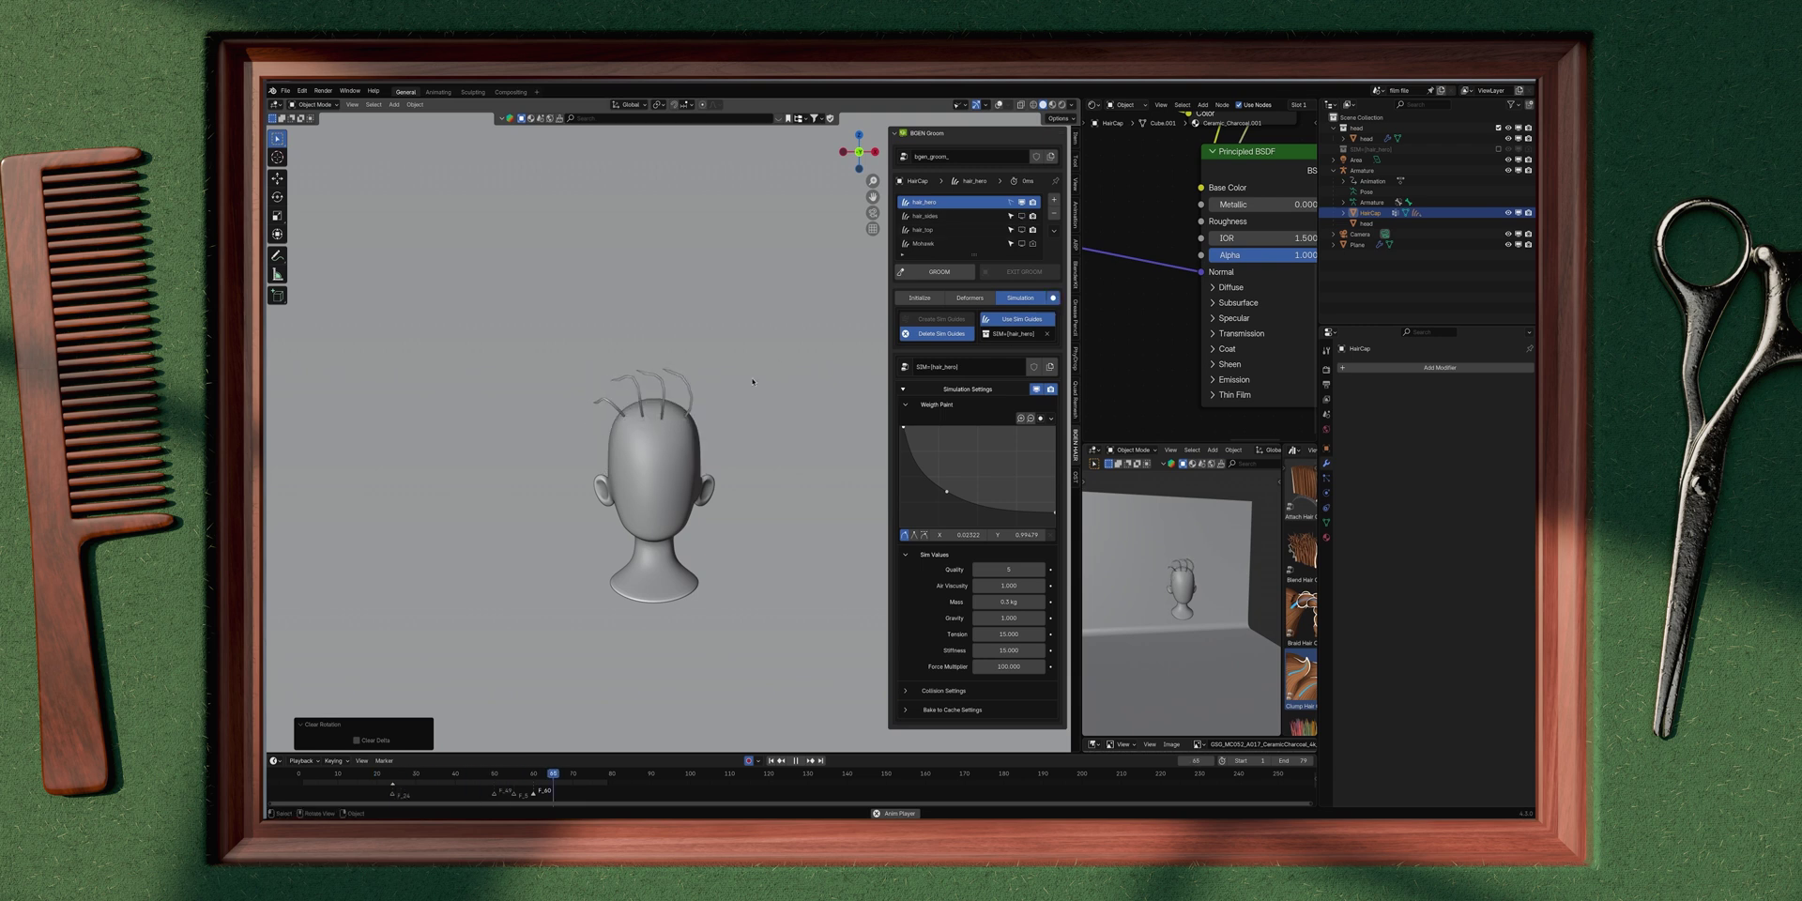
{"action": "key", "text": "r"}
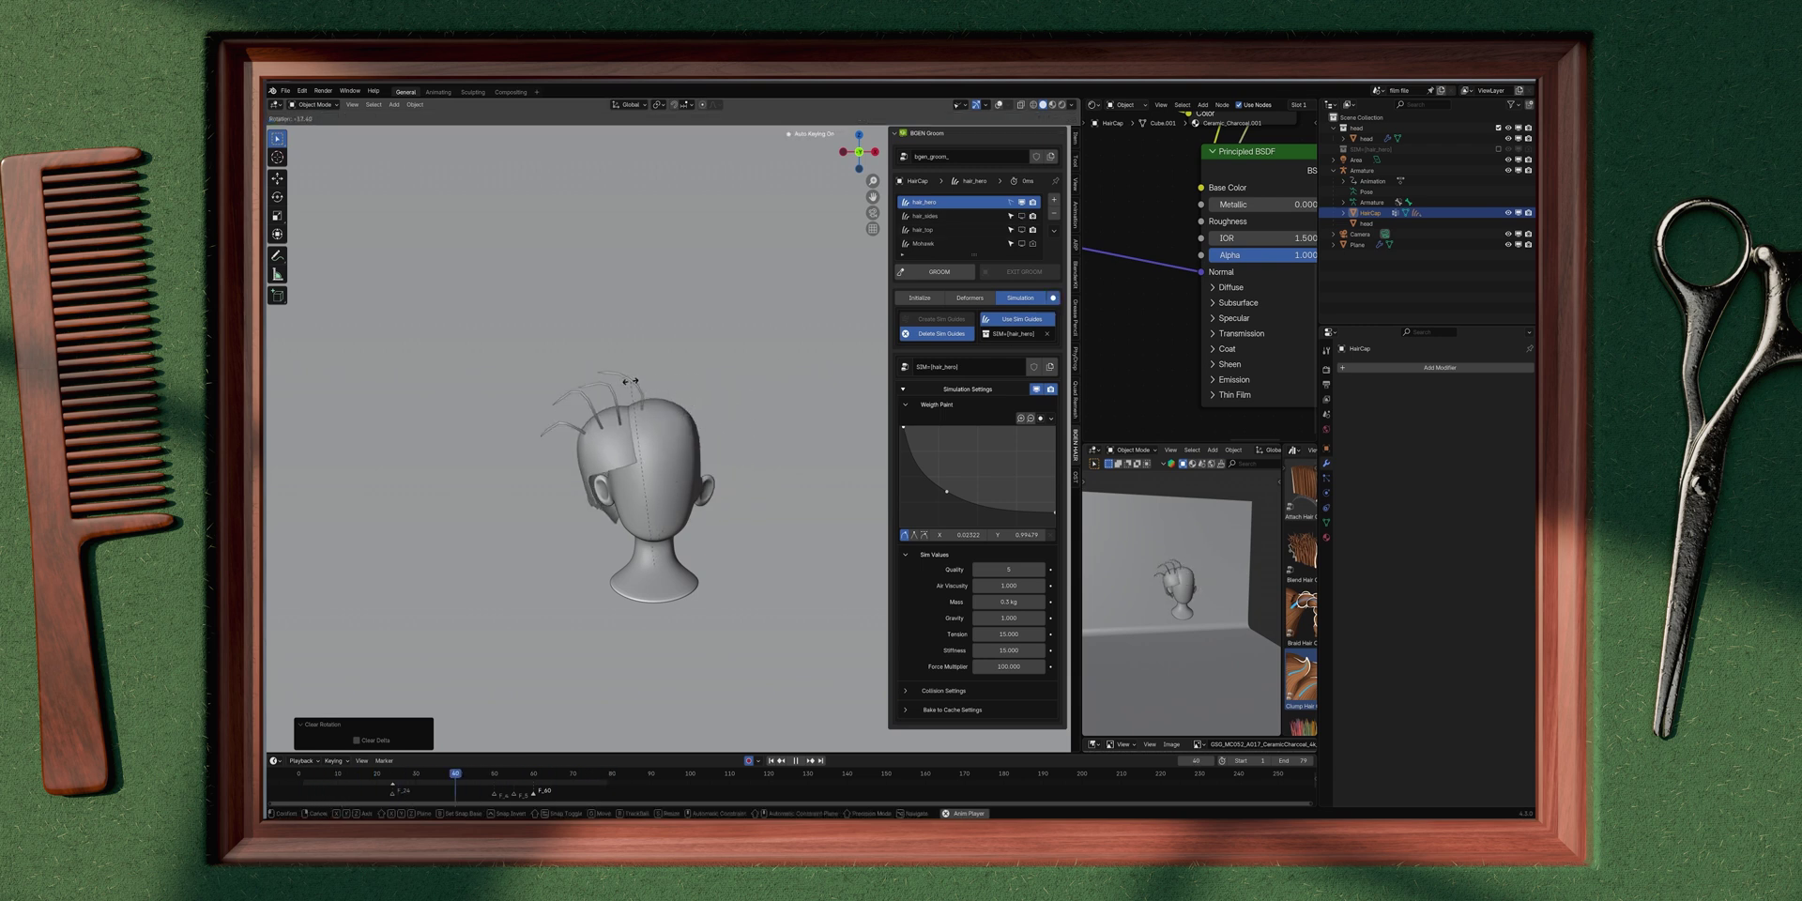
{"action": "left_click", "coordinate": [604, 401]}
{"action": "middle_click_drag", "start_coordinate": [603, 424], "coordinate": [723, 460]}
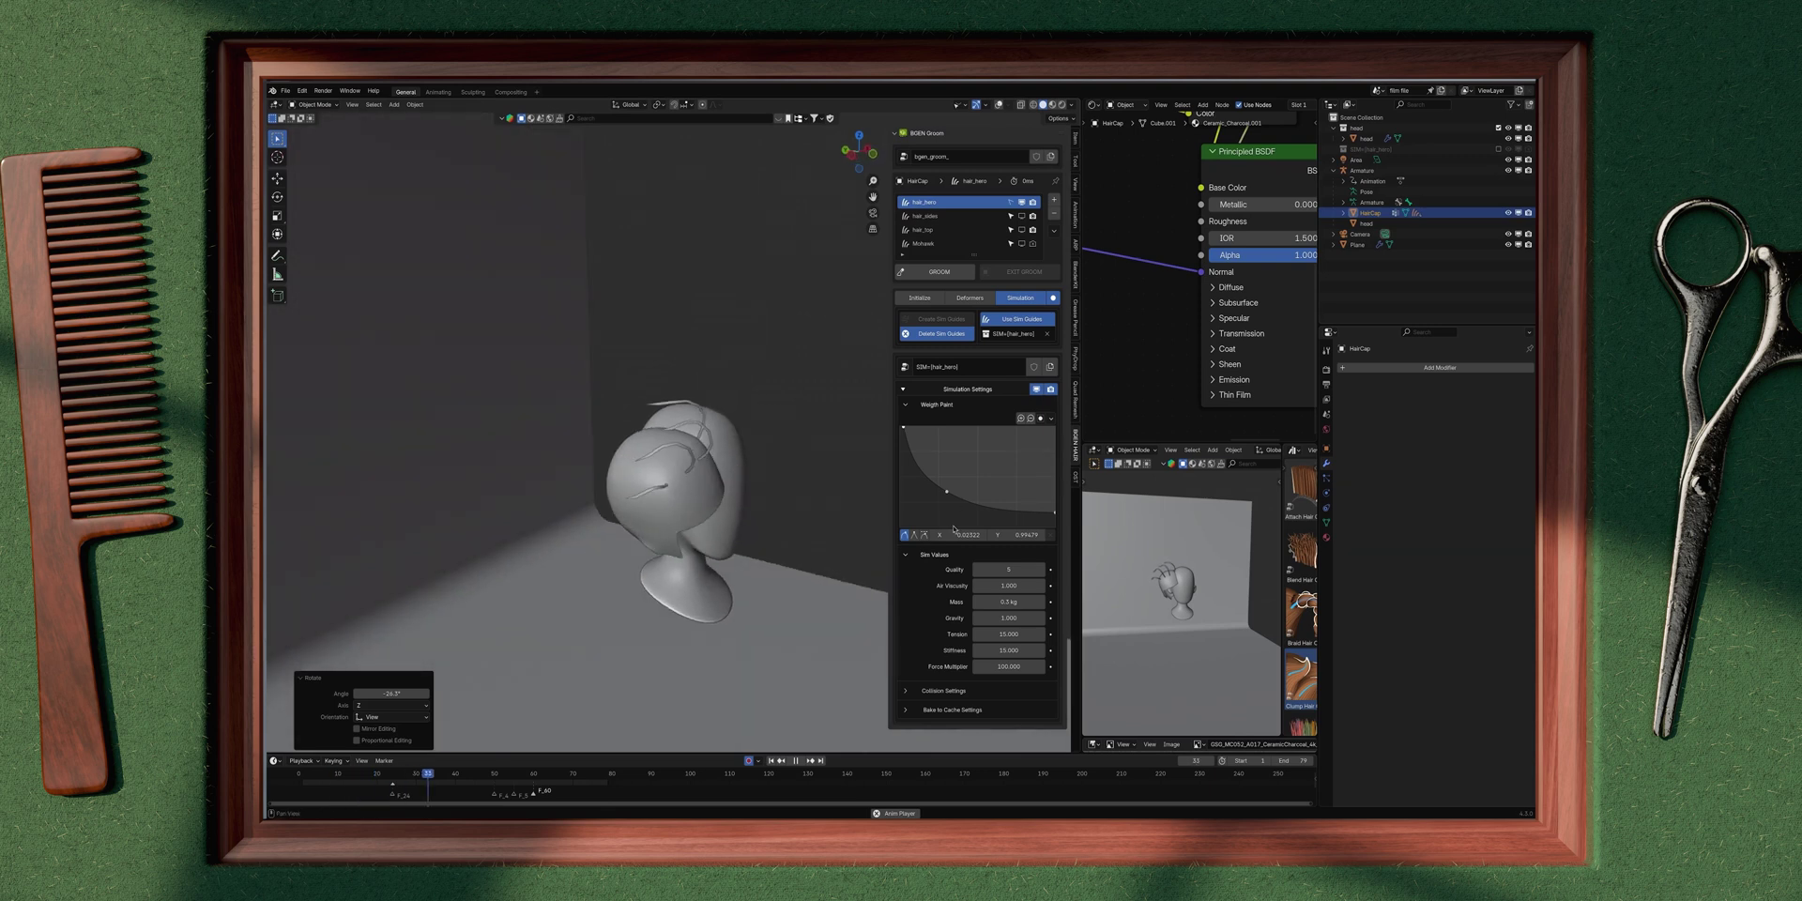
Step: Expand the hair_hero simulation's Collision Settings and clear the HairCap's rotation
{"action": "left_click", "coordinate": [945, 691]}
{"action": "scroll", "coordinate": [948, 680], "scroll_direction": "down", "scroll_amount": 1}
{"action": "left_click", "coordinate": [954, 733]}
{"action": "scroll", "coordinate": [944, 691], "scroll_direction": "down", "scroll_amount": 4}
{"action": "left_click", "coordinate": [947, 660]}
{"action": "middle_click_drag", "start_coordinate": [728, 467], "coordinate": [606, 462]}
{"action": "key", "text": "alt+r"}
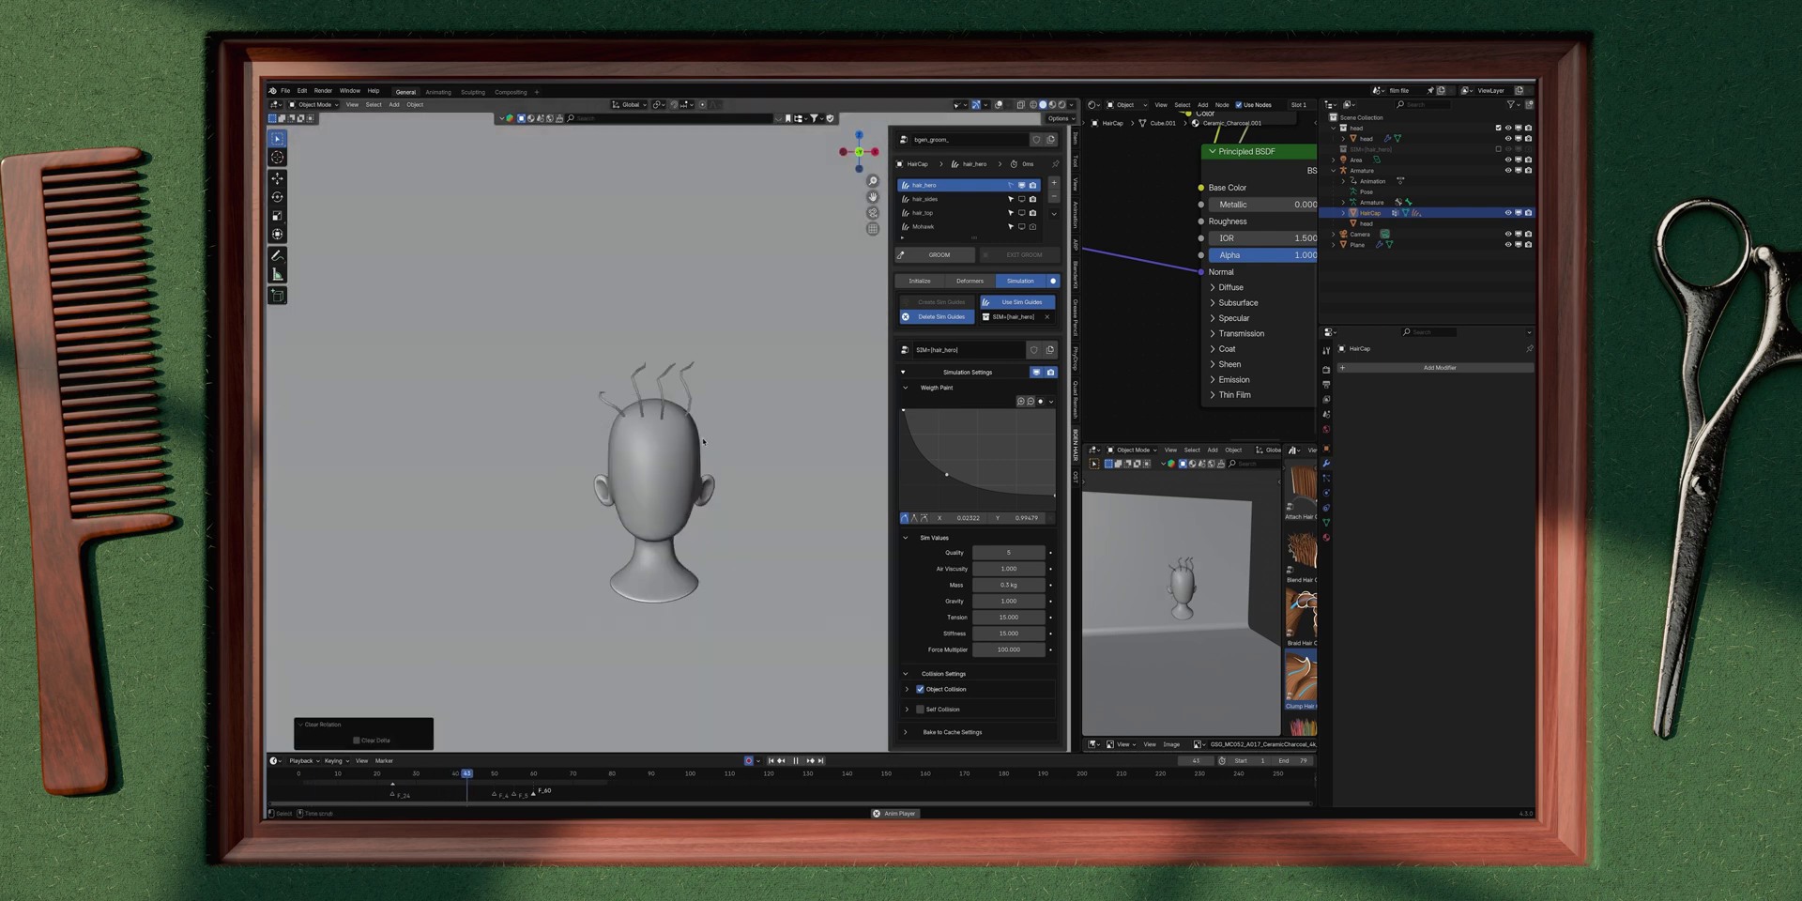